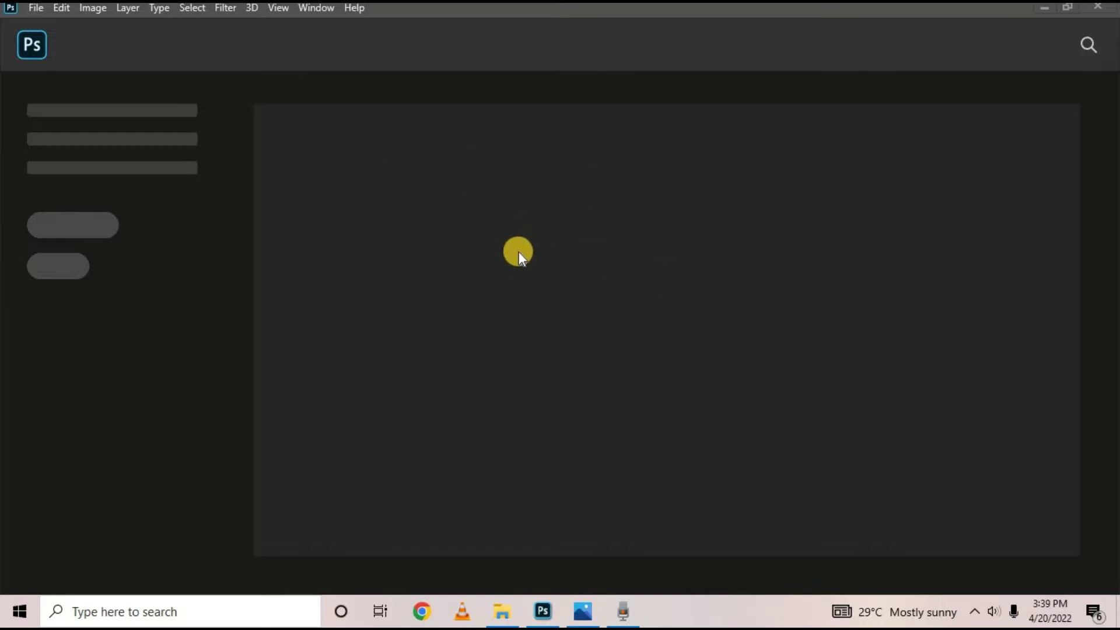
# Bring up the finished 'Our fire works.jpg' flyer in Windows Photos for reference
pyautogui.click(587, 598)
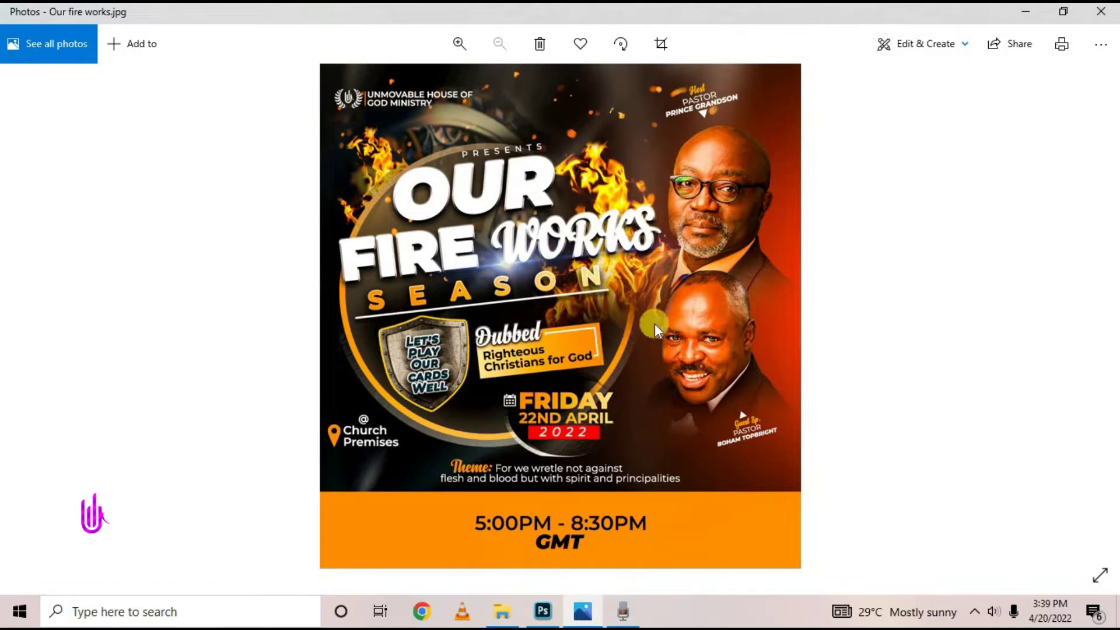
# Create a white RGB document 4 × 4.2 inches at 300 Pixels/Inch
pyautogui.click(1024, 17)
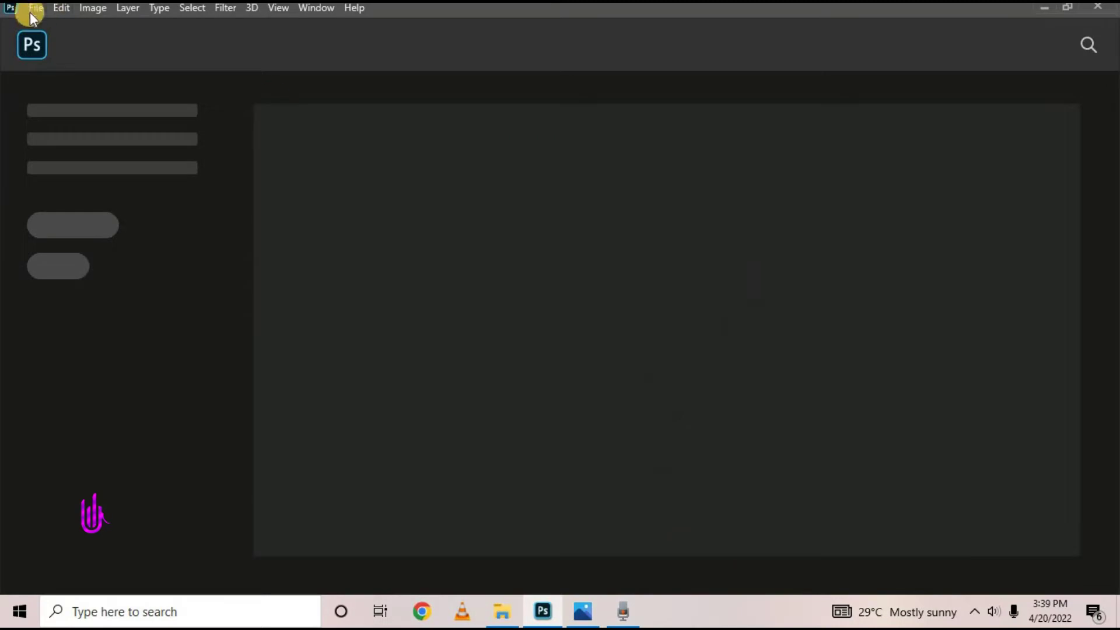
pyautogui.click(32, 10)
pyautogui.click(70, 26)
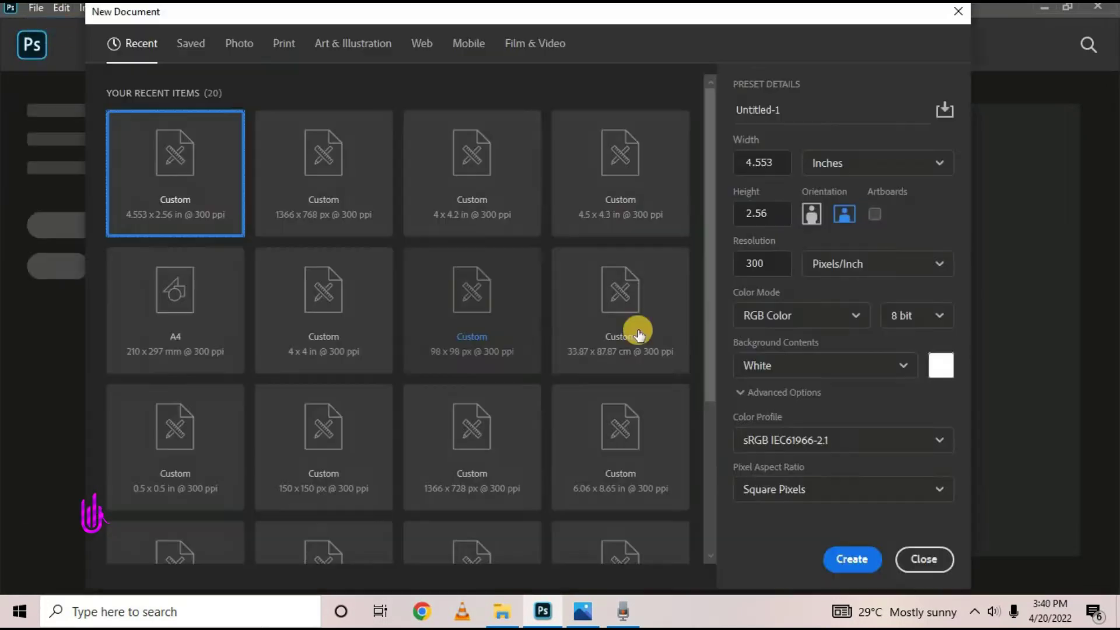
pyautogui.click(779, 165)
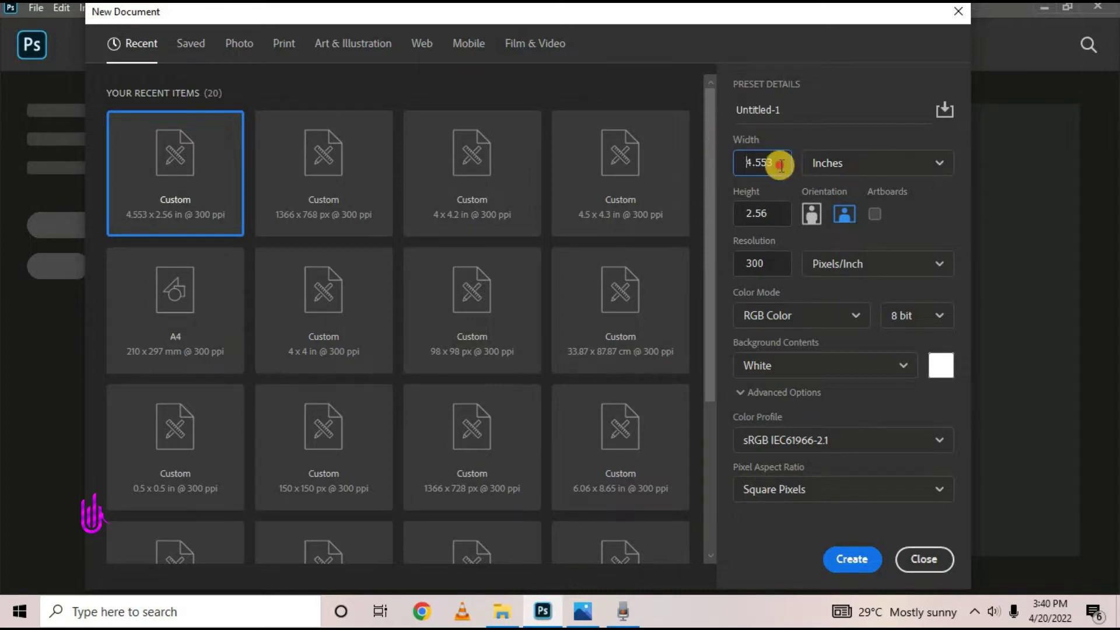
pyautogui.write('4')
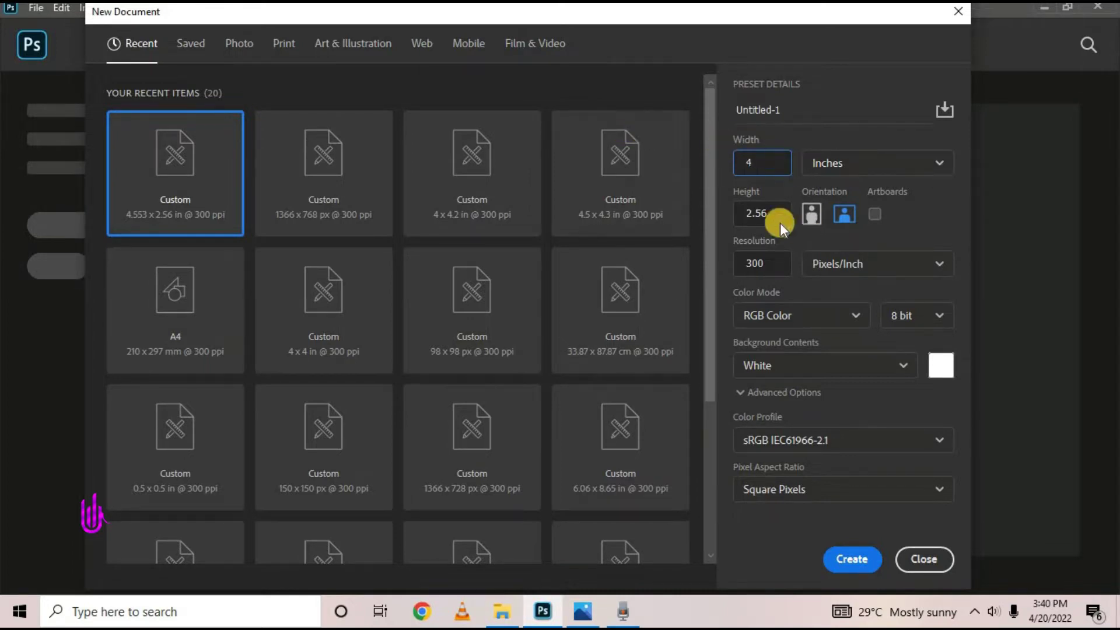
pyautogui.click(778, 217)
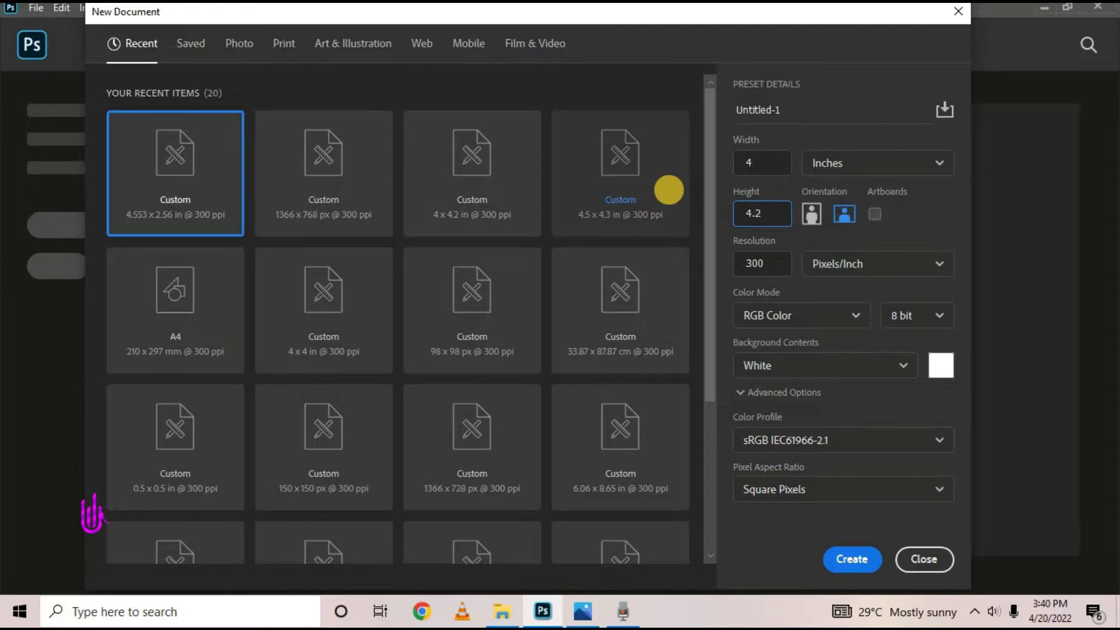
pyautogui.click(856, 560)
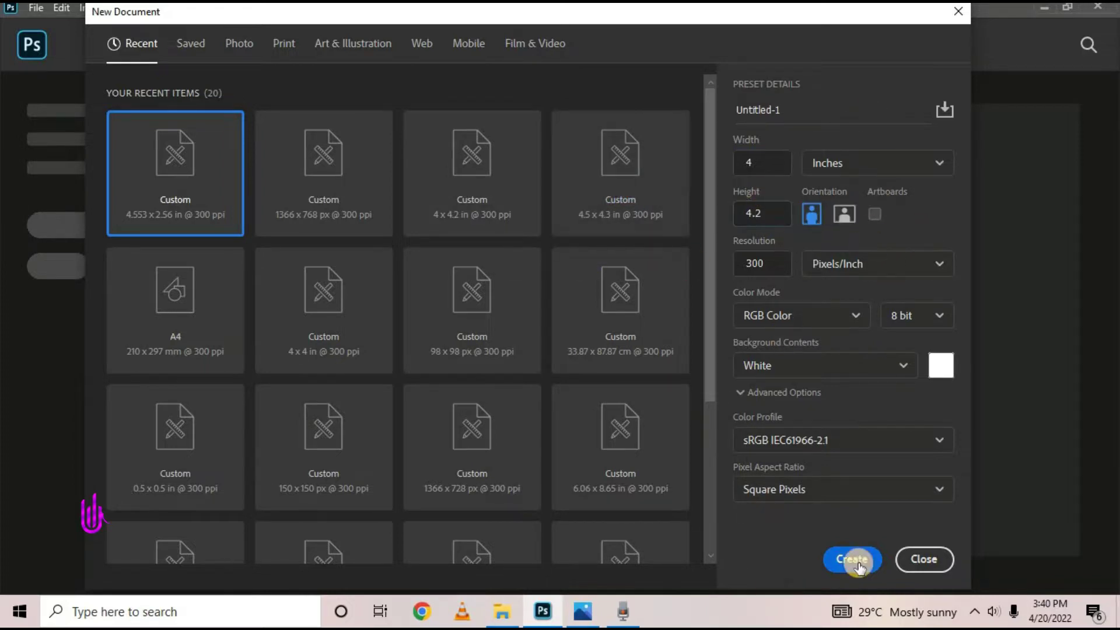
pyautogui.click(849, 169)
pyautogui.click(850, 224)
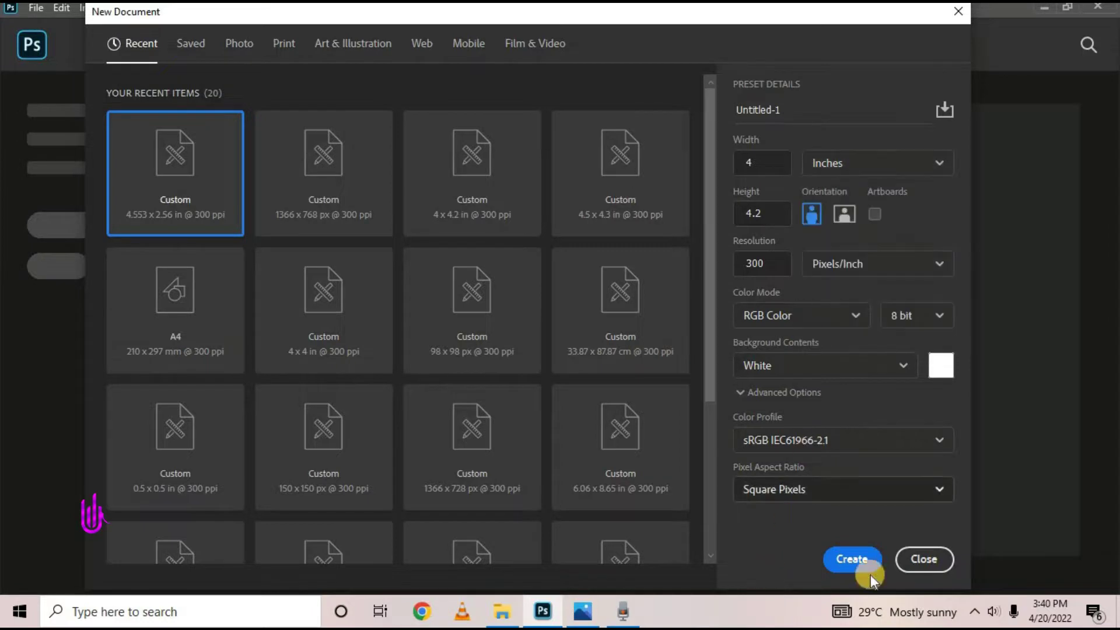
pyautogui.click(864, 561)
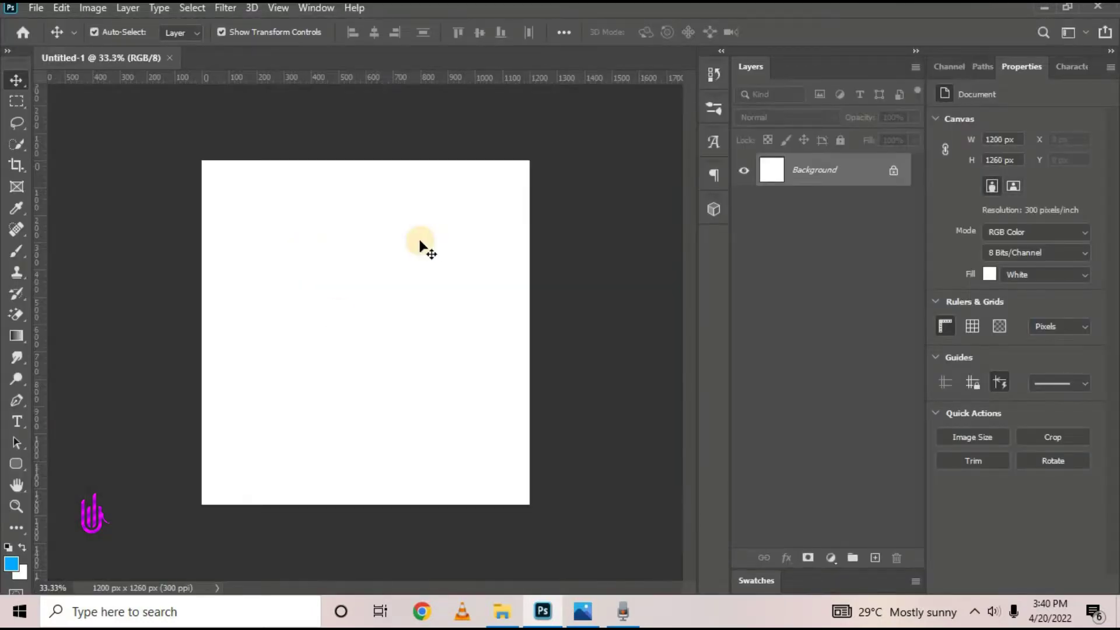
# Close the Properties panel tab group
pyautogui.click(1112, 68)
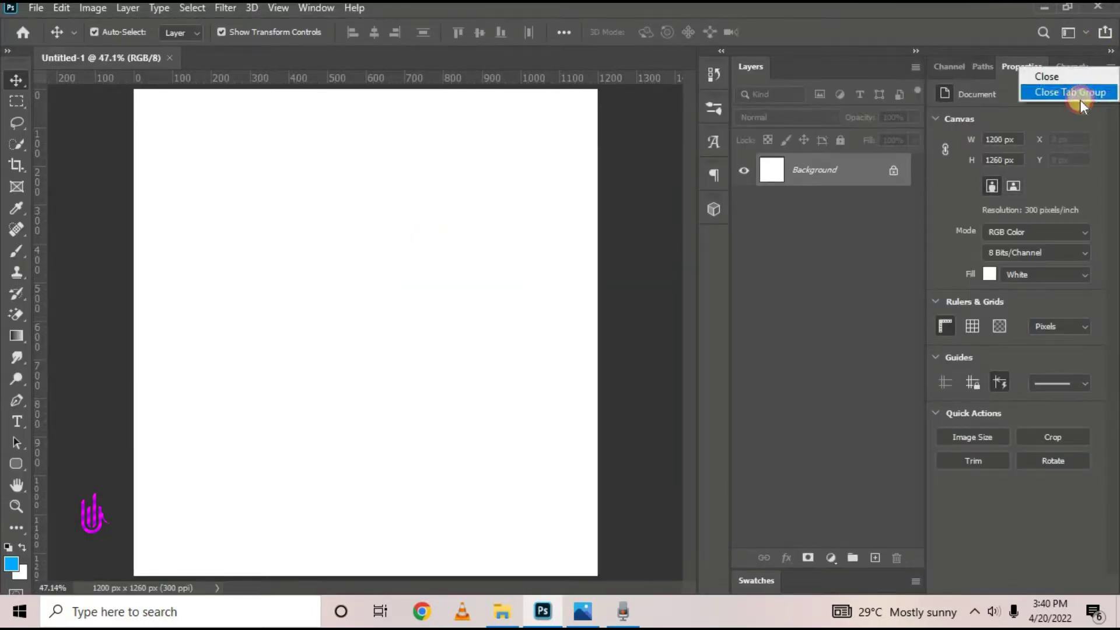
pyautogui.click(1093, 92)
pyautogui.scroll(-1, 386, 237)
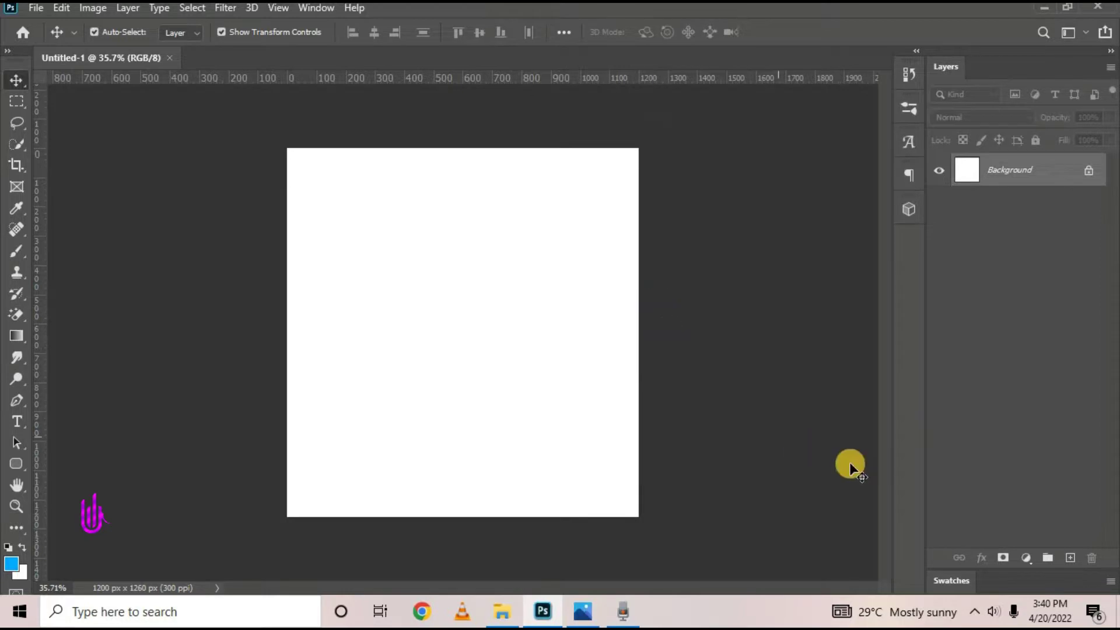
# Add a black (000000) Solid Color fill layer covering the whole canvas
pyautogui.click(1025, 564)
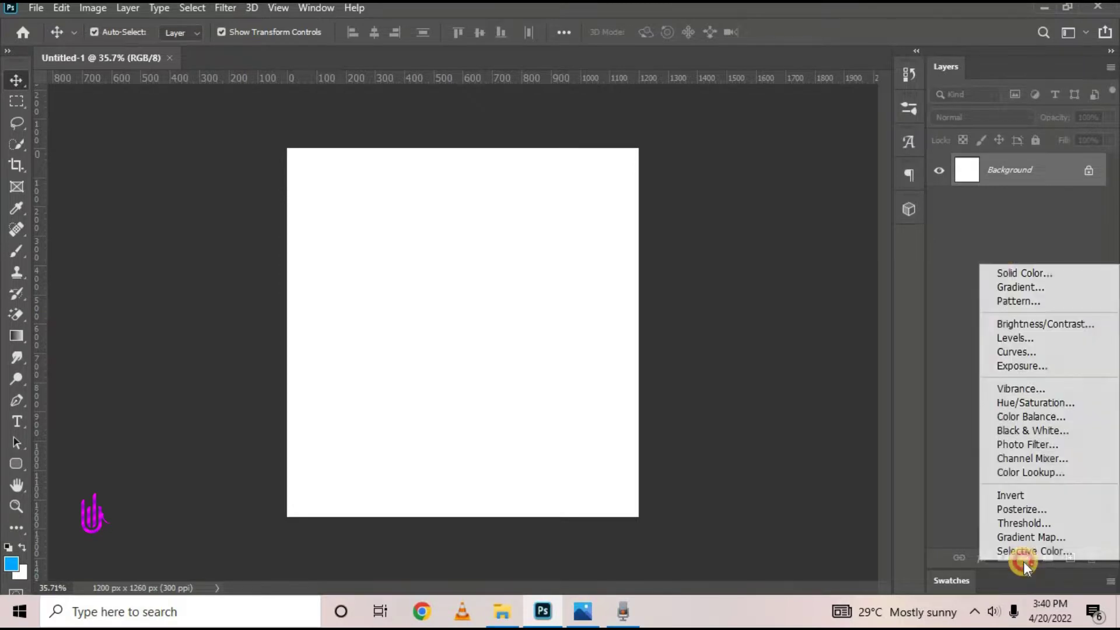
pyautogui.click(1003, 273)
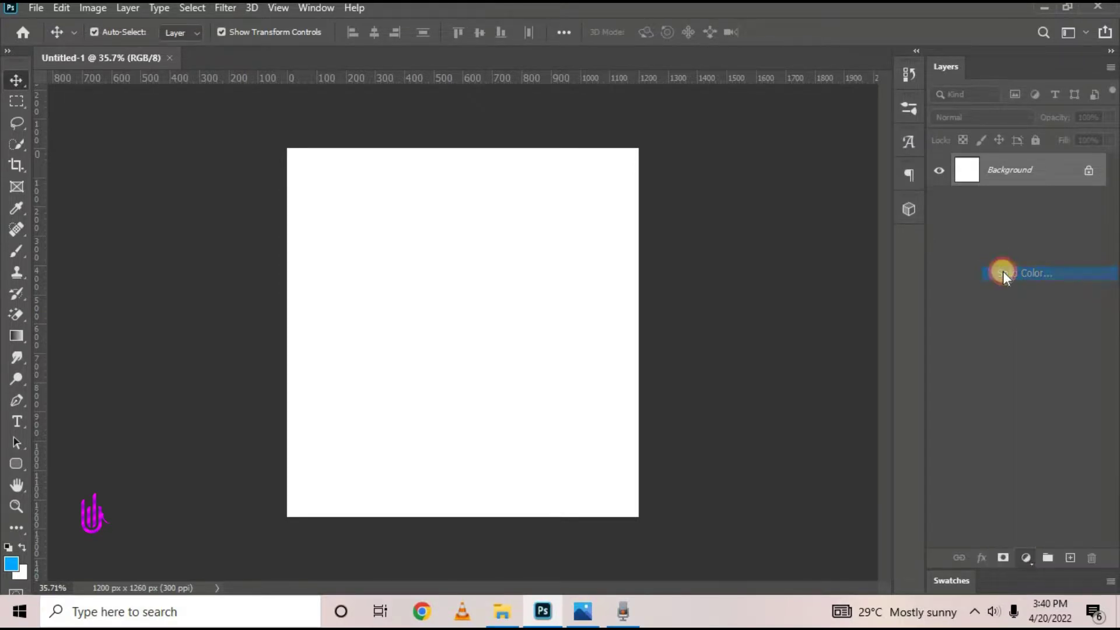
pyautogui.click(863, 506)
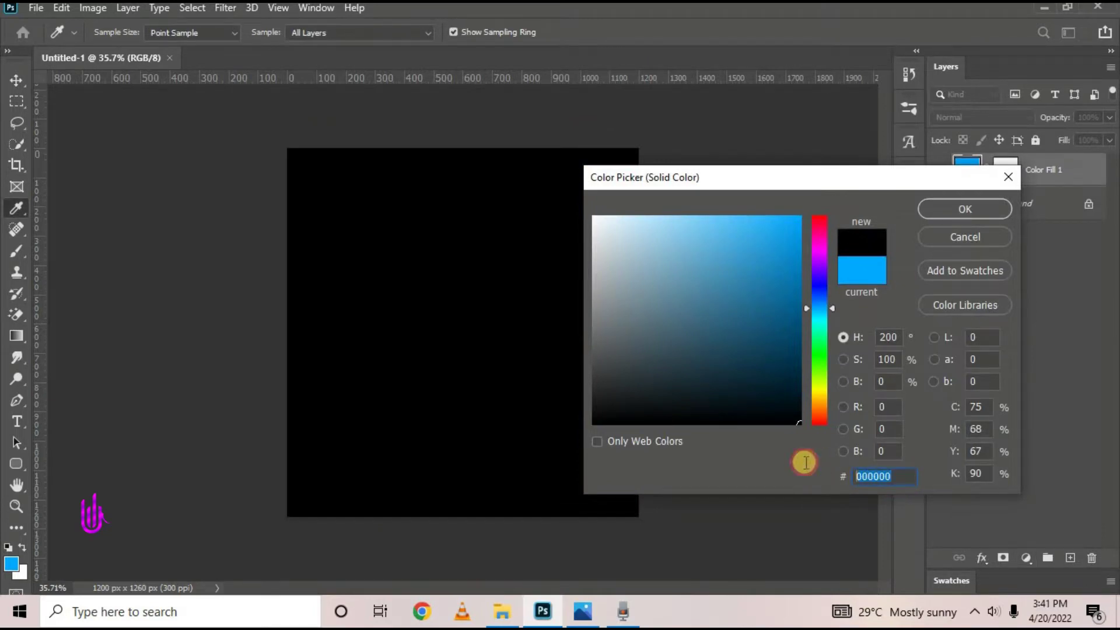
pyautogui.moveTo(910, 477); pyautogui.dragTo(800, 474)
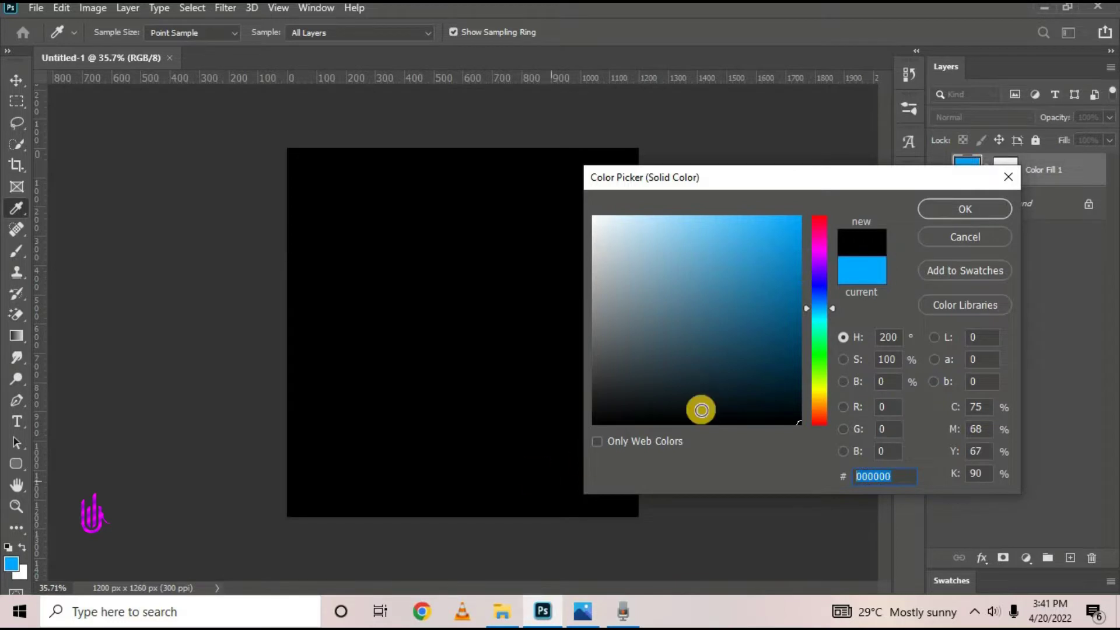
pyautogui.click(940, 211)
pyautogui.press('v')
pyautogui.click(675, 238)
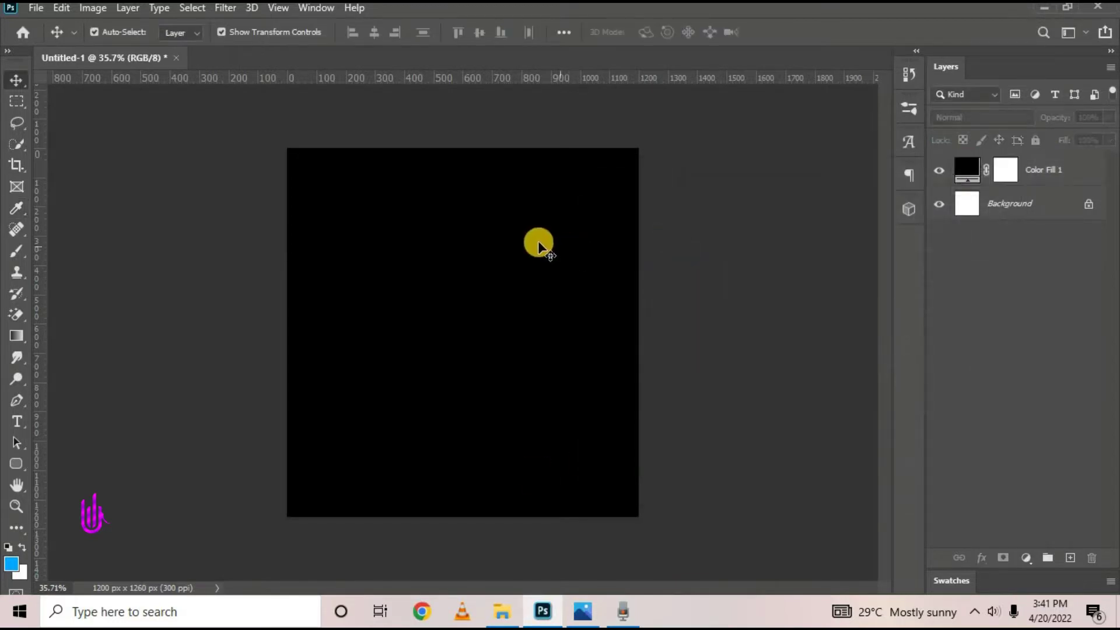
pyautogui.hotkey('ctrl', '0')
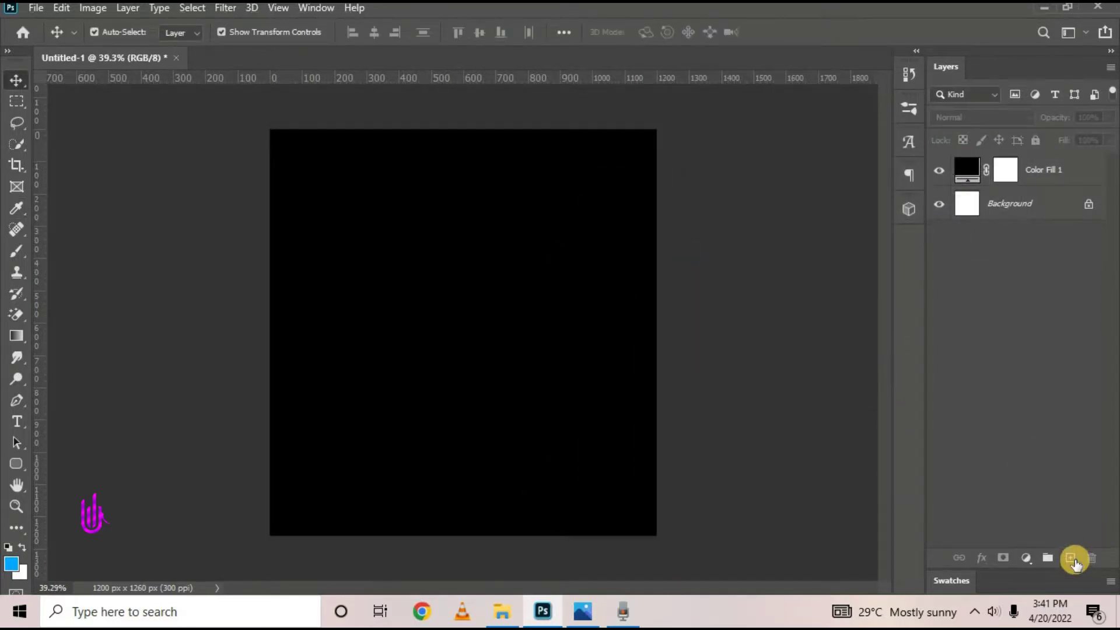
# Add a new empty layer and set the Brush Tool to 1400 px
pyautogui.click(1071, 559)
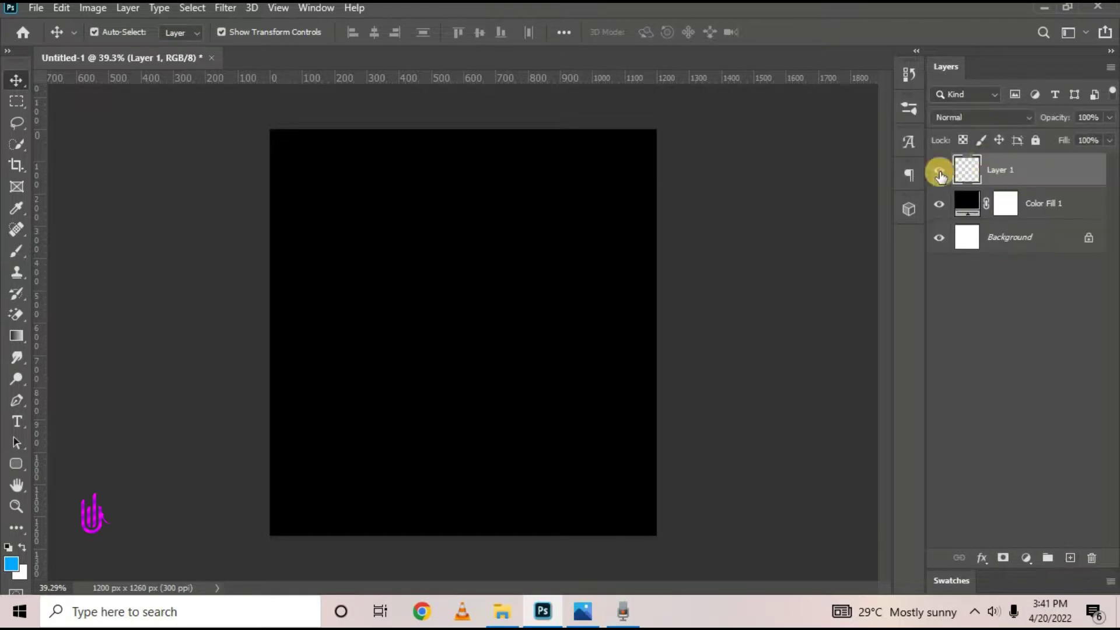
pyautogui.click(14, 252)
pyautogui.rightClick(15, 256)
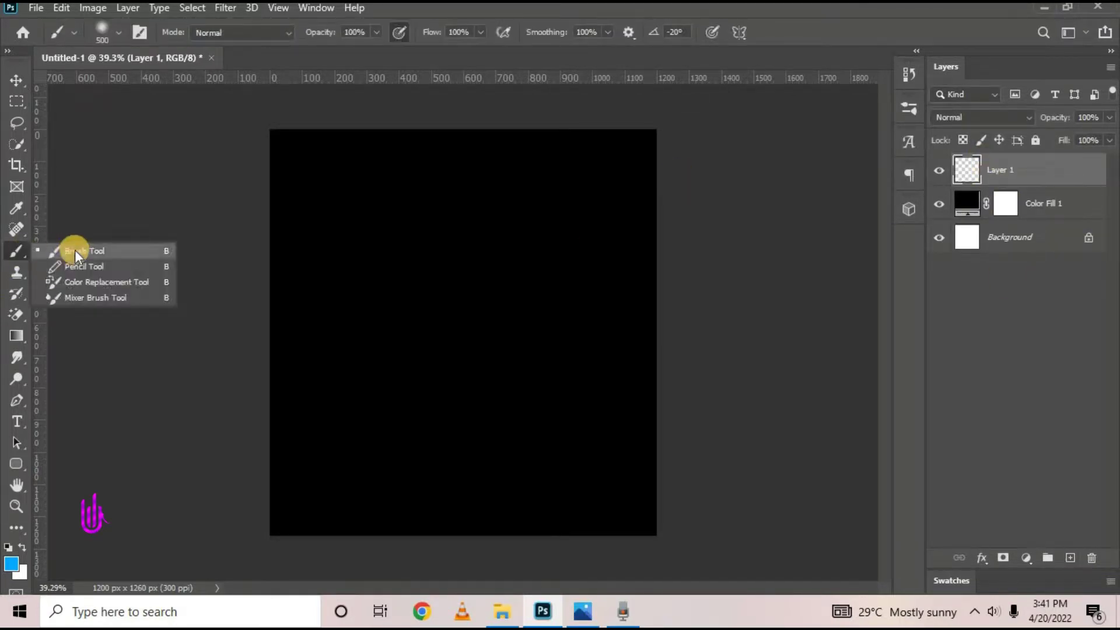
pyautogui.click(76, 255)
pyautogui.press(']')
pyautogui.press(']')
pyautogui.press(']')
pyautogui.press(']')
pyautogui.press(']')
pyautogui.press(']')
pyautogui.press(']')
pyautogui.press(']')
pyautogui.press(']')
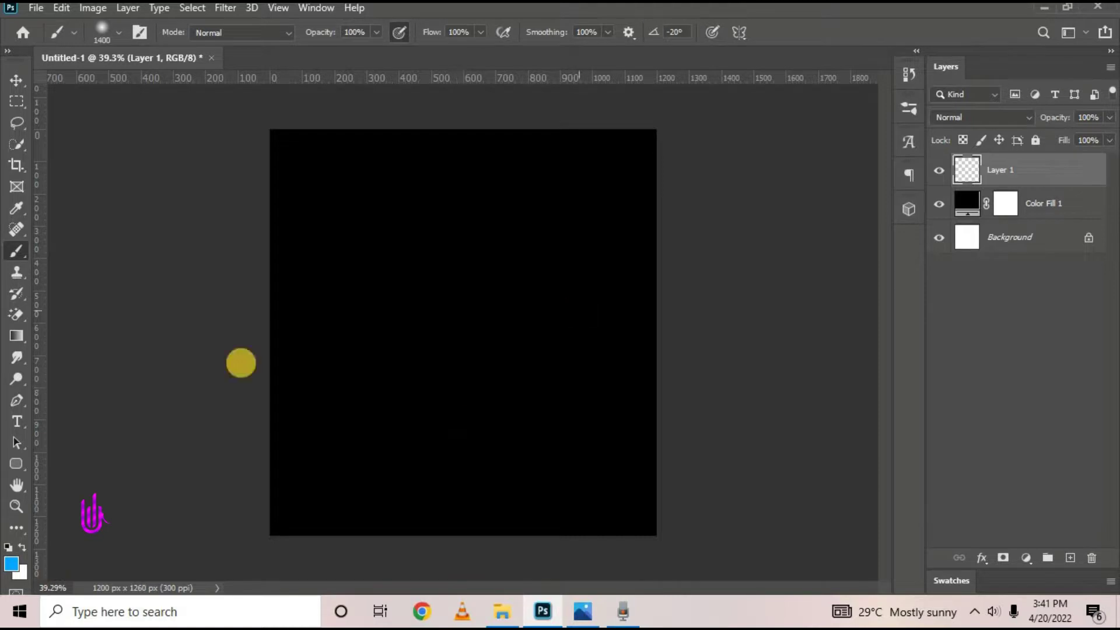
# Paint a soft d83103 orange-red glow down the canvas's right edge
pyautogui.click(13, 565)
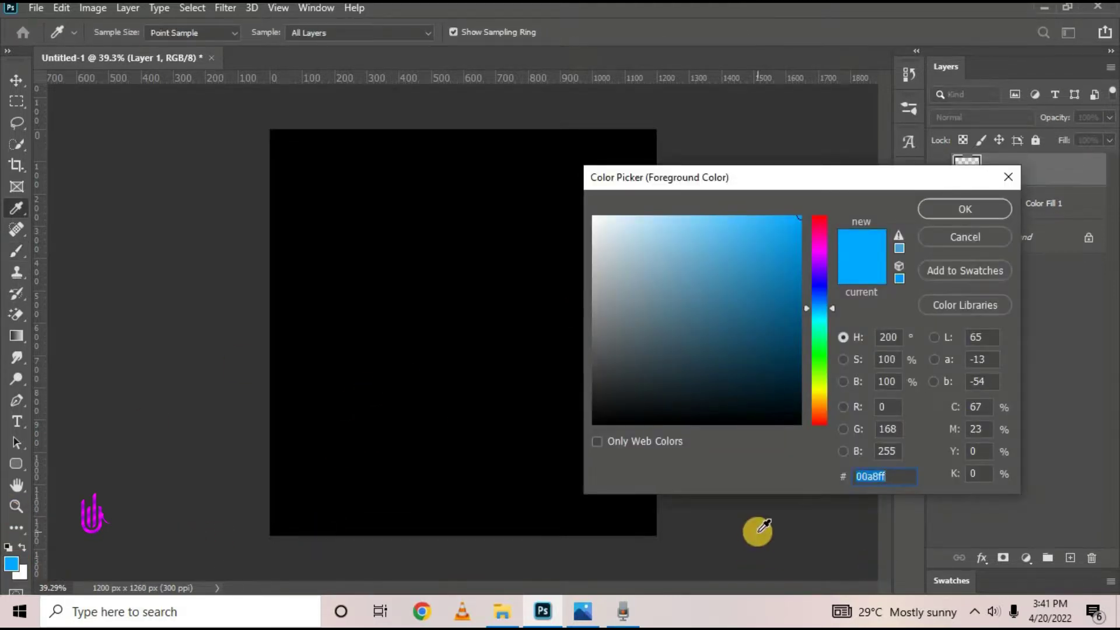
pyautogui.write('d')
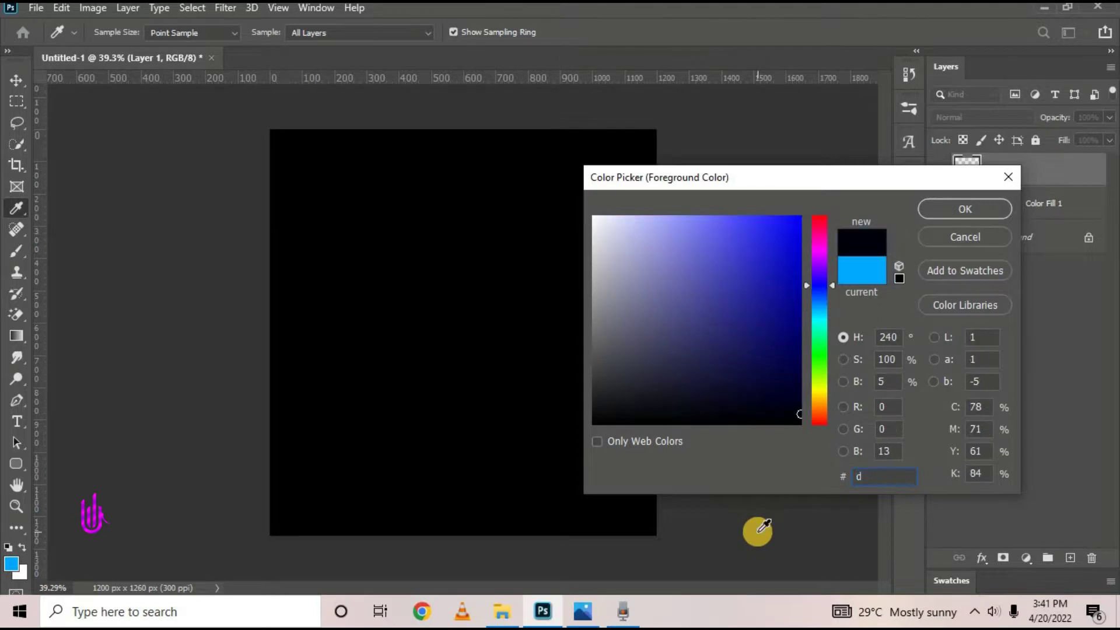
pyautogui.write('831')
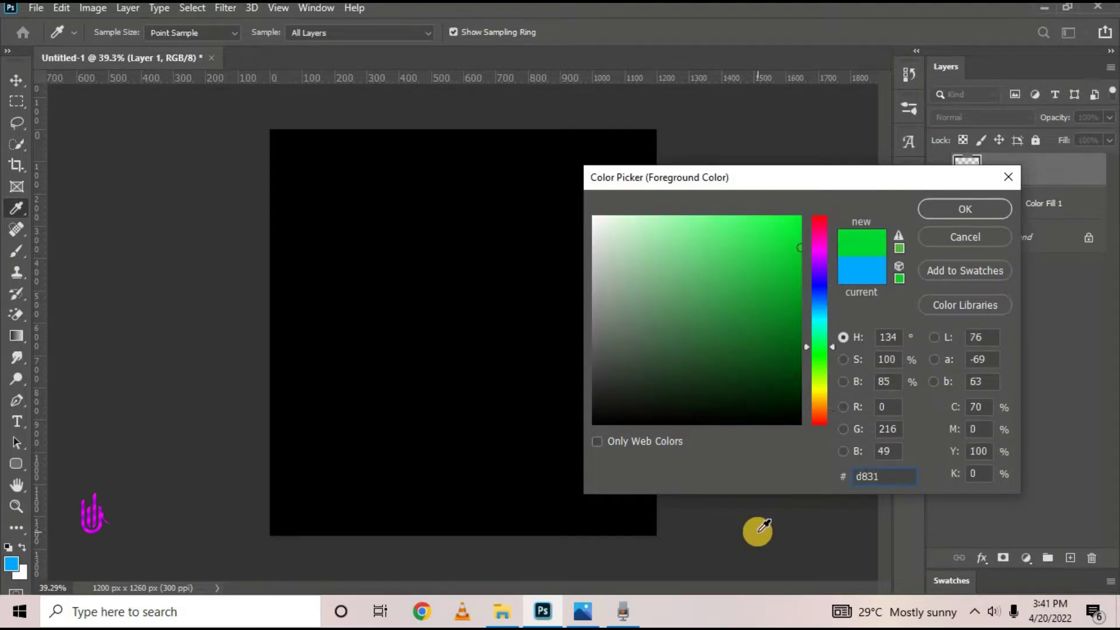
pyautogui.write('03')
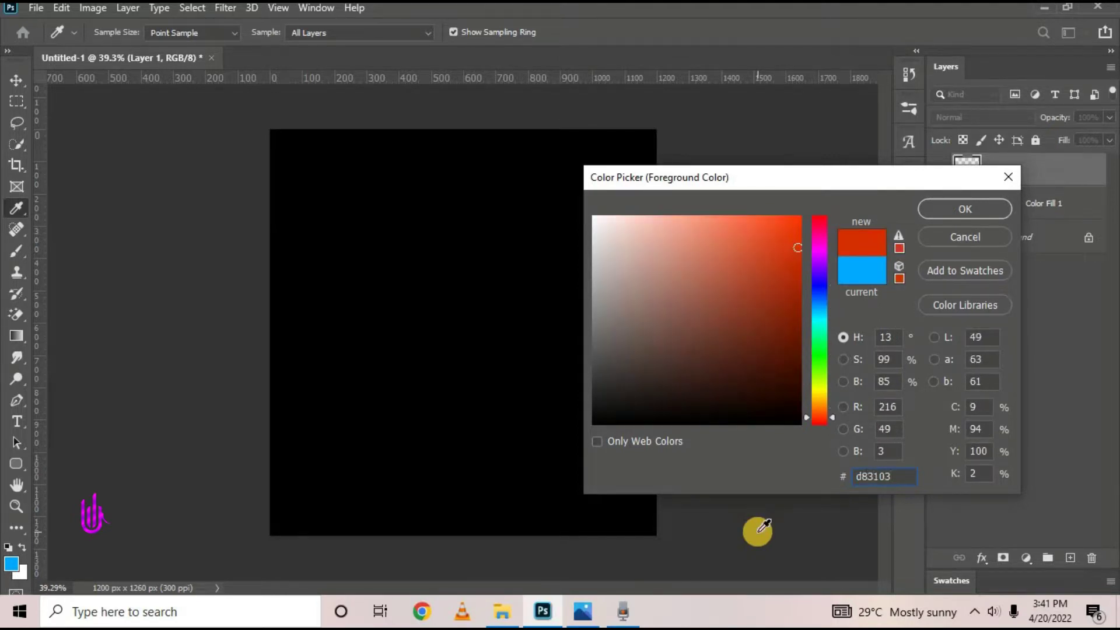
pyautogui.click(942, 213)
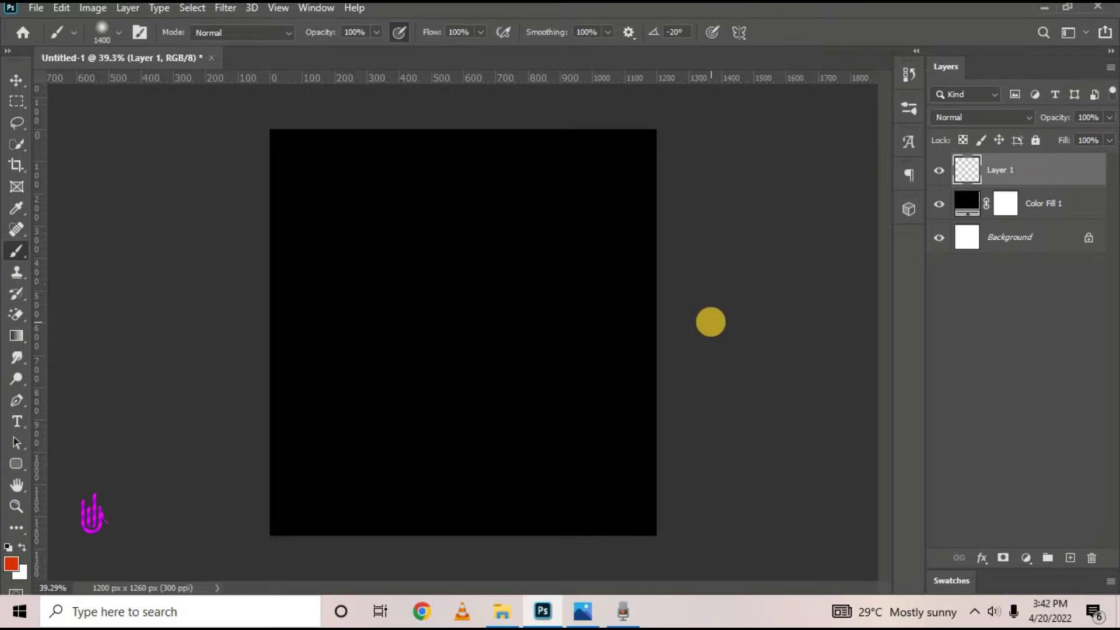
pyautogui.click(711, 323)
pyautogui.click(16, 80)
pyautogui.click(725, 234)
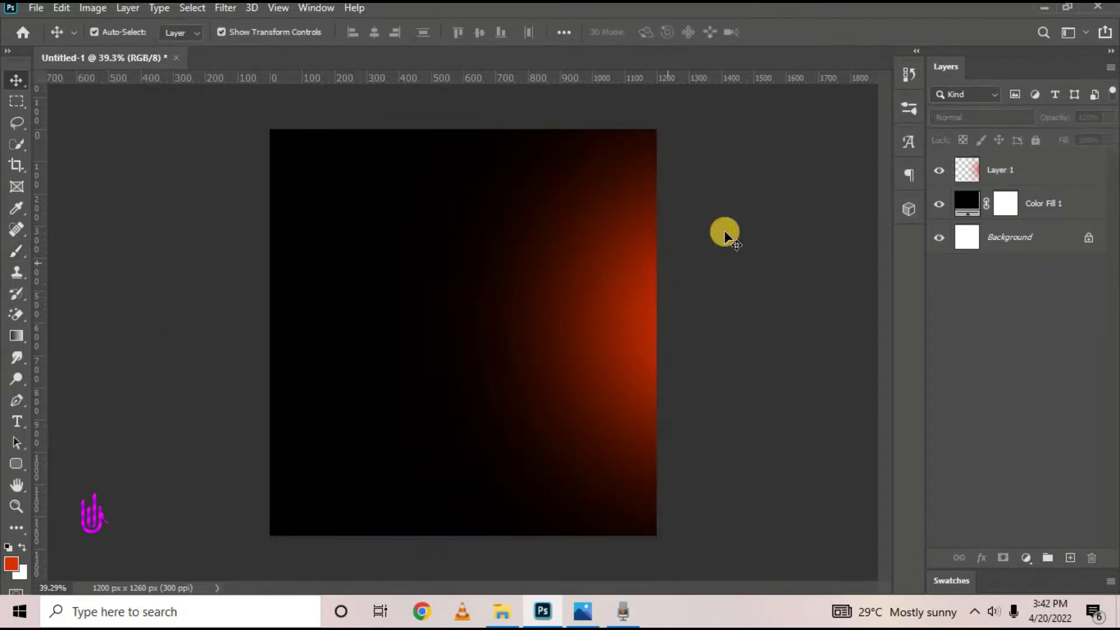
pyautogui.click(939, 170)
pyautogui.click(939, 171)
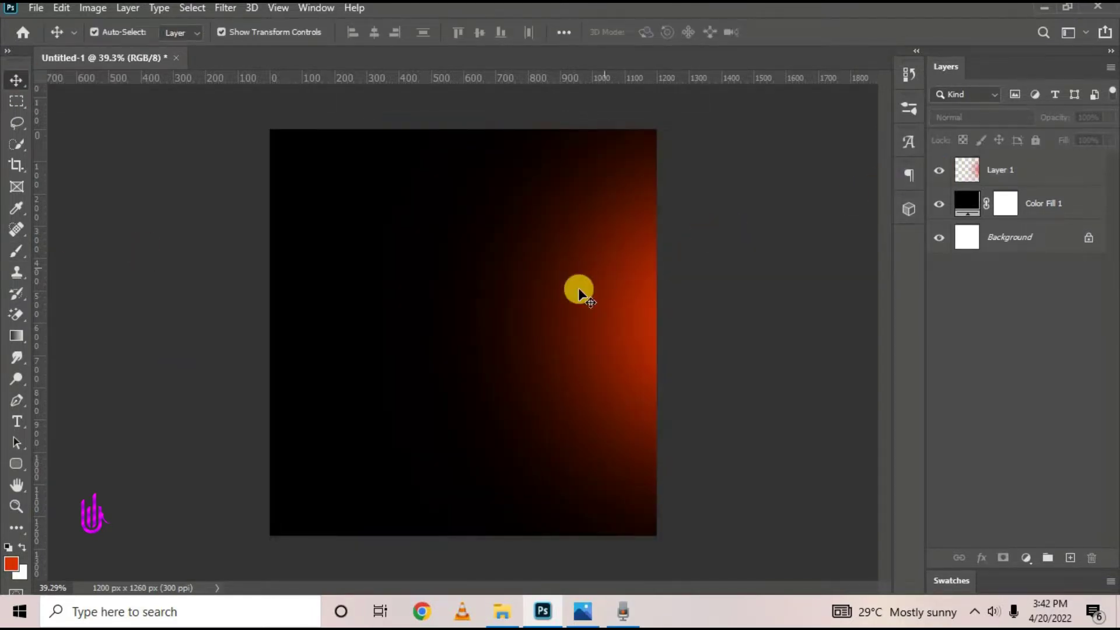
# Soften Layer 1's glow with a 20-pixel Gaussian Blur
pyautogui.click(1075, 170)
pyautogui.click(226, 8)
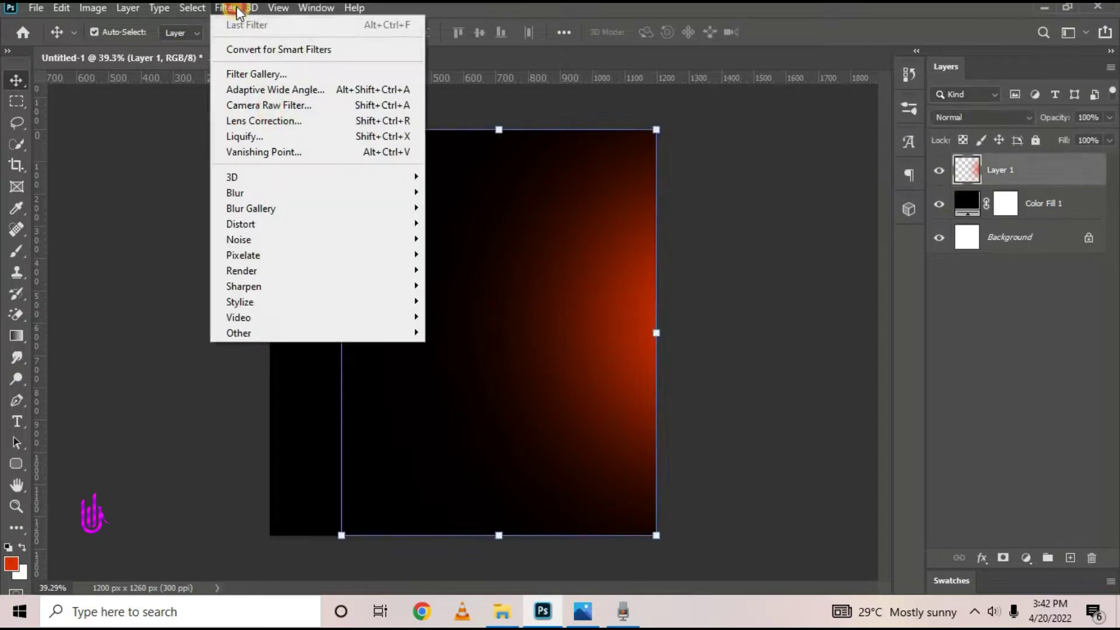
pyautogui.moveTo(358, 194)
pyautogui.click(499, 255)
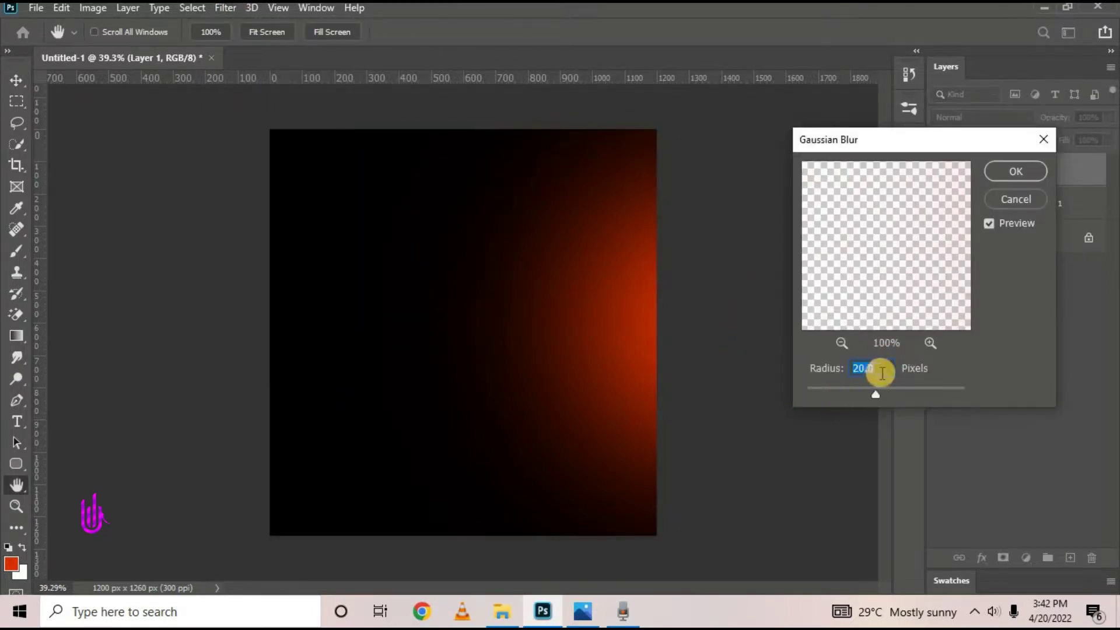
pyautogui.click(1014, 171)
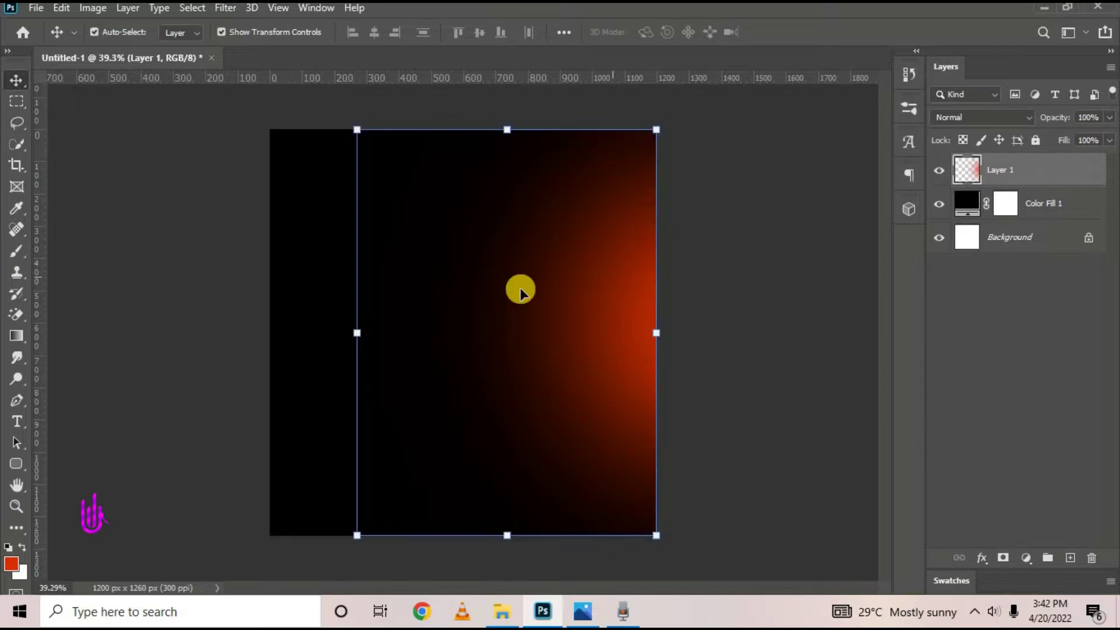
# Shift the glow slightly right and fit the canvas on screen
pyautogui.moveTo(557, 304)
pyautogui.mouseDown()
pyautogui.moveTo(588, 306)
pyautogui.moveTo(568, 303)
pyautogui.mouseUp()
pyautogui.click(695, 277)
pyautogui.hotkey('ctrl', '0')
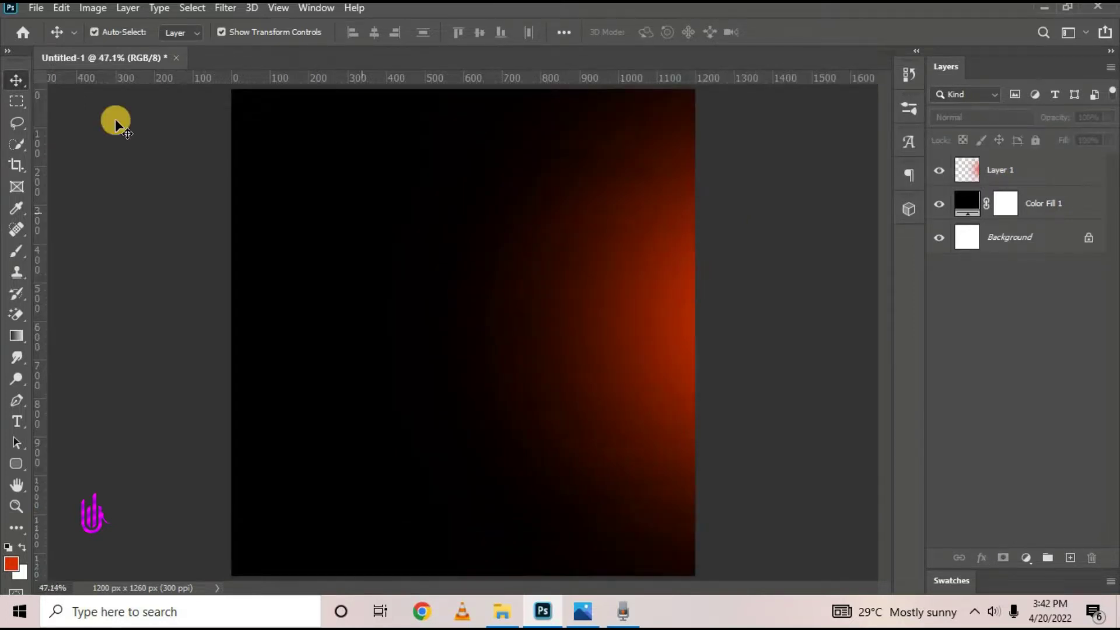
# Place the Glossy image file into the flyer as an embedded layer
pyautogui.click(1033, 174)
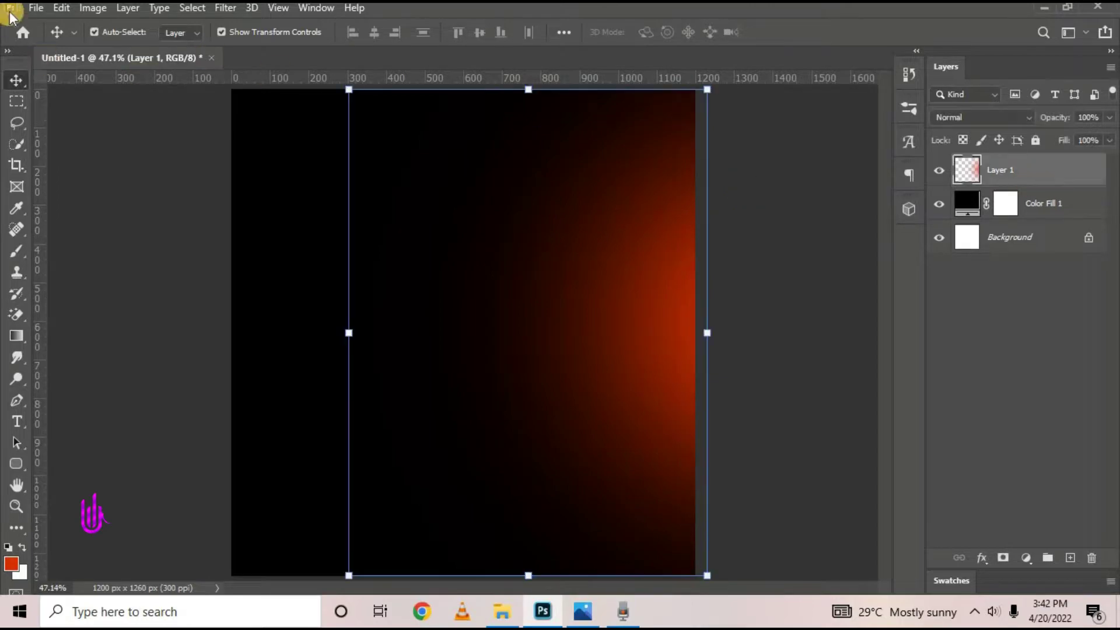
pyautogui.click(35, 7)
pyautogui.click(76, 330)
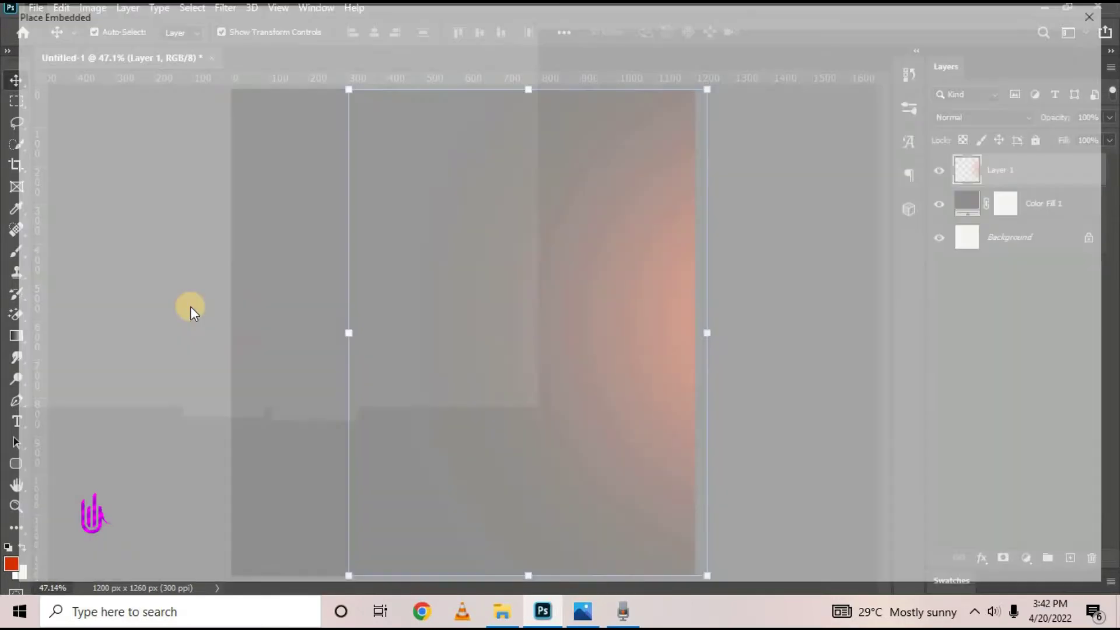
pyautogui.click(437, 177)
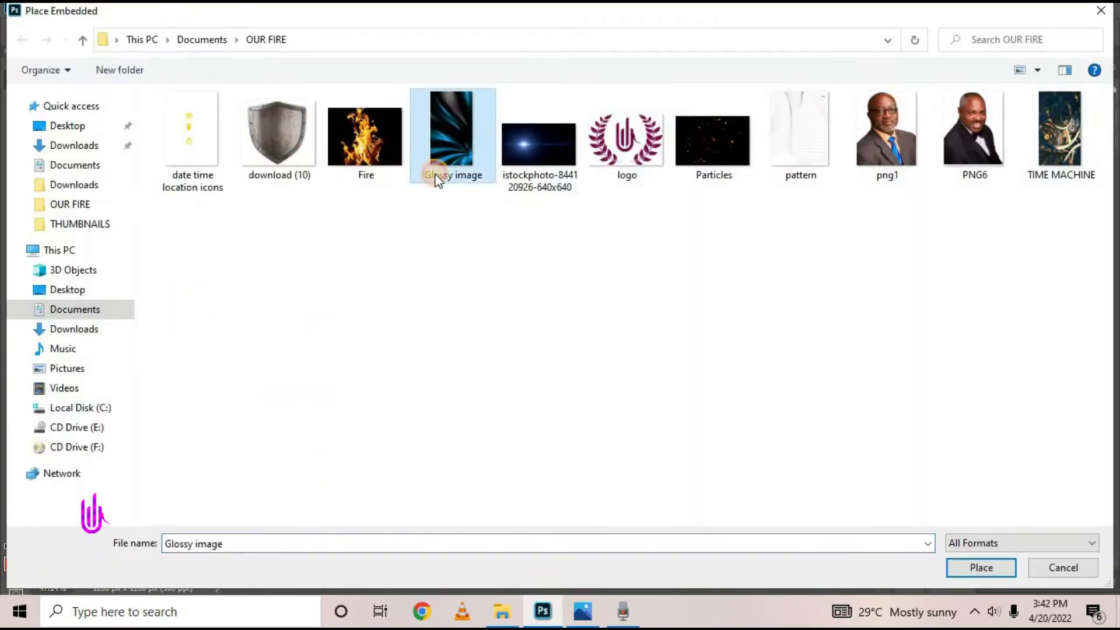
pyautogui.click(960, 569)
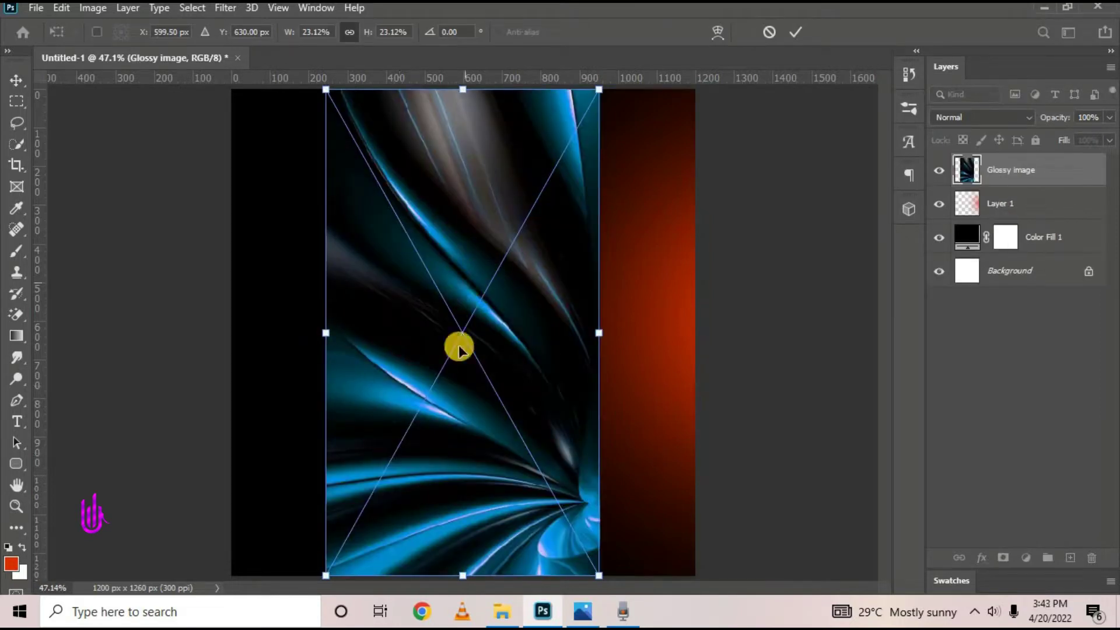
# Flip the Glossy image horizontally, move it to the left edge, and widen it slightly
pyautogui.rightClick(462, 296)
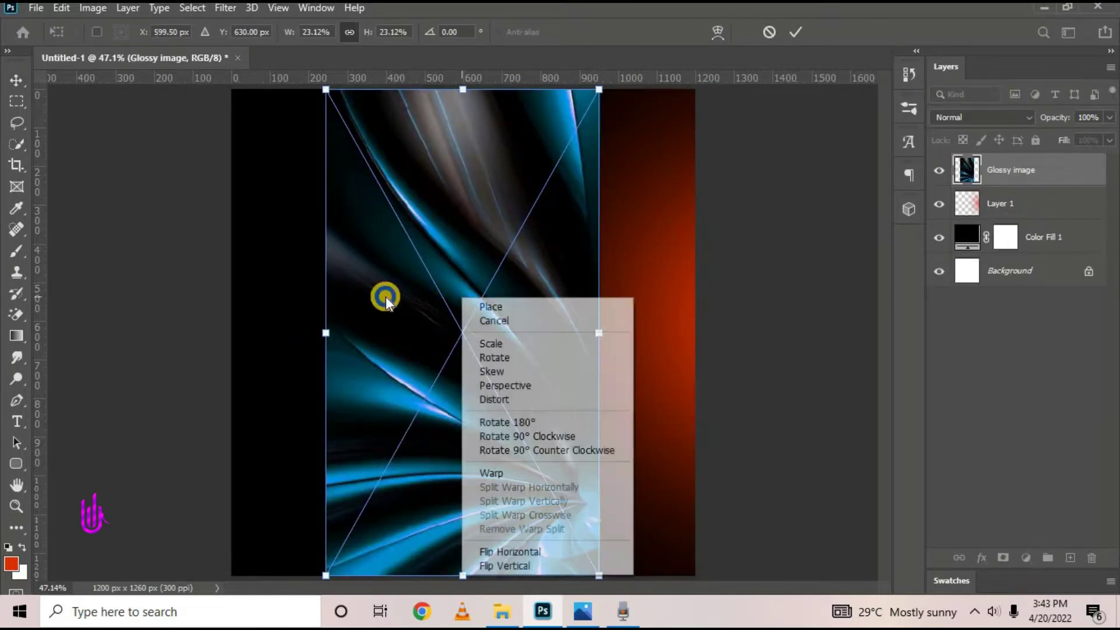
pyautogui.click(507, 551)
pyautogui.moveTo(500, 396); pyautogui.dragTo(259, 405)
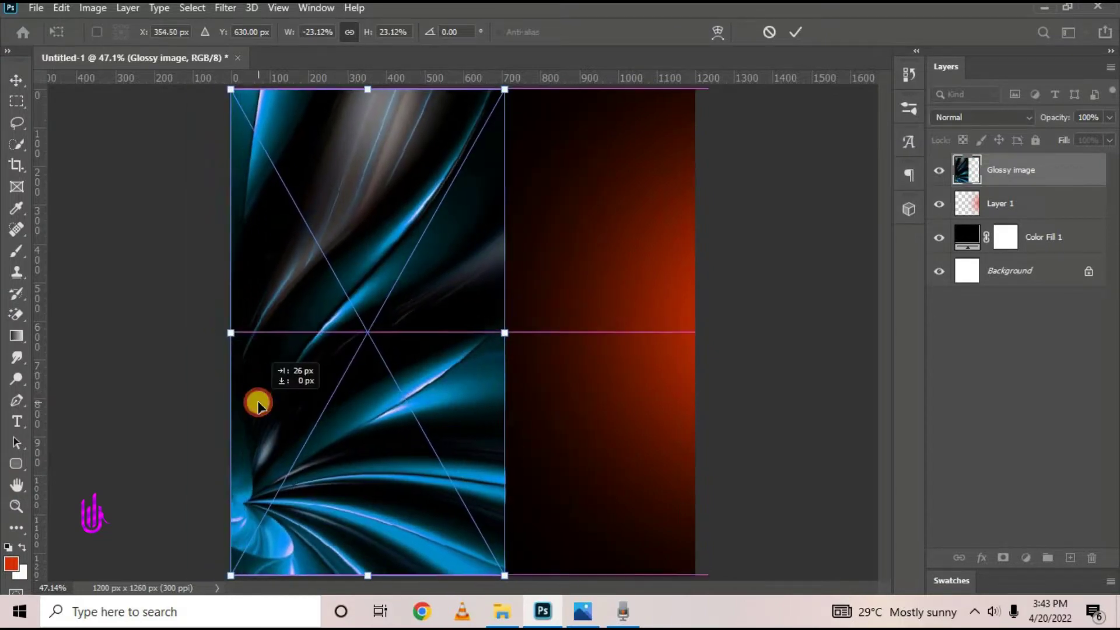
pyautogui.moveTo(510, 333); pyautogui.dragTo(562, 356)
pyautogui.press('Return')
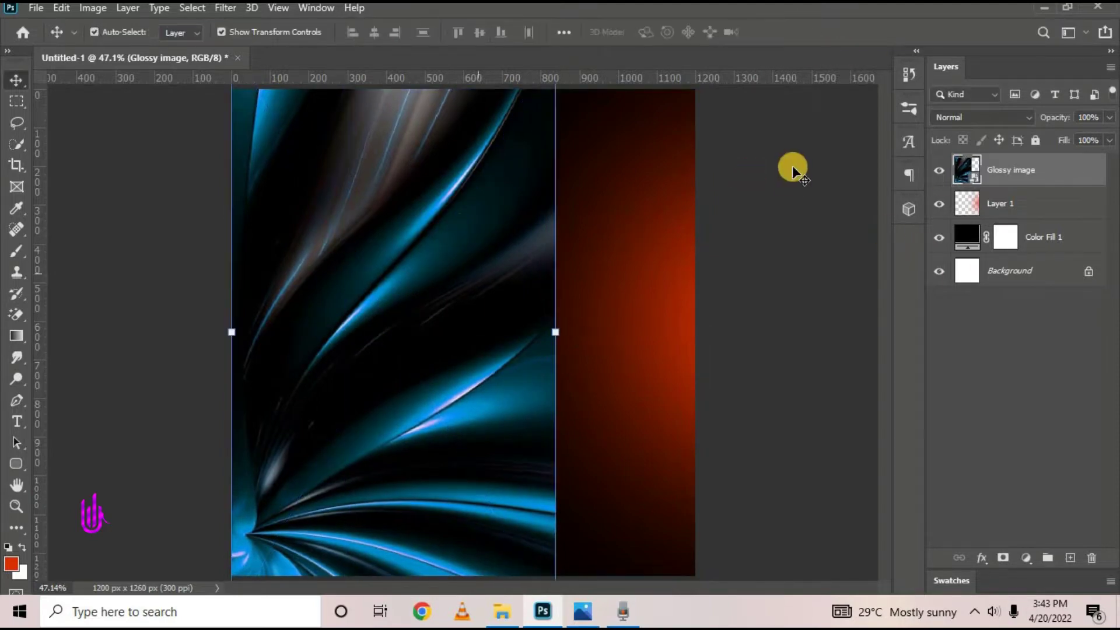
# Add a layer mask to the Glossy image and set a soft round brush to 338 px
pyautogui.click(1004, 558)
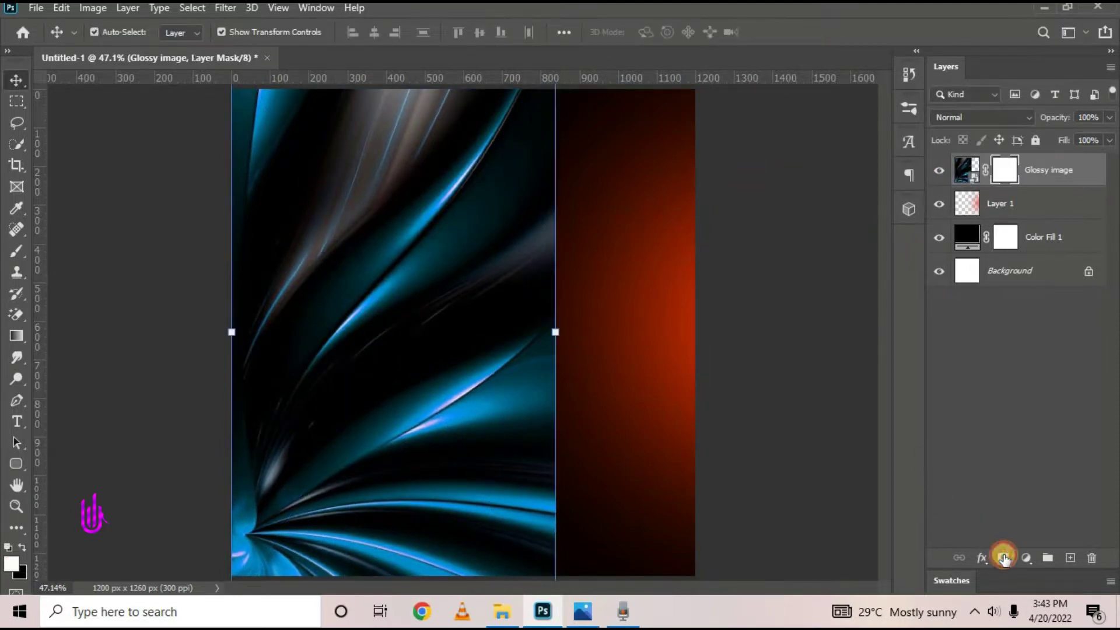
pyautogui.rightClick(3, 260)
pyautogui.click(83, 249)
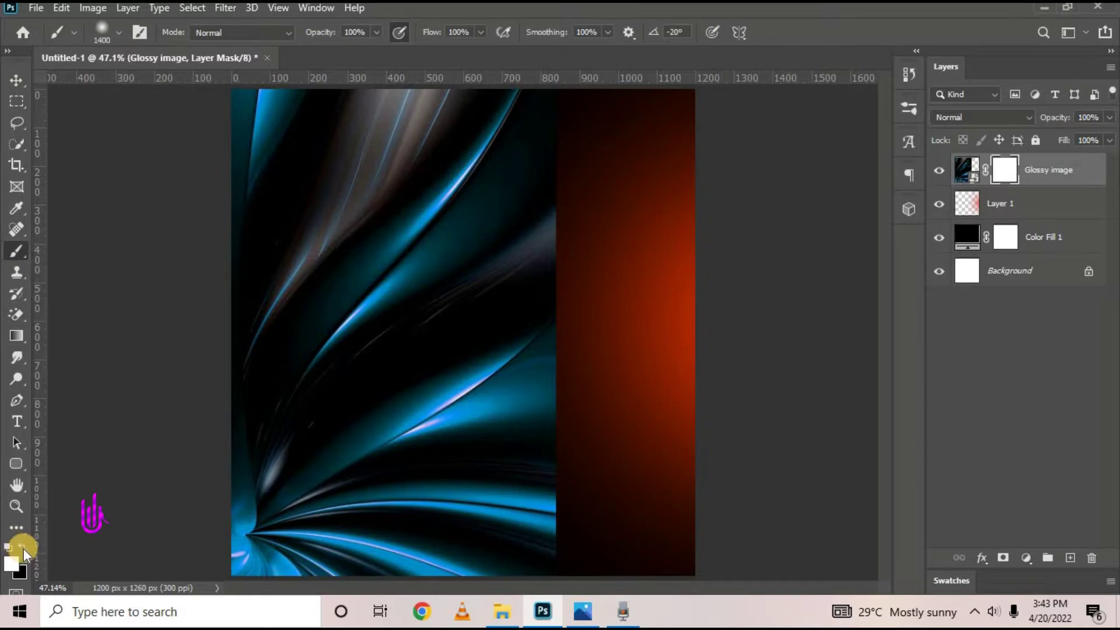
pyautogui.click(123, 33)
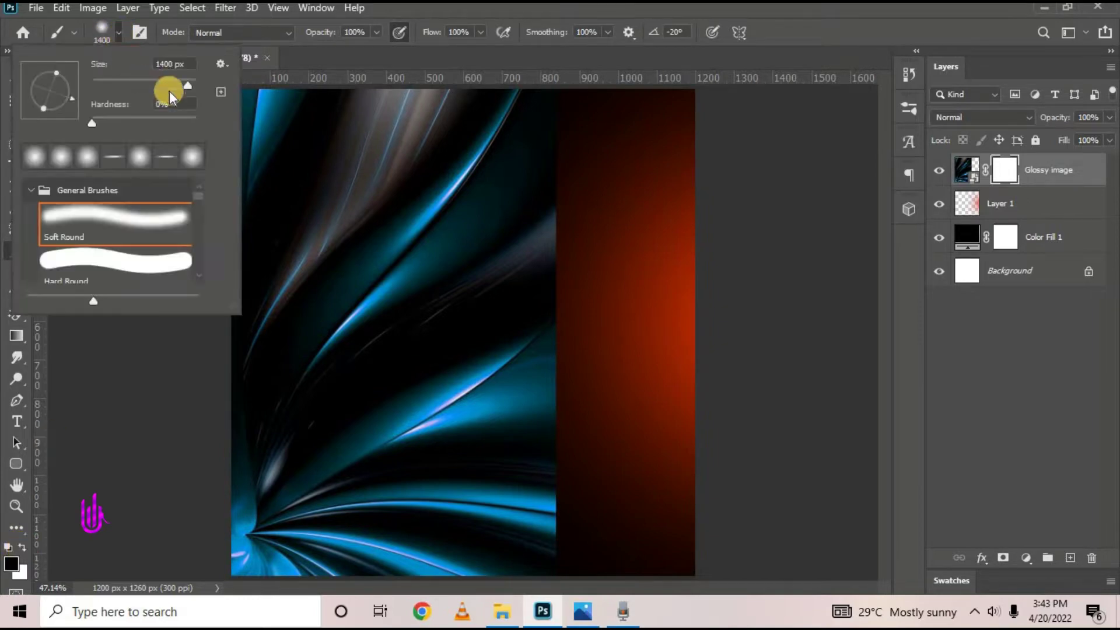
pyautogui.moveTo(169, 91); pyautogui.dragTo(136, 82)
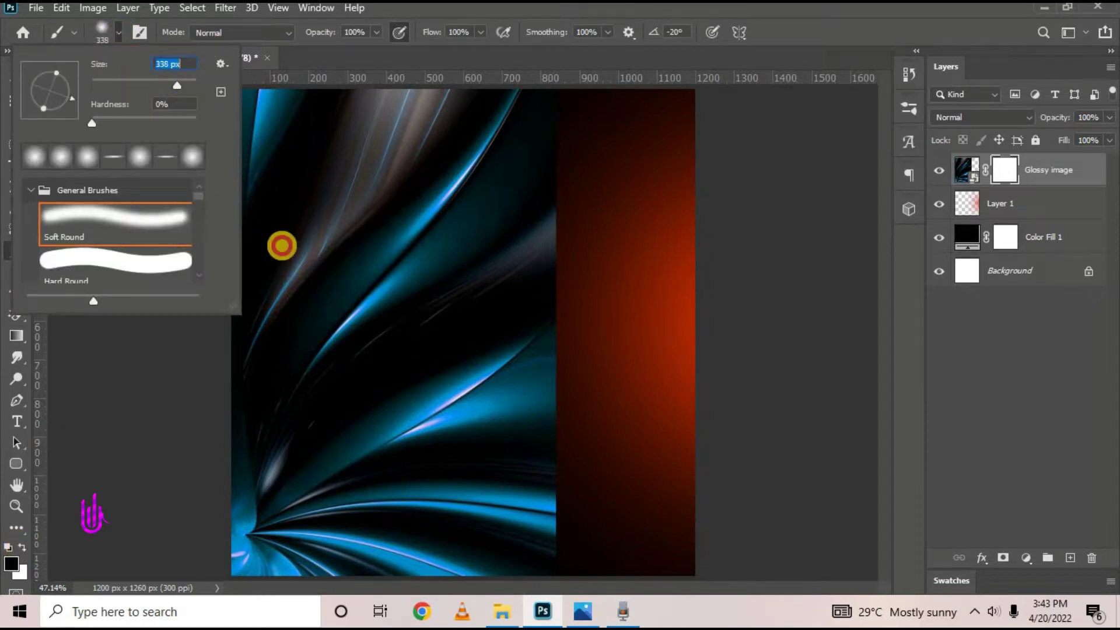
pyautogui.click(110, 427)
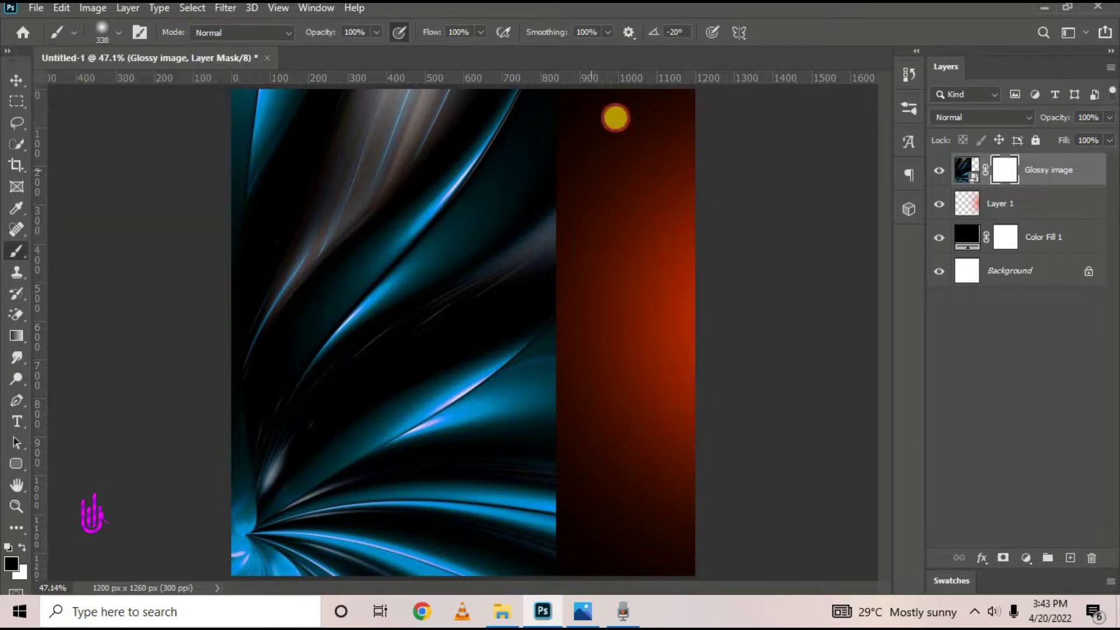
pyautogui.hotkey('ctrl', '-')
# Paint black on the mask along the image's right edge to fade it out
pyautogui.moveTo(533, 118); pyautogui.dragTo(552, 339)
pyautogui.moveTo(565, 542)
pyautogui.mouseDown()
pyautogui.moveTo(585, 220)
pyautogui.moveTo(553, 573)
pyautogui.moveTo(575, 303)
pyautogui.moveTo(592, 425)
pyautogui.mouseUp()
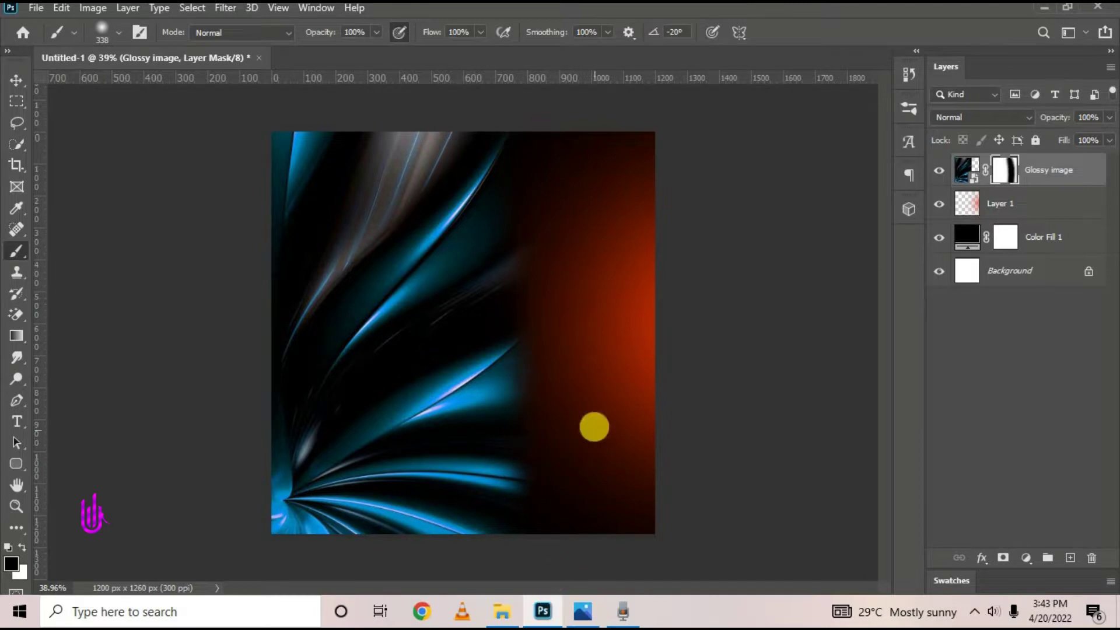
pyautogui.click(17, 80)
pyautogui.click(425, 316)
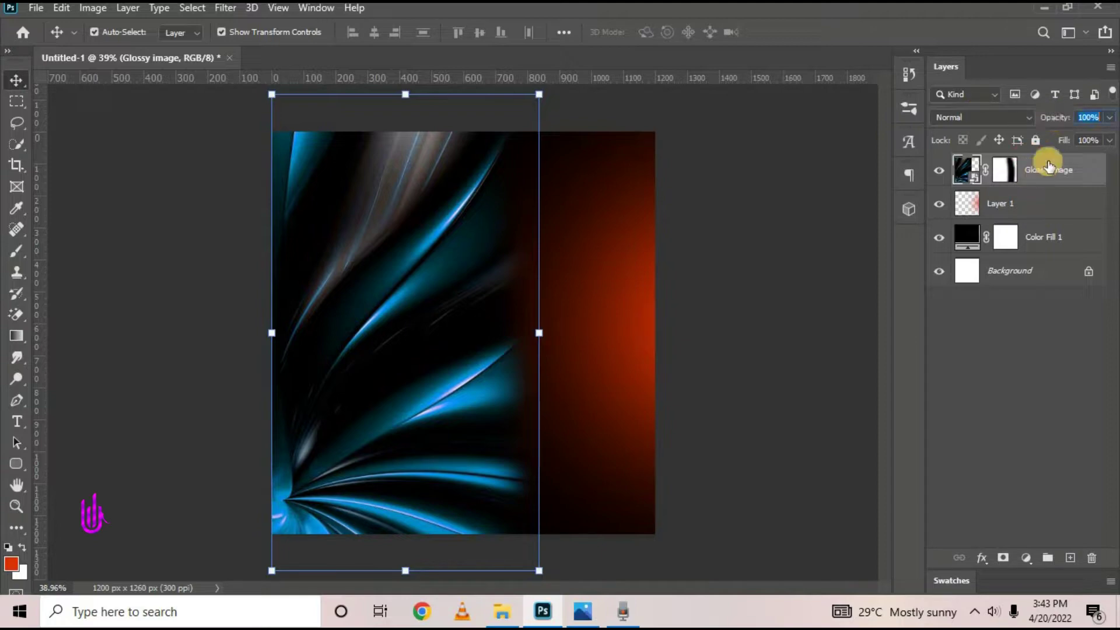
# Blur the Glossy image with a 15-pixel Gaussian Blur
pyautogui.click(225, 8)
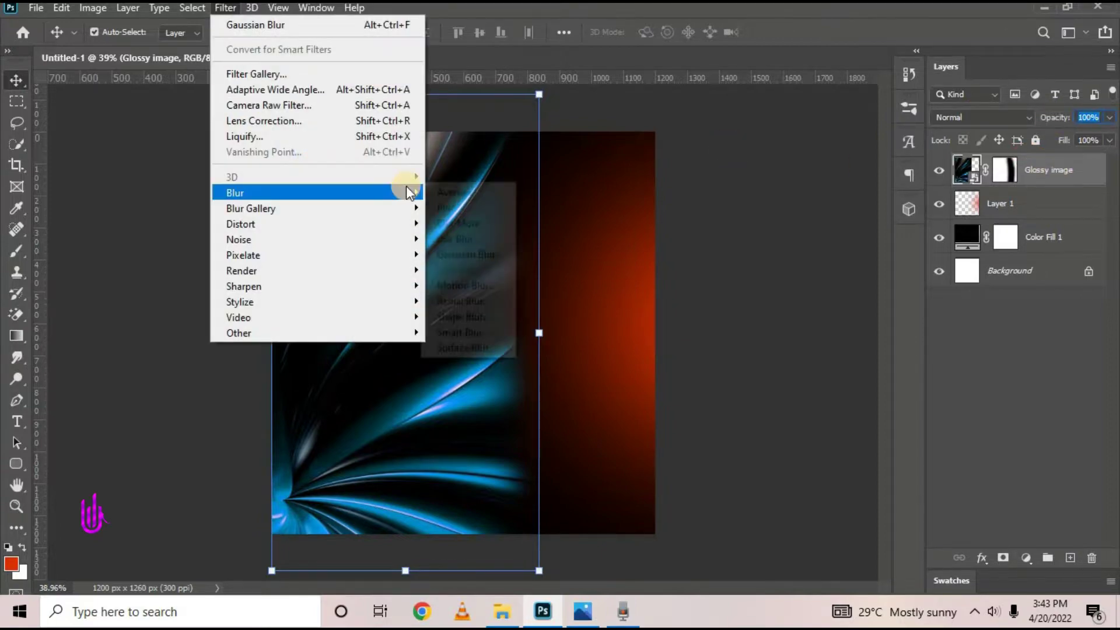
pyautogui.moveTo(408, 193)
pyautogui.click(475, 250)
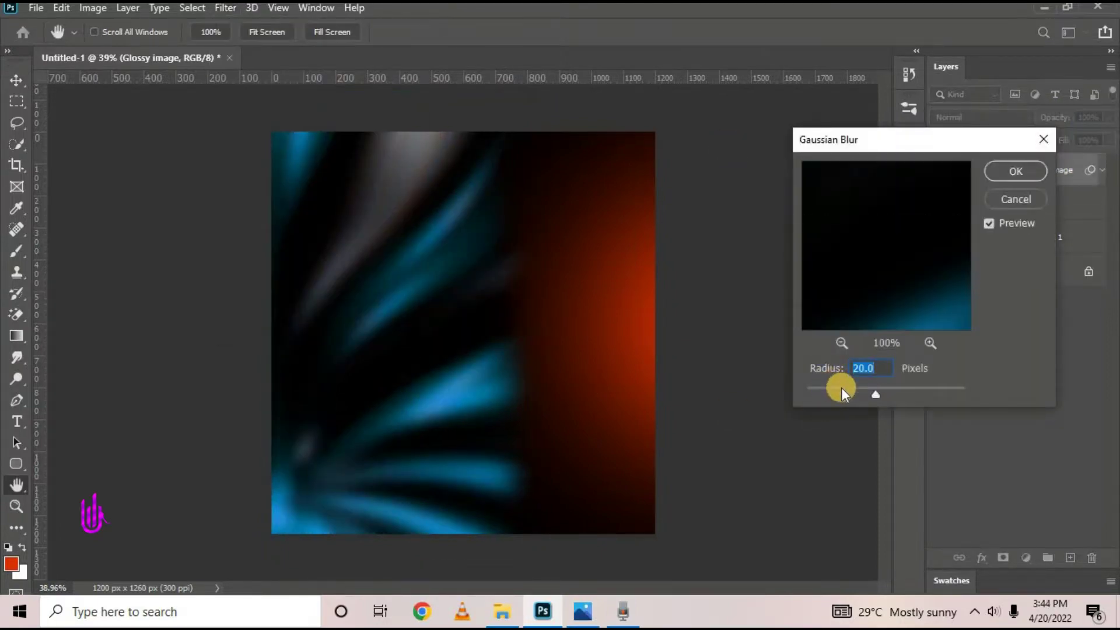
pyautogui.write('10')
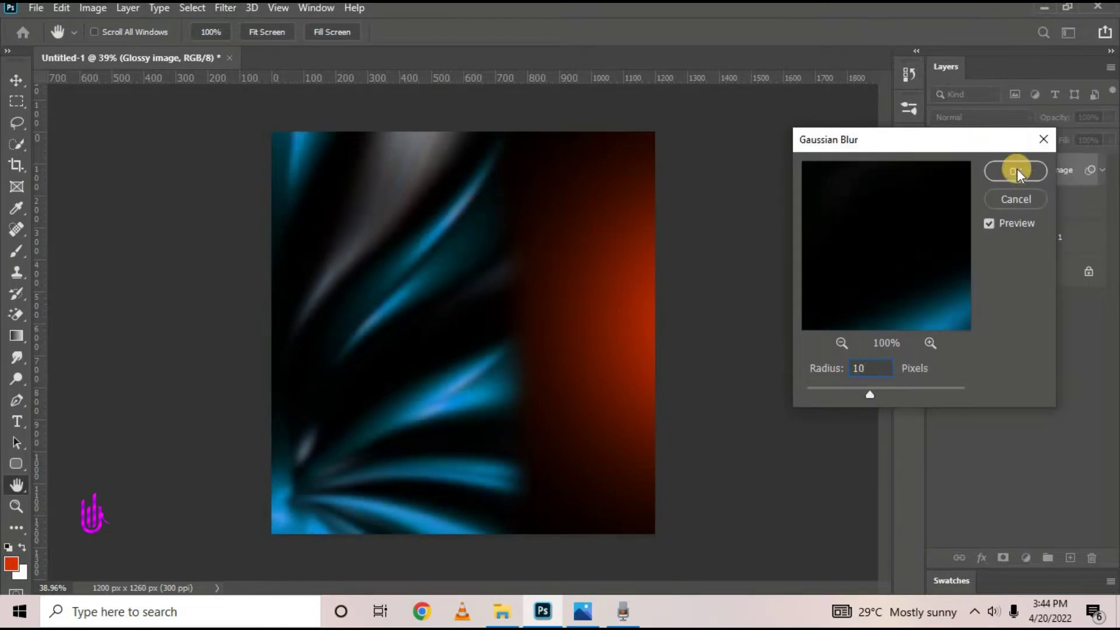
pyautogui.click(1008, 170)
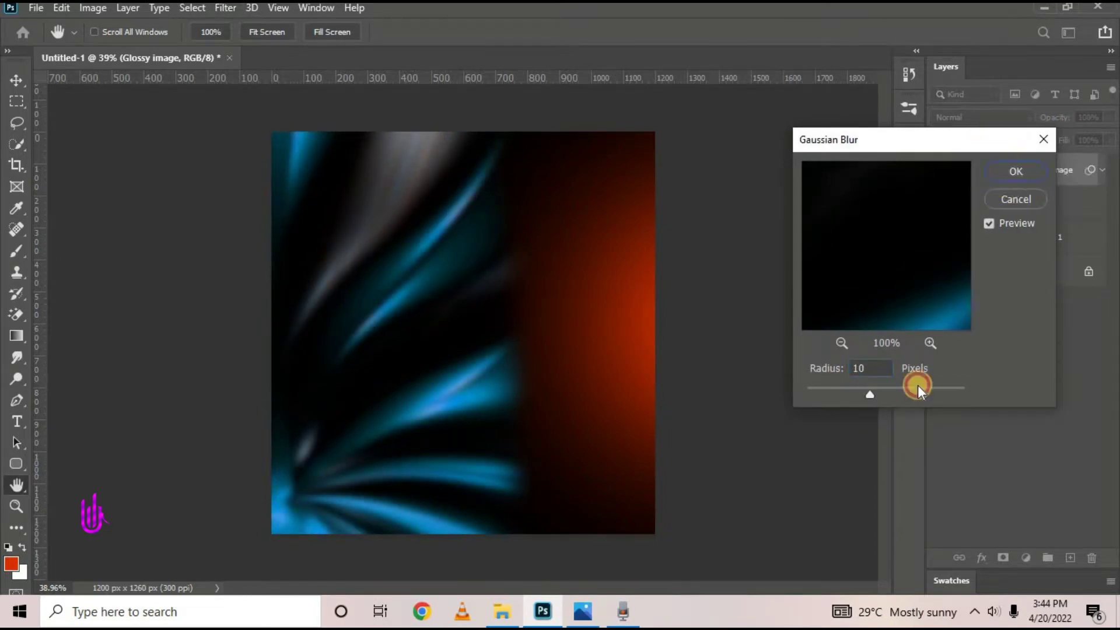
pyautogui.doubleClick(884, 367)
pyautogui.write('15')
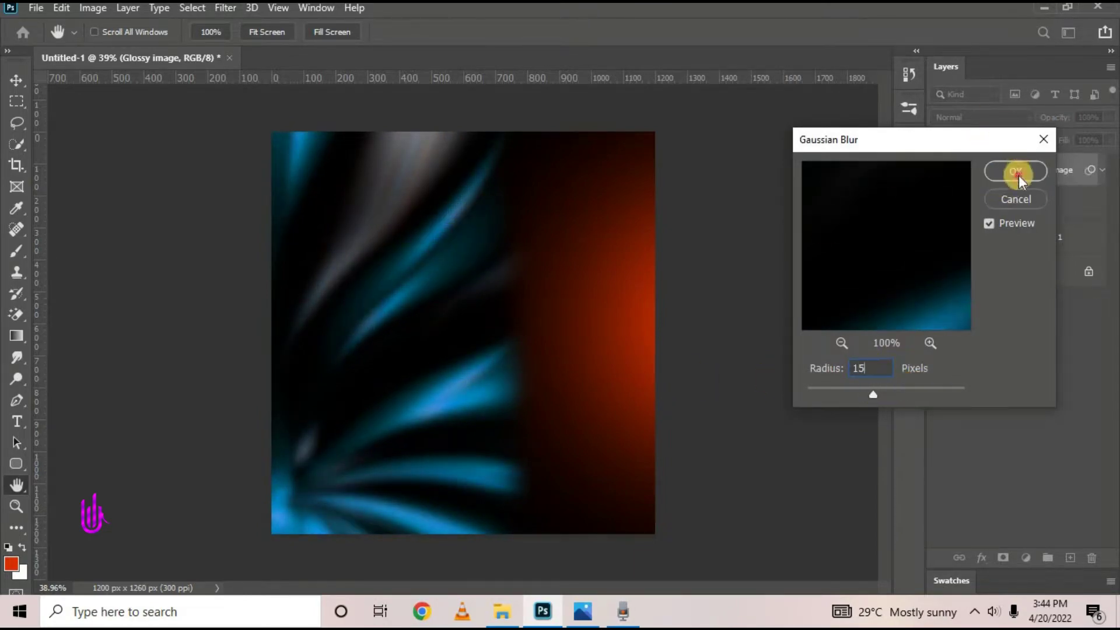
pyautogui.click(1017, 173)
# Lower the Glossy image layer's opacity to 32%
pyautogui.press('v')
pyautogui.moveTo(1029, 117)
pyautogui.mouseDown()
pyautogui.moveTo(1013, 115)
pyautogui.moveTo(1000, 163)
pyautogui.moveTo(1002, 106)
pyautogui.moveTo(962, 121)
pyautogui.moveTo(1049, 120)
pyautogui.mouseUp()
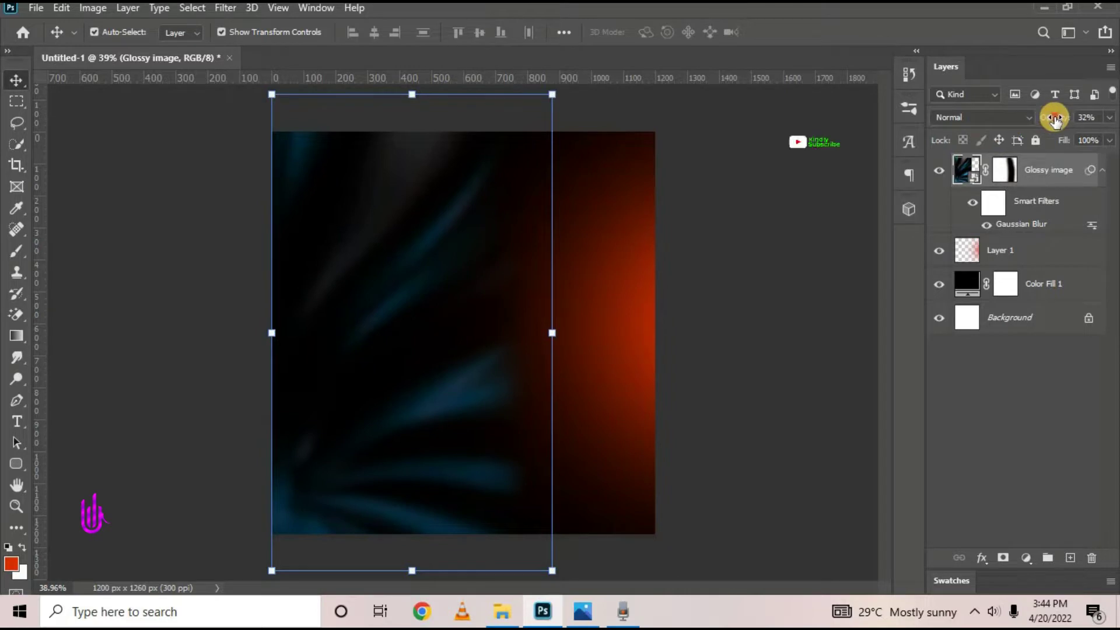
pyautogui.click(733, 208)
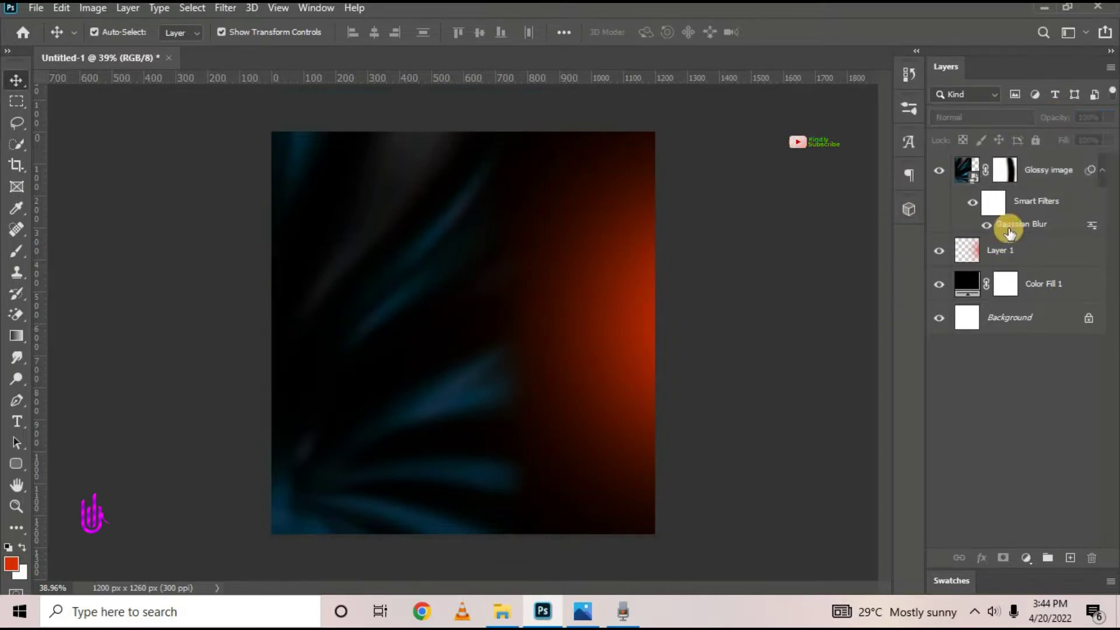
# Paint the mask with a 900 px brush to fade the middle streaks further
pyautogui.click(1004, 174)
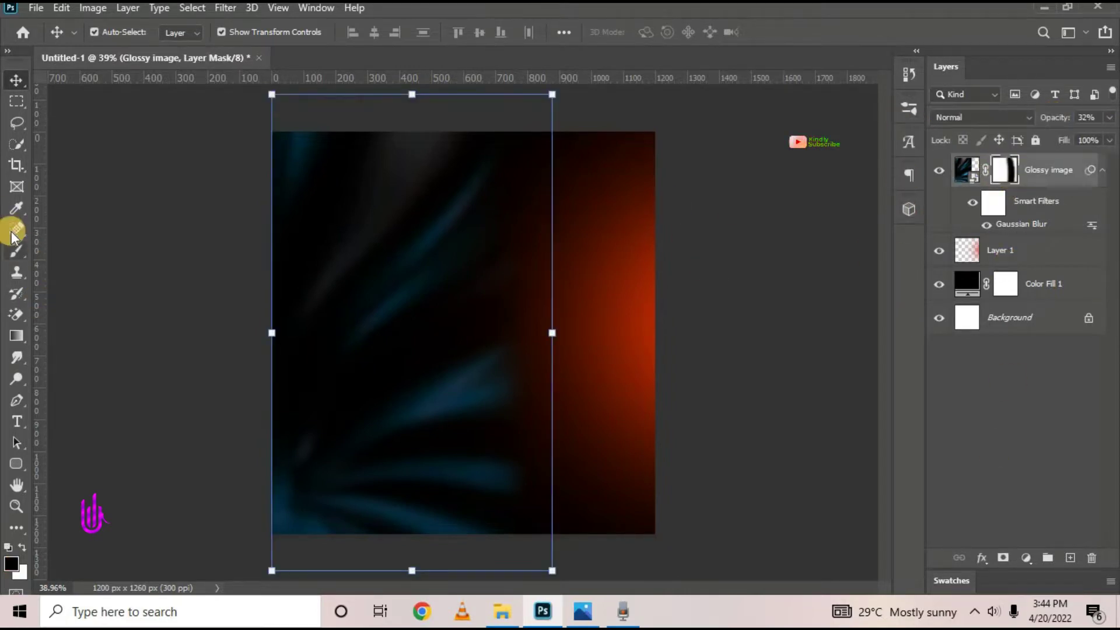
pyautogui.click(16, 251)
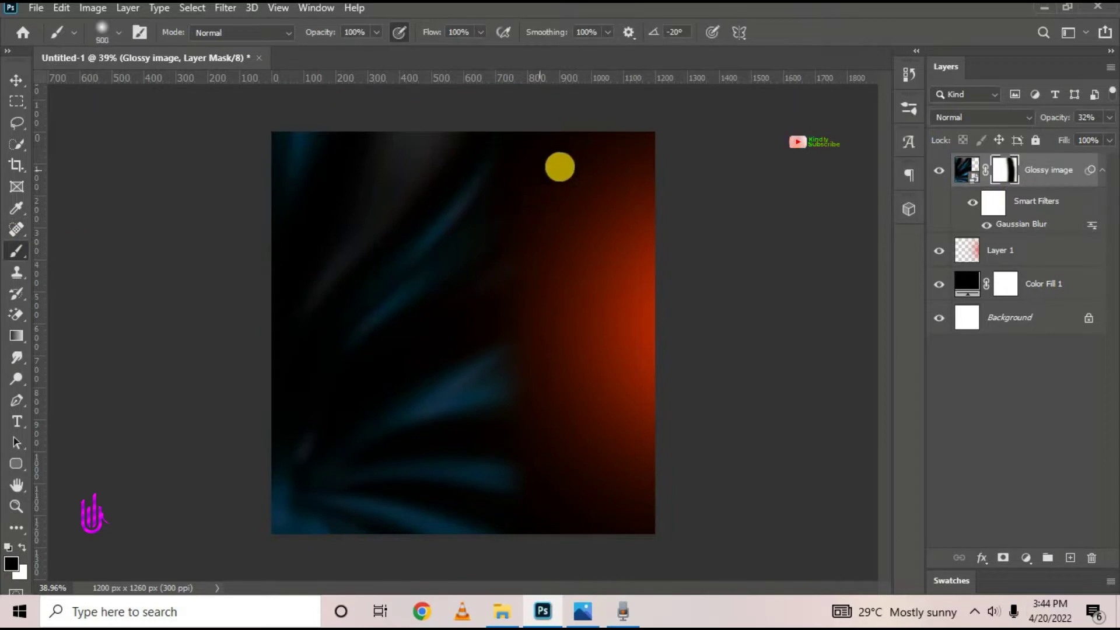
pyautogui.press(']')
pyautogui.press(']')
pyautogui.press(']')
pyautogui.press(']')
pyautogui.moveTo(570, 523); pyautogui.dragTo(575, 465)
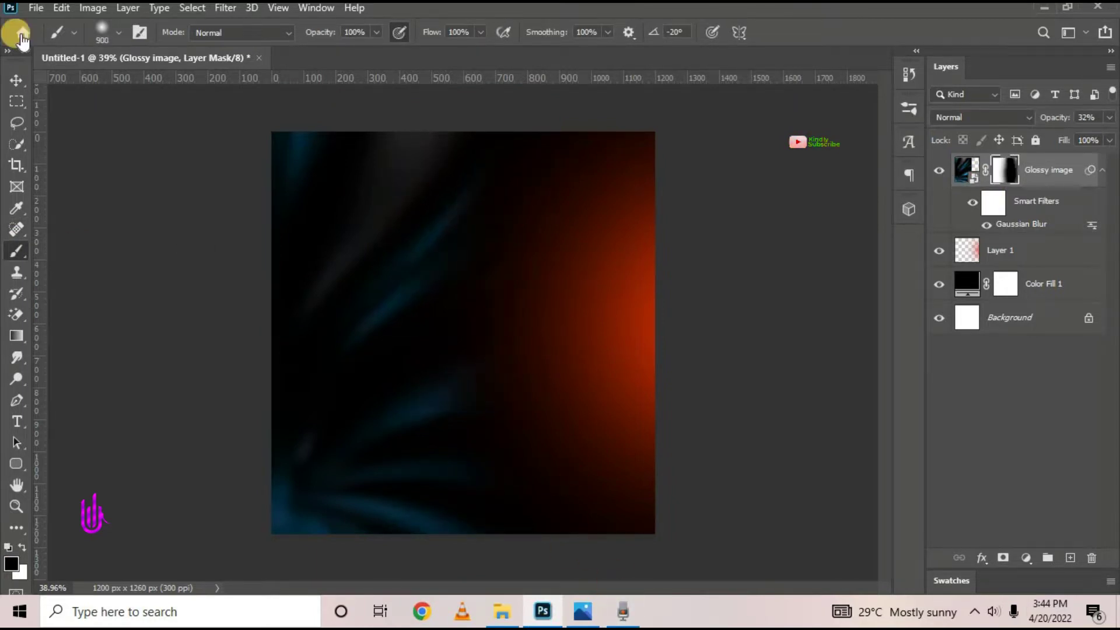
pyautogui.click(16, 80)
pyautogui.click(121, 239)
pyautogui.click(1059, 172)
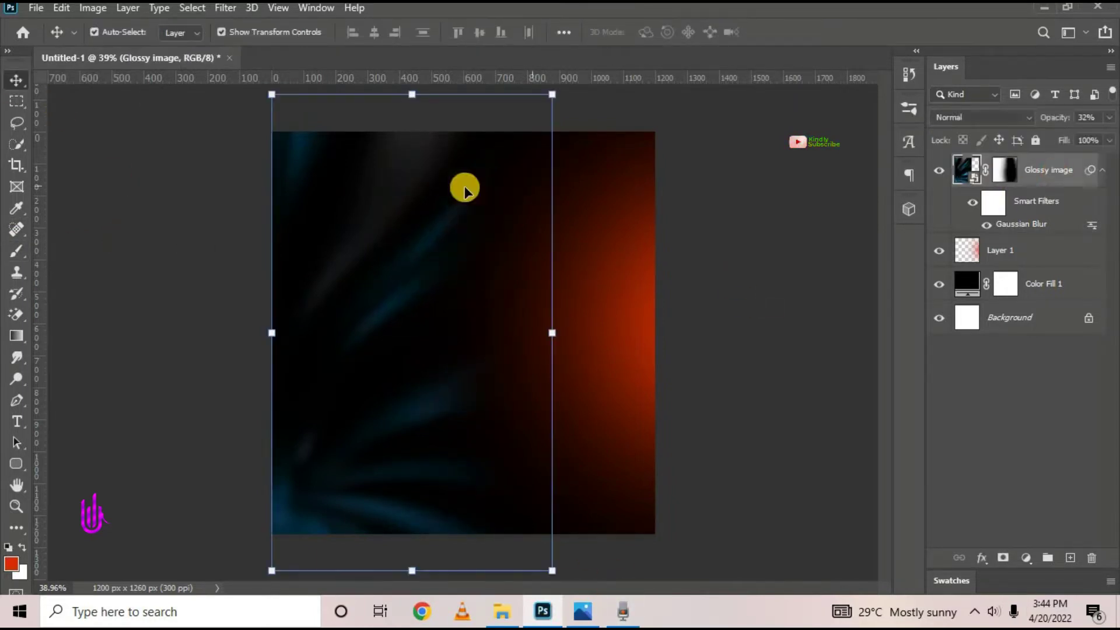
pyautogui.click(743, 247)
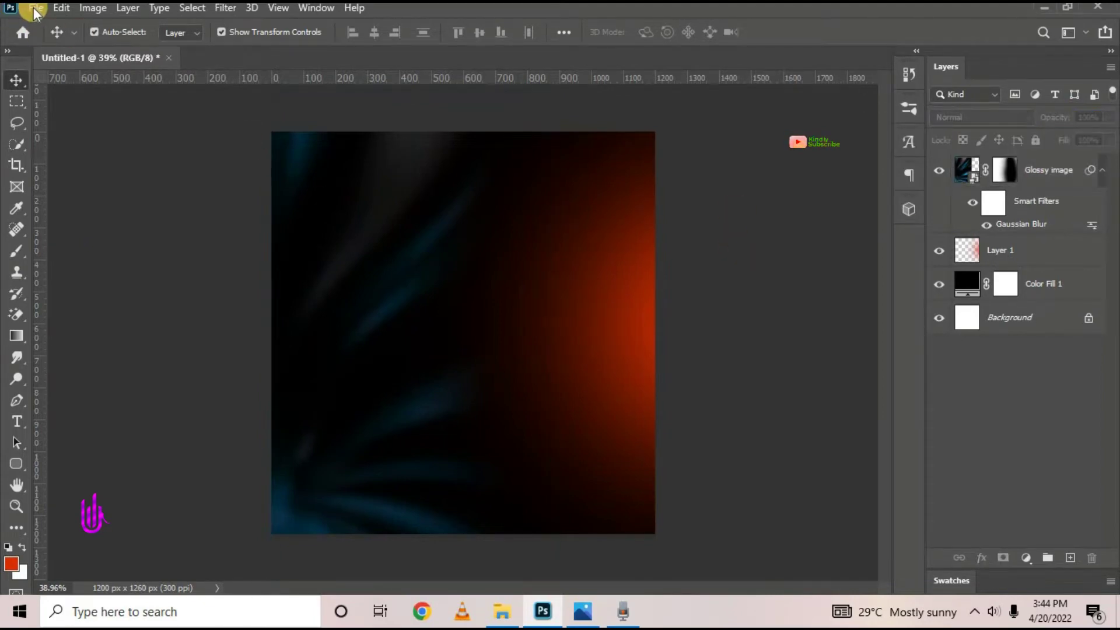
# Place the pattern image file into the flyer as an embedded layer
pyautogui.click(35, 12)
pyautogui.click(114, 333)
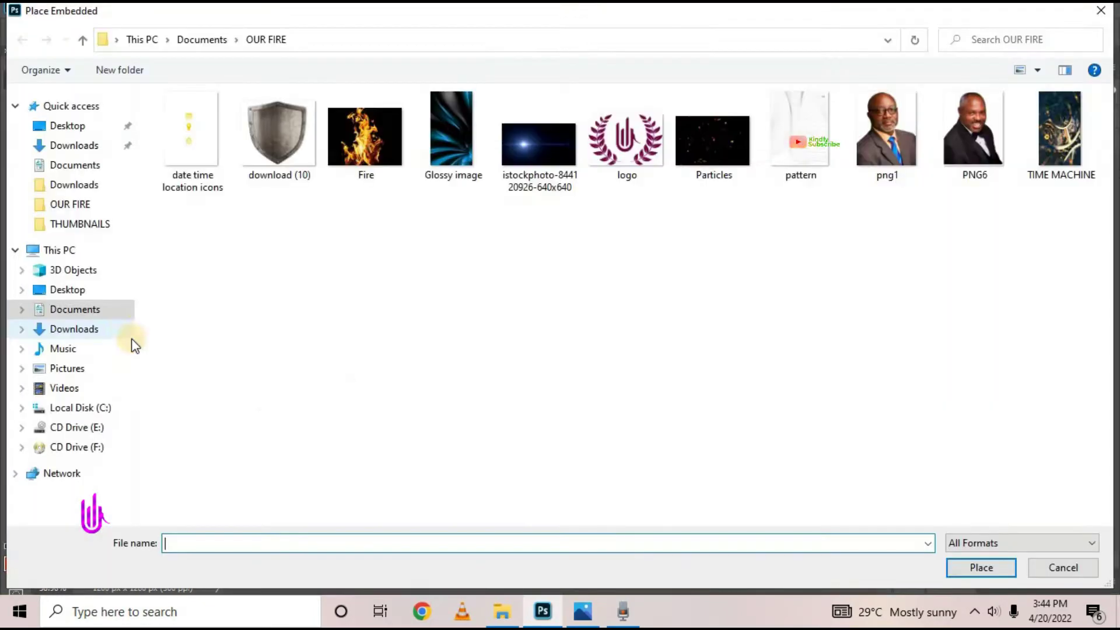
pyautogui.click(820, 184)
pyautogui.click(980, 567)
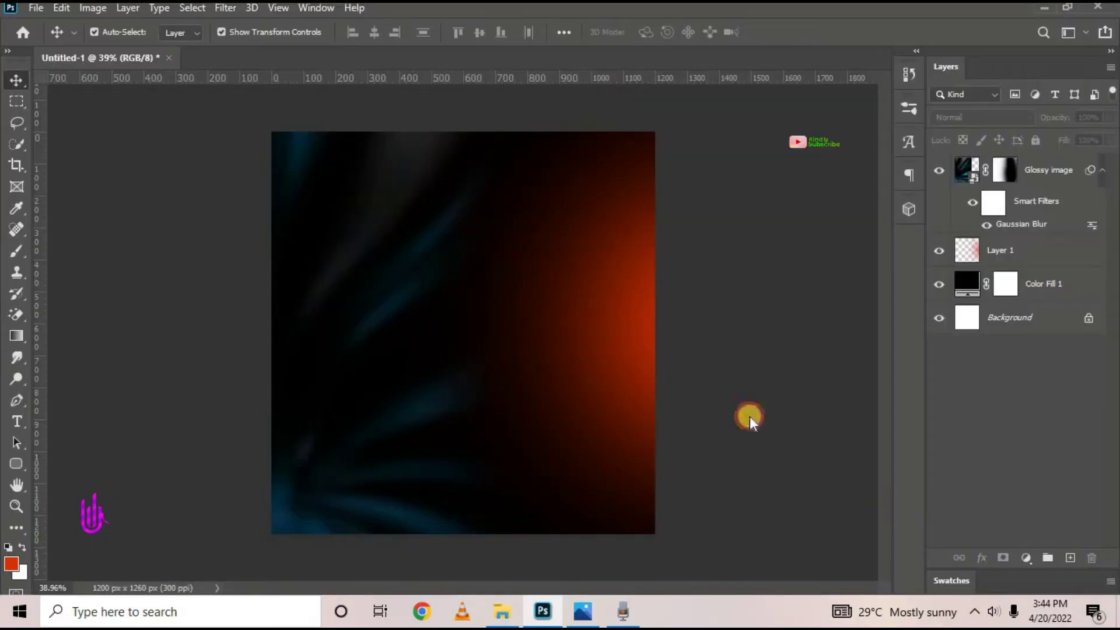
# Scale the wavy-line pattern to about 135.5% and shift it right
pyautogui.moveTo(470, 158); pyautogui.dragTo(469, 131)
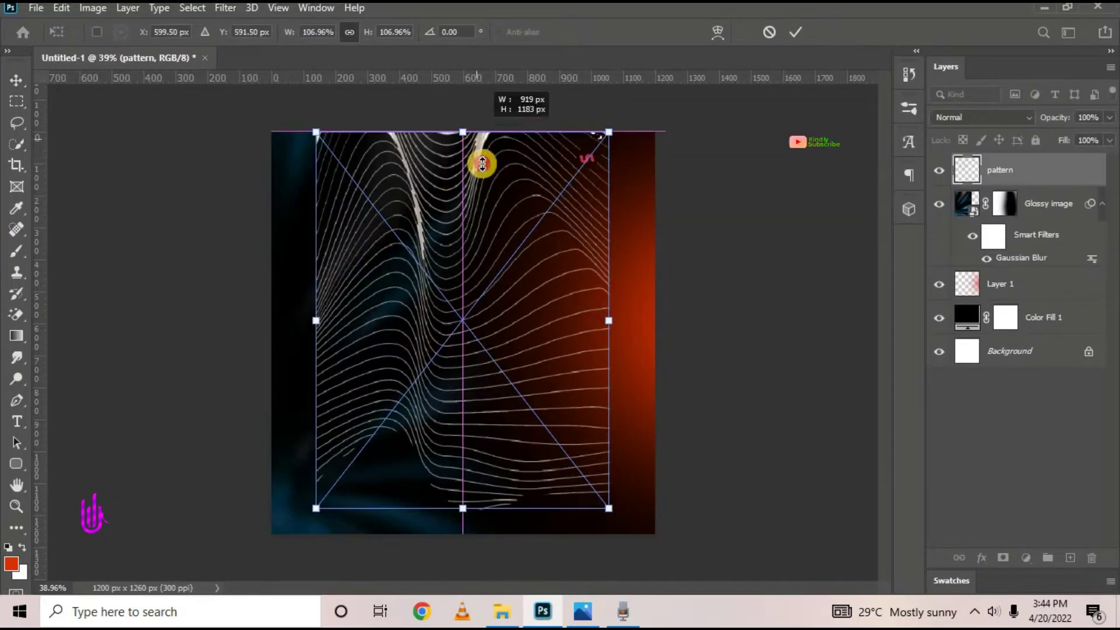
pyautogui.moveTo(475, 509); pyautogui.dragTo(473, 580)
pyautogui.moveTo(498, 417); pyautogui.dragTo(559, 408)
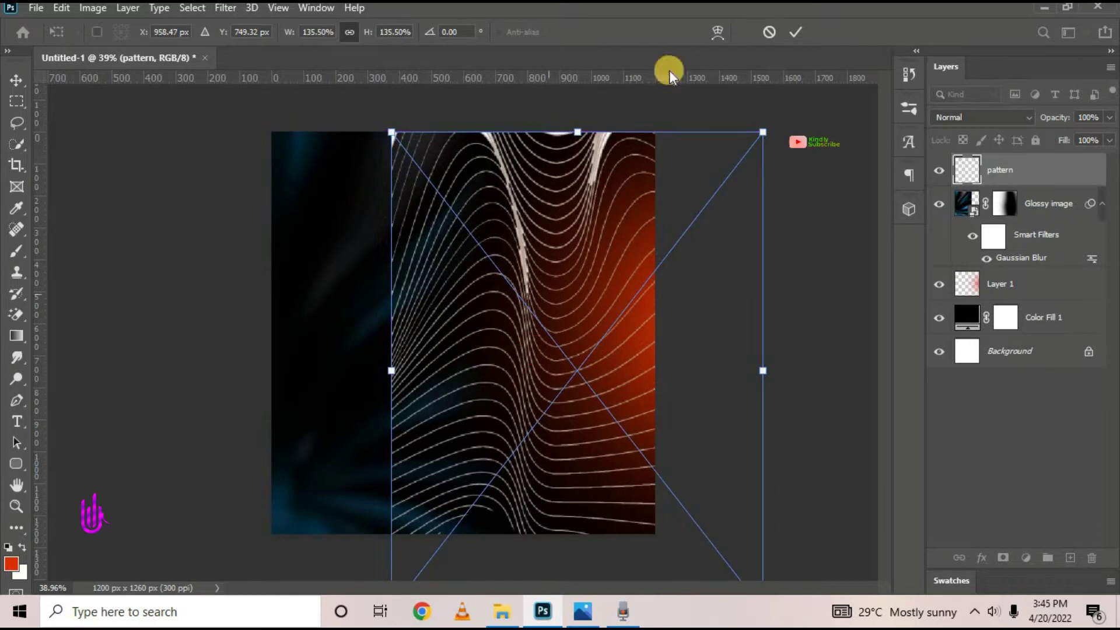
pyautogui.click(800, 29)
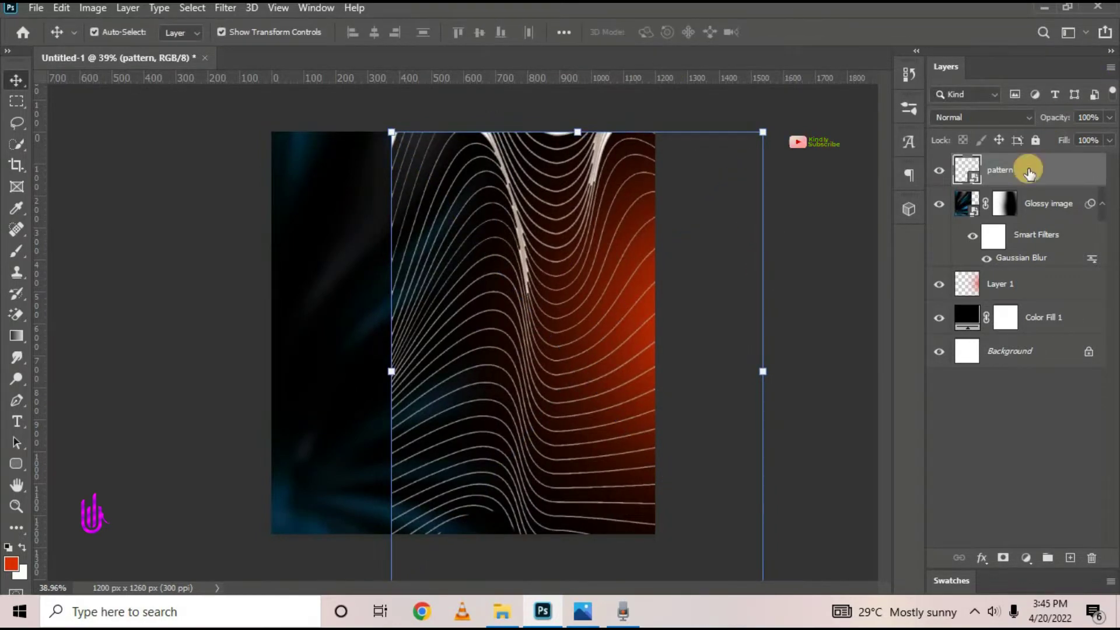
# Soften the pattern layer with a 20-pixel Gaussian Blur smart filter
pyautogui.click(226, 8)
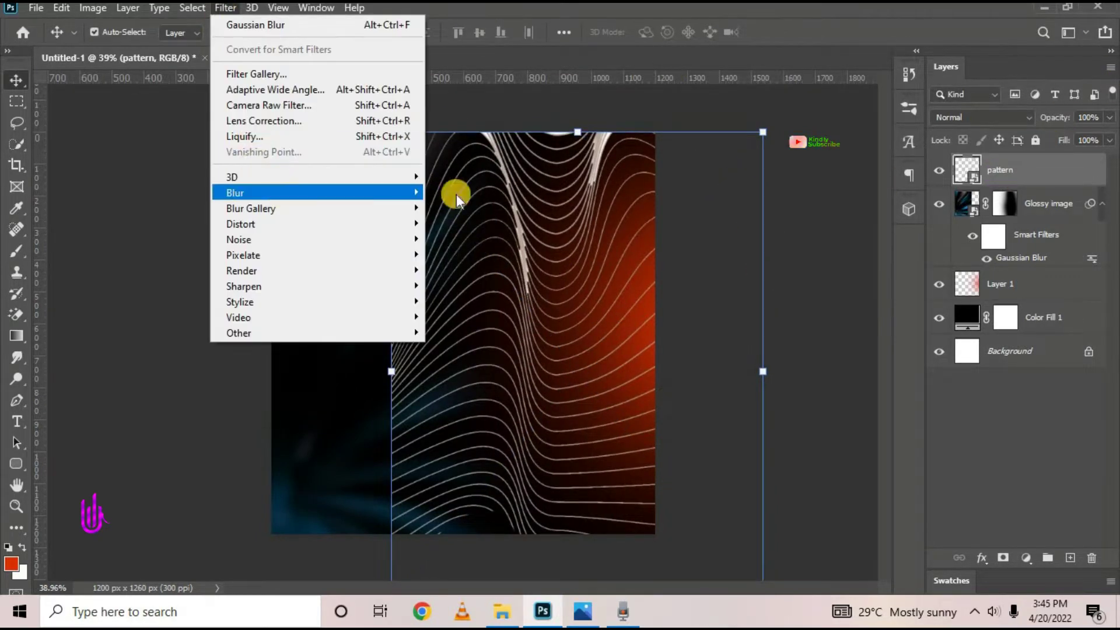
pyautogui.moveTo(408, 193)
pyautogui.click(489, 258)
pyautogui.click(696, 348)
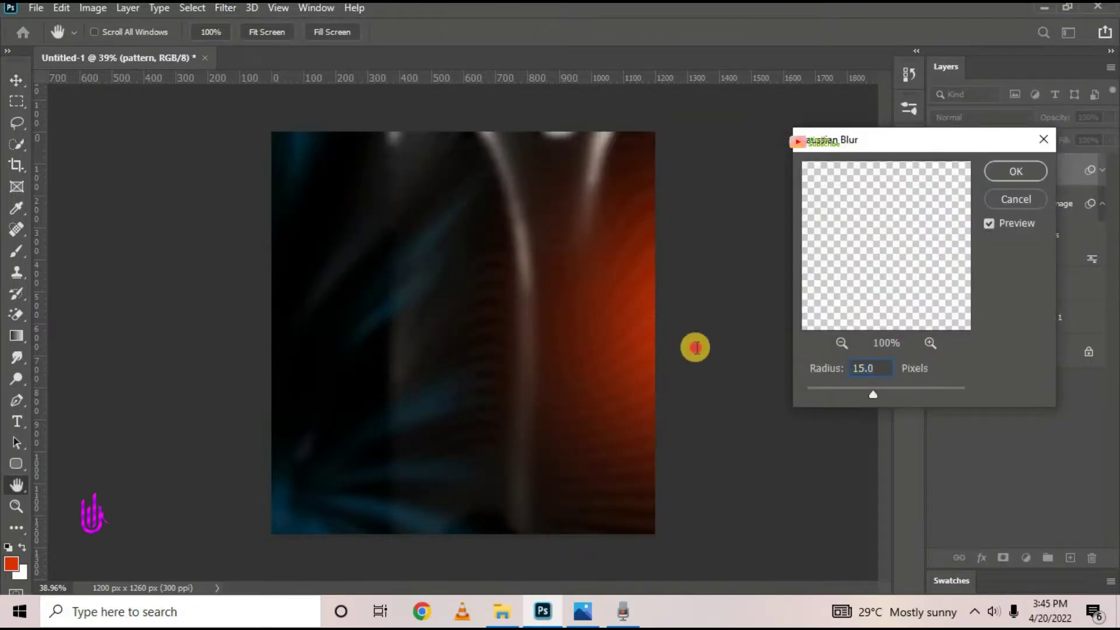
pyautogui.write('20')
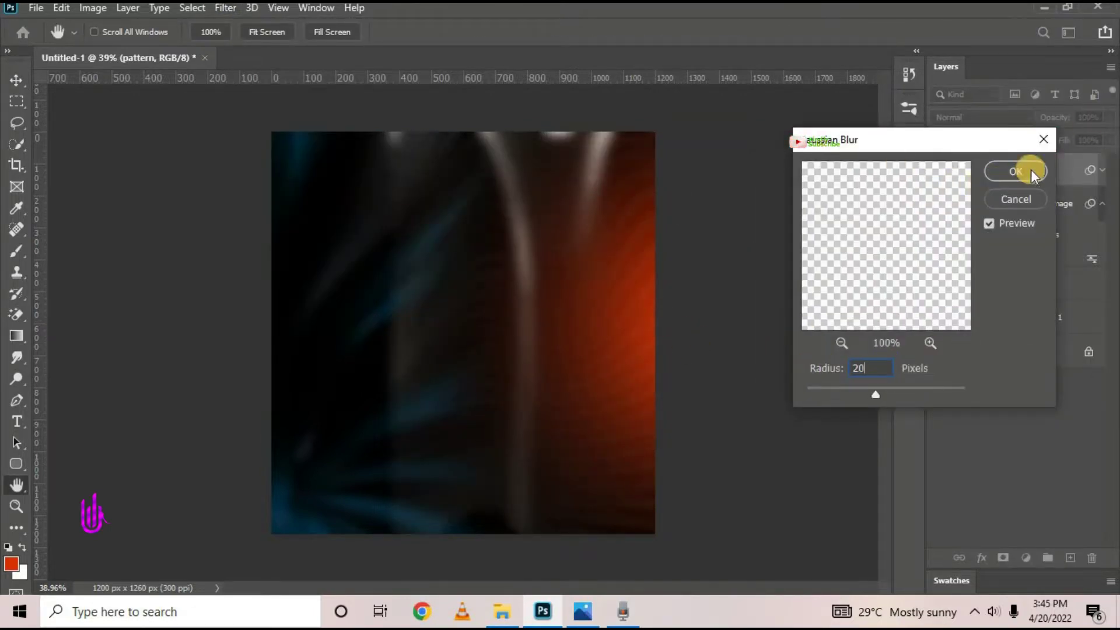
pyautogui.click(1032, 172)
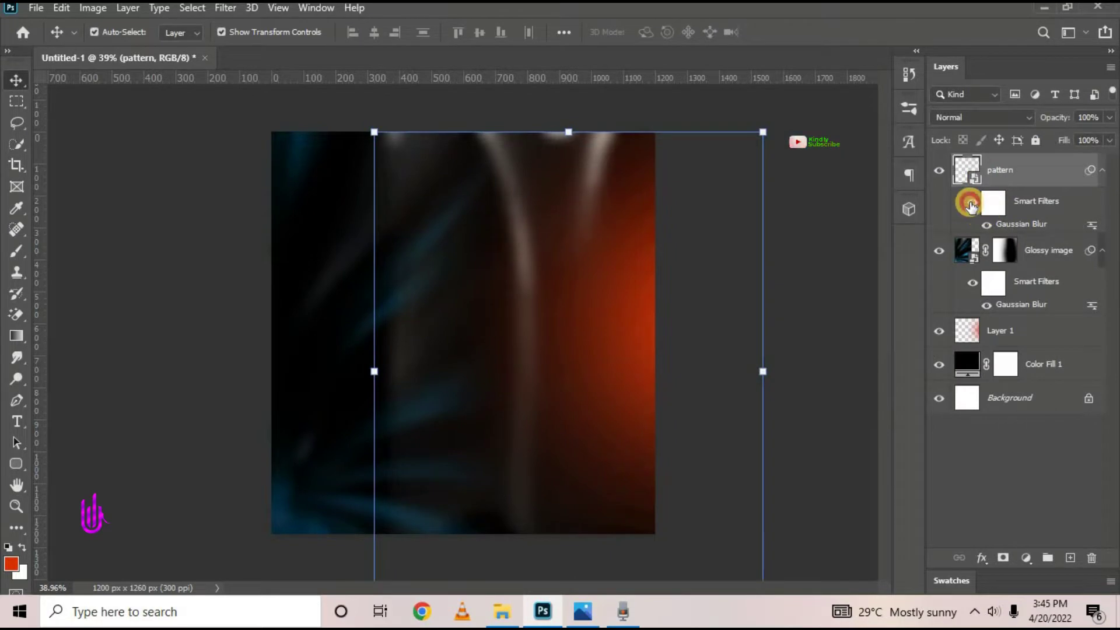
pyautogui.click(970, 205)
pyautogui.click(971, 205)
# Move Layer 1's orange glow about 89 px to the right
pyautogui.click(254, 195)
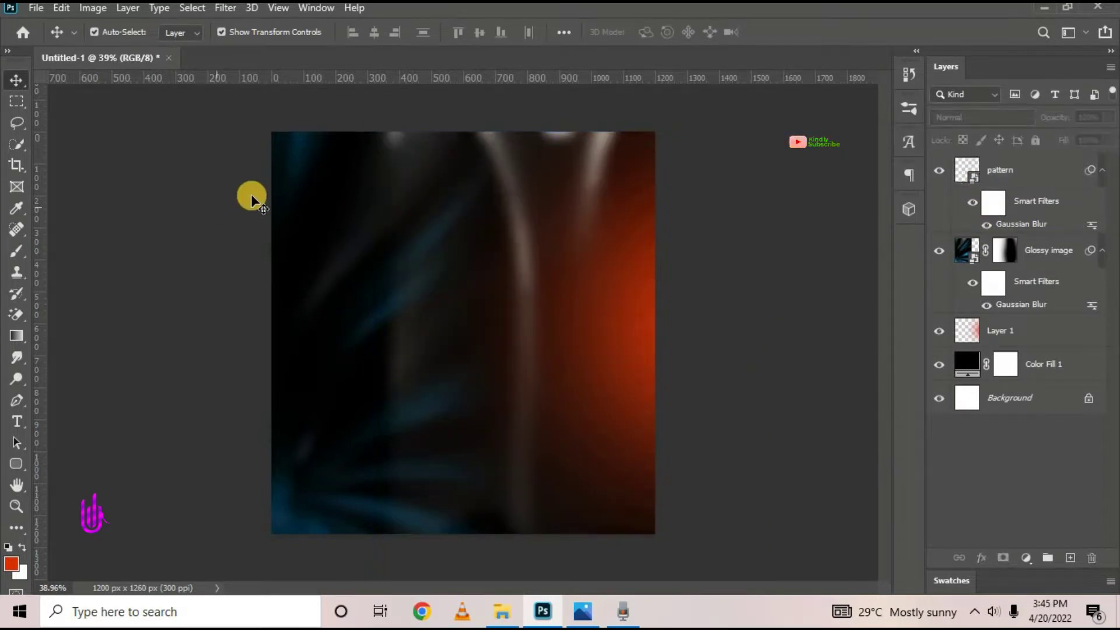
pyautogui.click(518, 226)
pyautogui.moveTo(553, 233); pyautogui.dragTo(579, 244)
pyautogui.click(579, 244)
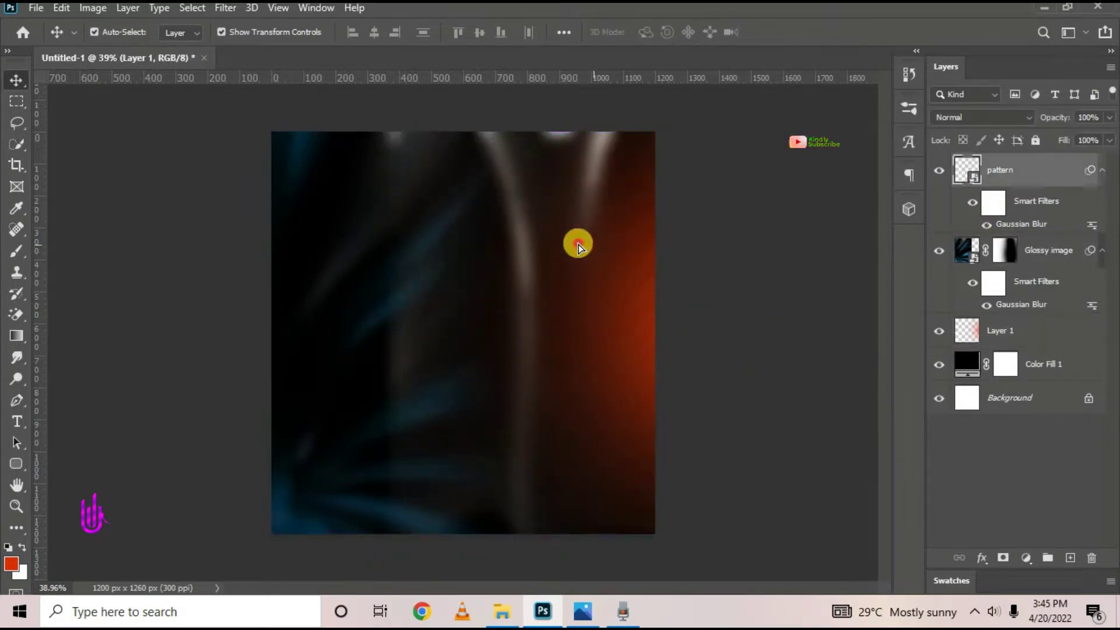
pyautogui.click(765, 228)
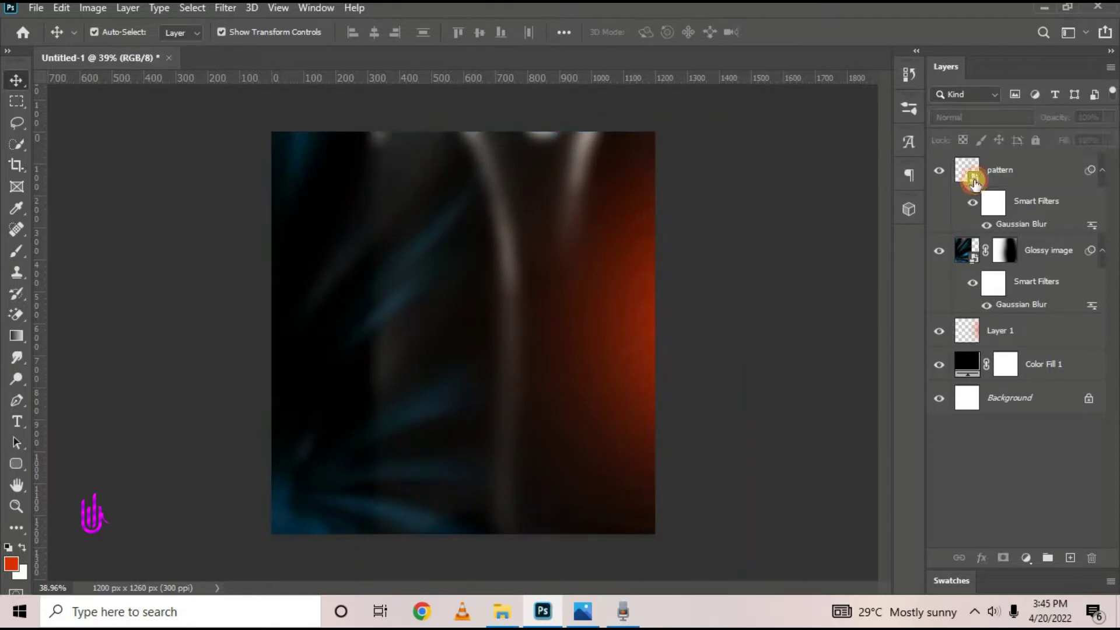
pyautogui.click(972, 172)
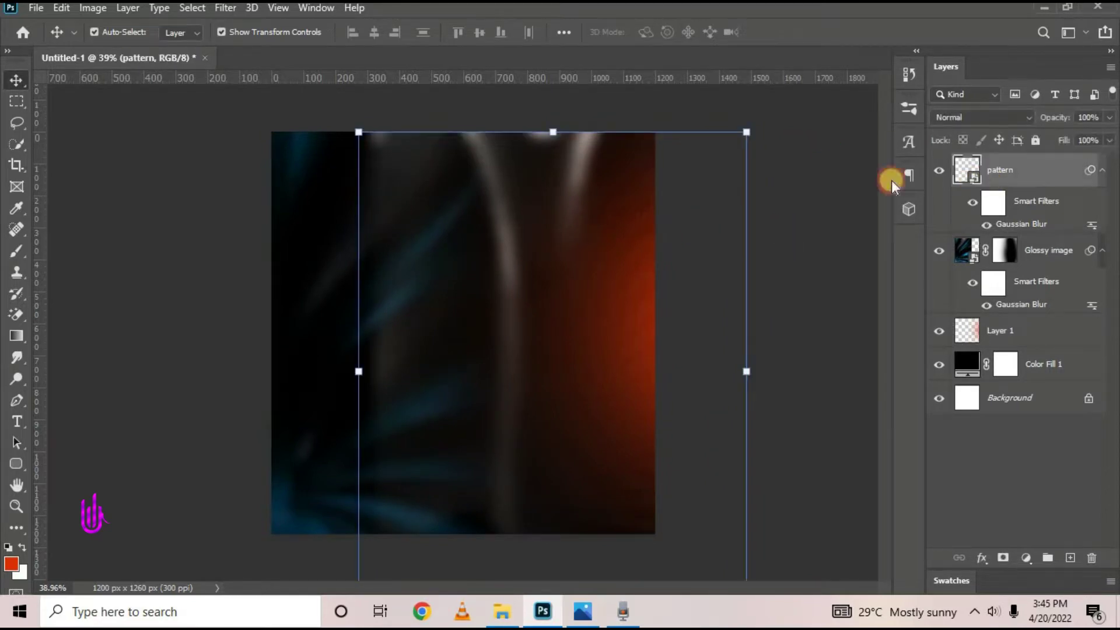
# Add a layer mask to the pattern and brush out its left side and lower middle
pyautogui.click(1009, 561)
pyautogui.rightClick(17, 251)
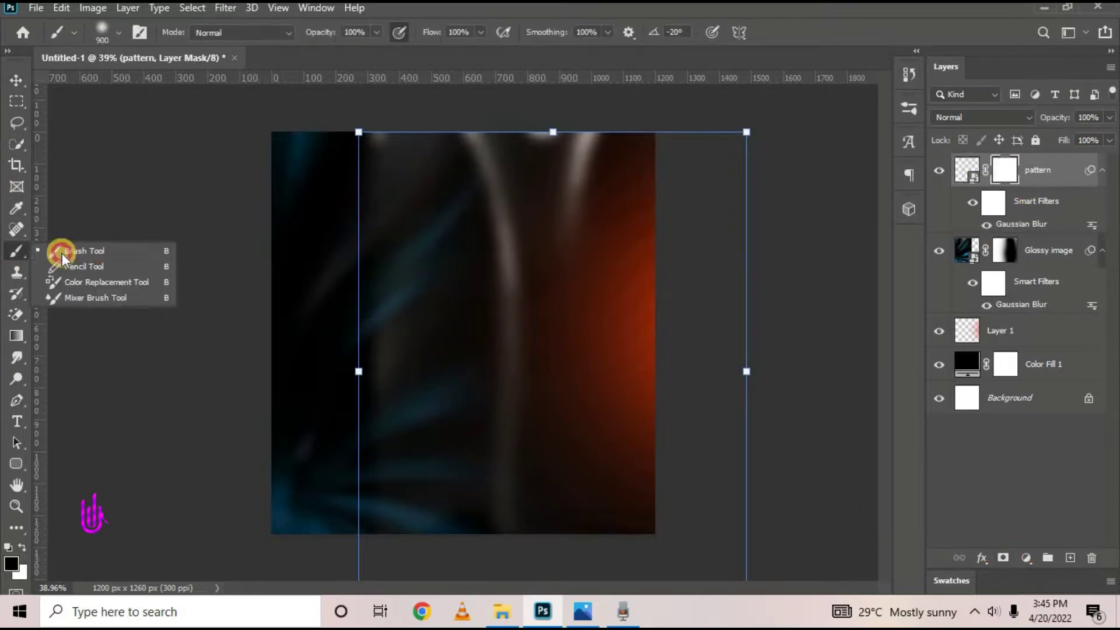
pyautogui.click(55, 251)
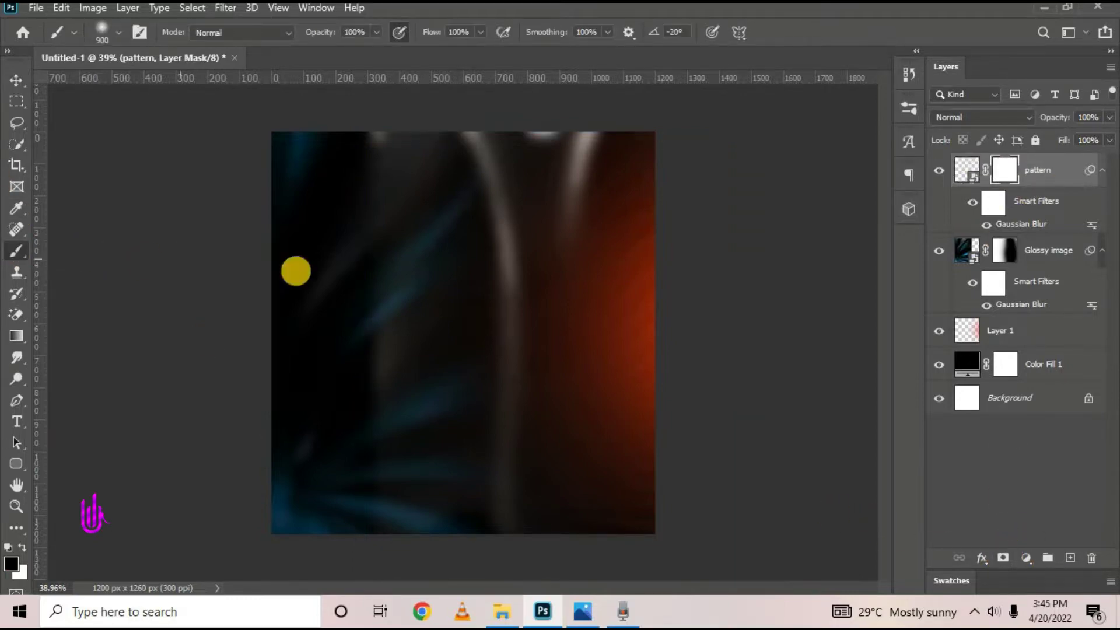
pyautogui.click(939, 172)
pyautogui.click(939, 172)
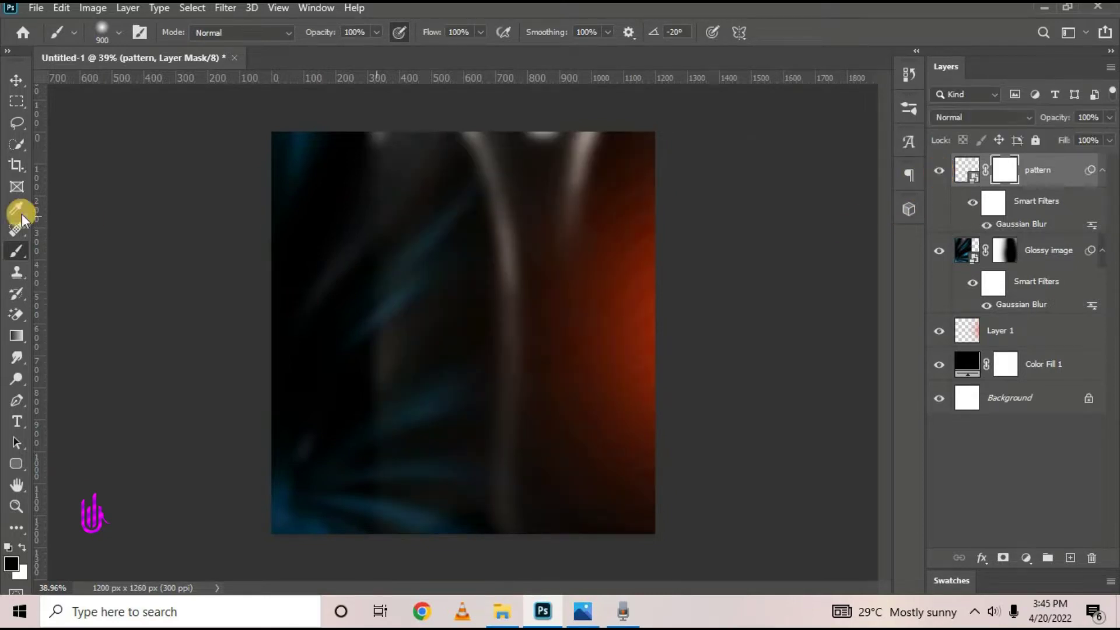
pyautogui.moveTo(269, 205)
pyautogui.mouseDown()
pyautogui.moveTo(300, 469)
pyautogui.moveTo(323, 480)
pyautogui.moveTo(321, 148)
pyautogui.mouseUp()
pyautogui.moveTo(228, 467)
pyautogui.mouseDown()
pyautogui.moveTo(319, 447)
pyautogui.moveTo(419, 445)
pyautogui.moveTo(733, 604)
pyautogui.mouseUp()
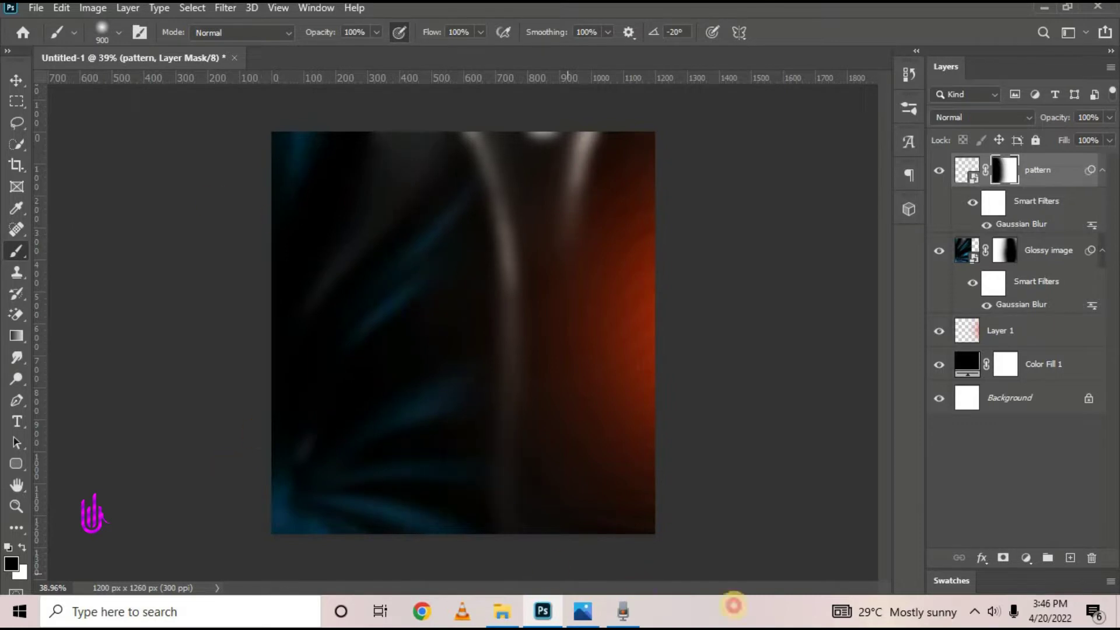
# Shift the pattern layer slightly up and to the right
pyautogui.click(17, 73)
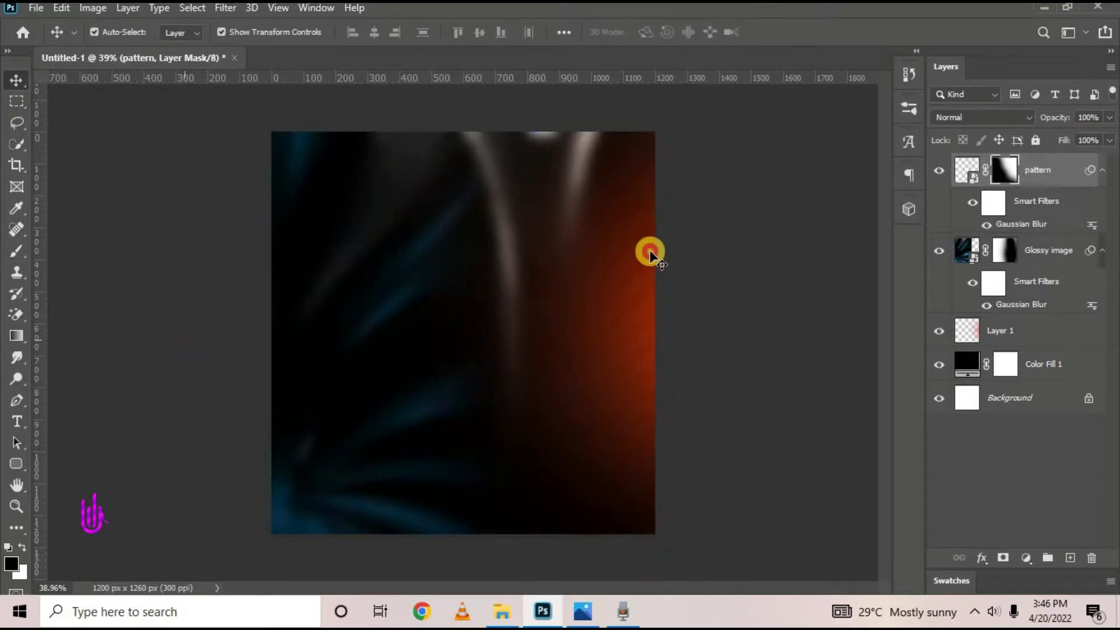
pyautogui.moveTo(548, 262); pyautogui.dragTo(523, 270)
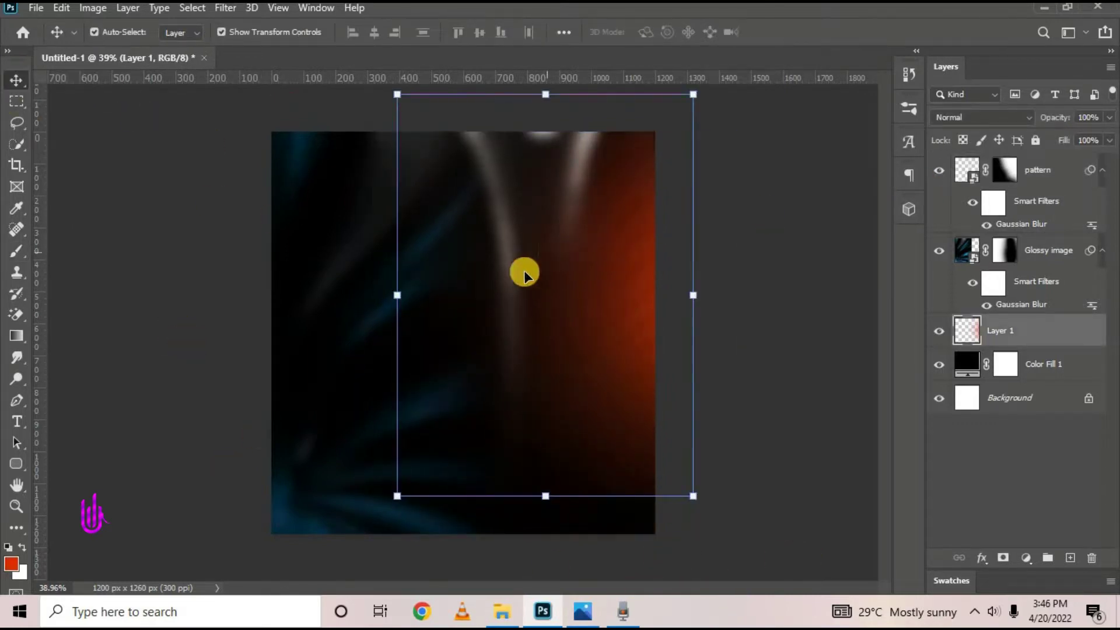
pyautogui.hotkey('ctrl', 'z')
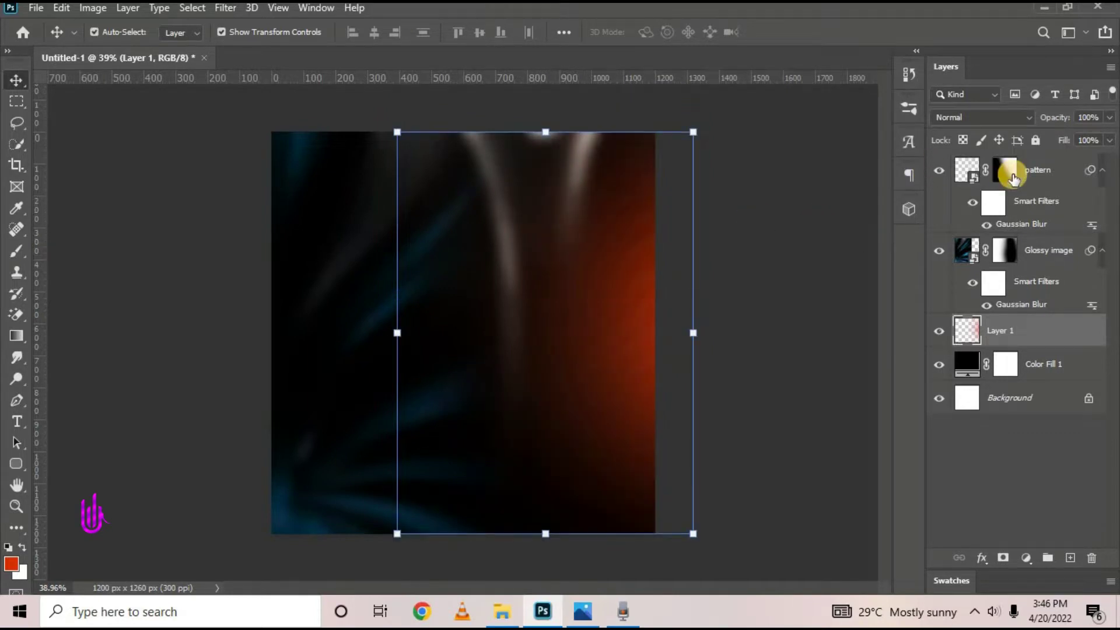
pyautogui.click(1000, 170)
pyautogui.moveTo(535, 355); pyautogui.dragTo(533, 348)
pyautogui.click(813, 29)
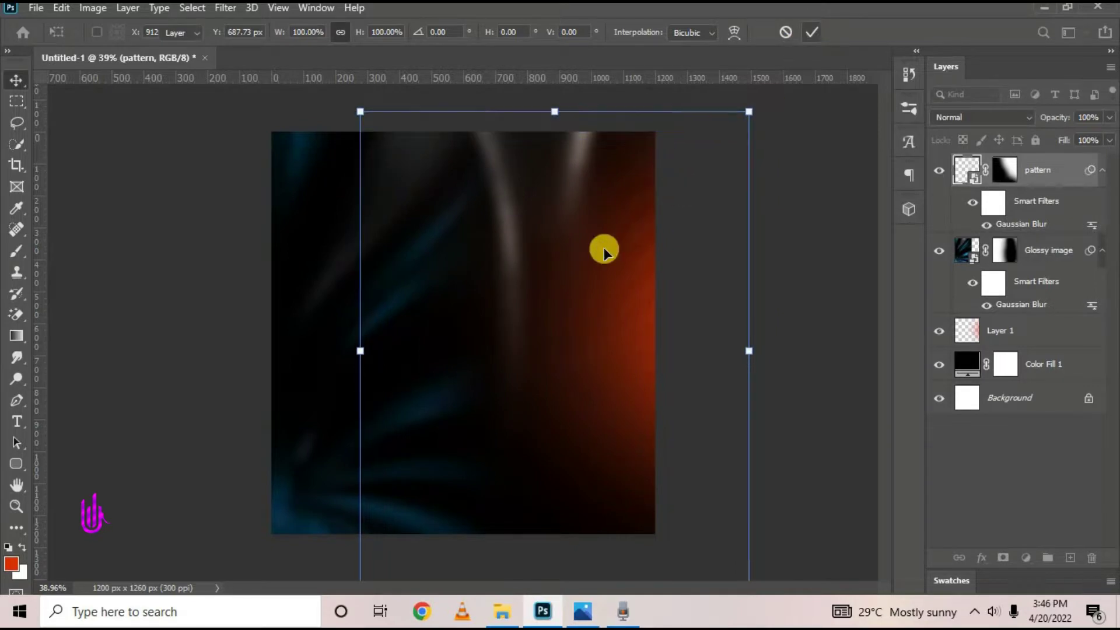
# Lower the pattern layer's opacity to 50%
pyautogui.moveTo(1057, 116); pyautogui.dragTo(1025, 124)
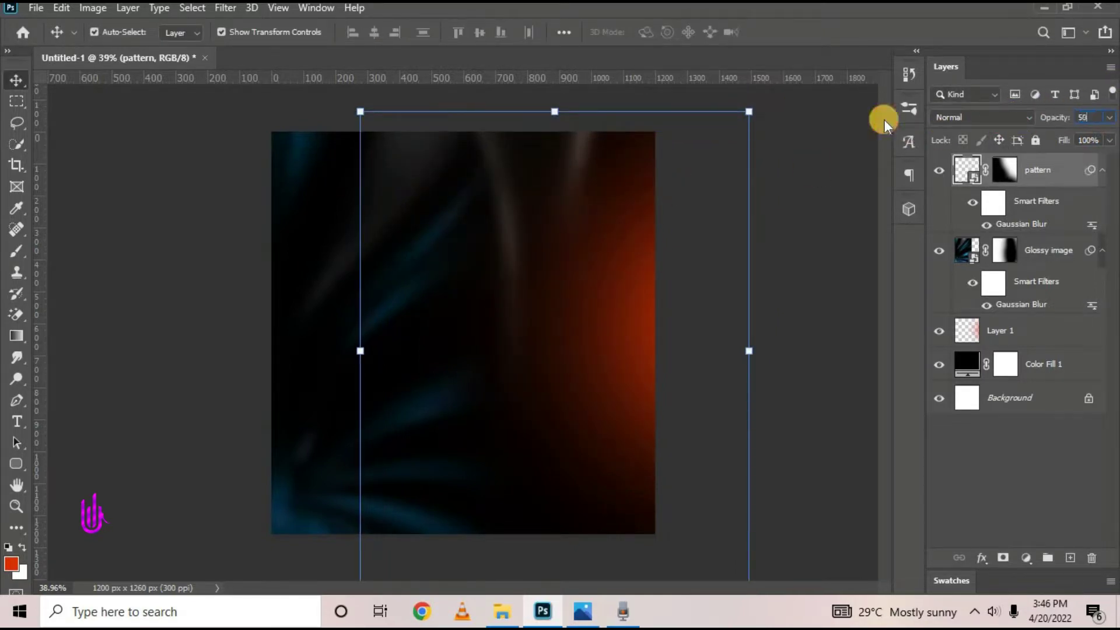
pyautogui.press('Return')
pyautogui.click(780, 253)
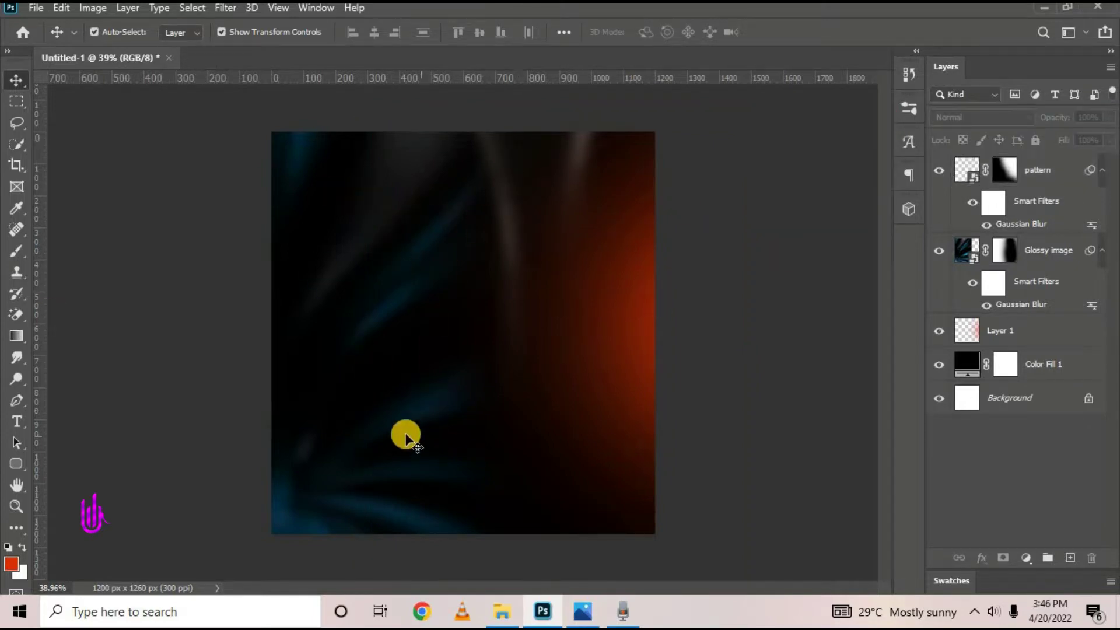
# Switch the Glossy image layer to Luminosity blend mode and mark it with a Red label
pyautogui.click(380, 308)
pyautogui.click(969, 117)
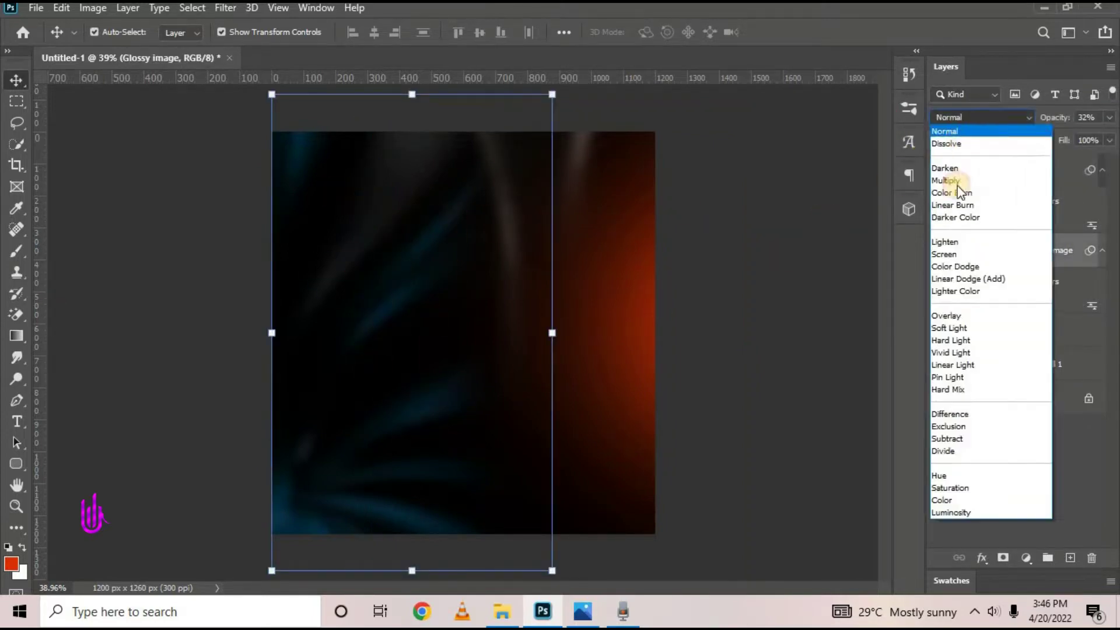
pyautogui.click(955, 511)
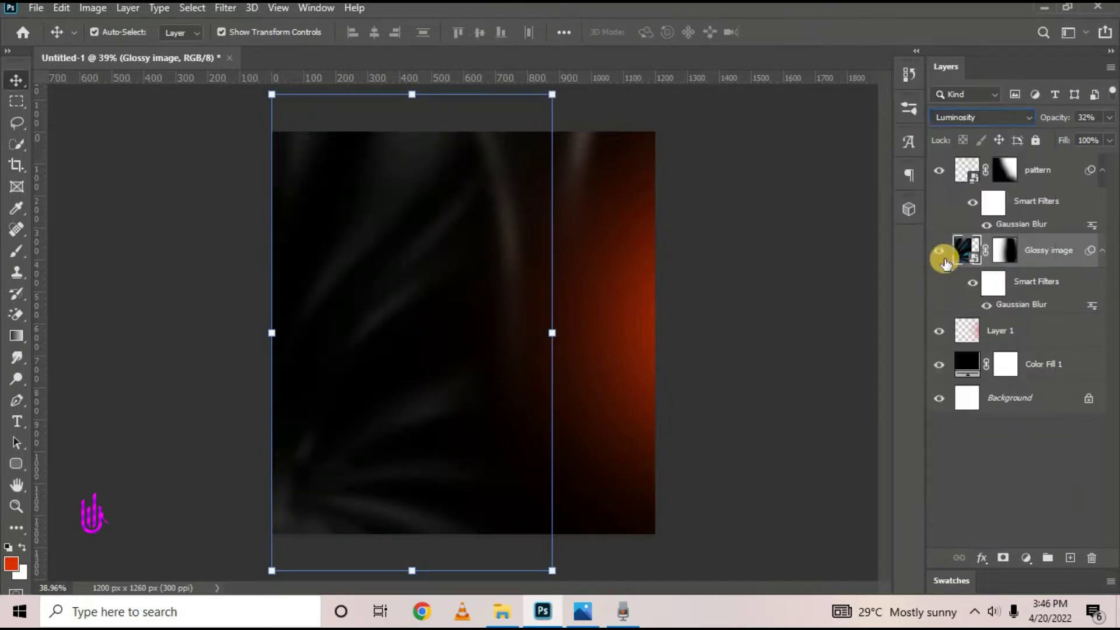
pyautogui.rightClick(1074, 251)
pyautogui.click(899, 568)
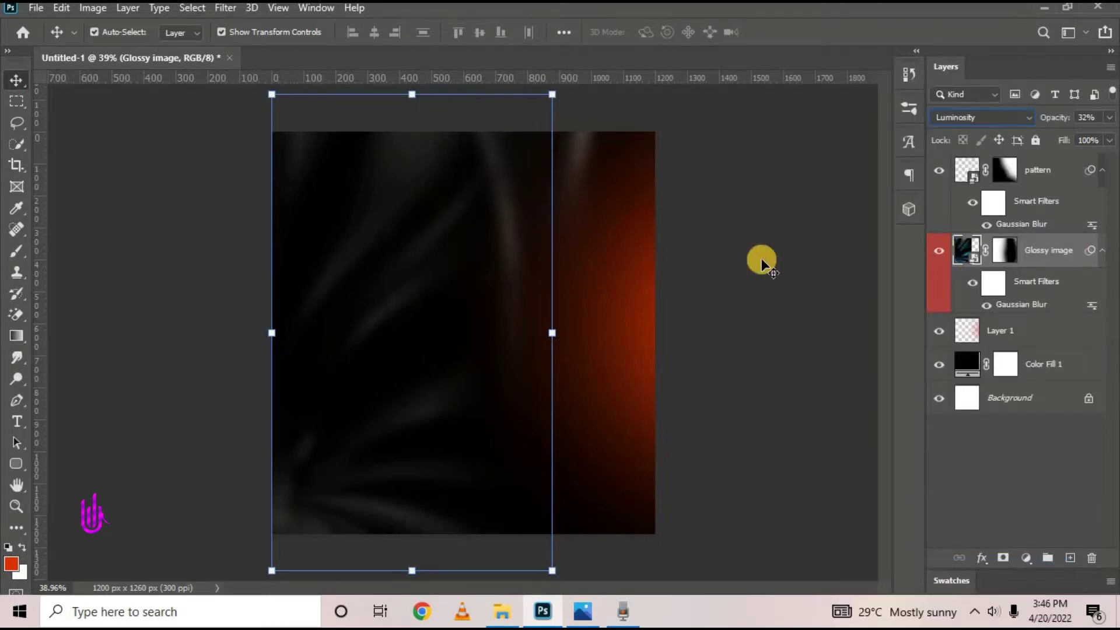
# Place the TIME MACHINE gears image embedded, shifted slightly left and enlarged to about 25%
pyautogui.click(1057, 170)
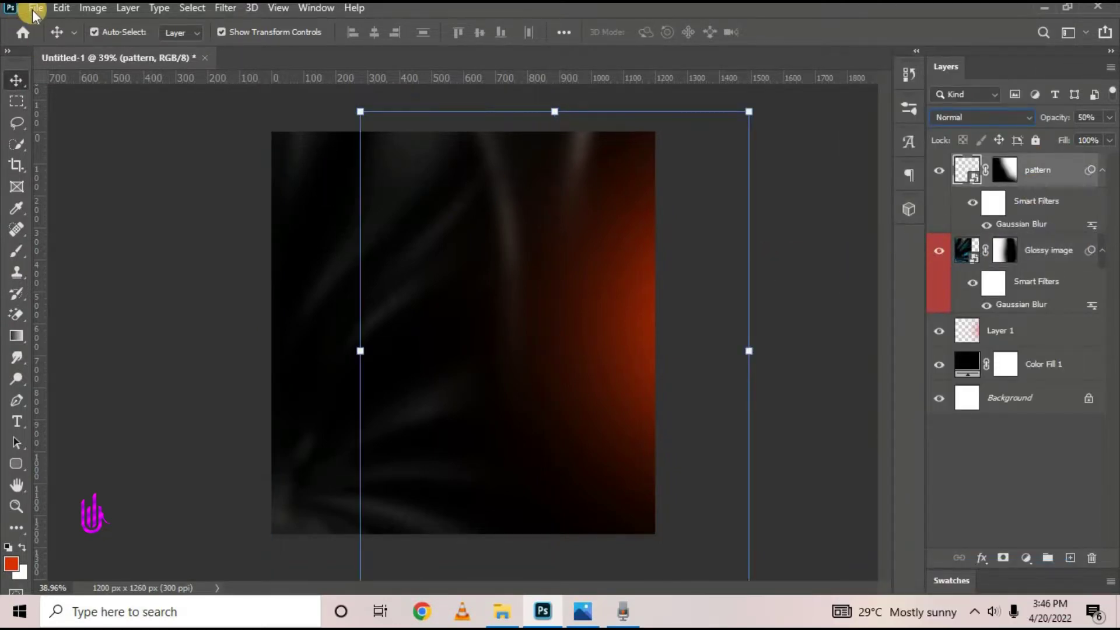
pyautogui.click(36, 8)
pyautogui.click(111, 331)
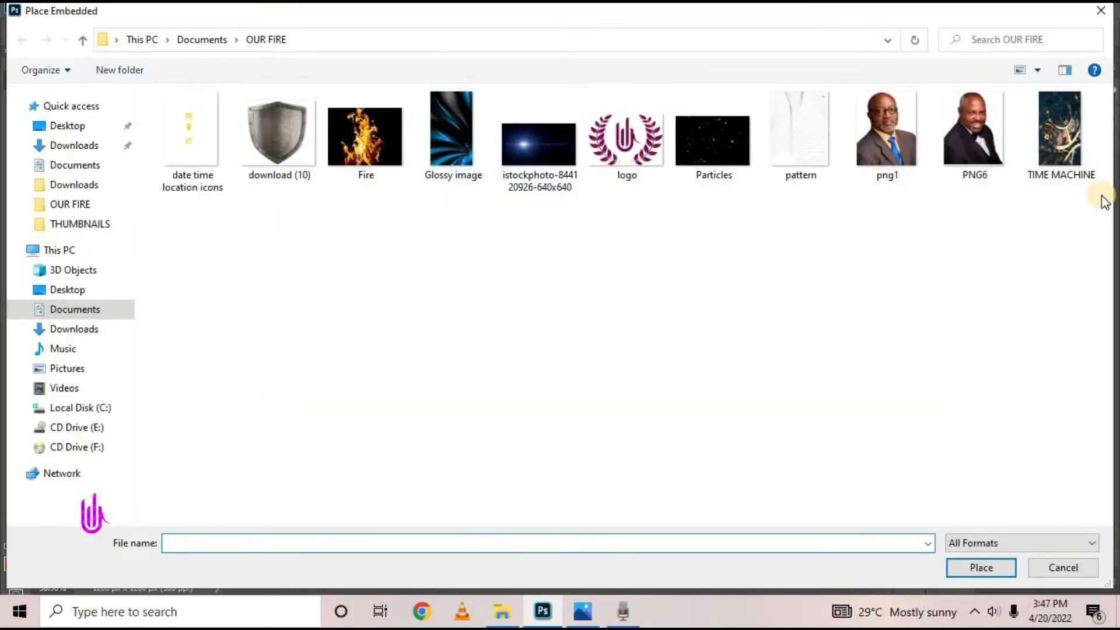
pyautogui.click(1045, 156)
pyautogui.click(972, 574)
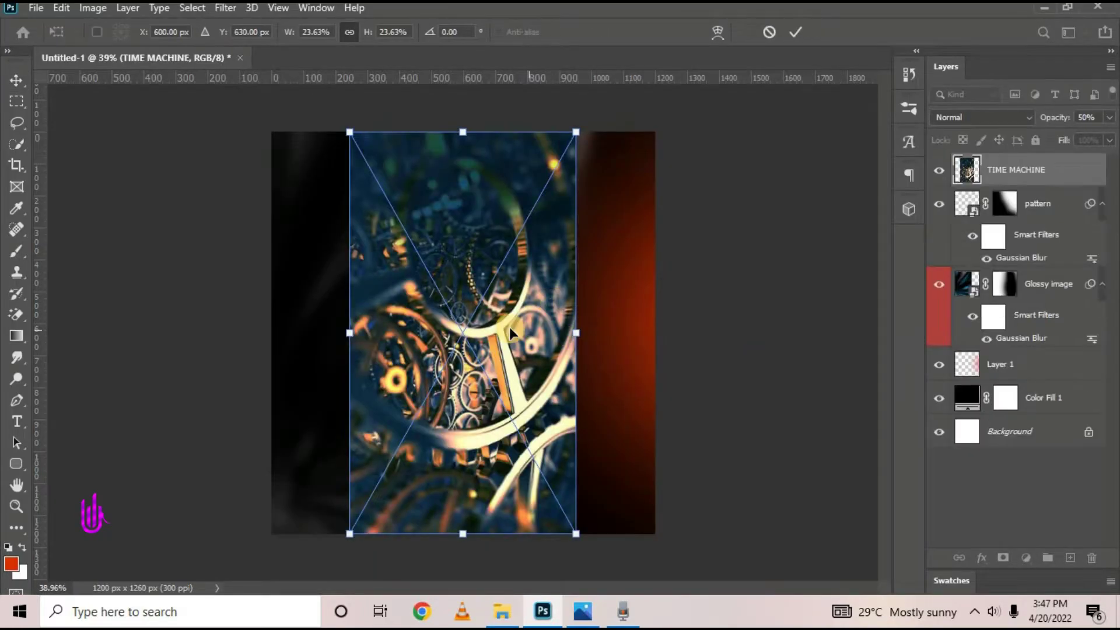
pyautogui.moveTo(509, 326); pyautogui.dragTo(483, 325)
pyautogui.moveTo(580, 330)
pyautogui.mouseDown()
pyautogui.moveTo(608, 352)
pyautogui.moveTo(565, 356)
pyautogui.moveTo(567, 345)
pyautogui.mouseUp()
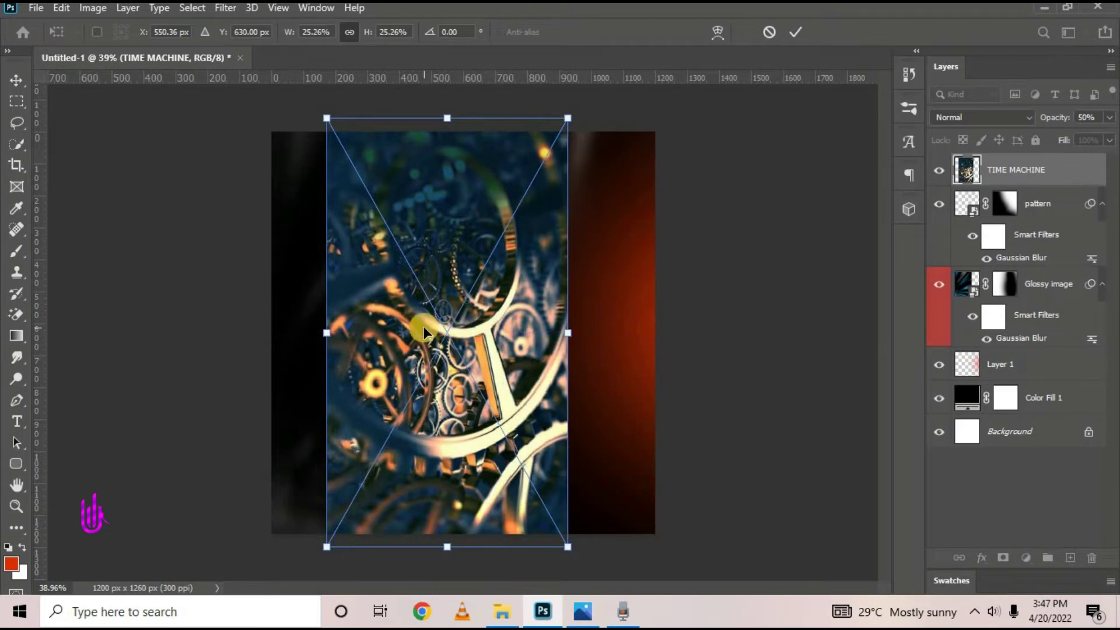
pyautogui.click(798, 34)
# Compare with the reference flyer in Photos, then return to the Photoshop document
pyautogui.click(583, 612)
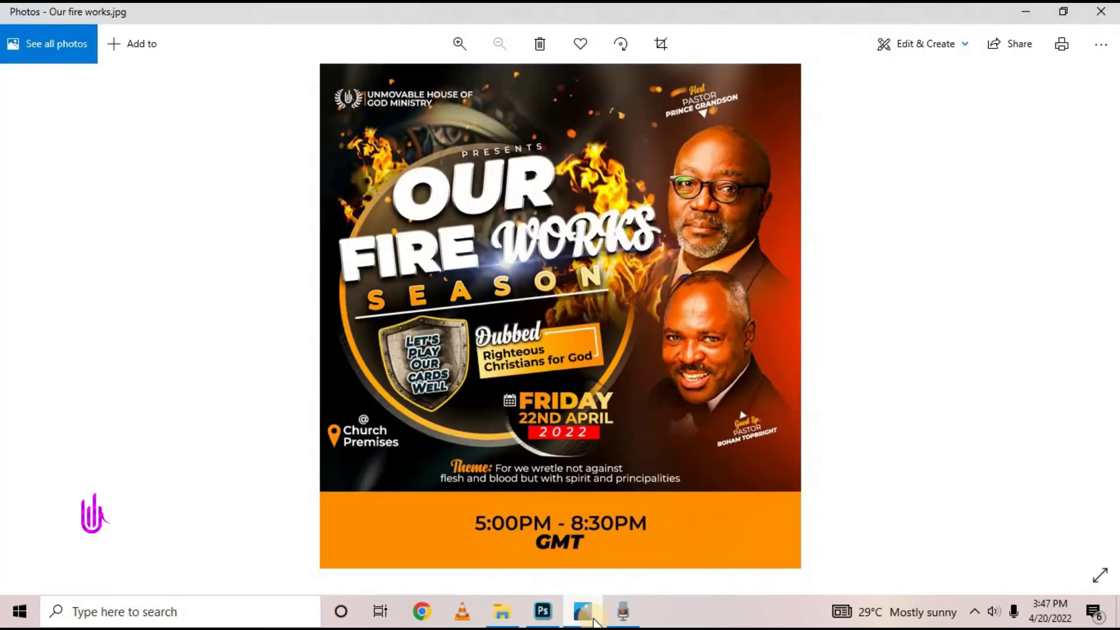
pyautogui.click(592, 619)
pyautogui.click(593, 619)
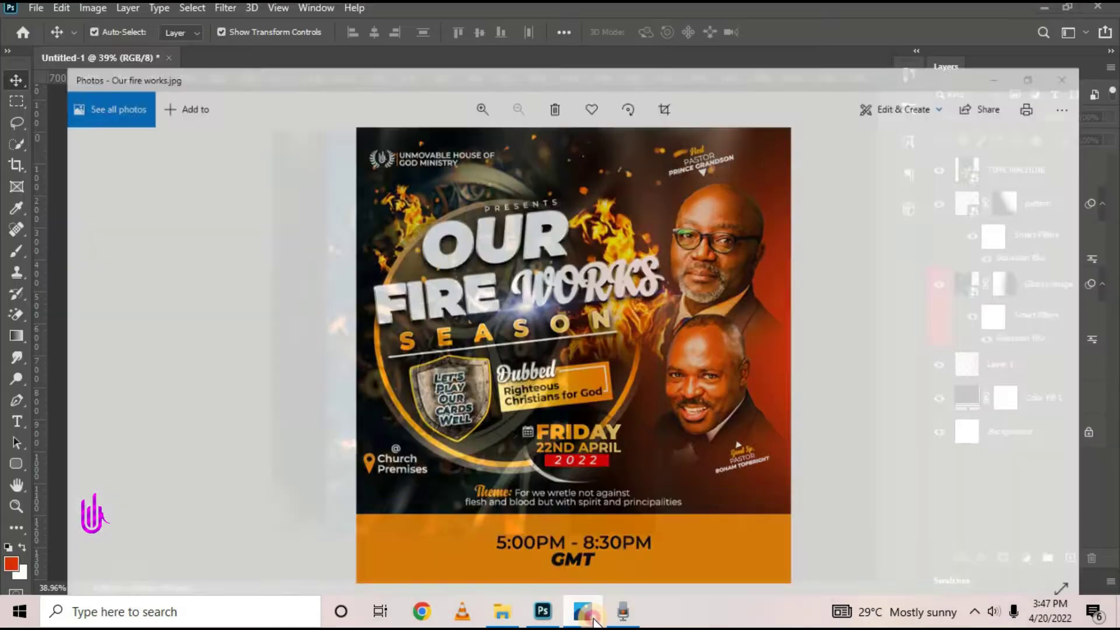
pyautogui.click(593, 622)
pyautogui.click(593, 620)
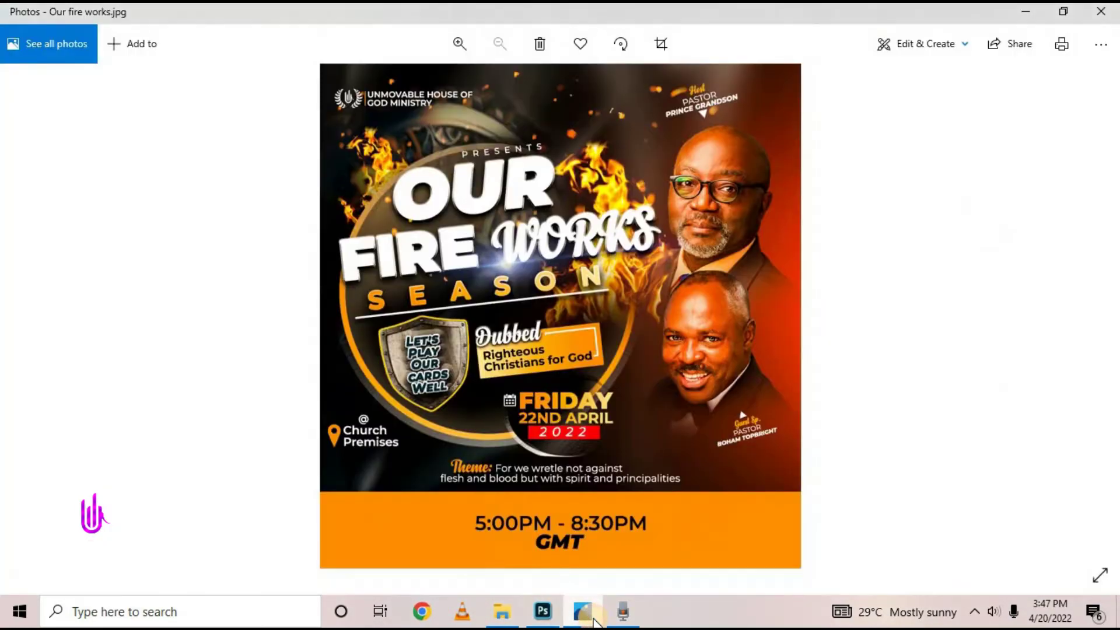
pyautogui.click(594, 621)
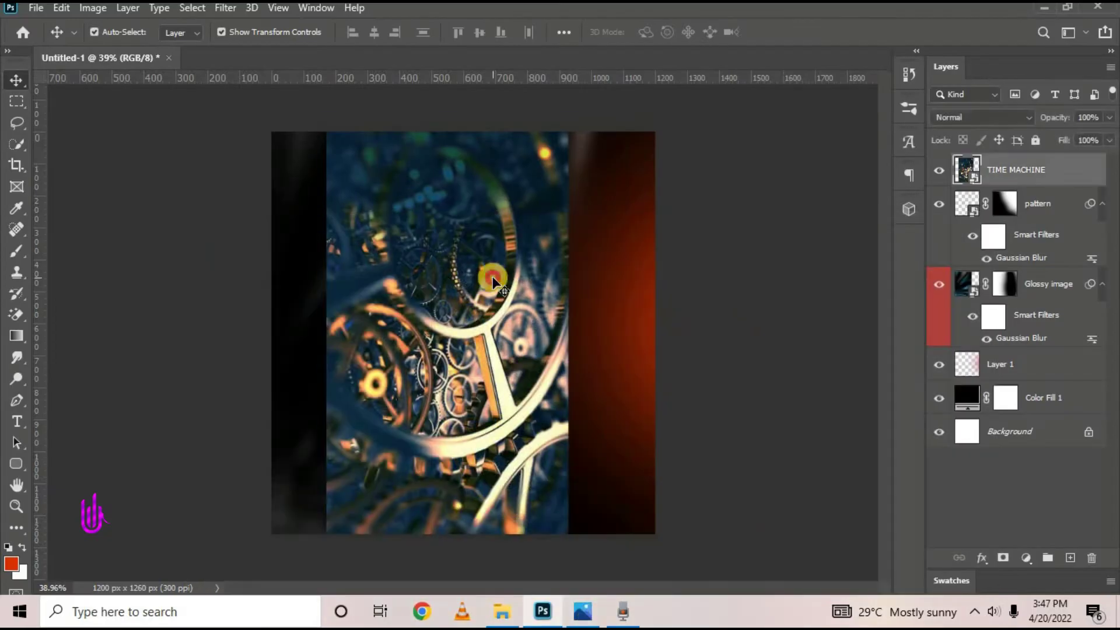
# Flip the TIME MACHINE image vertically and move it flush against the canvas's left edge
pyautogui.click(571, 328)
pyautogui.rightClick(468, 291)
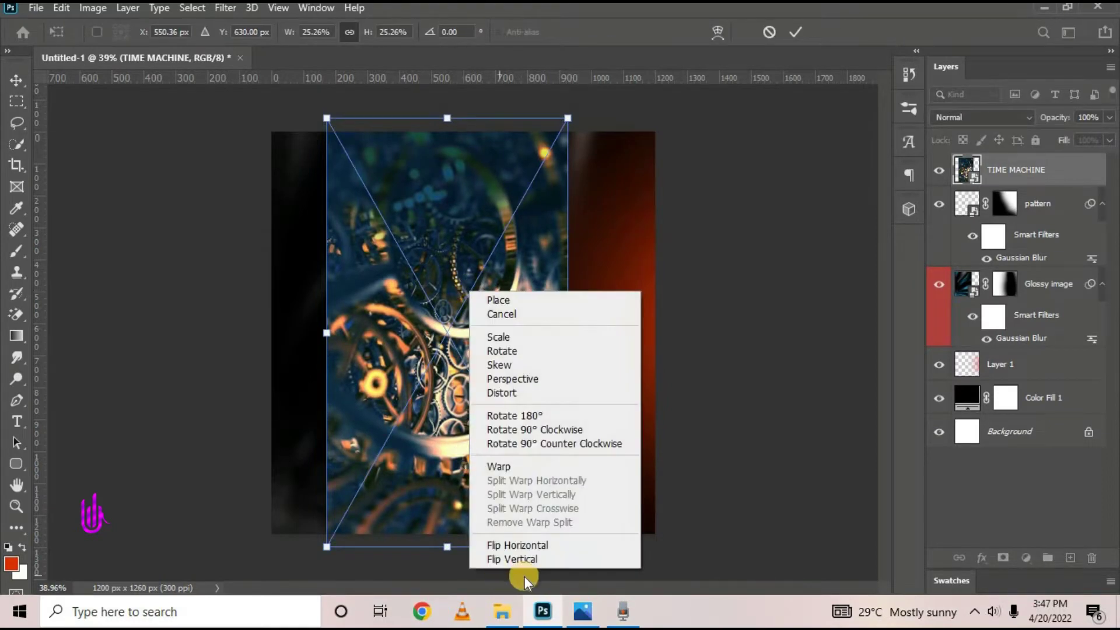
pyautogui.click(531, 558)
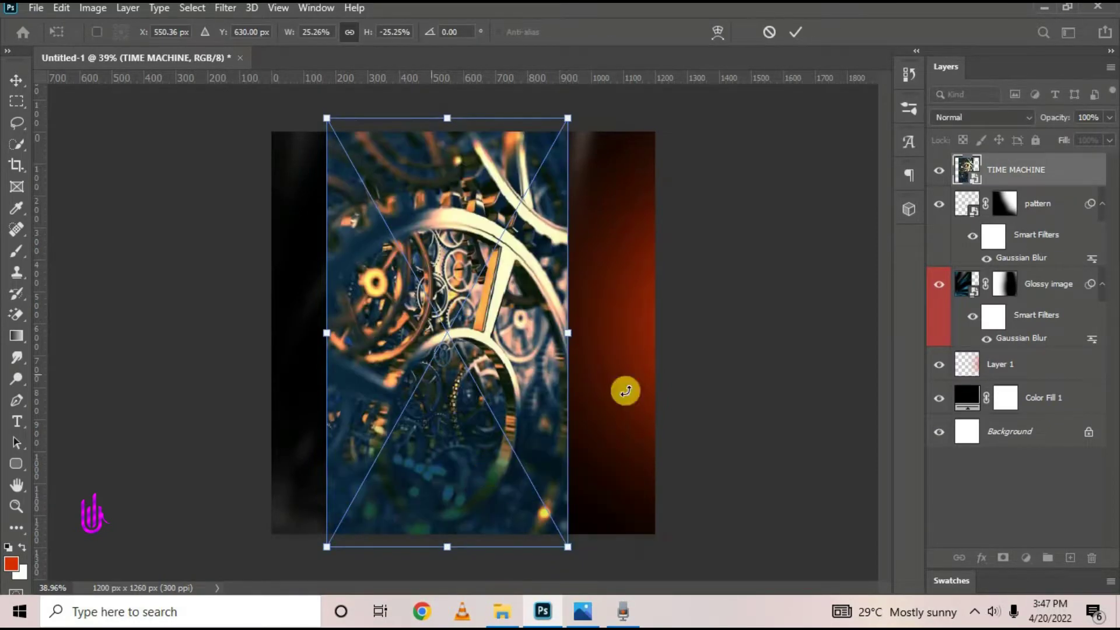
pyautogui.moveTo(471, 399); pyautogui.dragTo(419, 365)
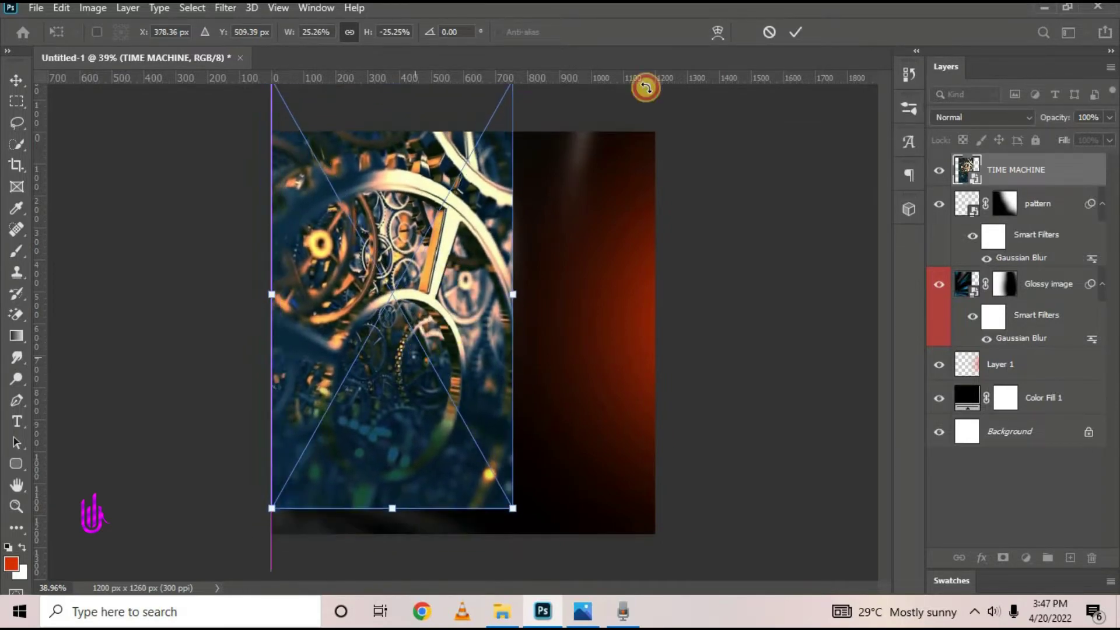
pyautogui.click(803, 32)
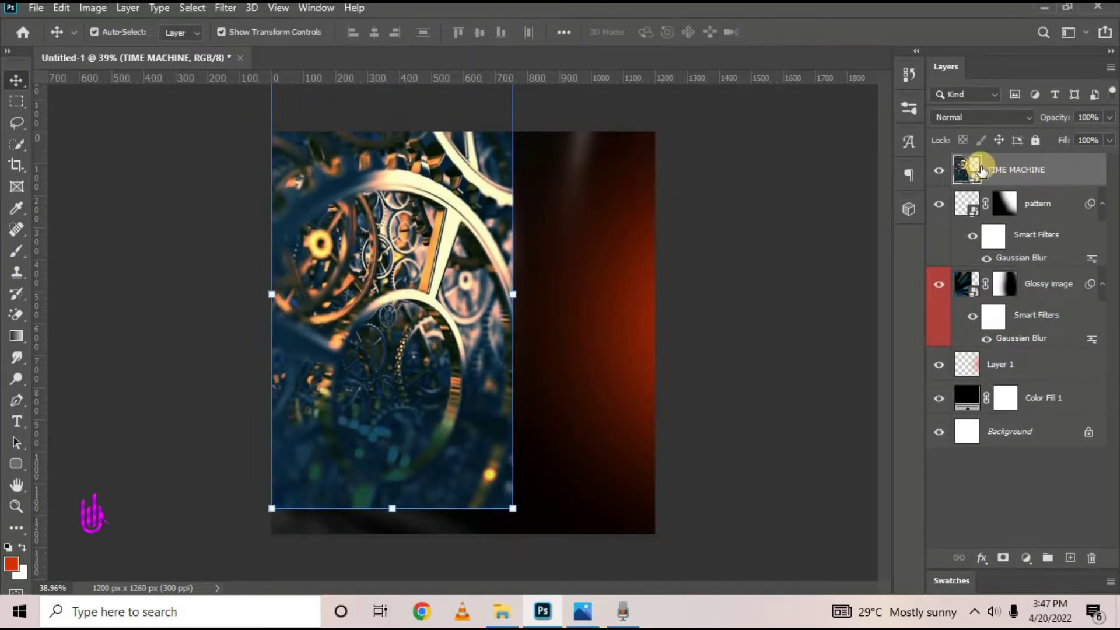
# Add a layer mask to TIME MACHINE and set up a black brush
pyautogui.click(999, 561)
pyautogui.click(16, 251)
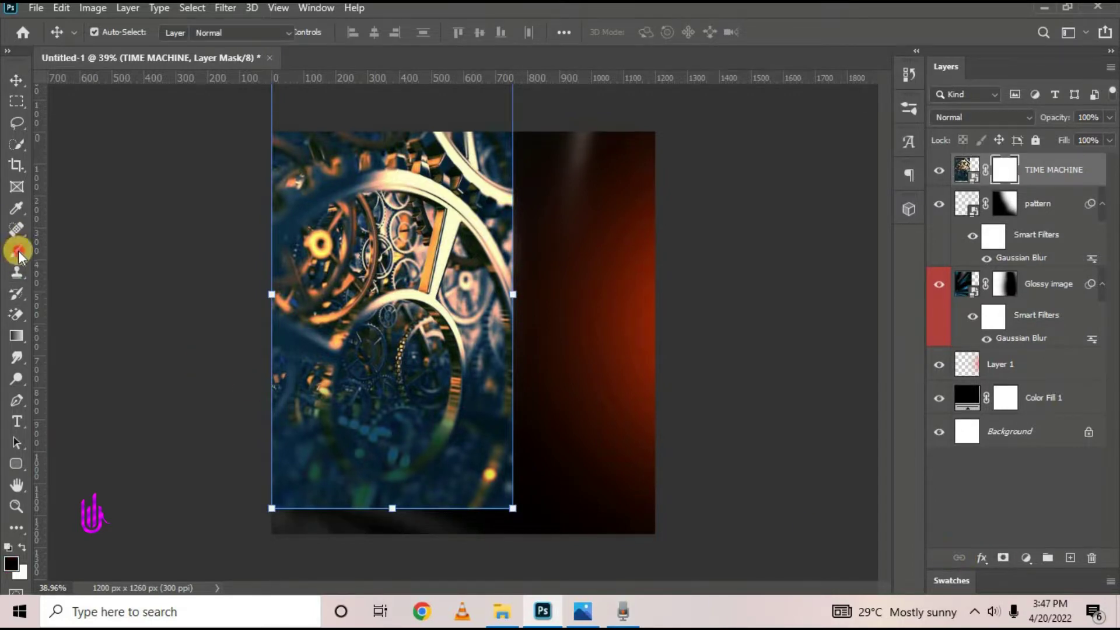
pyautogui.click(62, 248)
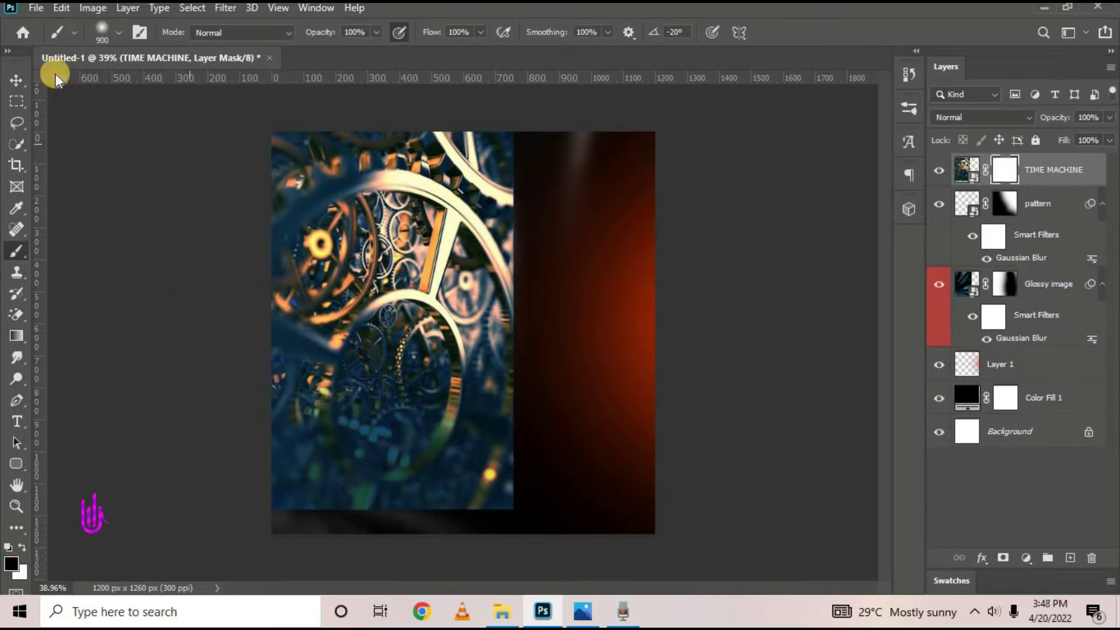
pyautogui.click(11, 563)
pyautogui.click(939, 207)
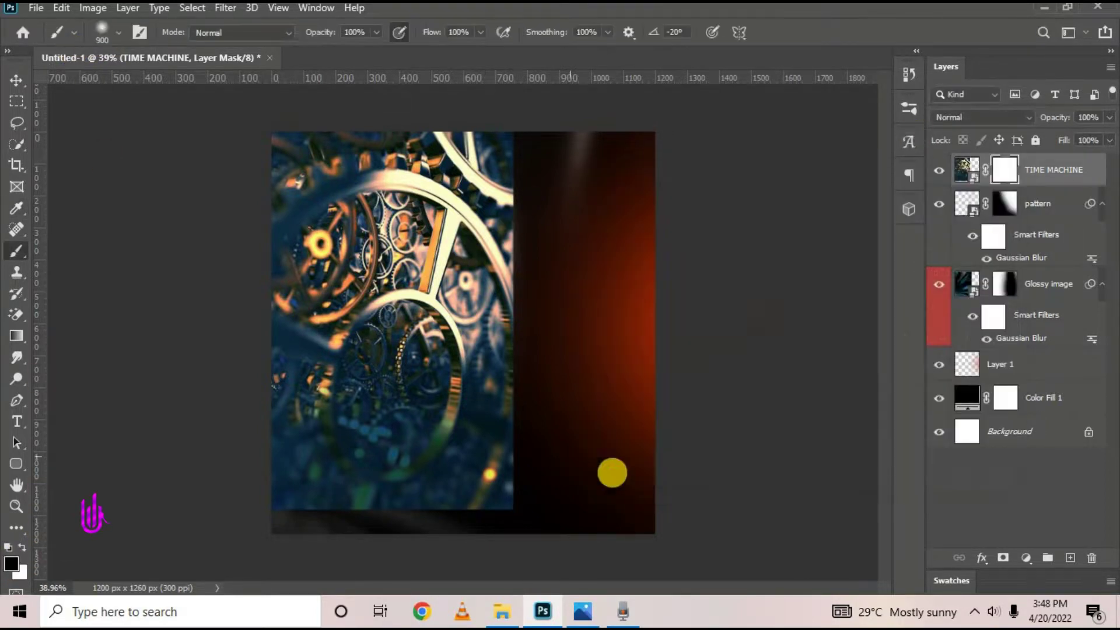
# Paint the mask to fade the gears' lower, right and left areas into darkness
pyautogui.moveTo(613, 470)
pyautogui.mouseDown()
pyautogui.moveTo(208, 455)
pyautogui.moveTo(5, 375)
pyautogui.moveTo(279, 471)
pyautogui.mouseUp()
pyautogui.moveTo(434, 440)
pyautogui.mouseDown()
pyautogui.moveTo(605, 169)
pyautogui.moveTo(587, 422)
pyautogui.moveTo(615, 210)
pyautogui.moveTo(571, 495)
pyautogui.mouseUp()
pyautogui.press('[')
pyautogui.press('[')
pyautogui.press('[')
pyautogui.press('[')
pyautogui.press('[')
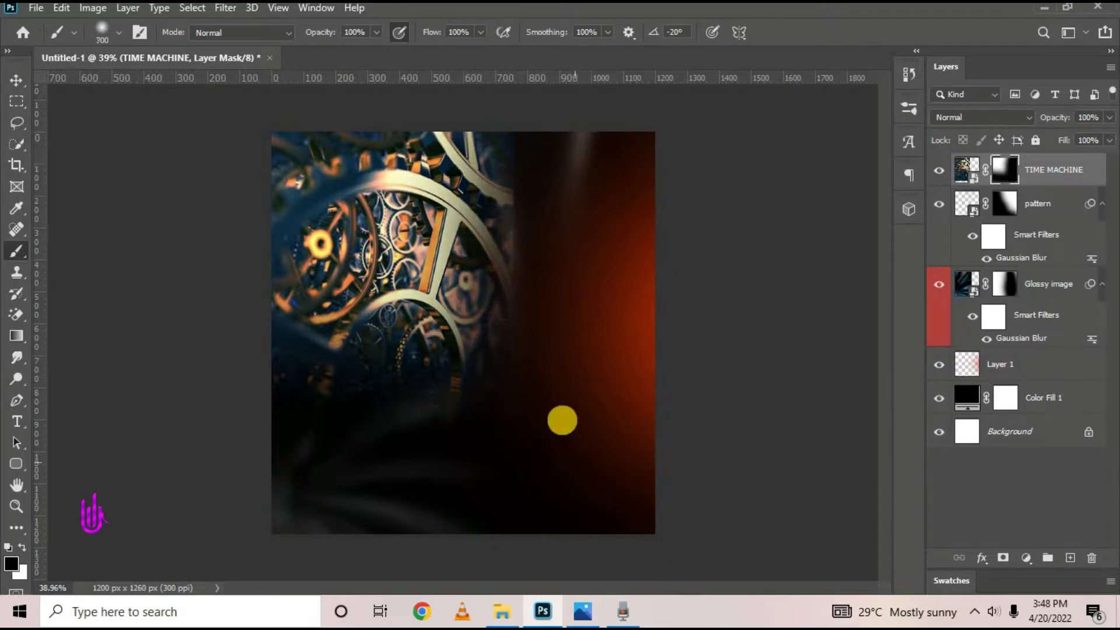
pyautogui.moveTo(534, 441)
pyautogui.mouseDown()
pyautogui.moveTo(541, 48)
pyautogui.moveTo(538, 309)
pyautogui.moveTo(506, 522)
pyautogui.mouseUp()
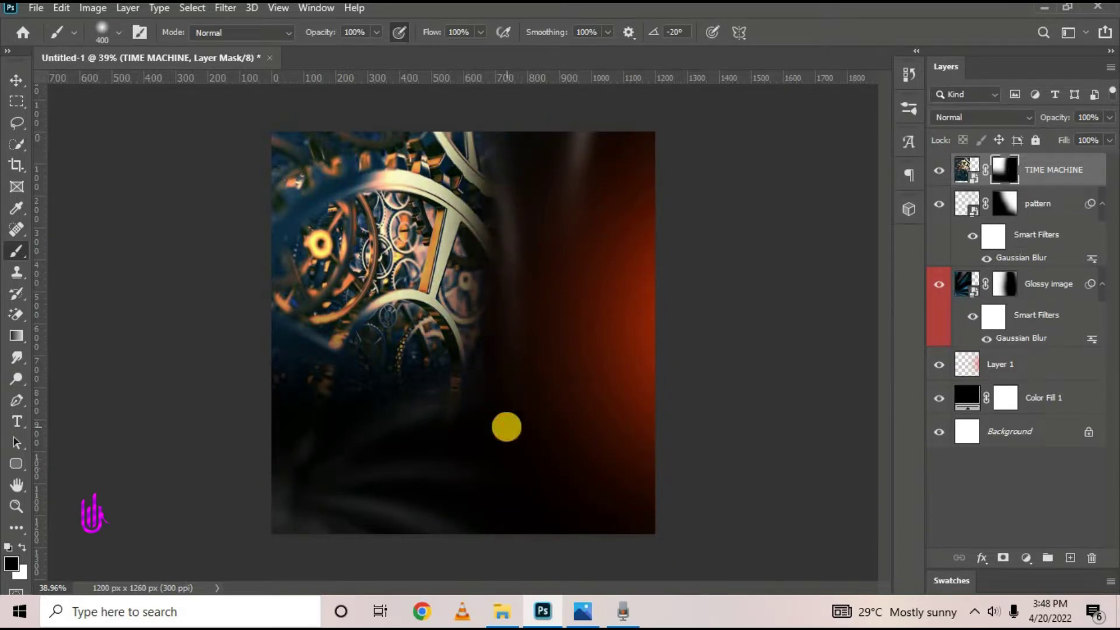
pyautogui.press(']')
pyautogui.press(']')
pyautogui.press(']')
pyautogui.moveTo(568, 418); pyautogui.dragTo(47, 241)
pyautogui.scroll(-2, 379, 374)
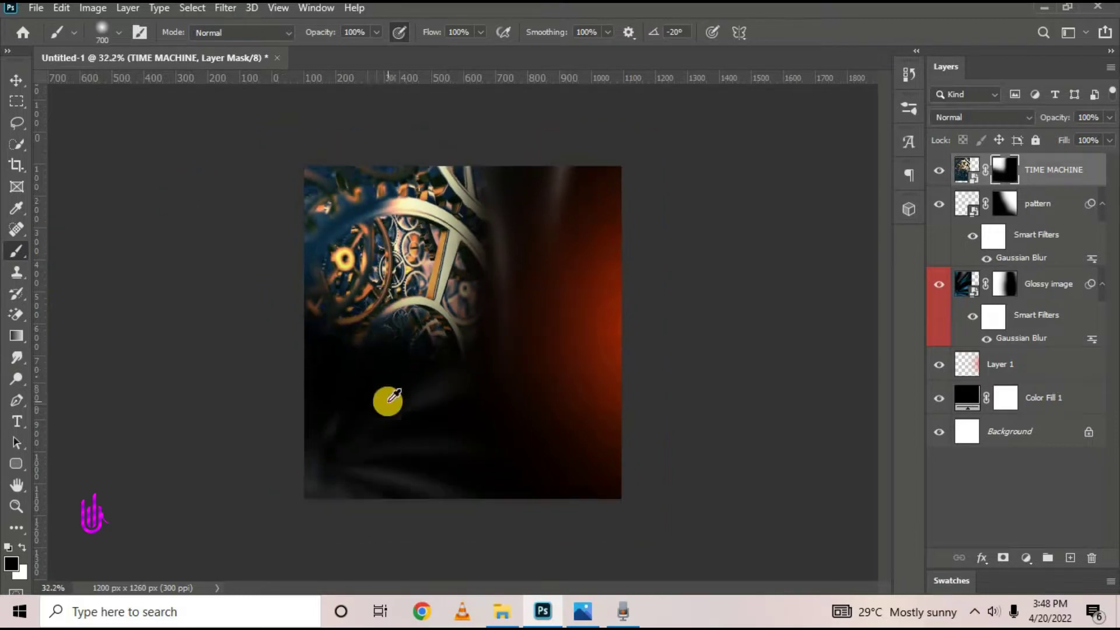
pyautogui.moveTo(434, 125)
pyautogui.mouseDown()
pyautogui.moveTo(326, 155)
pyautogui.moveTo(326, 497)
pyautogui.moveTo(330, 391)
pyautogui.moveTo(308, 318)
pyautogui.mouseUp()
pyautogui.moveTo(365, 363); pyautogui.dragTo(189, 237)
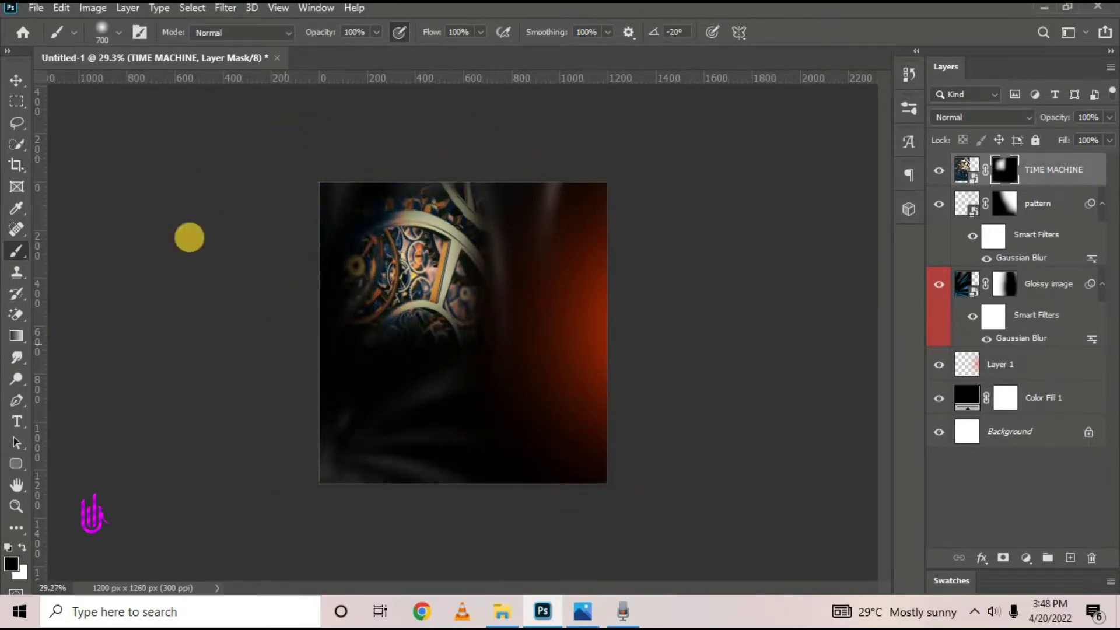
# Set the gears layer to 50% opacity and nudge it slightly left
pyautogui.click(13, 81)
pyautogui.hotkey('ctrl', '0')
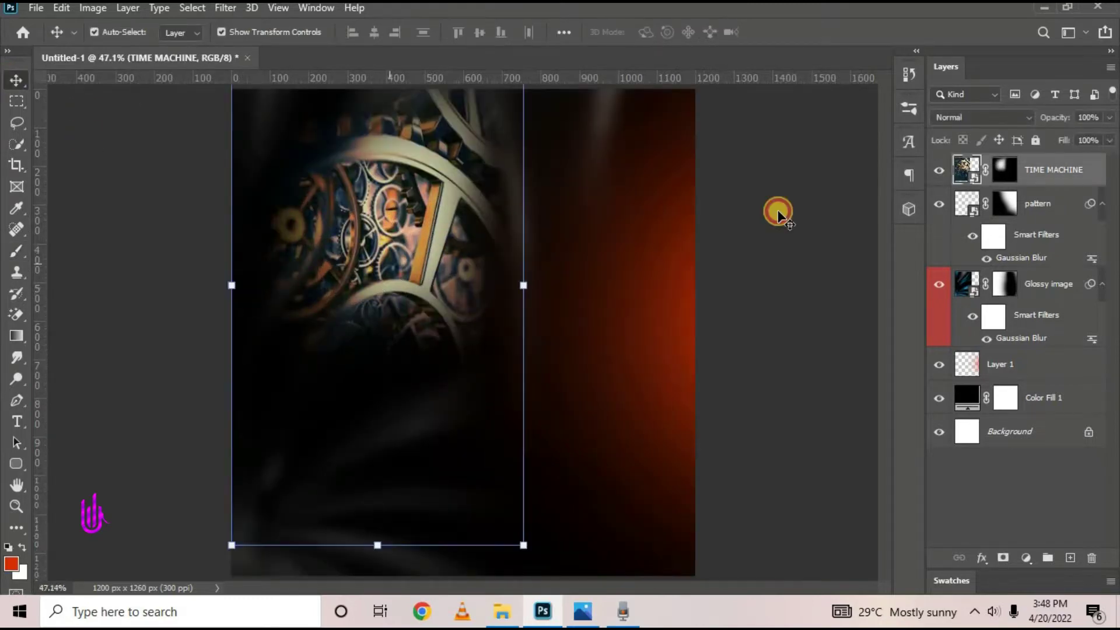
pyautogui.moveTo(1042, 119); pyautogui.dragTo(1028, 121)
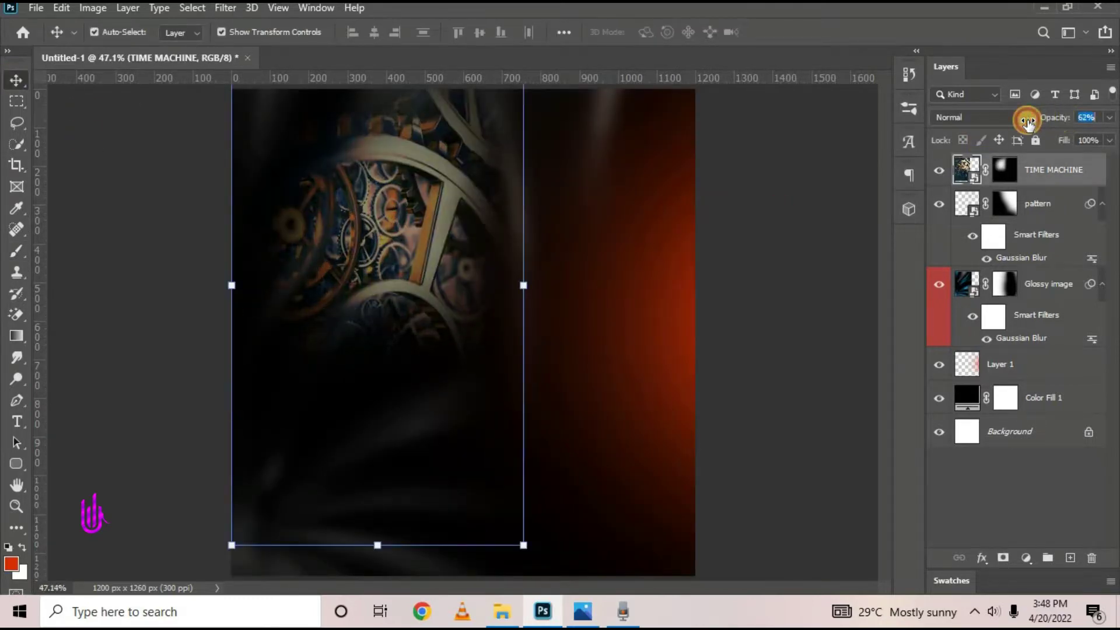
pyautogui.write('50')
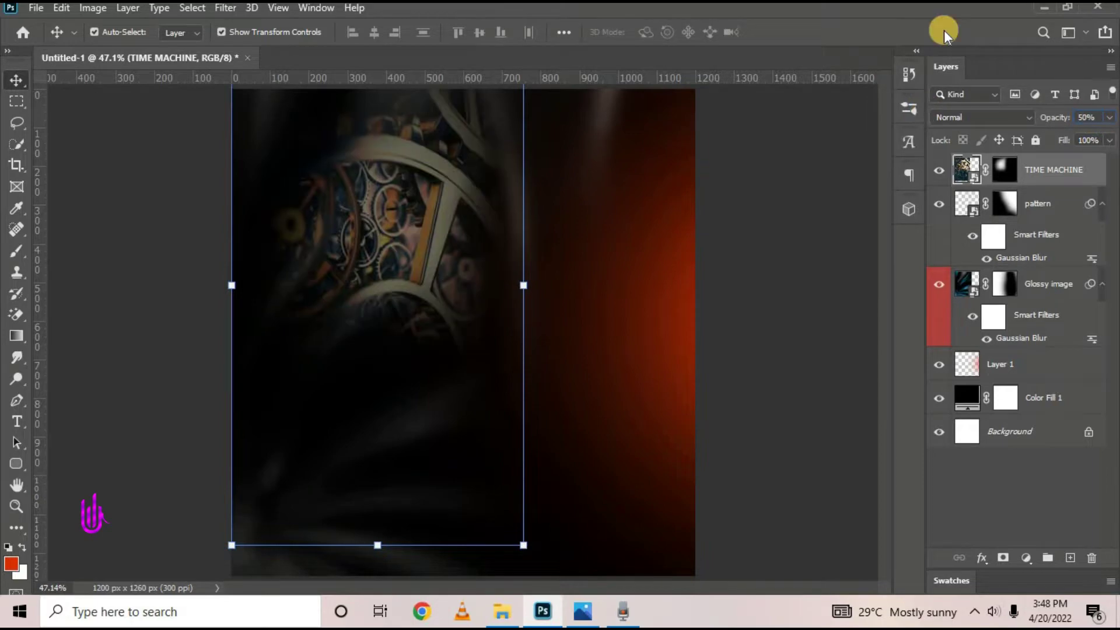
pyautogui.scroll(-2, 437, 424)
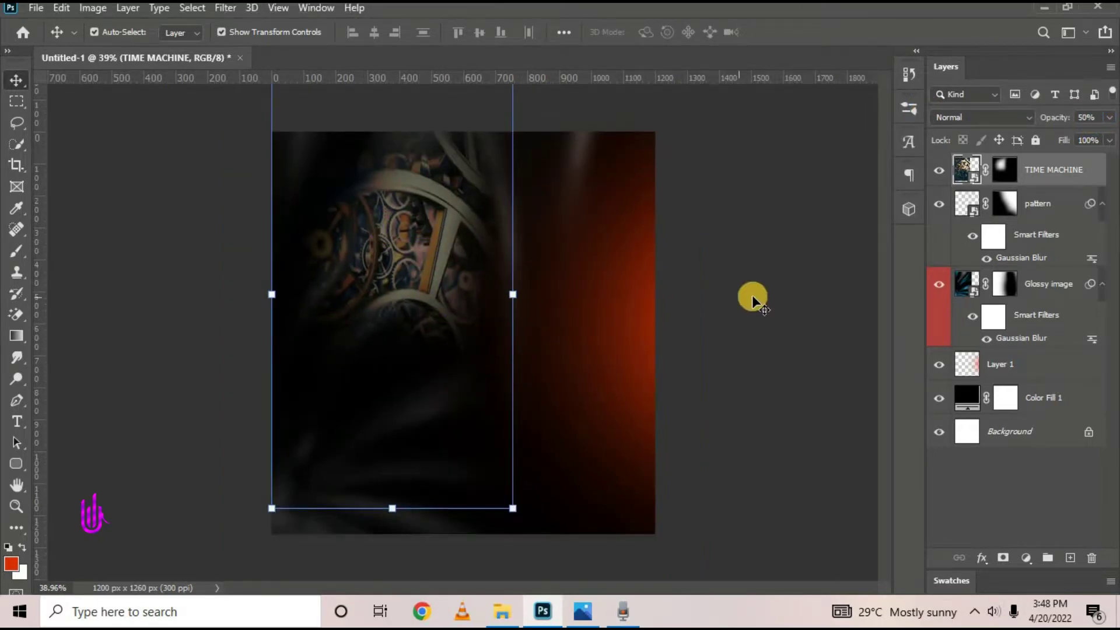
pyautogui.moveTo(430, 267); pyautogui.dragTo(422, 270)
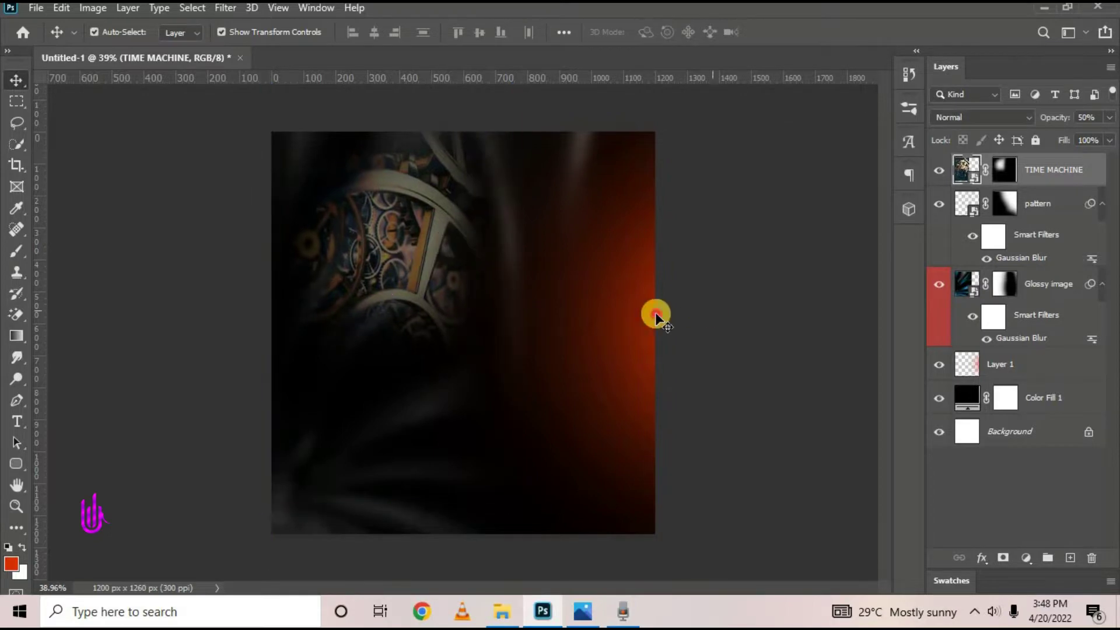
pyautogui.click(509, 554)
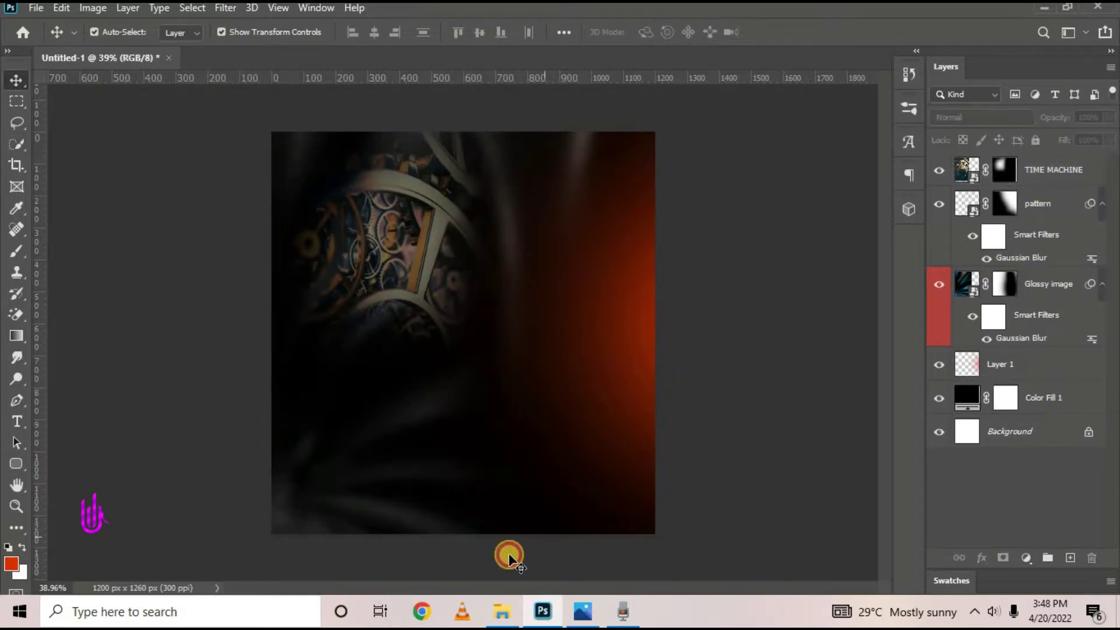
# Check the reference flyer again, then reselect the TIME MACHINE layer
pyautogui.click(591, 613)
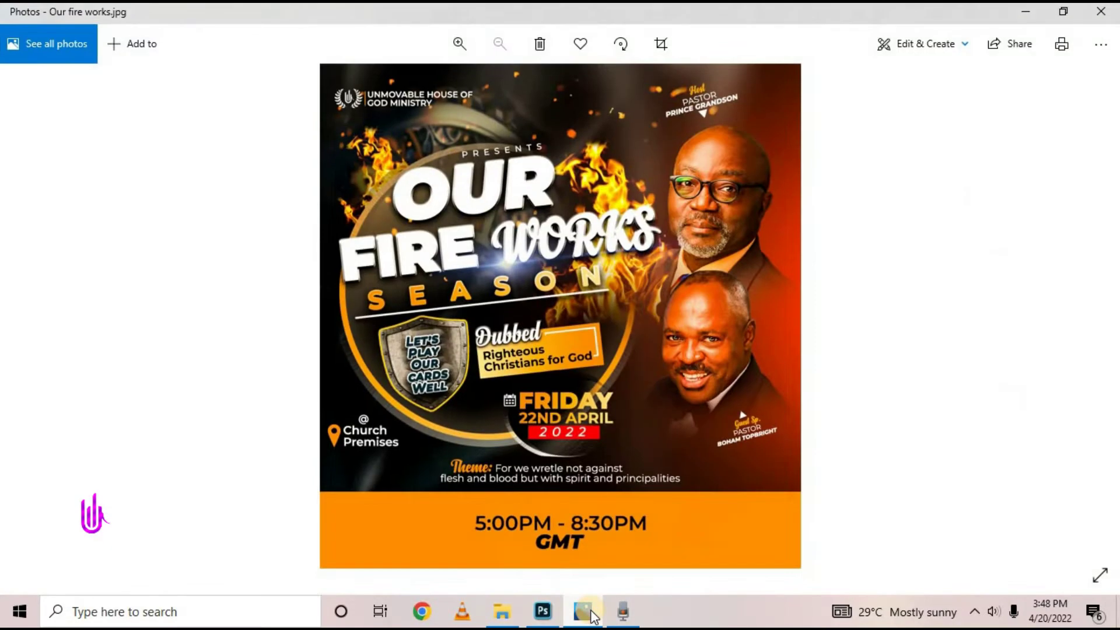
pyautogui.click(591, 613)
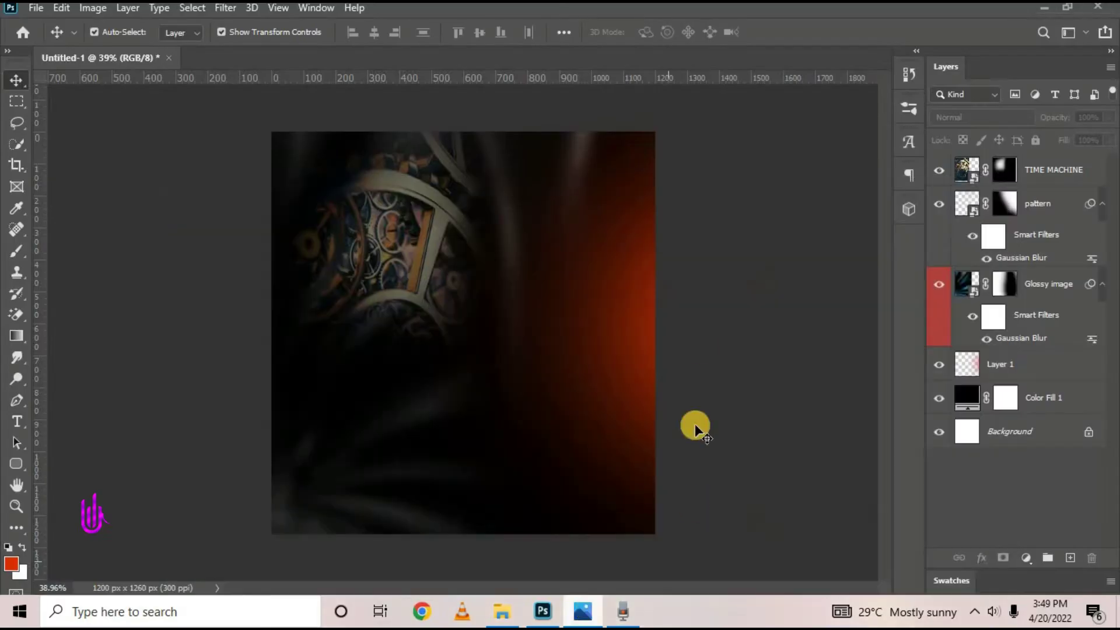
pyautogui.click(1054, 170)
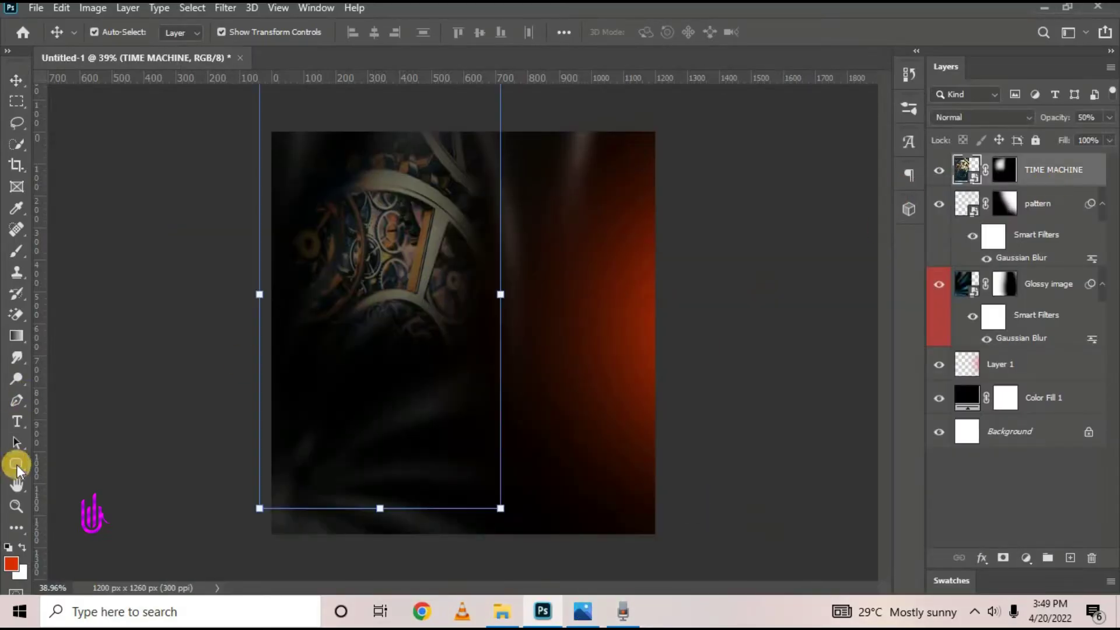
# Draw a wide black rectangle across the flyer's bottom and close the Properties panel group
pyautogui.click(16, 464)
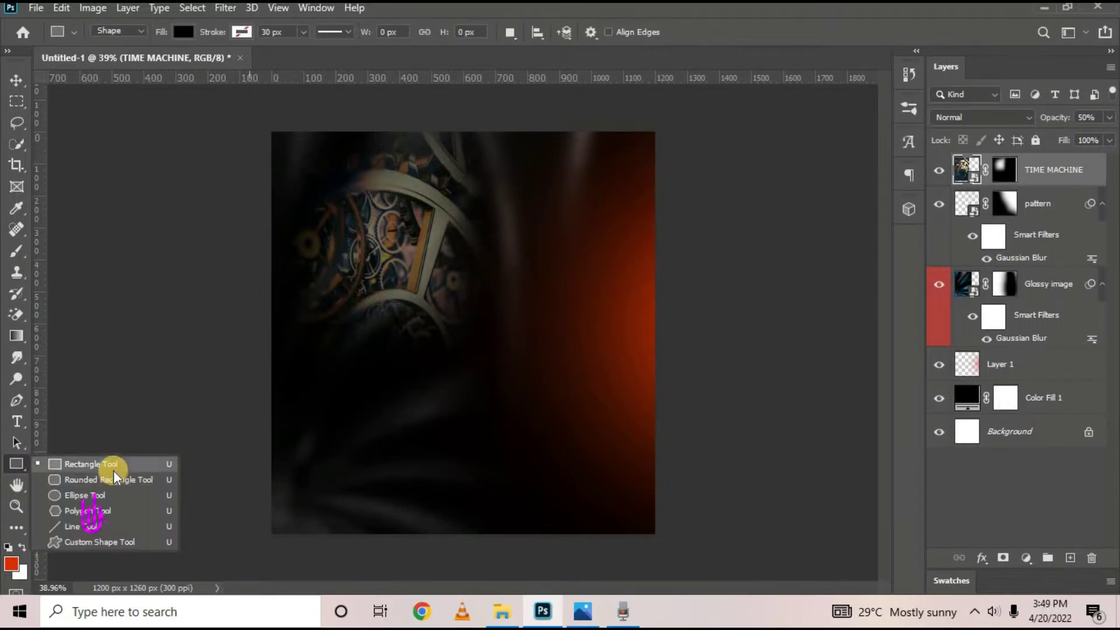
pyautogui.click(113, 465)
pyautogui.moveTo(232, 464); pyautogui.dragTo(730, 548)
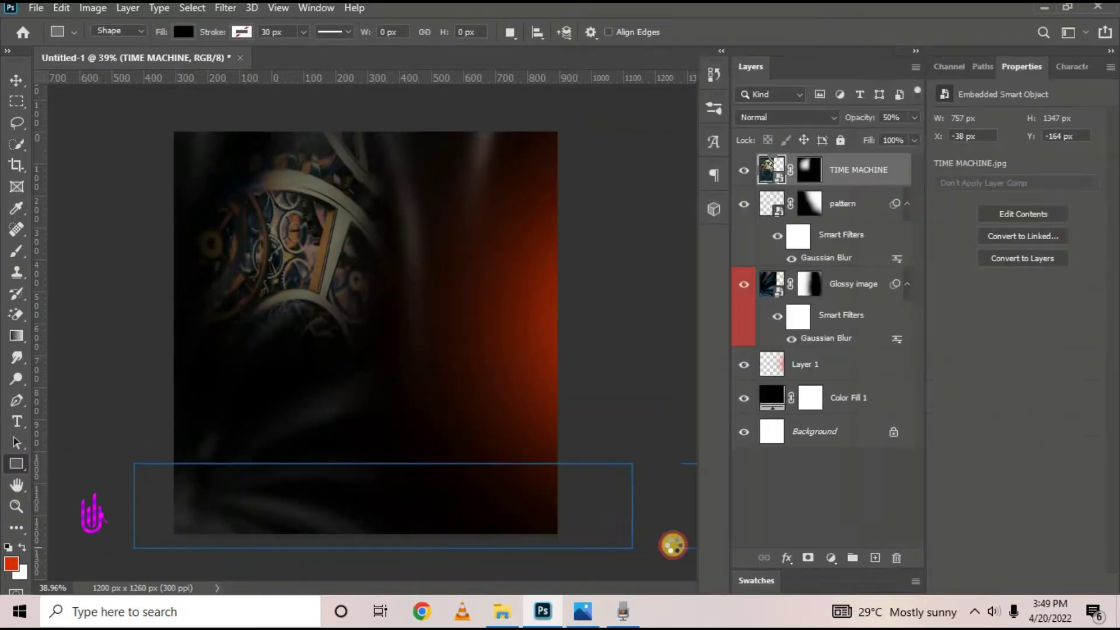
pyautogui.click(16, 80)
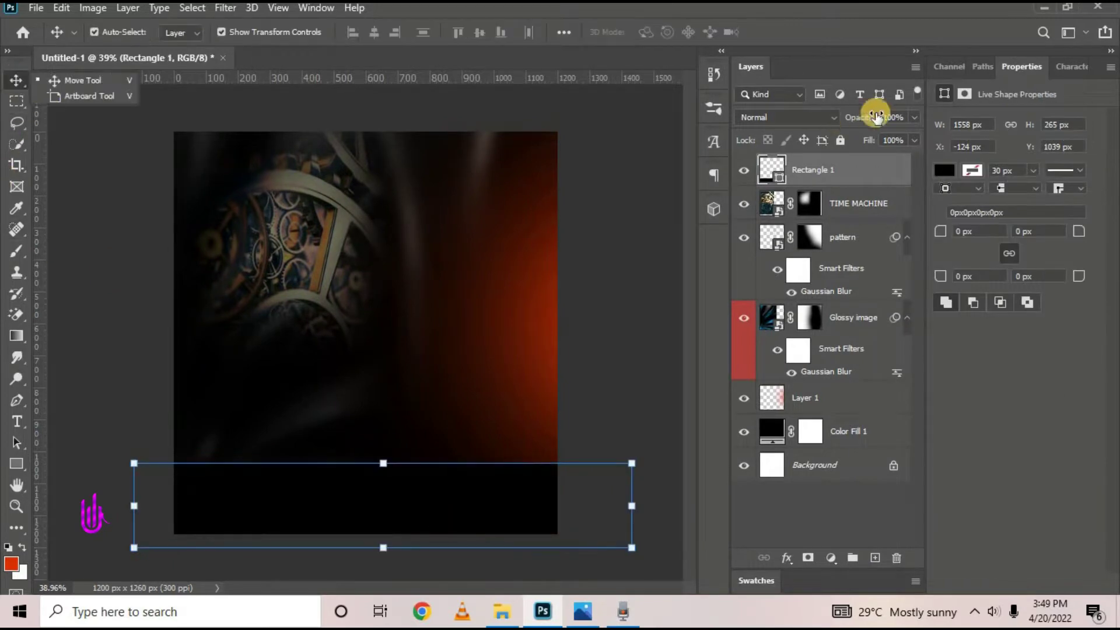
pyautogui.rightClick(1103, 66)
pyautogui.click(1030, 115)
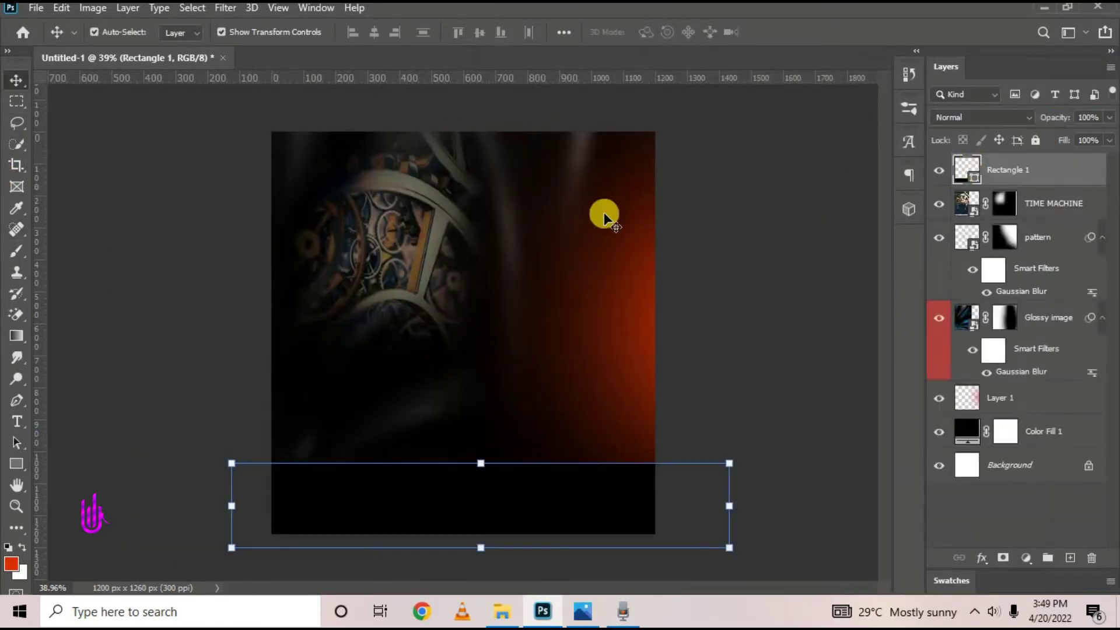
pyautogui.click(767, 216)
pyautogui.hotkey('ctrl', '0')
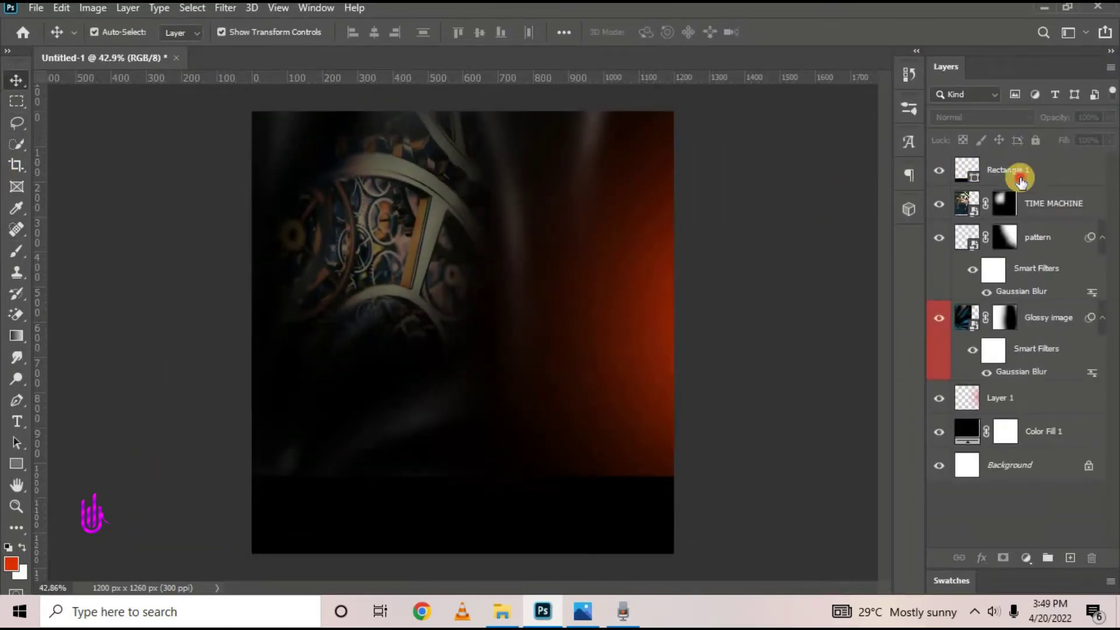
# Change Rectangle 1's fill colour to orange hex ff8900
pyautogui.doubleClick(968, 170)
pyautogui.moveTo(941, 178); pyautogui.dragTo(1060, 169)
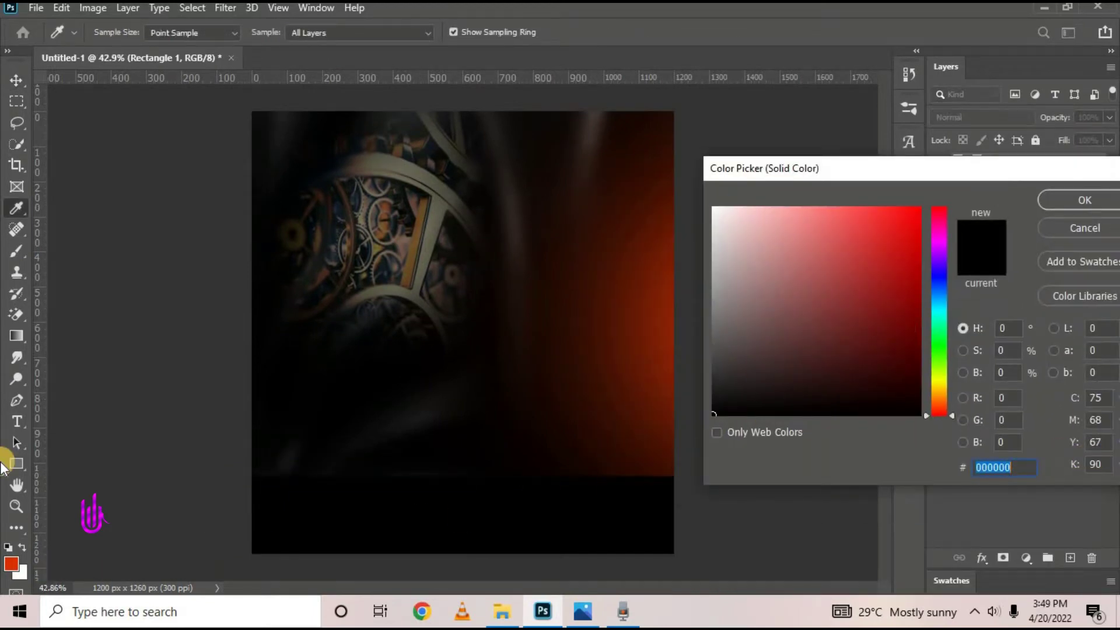
pyautogui.write('ff')
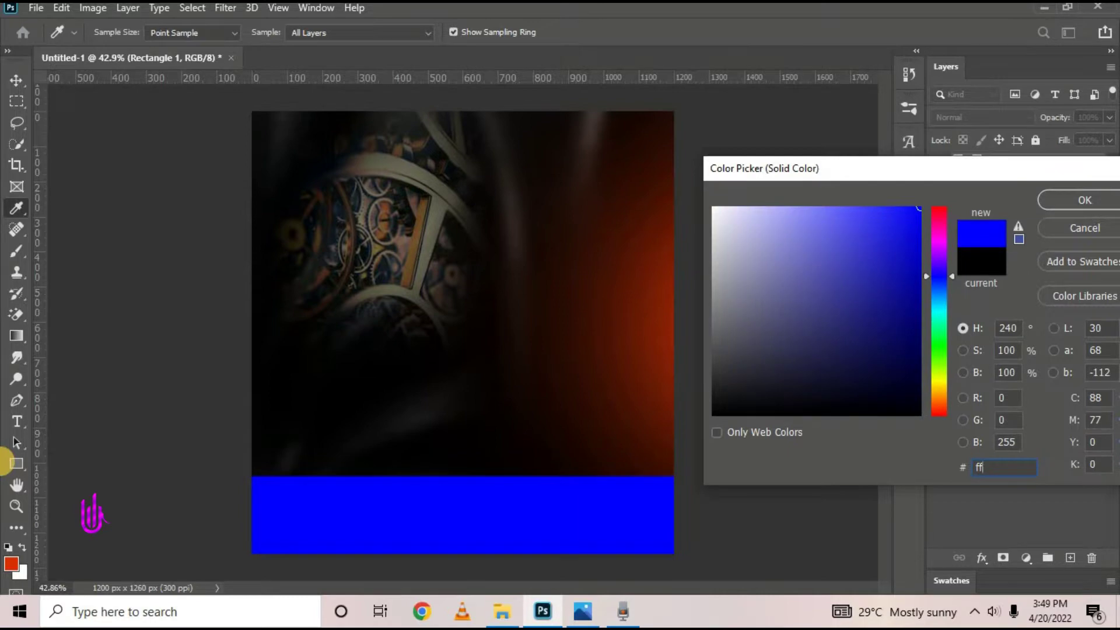
pyautogui.write('89')
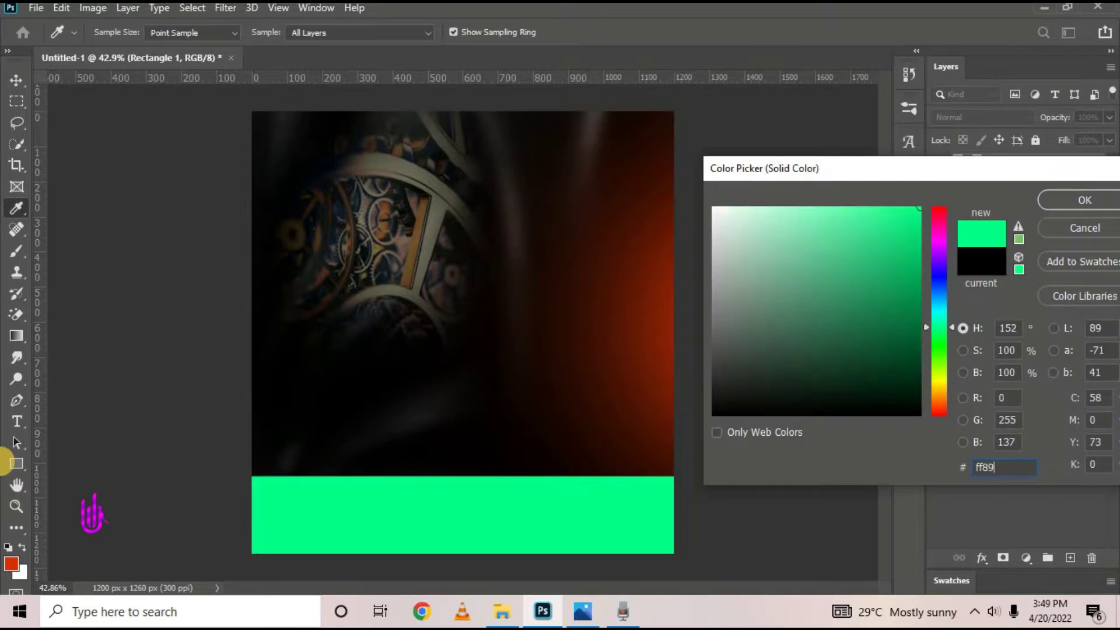
pyautogui.write('00')
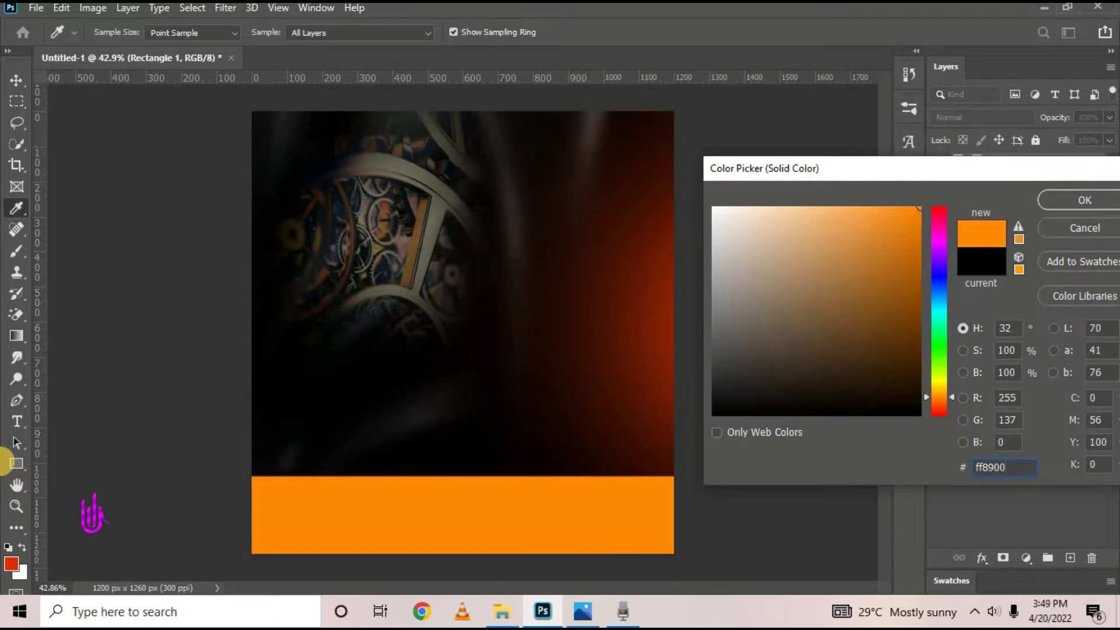
pyautogui.click(1084, 202)
pyautogui.click(805, 210)
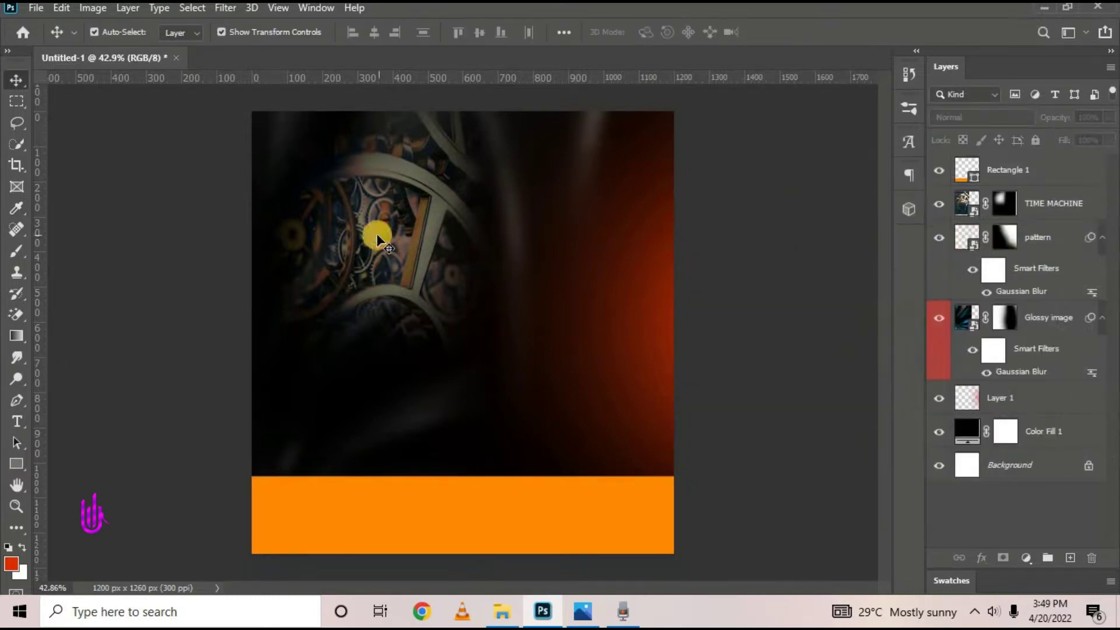
# Group Color Fill 1 through Rectangle 1 as 'Background', then view the reference flyer
pyautogui.click(1069, 465)
pyautogui.click(1070, 432)
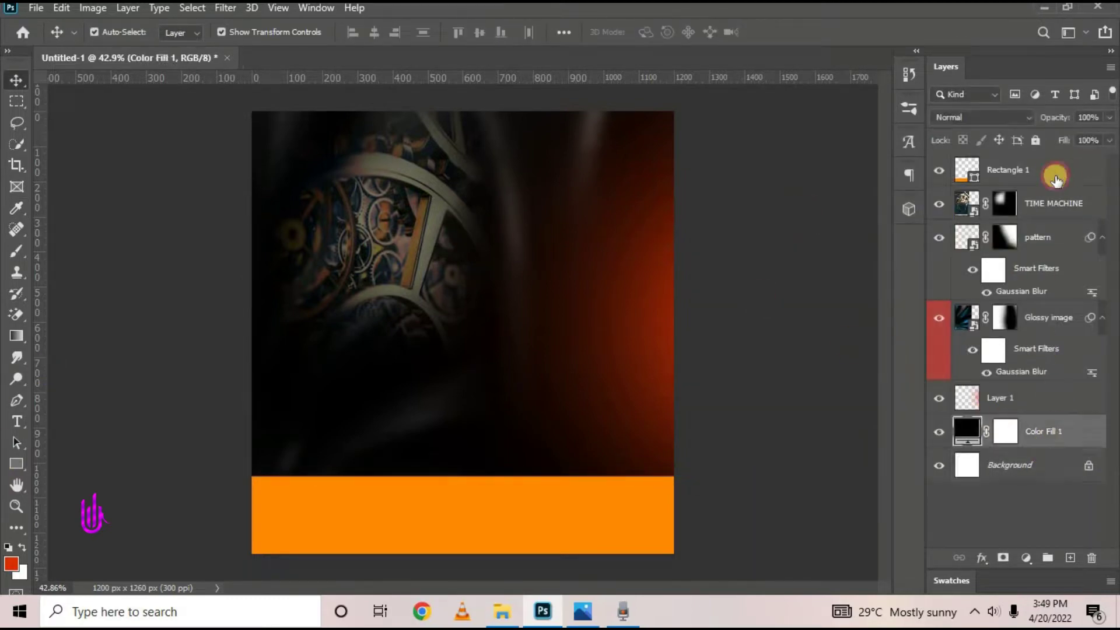
pyautogui.keyDown('shift'); pyautogui.click(1056, 173); pyautogui.keyUp('shift')
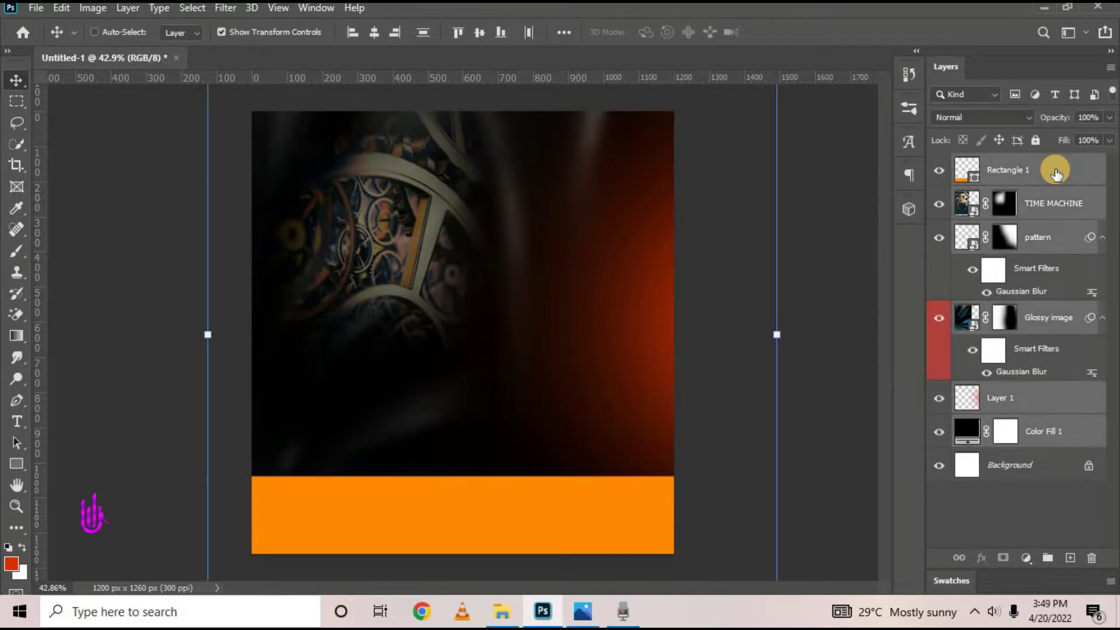
pyautogui.hotkey('ctrl', 'g')
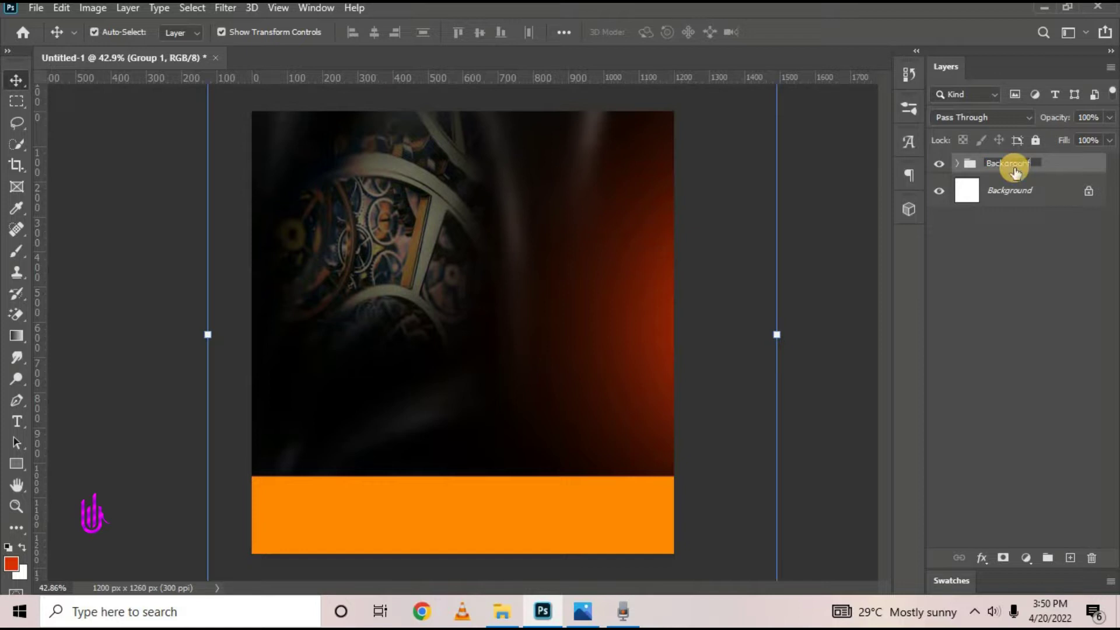
pyautogui.press('Return')
pyautogui.click(818, 252)
pyautogui.hotkey('ctrl', '0')
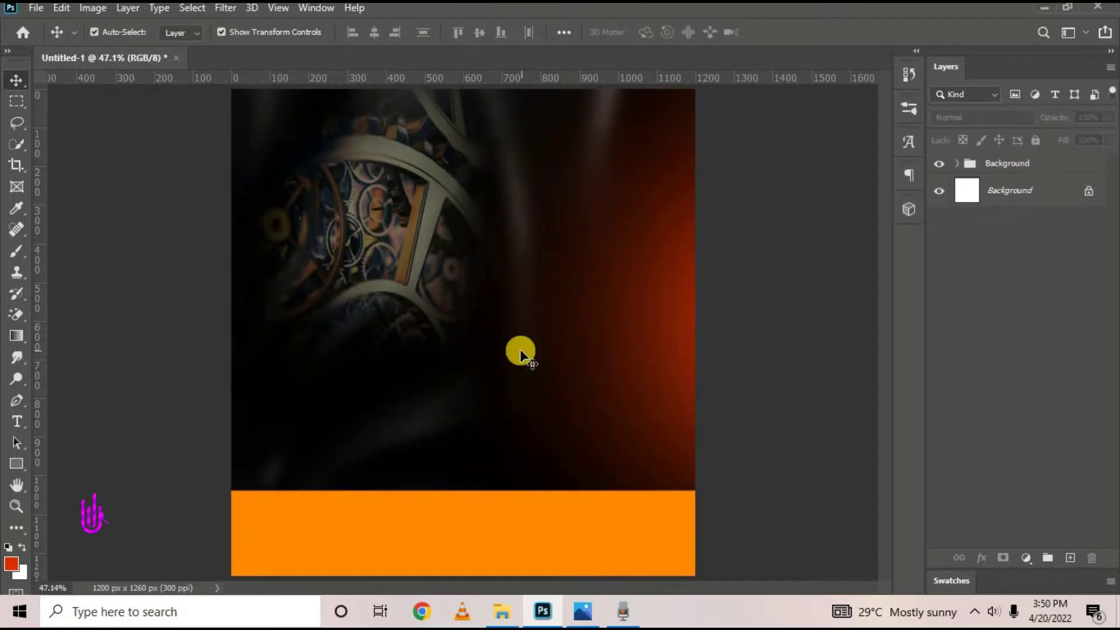
pyautogui.click(583, 617)
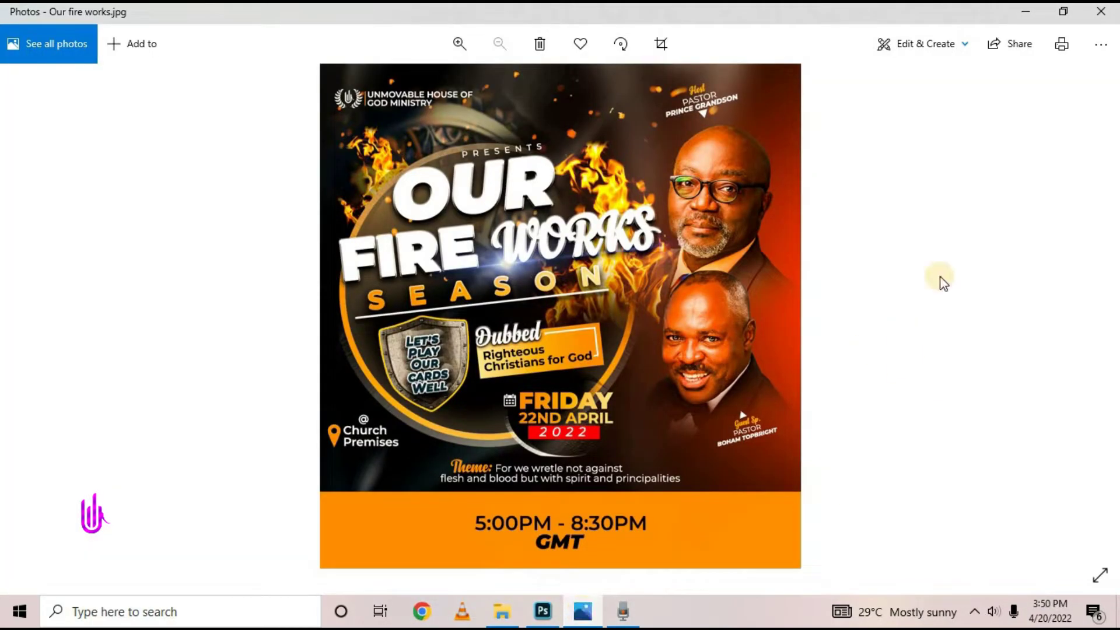
# Place the png1 and PNG6 portraits as embedded images and hide PNG6
pyautogui.click(1029, 13)
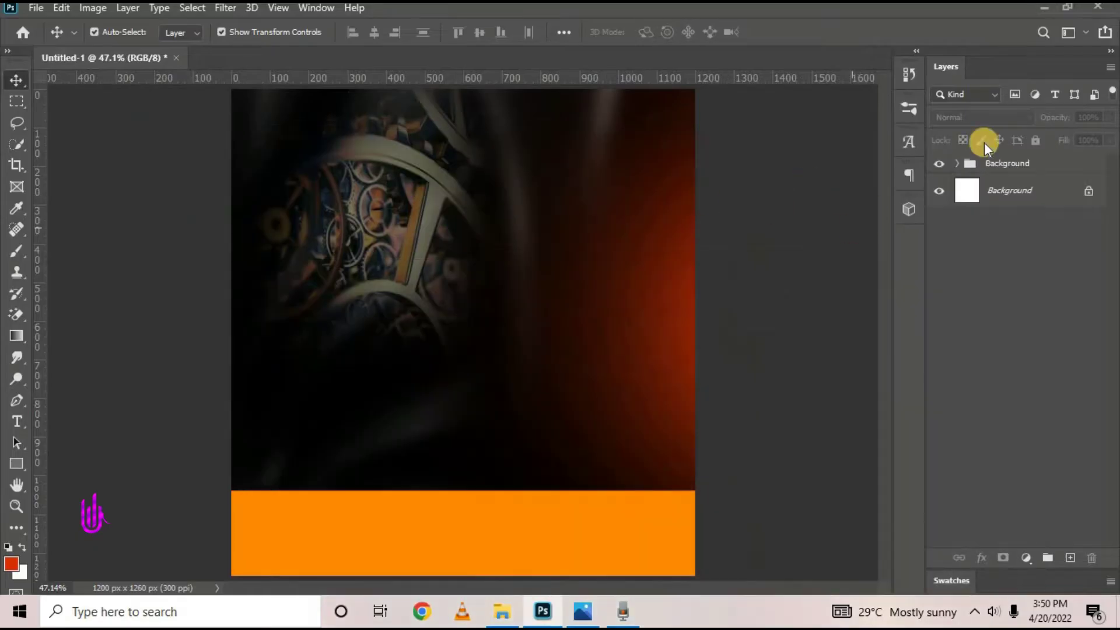
pyautogui.click(660, 155)
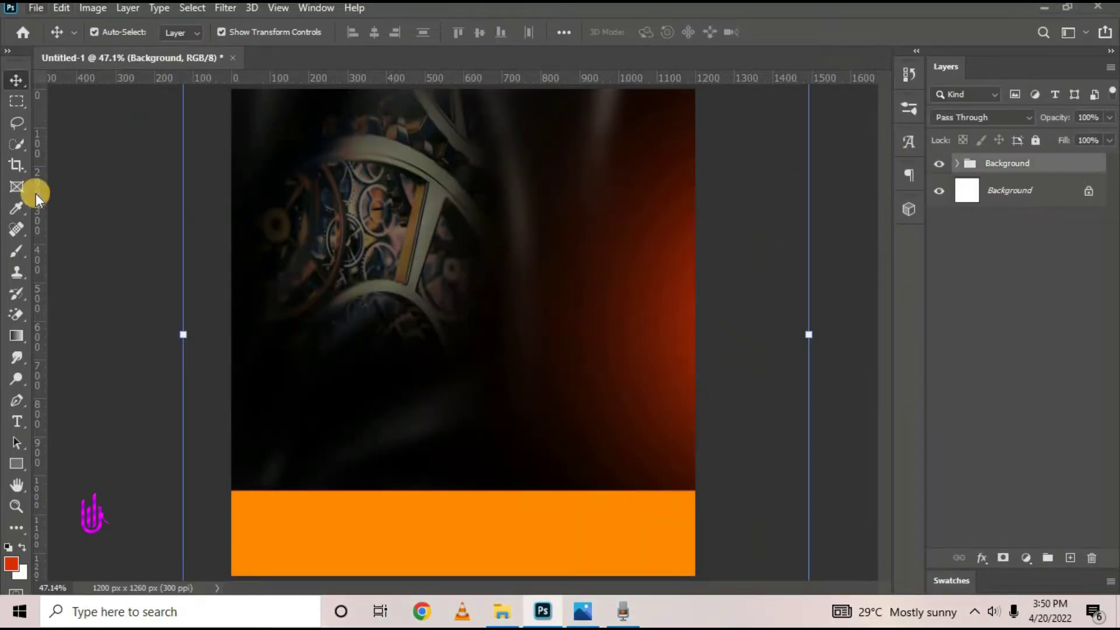
pyautogui.click(35, 8)
pyautogui.click(137, 333)
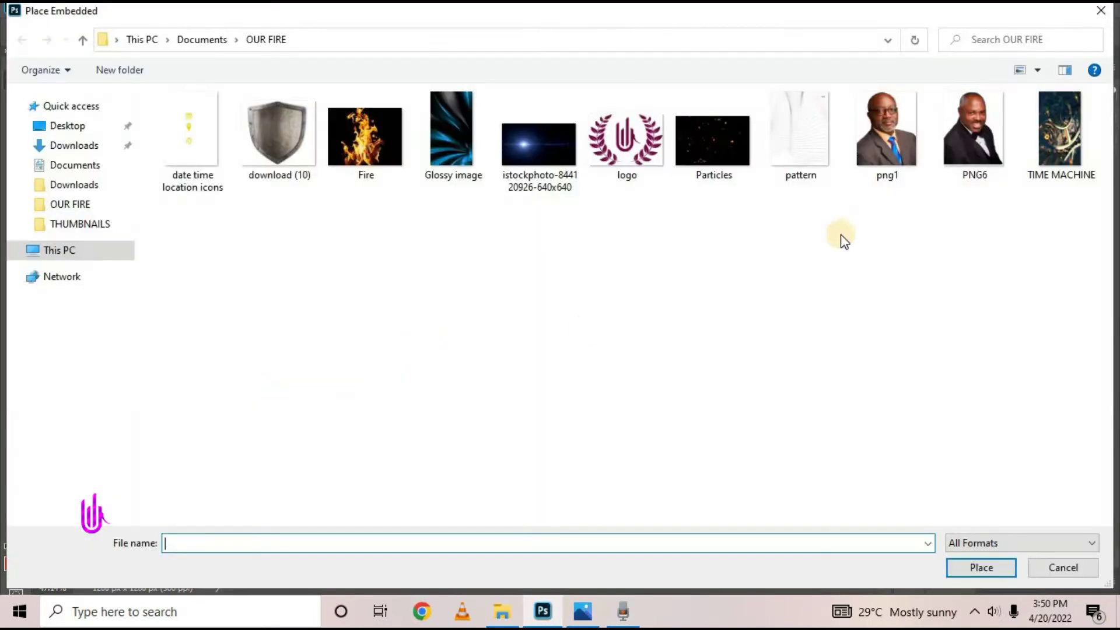
pyautogui.click(879, 159)
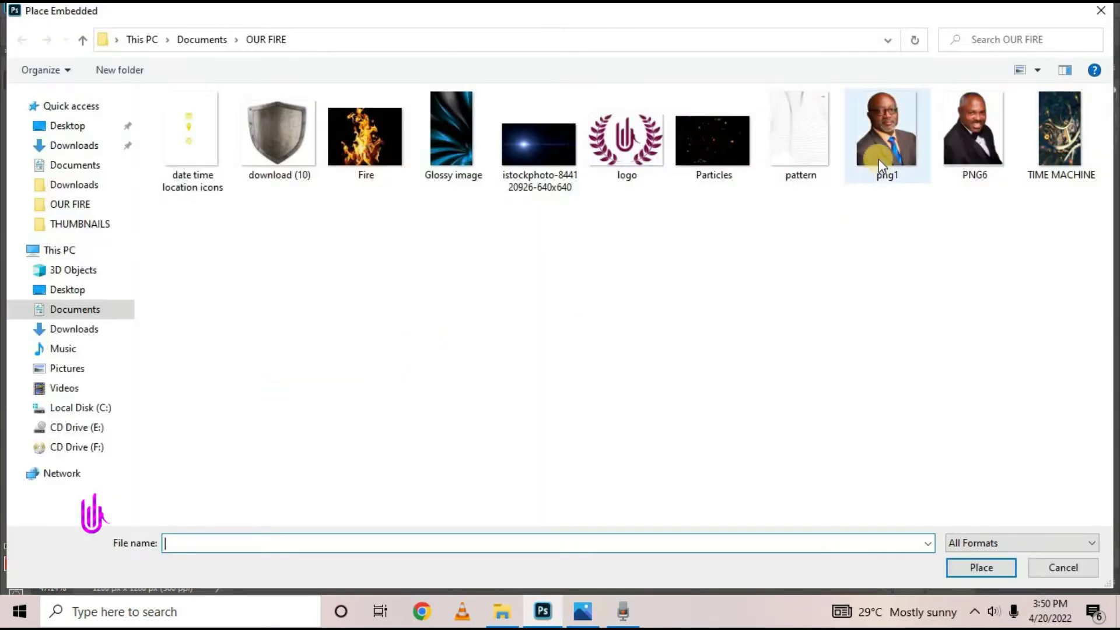
pyautogui.click(968, 137)
pyautogui.click(911, 136)
pyautogui.press('Return')
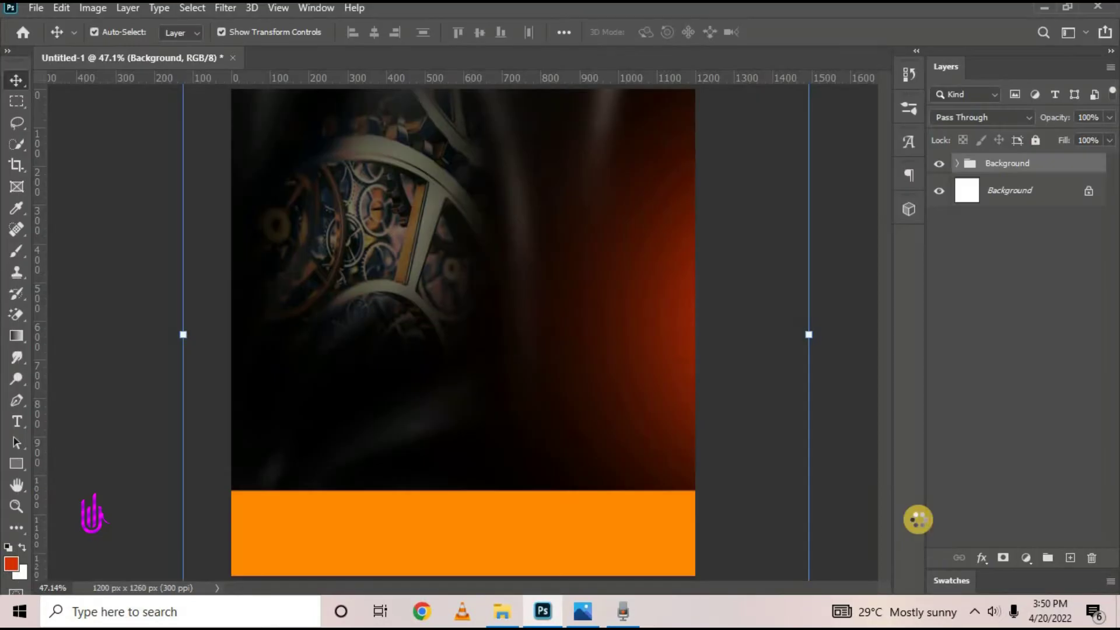
pyautogui.press('Return')
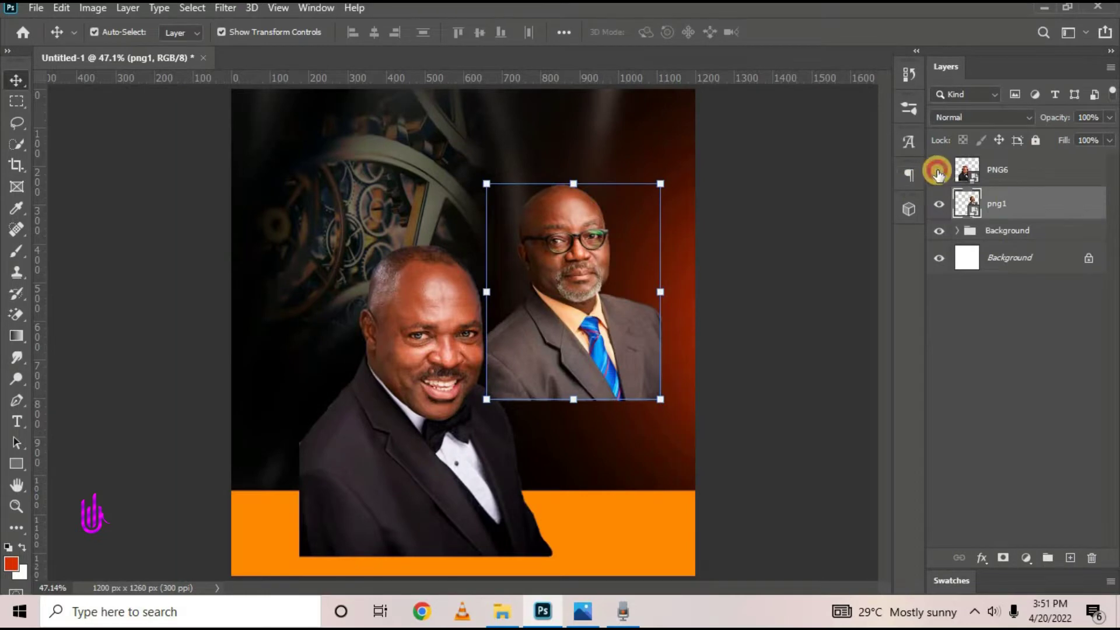
pyautogui.click(938, 171)
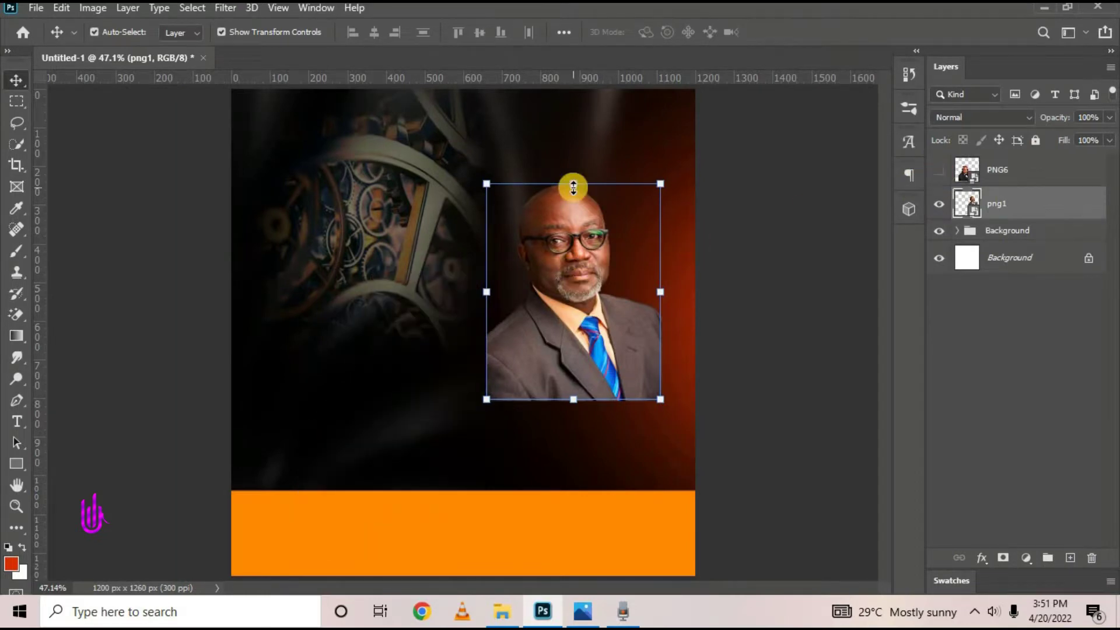
# Mirror png1 horizontally, move it top-right, enlarge to about 10.9%, and add a layer mask
pyautogui.click(574, 185)
pyautogui.rightClick(560, 290)
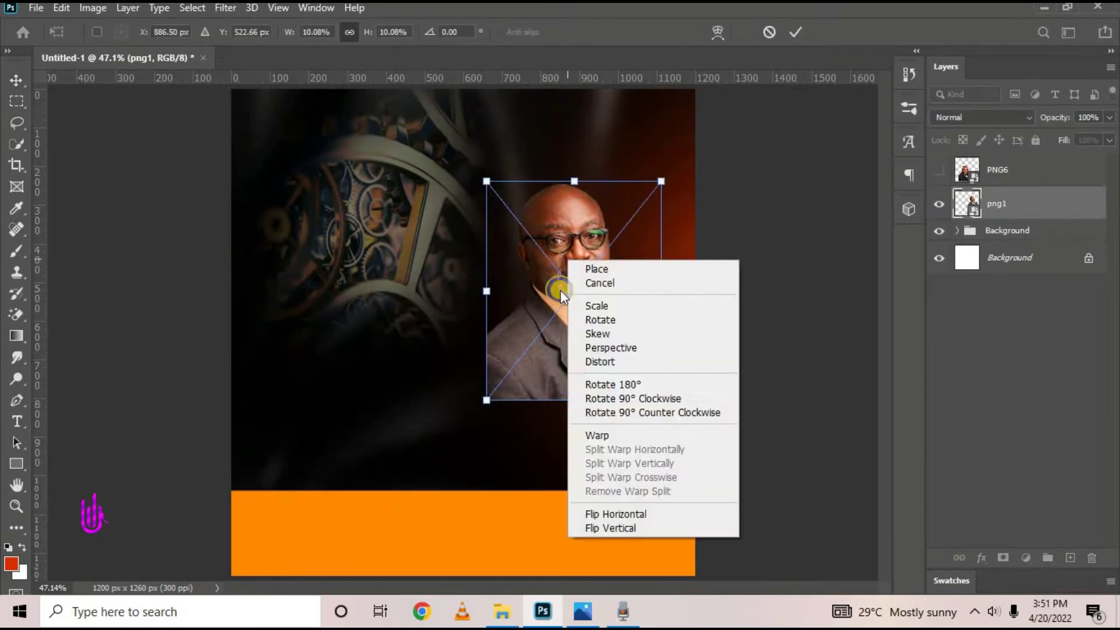
pyautogui.click(607, 515)
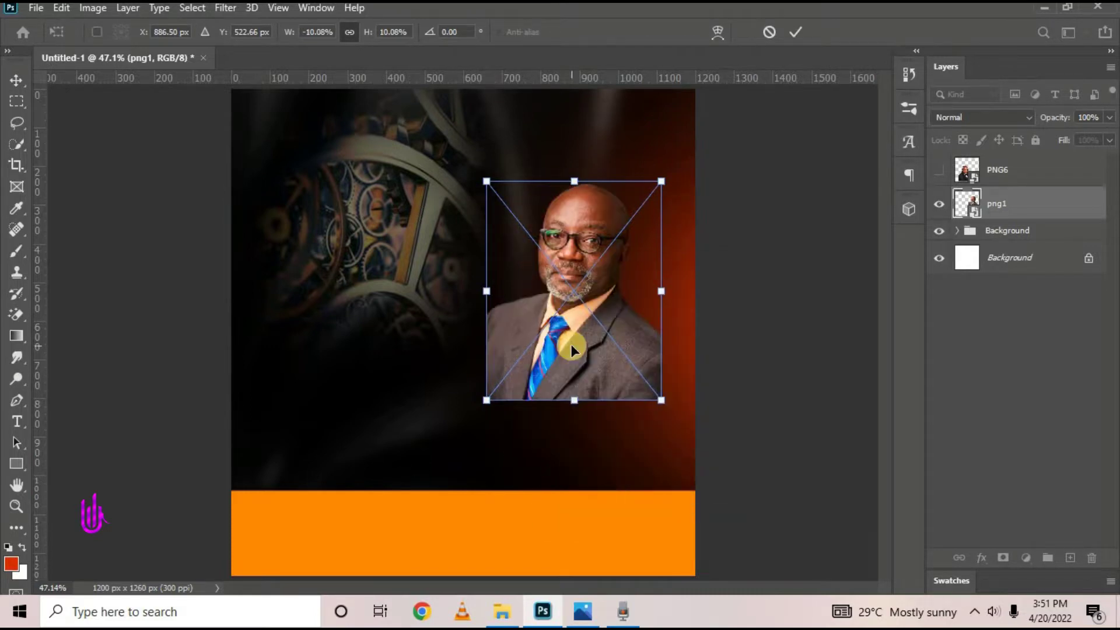
pyautogui.moveTo(572, 344)
pyautogui.mouseDown()
pyautogui.moveTo(607, 341)
pyautogui.moveTo(581, 338)
pyautogui.mouseUp()
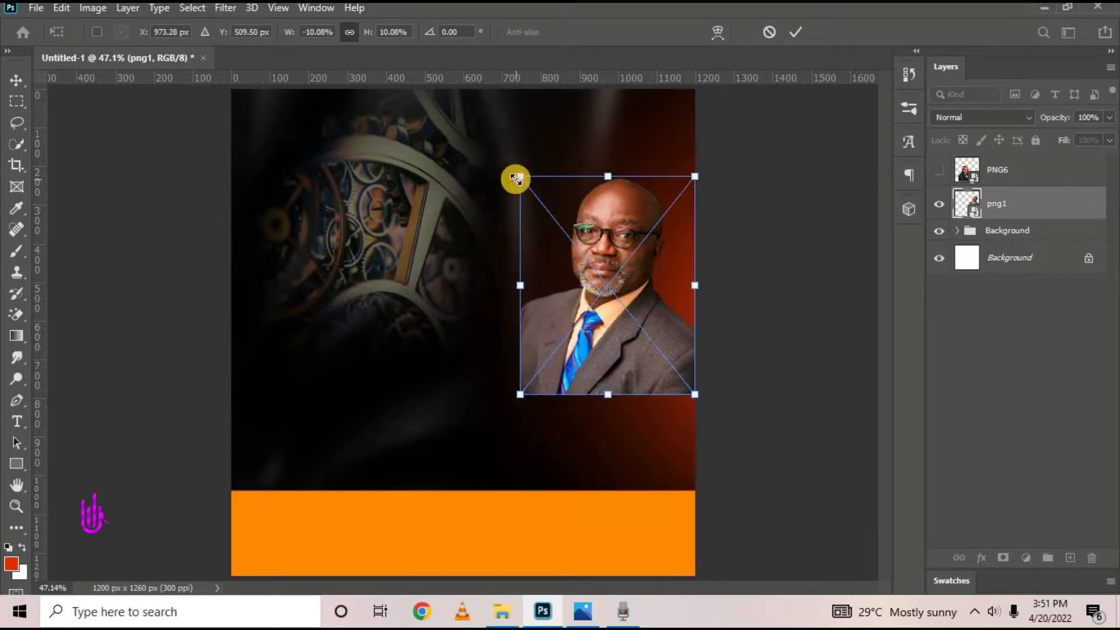
pyautogui.moveTo(516, 179); pyautogui.dragTo(503, 159)
pyautogui.click(794, 30)
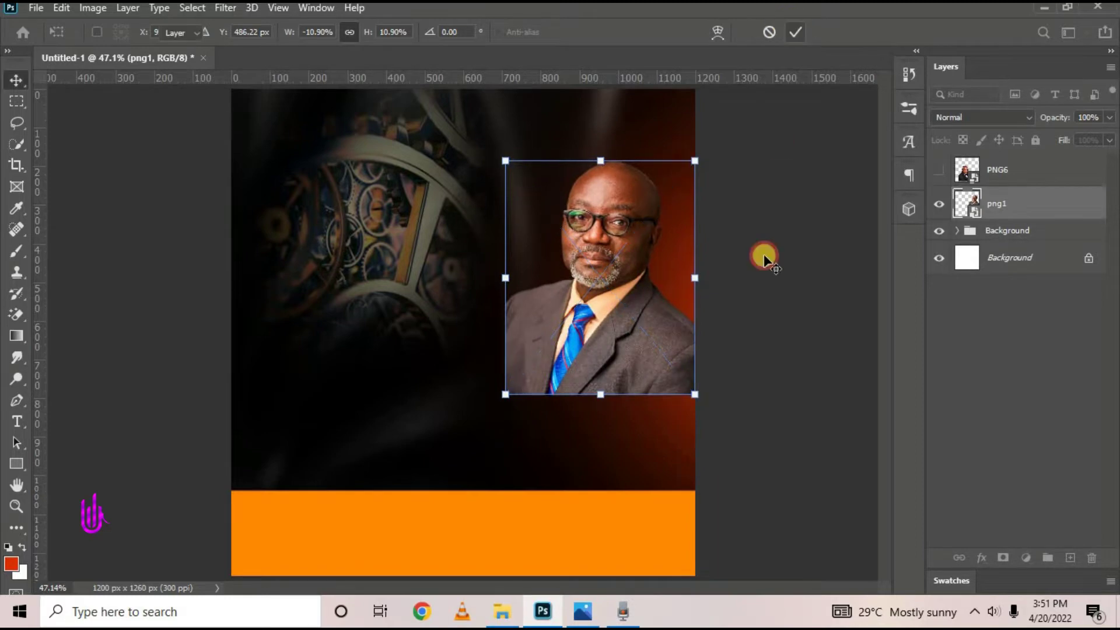
pyautogui.click(664, 343)
pyautogui.click(1003, 558)
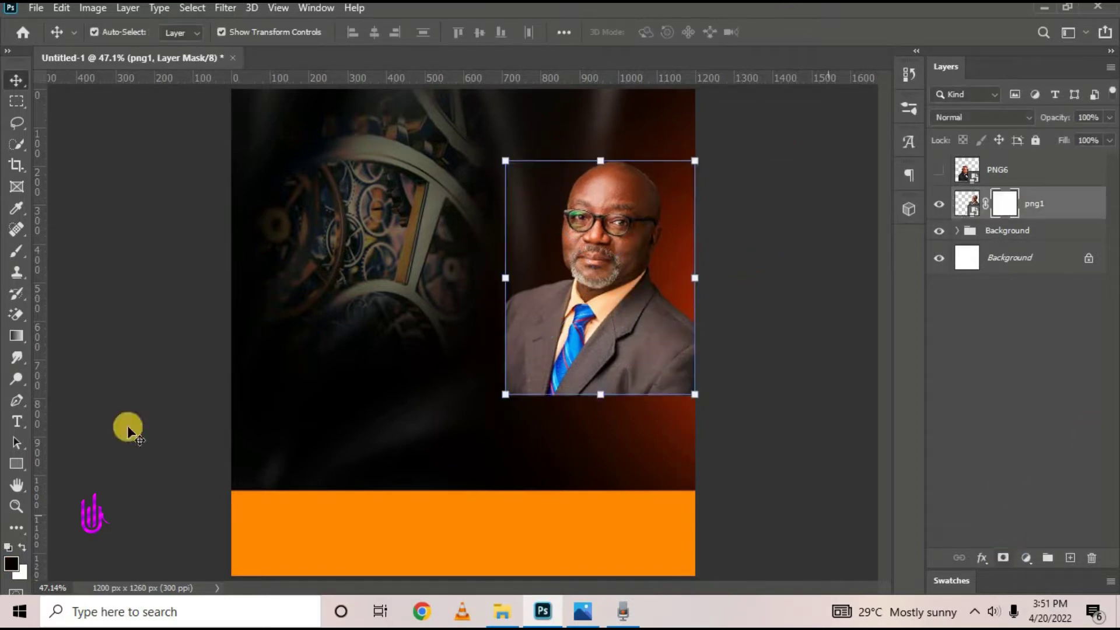
# Brush black on png1's mask at size 400 to fade its lower suit, then select PNG6
pyautogui.click(17, 252)
pyautogui.click(111, 251)
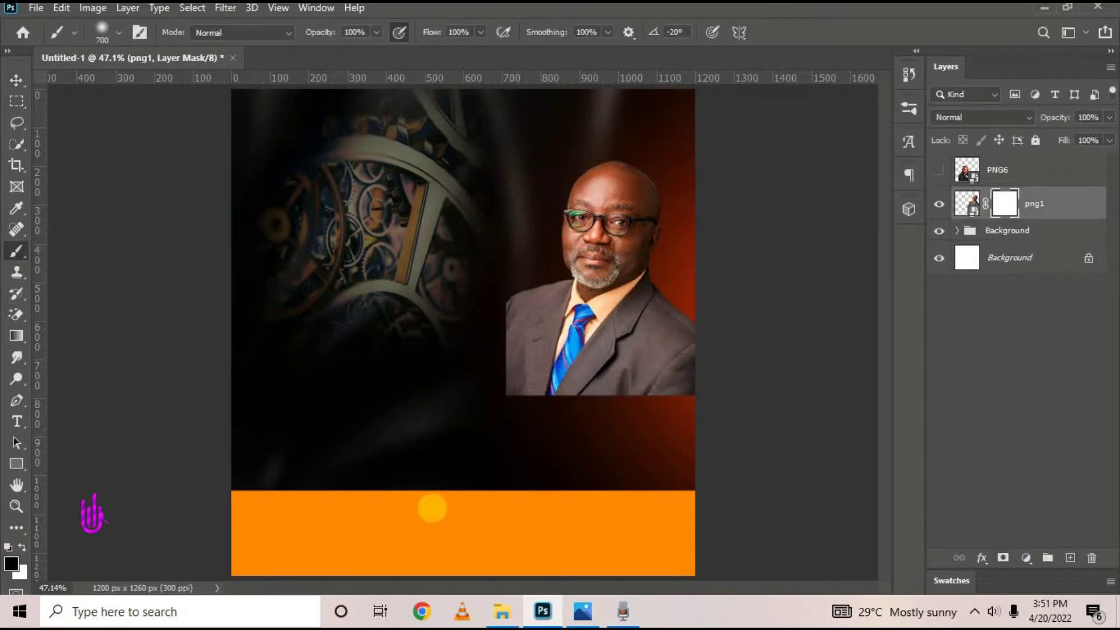
pyautogui.moveTo(730, 445)
pyautogui.mouseDown()
pyautogui.moveTo(466, 455)
pyautogui.moveTo(324, 363)
pyautogui.moveTo(556, 468)
pyautogui.moveTo(795, 489)
pyautogui.moveTo(396, 447)
pyautogui.moveTo(730, 515)
pyautogui.mouseUp()
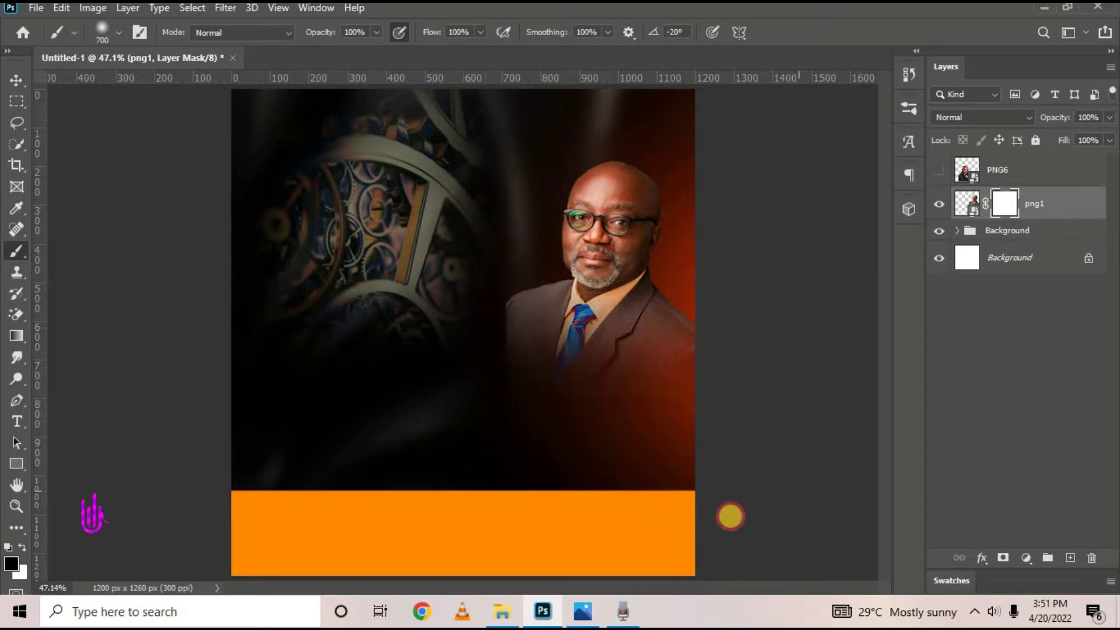
pyautogui.press('[')
pyautogui.press('[')
pyautogui.press('[')
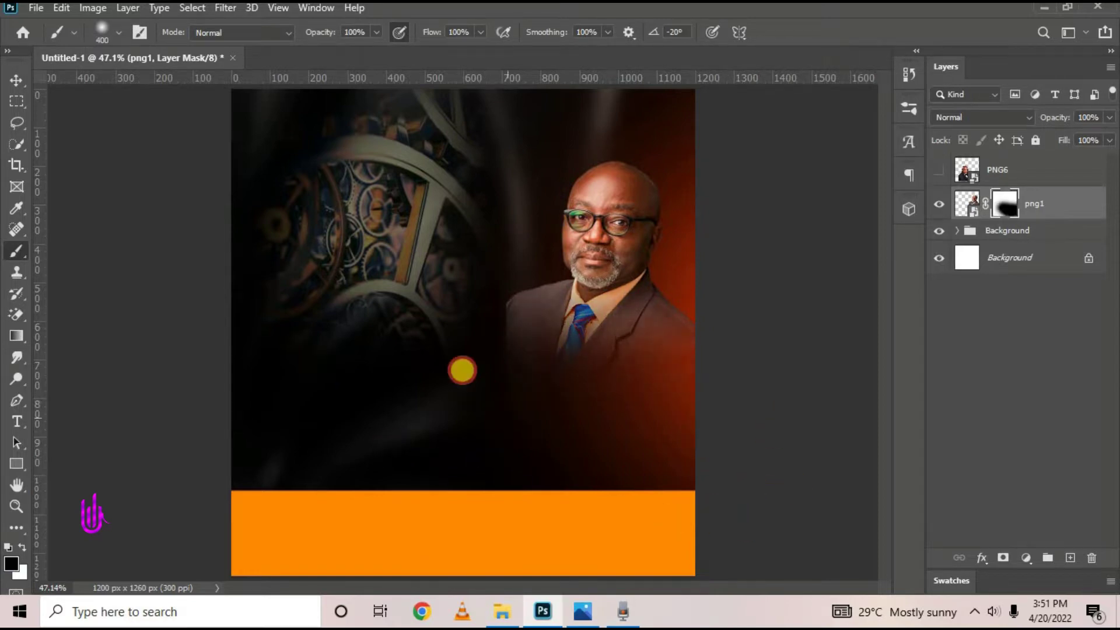
pyautogui.moveTo(498, 352); pyautogui.dragTo(803, 371)
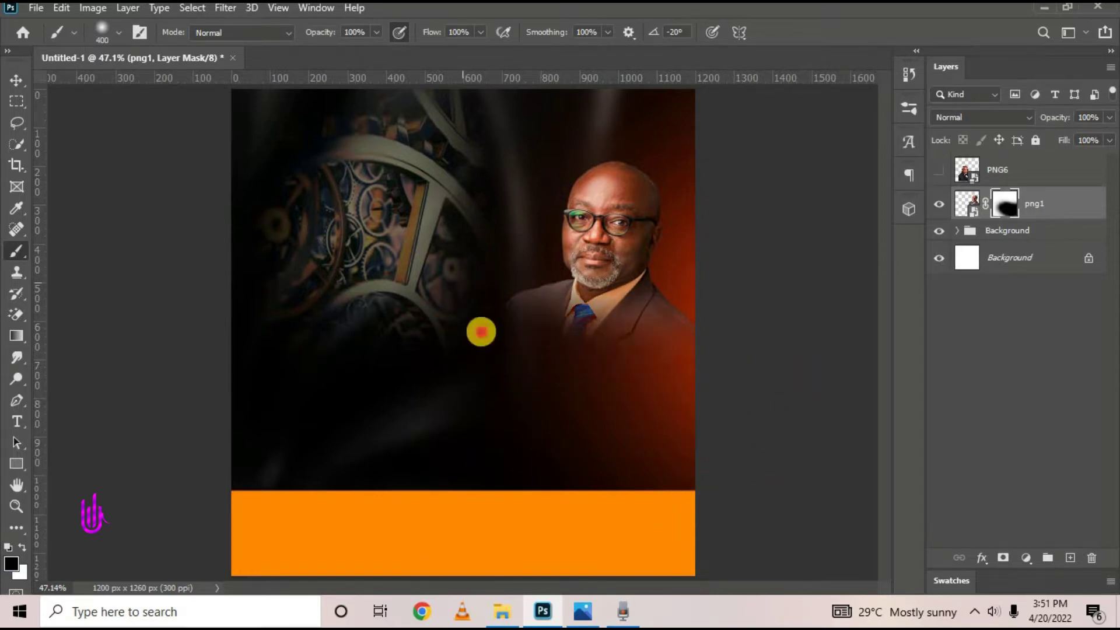
pyautogui.moveTo(481, 332); pyautogui.dragTo(817, 472)
pyautogui.hotkey('ctrl', 'z')
pyautogui.hotkey('ctrl', 'z')
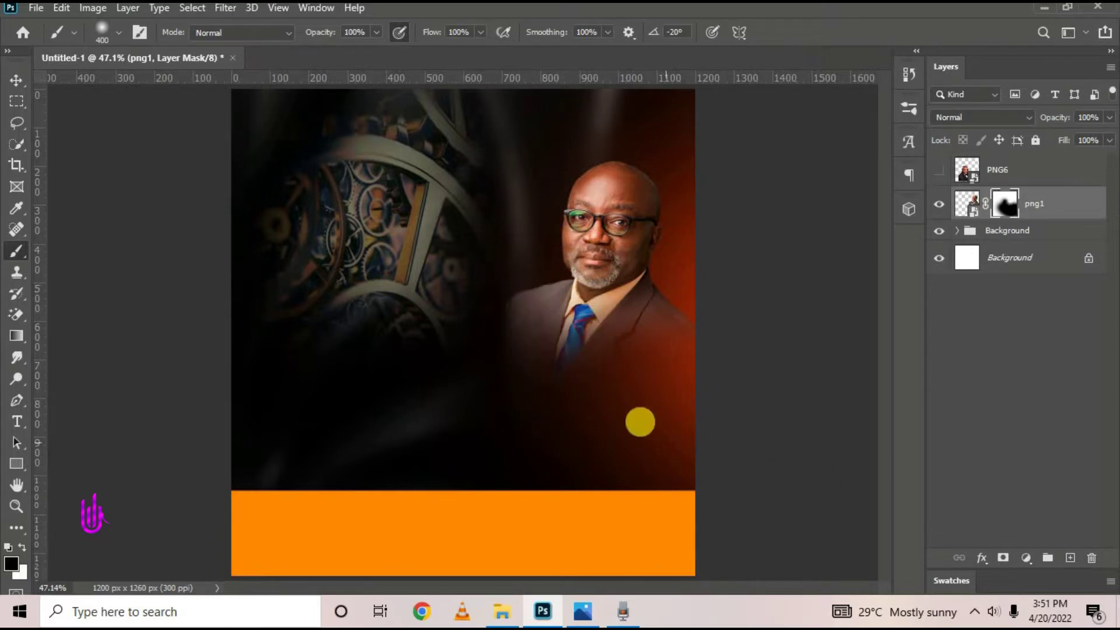
pyautogui.moveTo(477, 347); pyautogui.dragTo(399, 329)
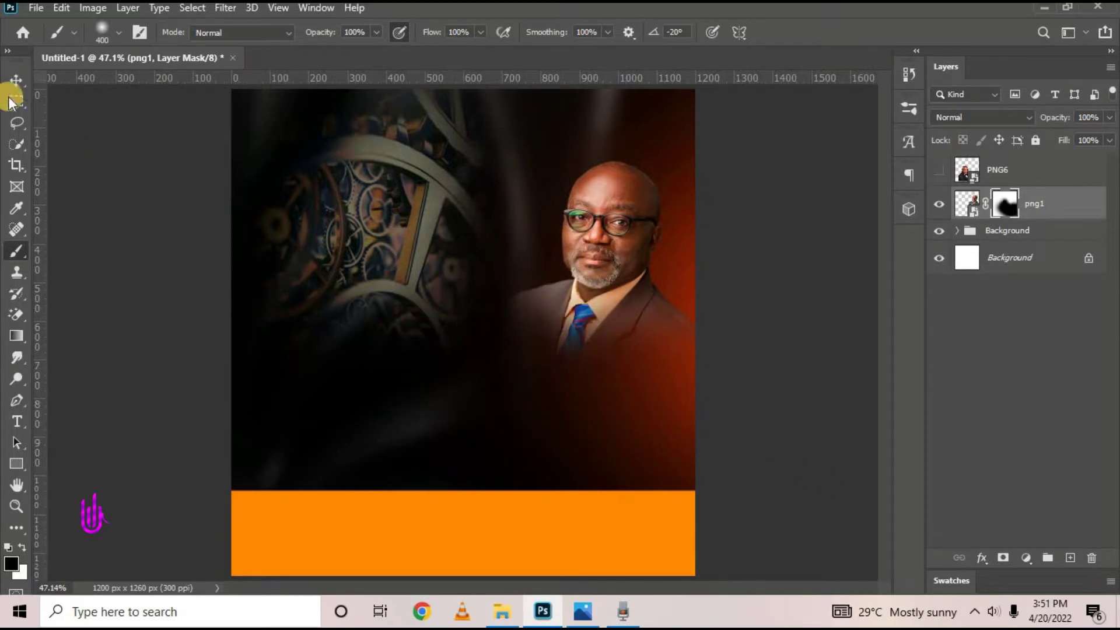
pyautogui.click(16, 80)
pyautogui.click(1000, 170)
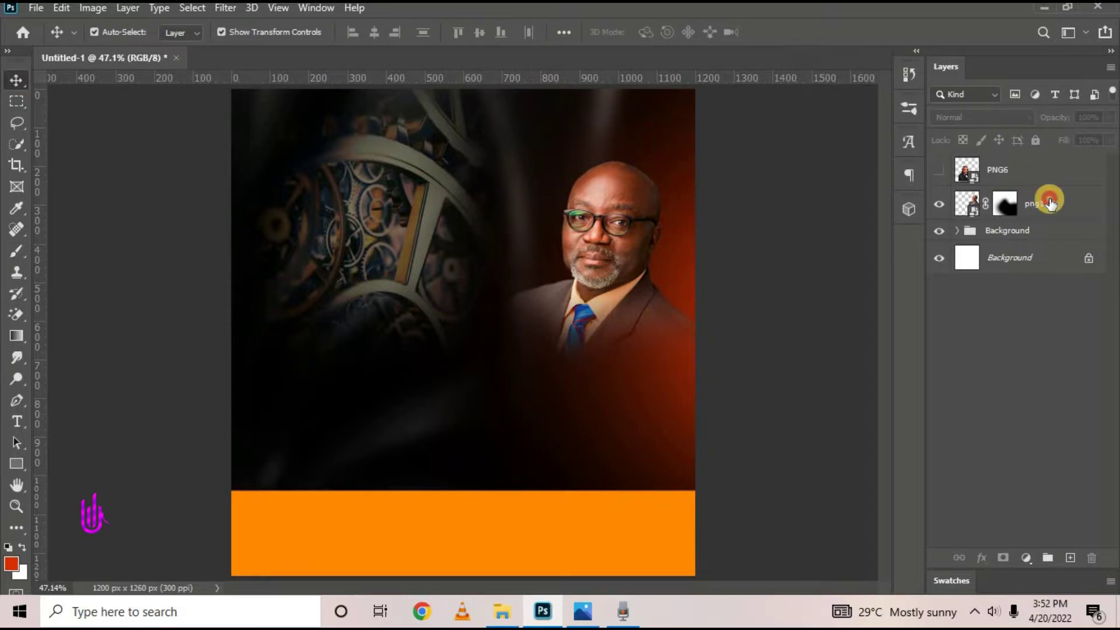
# Show the tuxedo PNG6 portrait, mirror it horizontally, shrink it and place it under the other pastor
pyautogui.click(938, 169)
pyautogui.hotkey('ctrl', 't')
pyautogui.rightClick(429, 380)
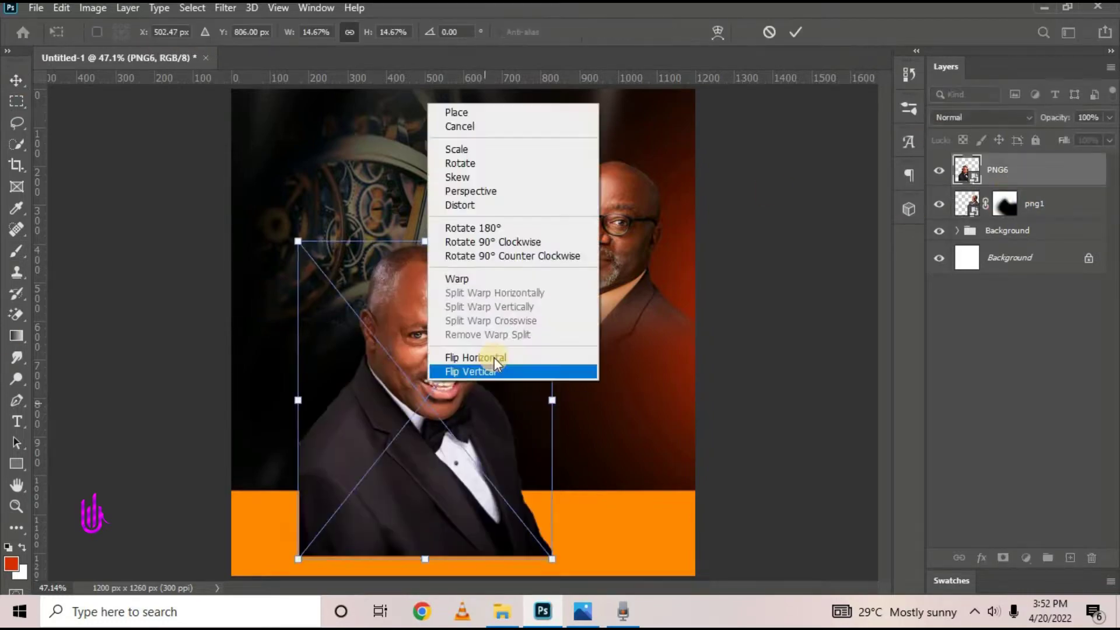
pyautogui.click(493, 357)
pyautogui.moveTo(553, 242); pyautogui.dragTo(526, 275)
pyautogui.moveTo(486, 416); pyautogui.dragTo(646, 428)
pyautogui.click(587, 613)
pyautogui.click(589, 616)
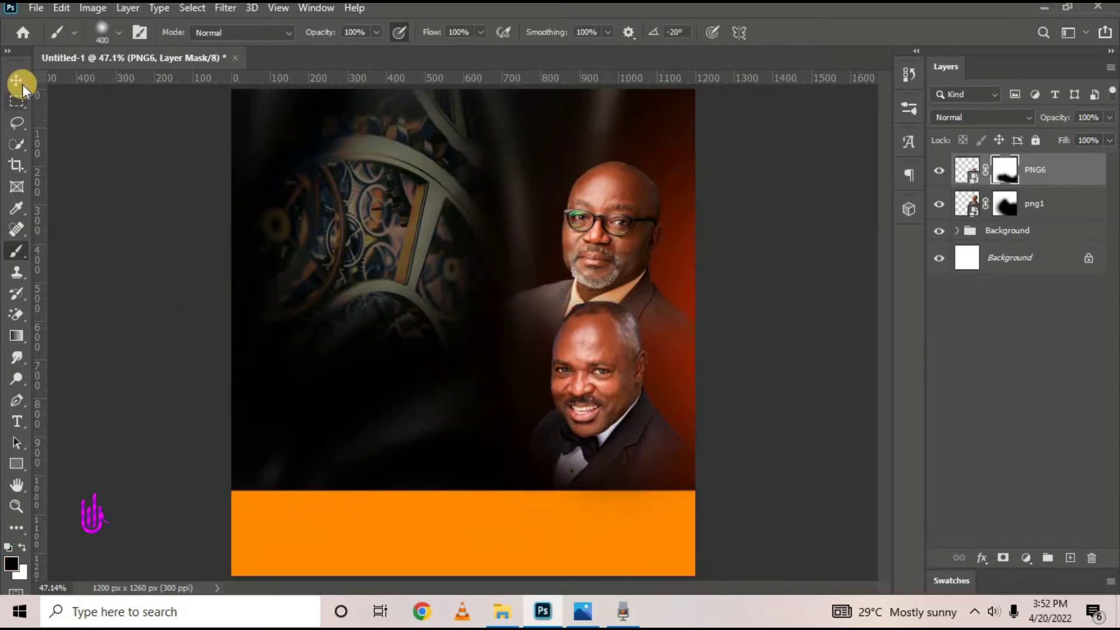
pyautogui.click(579, 612)
pyautogui.click(579, 612)
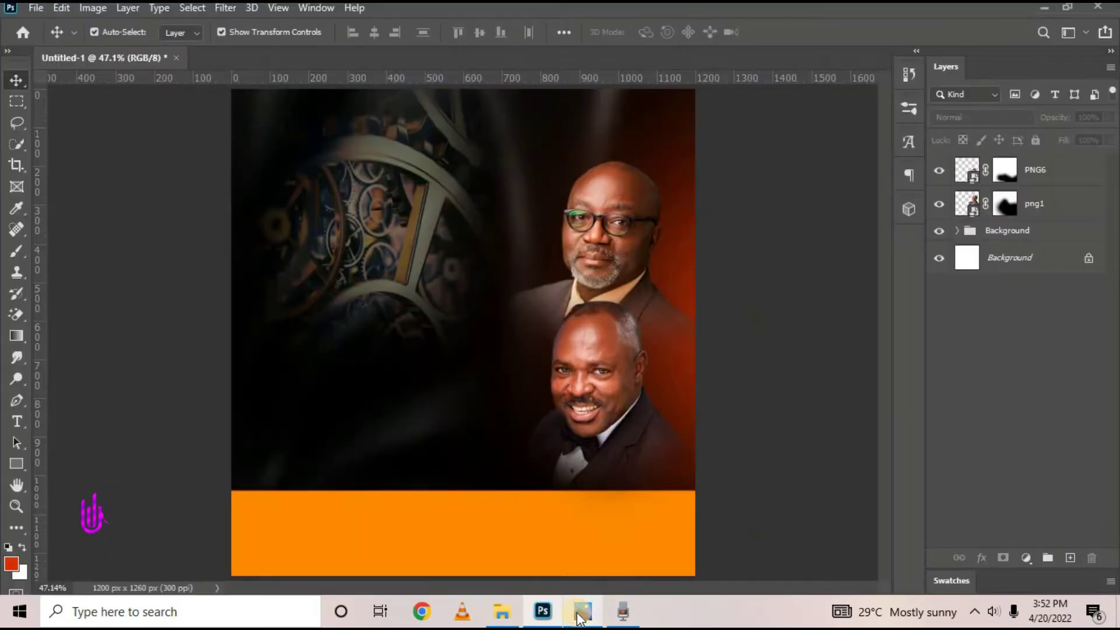
# Move both pastor portraits up about 53 px and scale them together to about 96.9%
pyautogui.click(607, 376)
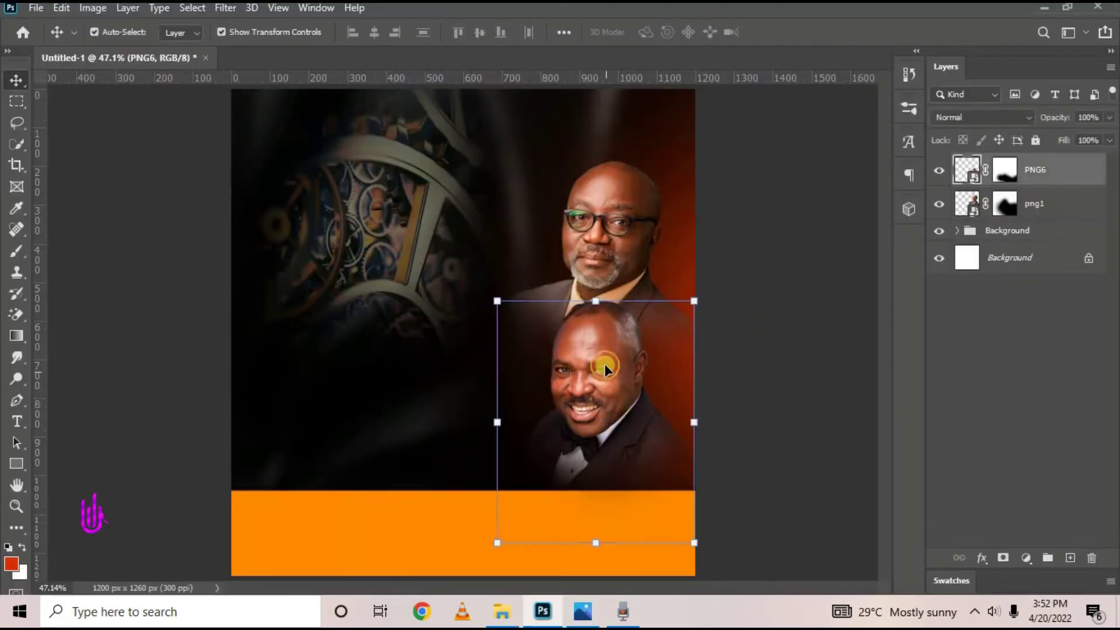
pyautogui.keyDown('shift'); pyautogui.click(606, 229); pyautogui.keyUp('shift')
pyautogui.moveTo(607, 376); pyautogui.dragTo(607, 330)
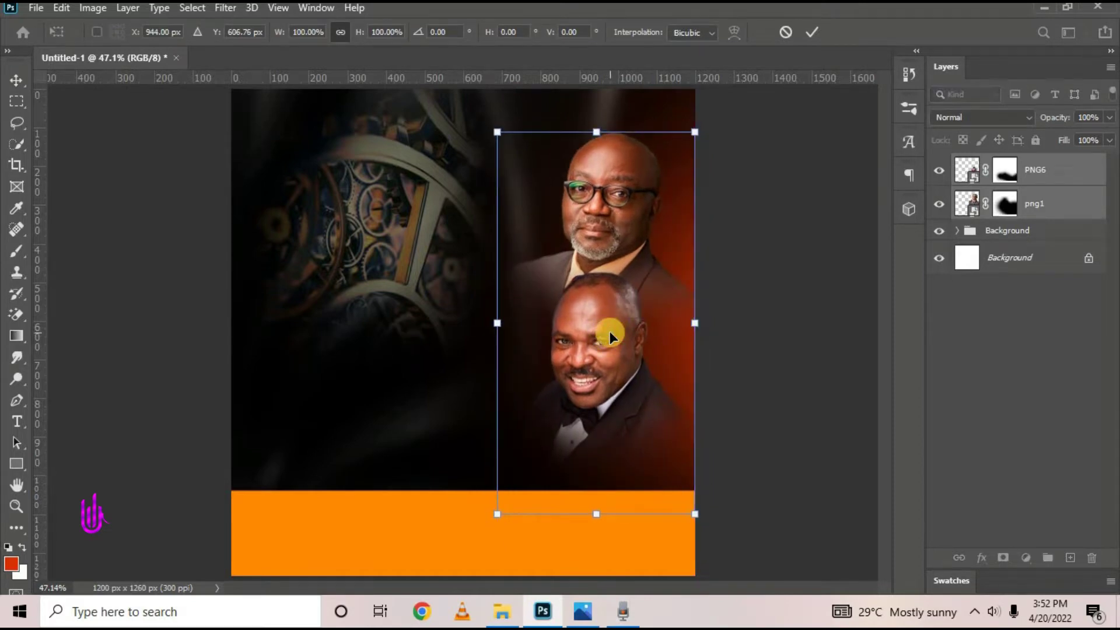
pyautogui.moveTo(509, 145); pyautogui.dragTo(516, 154)
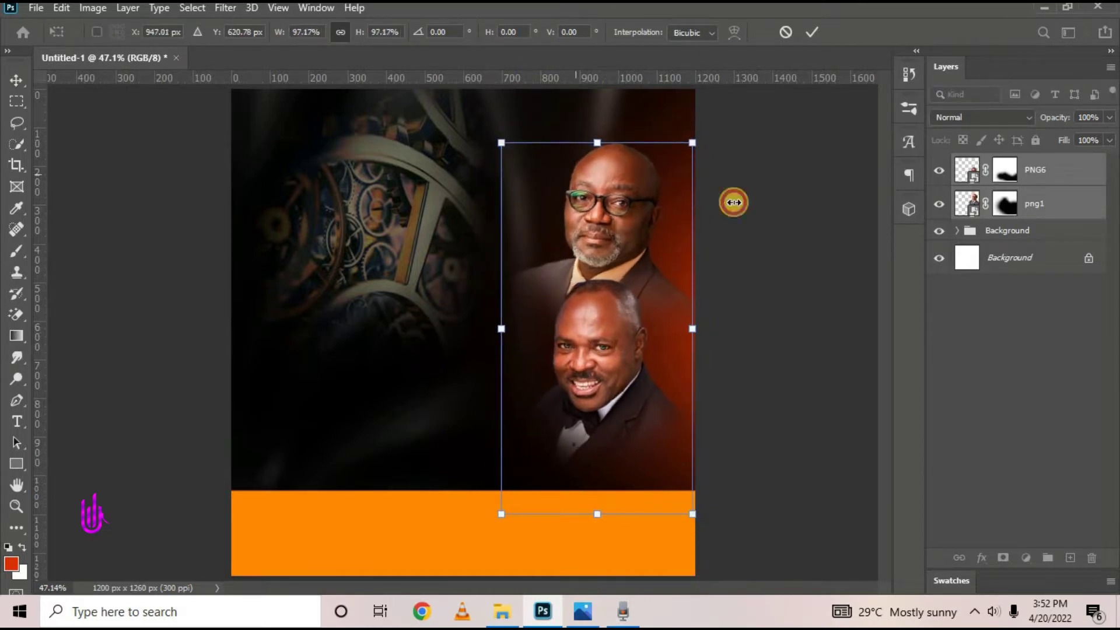
pyautogui.moveTo(683, 140)
pyautogui.mouseDown()
pyautogui.moveTo(685, 153)
pyautogui.moveTo(695, 145)
pyautogui.mouseUp()
pyautogui.press('Return')
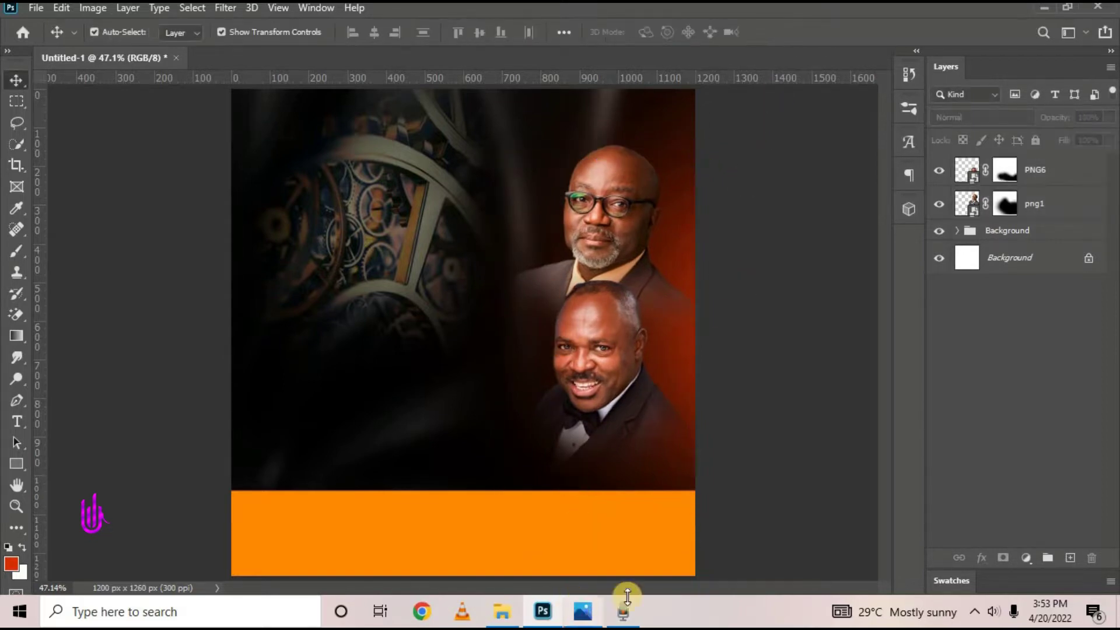
# Check the finished Our fire works.jpg flyer in Photos, then return to Photoshop
pyautogui.click(583, 611)
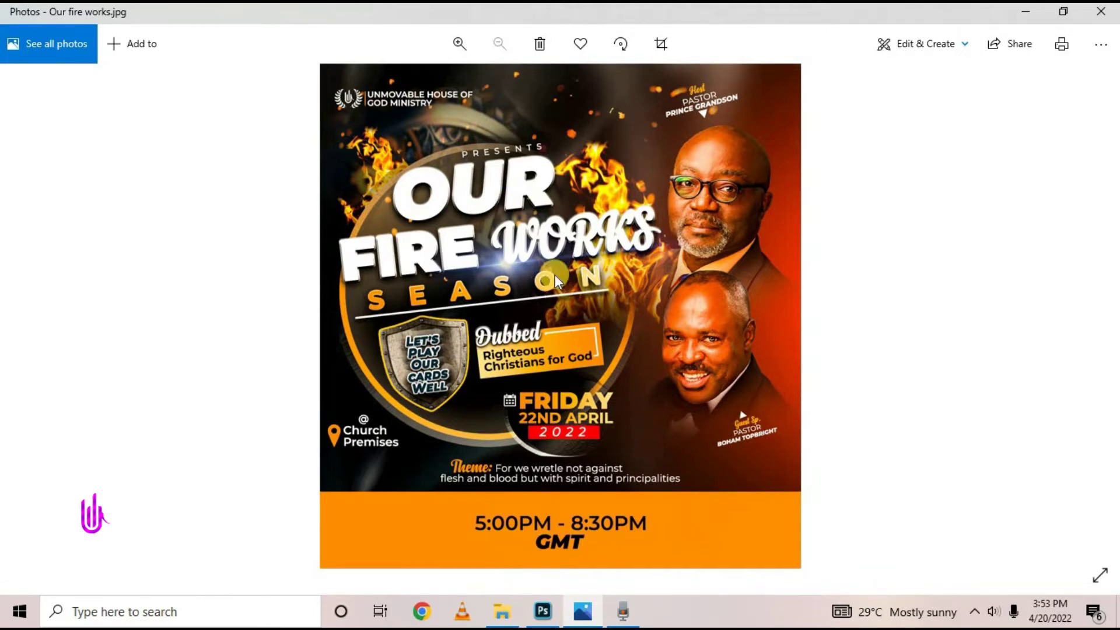
pyautogui.click(1026, 18)
# Group the PNG6 and png1 portrait layers with Ctrl+G, name the group MOG and collapse it
pyautogui.click(1061, 186)
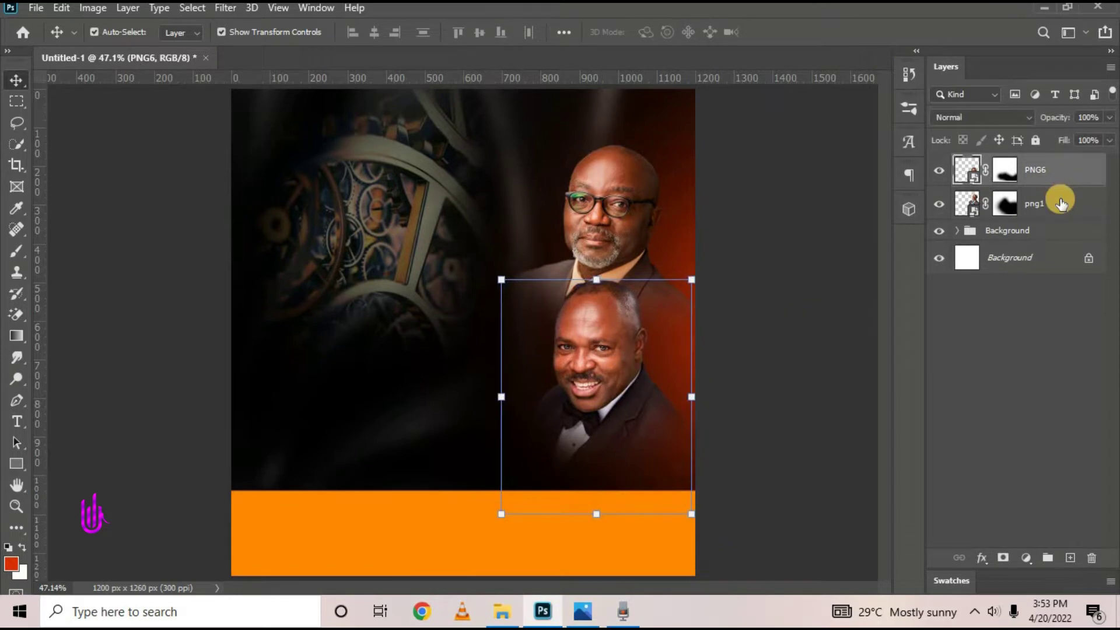
pyautogui.click(1060, 201)
pyautogui.click(1045, 175)
pyautogui.keyDown('shift'); pyautogui.click(1073, 209); pyautogui.keyUp('shift')
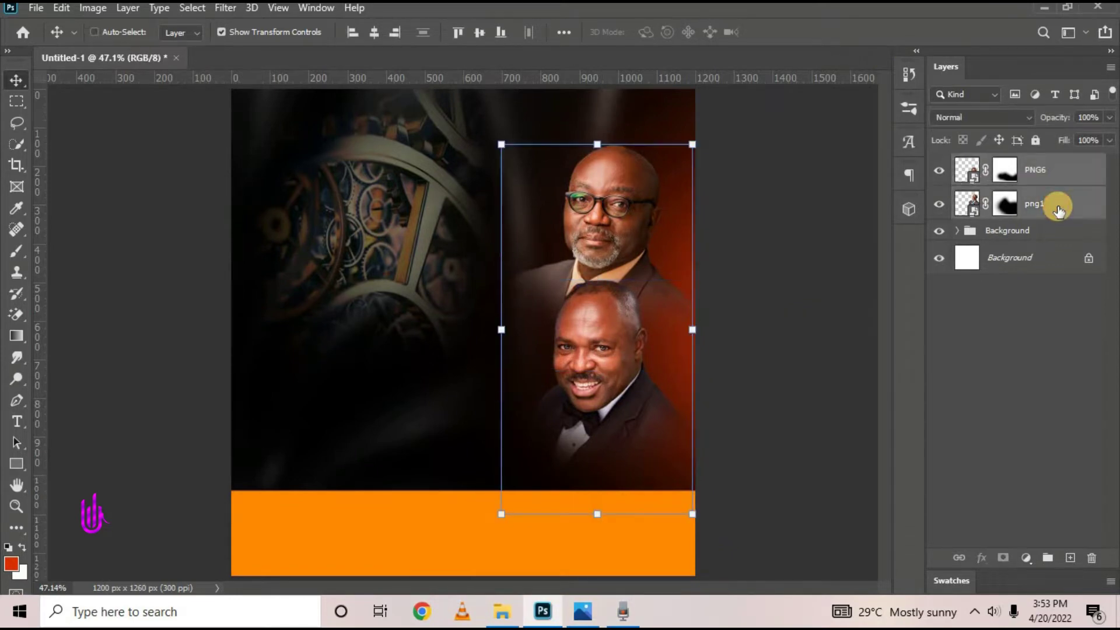
pyautogui.hotkey('ctrl', 'g')
pyautogui.doubleClick(995, 169)
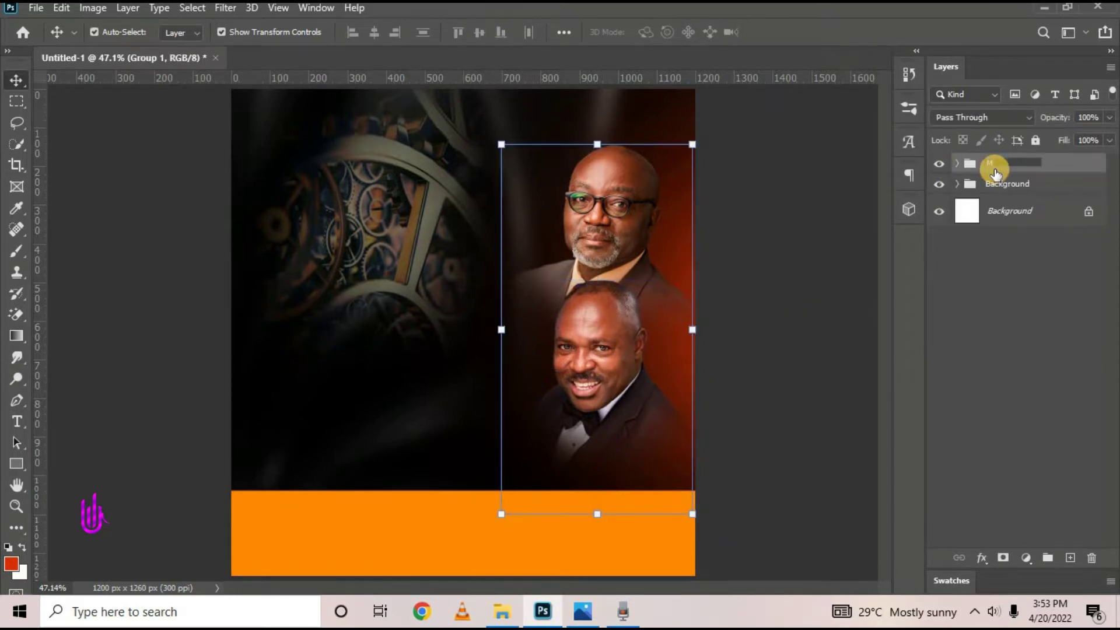
pyautogui.write('MOG')
pyautogui.press('Return')
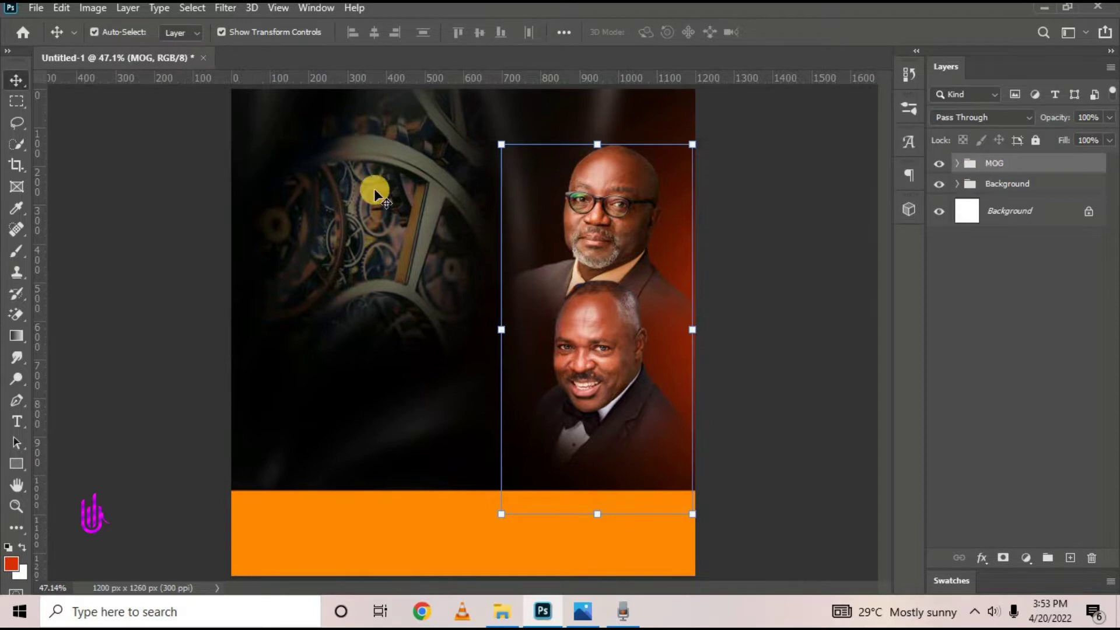
pyautogui.click(546, 341)
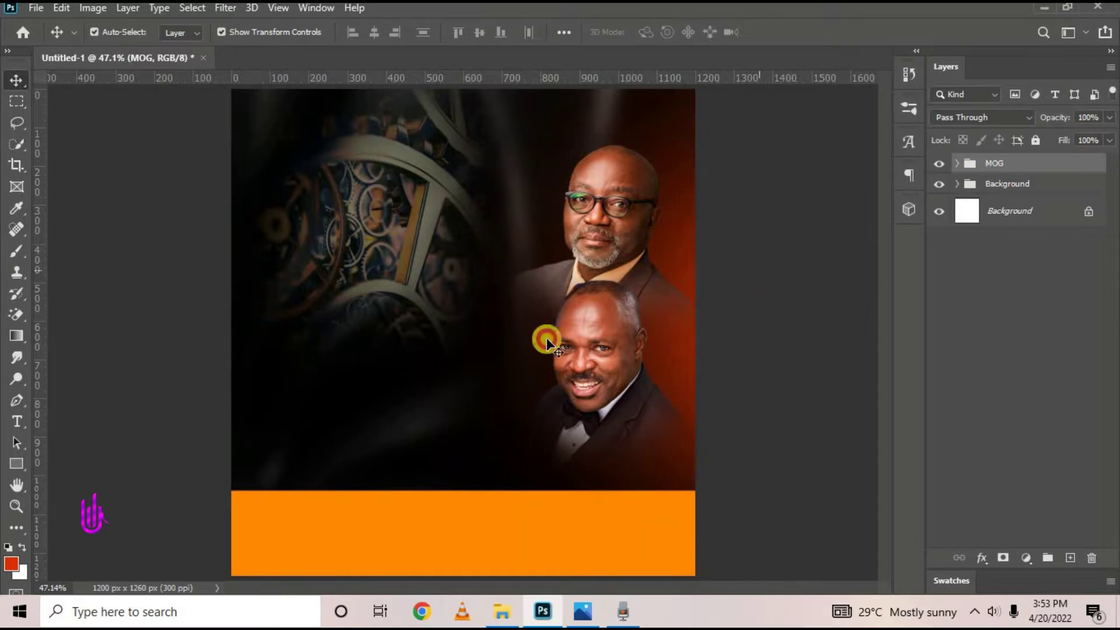
pyautogui.click(621, 215)
pyautogui.click(957, 164)
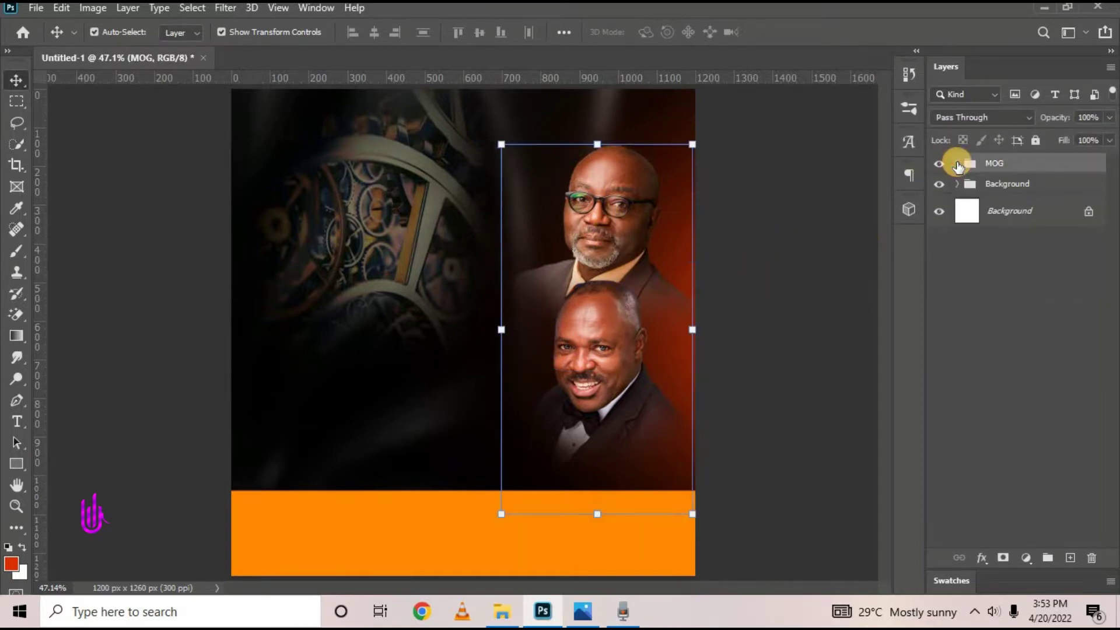
# Draw a 734 px circle with the Ellipse Tool and move it to the flyer's upper left
pyautogui.click(16, 464)
pyautogui.click(71, 495)
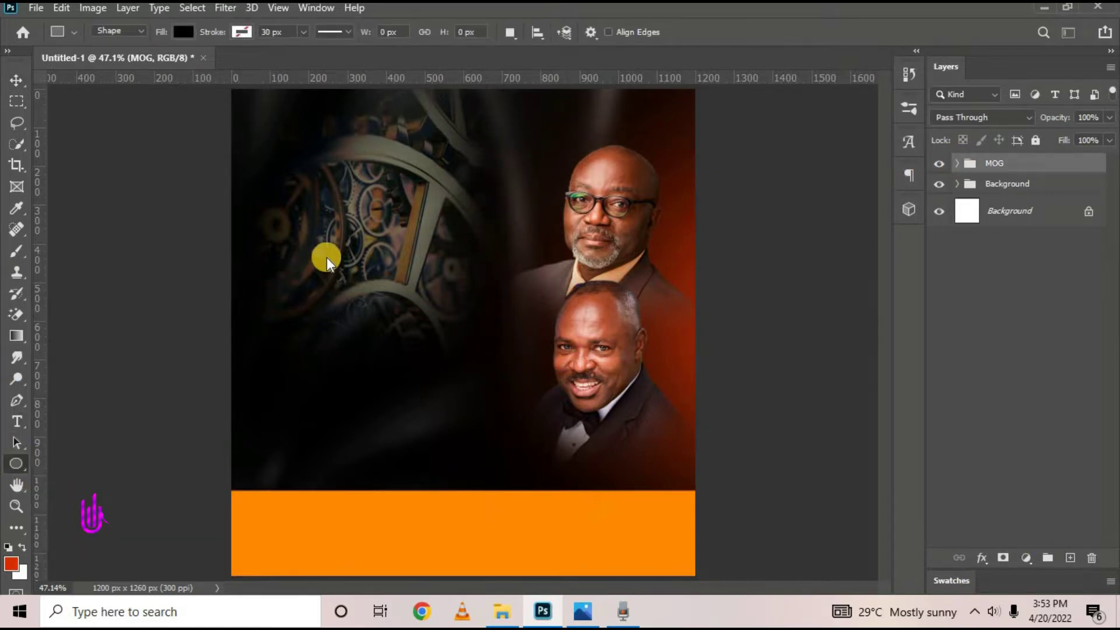
pyautogui.moveTo(299, 172); pyautogui.dragTo(582, 482)
pyautogui.click(17, 80)
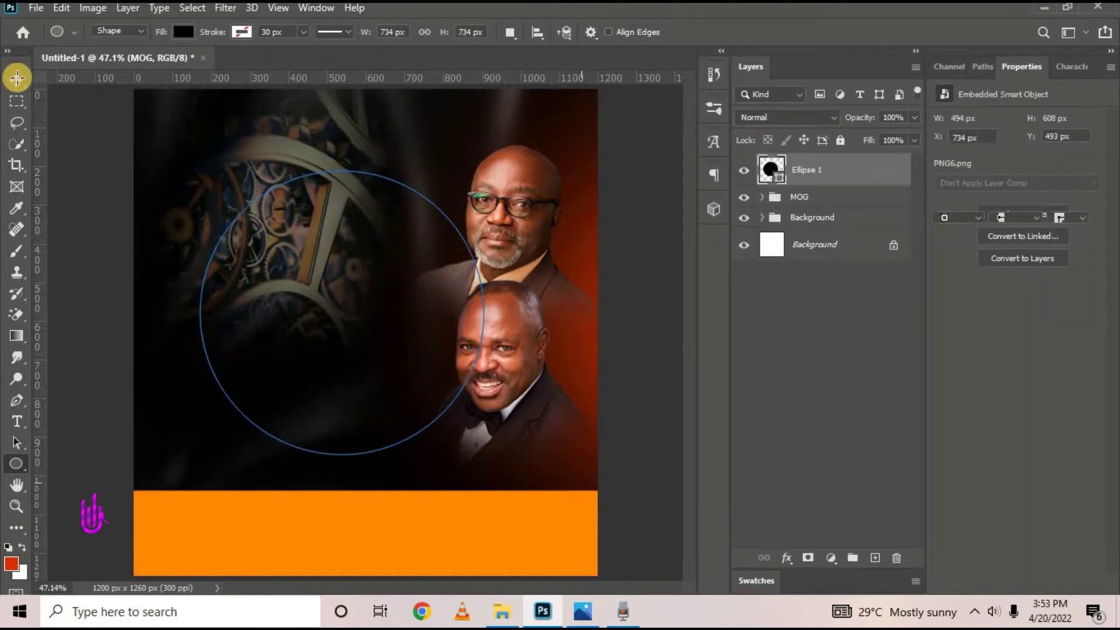
pyautogui.click(101, 153)
pyautogui.click(488, 329)
pyautogui.moveTo(354, 341); pyautogui.dragTo(273, 313)
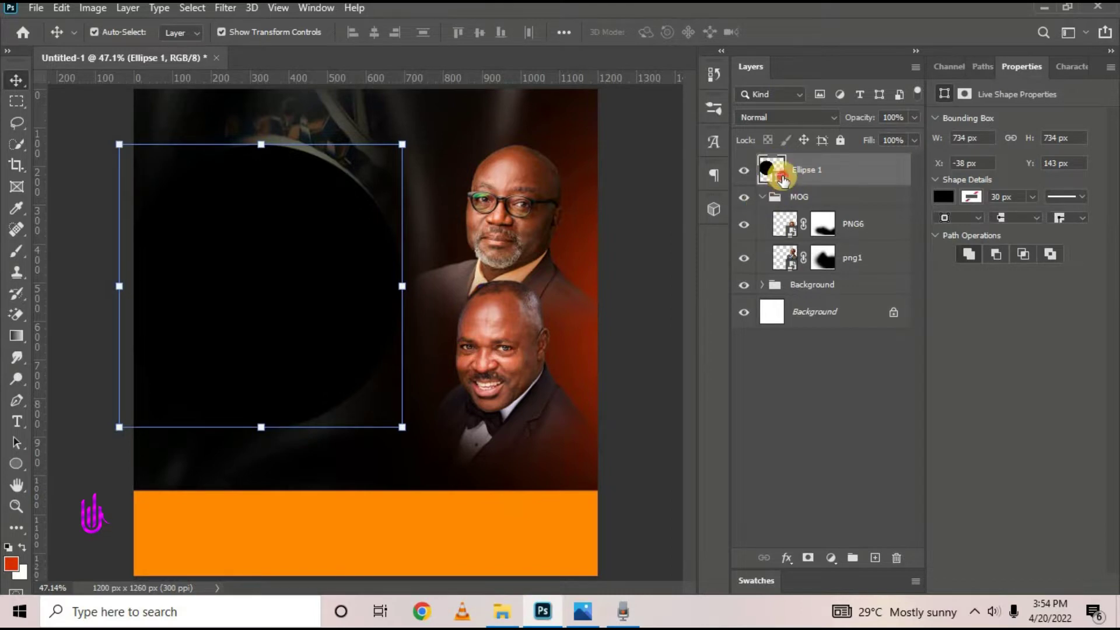
# Fill the circle white, nudge it slightly right and close the shape properties panel
pyautogui.doubleClick(780, 172)
pyautogui.click(689, 205)
pyautogui.click(1057, 198)
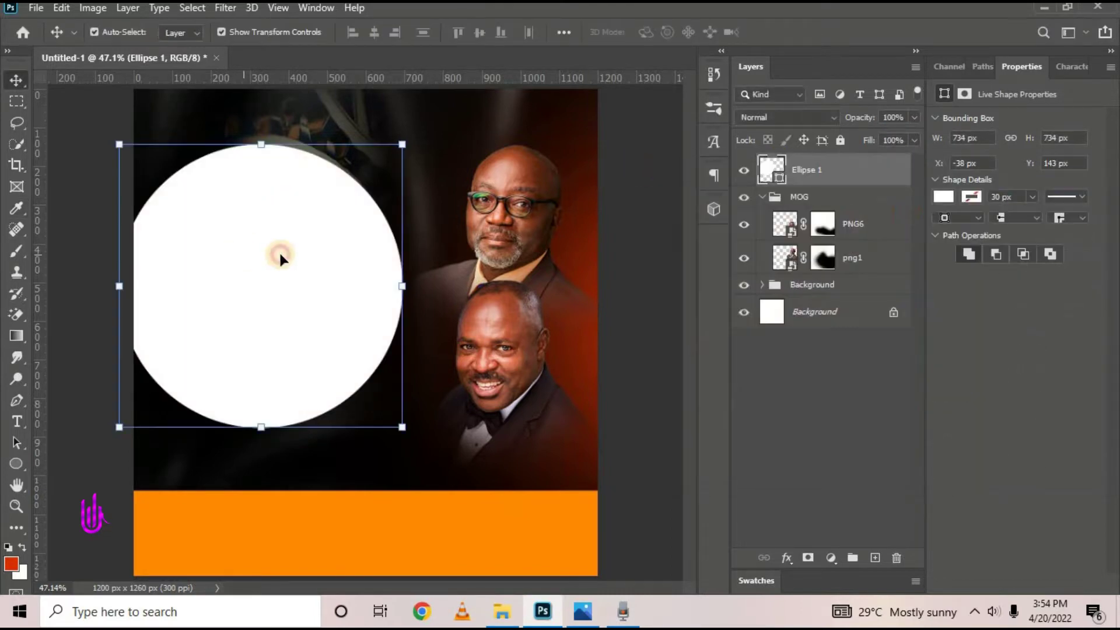
pyautogui.moveTo(280, 257); pyautogui.dragTo(305, 257)
pyautogui.click(1110, 67)
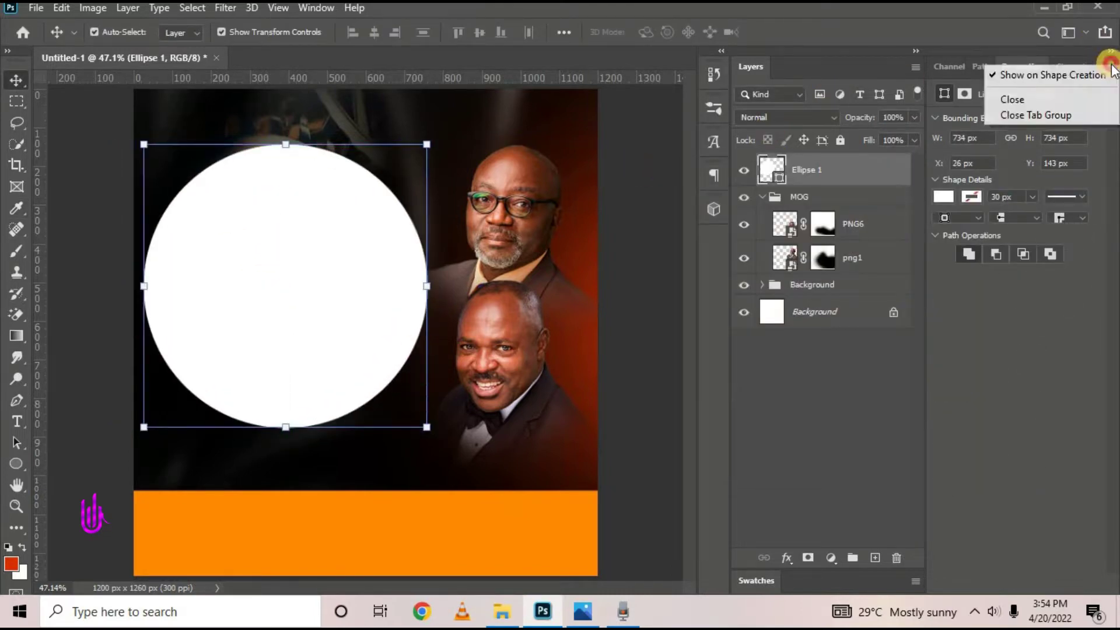
pyautogui.click(1015, 116)
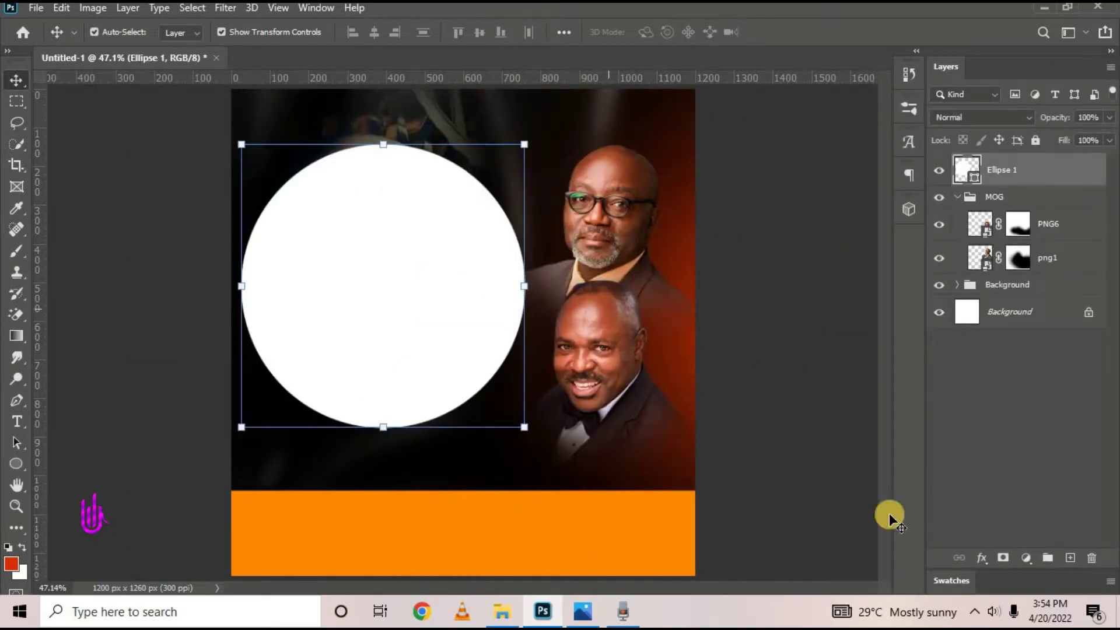
# Change the Ellipse 1 circle's fill colour to black
pyautogui.click(982, 563)
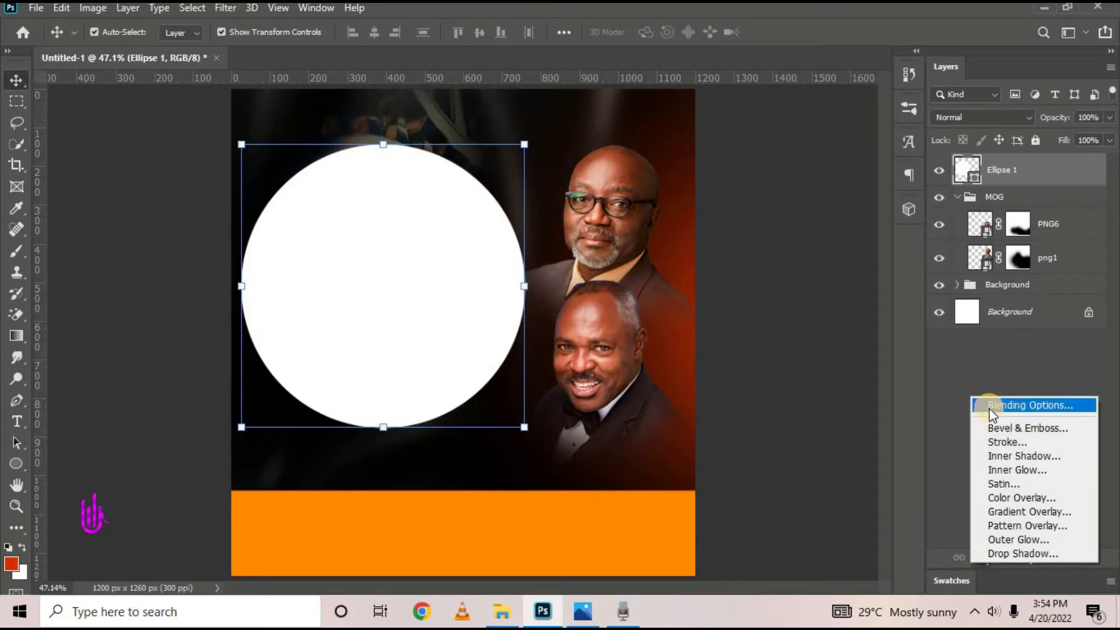
pyautogui.click(988, 590)
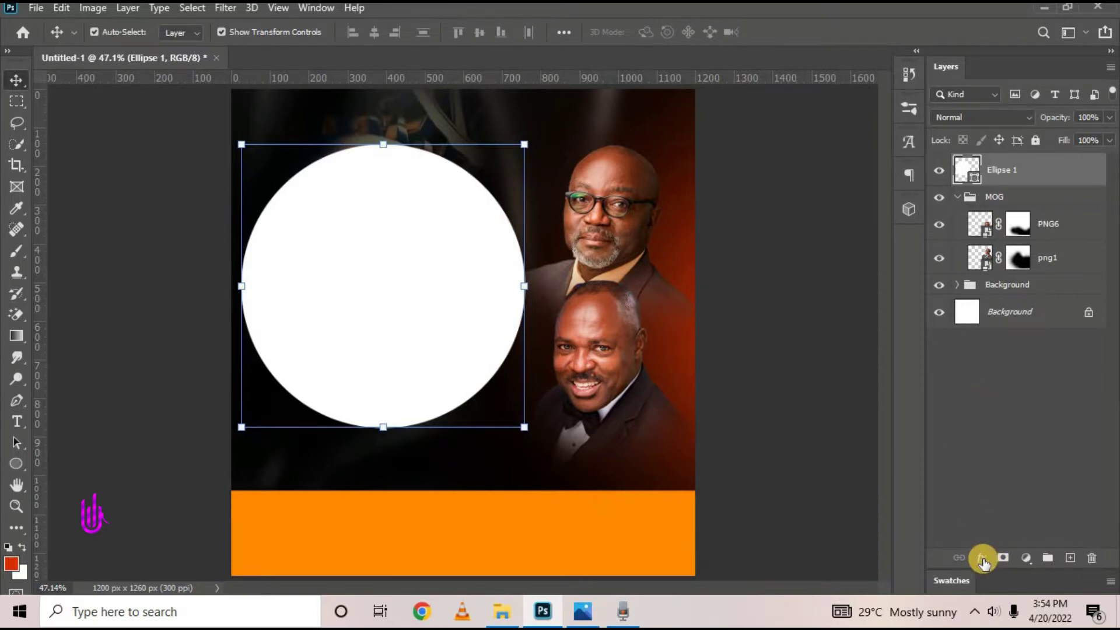
pyautogui.click(982, 562)
pyautogui.click(951, 423)
pyautogui.click(983, 561)
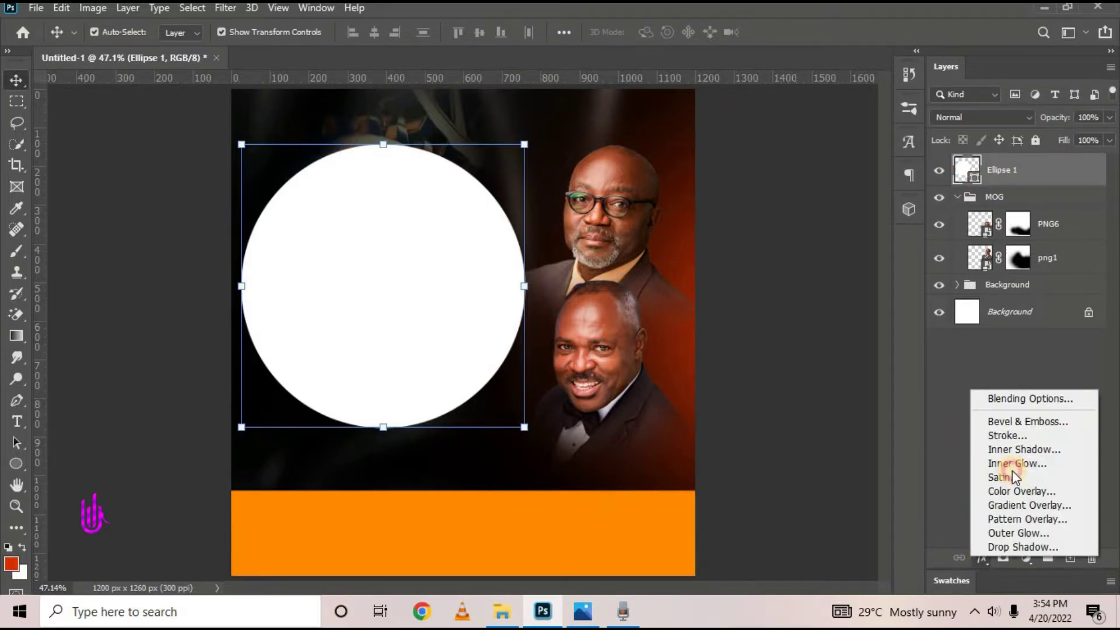
pyautogui.click(1033, 397)
pyautogui.doubleClick(970, 173)
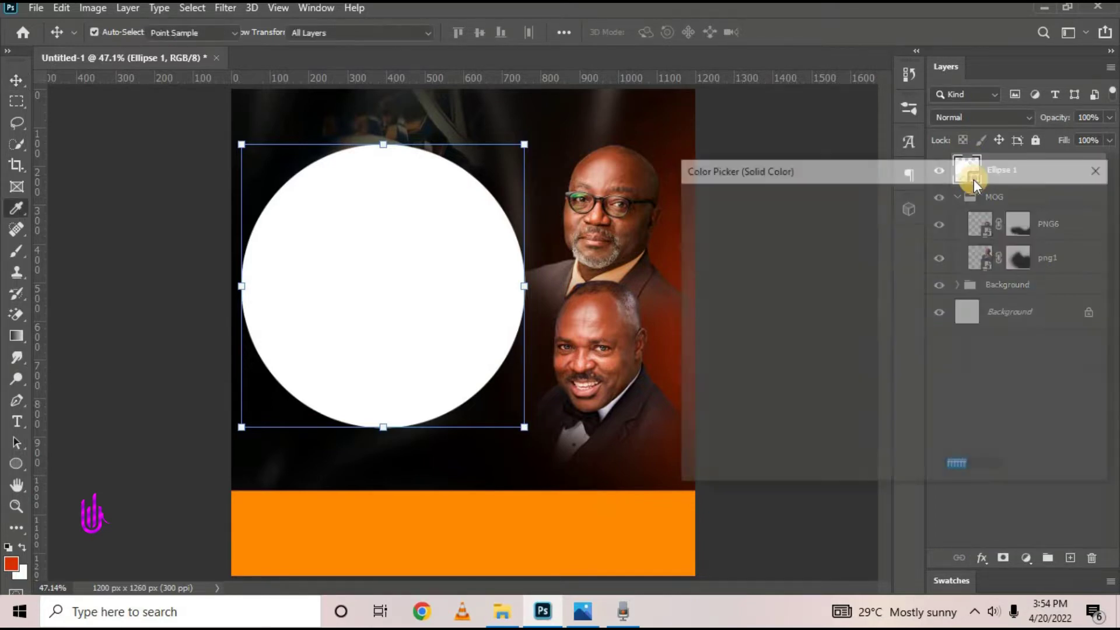
pyautogui.click(893, 415)
pyautogui.click(1056, 201)
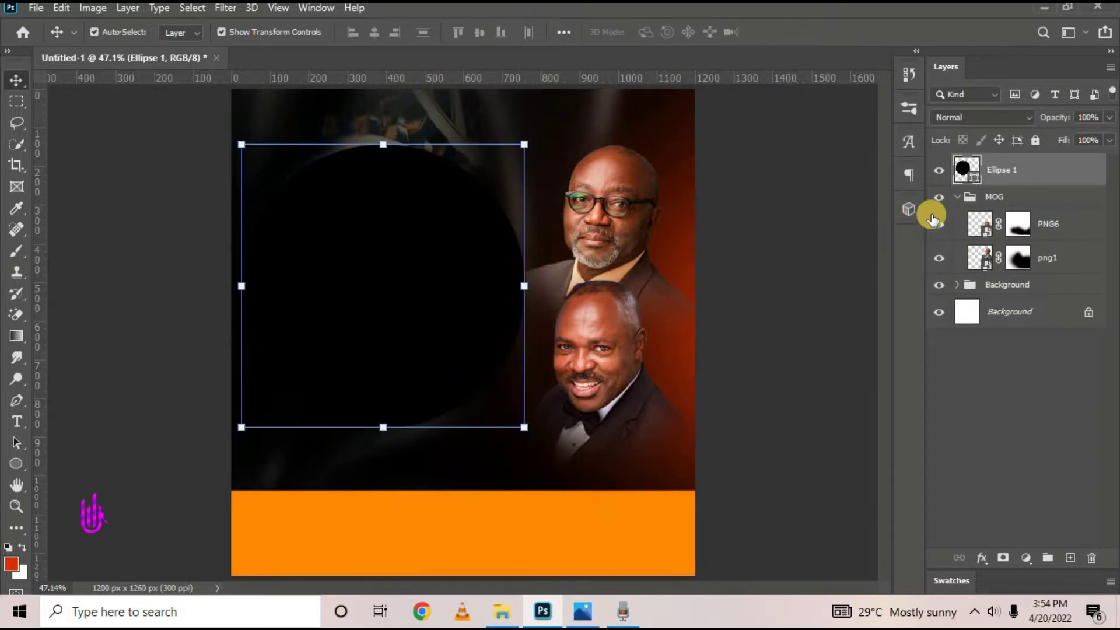
pyautogui.click(983, 554)
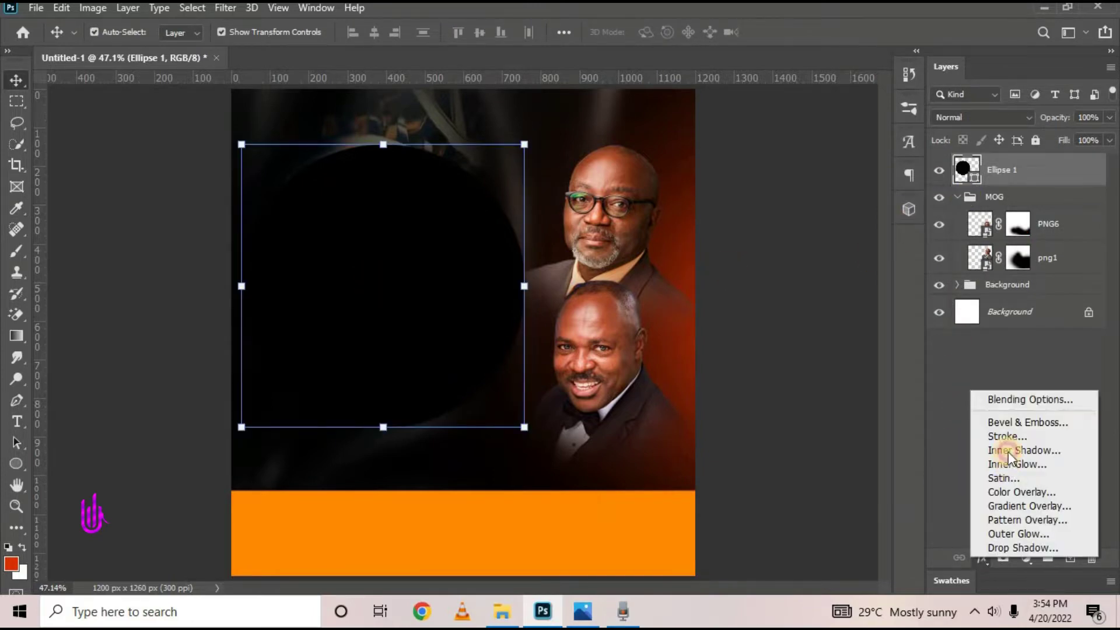
# In Blending Options, enable a 15 px Stroke and Bevel & Emboss, and set the stroke fill to Gradient
pyautogui.click(1013, 396)
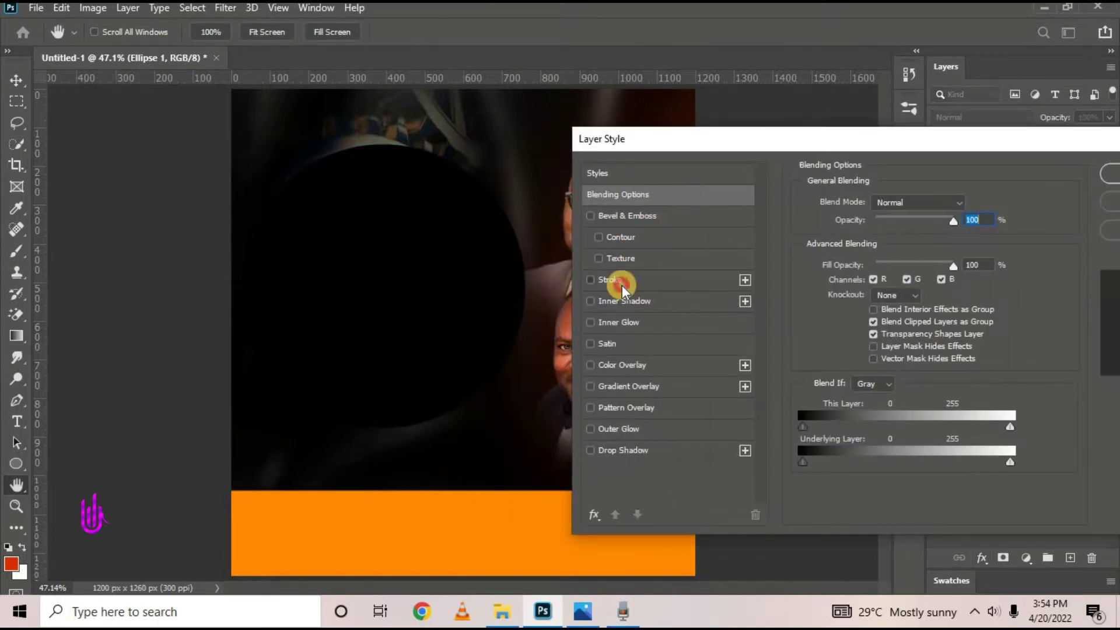
pyautogui.click(622, 286)
pyautogui.doubleClick(962, 202)
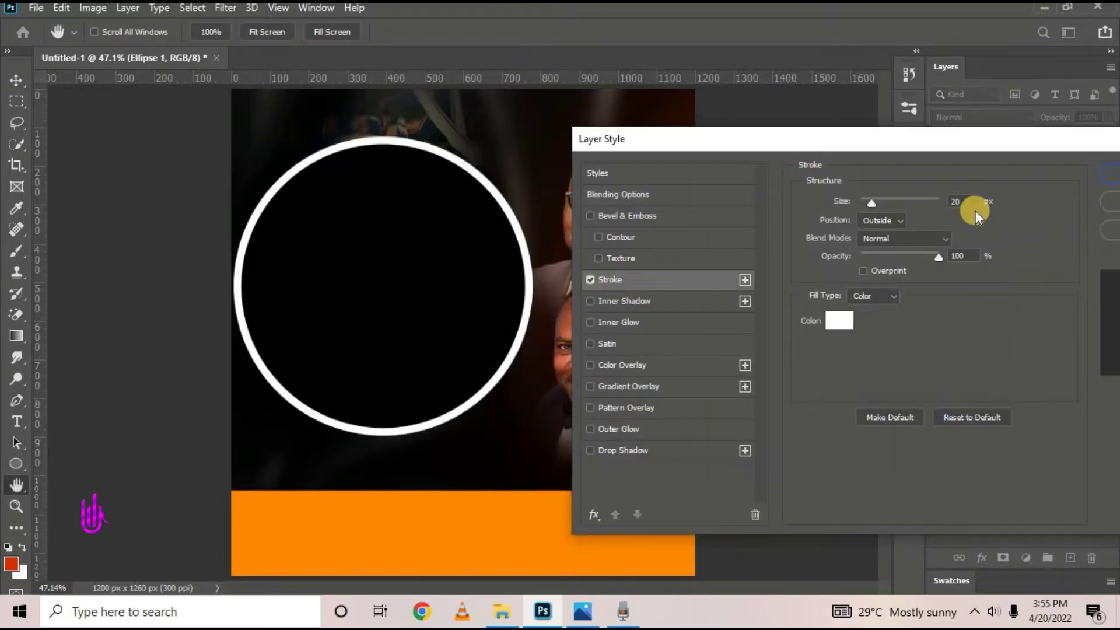
pyautogui.write('15')
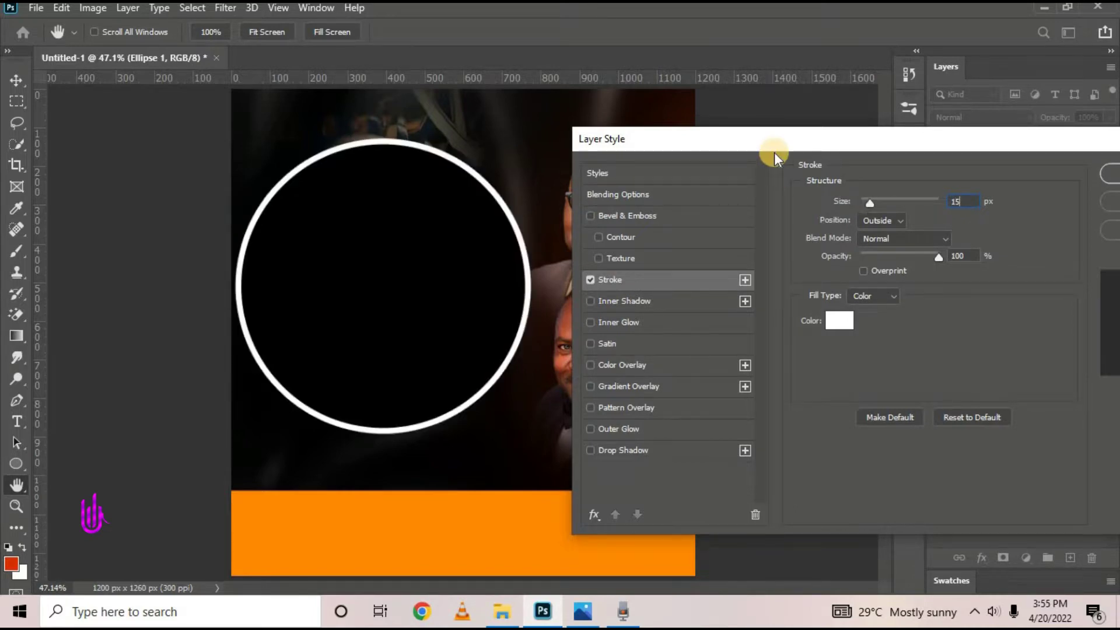
pyautogui.click(653, 215)
pyautogui.moveTo(673, 147); pyautogui.dragTo(616, 58)
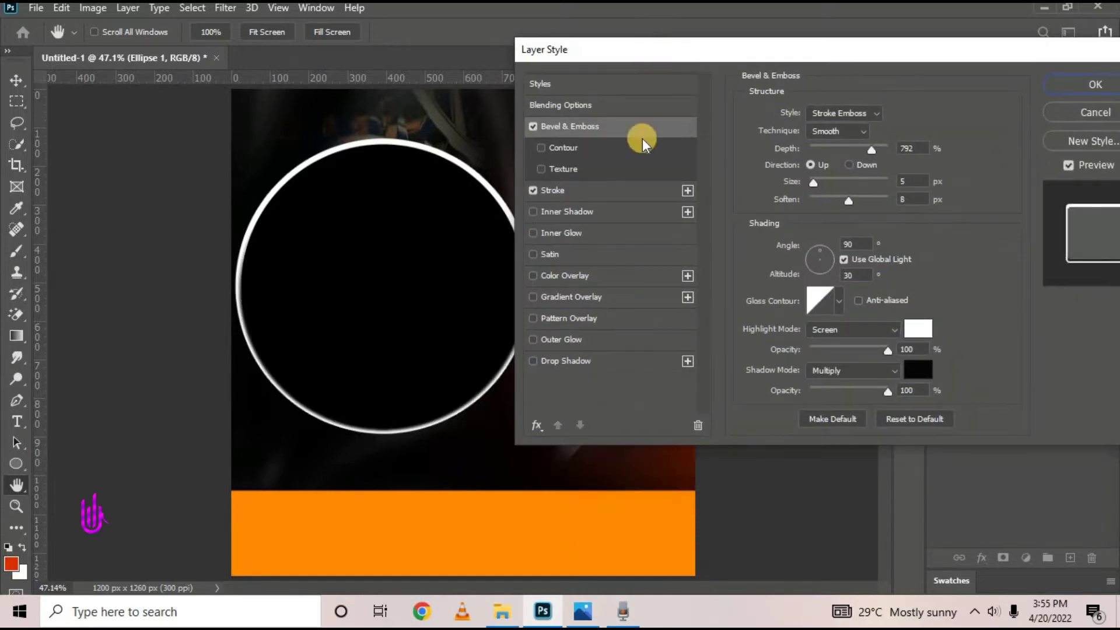
pyautogui.click(580, 191)
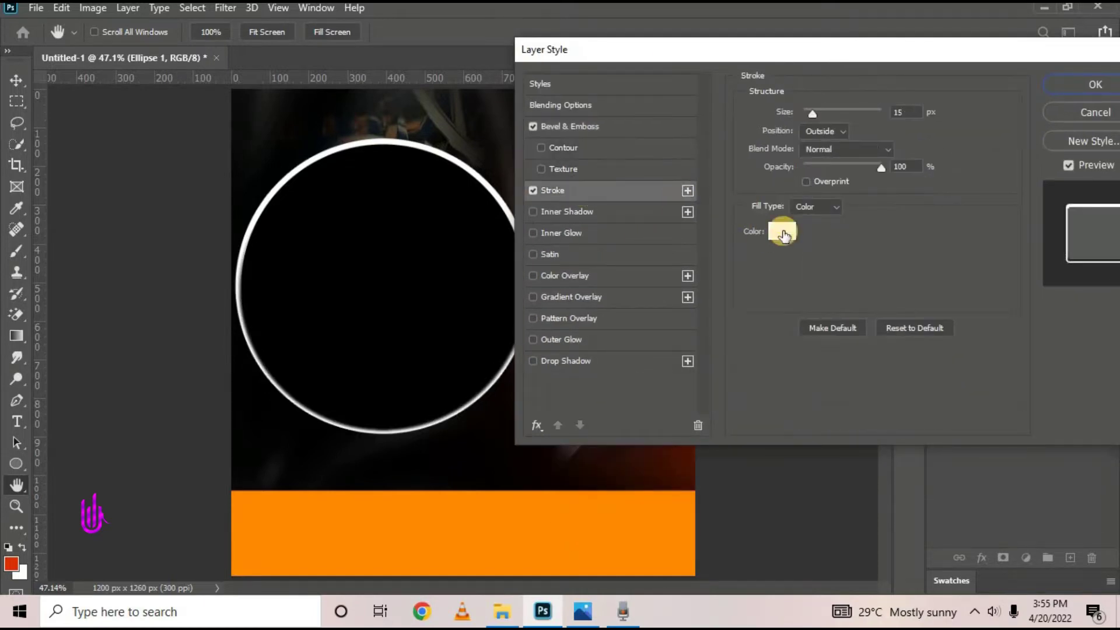
pyautogui.click(837, 208)
pyautogui.click(835, 236)
pyautogui.moveTo(752, 46); pyautogui.dragTo(883, 45)
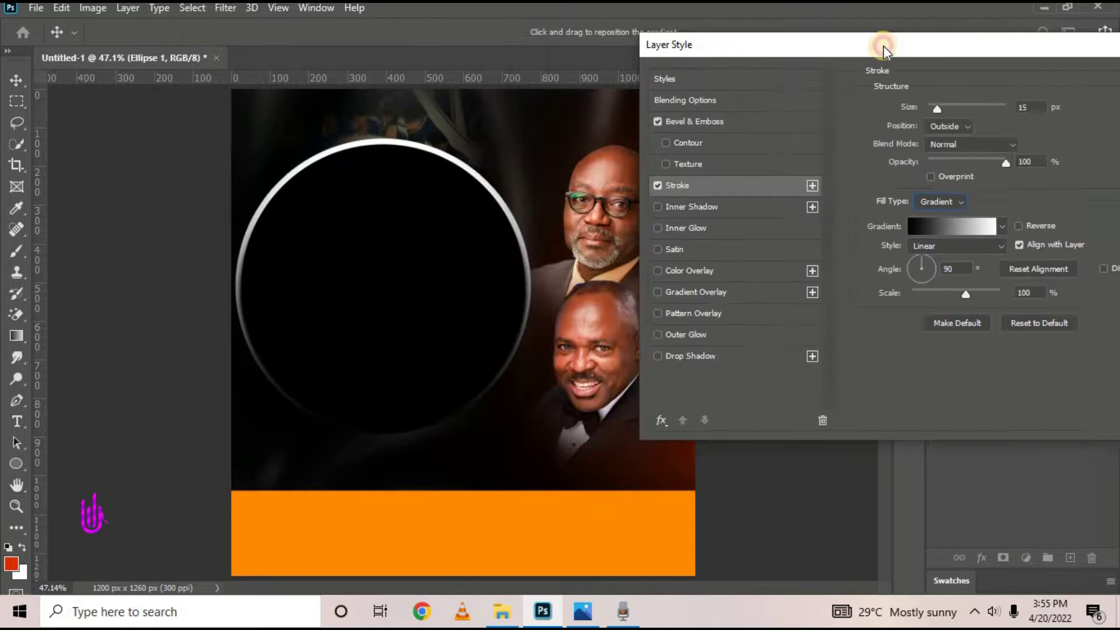
# Make the gradient's left stop the orange sampled from the band and move it to 0%
pyautogui.click(923, 248)
pyautogui.moveTo(696, 473); pyautogui.dragTo(714, 474)
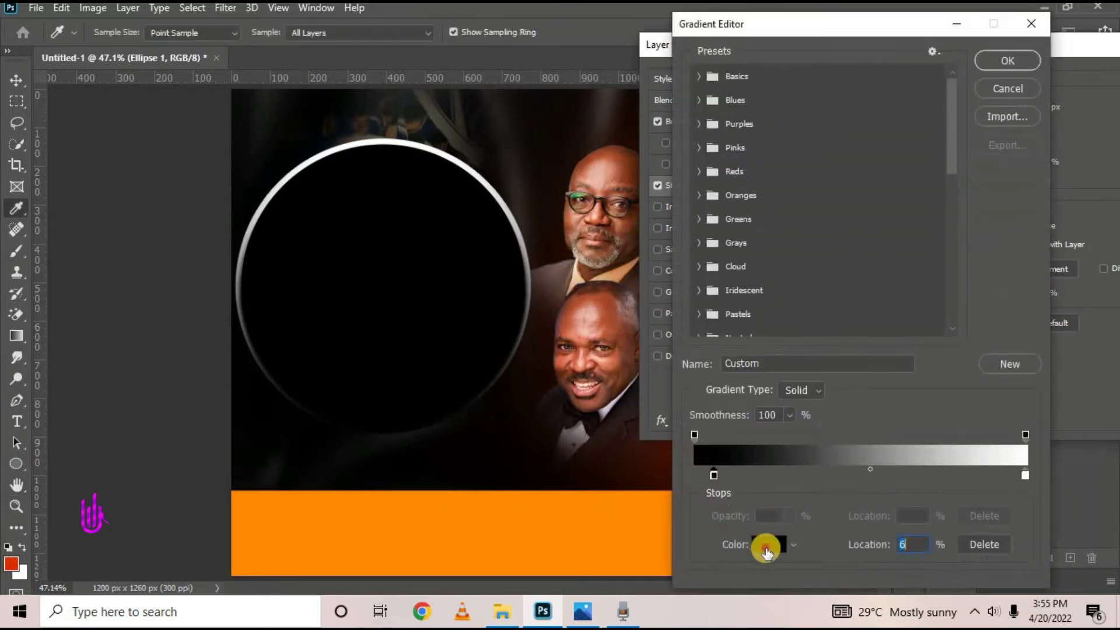
pyautogui.click(765, 544)
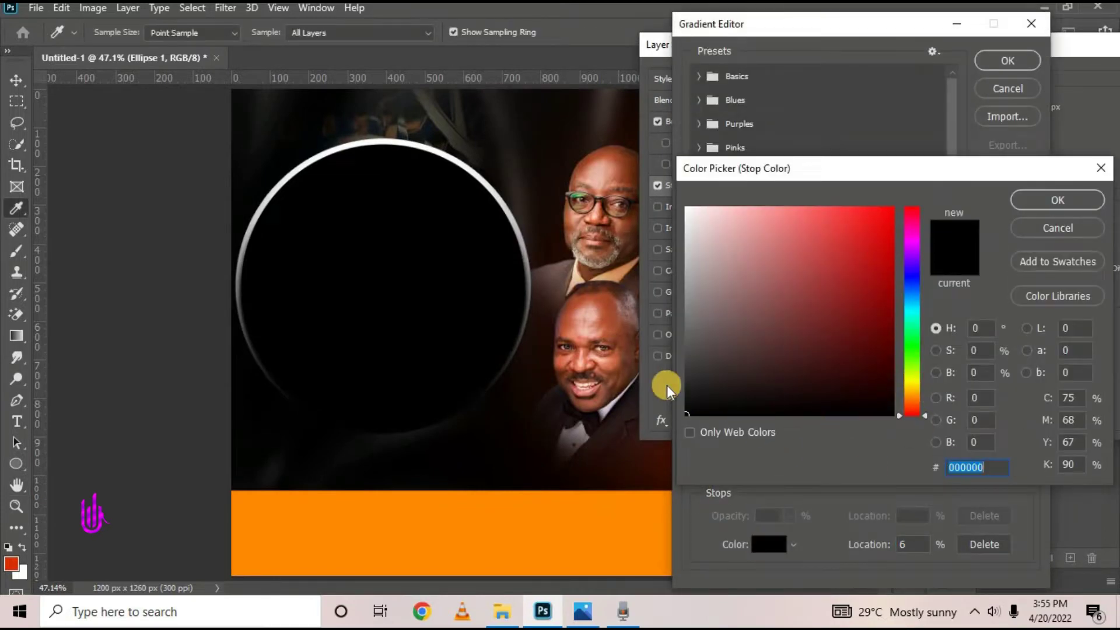
pyautogui.click(450, 550)
pyautogui.click(1020, 199)
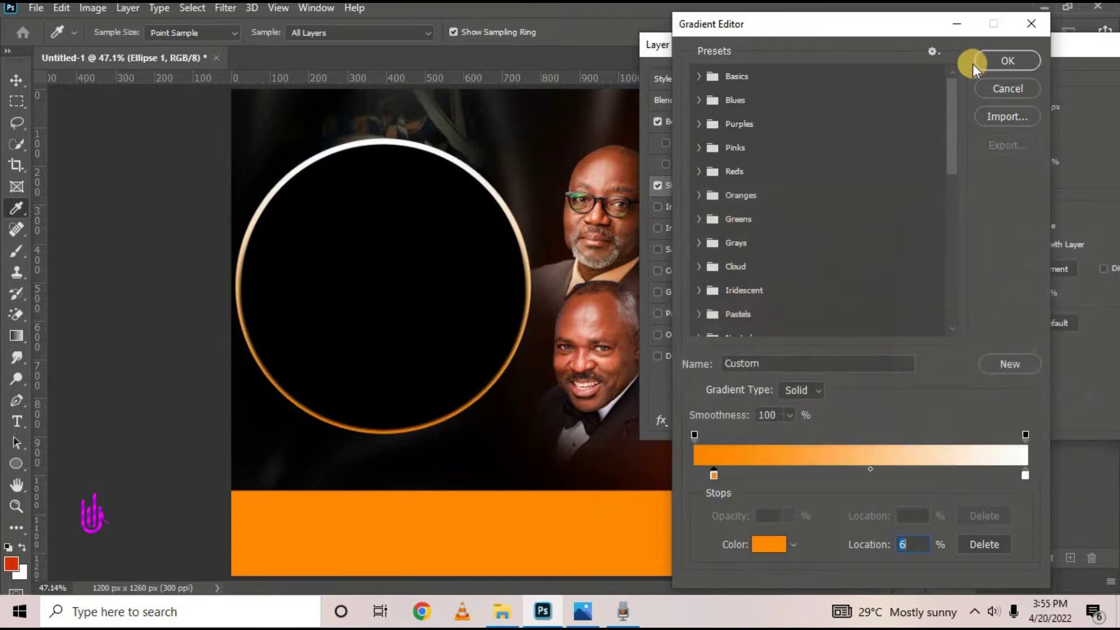
pyautogui.moveTo(714, 474); pyautogui.dragTo(641, 470)
# Set the gradient's right stop to pale yellow ffe98f and accept the gold gradient
pyautogui.click(1025, 475)
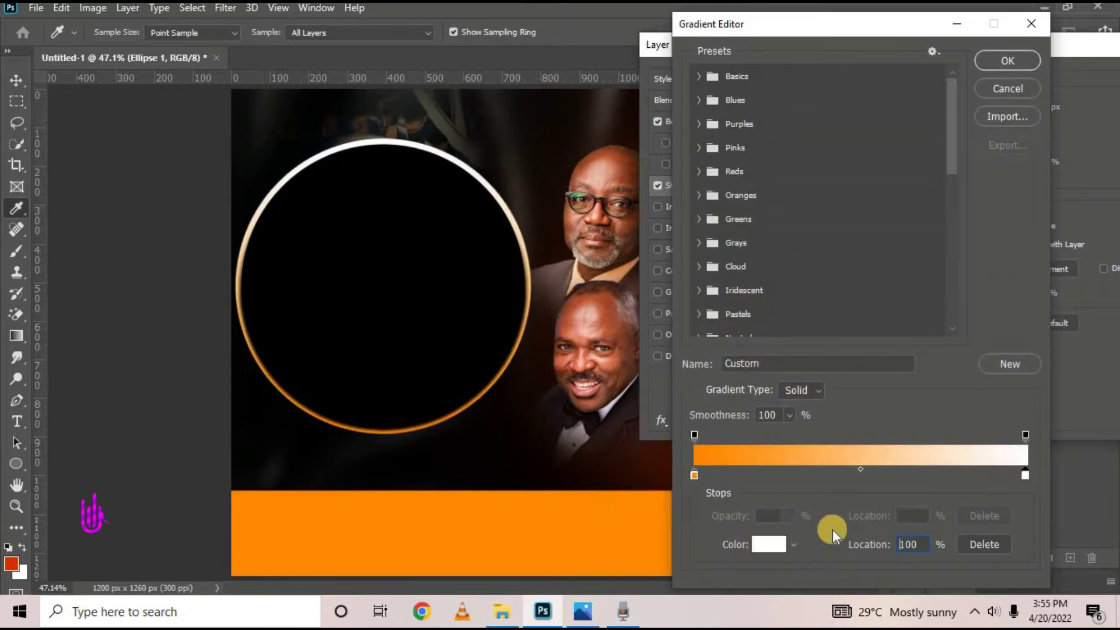
pyautogui.click(769, 545)
pyautogui.click(917, 384)
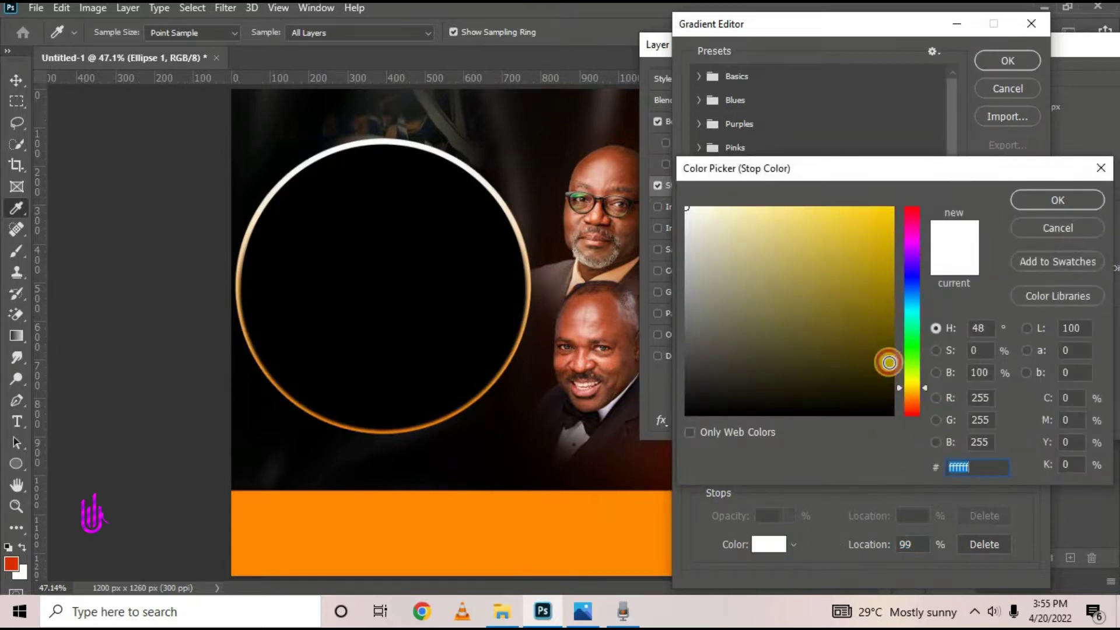
pyautogui.click(777, 207)
pyautogui.click(1070, 199)
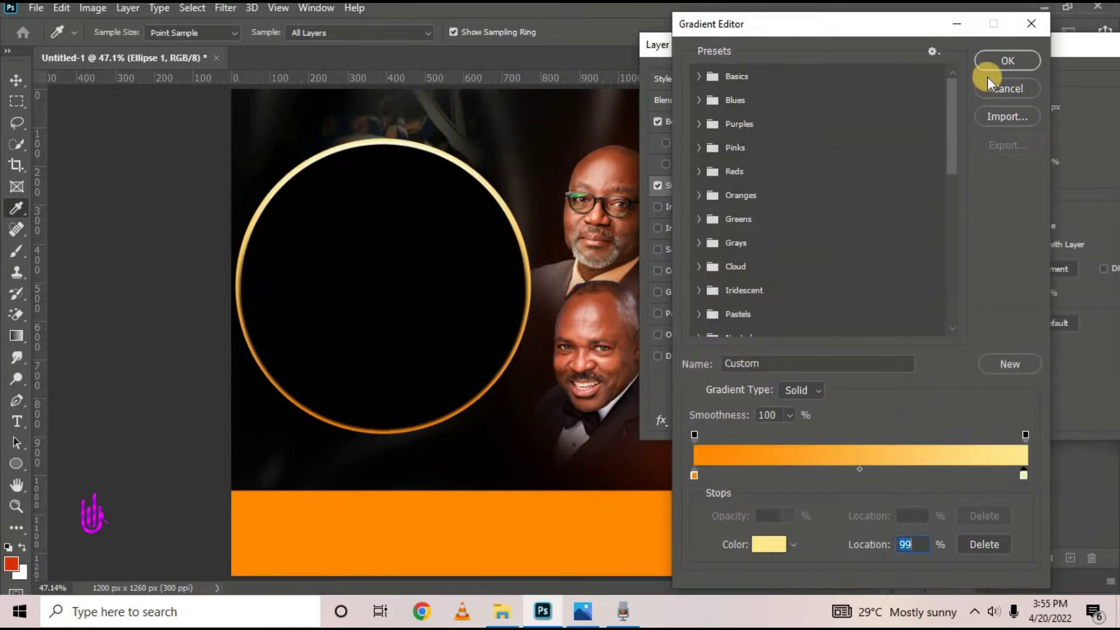
pyautogui.click(1007, 61)
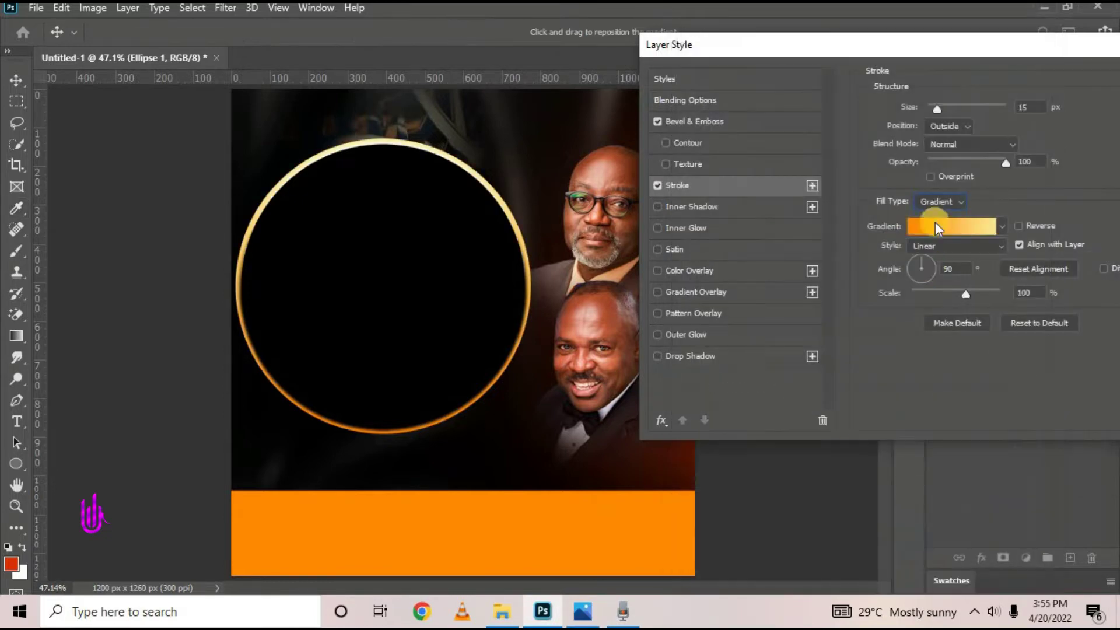
pyautogui.click(710, 120)
# Set the bevel to Outer Bevel style, Chisel Soft technique, direction Down
pyautogui.click(660, 120)
pyautogui.click(661, 120)
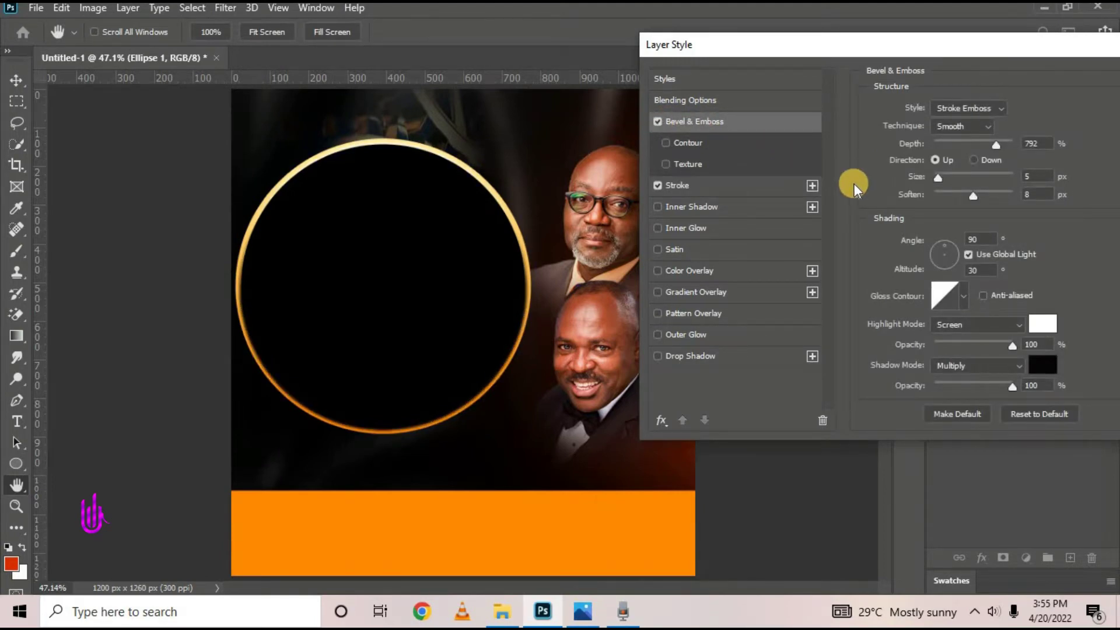
pyautogui.click(966, 107)
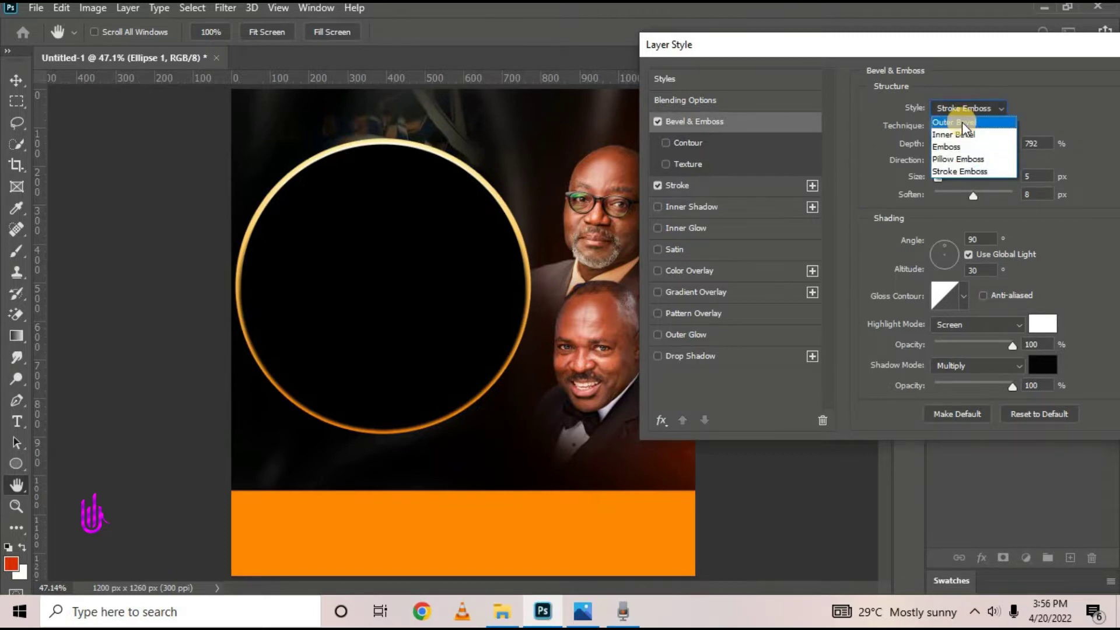
pyautogui.click(961, 122)
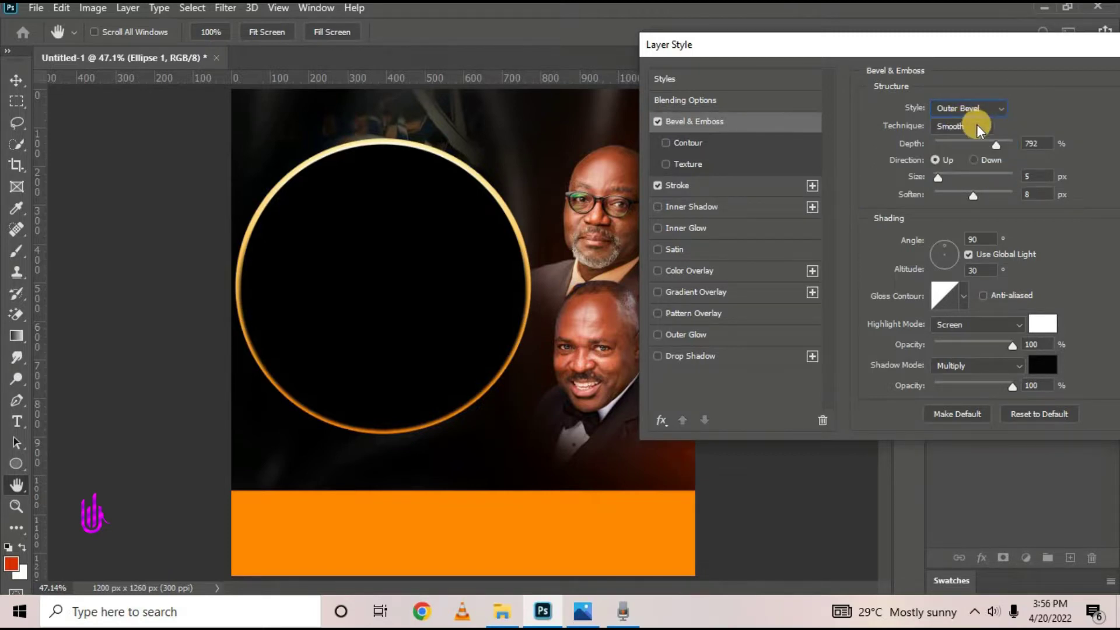
pyautogui.click(977, 125)
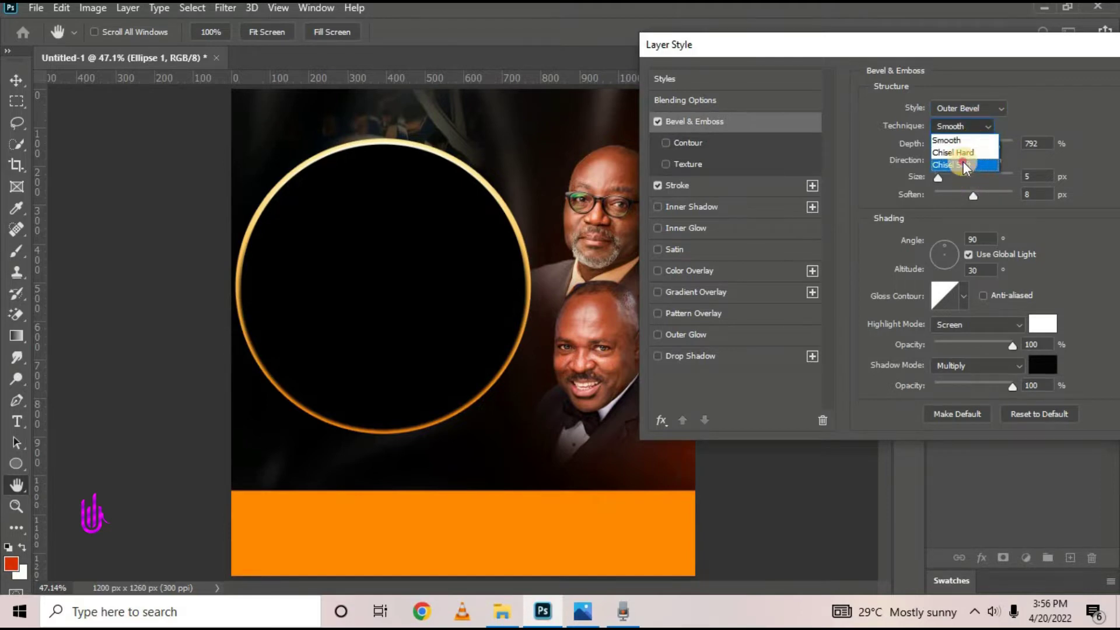
pyautogui.click(963, 165)
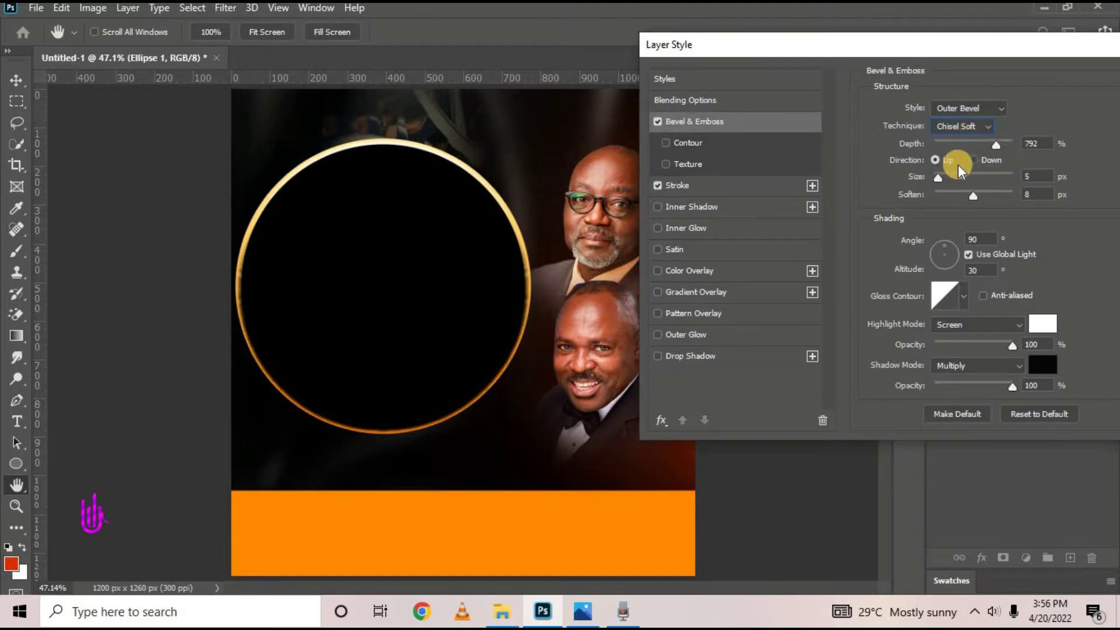
pyautogui.click(977, 162)
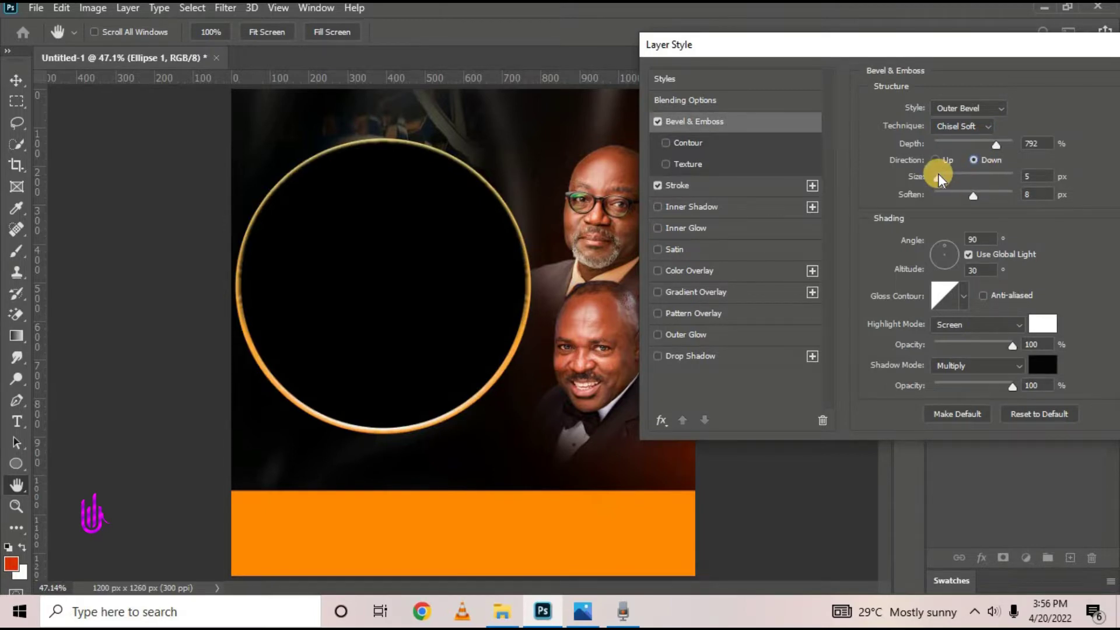
# Adjust the bevel depth, widen the size to 32 px and set Soften to 0
pyautogui.moveTo(1042, 144); pyautogui.dragTo(975, 140)
pyautogui.moveTo(972, 146); pyautogui.dragTo(950, 154)
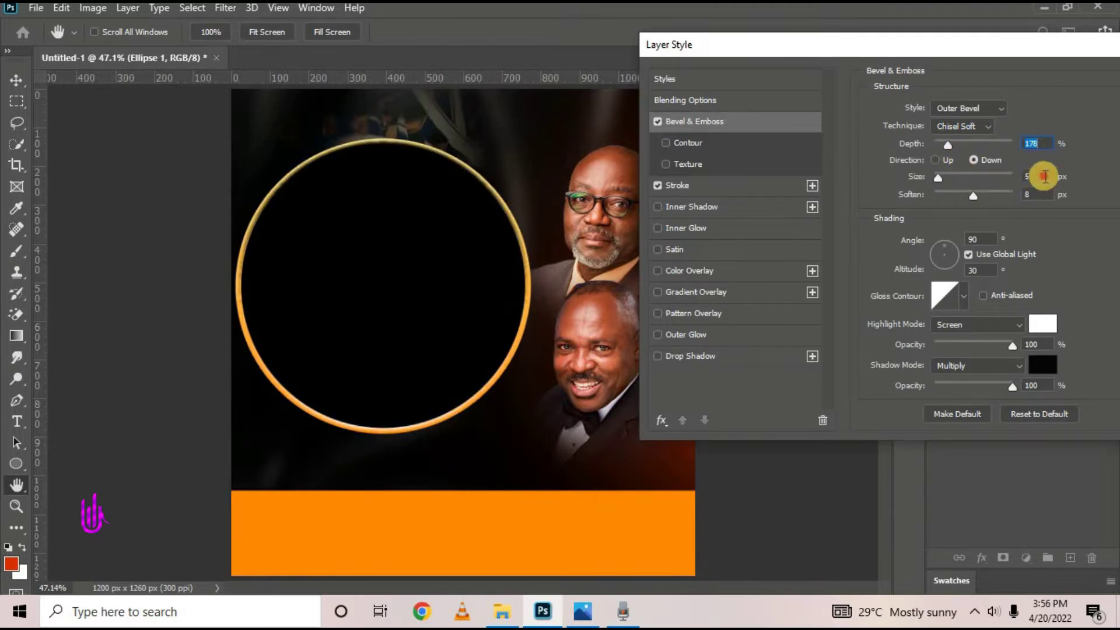
pyautogui.click(905, 185)
pyautogui.moveTo(905, 185); pyautogui.dragTo(912, 193)
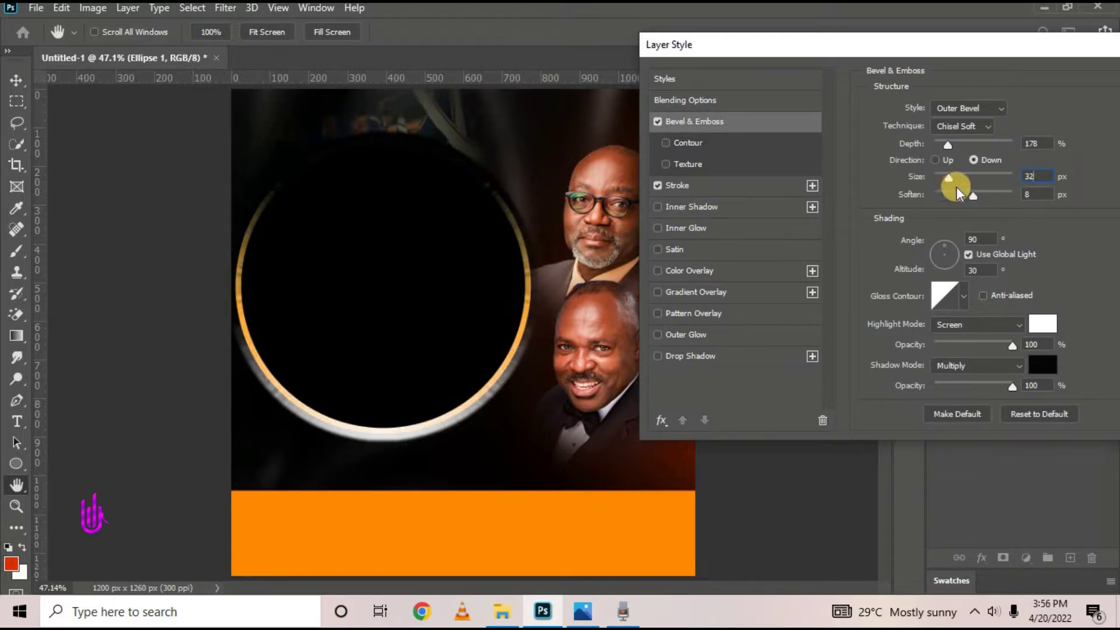
pyautogui.moveTo(910, 197); pyautogui.dragTo(671, 101)
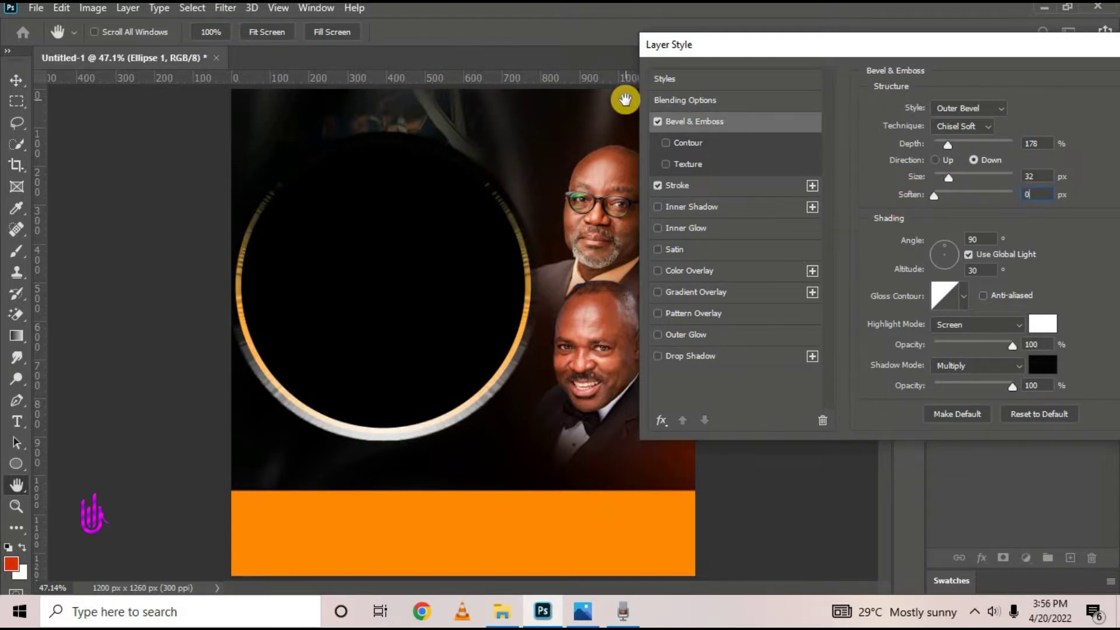
pyautogui.moveTo(838, 53); pyautogui.dragTo(732, 29)
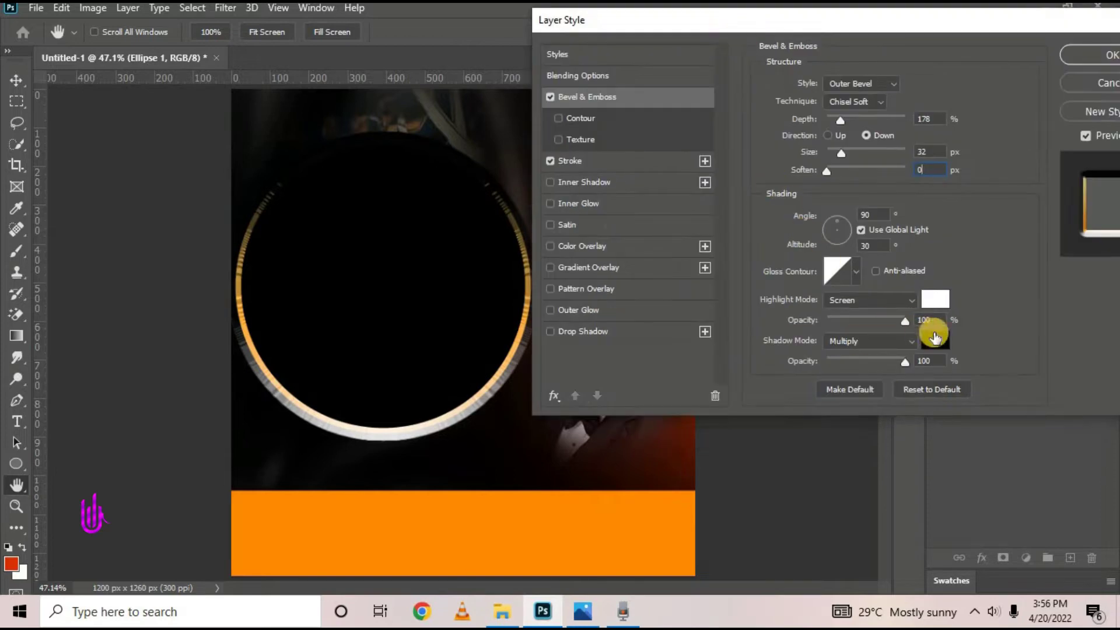
# Set highlight and shadow opacity to 45%, raise depth to 292% and apply the bevel
pyautogui.click(822, 318)
pyautogui.write('45')
pyautogui.moveTo(931, 364); pyautogui.dragTo(774, 309)
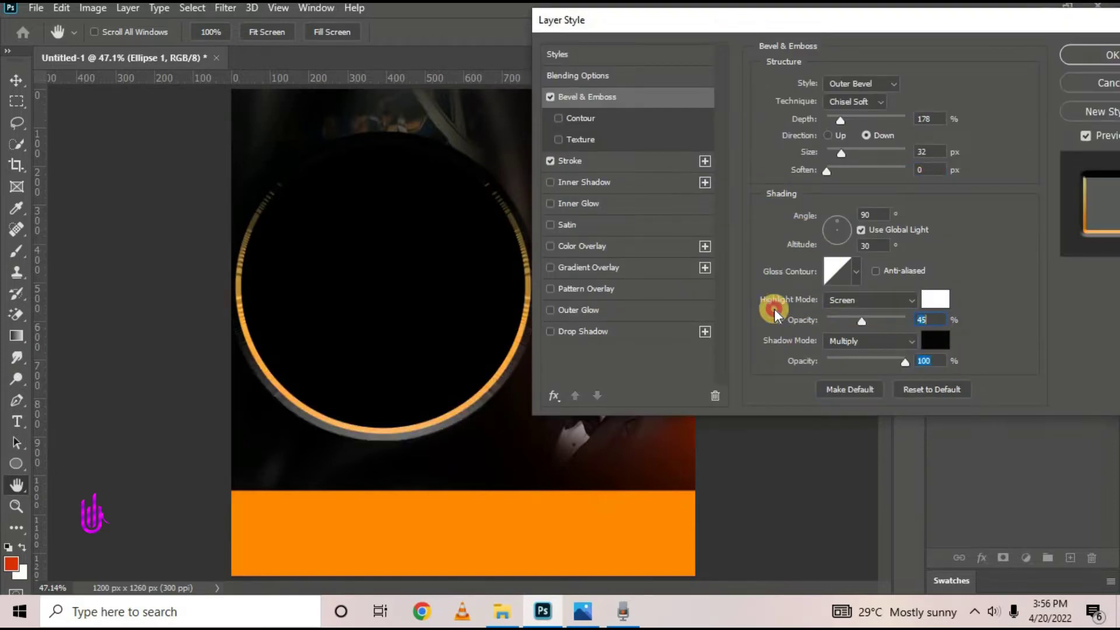
pyautogui.write('45')
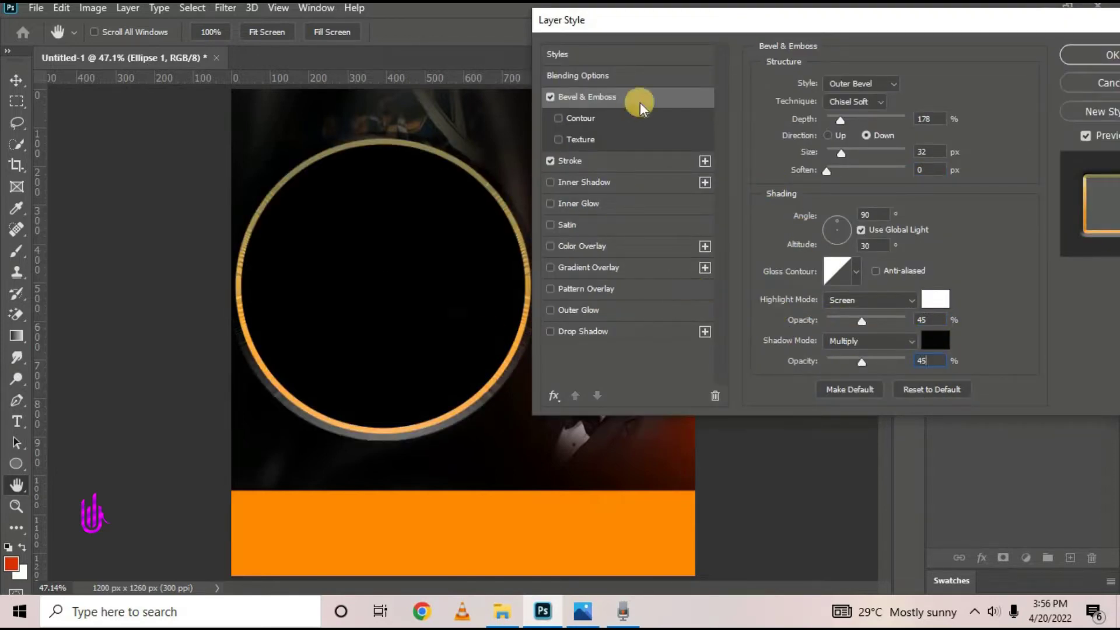
pyautogui.moveTo(704, 40); pyautogui.dragTo(888, 78)
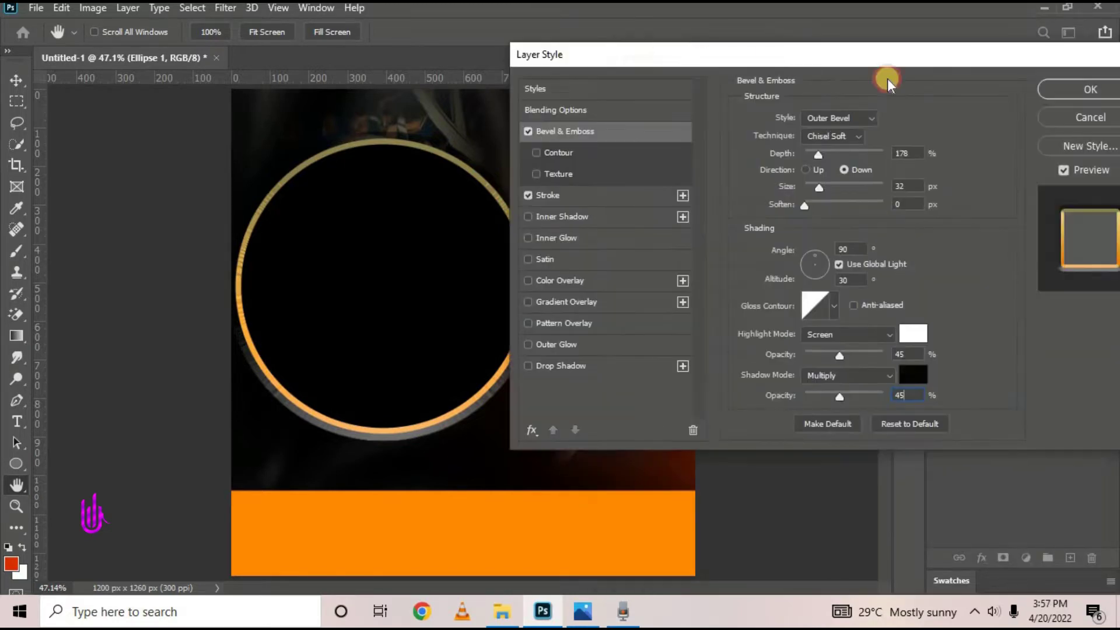
pyautogui.moveTo(821, 152)
pyautogui.mouseDown()
pyautogui.moveTo(849, 152)
pyautogui.moveTo(817, 150)
pyautogui.moveTo(840, 156)
pyautogui.moveTo(829, 159)
pyautogui.mouseUp()
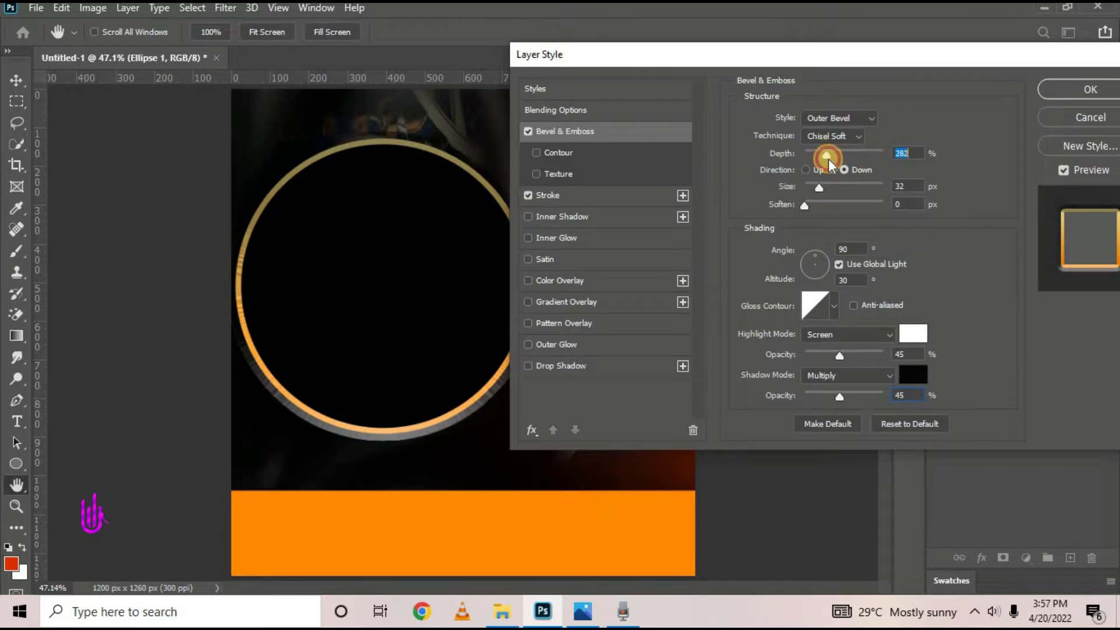
pyautogui.moveTo(810, 50); pyautogui.dragTo(849, 68)
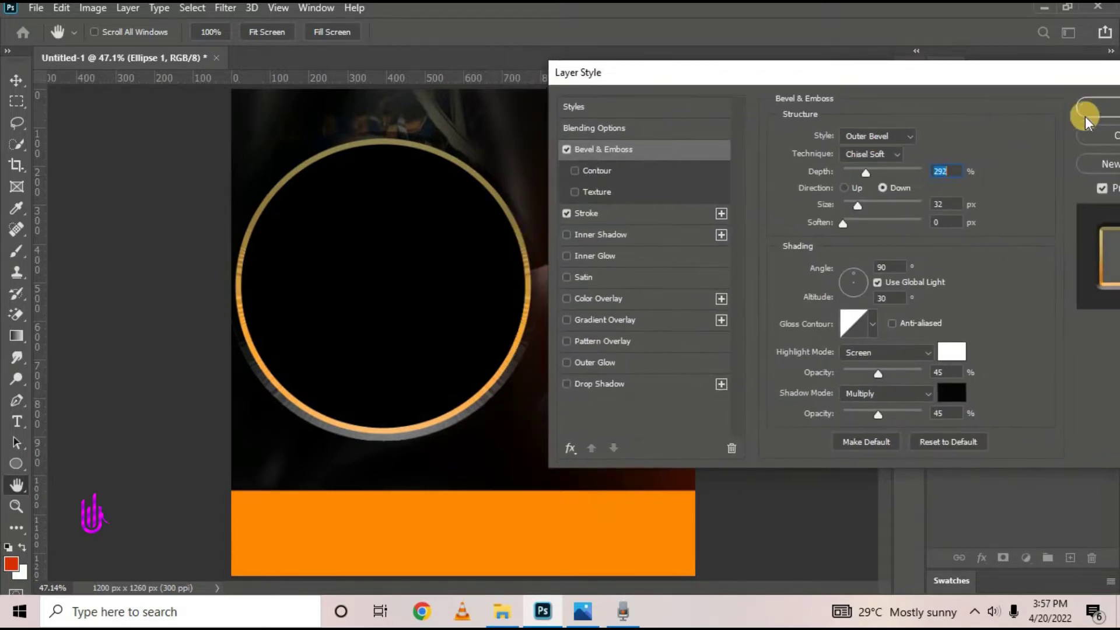
pyautogui.moveTo(1080, 105); pyautogui.dragTo(859, 139)
pyautogui.click(877, 146)
# Shift Ellipse 1 slightly right toward the portraits and lower its Fill to 80%
pyautogui.press('v')
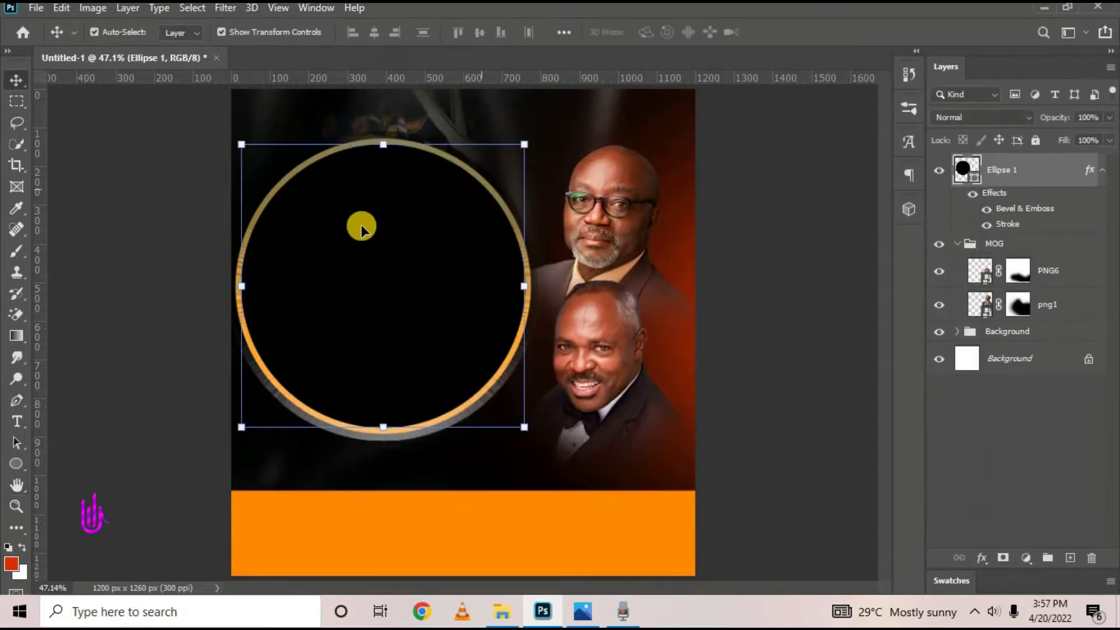
pyautogui.moveTo(430, 260); pyautogui.dragTo(404, 261)
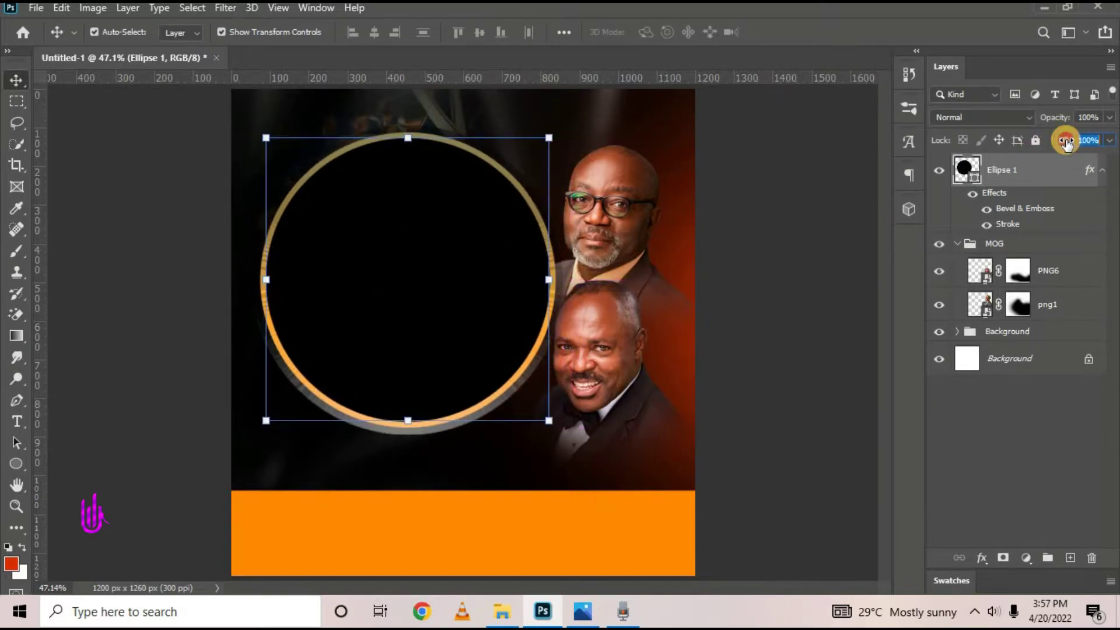
pyautogui.moveTo(1066, 142)
pyautogui.mouseDown()
pyautogui.moveTo(1028, 153)
pyautogui.moveTo(1050, 153)
pyautogui.mouseUp()
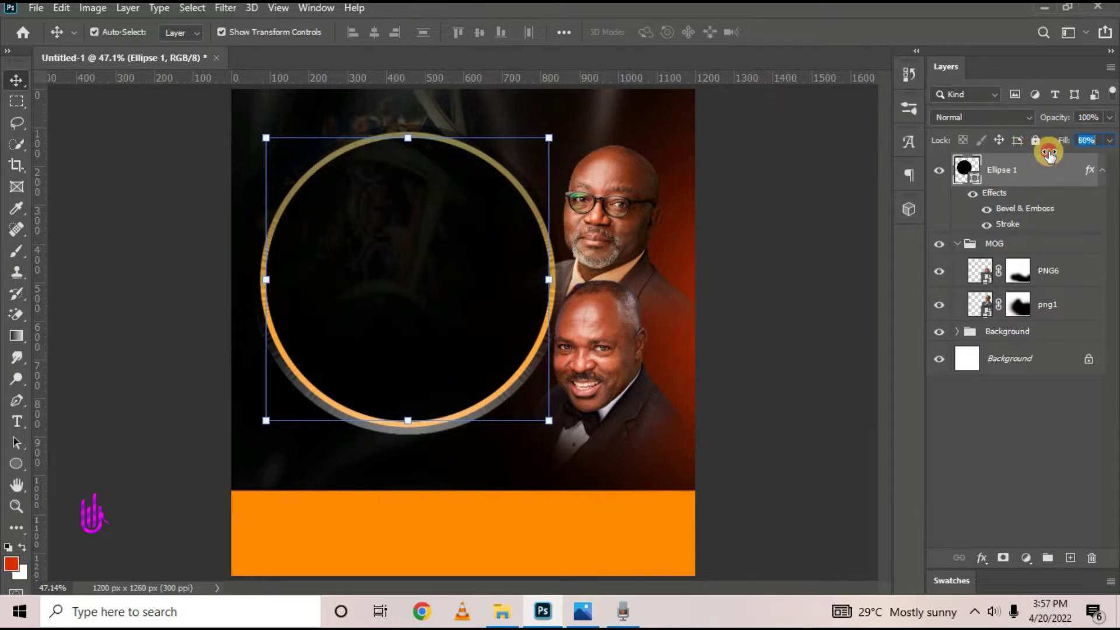
pyautogui.click(1034, 180)
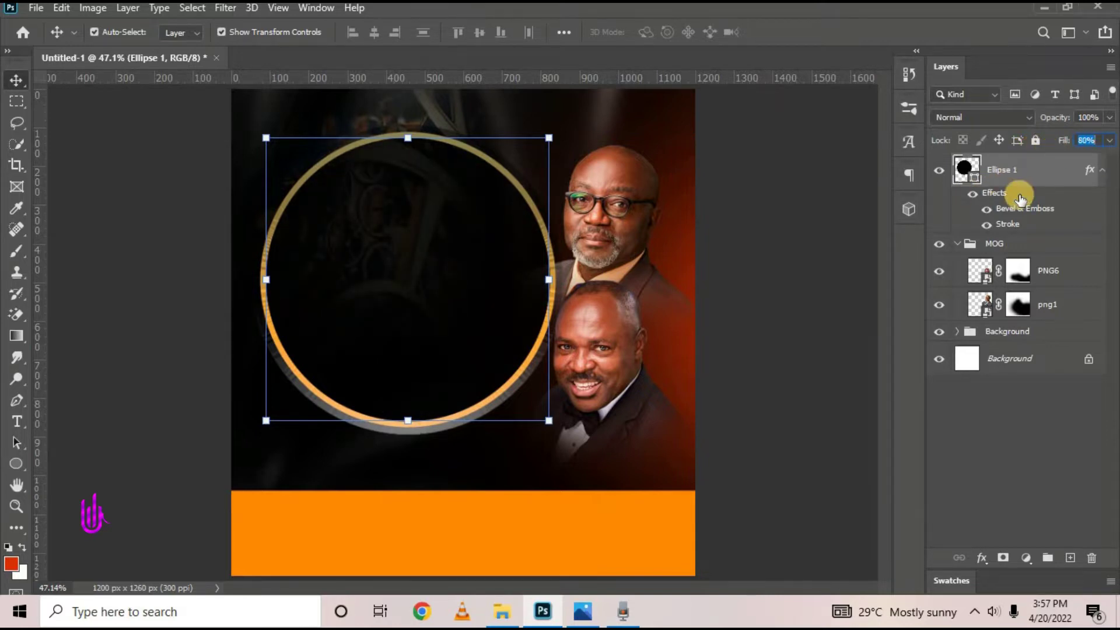
pyautogui.click(982, 558)
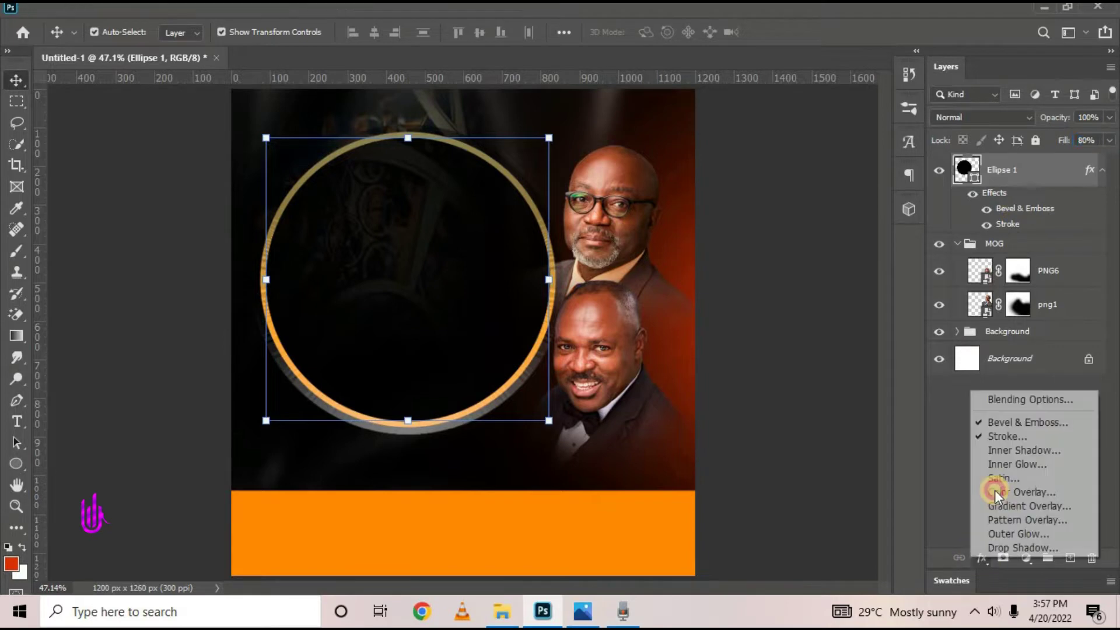
# Add an Inner Shadow to the ring with a dark brown shadow colour
pyautogui.click(996, 399)
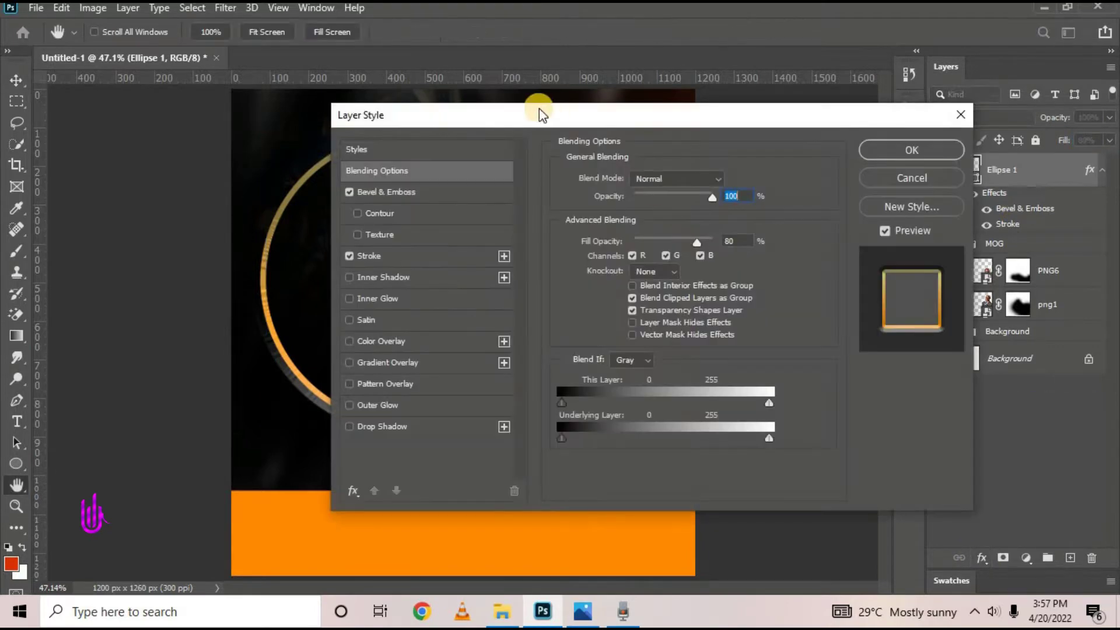
pyautogui.moveTo(538, 110); pyautogui.dragTo(736, 117)
pyautogui.click(641, 278)
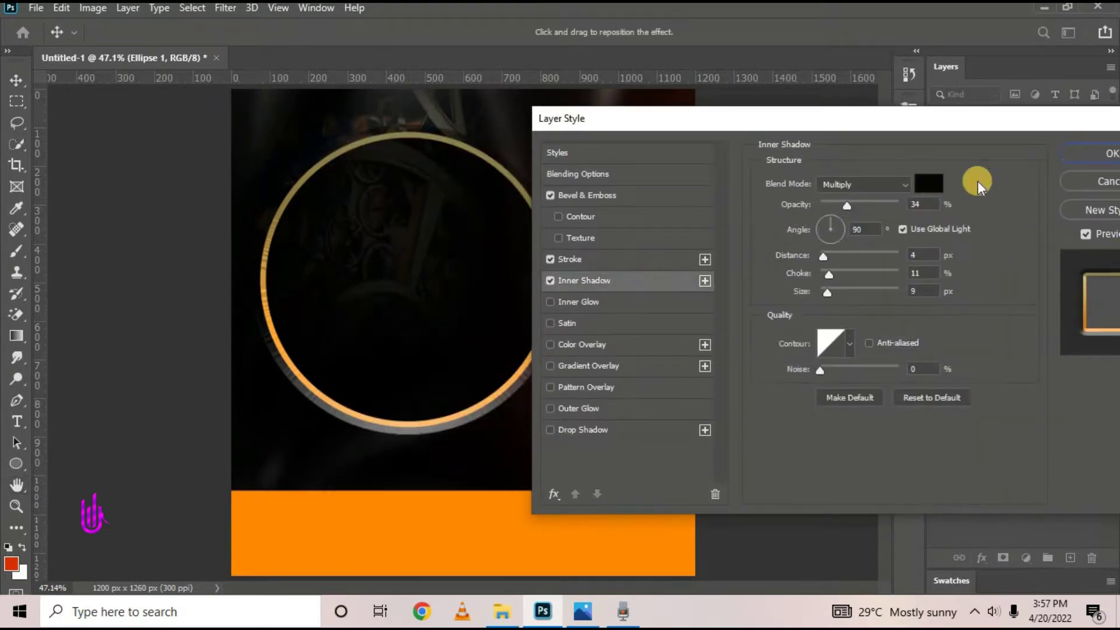
pyautogui.click(930, 185)
pyautogui.click(911, 395)
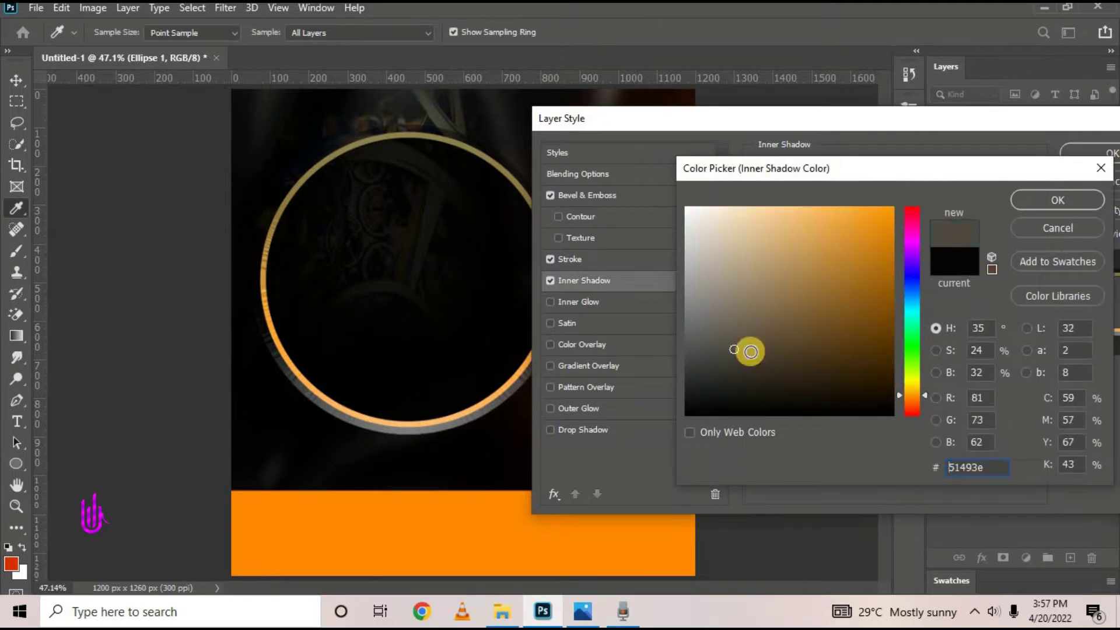
pyautogui.click(735, 372)
pyautogui.click(1055, 201)
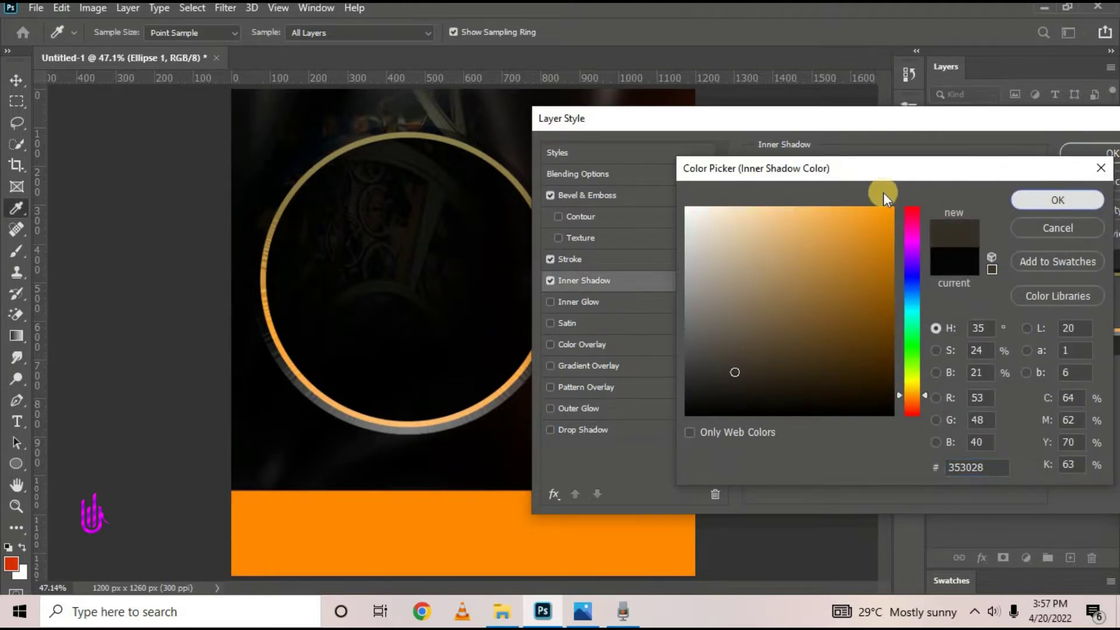
pyautogui.press('Return')
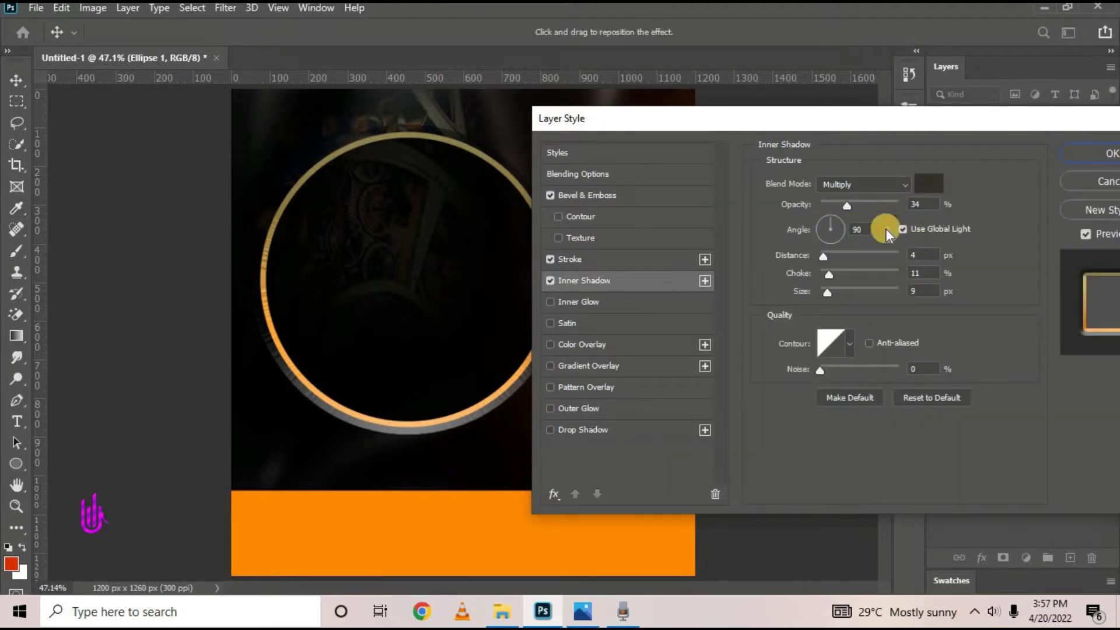
# Set the inner shadow Choke to 25% and Distance to 0 px, raising opacity to 100%
pyautogui.click(923, 291)
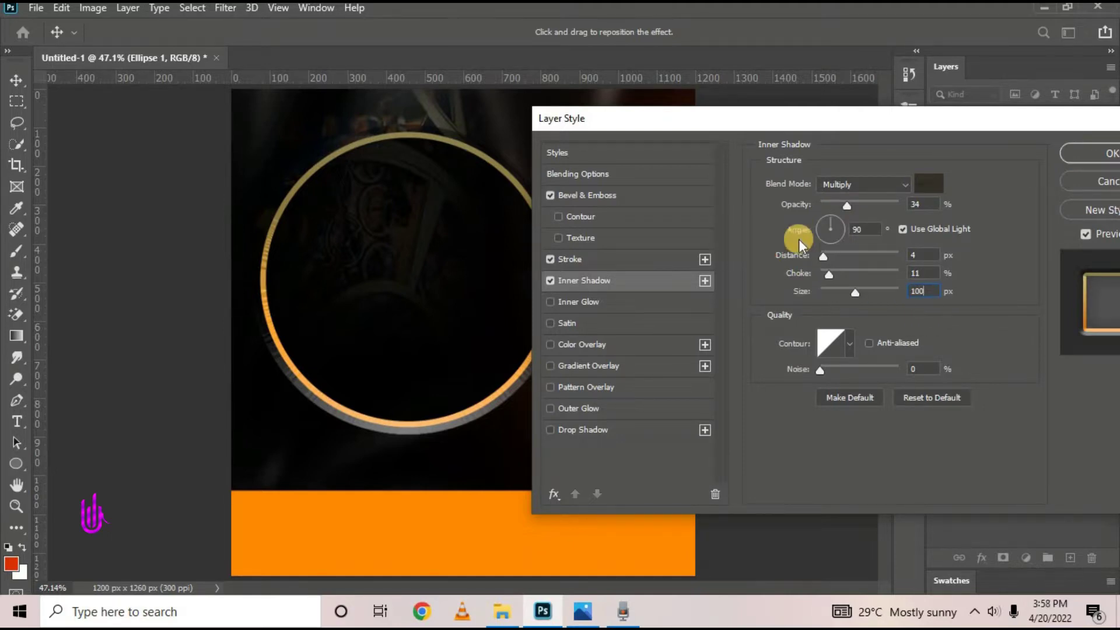
pyautogui.click(811, 275)
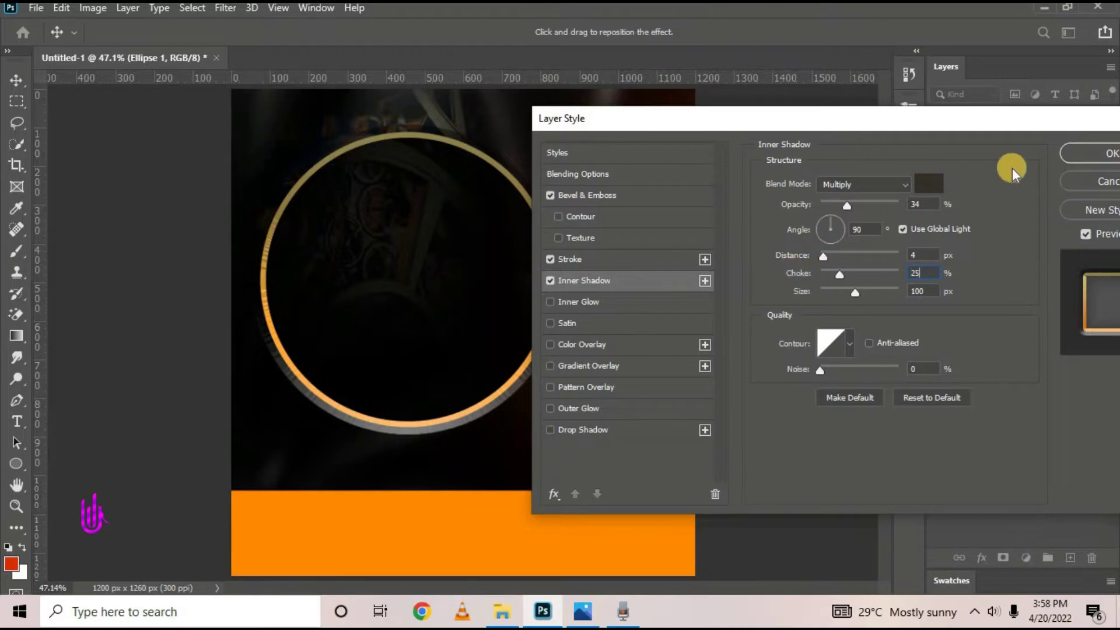
pyautogui.doubleClick(919, 255)
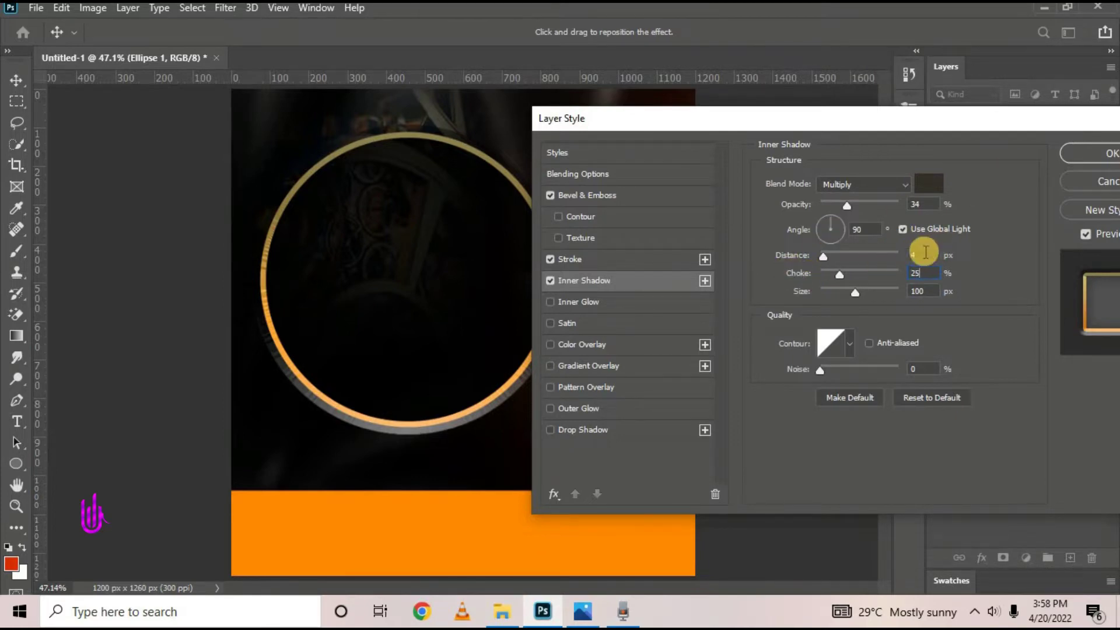
pyautogui.write('0')
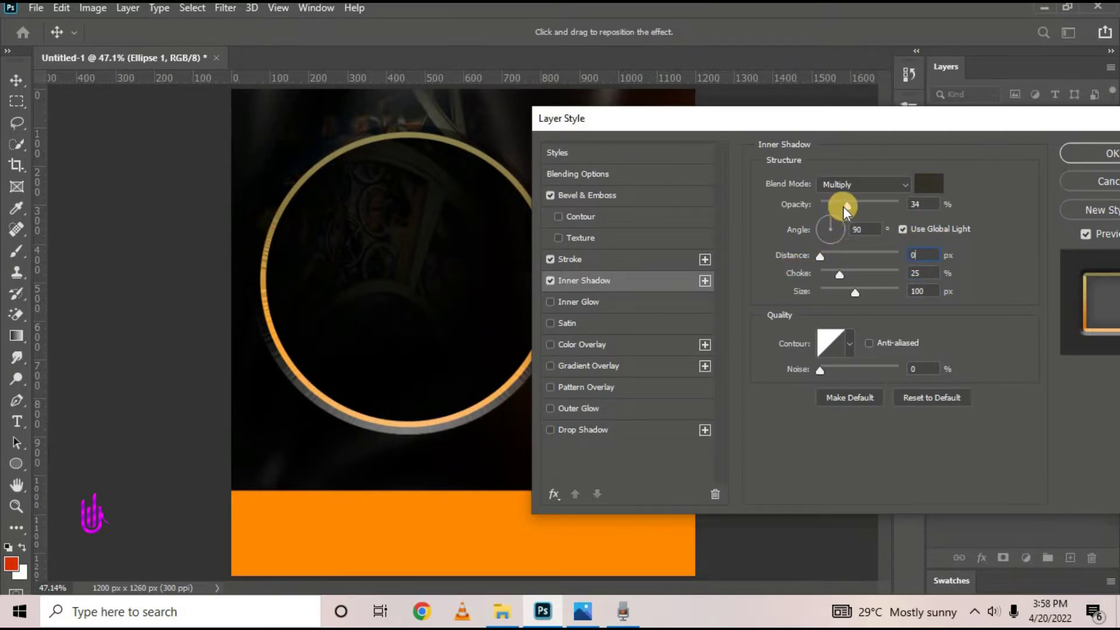
pyautogui.moveTo(847, 205); pyautogui.dragTo(960, 207)
# Switch the inner shadow blend mode to Normal at 89% opacity and apply it
pyautogui.moveTo(915, 128); pyautogui.dragTo(1017, 100)
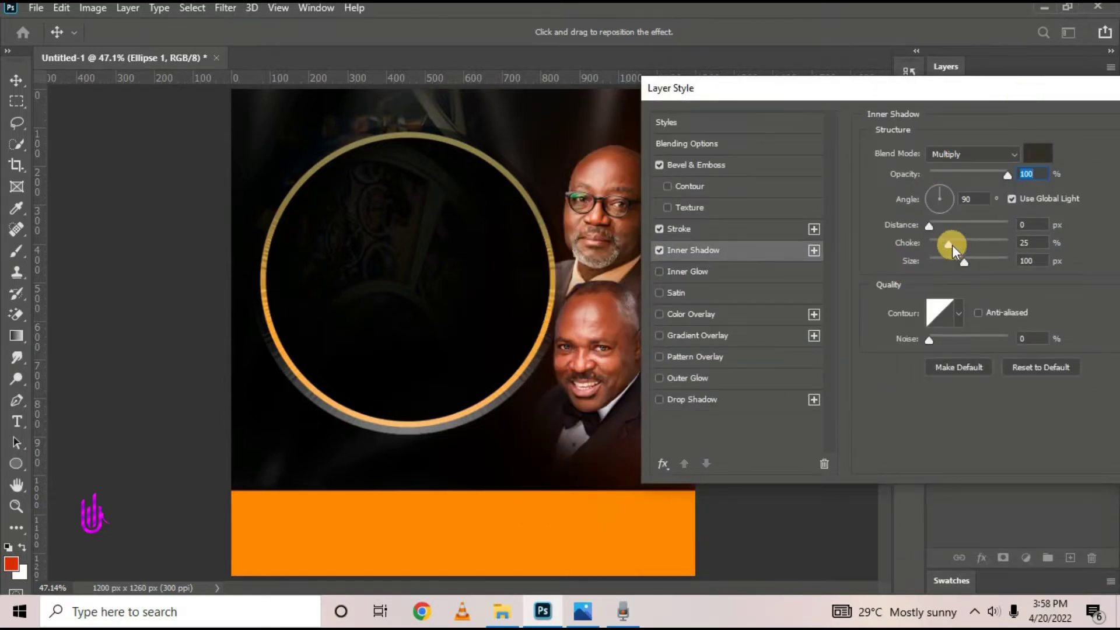
pyautogui.moveTo(852, 90); pyautogui.dragTo(795, 90)
pyautogui.click(895, 155)
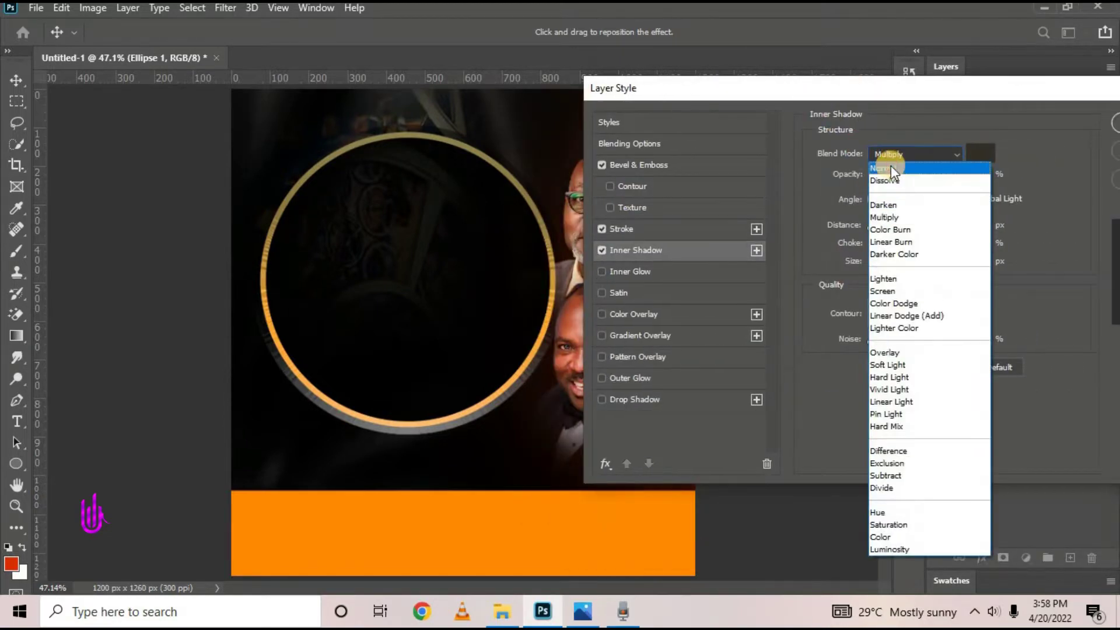
pyautogui.click(891, 168)
pyautogui.click(893, 152)
pyautogui.click(893, 168)
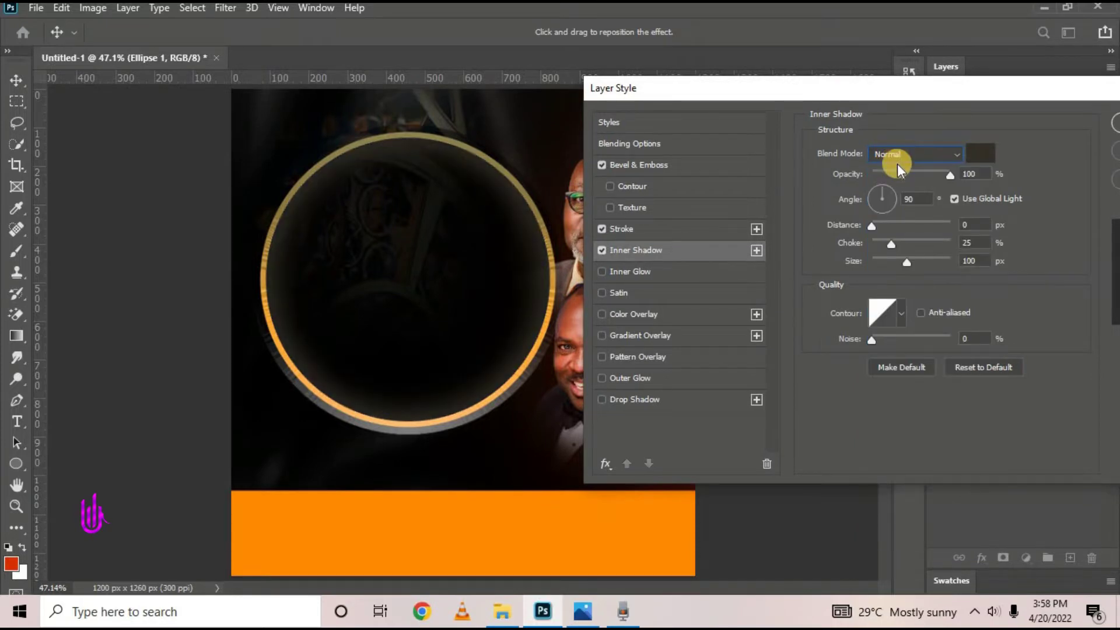
pyautogui.moveTo(960, 100); pyautogui.dragTo(921, 111)
pyautogui.click(904, 183)
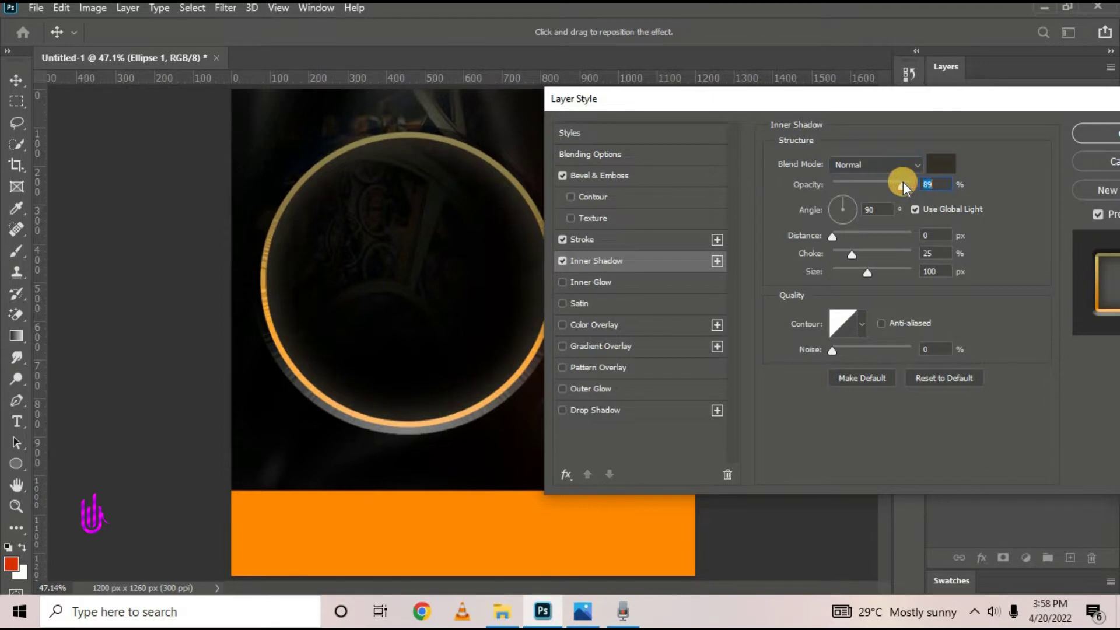
pyautogui.click(1090, 133)
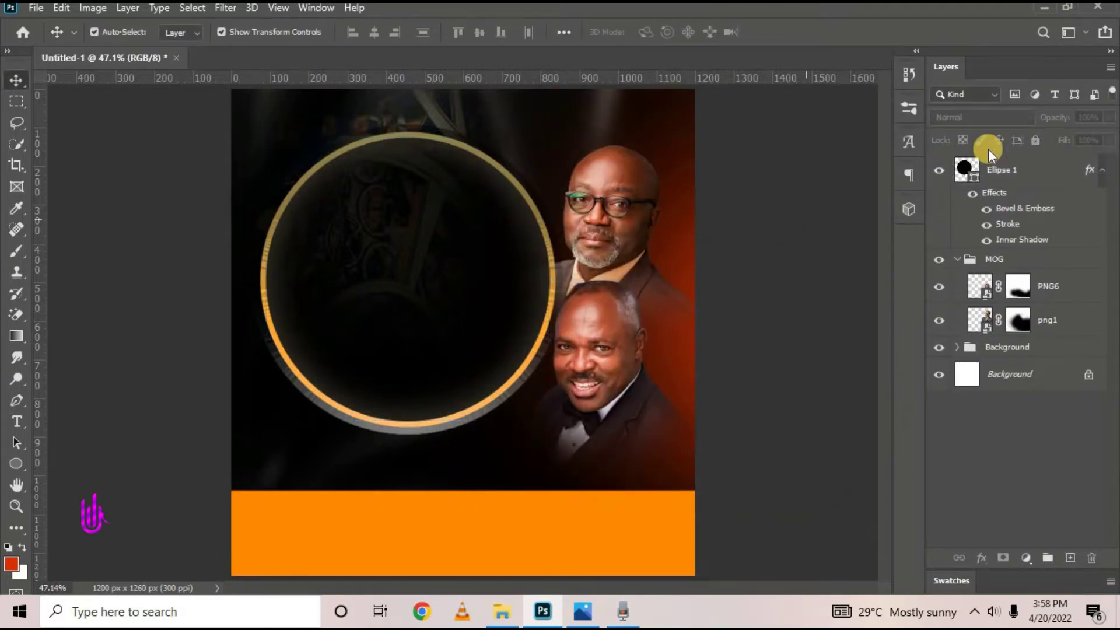
# Collapse the MOG group and compare the flyer with the reference poster
pyautogui.click(957, 259)
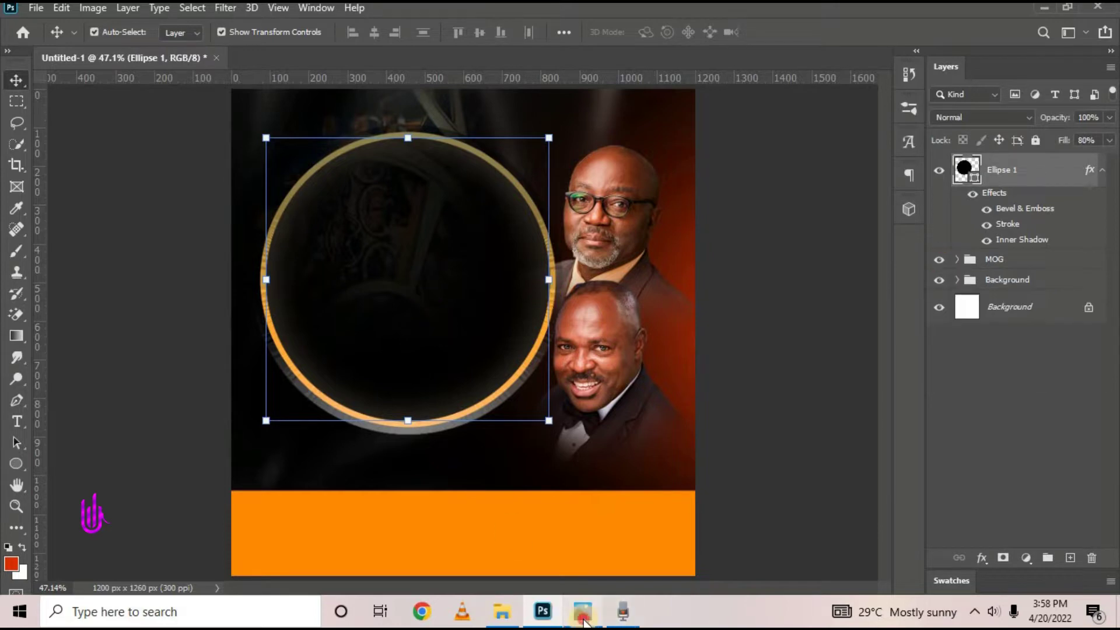
pyautogui.click(583, 613)
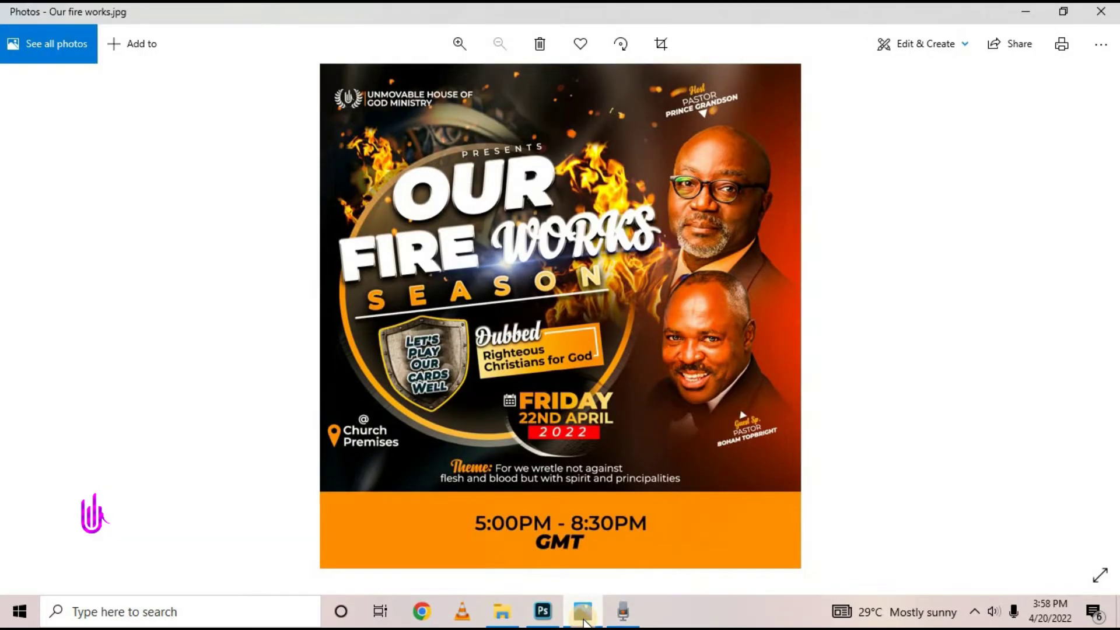
pyautogui.click(584, 622)
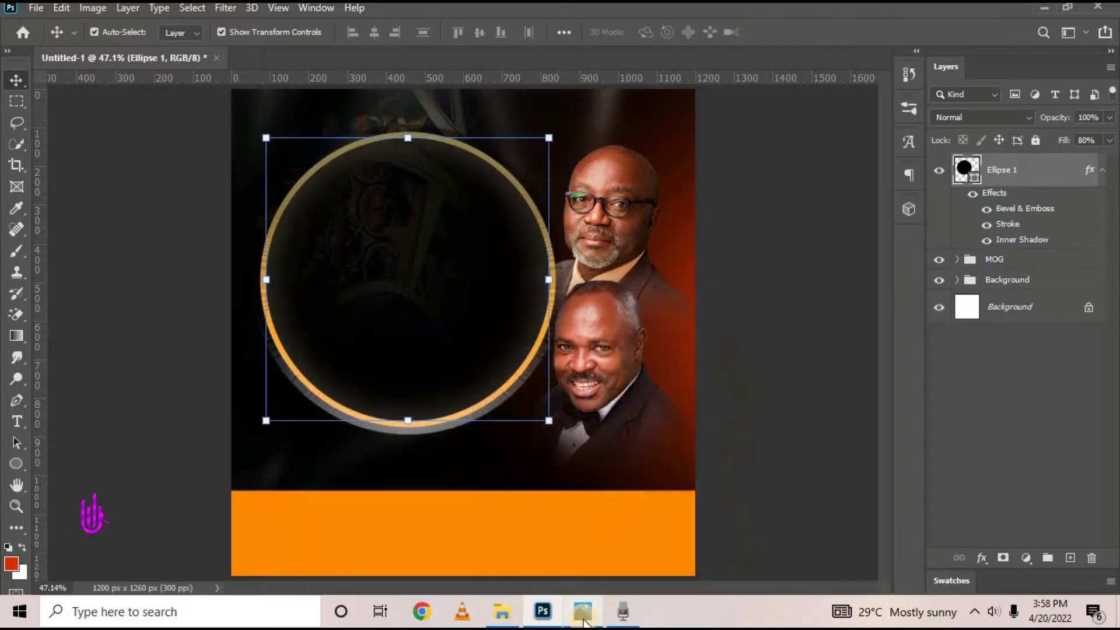
# Add a white OUR text layer near the top of the gold-ring circle
pyautogui.click(16, 423)
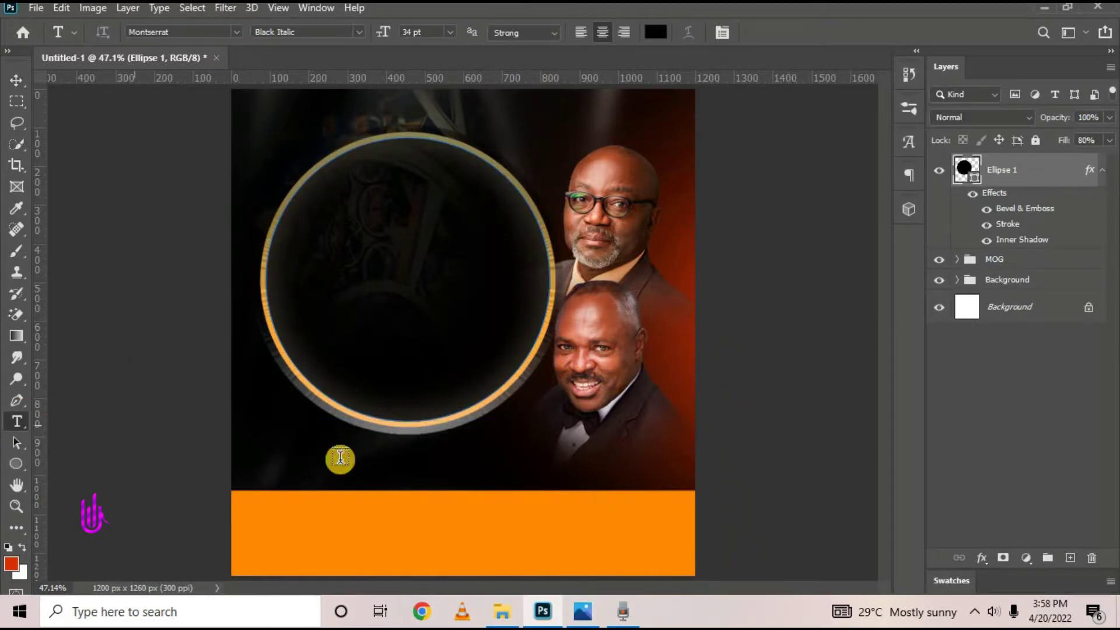
pyautogui.click(392, 471)
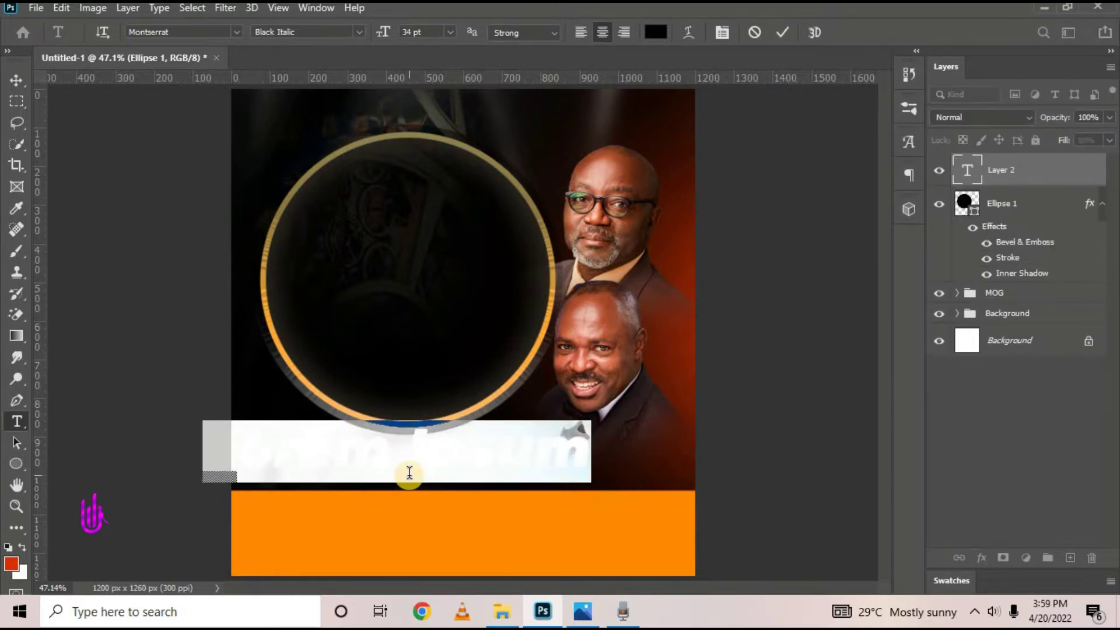
pyautogui.moveTo(371, 522); pyautogui.dragTo(461, 350)
pyautogui.moveTo(695, 221); pyautogui.dragTo(612, 149)
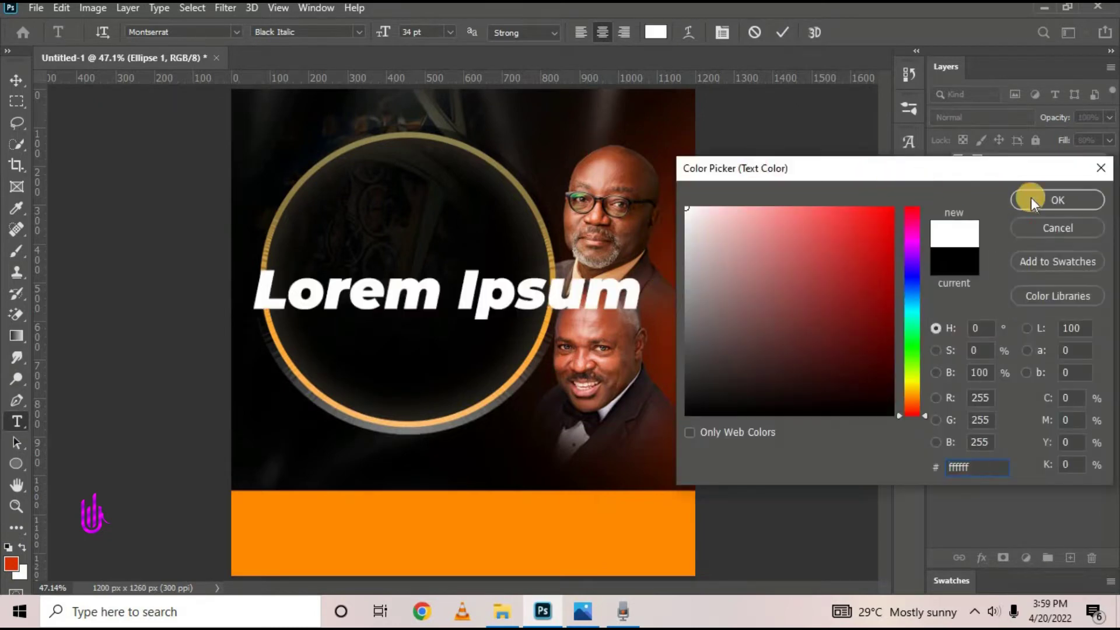
pyautogui.click(1038, 200)
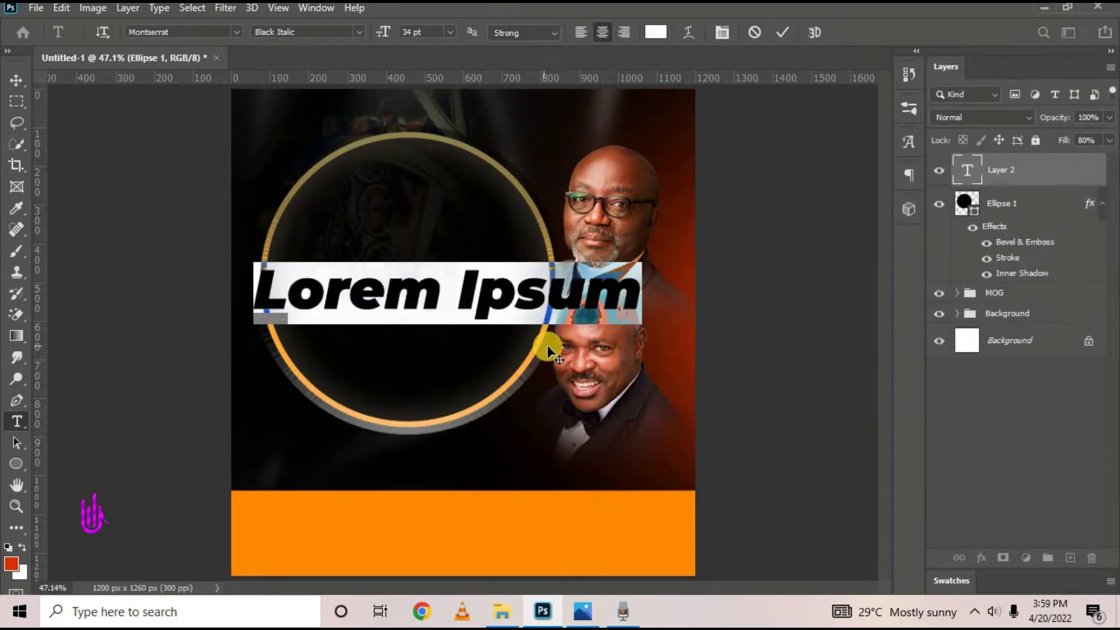
pyautogui.write('OUR')
pyautogui.hotkey('ctrl', 'a')
pyautogui.click(359, 32)
pyautogui.click(373, 270)
pyautogui.moveTo(455, 380); pyautogui.dragTo(425, 295)
pyautogui.click(782, 32)
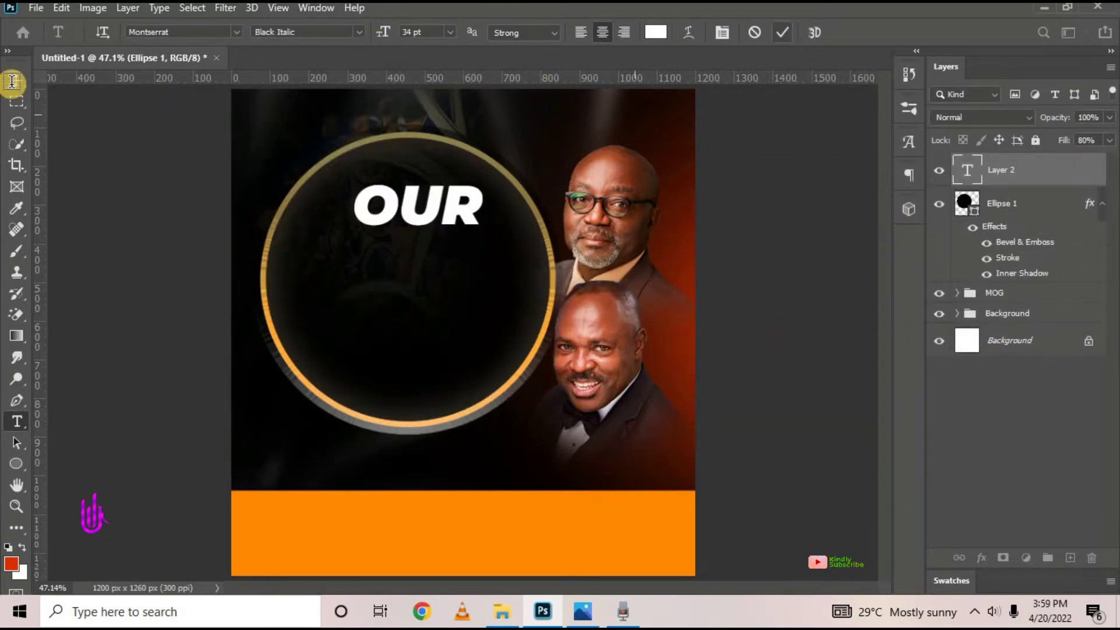
pyautogui.click(11, 80)
pyautogui.click(404, 304)
# Add FIRE WORKS under OUR, with WORKS set in the Anydore script font
pyautogui.click(15, 423)
pyautogui.click(478, 279)
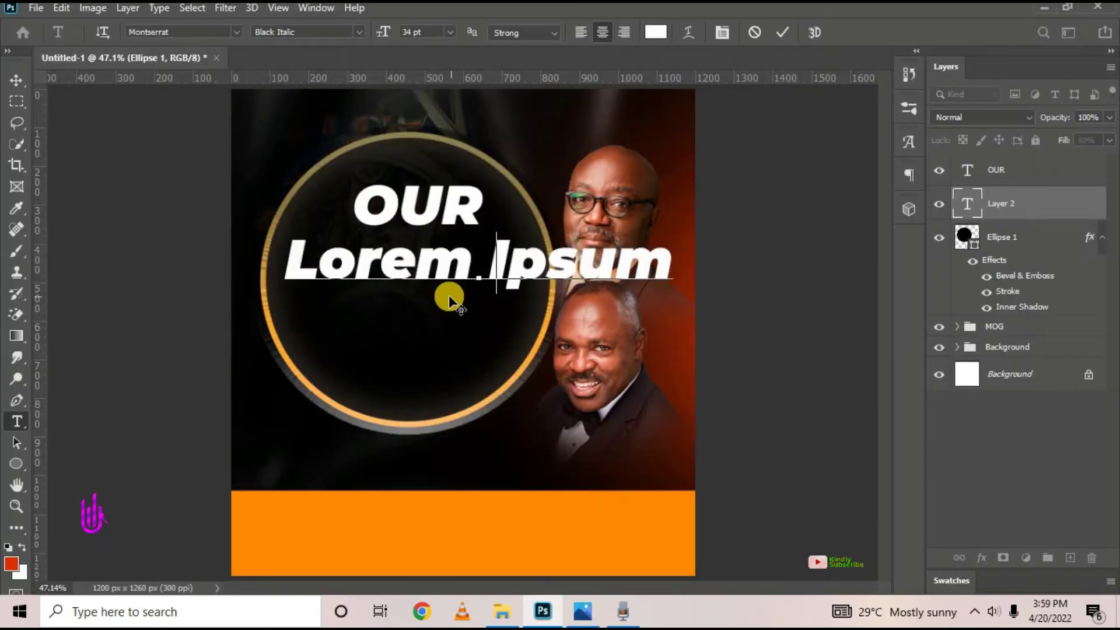
pyautogui.hotkey('ctrl', 'a')
pyautogui.write('FIRE WORKS')
pyautogui.doubleClick(514, 264)
pyautogui.click(236, 32)
pyautogui.click(196, 97)
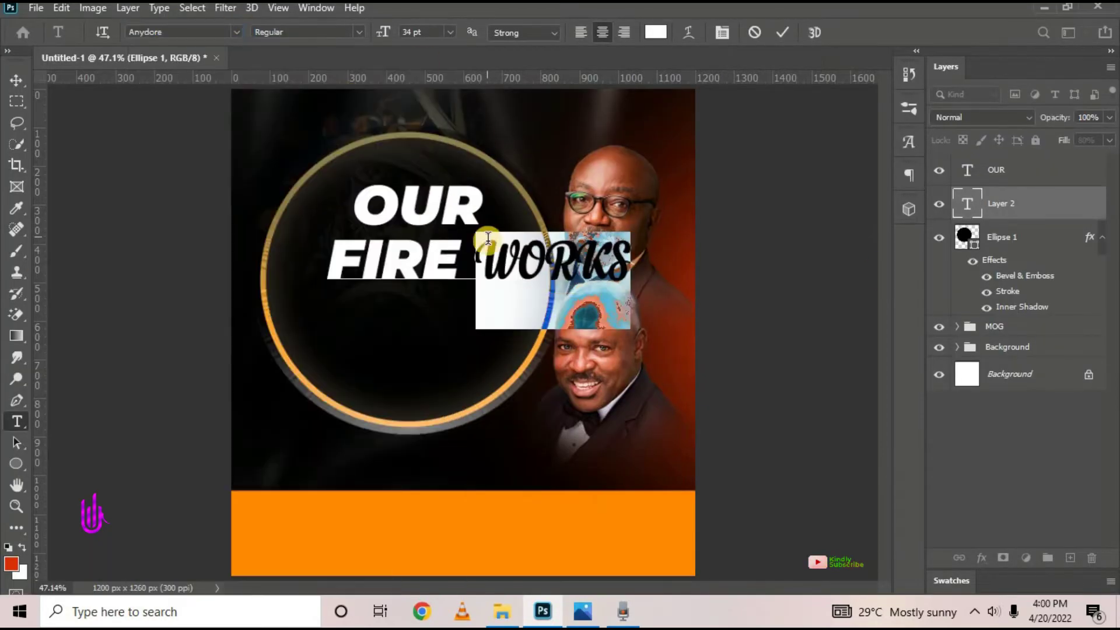
pyautogui.click(479, 286)
pyautogui.moveTo(474, 333); pyautogui.dragTo(429, 325)
pyautogui.click(782, 32)
pyautogui.click(392, 313)
pyautogui.click(754, 33)
# Set the SEASON text in Montserrat SemiBold
pyautogui.doubleClick(353, 254)
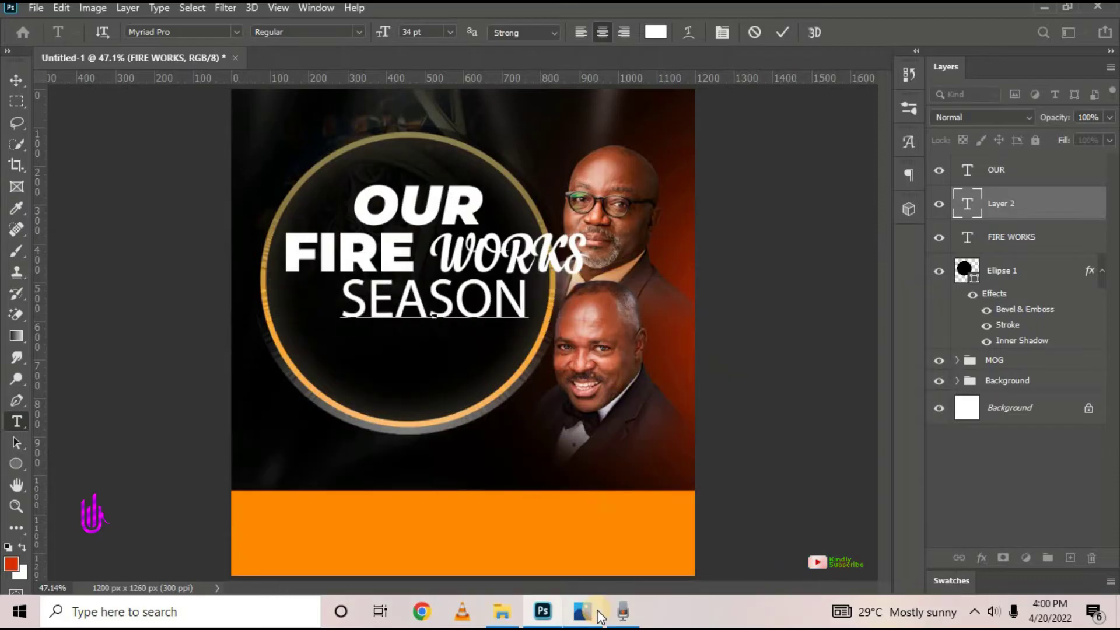
pyautogui.hotkey('ctrl', 'a')
pyautogui.click(236, 32)
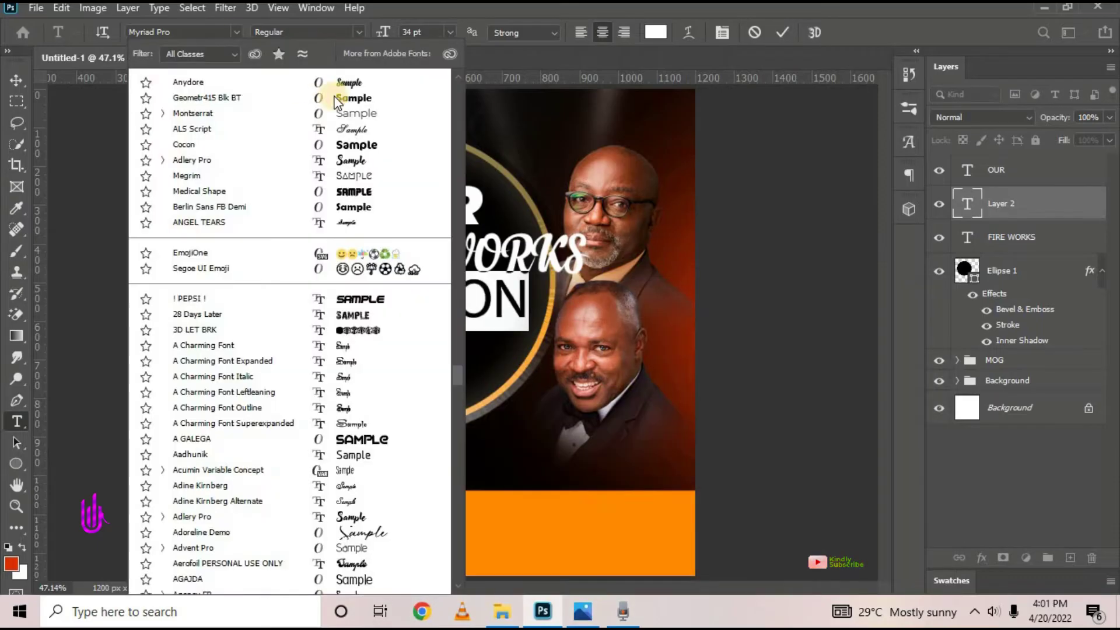
pyautogui.click(301, 113)
pyautogui.click(231, 33)
pyautogui.write('Monster')
pyautogui.press('BackSpace')
pyautogui.press('BackSpace')
pyautogui.press('BackSpace')
pyautogui.press('BackSpace')
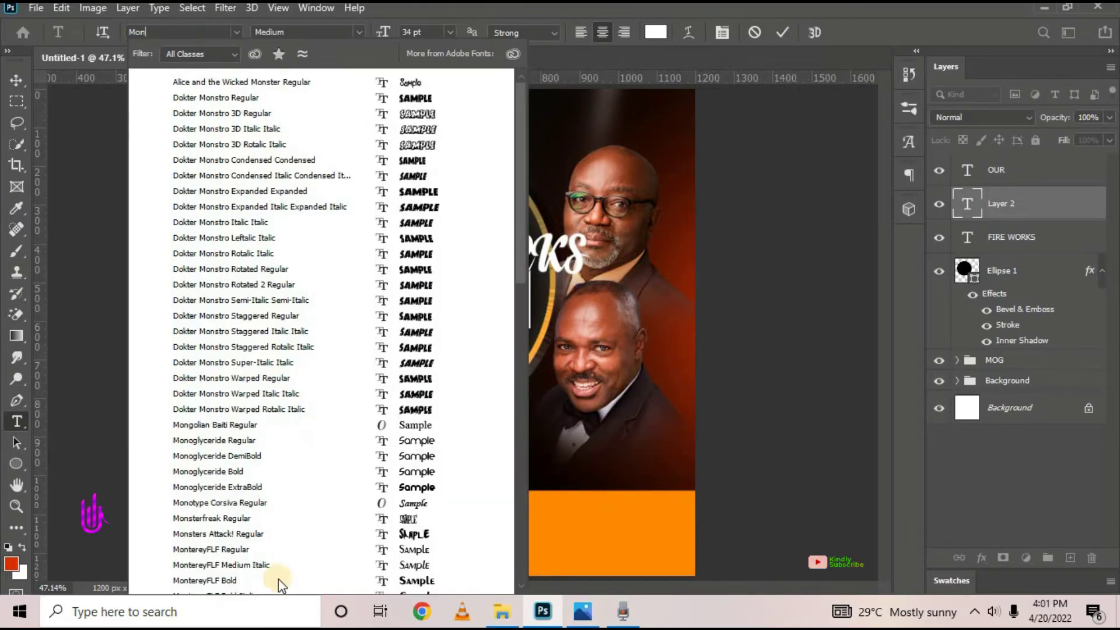
pyautogui.scroll(-5, 279, 580)
pyautogui.click(274, 491)
pyautogui.click(359, 32)
pyautogui.click(303, 208)
pyautogui.click(359, 33)
pyautogui.click(304, 182)
# Size SEASON to 14.85 pt with 380 tracking and place it under FIRE WORKS
pyautogui.moveTo(385, 33); pyautogui.dragTo(382, 42)
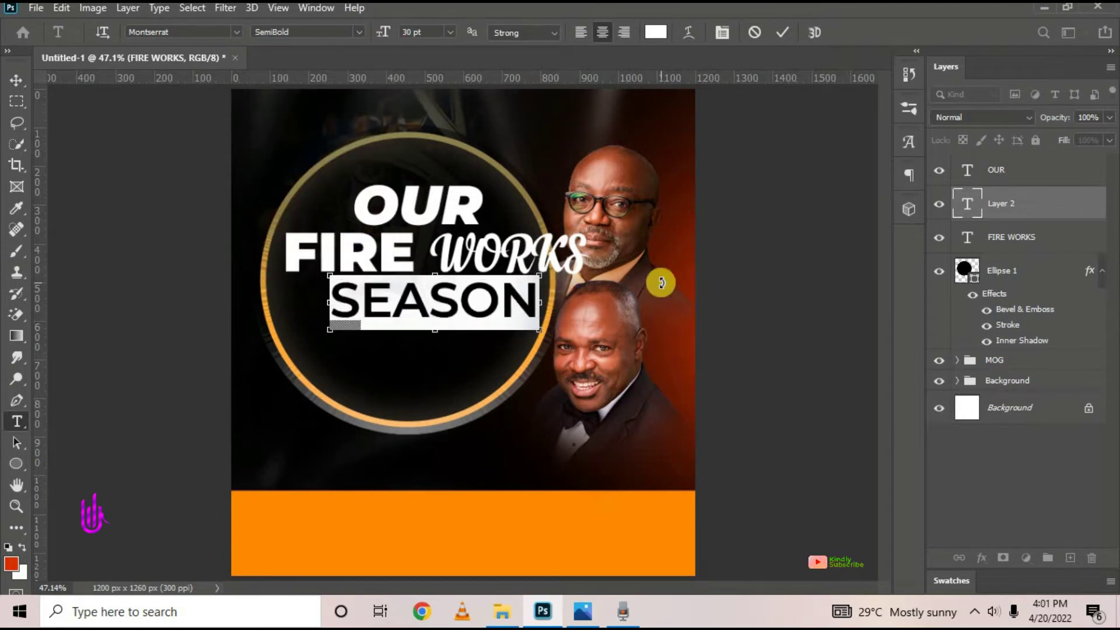
pyautogui.hotkey('ctrl', 't')
pyautogui.moveTo(1047, 133); pyautogui.dragTo(1063, 143)
pyautogui.moveTo(383, 32); pyautogui.dragTo(279, 76)
pyautogui.moveTo(425, 33); pyautogui.dragTo(359, 37)
pyautogui.write('14.85')
pyautogui.press('Return')
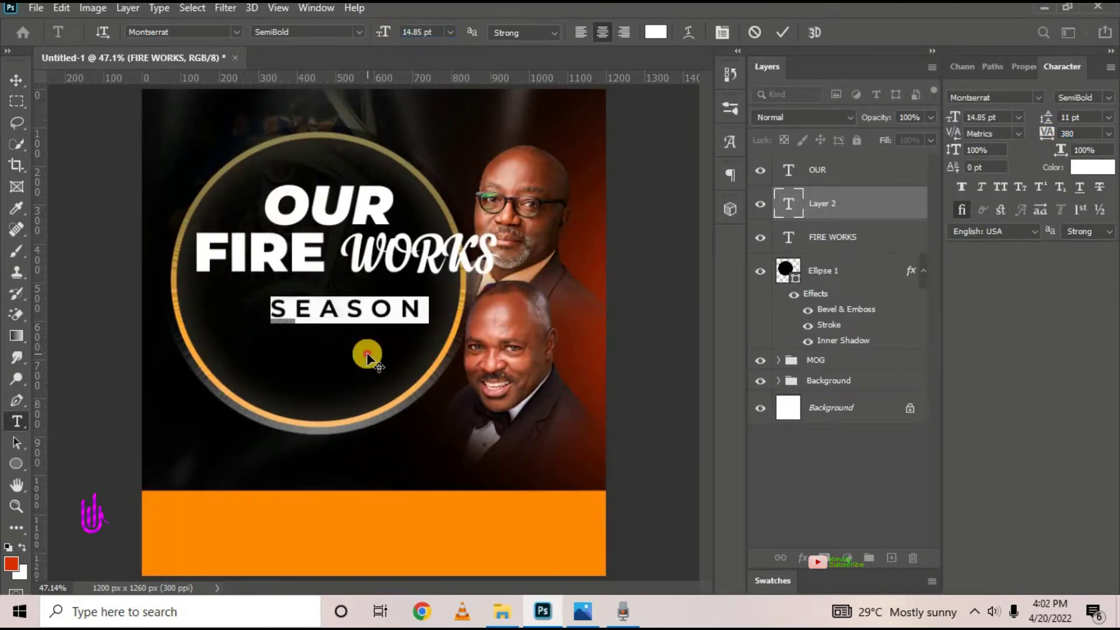
pyautogui.moveTo(368, 354); pyautogui.dragTo(372, 338)
pyautogui.click(359, 32)
pyautogui.click(303, 209)
pyautogui.moveTo(1048, 134); pyautogui.dragTo(1055, 135)
# Enlarge the OUR text to 41 pt
pyautogui.doubleClick(350, 210)
pyautogui.moveTo(425, 33); pyautogui.dragTo(366, 35)
pyautogui.write('41')
pyautogui.click(16, 81)
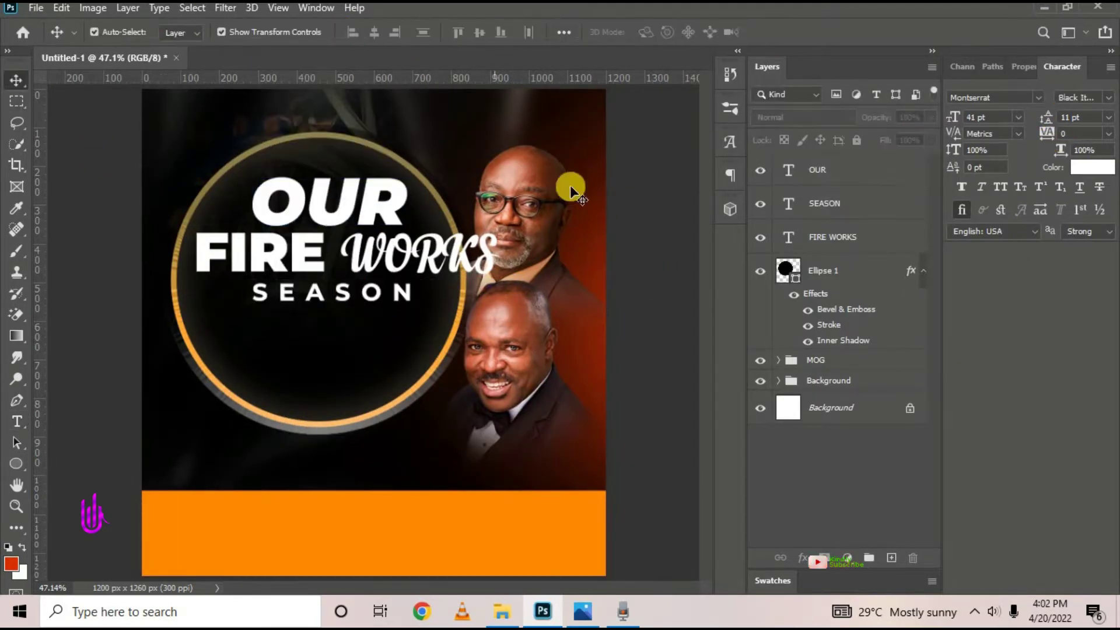
# Centre-align OUR, FIRE WORKS and SEASON and shift the title block left in the circle
pyautogui.click(1111, 67)
pyautogui.click(998, 407)
pyautogui.click(457, 212)
pyautogui.click(795, 267)
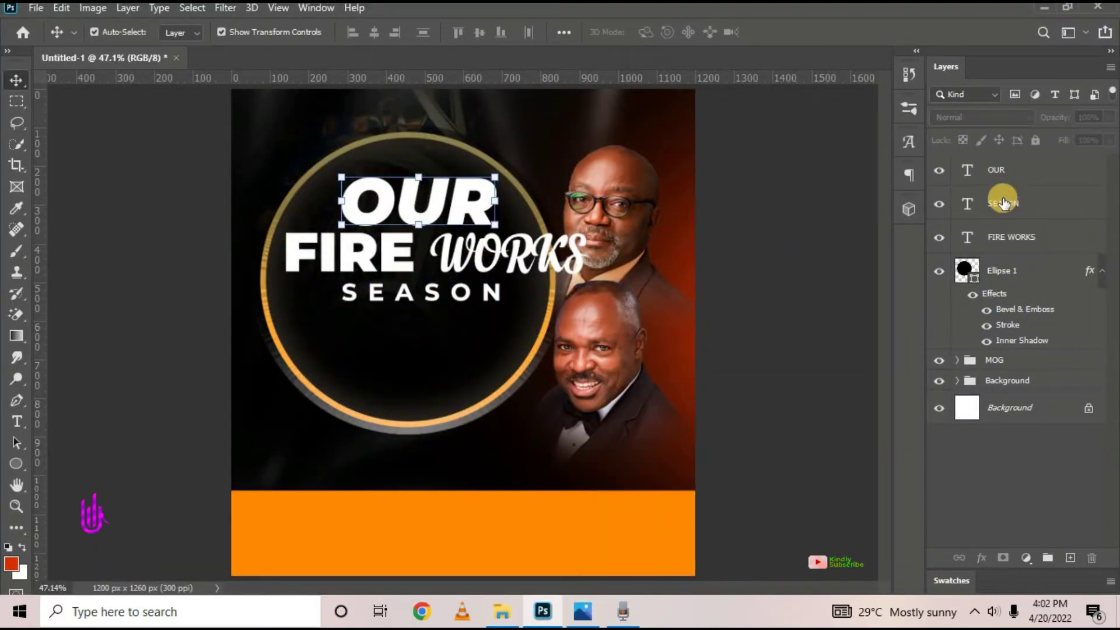
pyautogui.keyDown('shift'); pyautogui.click(1002, 235); pyautogui.keyUp('shift')
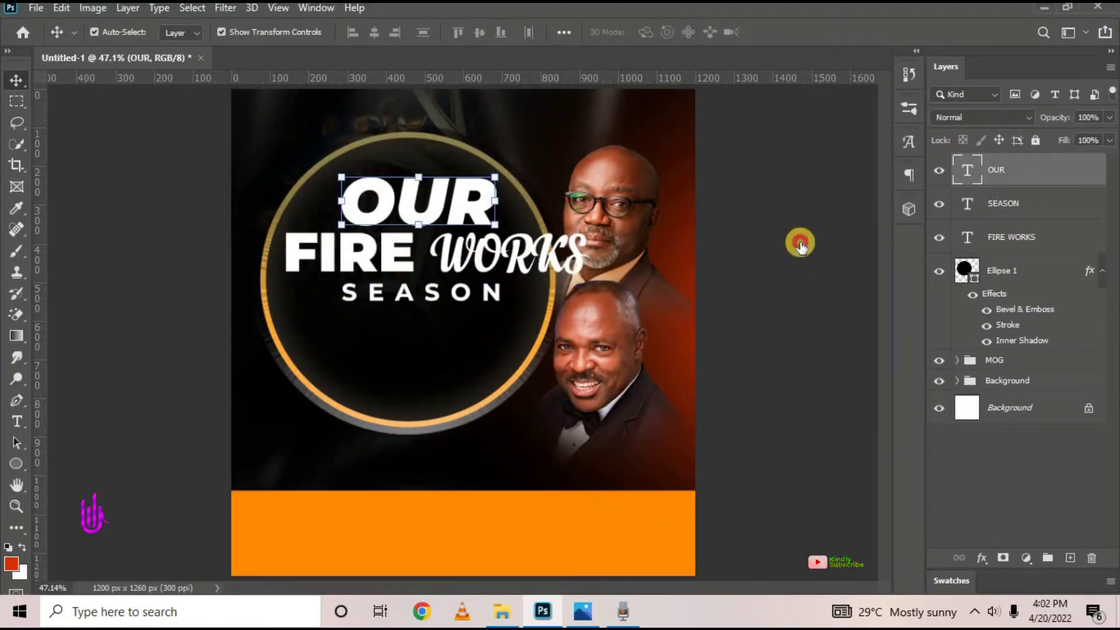
pyautogui.click(374, 32)
pyautogui.moveTo(437, 243); pyautogui.dragTo(416, 252)
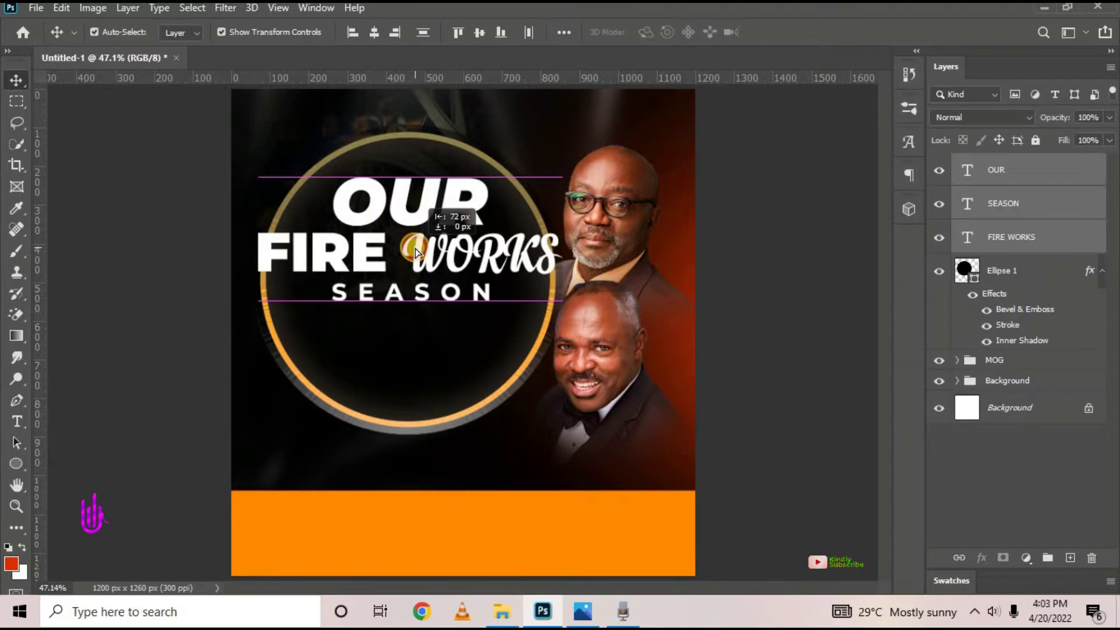
pyautogui.click(588, 250)
# Group the OUR and FIRE WORKS layers into Group 1 with Ctrl+G
pyautogui.click(408, 210)
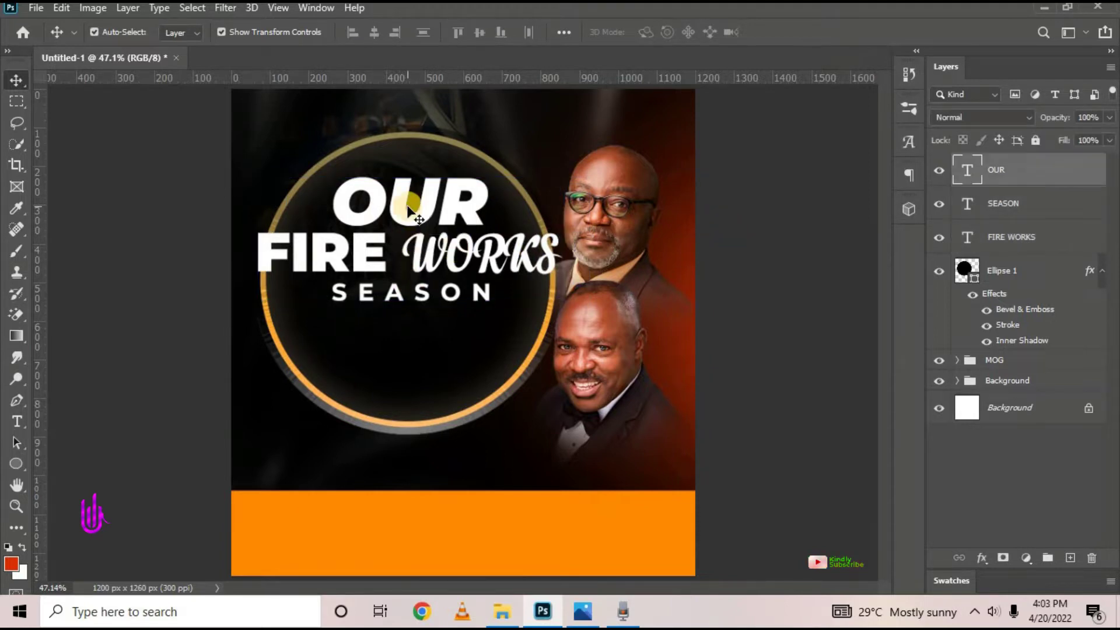
pyautogui.keyDown('shift'); pyautogui.click(501, 268); pyautogui.keyUp('shift')
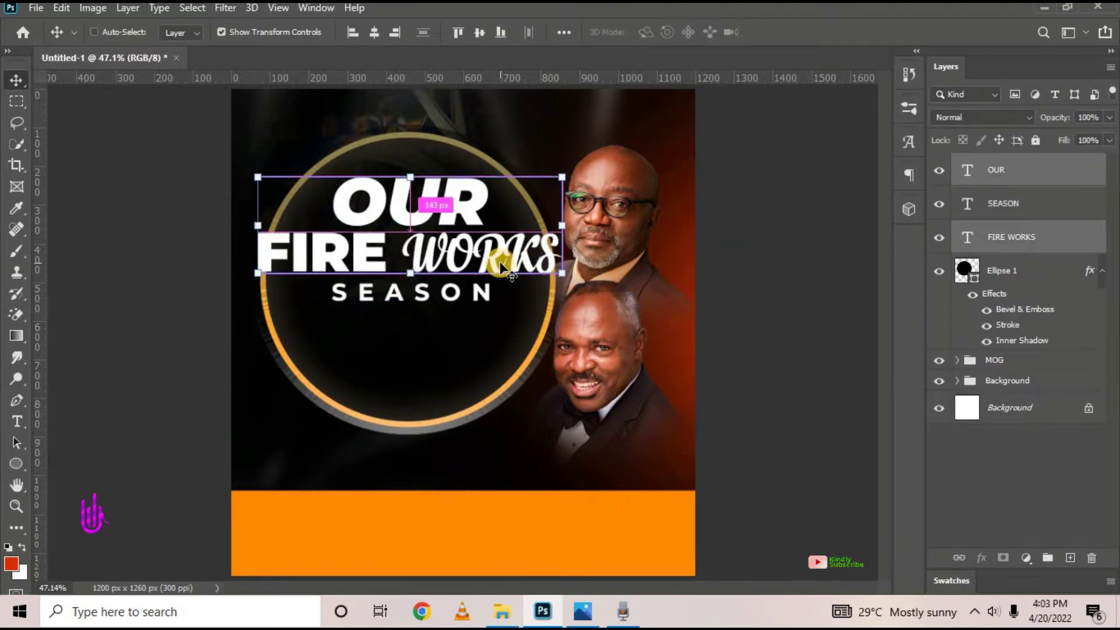
pyautogui.hotkey('ctrl', 'g')
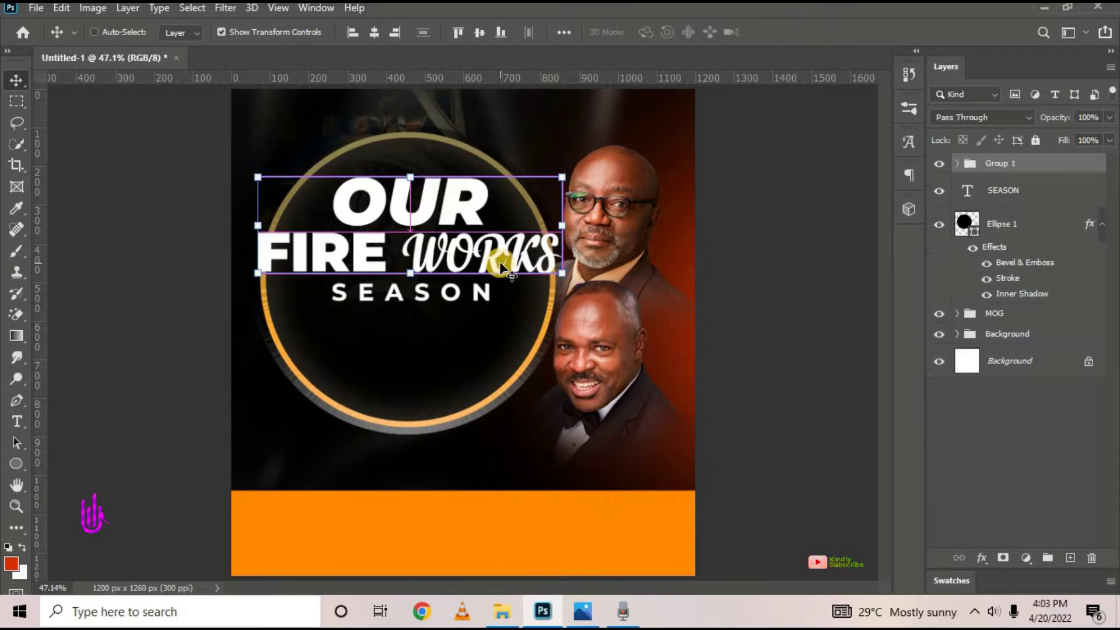
pyautogui.click(984, 557)
# Open Blending Options for the title group and compare with the 'Our fire works.jpg' reference
pyautogui.click(986, 394)
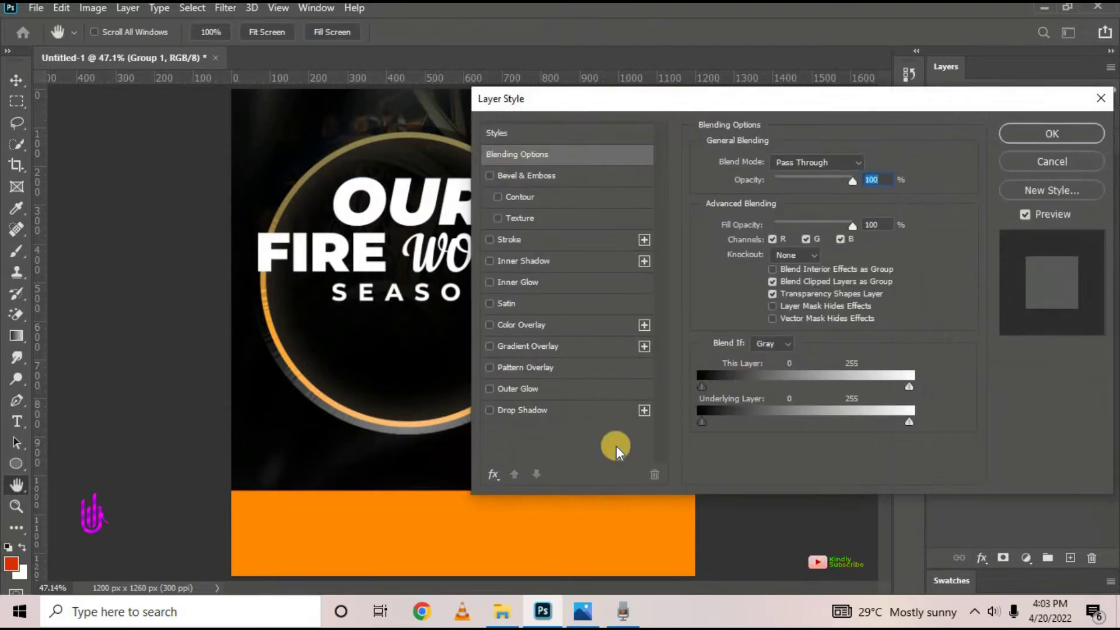
pyautogui.click(583, 611)
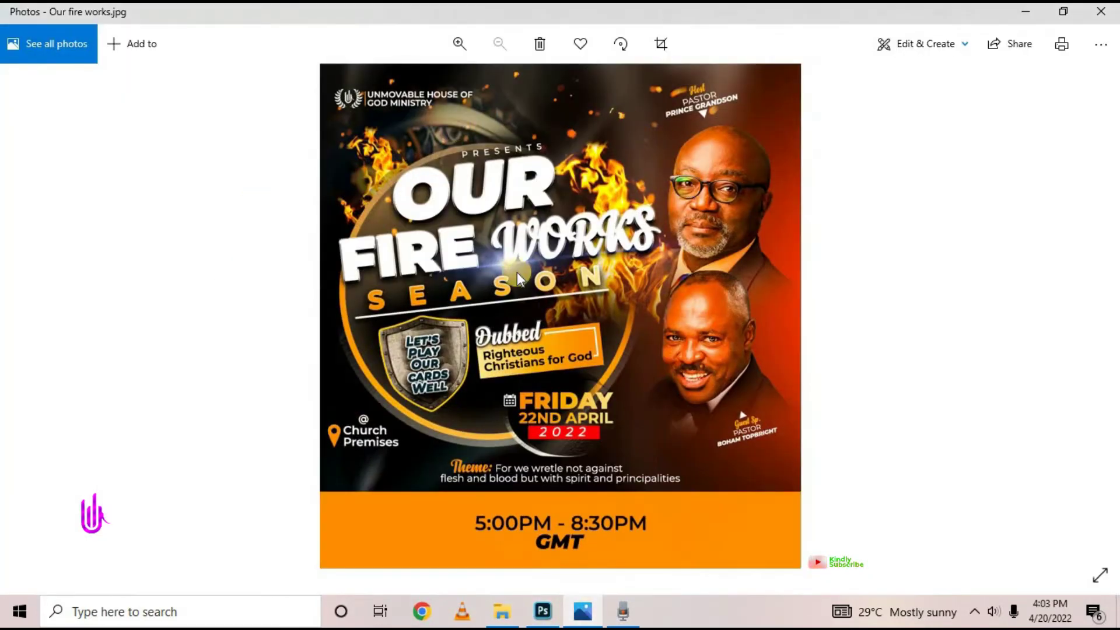
pyautogui.click(548, 614)
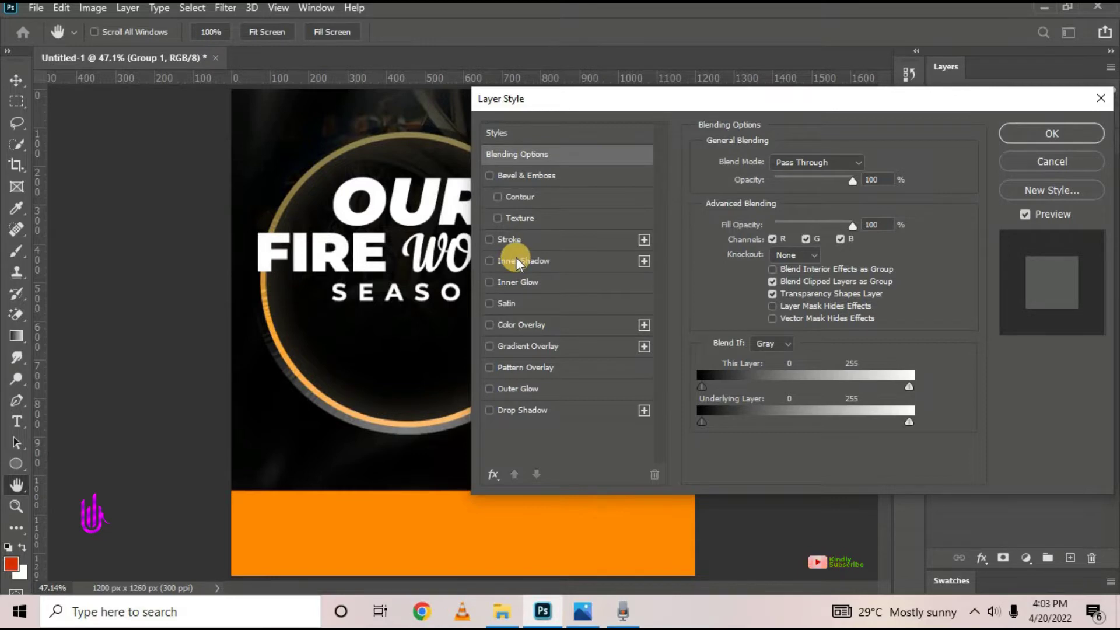
# Add a 4 px solid white Stroke to the title group
pyautogui.click(535, 243)
pyautogui.moveTo(586, 100); pyautogui.dragTo(762, 86)
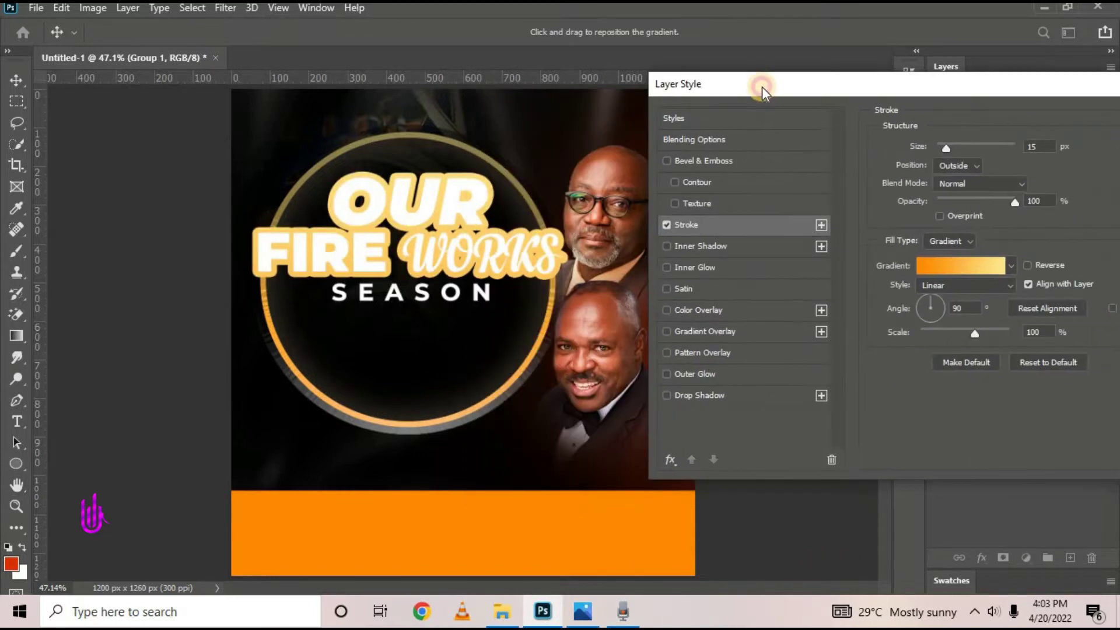
pyautogui.click(966, 241)
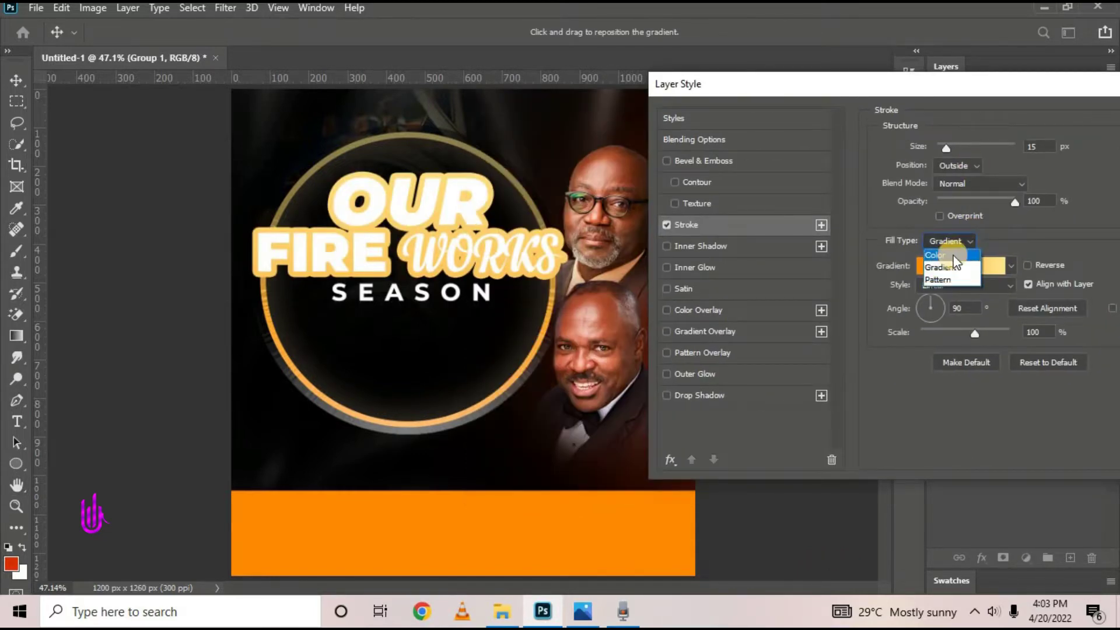
pyautogui.click(951, 255)
pyautogui.doubleClick(1039, 147)
pyautogui.write('4')
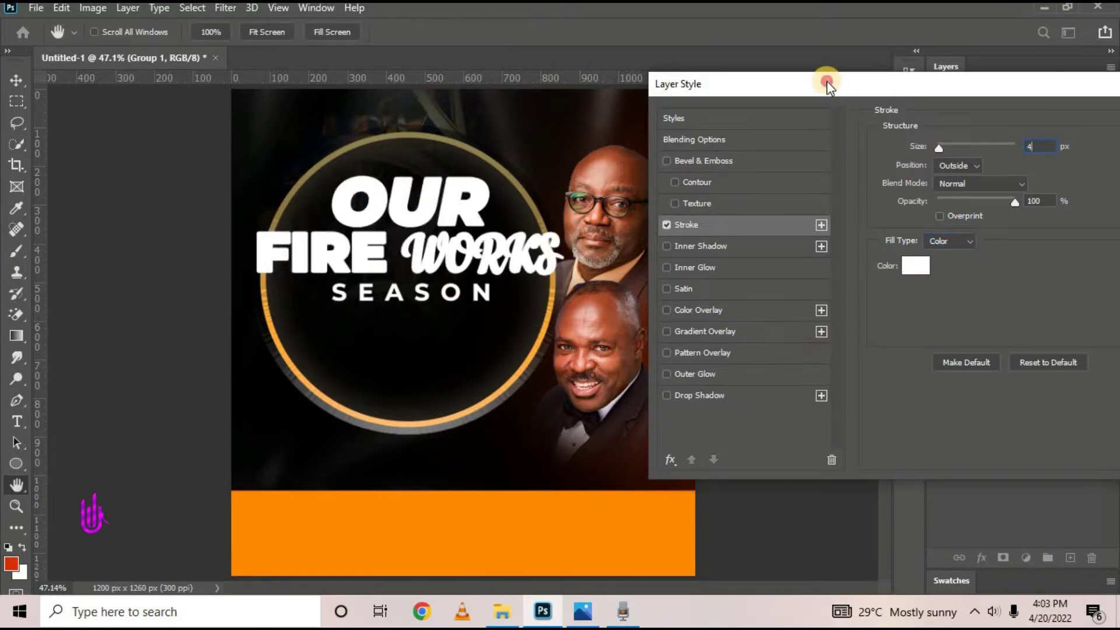
pyautogui.moveTo(828, 84); pyautogui.dragTo(724, 123)
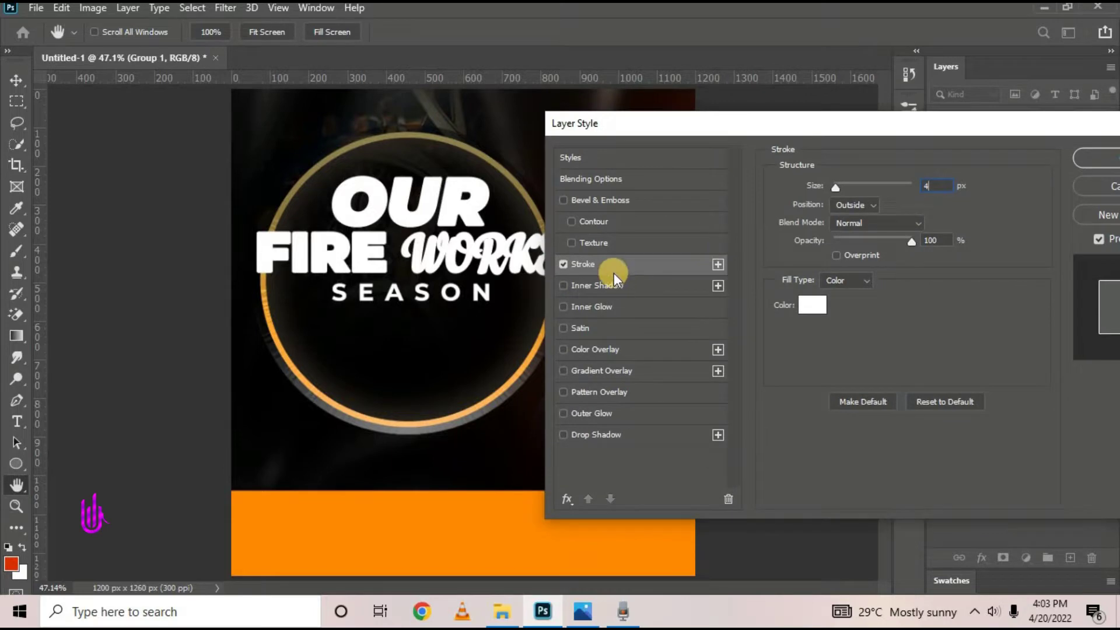
# Add an Outer Bevel with Smooth technique, depth 126 and size 8
pyautogui.click(629, 194)
pyautogui.moveTo(761, 129); pyautogui.dragTo(816, 81)
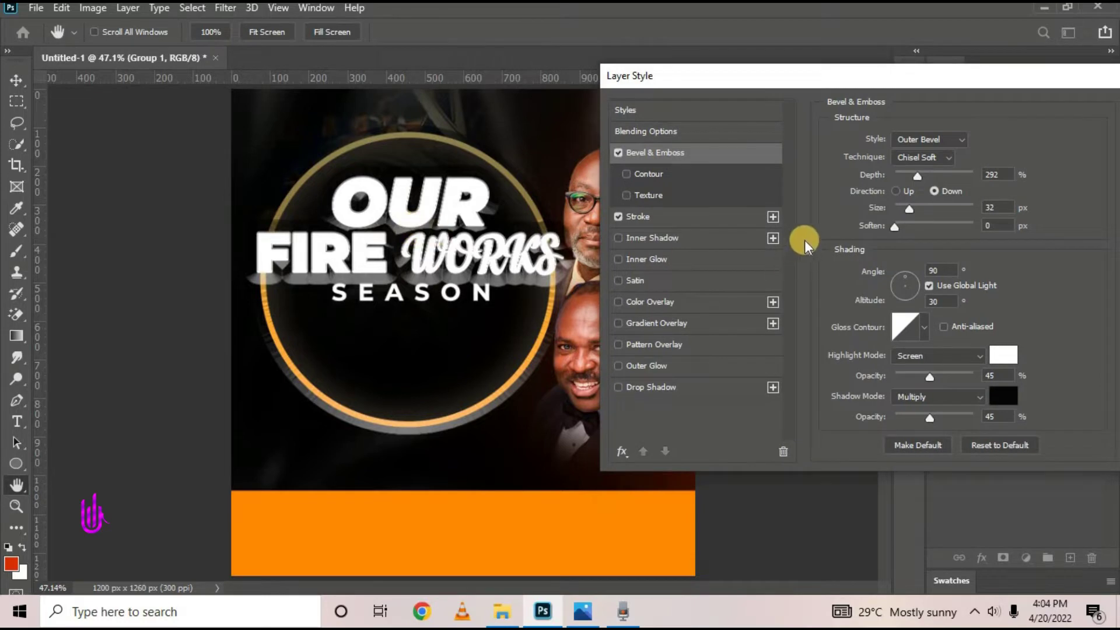
pyautogui.click(930, 160)
pyautogui.click(928, 163)
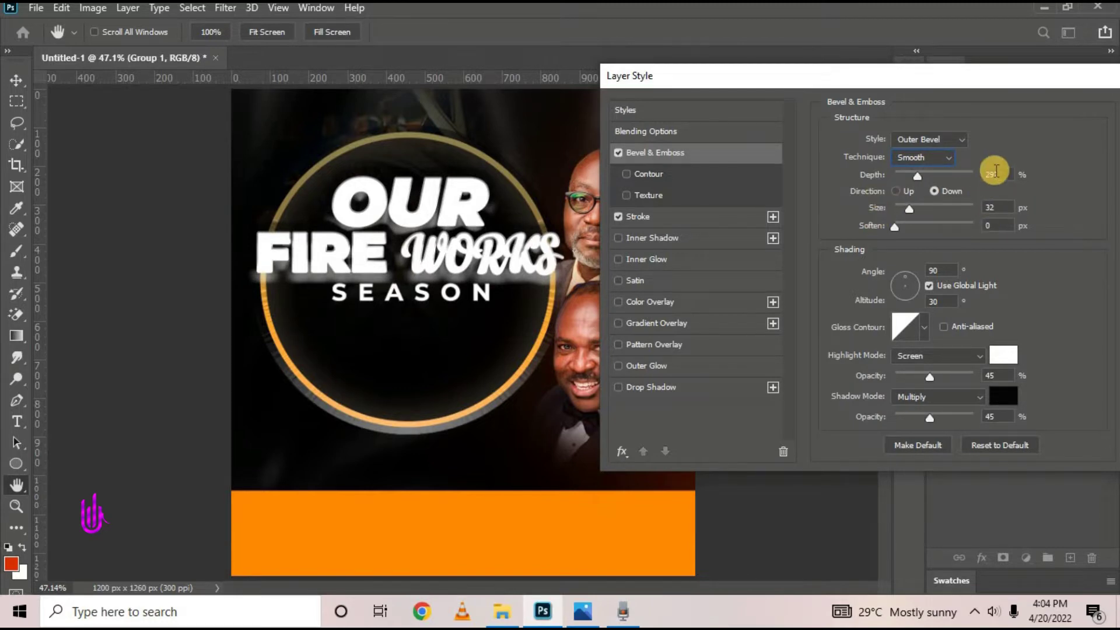
pyautogui.write('126')
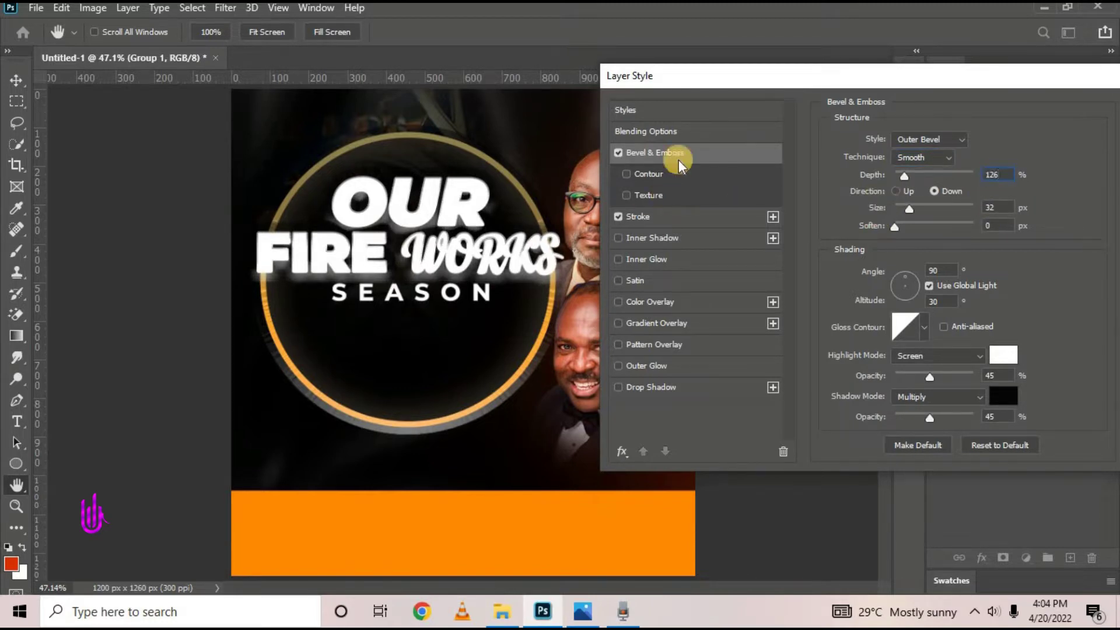
pyautogui.moveTo(746, 86); pyautogui.dragTo(780, 86)
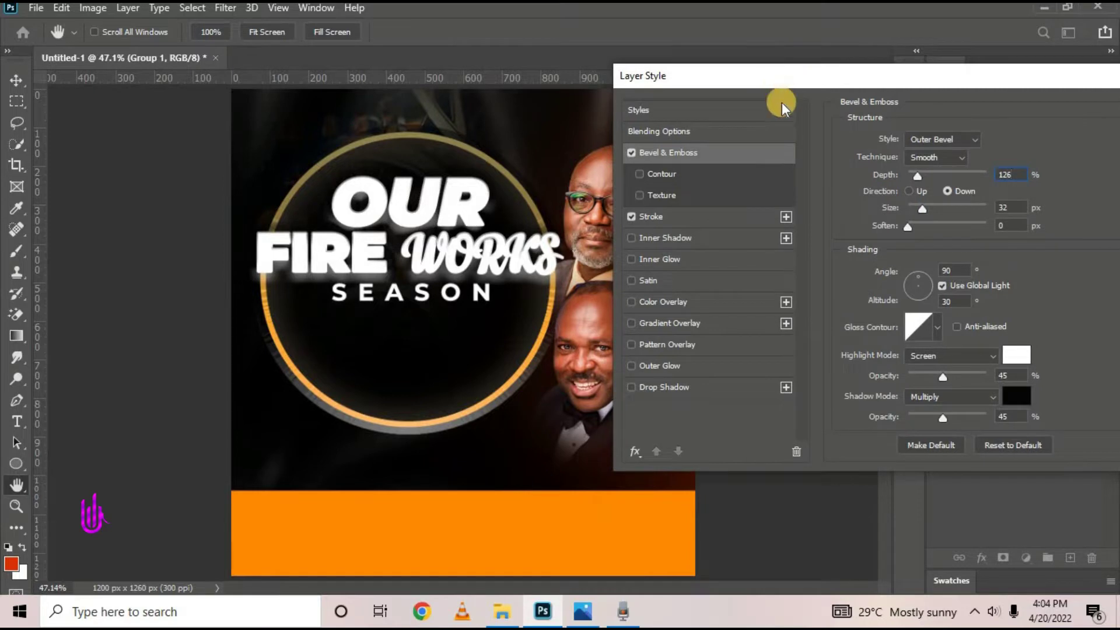
pyautogui.click(1011, 208)
pyautogui.write('8')
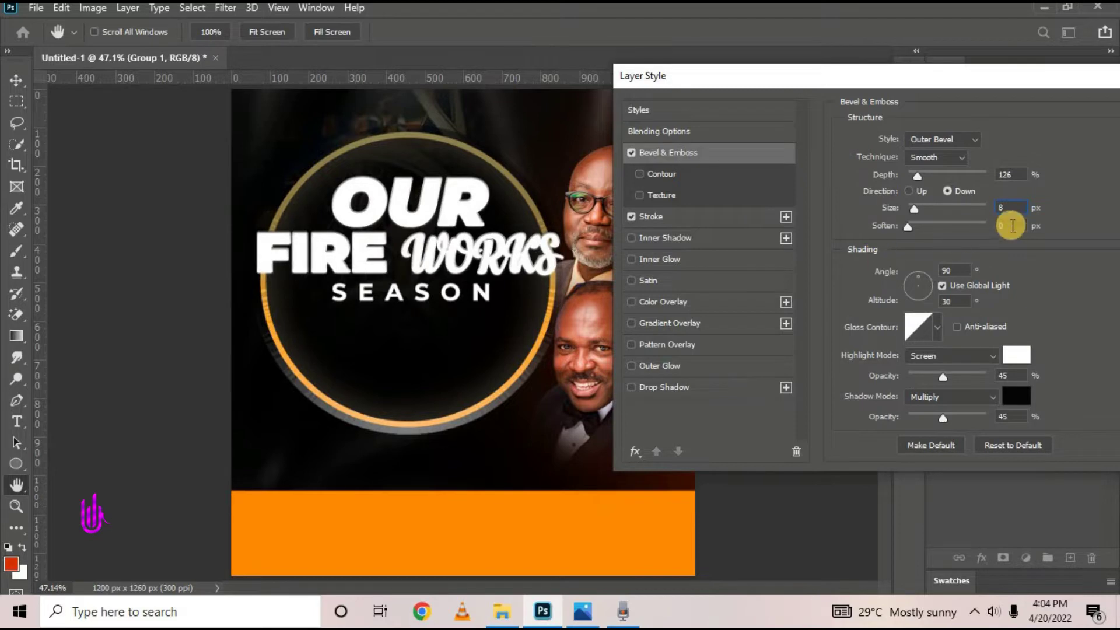
# Adjust bevel highlight opacity, set direction Up and shadow opacity 80, then apply
pyautogui.click(1006, 416)
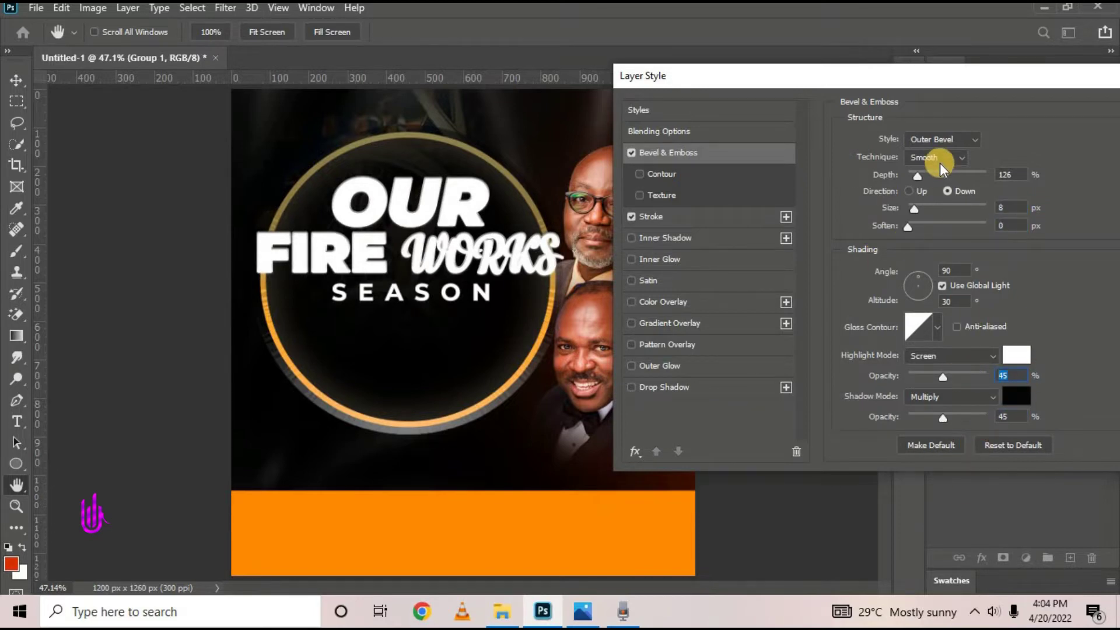
pyautogui.moveTo(778, 79); pyautogui.dragTo(741, 76)
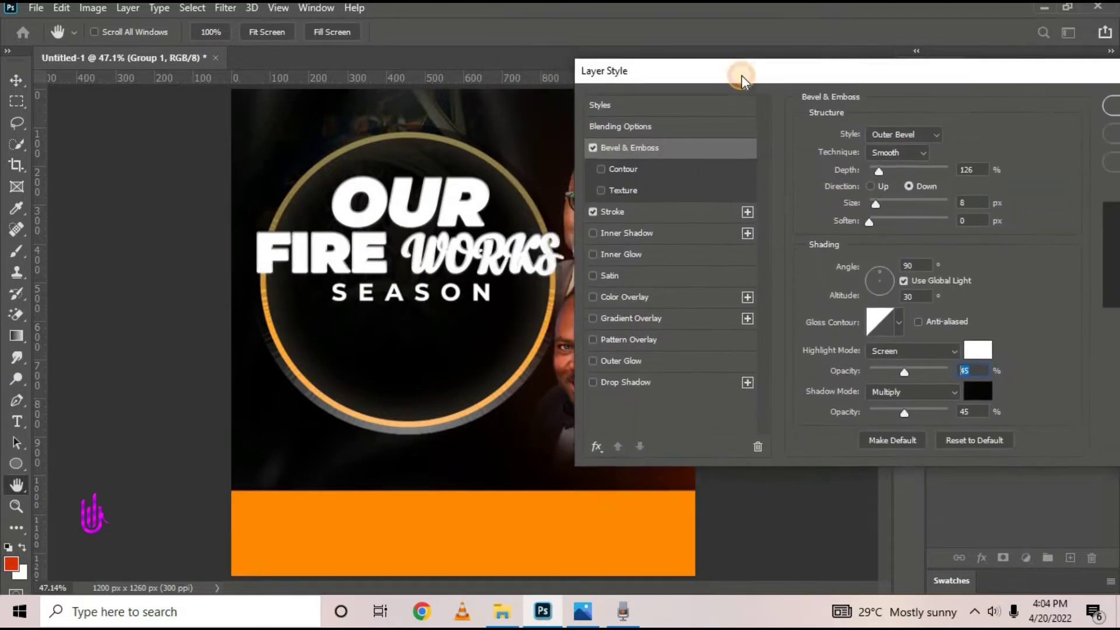
pyautogui.click(623, 612)
pyautogui.moveTo(907, 371); pyautogui.dragTo(1019, 361)
pyautogui.moveTo(909, 414); pyautogui.dragTo(1009, 411)
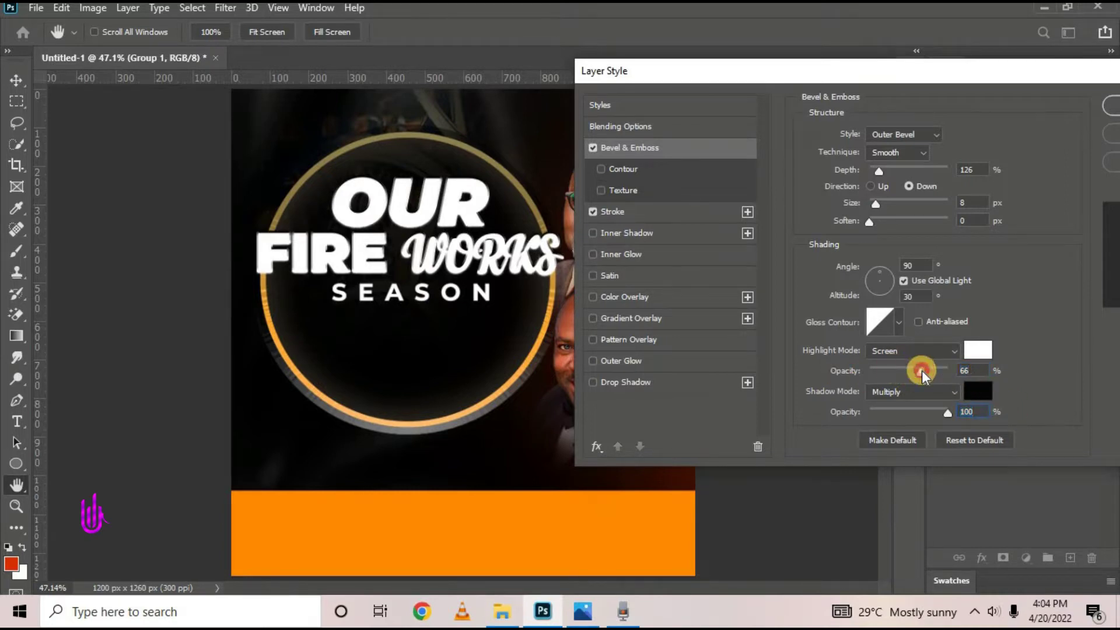
pyautogui.moveTo(922, 370)
pyautogui.mouseDown()
pyautogui.moveTo(908, 370)
pyautogui.moveTo(936, 370)
pyautogui.mouseUp()
pyautogui.click(579, 617)
pyautogui.click(873, 185)
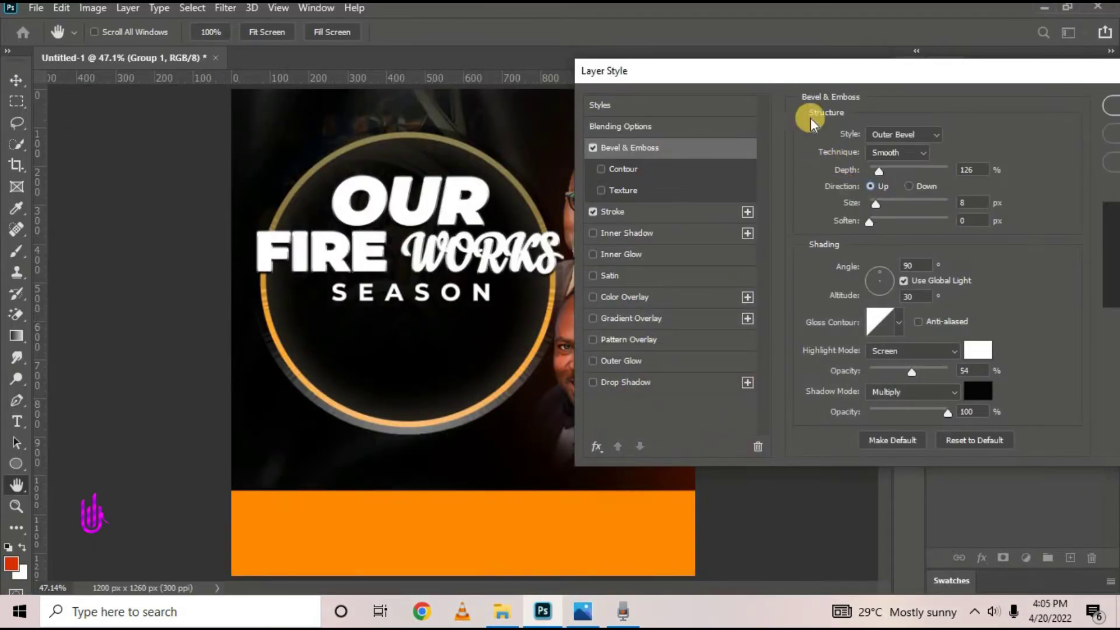
pyautogui.moveTo(835, 65); pyautogui.dragTo(792, 75)
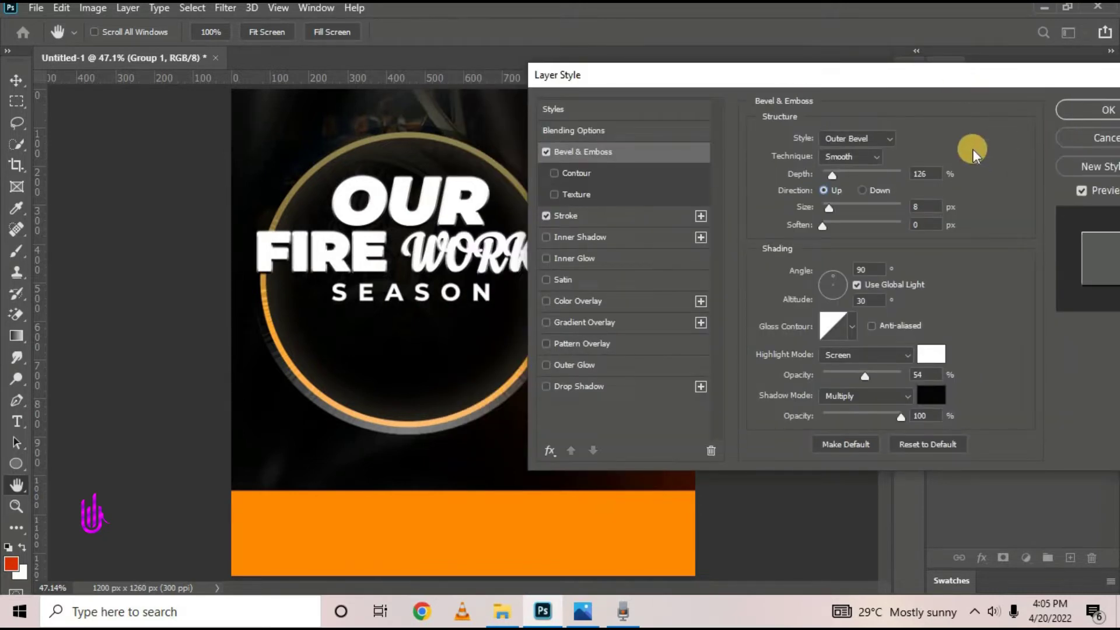
pyautogui.click(886, 413)
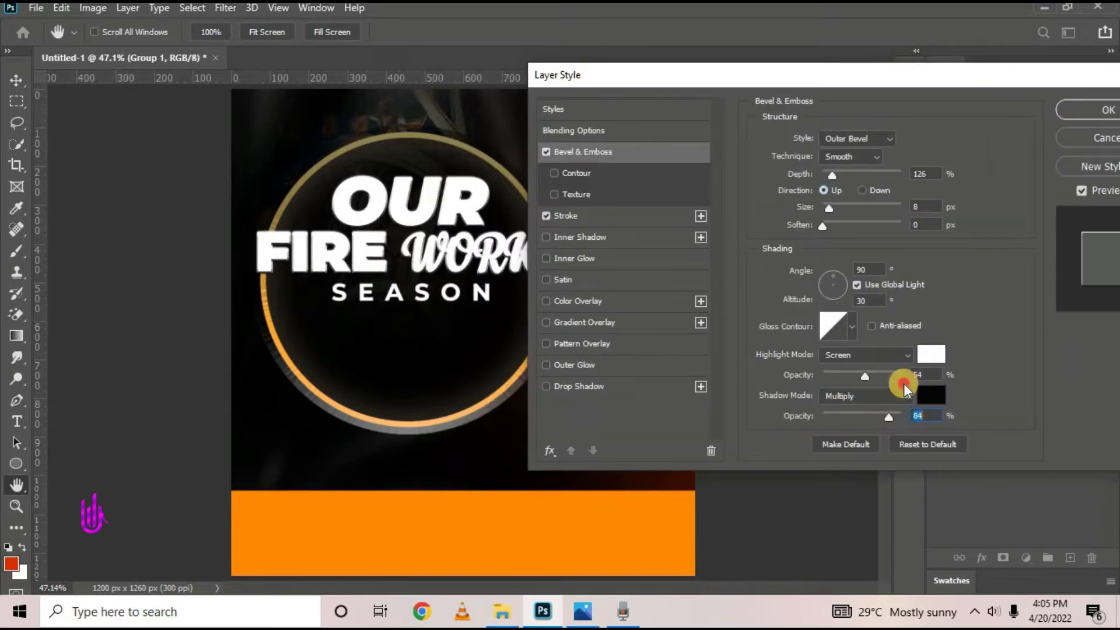
pyautogui.write('80')
pyautogui.click(1066, 111)
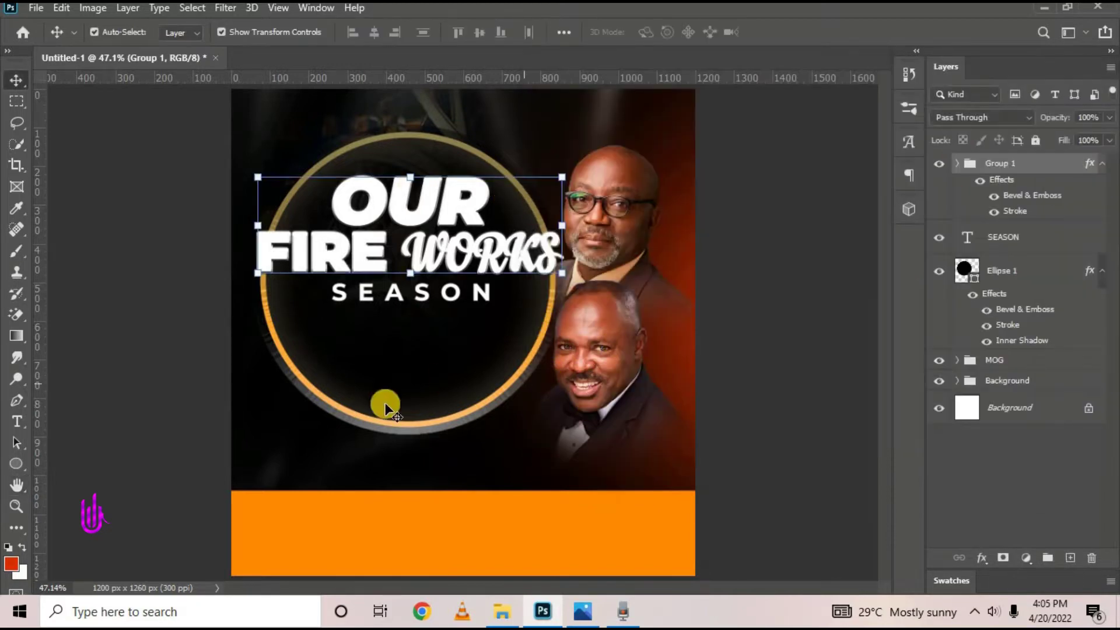
# Open SEASON's Layer Style and add an orange Color Overlay
pyautogui.click(395, 291)
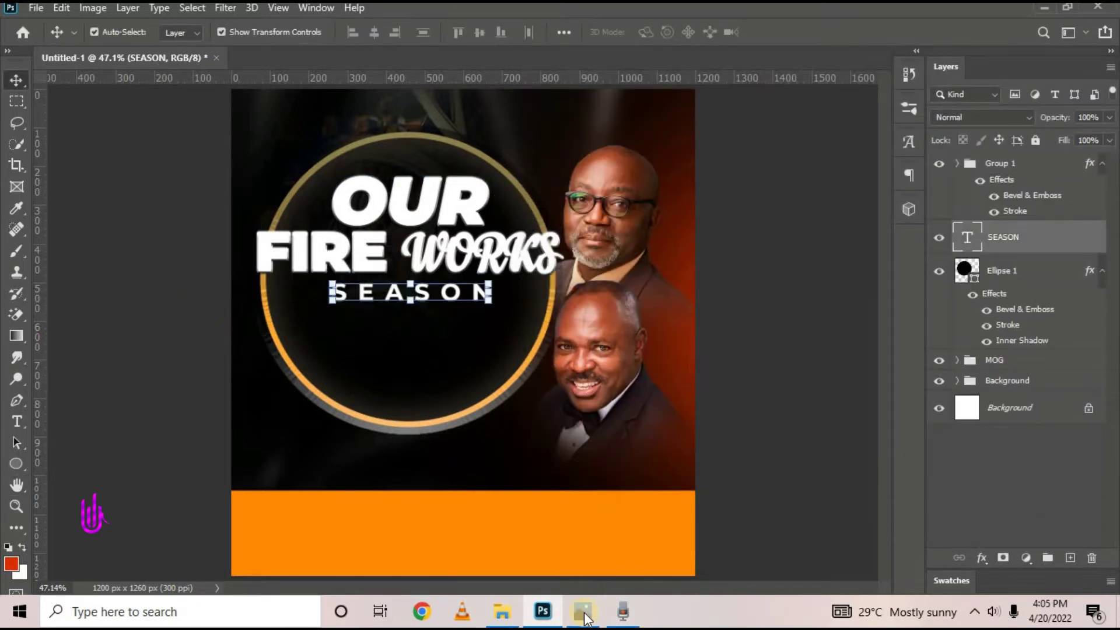
pyautogui.click(584, 611)
pyautogui.click(583, 612)
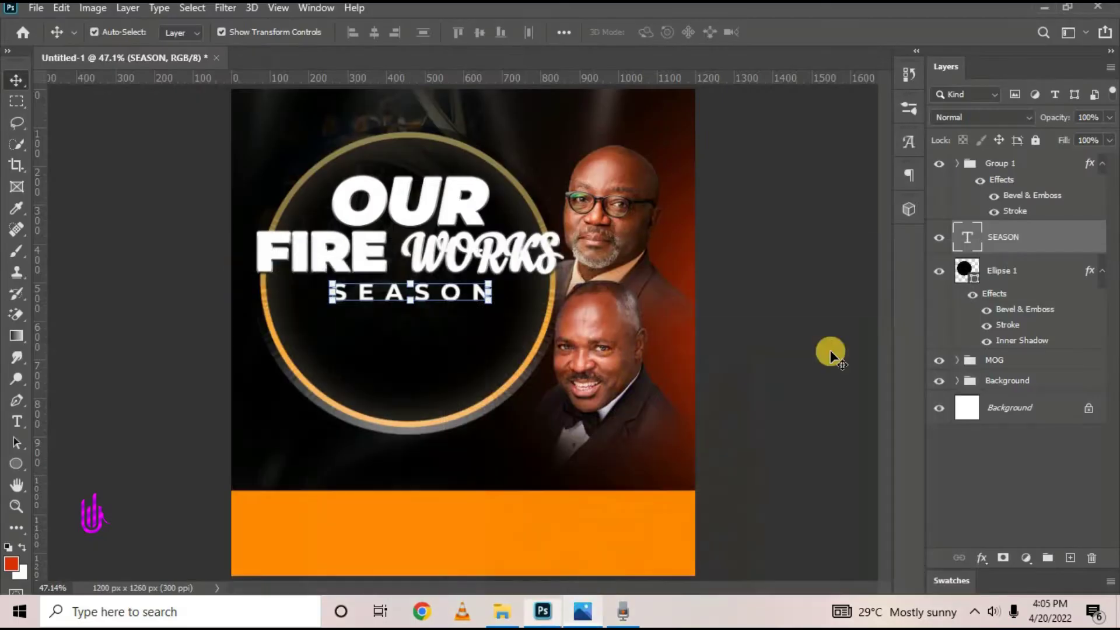
pyautogui.doubleClick(1023, 289)
pyautogui.click(654, 311)
pyautogui.click(1004, 150)
pyautogui.click(607, 525)
pyautogui.press('Return')
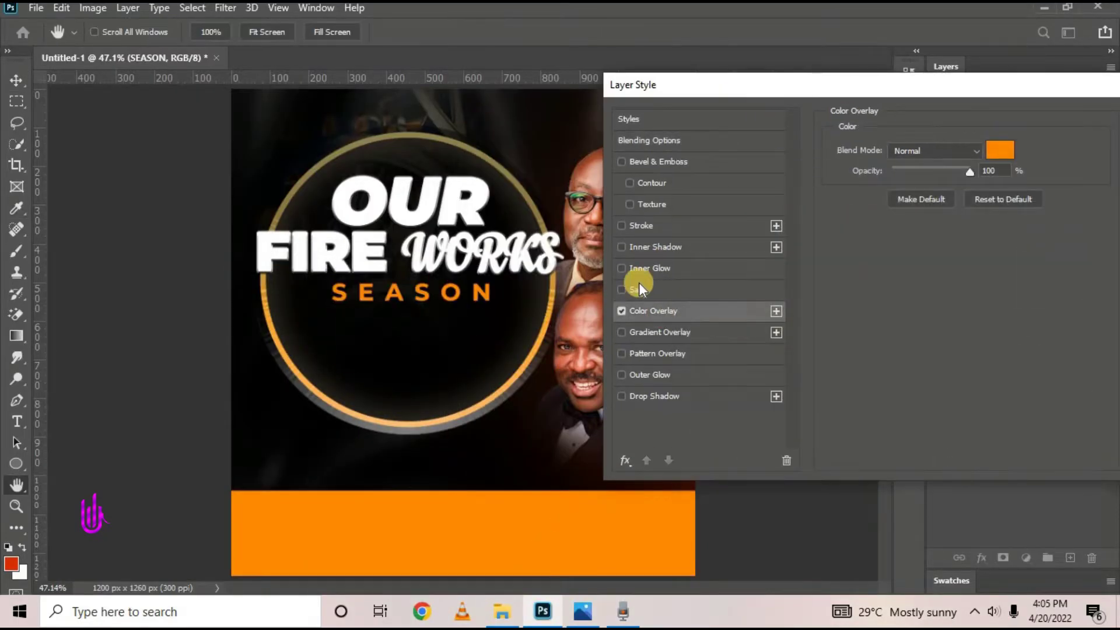
# Give SEASON a thin Stroke filled with the gold gradient
pyautogui.click(641, 226)
pyautogui.doubleClick(992, 149)
pyautogui.write('1')
pyautogui.click(586, 615)
pyautogui.click(586, 617)
pyautogui.click(841, 231)
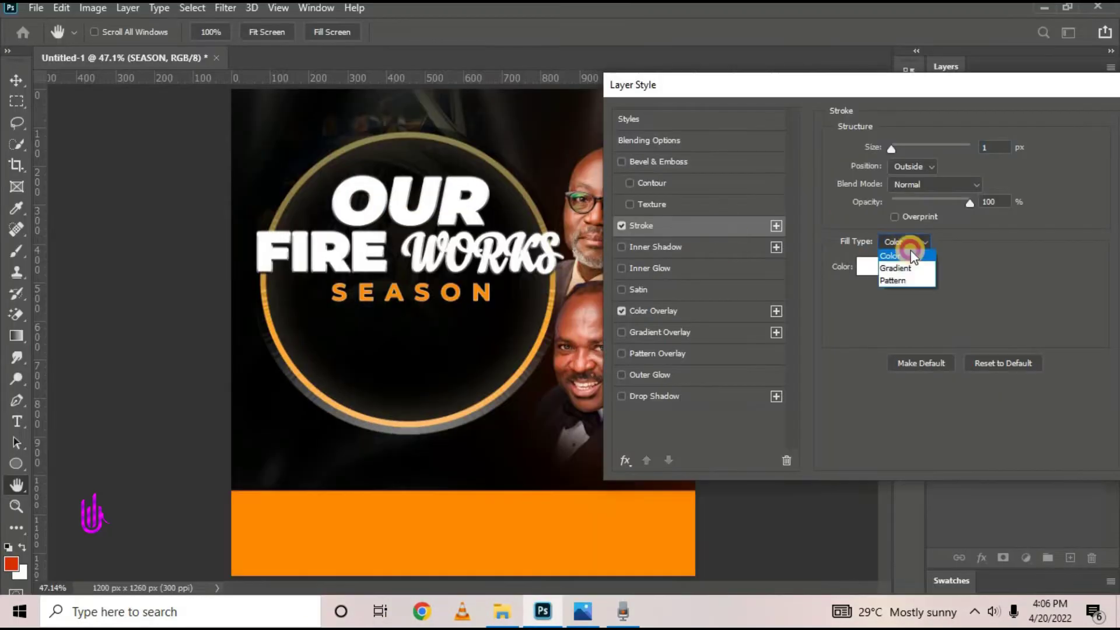
pyautogui.click(893, 258)
pyautogui.click(934, 263)
pyautogui.click(1001, 58)
# Add a gold Gradient Overlay to SEASON, try then remove a Bevel, and apply
pyautogui.click(659, 332)
pyautogui.moveTo(851, 88); pyautogui.dragTo(812, 87)
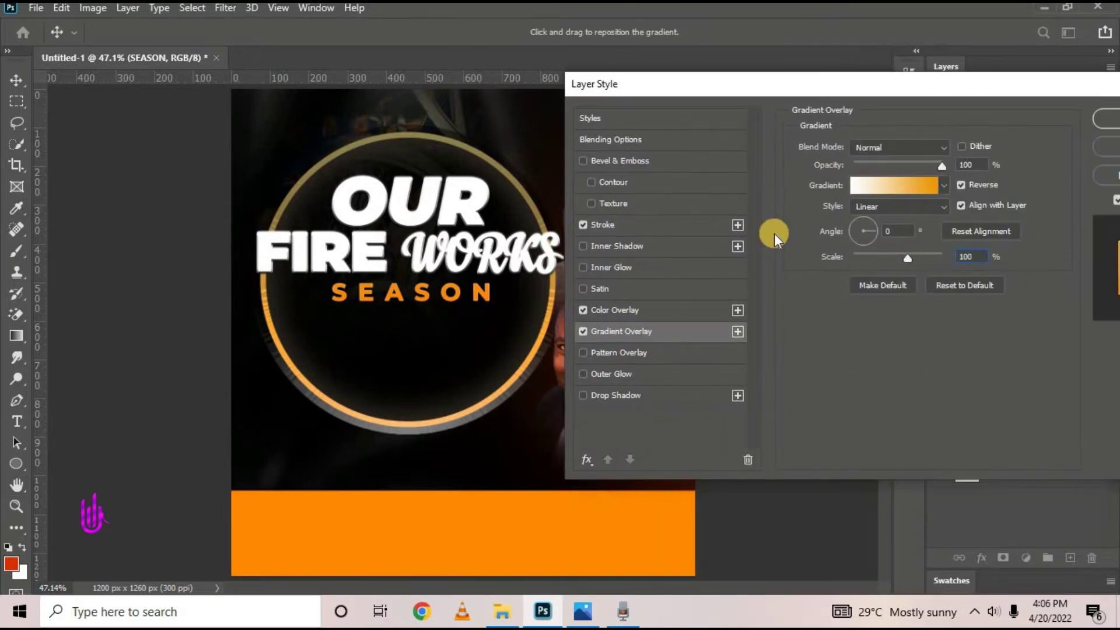
pyautogui.click(653, 226)
pyautogui.moveTo(671, 85)
pyautogui.mouseDown()
pyautogui.moveTo(835, 106)
pyautogui.moveTo(703, 108)
pyautogui.mouseUp()
pyautogui.click(665, 184)
pyautogui.click(677, 241)
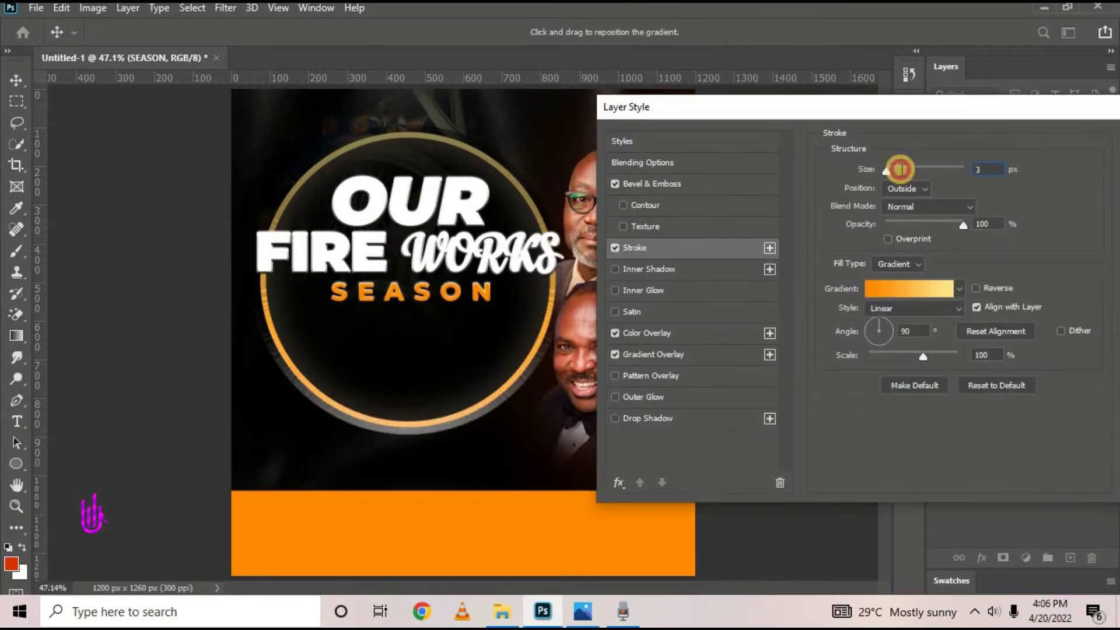
pyautogui.click(694, 183)
pyautogui.click(585, 619)
pyautogui.click(587, 624)
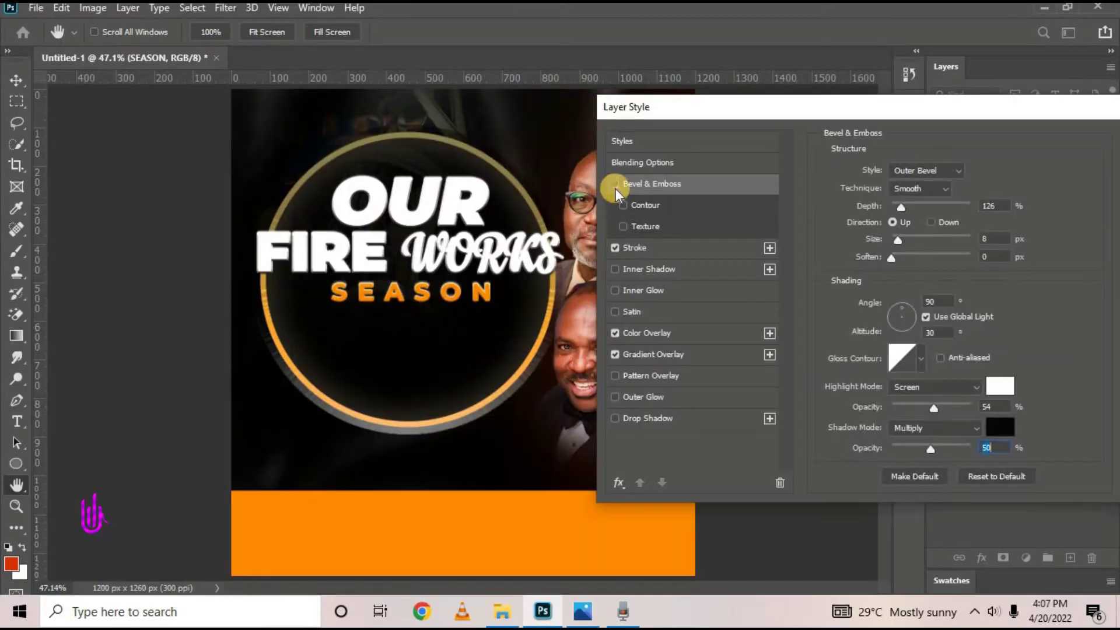
pyautogui.click(615, 188)
pyautogui.click(638, 247)
pyautogui.moveTo(912, 109); pyautogui.dragTo(757, 101)
pyautogui.click(1014, 135)
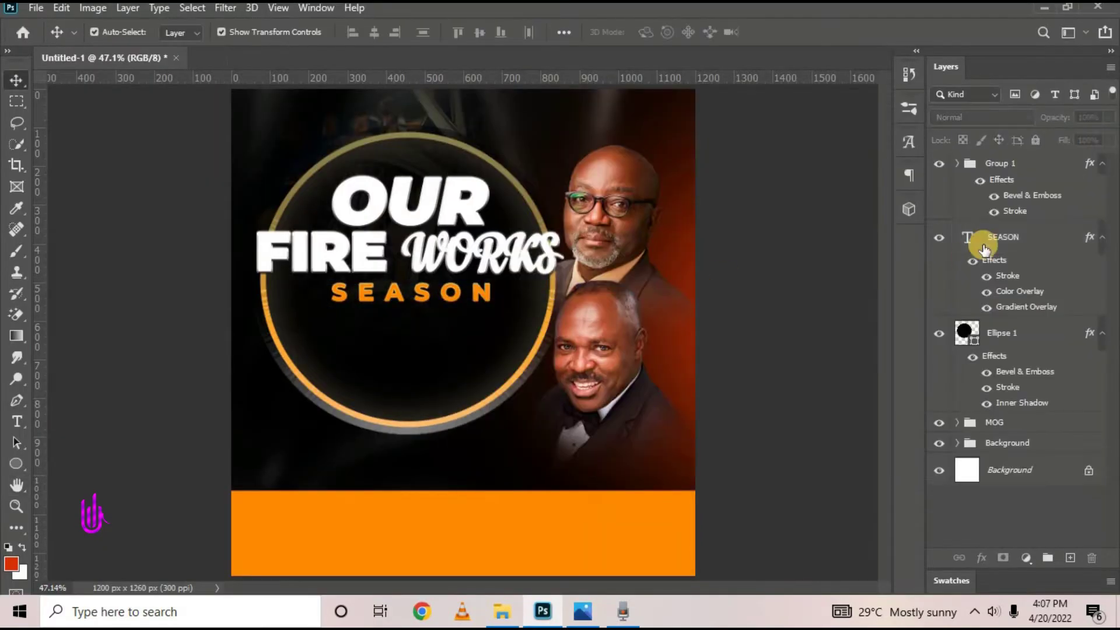
# Turn off SEASON's orange Color Overlay so the gold gradient shows
pyautogui.click(975, 239)
pyautogui.doubleClick(1031, 305)
pyautogui.click(623, 330)
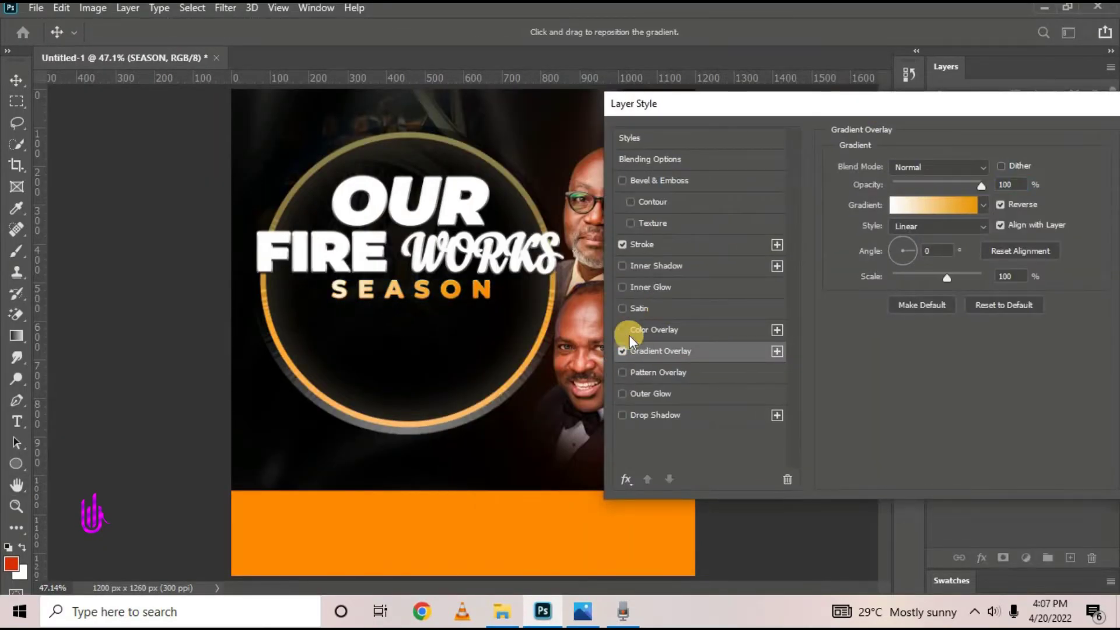
pyautogui.click(641, 244)
pyautogui.moveTo(886, 103); pyautogui.dragTo(807, 114)
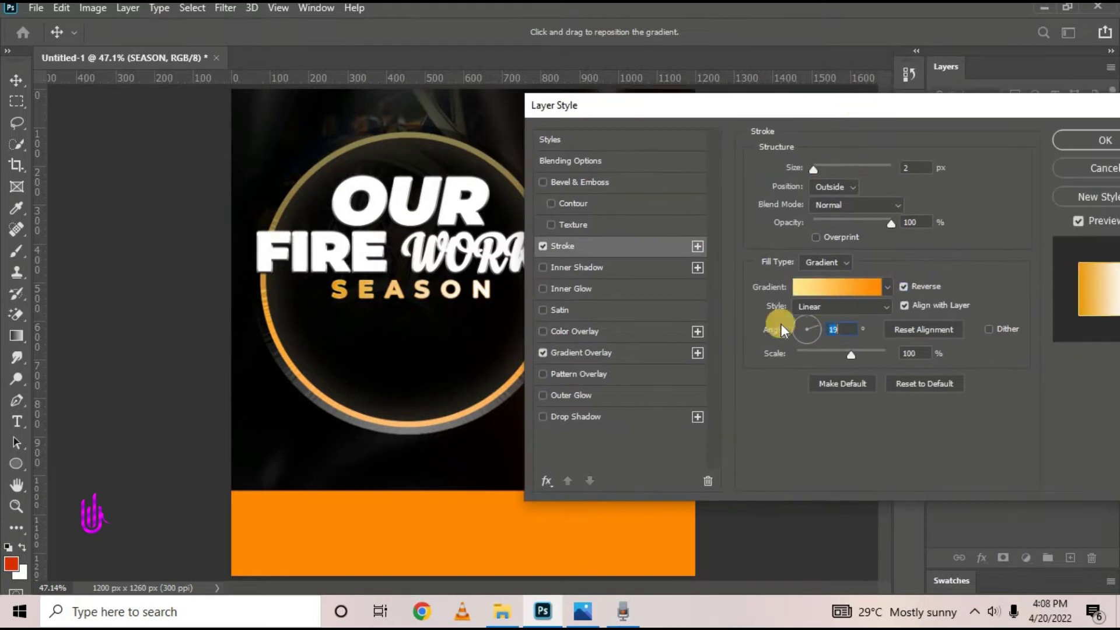
pyautogui.click(1092, 135)
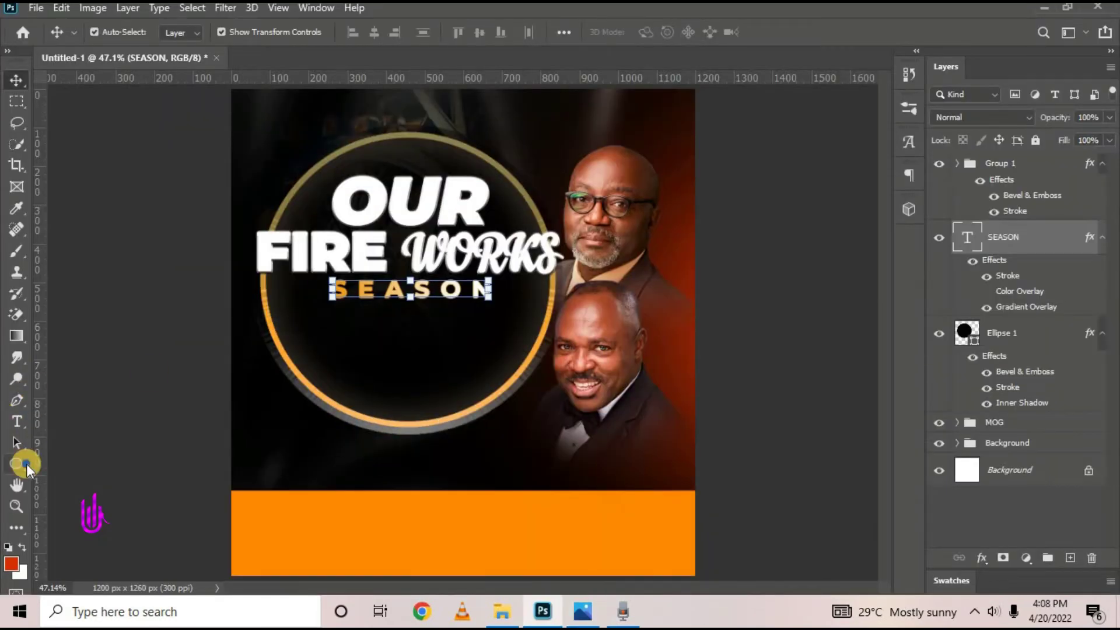
# Draw a thin rectangle bar across the circle under SEASON and fill it white
pyautogui.click(17, 464)
pyautogui.click(76, 465)
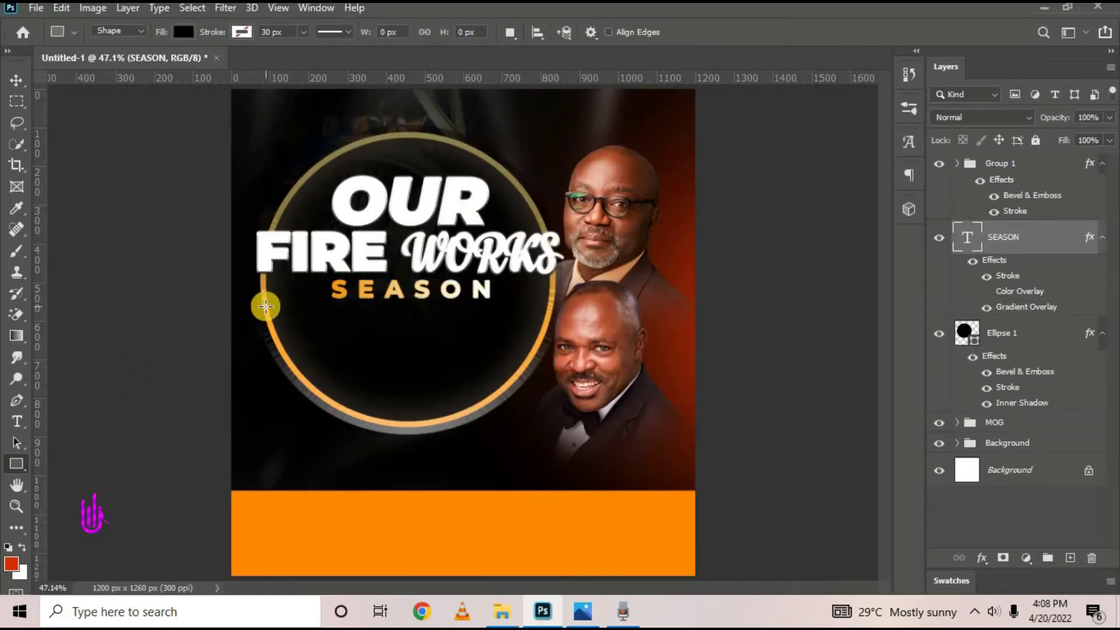
pyautogui.moveTo(265, 301); pyautogui.dragTo(547, 302)
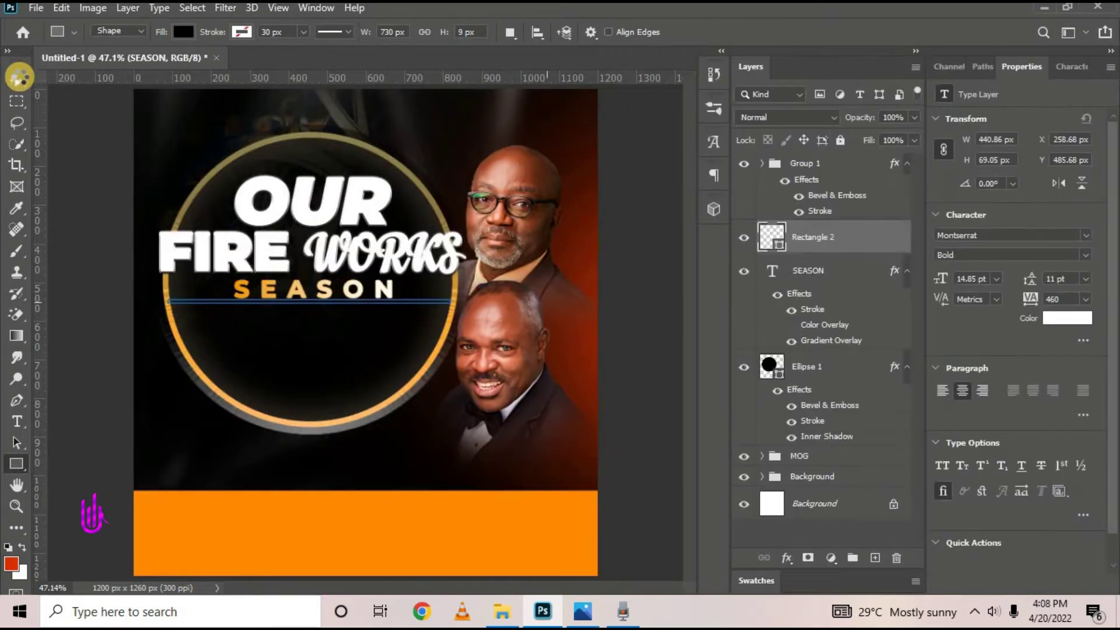
pyautogui.click(17, 82)
pyautogui.doubleClick(771, 250)
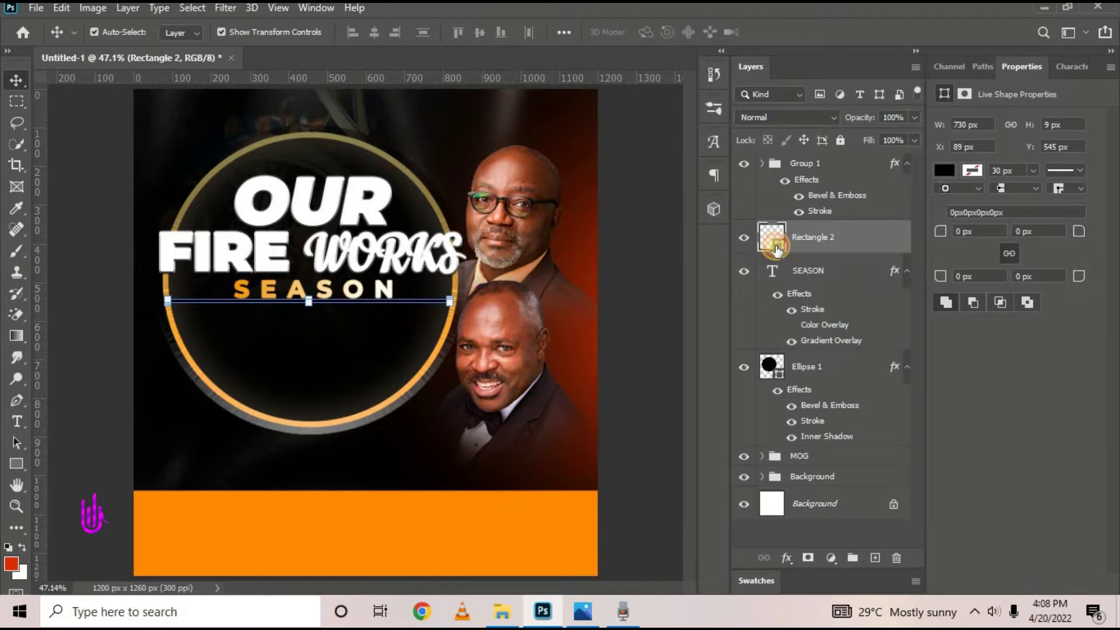
pyautogui.moveTo(758, 265); pyautogui.dragTo(687, 208)
pyautogui.press('Return')
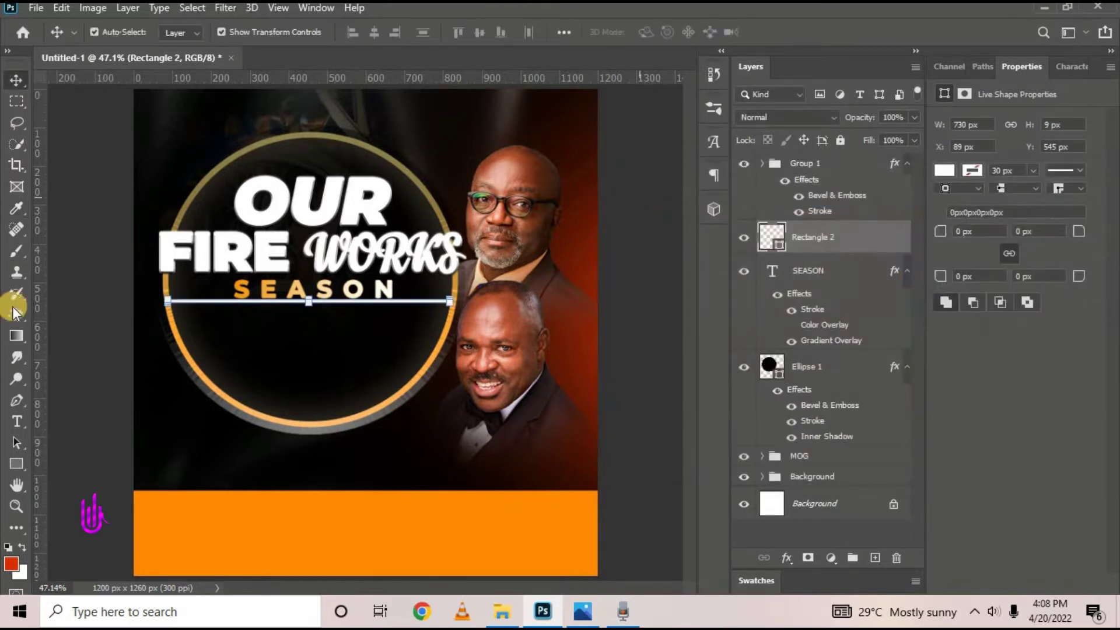
# Nudge the white line down slightly and make it thinner
pyautogui.press('Down')
pyautogui.press('Down')
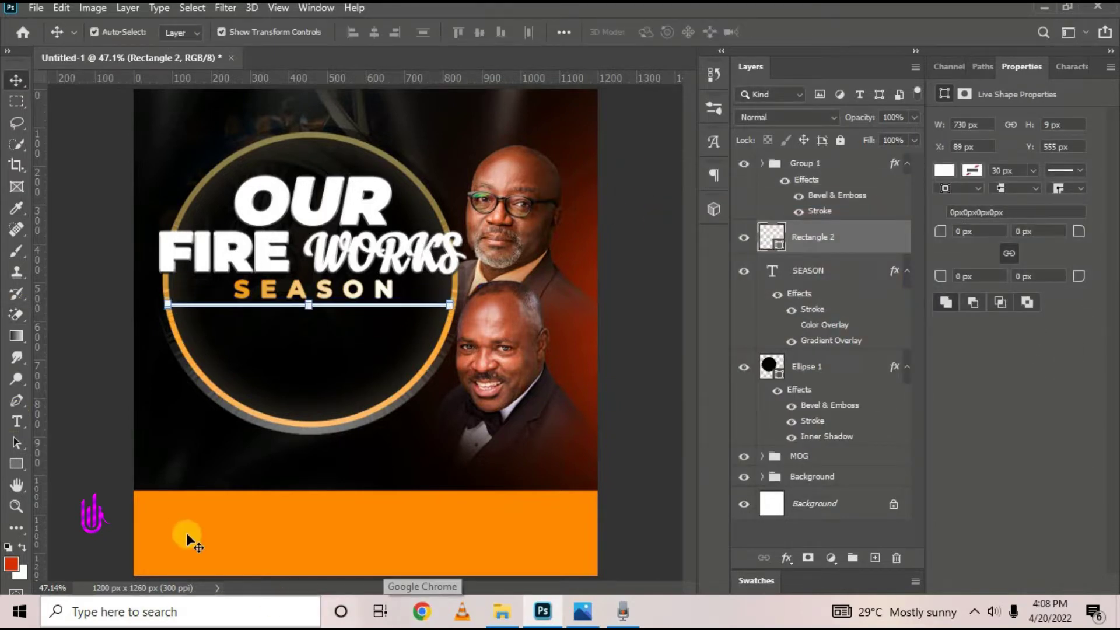
pyautogui.scroll(5, 286, 327)
pyautogui.scroll(2, 315, 349)
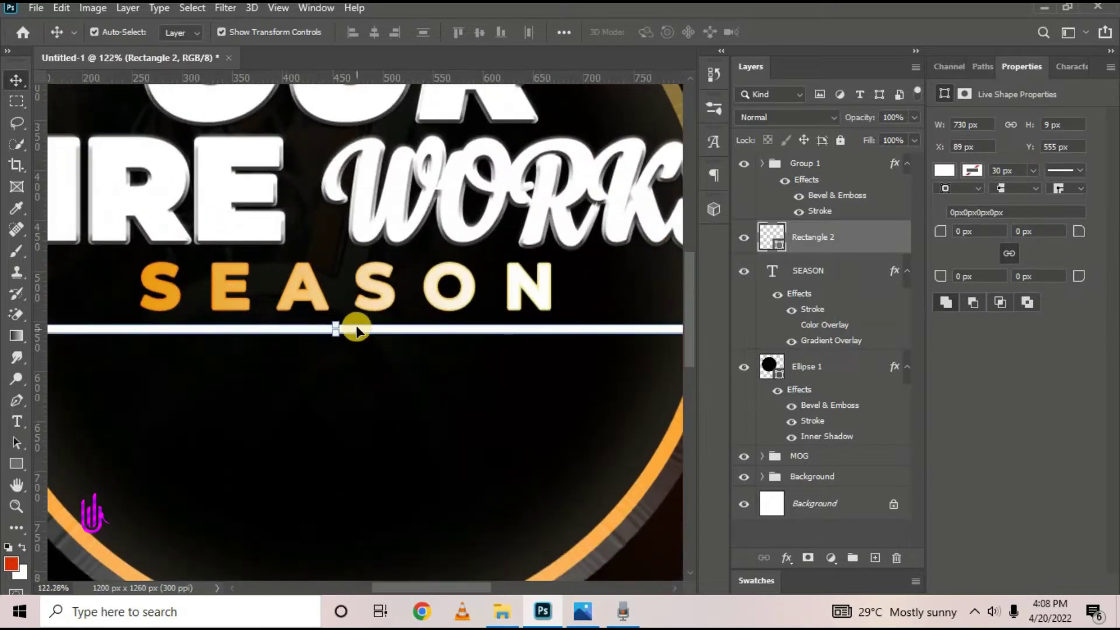
pyautogui.scroll(4, 318, 327)
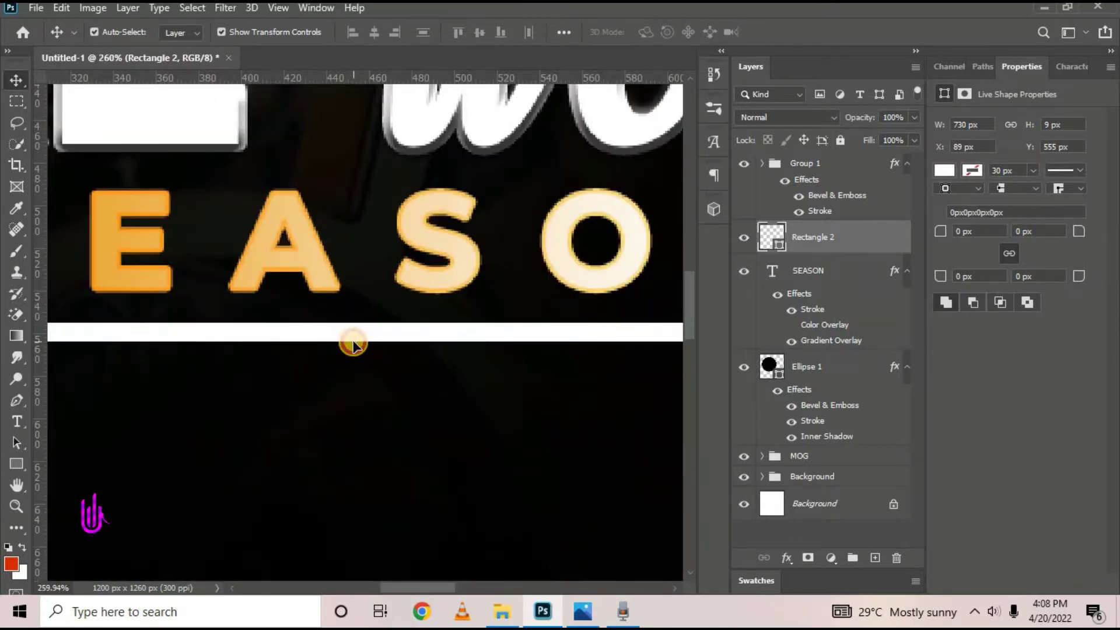
pyautogui.moveTo(360, 337); pyautogui.dragTo(358, 333)
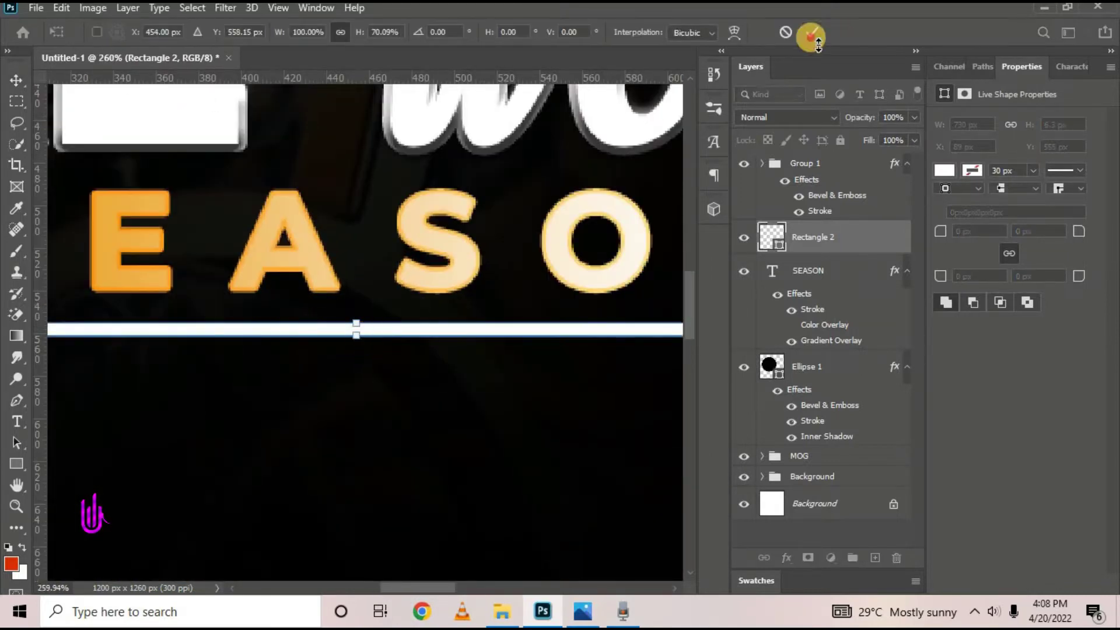
pyautogui.hotkey('ctrl', '0')
pyautogui.click(130, 292)
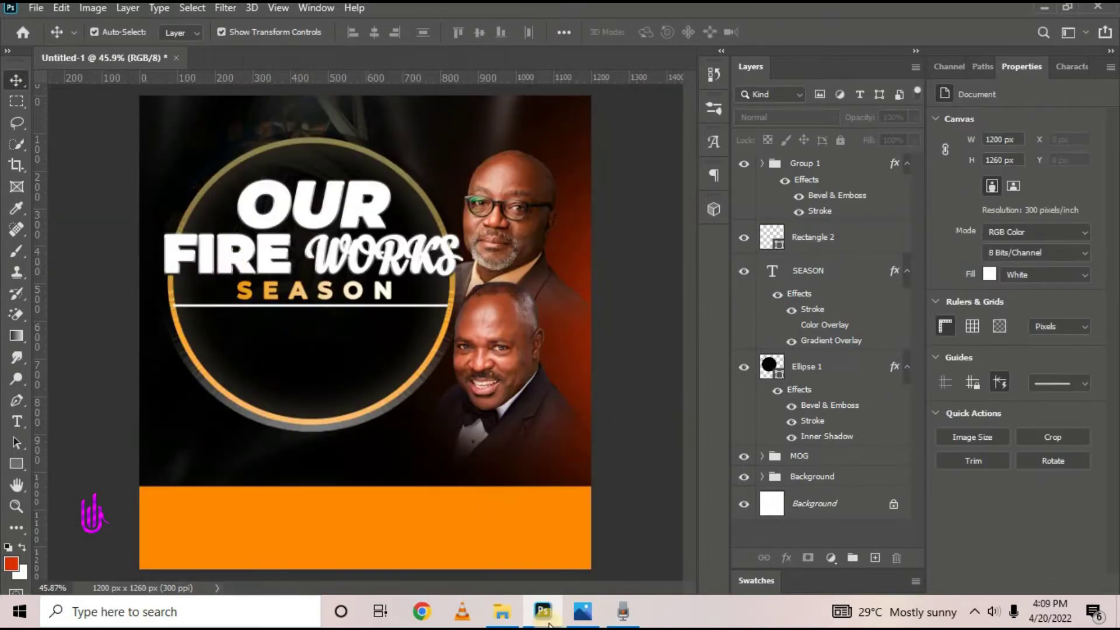
# Check the reference flyer, then shorten the line evenly from both ends, centred under SEASON
pyautogui.click(582, 611)
pyautogui.click(543, 612)
pyautogui.scroll(6, 229, 320)
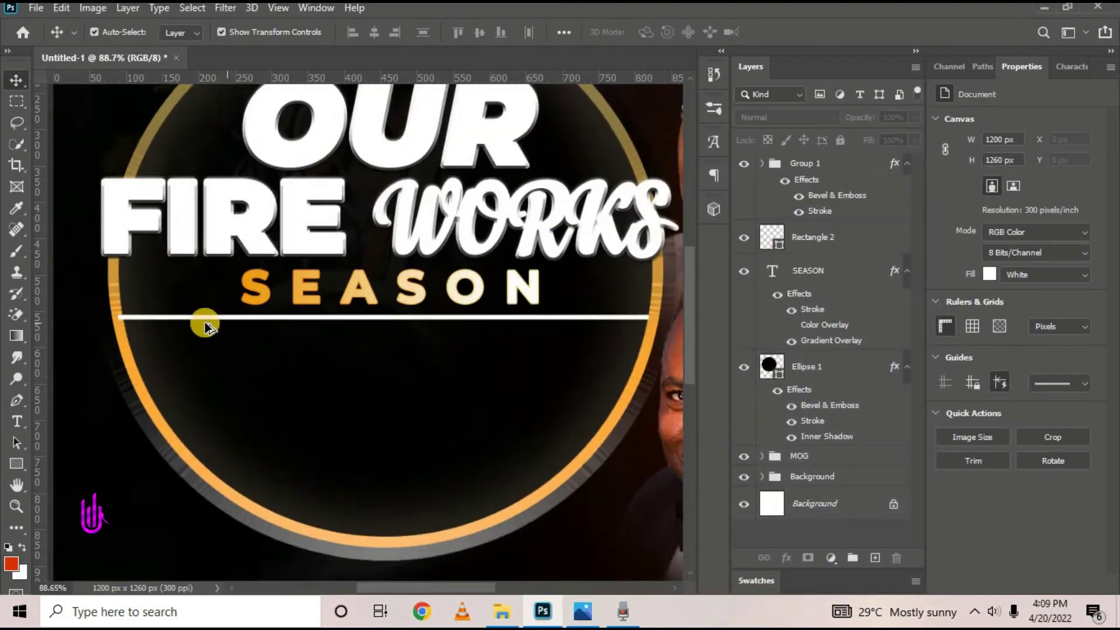
pyautogui.click(133, 321)
pyautogui.scroll(1, 133, 321)
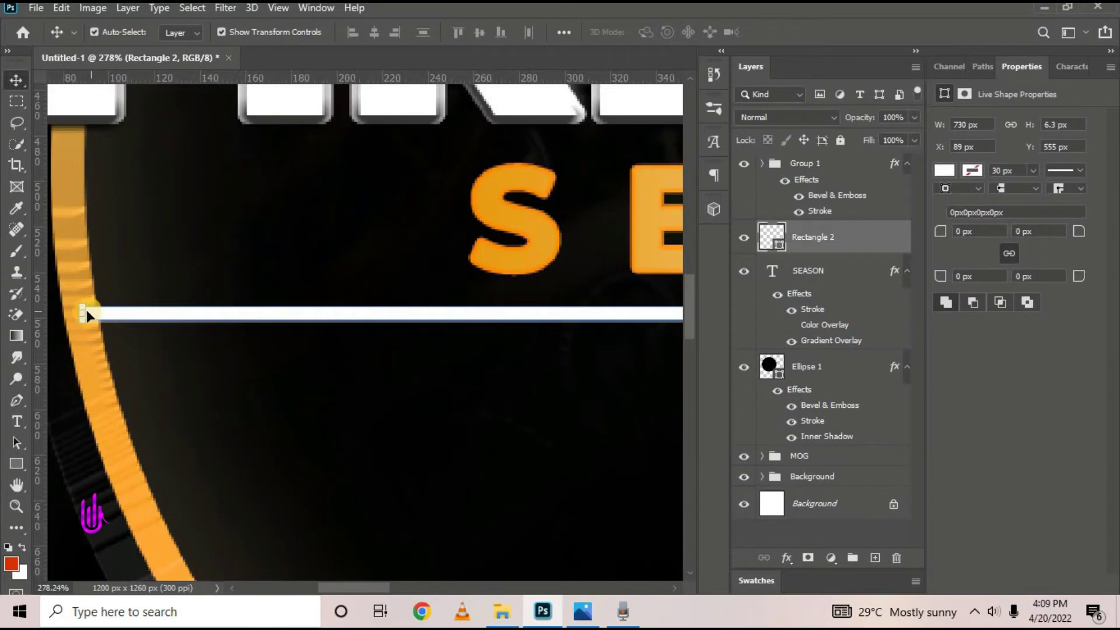
pyautogui.moveTo(81, 314); pyautogui.dragTo(489, 303)
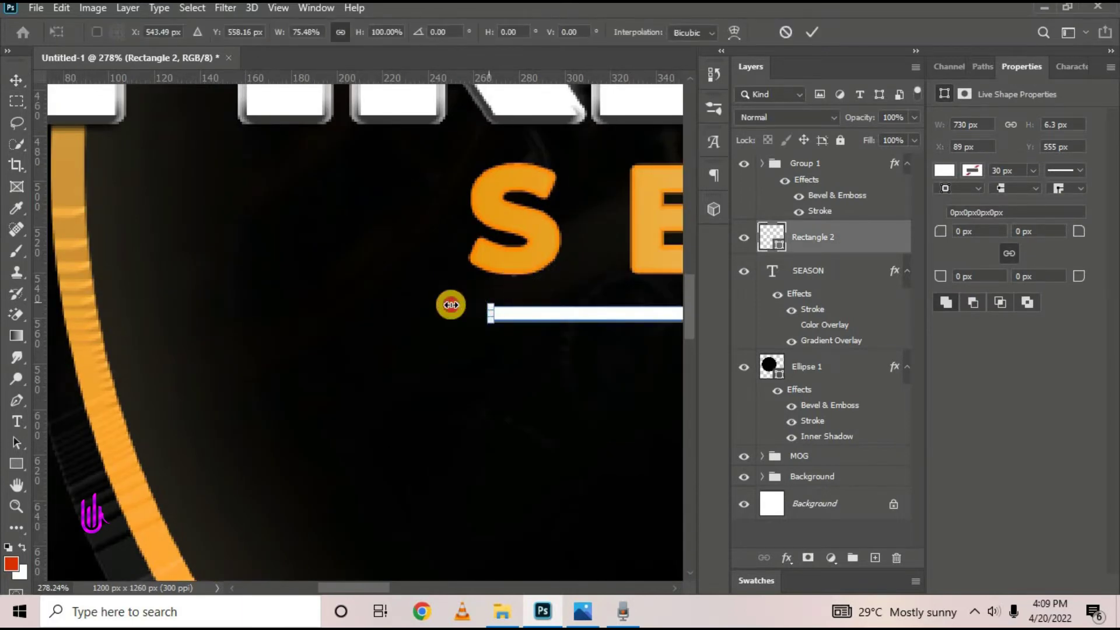
pyautogui.hotkey('ctrl', '0')
pyautogui.scroll(8, 378, 308)
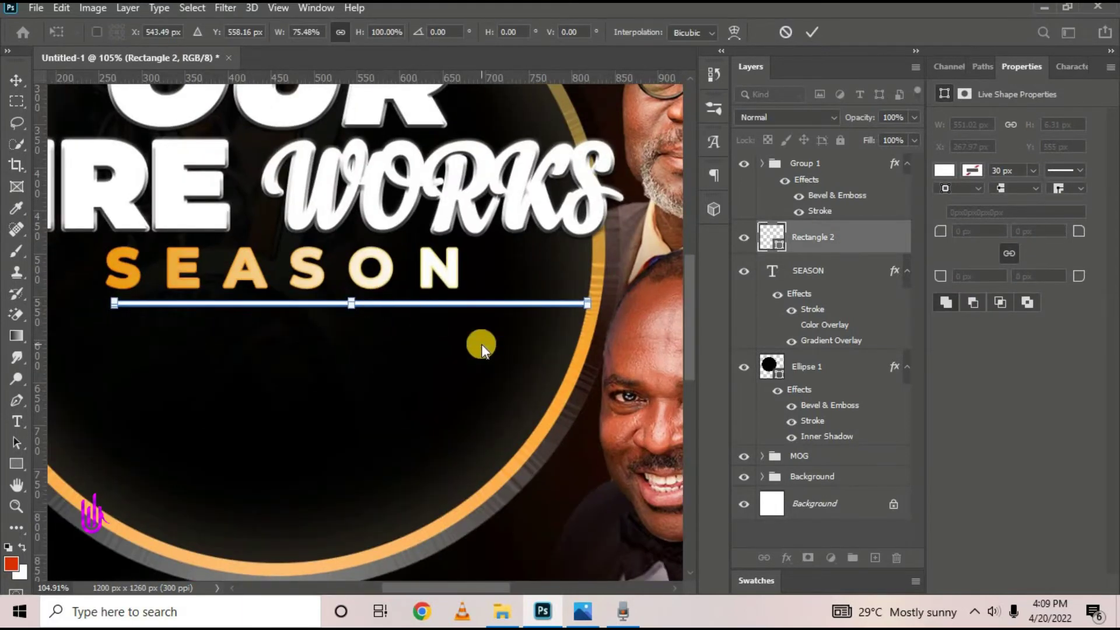
pyautogui.click(807, 30)
pyautogui.hotkey('ctrl', '0')
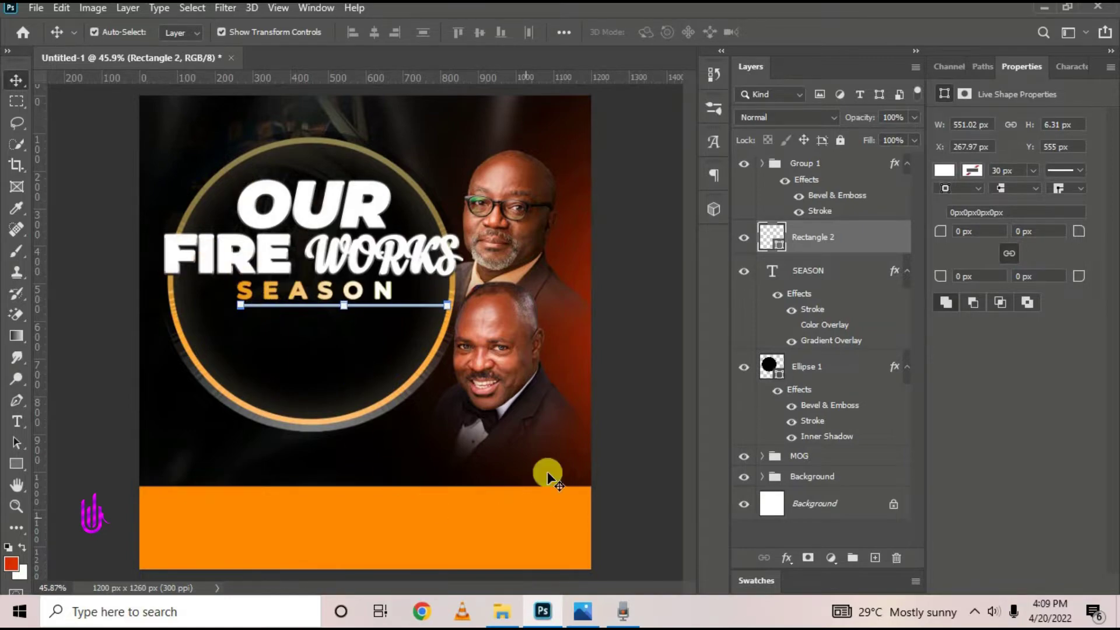
pyautogui.click(583, 612)
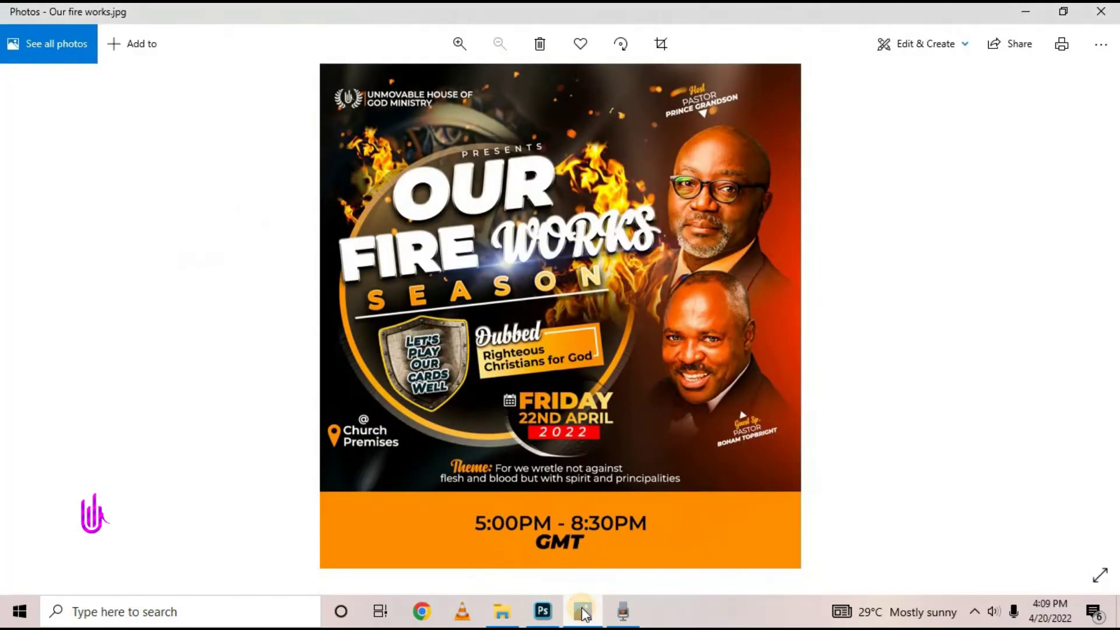
# Review the circle frame, SEASON and title group layers, then compare against the reference flyer
pyautogui.click(584, 611)
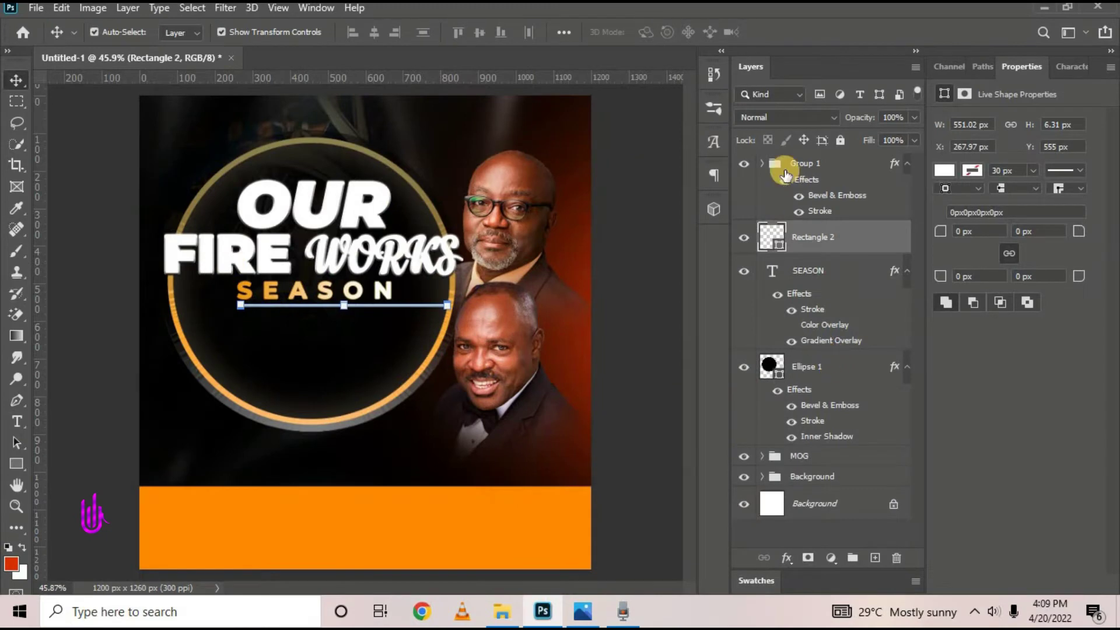
pyautogui.click(817, 366)
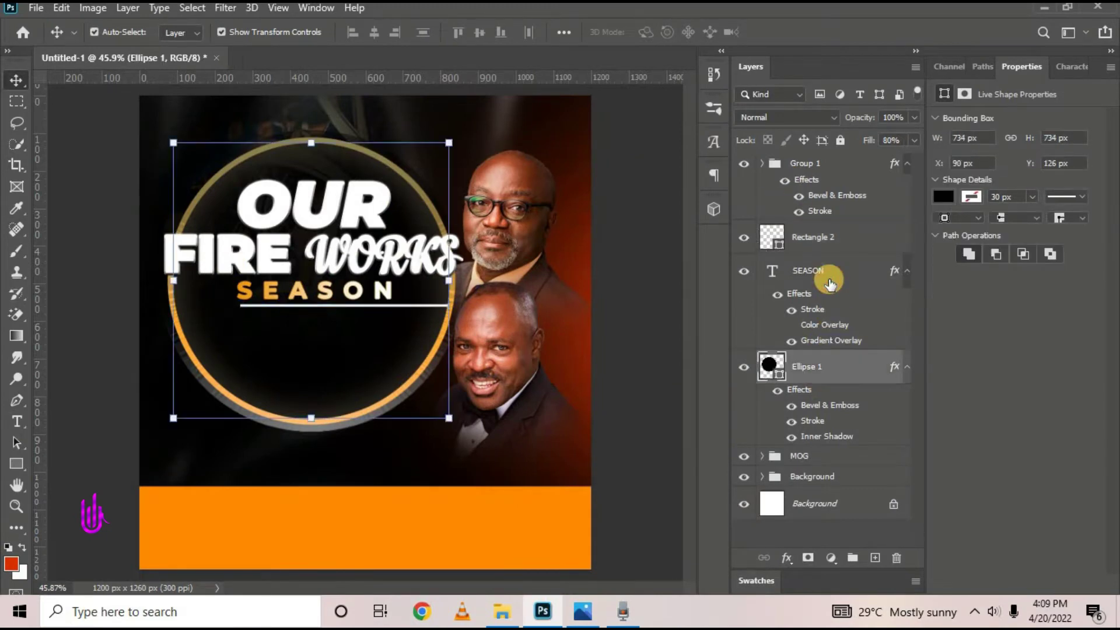
pyautogui.click(814, 269)
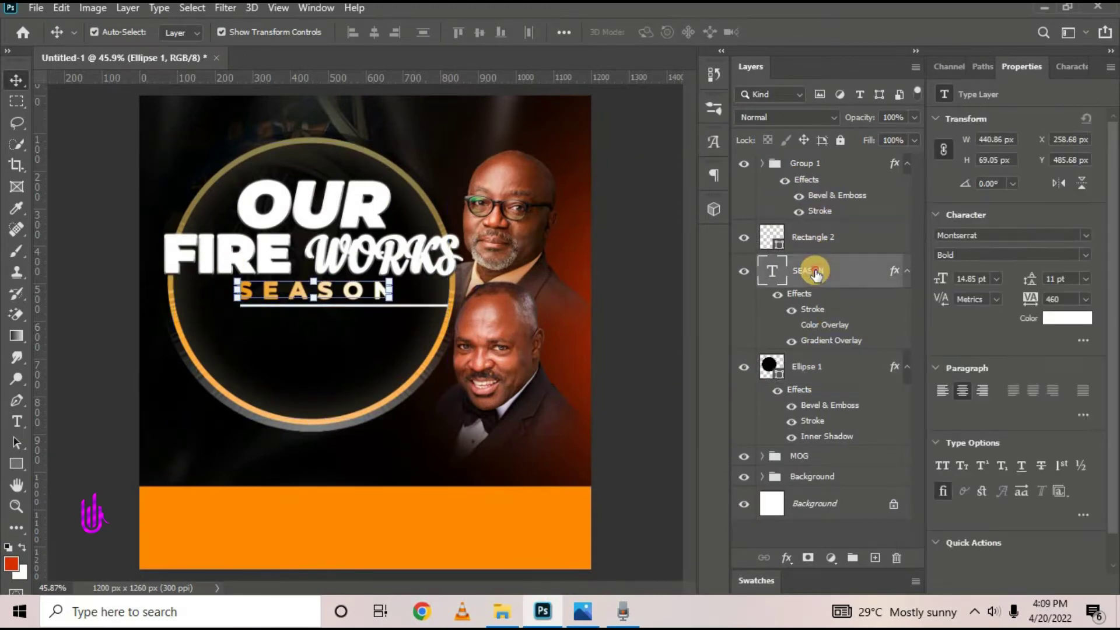
pyautogui.keyDown('shift'); pyautogui.click(821, 166); pyautogui.keyUp('shift')
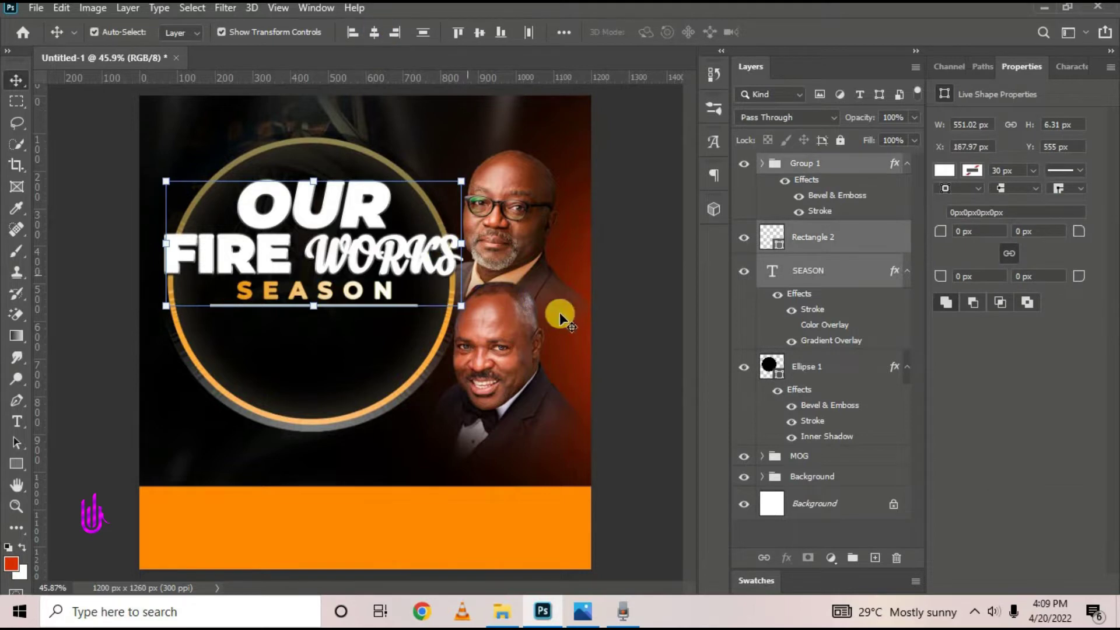
pyautogui.click(305, 223)
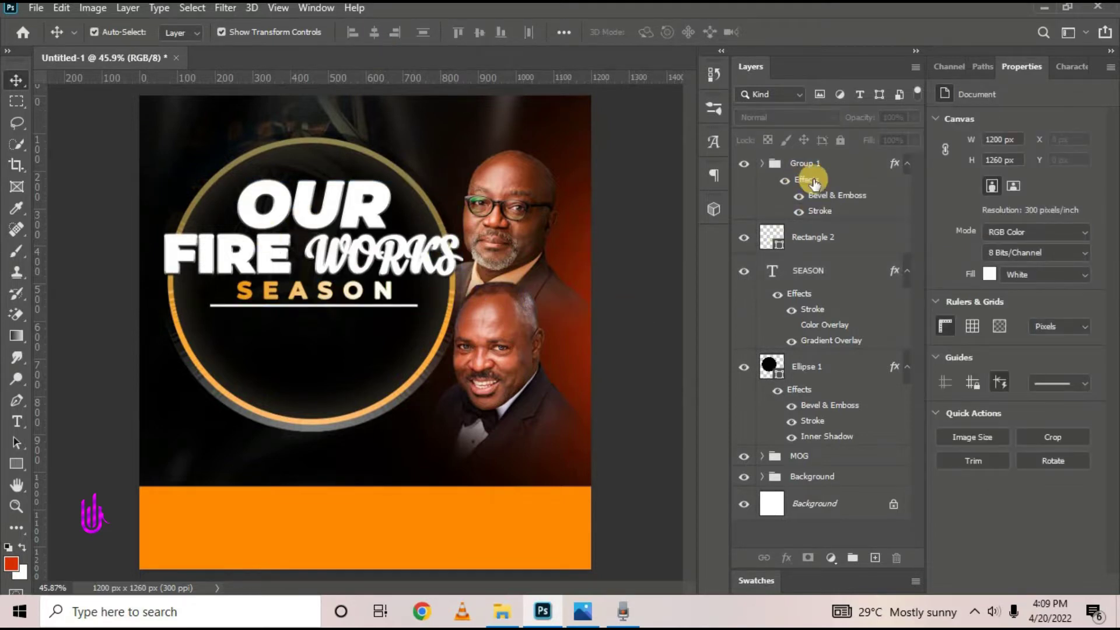
pyautogui.click(839, 168)
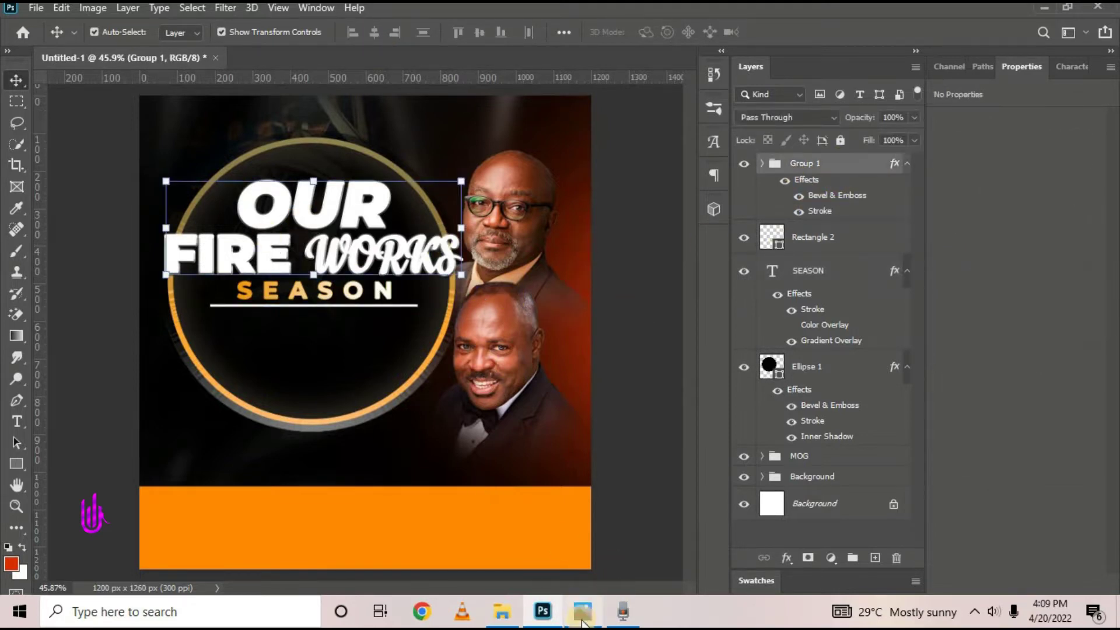
pyautogui.click(583, 620)
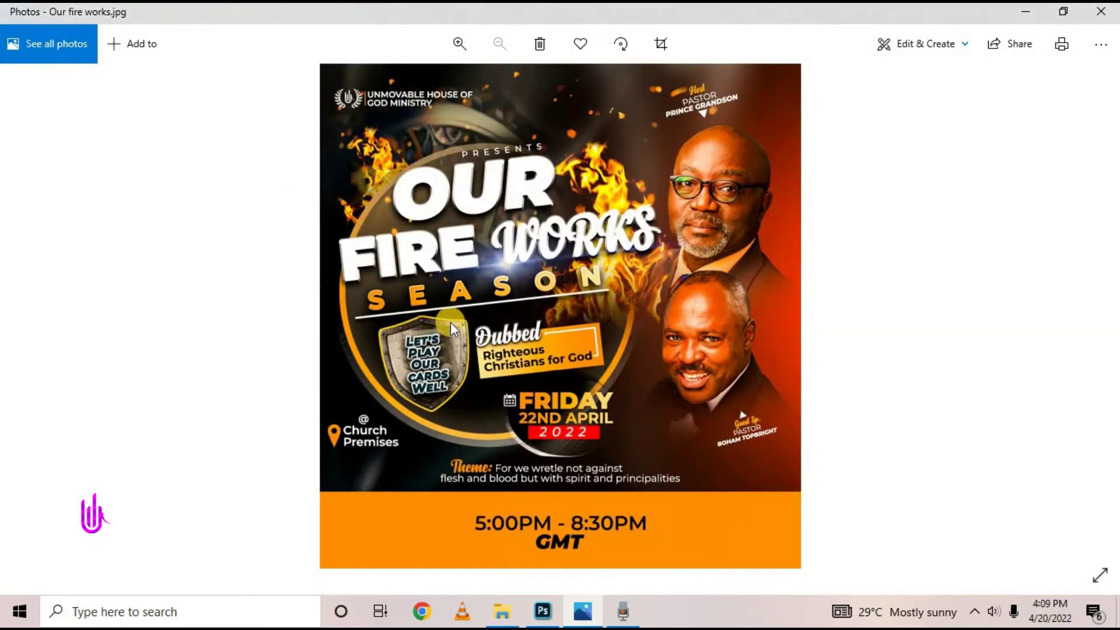
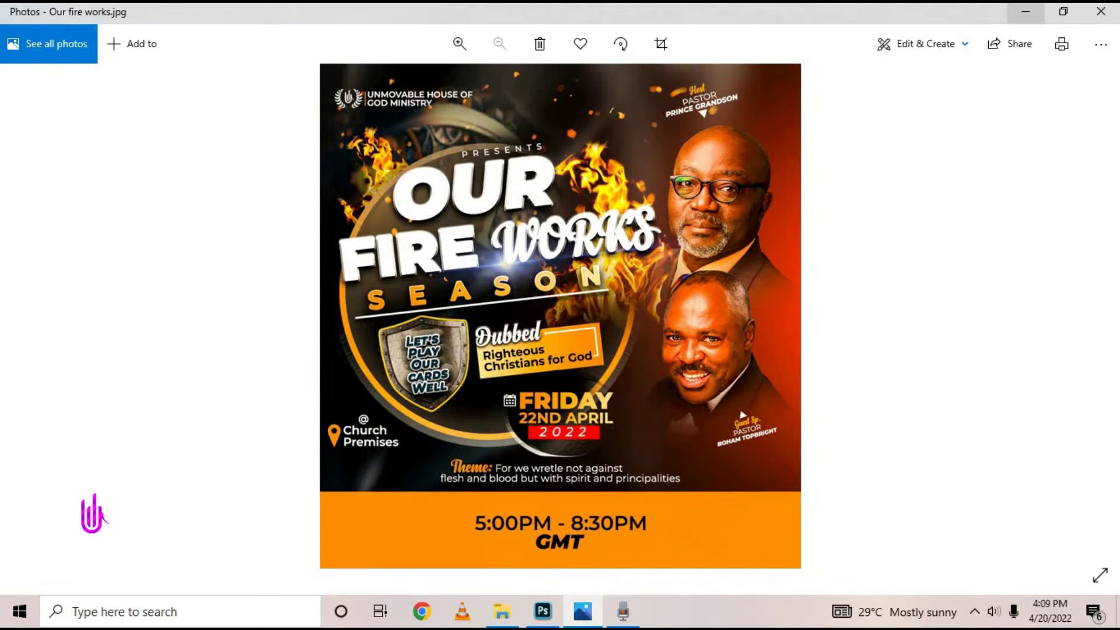
# Group Rectangle 2, SEASON and the title Group 1 into one group named Our Fire
pyautogui.click(1026, 12)
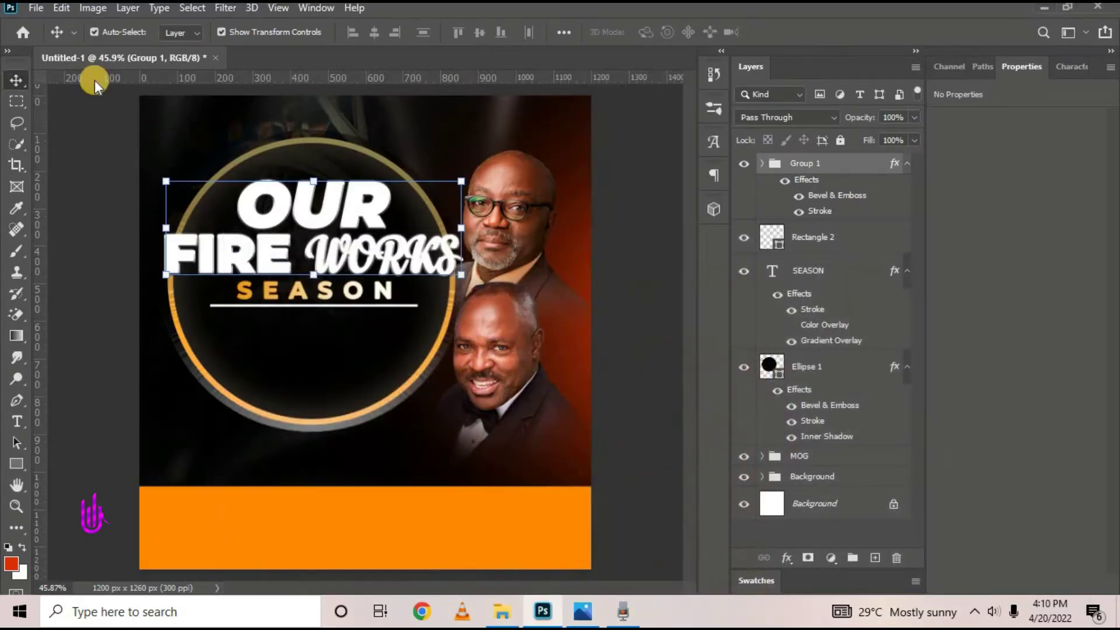
pyautogui.keyDown('shift'); pyautogui.click(798, 267); pyautogui.keyUp('shift')
pyautogui.hotkey('ctrl', 'g')
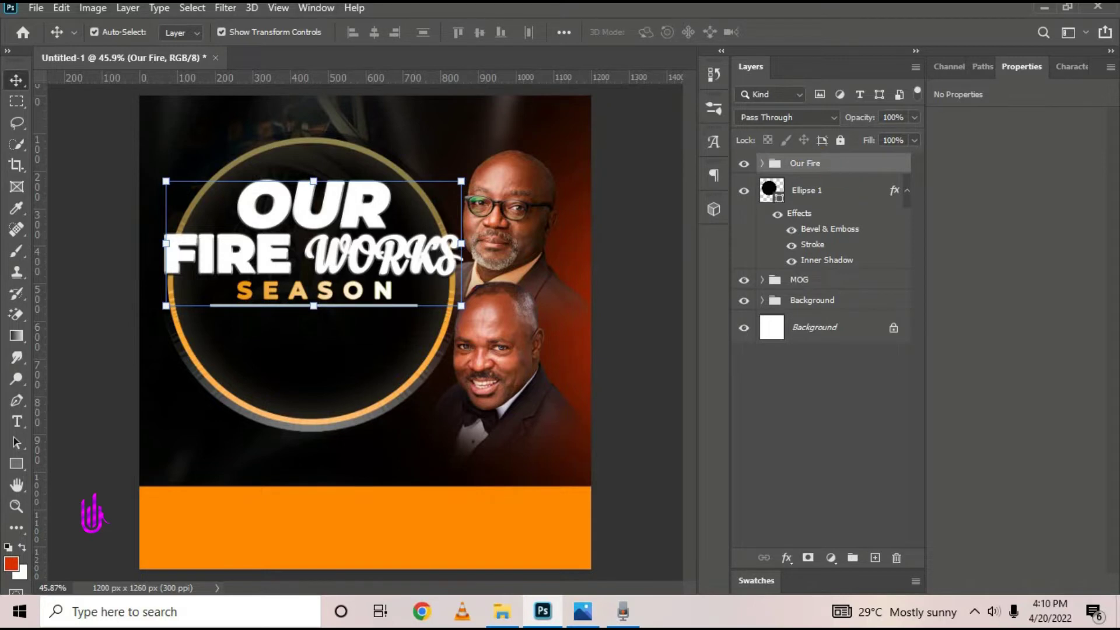
pyautogui.click(32, 8)
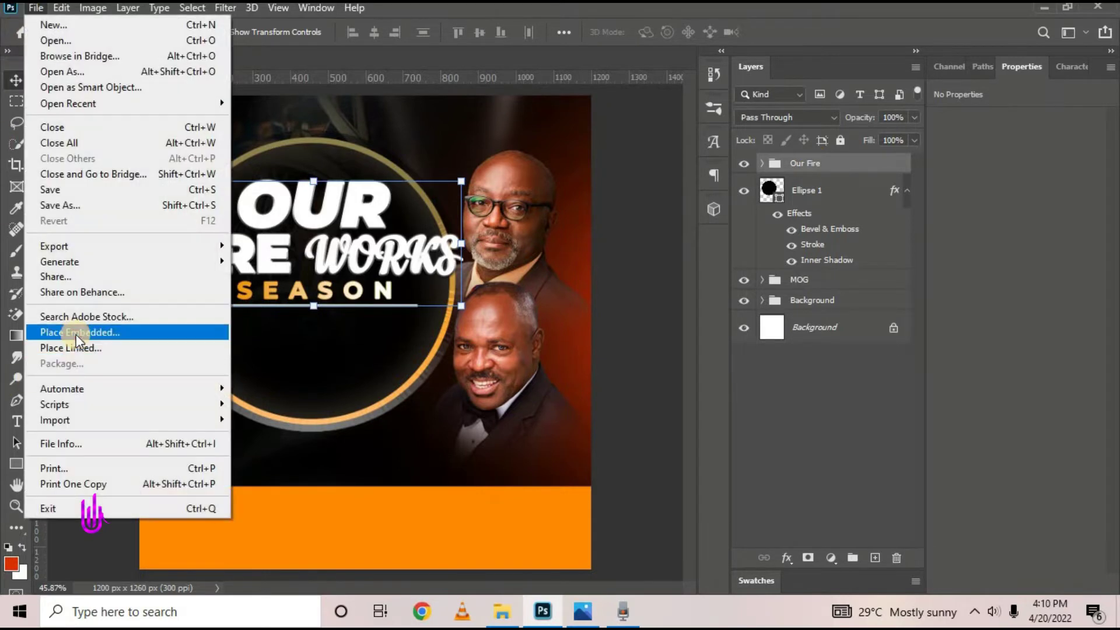
# Place the shield image download (10) as an embedded layer and commit it
pyautogui.click(76, 332)
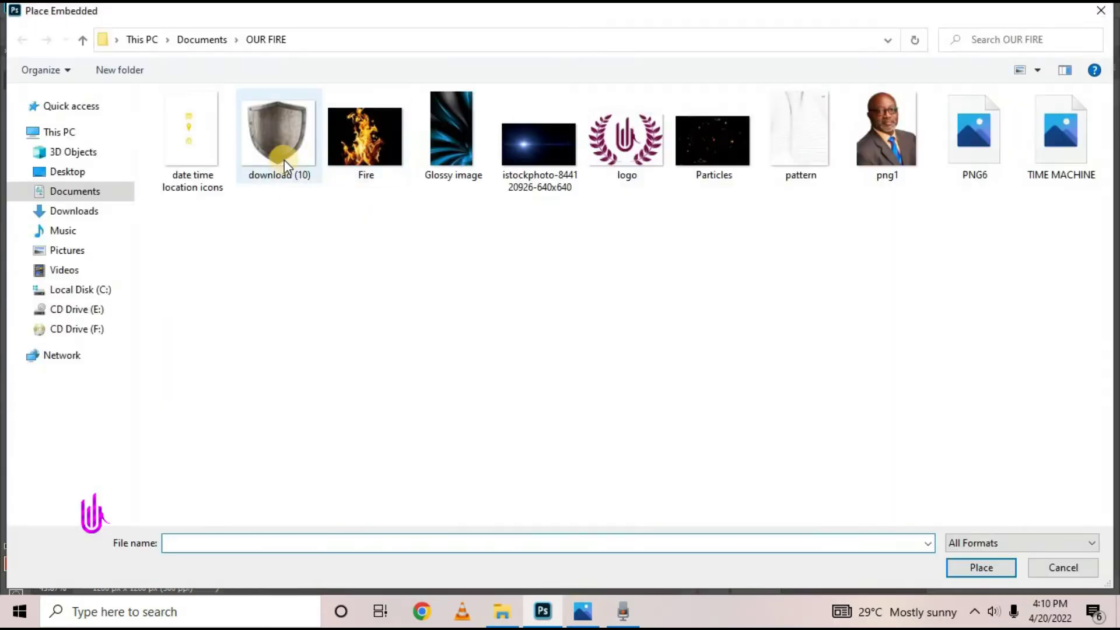
pyautogui.click(280, 155)
pyautogui.click(978, 570)
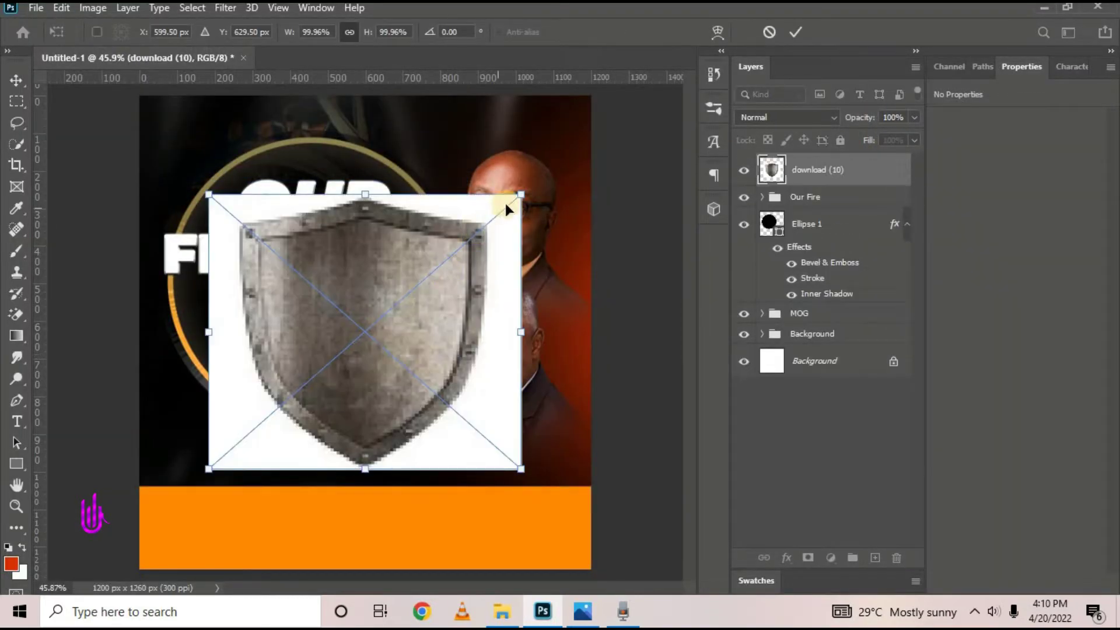
pyautogui.click(796, 32)
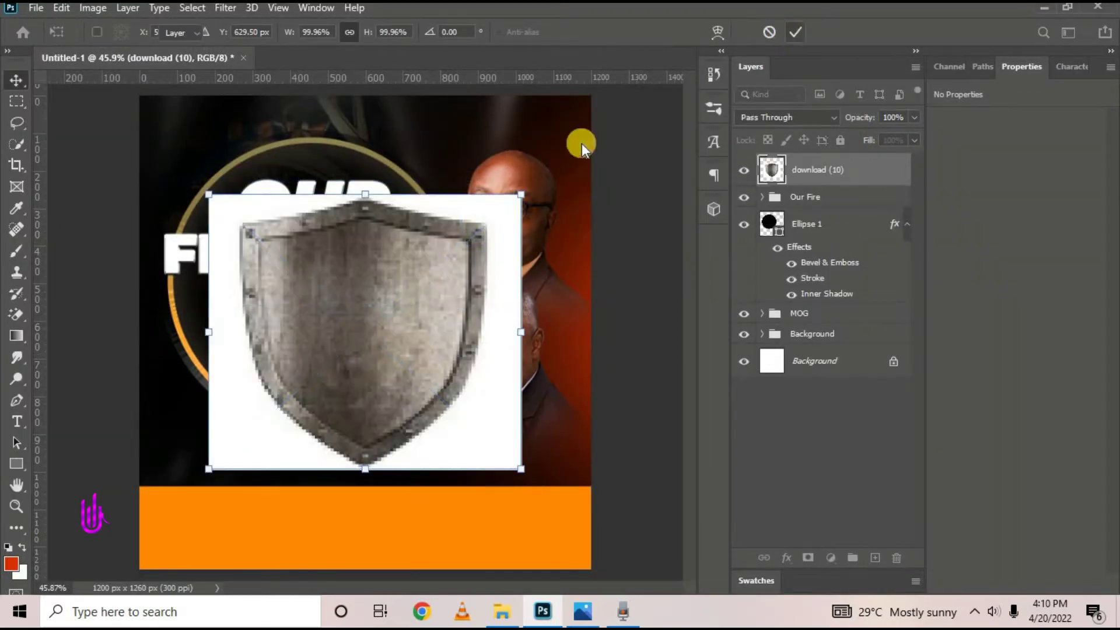
# Rasterize the shield layer and remove its white background with the Magic Eraser
pyautogui.rightClick(845, 170)
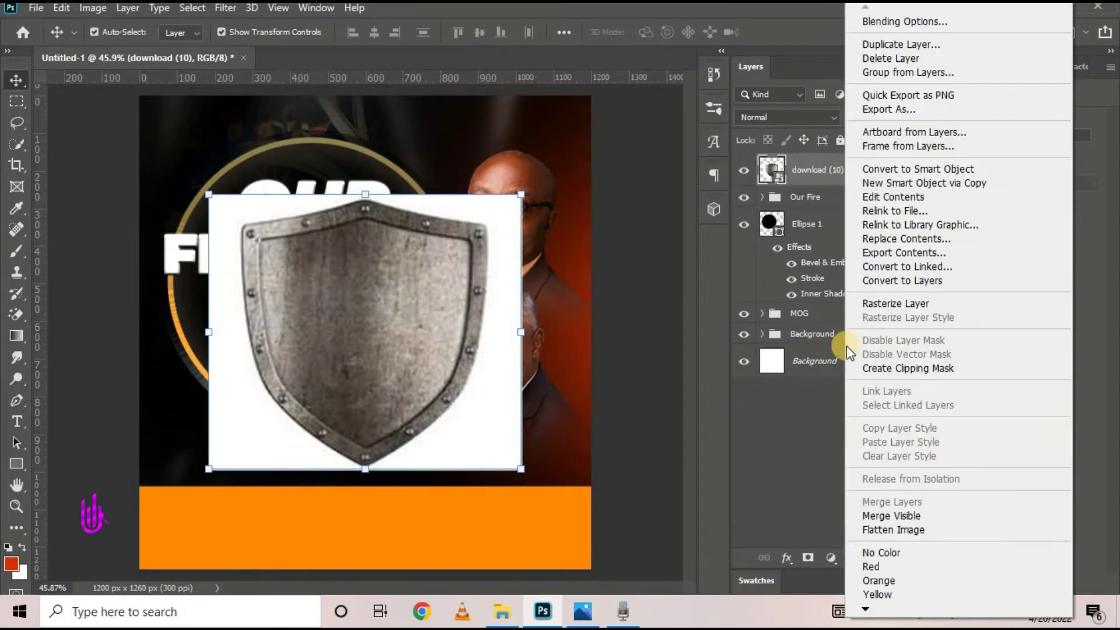
pyautogui.click(784, 174)
pyautogui.click(838, 171)
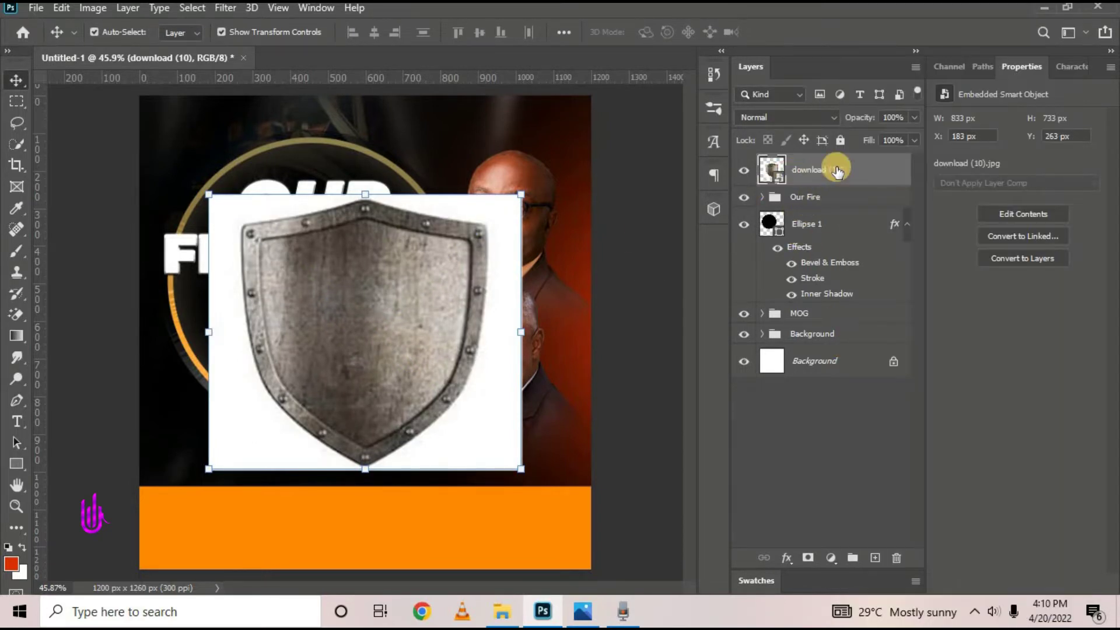
pyautogui.rightClick(853, 171)
pyautogui.click(878, 302)
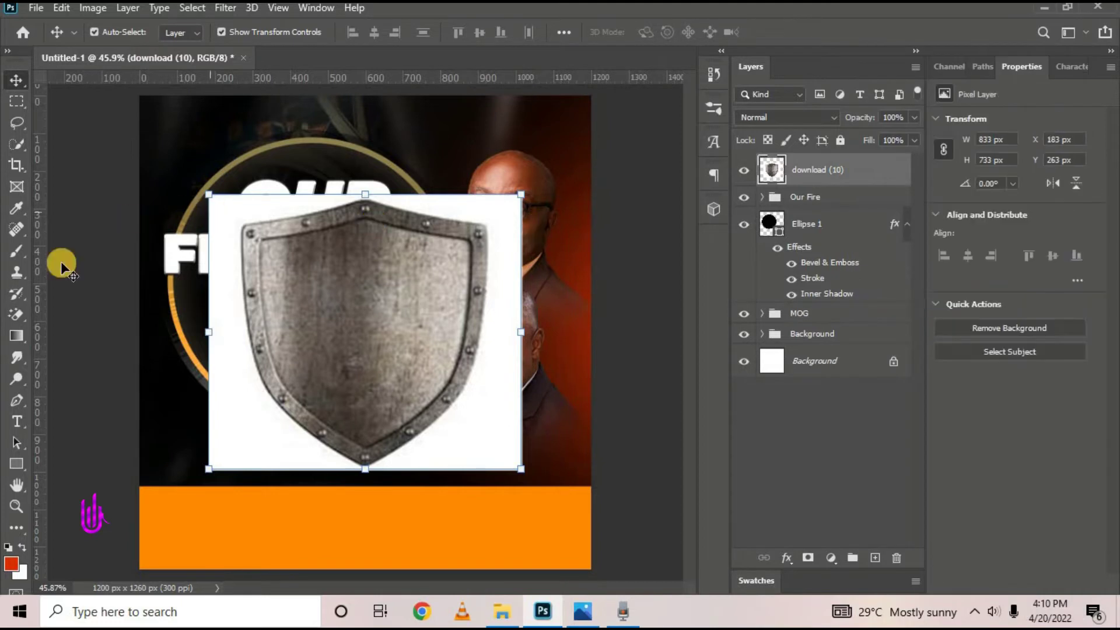
pyautogui.click(22, 313)
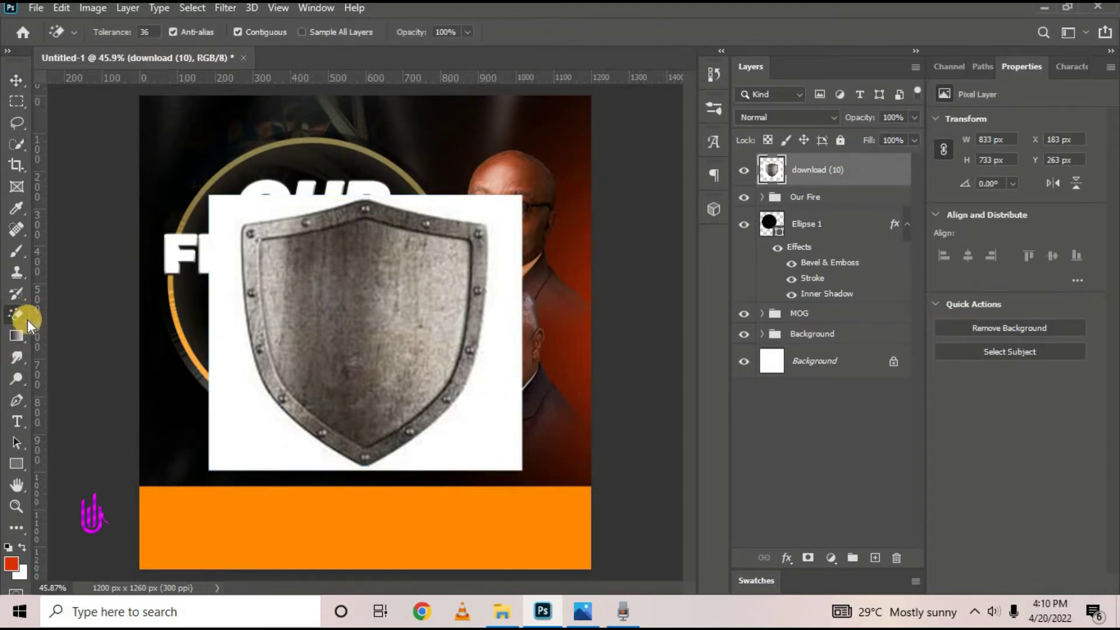
pyautogui.rightClick(24, 316)
pyautogui.click(70, 346)
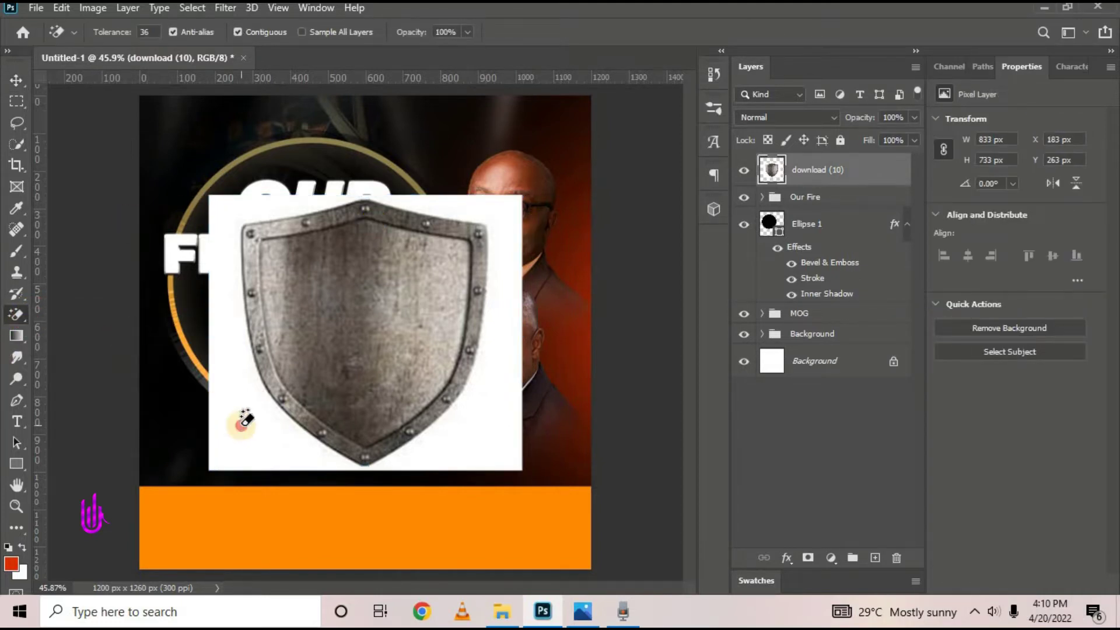
pyautogui.click(242, 424)
# Convert the shield to a Smart Object and shrink it to 186 × 201 px below SEASON
pyautogui.click(9, 76)
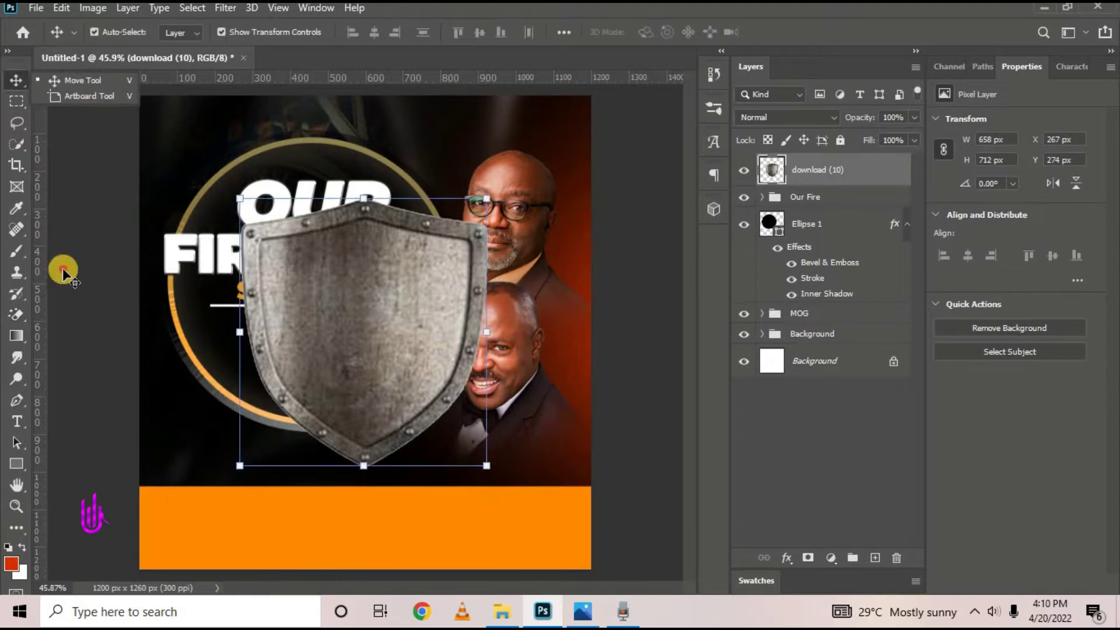
pyautogui.rightClick(892, 170)
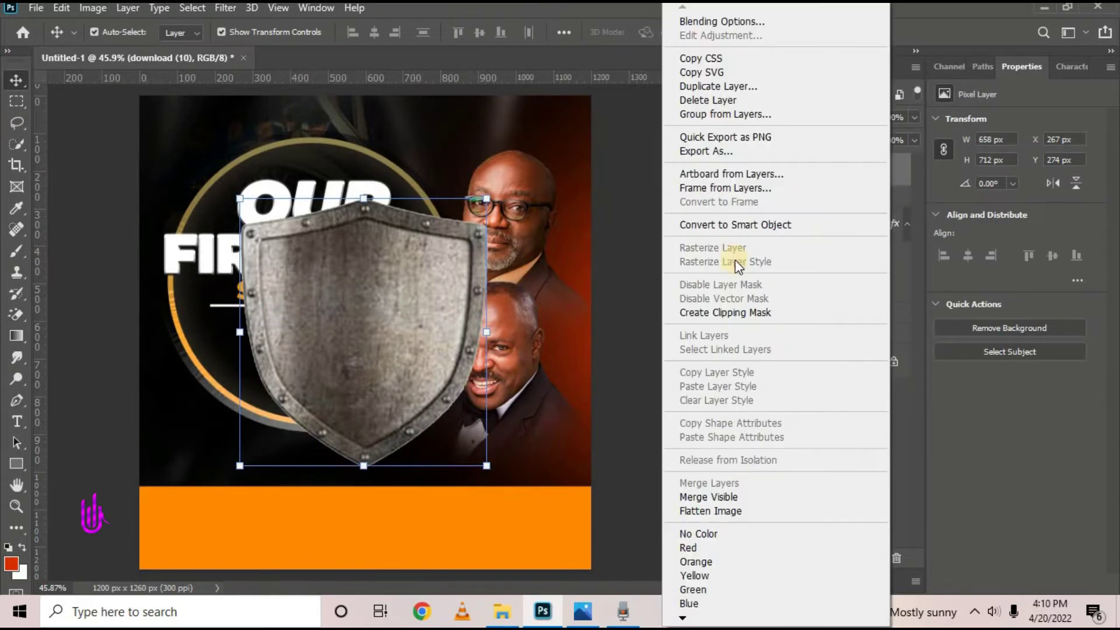
pyautogui.click(747, 223)
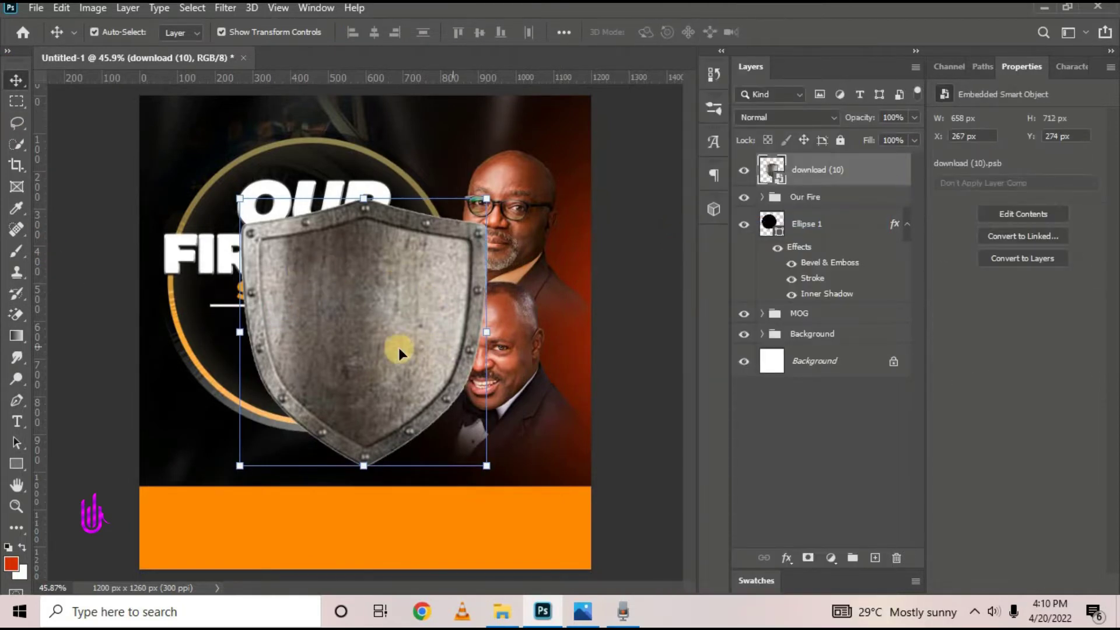
pyautogui.moveTo(400, 350); pyautogui.dragTo(372, 426)
pyautogui.moveTo(457, 542); pyautogui.dragTo(286, 365)
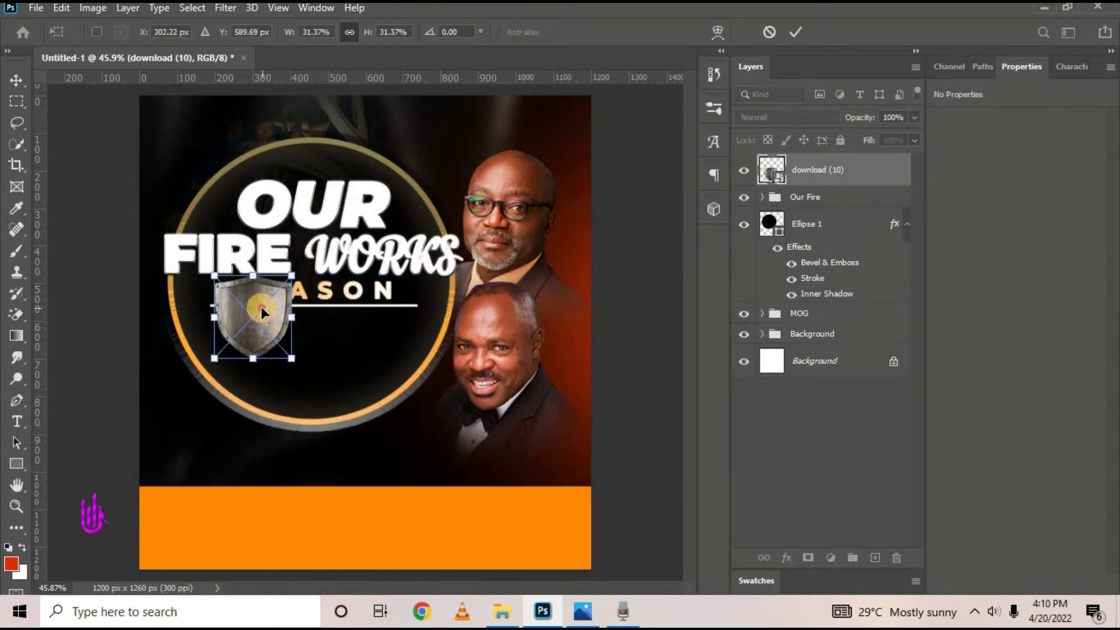
pyautogui.moveTo(261, 310); pyautogui.dragTo(261, 342)
pyautogui.moveTo(292, 389)
pyautogui.mouseDown()
pyautogui.moveTo(270, 375)
pyautogui.moveTo(280, 385)
pyautogui.mouseUp()
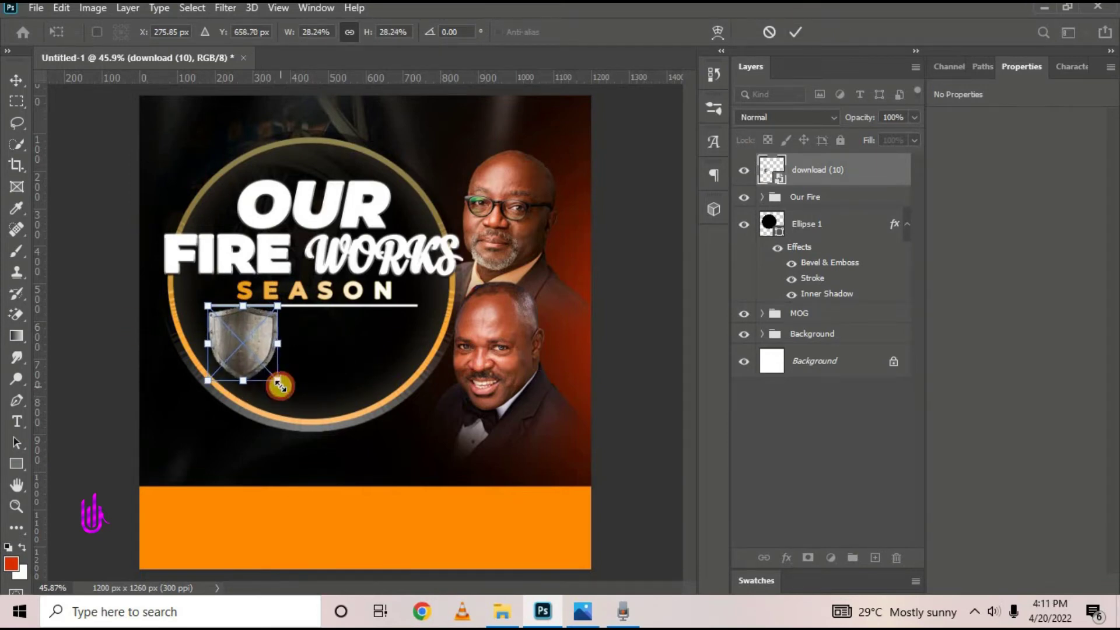
pyautogui.click(796, 31)
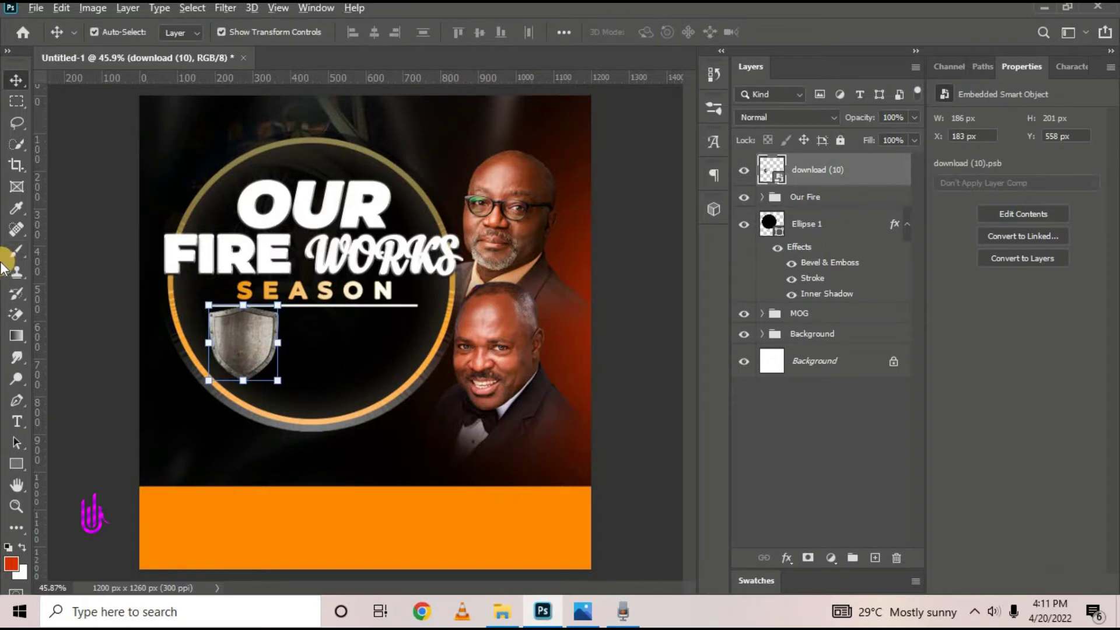
pyautogui.scroll(5, 146, 330)
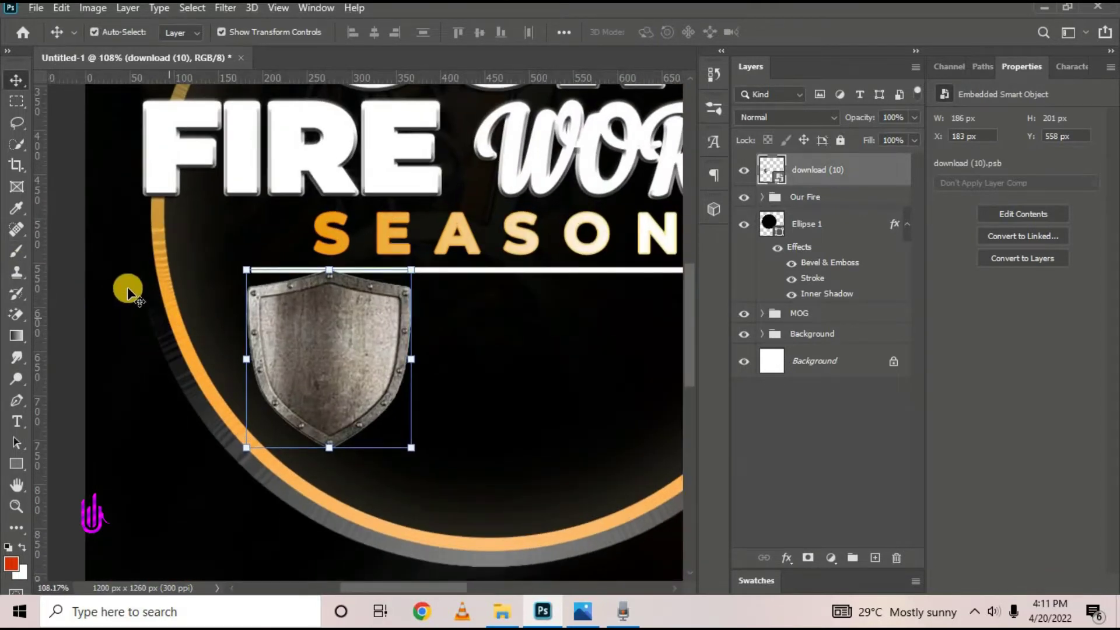
pyautogui.moveTo(323, 357); pyautogui.dragTo(322, 375)
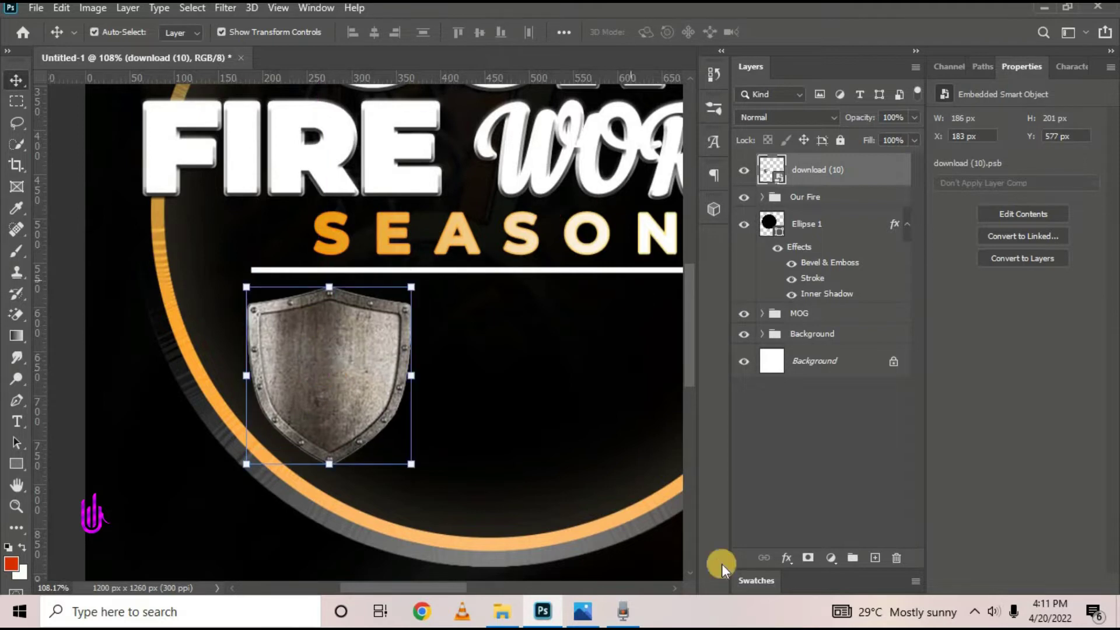
# Add a solid-colour Stroke effect to the shield in bright orange ffa200
pyautogui.click(788, 559)
pyautogui.click(820, 396)
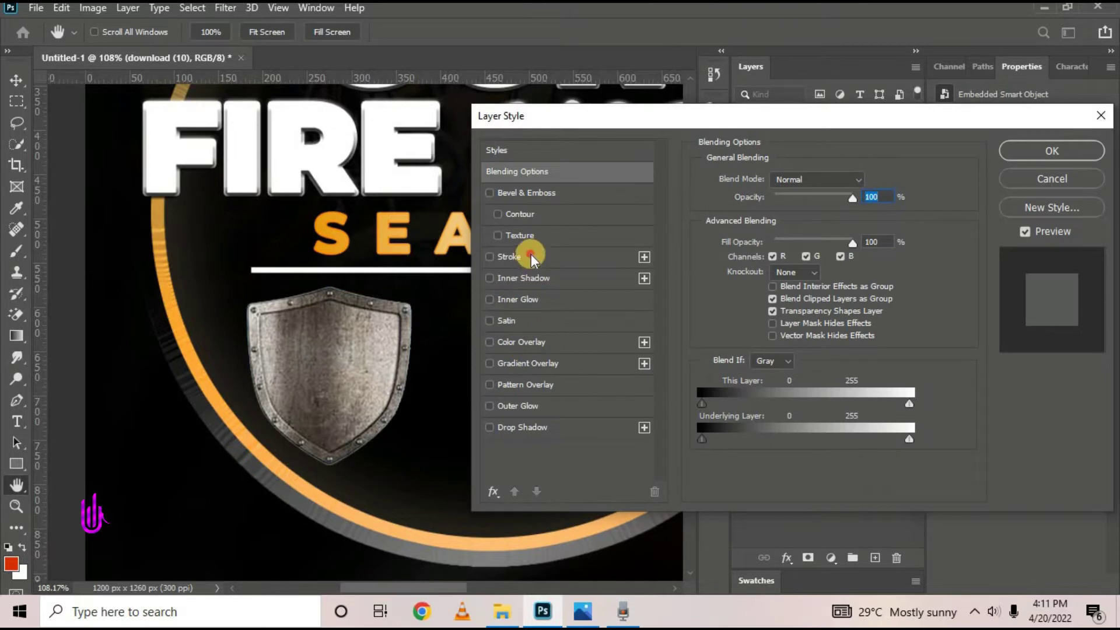
pyautogui.click(531, 255)
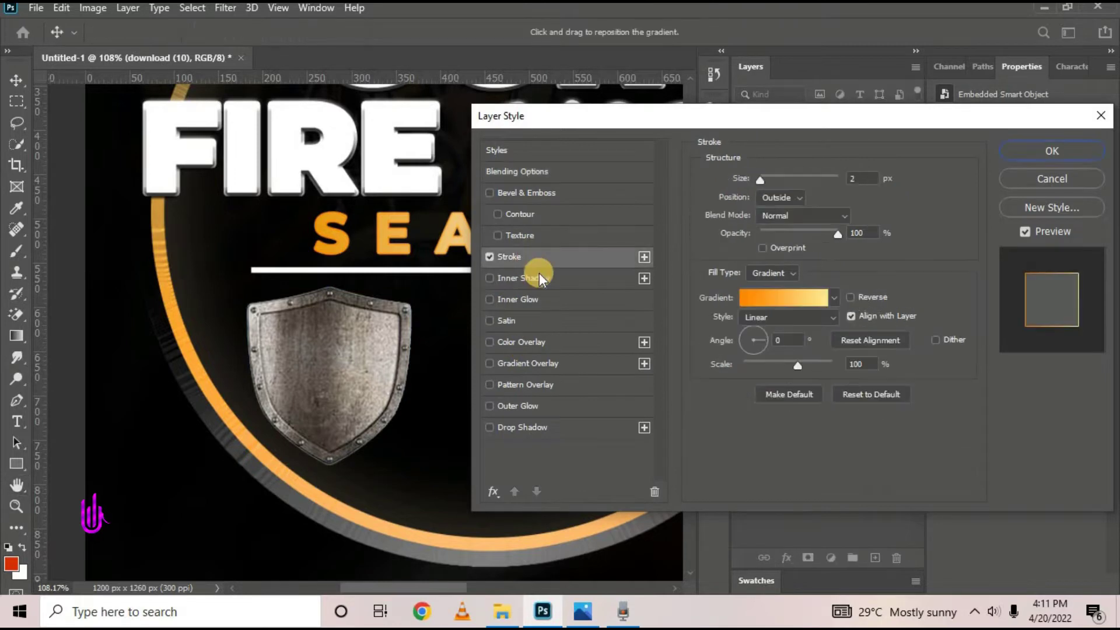
pyautogui.click(836, 298)
pyautogui.click(794, 274)
pyautogui.click(781, 281)
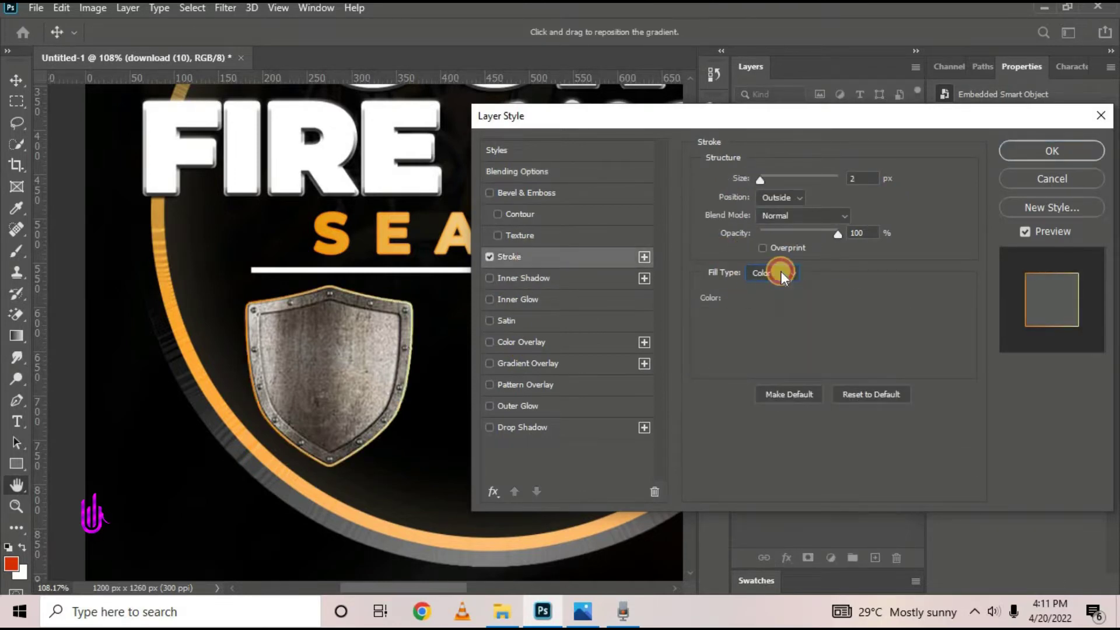
pyautogui.click(739, 297)
pyautogui.click(350, 238)
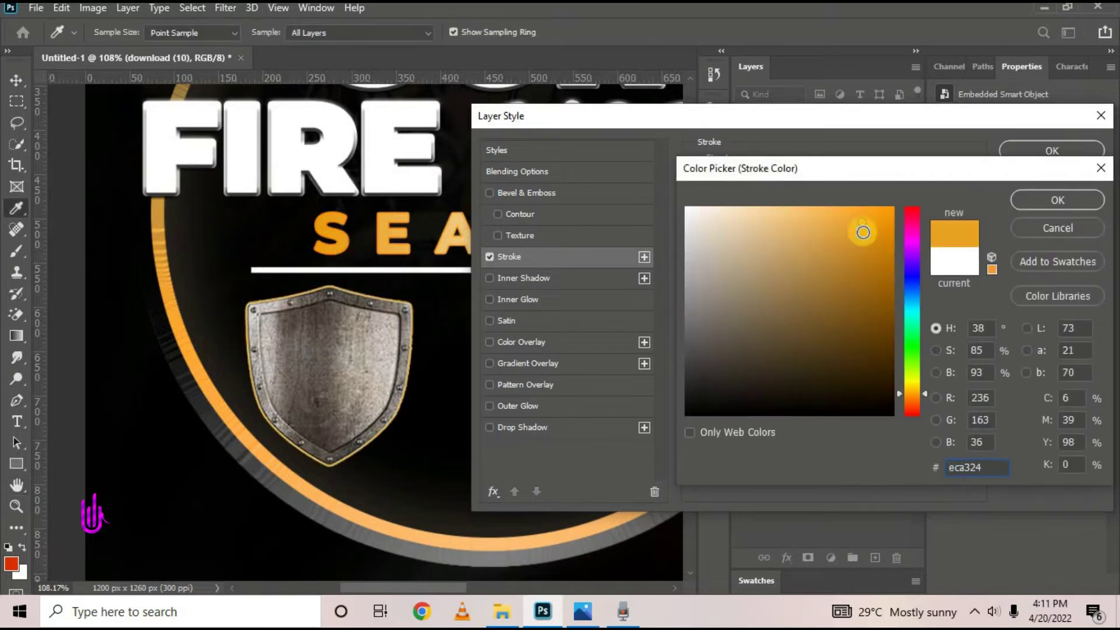
pyautogui.moveTo(864, 231); pyautogui.dragTo(962, 184)
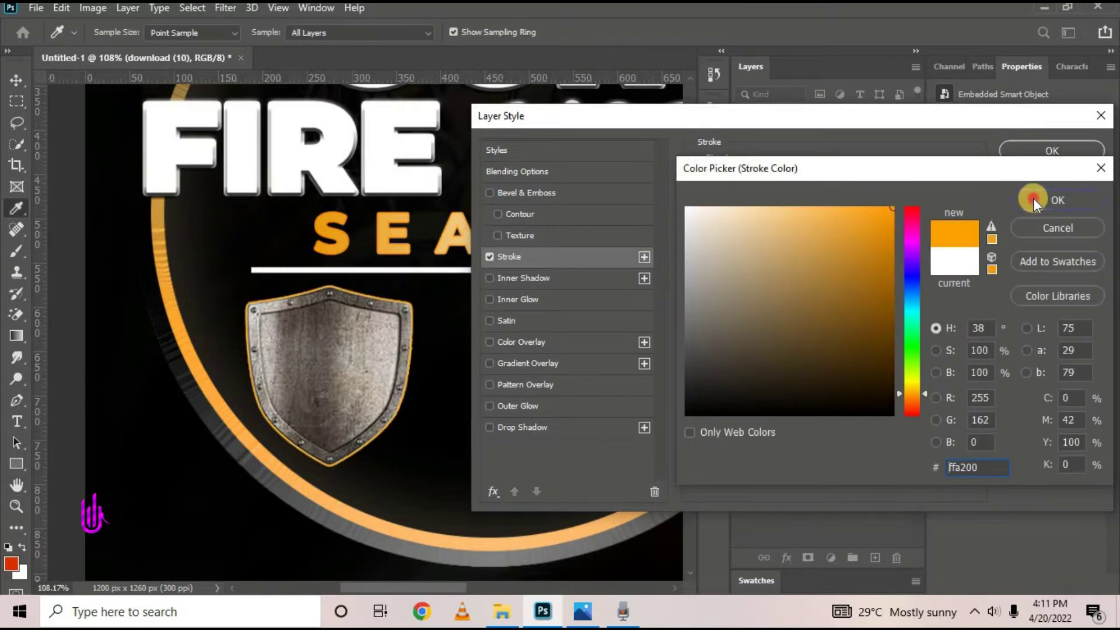
pyautogui.click(1034, 200)
# Set the stroke size to 4 px, apply it, and bring up the reference flyer
pyautogui.click(724, 185)
pyautogui.moveTo(724, 185); pyautogui.dragTo(726, 186)
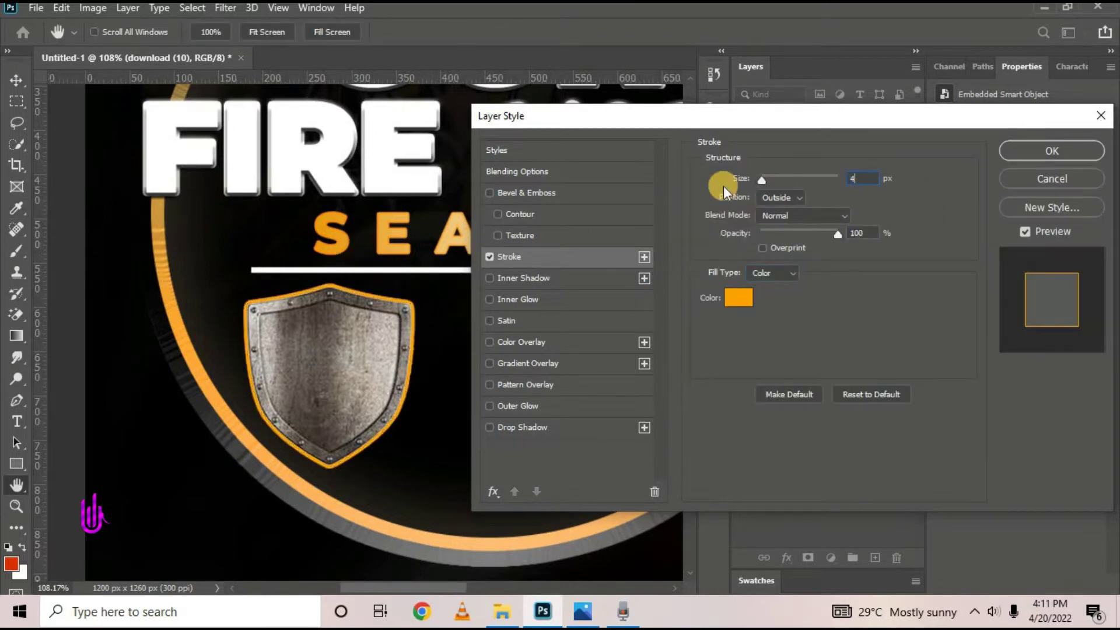
pyautogui.click(862, 175)
pyautogui.moveTo(776, 122); pyautogui.dragTo(681, 142)
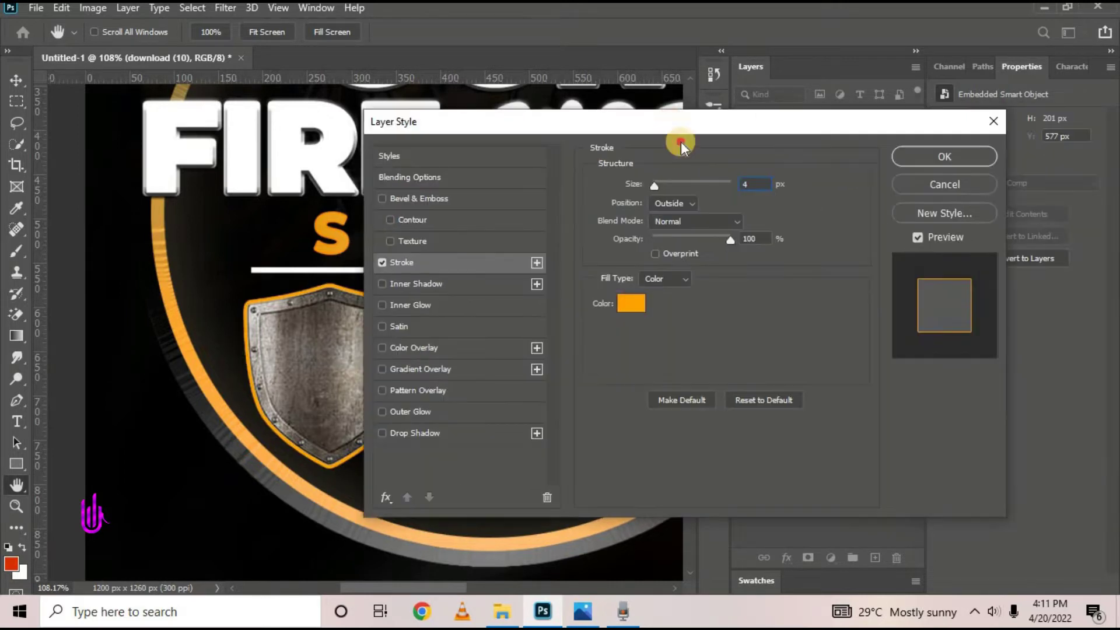
pyautogui.click(895, 163)
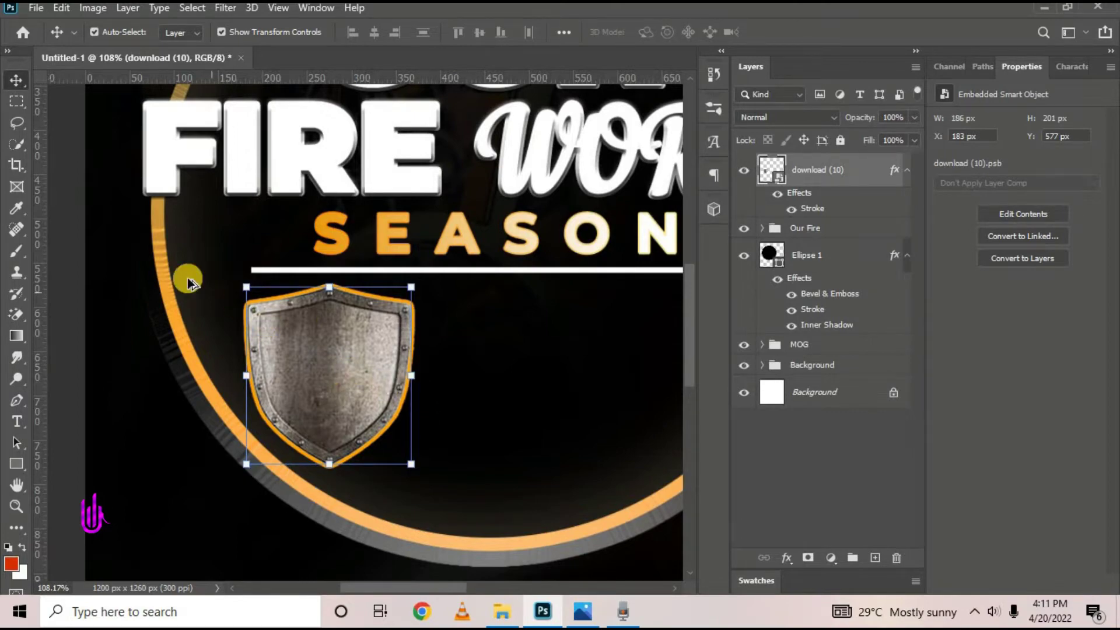
pyautogui.scroll(-5, 187, 278)
pyautogui.scroll(3, 412, 295)
pyautogui.scroll(-5, 376, 309)
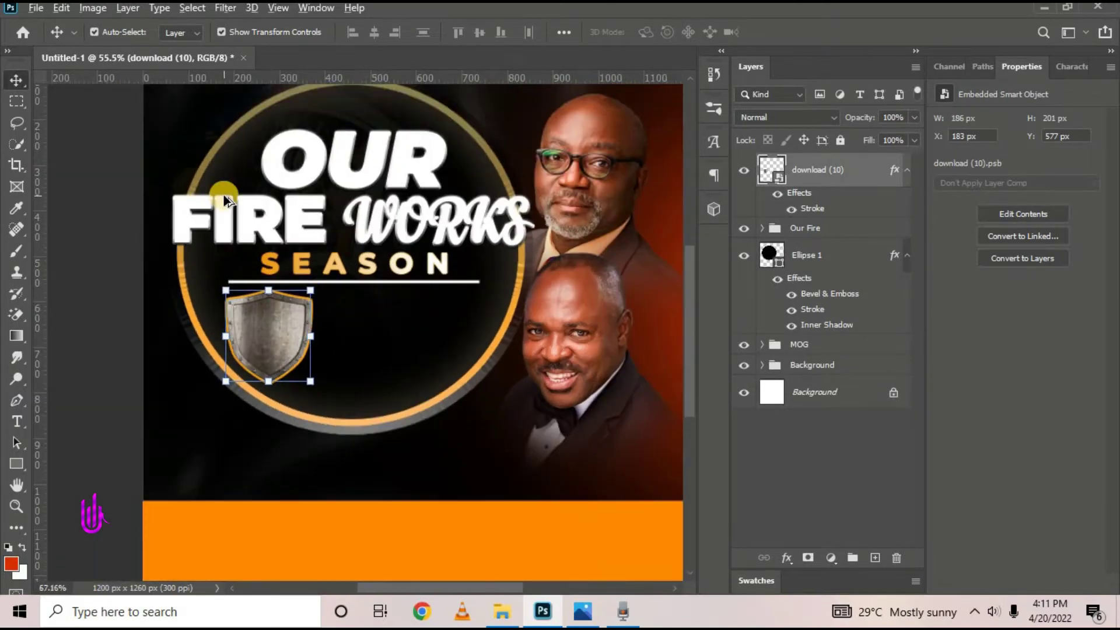
pyautogui.scroll(5, 226, 187)
pyautogui.click(579, 615)
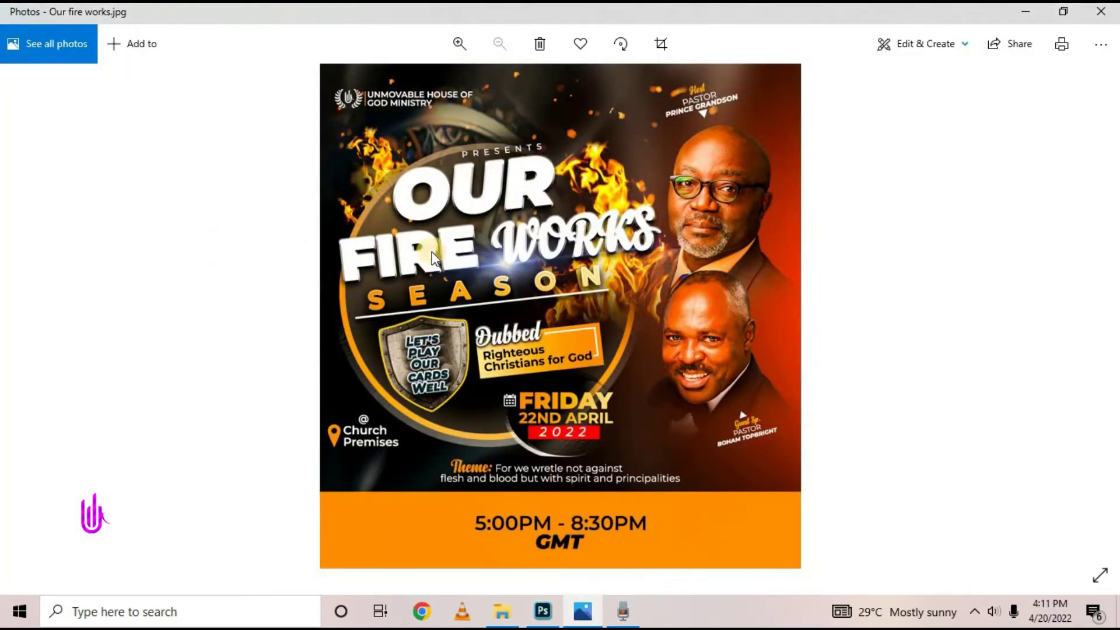
# Draw a rectangle bar beside the shield and give it a gold Gradient Overlay
pyautogui.click(1025, 13)
pyautogui.scroll(-3, 380, 403)
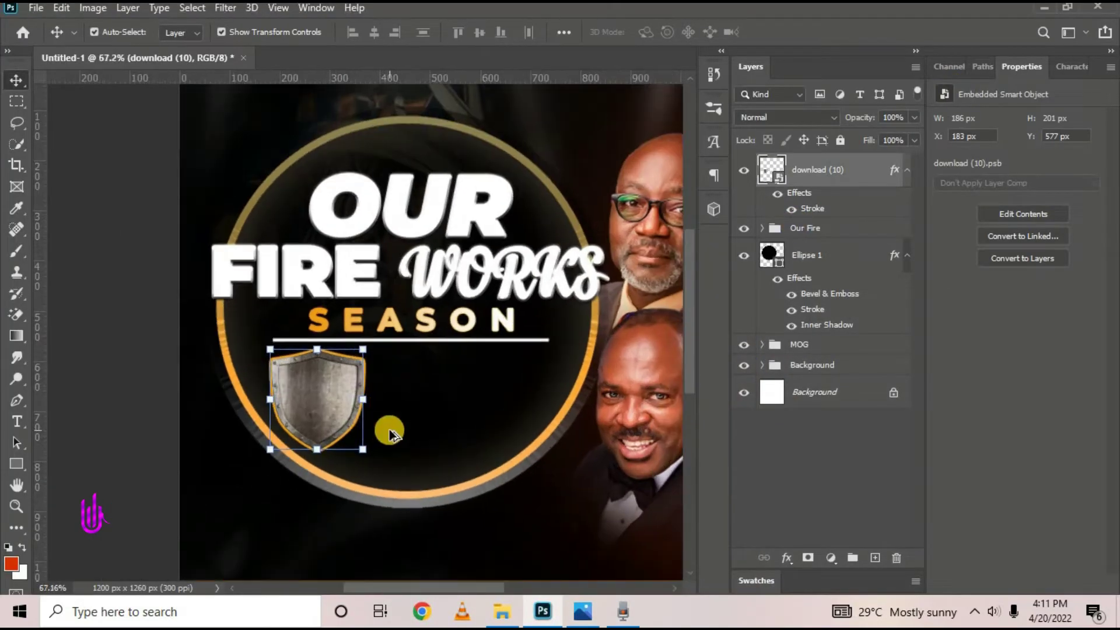
pyautogui.scroll(1, 390, 429)
pyautogui.click(16, 464)
pyautogui.moveTo(374, 339); pyautogui.dragTo(572, 414)
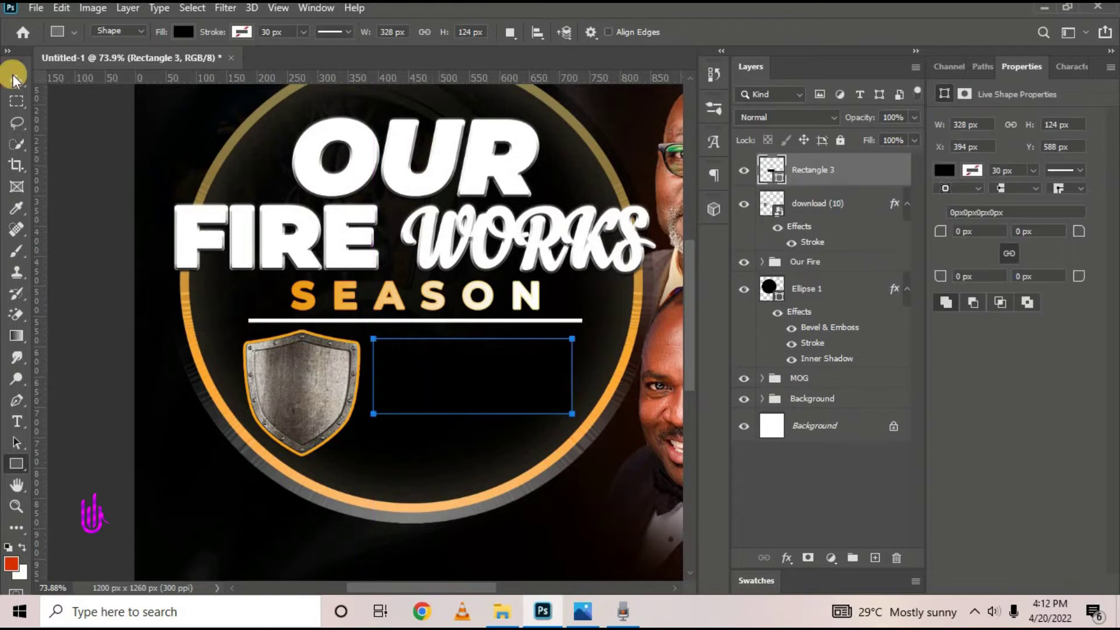
pyautogui.doubleClick(772, 170)
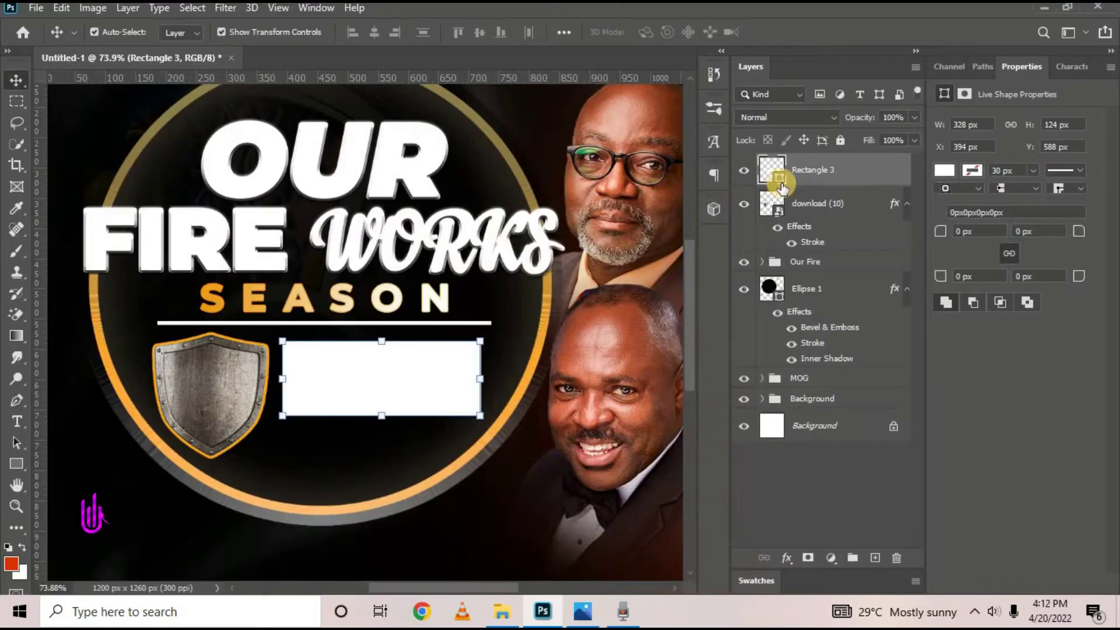
pyautogui.doubleClick(861, 175)
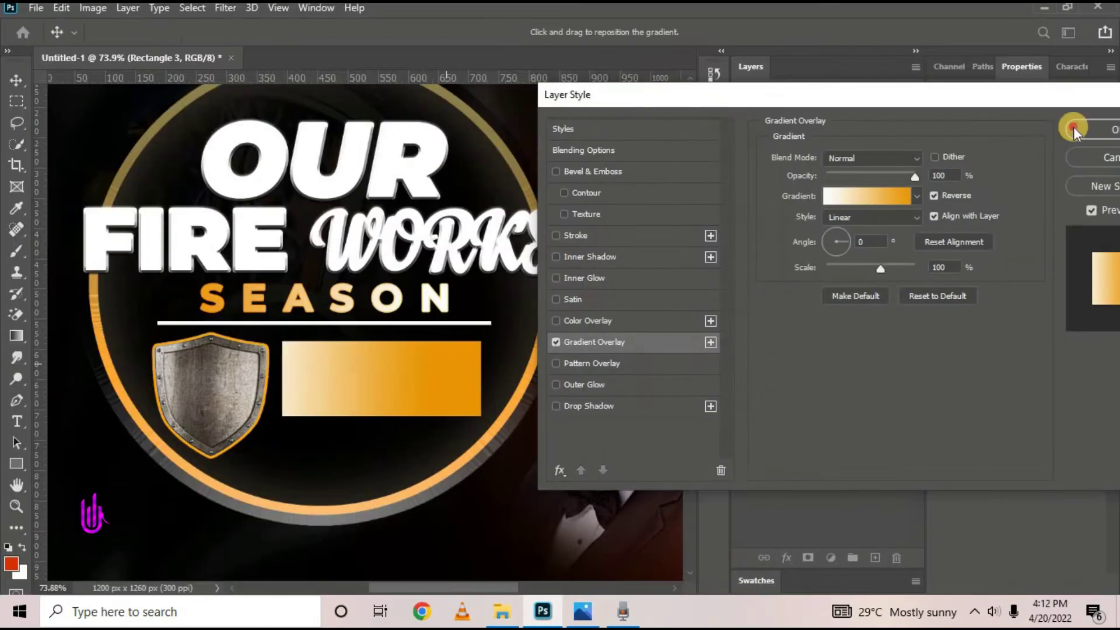
pyautogui.click(1072, 125)
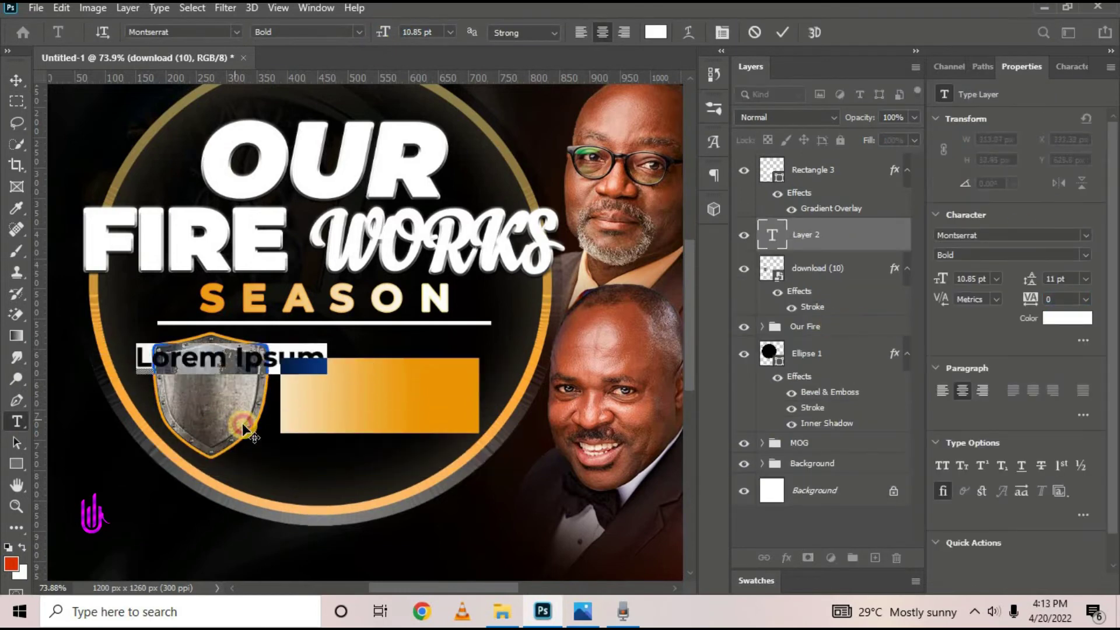
# Type 'Let's Play Our Cards Well' on the shield as small dark navy text
pyautogui.write("Let's Play Our Cards Well")
pyautogui.hotkey('ctrl', 'a')
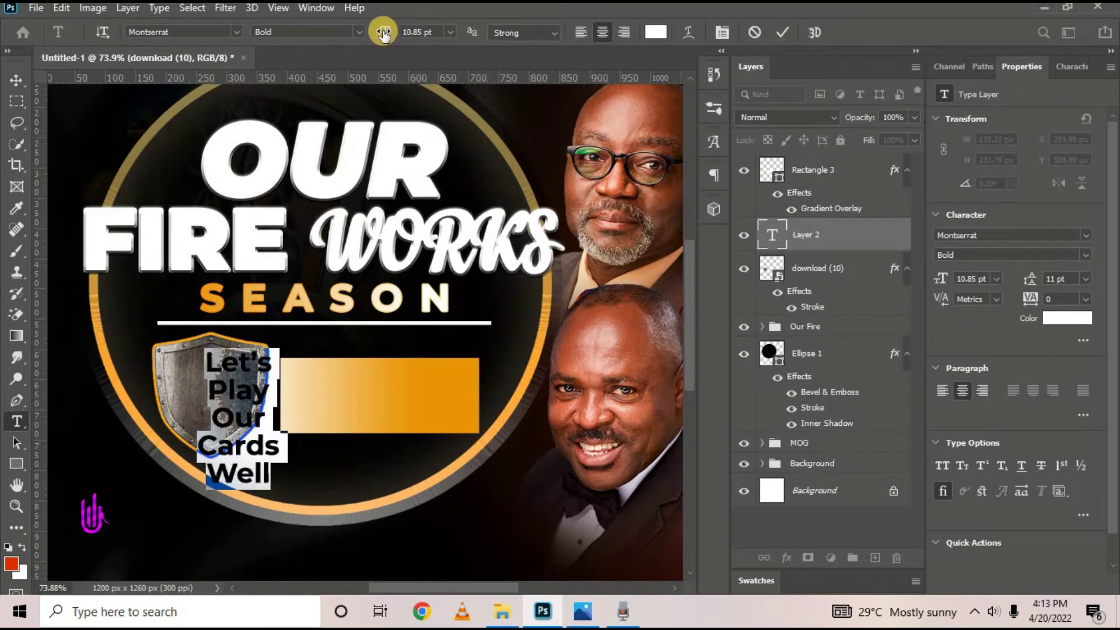
pyautogui.moveTo(384, 31); pyautogui.dragTo(379, 30)
pyautogui.moveTo(1035, 278); pyautogui.dragTo(1033, 276)
pyautogui.moveTo(389, 31); pyautogui.dragTo(333, 35)
pyautogui.click(656, 32)
pyautogui.moveTo(857, 363); pyautogui.dragTo(882, 379)
pyautogui.click(1057, 200)
pyautogui.click(782, 33)
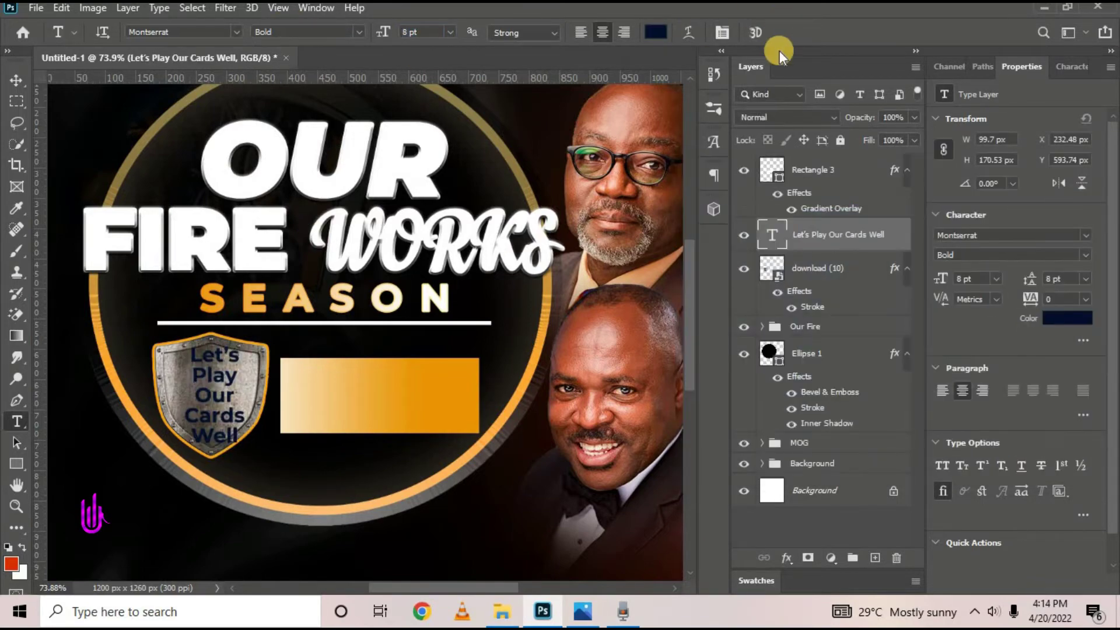
# Give the shield text a white Stroke and a Drop Shadow
pyautogui.click(16, 81)
pyautogui.doubleClick(893, 233)
pyautogui.click(513, 236)
pyautogui.click(753, 283)
pyautogui.click(686, 207)
pyautogui.click(1040, 204)
pyautogui.click(490, 407)
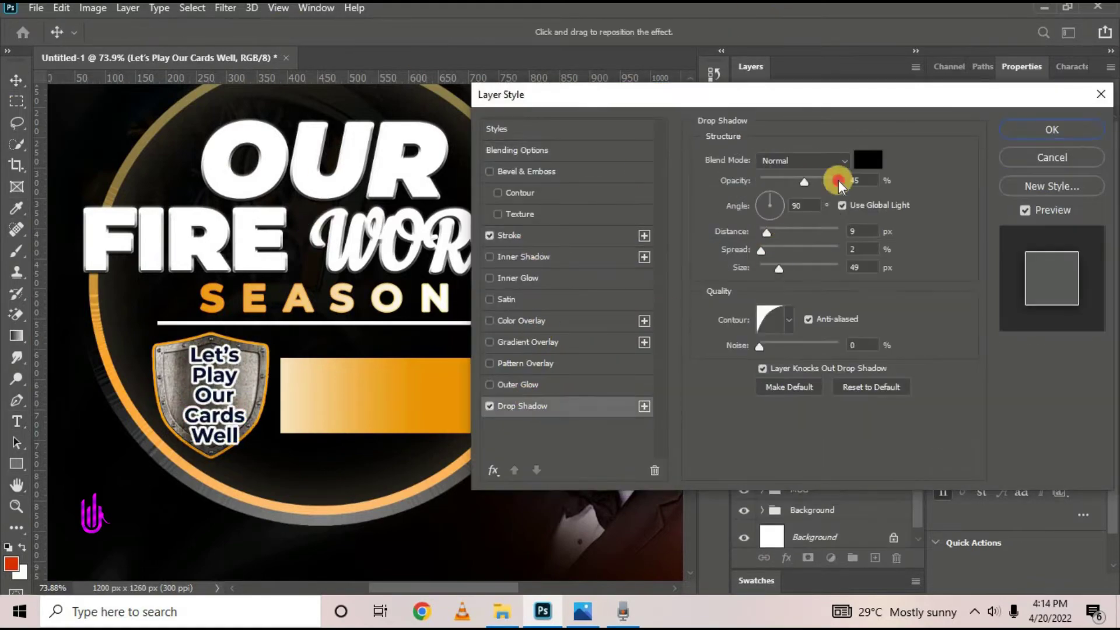
pyautogui.click(509, 235)
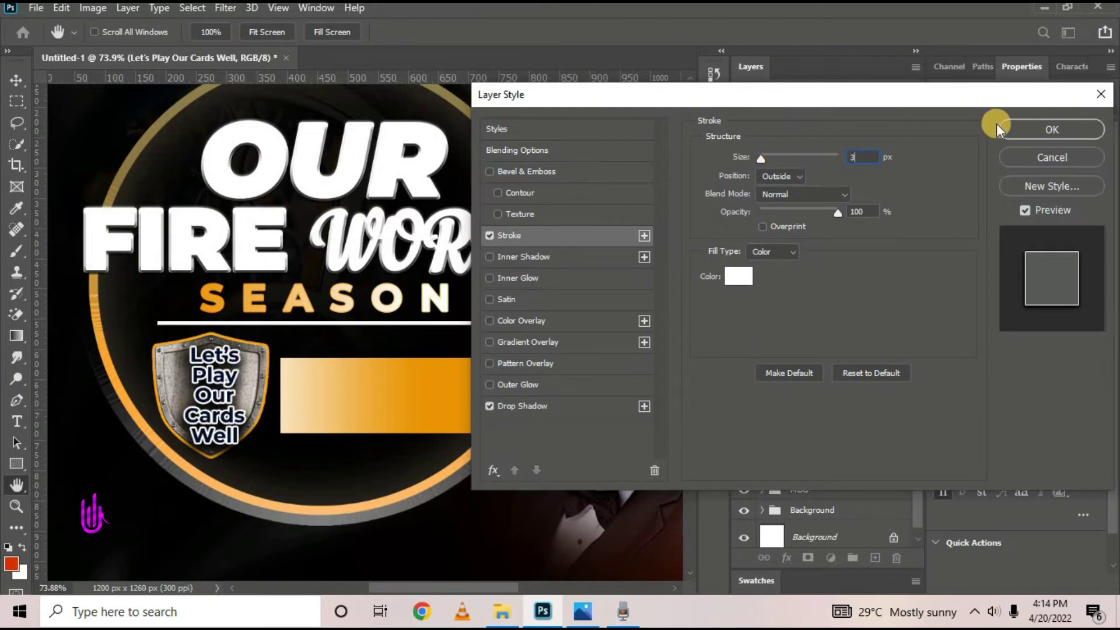
pyautogui.click(1004, 129)
# Centre the text horizontally and vertically on the shield
pyautogui.keyDown('shift'); pyautogui.click(849, 323); pyautogui.keyUp('shift')
pyautogui.click(374, 32)
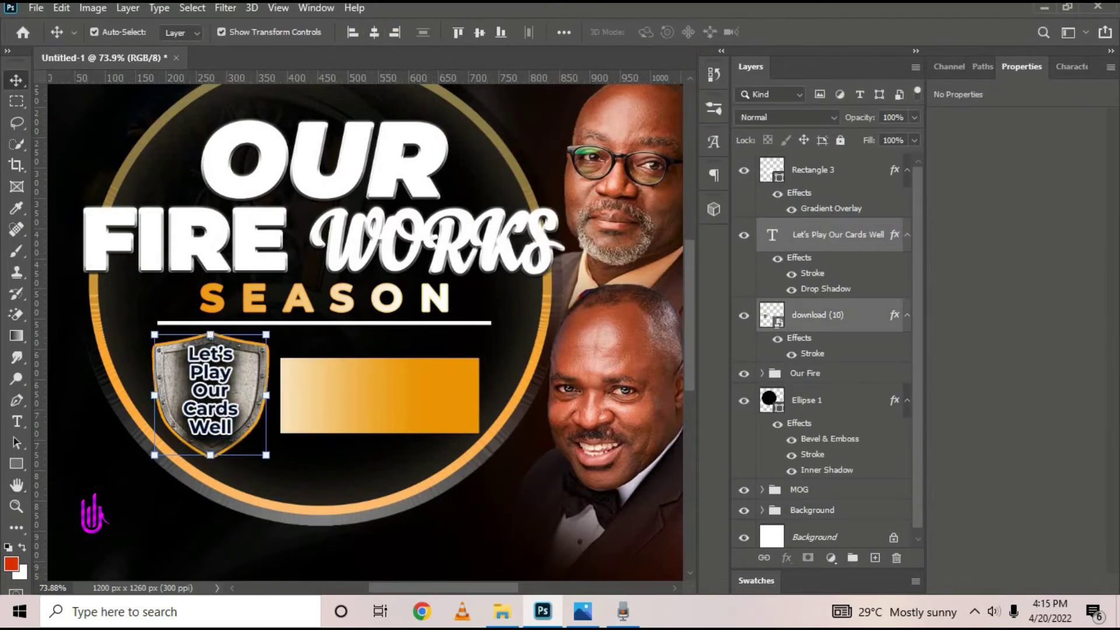
pyautogui.click(480, 33)
pyautogui.scroll(-4, 297, 269)
pyautogui.click(129, 105)
pyautogui.scroll(3, 280, 321)
pyautogui.click(811, 170)
# Add a 'Dubbed' text layer on the gold bar in Anydore at 15 pt
pyautogui.click(16, 422)
pyautogui.click(357, 451)
pyautogui.moveTo(350, 500); pyautogui.dragTo(319, 370)
pyautogui.write('Dubbed')
pyautogui.hotkey('ctrl', 'a')
pyautogui.click(237, 32)
pyautogui.click(257, 151)
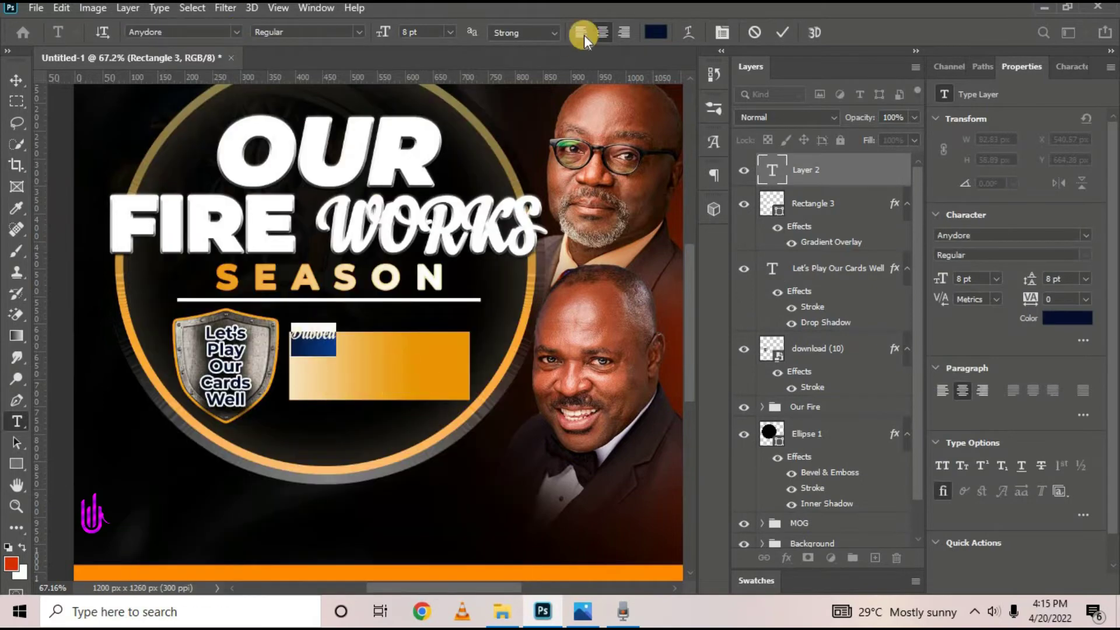
pyautogui.moveTo(384, 33); pyautogui.dragTo(392, 34)
pyautogui.moveTo(339, 400); pyautogui.dragTo(375, 423)
pyautogui.click(16, 80)
# Give the Dubbed layer Drop Shadow and Color Overlay layer effects
pyautogui.doubleClick(853, 170)
pyautogui.click(519, 215)
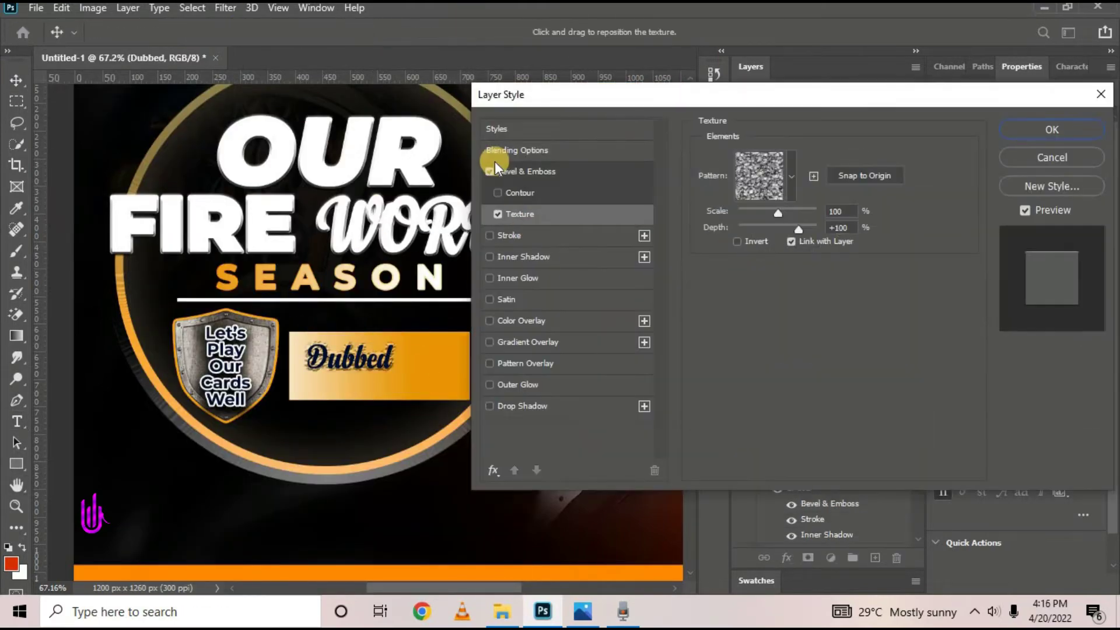
pyautogui.click(489, 172)
pyautogui.click(513, 236)
pyautogui.click(522, 406)
pyautogui.click(490, 236)
pyautogui.click(521, 321)
# Make the overlay white, reduce the shadow spread and distance, and move Dubbed above the bar
pyautogui.click(869, 155)
pyautogui.moveTo(740, 238); pyautogui.dragTo(687, 206)
pyautogui.click(1053, 201)
pyautogui.click(523, 407)
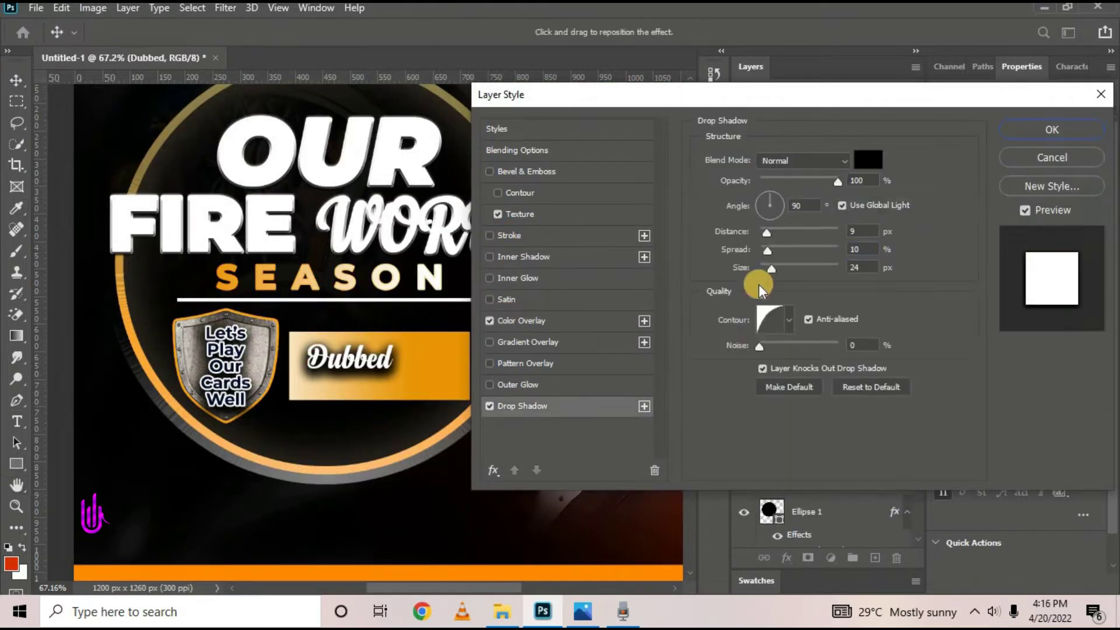
pyautogui.moveTo(768, 253); pyautogui.dragTo(757, 254)
pyautogui.moveTo(767, 235); pyautogui.dragTo(762, 235)
pyautogui.click(1053, 130)
pyautogui.moveTo(367, 358); pyautogui.dragTo(351, 337)
# Draw a rectangle over the bar's right part with no fill and a thin white outline
pyautogui.press('u')
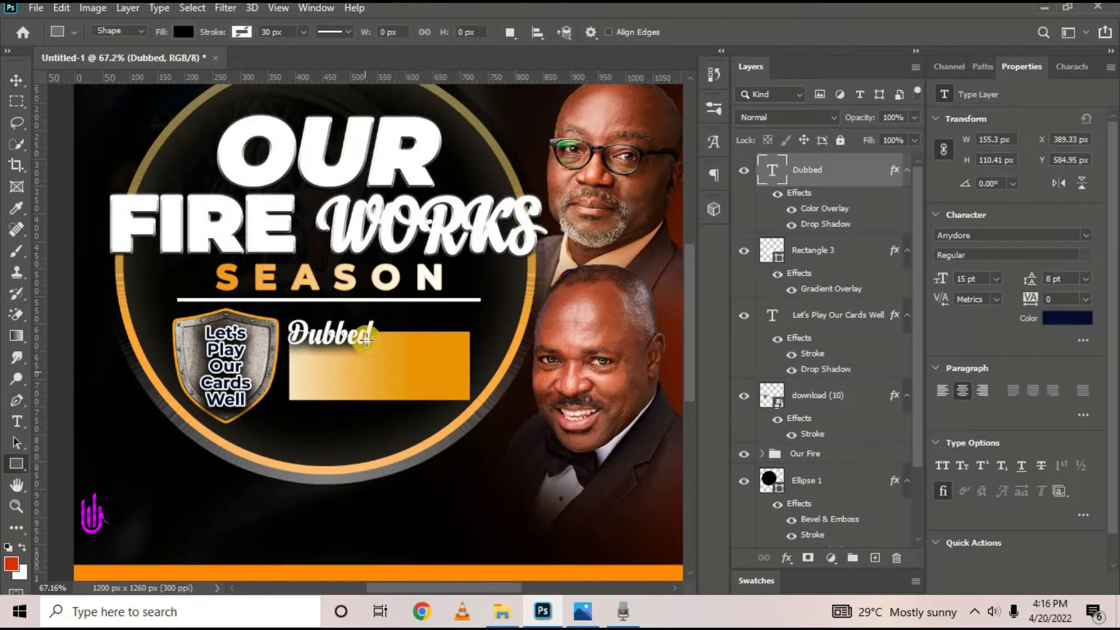
pyautogui.moveTo(461, 341); pyautogui.dragTo(376, 392)
pyautogui.click(183, 32)
pyautogui.click(88, 61)
pyautogui.click(241, 32)
pyautogui.click(138, 120)
pyautogui.moveTo(277, 46); pyautogui.dragTo(270, 43)
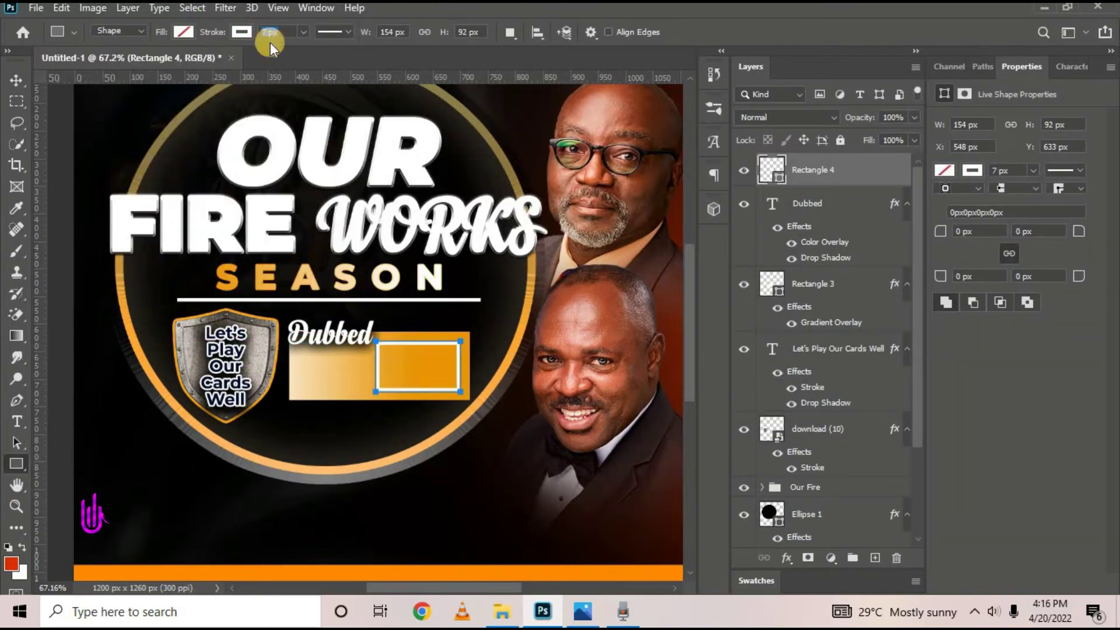
# Stretch the white frame to fit the bar's full height
pyautogui.rightClick(16, 80)
pyautogui.click(83, 83)
pyautogui.scroll(6, 423, 350)
pyautogui.click(405, 338)
pyautogui.moveTo(409, 325); pyautogui.dragTo(410, 319)
pyautogui.moveTo(409, 480); pyautogui.dragTo(409, 487)
pyautogui.click(811, 32)
# Rasterize the frame and delete its left and bottom borders to leave a corner frame
pyautogui.rightClick(847, 170)
pyautogui.click(893, 241)
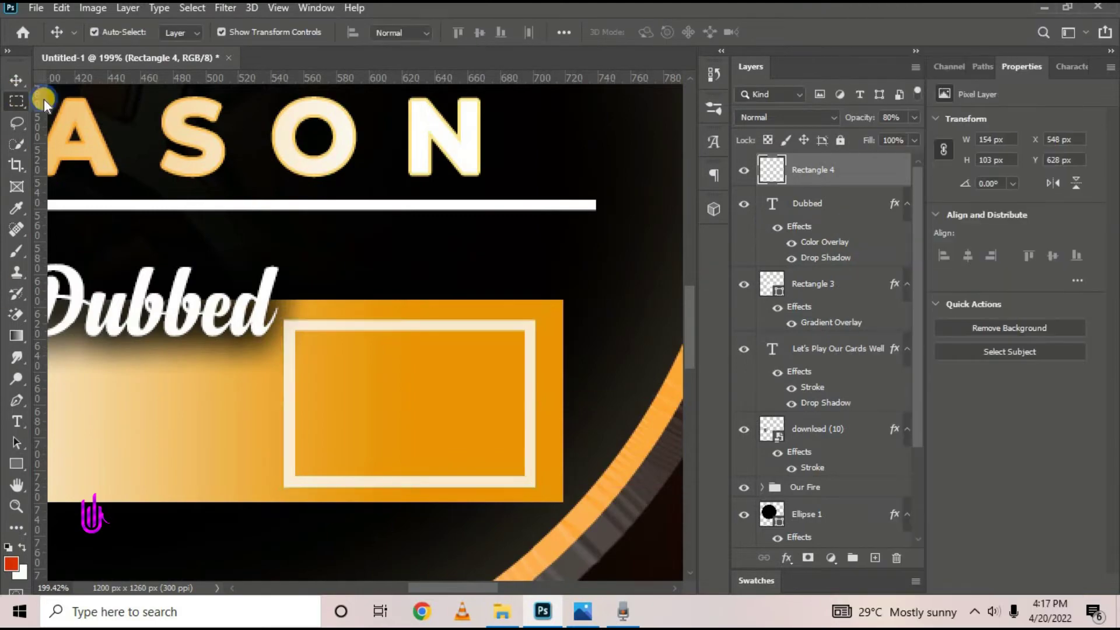
pyautogui.click(16, 101)
pyautogui.moveTo(275, 334)
pyautogui.mouseDown()
pyautogui.moveTo(451, 366)
pyautogui.moveTo(523, 509)
pyautogui.mouseUp()
pyautogui.click(62, 8)
pyautogui.click(73, 80)
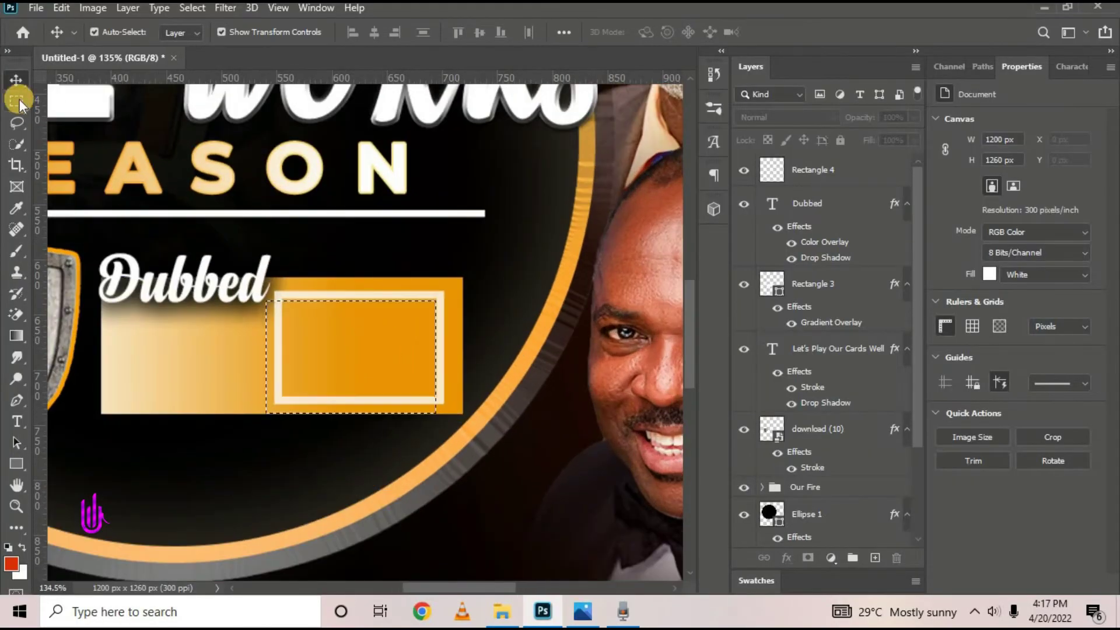
pyautogui.click(18, 101)
pyautogui.moveTo(266, 301); pyautogui.dragTo(433, 414)
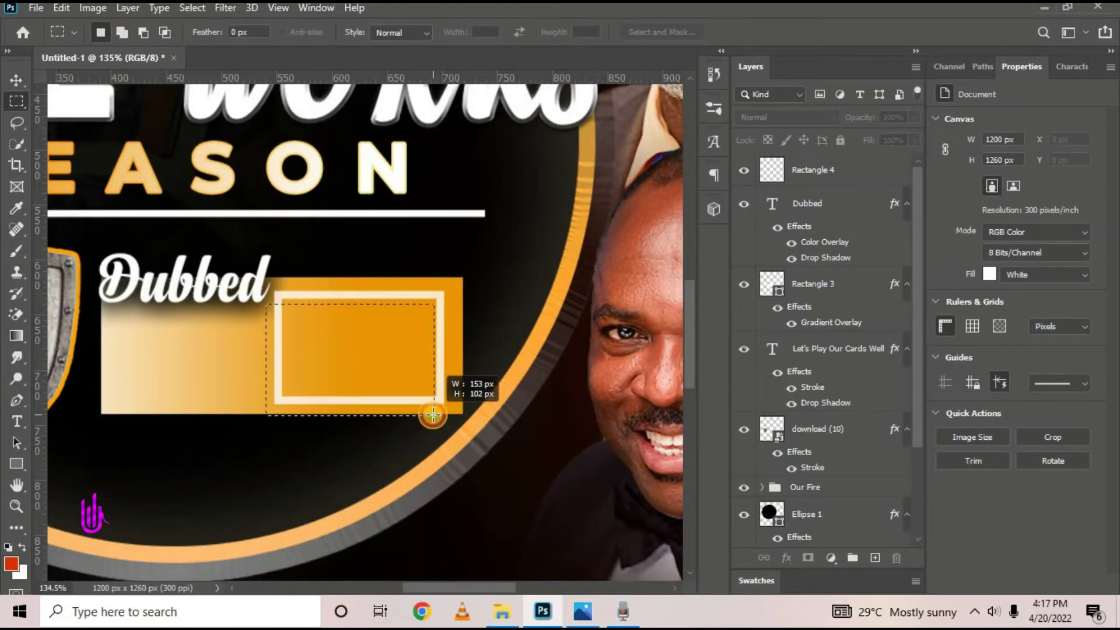
pyautogui.click(813, 169)
pyautogui.hotkey('ctrl', 'x')
# Place a new Montserrat text layer inside the frame
pyautogui.click(17, 422)
pyautogui.click(169, 330)
pyautogui.click(755, 33)
pyautogui.click(168, 430)
pyautogui.click(238, 33)
pyautogui.click(192, 117)
pyautogui.moveTo(385, 32); pyautogui.dragTo(357, 59)
pyautogui.write('Perfect')
# Type 'Righteous Christians for God', breaking the line before 'Christians'
pyautogui.click(362, 324)
pyautogui.click(528, 250)
pyautogui.write('Righteous Christia')
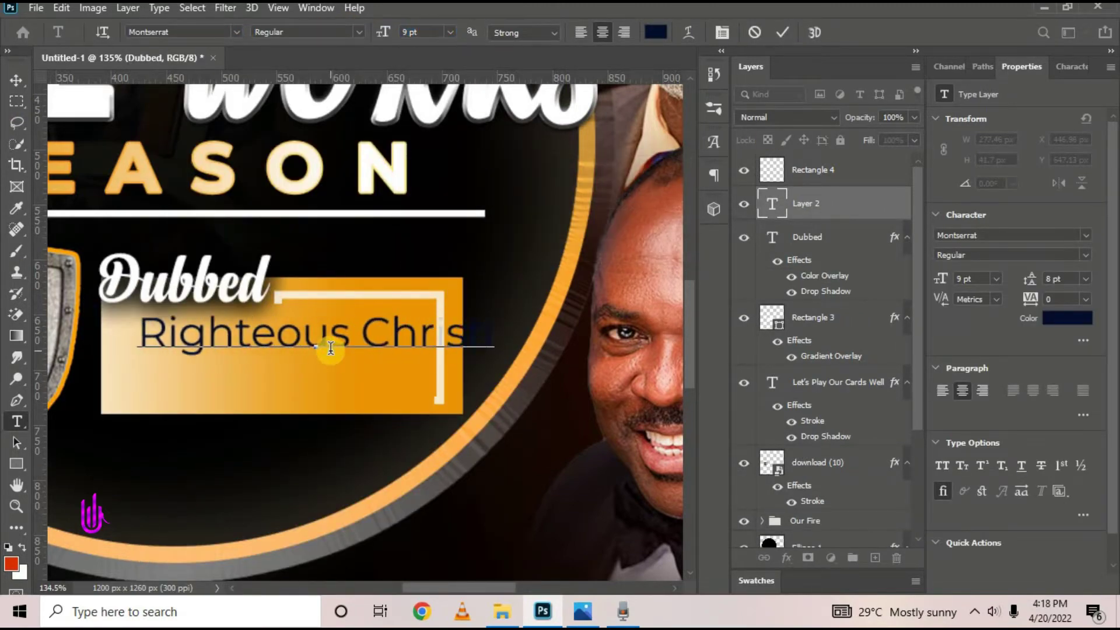
pyautogui.click(583, 611)
pyautogui.write('ns for God')
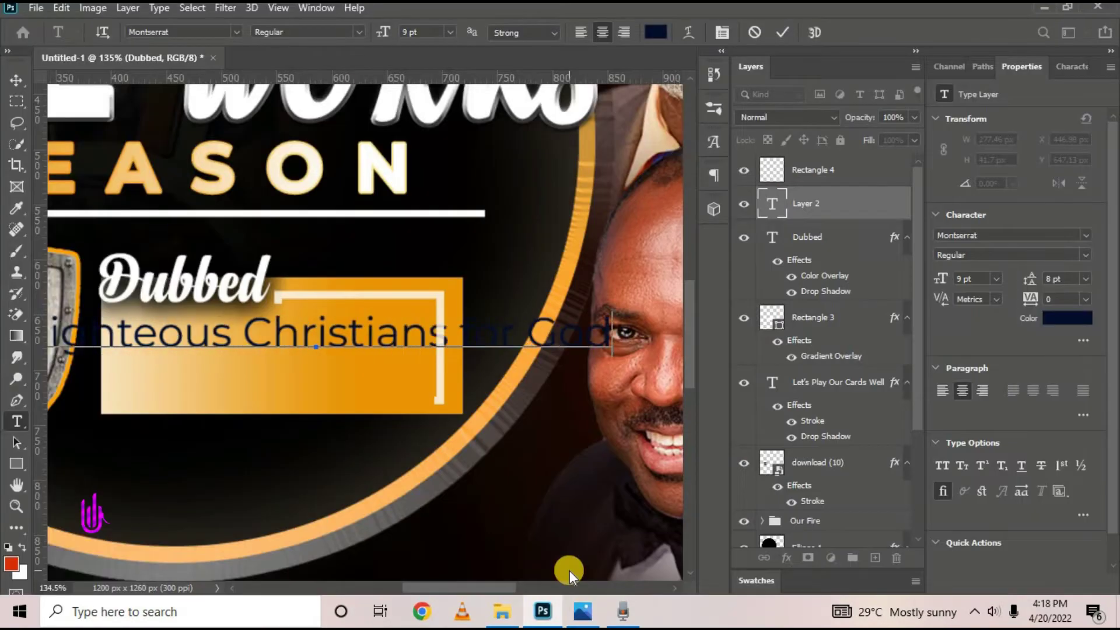
pyautogui.click(581, 613)
pyautogui.click(581, 612)
pyautogui.click(252, 338)
pyautogui.press('Return')
# Style the slogan 6 pt SemiBold with 5 pt leading, left-aligned inside the frame
pyautogui.hotkey('ctrl', 'a')
pyautogui.moveTo(390, 33); pyautogui.dragTo(379, 32)
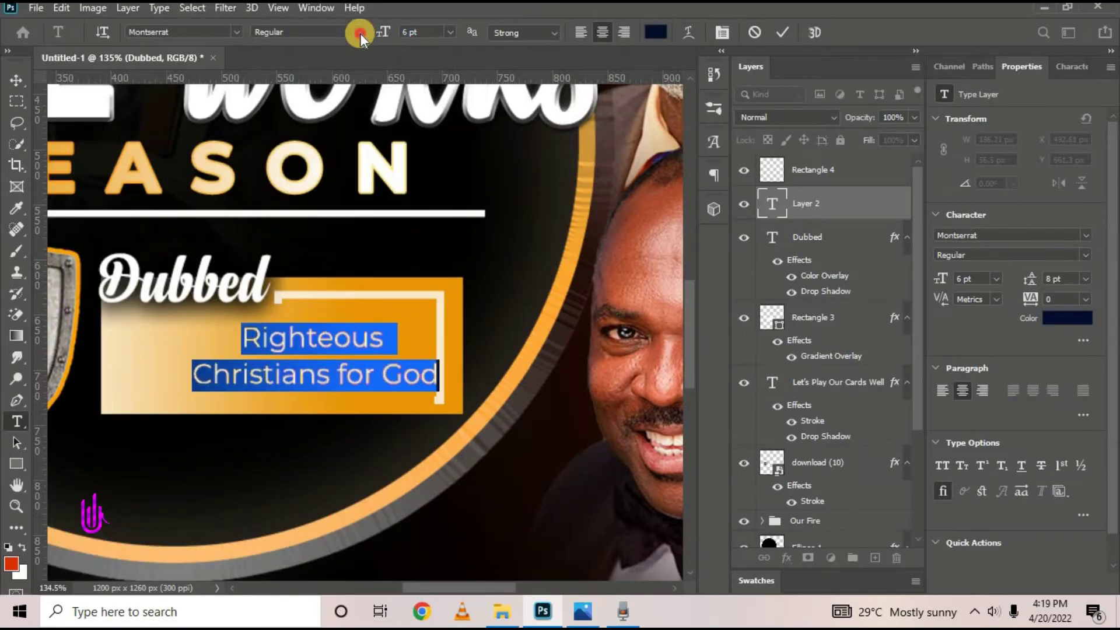
pyautogui.click(360, 33)
pyautogui.click(309, 182)
pyautogui.moveTo(1031, 281); pyautogui.dragTo(1022, 281)
pyautogui.moveTo(490, 411); pyautogui.dragTo(432, 411)
pyautogui.click(581, 32)
pyautogui.moveTo(119, 403); pyautogui.dragTo(229, 397)
pyautogui.hotkey('ctrl', 'Return')
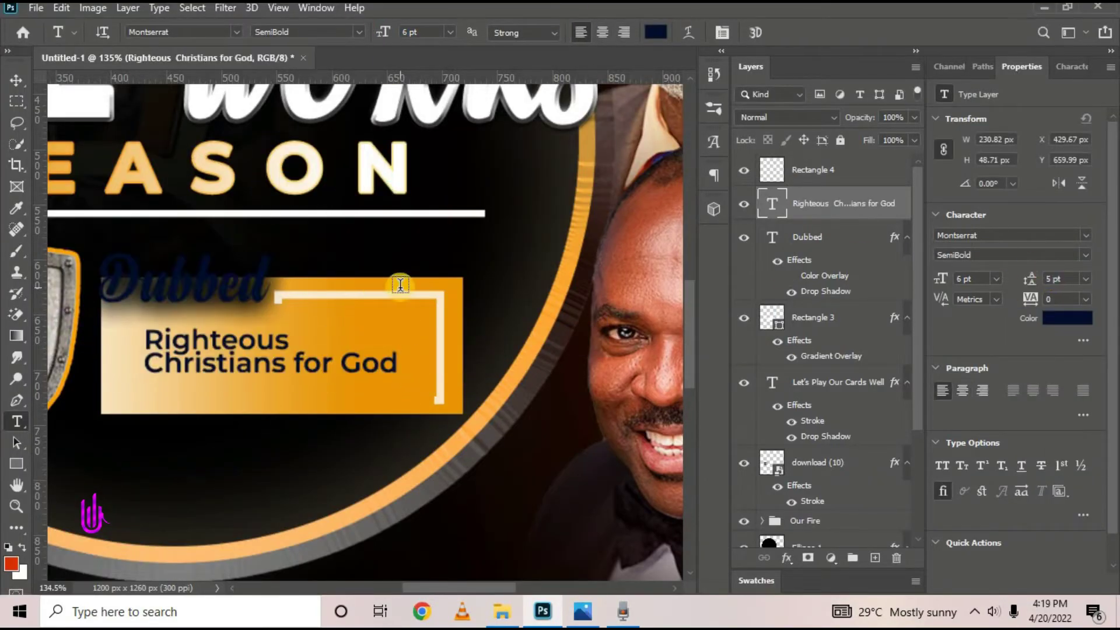
# Recolour the slogan black at 7 pt with 6 pt line spacing, shifted left
pyautogui.click(583, 611)
pyautogui.click(582, 611)
pyautogui.click(204, 368)
pyautogui.hotkey('ctrl', 'a')
pyautogui.click(656, 32)
pyautogui.click(1004, 198)
pyautogui.moveTo(383, 32); pyautogui.dragTo(388, 33)
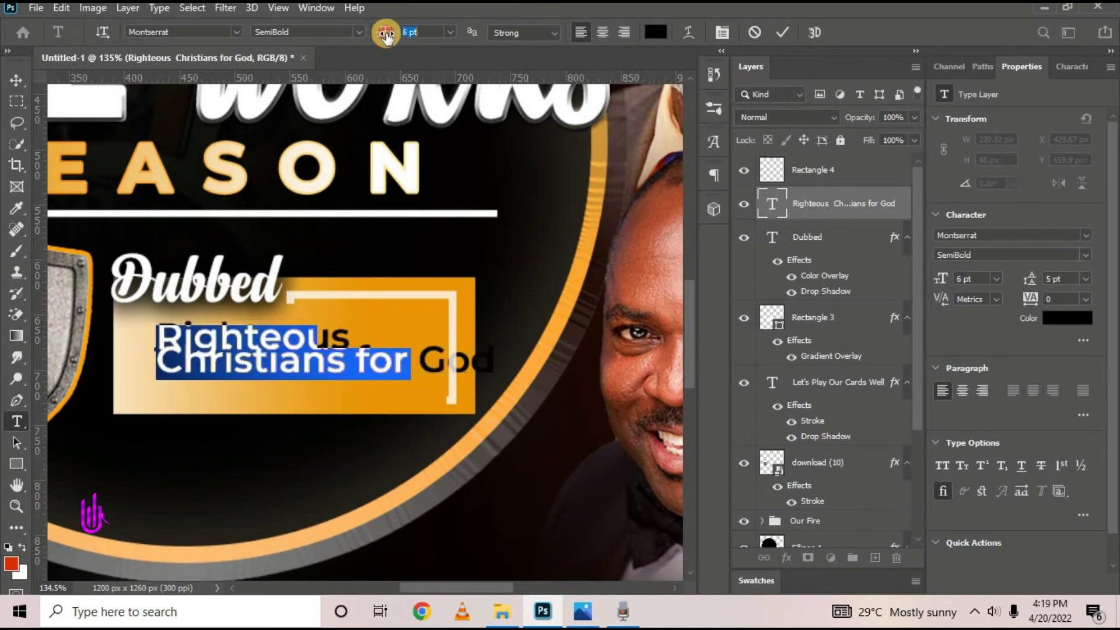
pyautogui.moveTo(260, 393); pyautogui.dragTo(242, 393)
pyautogui.moveTo(1031, 279); pyautogui.dragTo(924, 280)
pyautogui.click(782, 32)
pyautogui.write('6')
pyautogui.press('Return')
pyautogui.click(15, 81)
# Fit the whole flyer in view and bring up the reference flyer for comparison
pyautogui.hotkey('ctrl', '0')
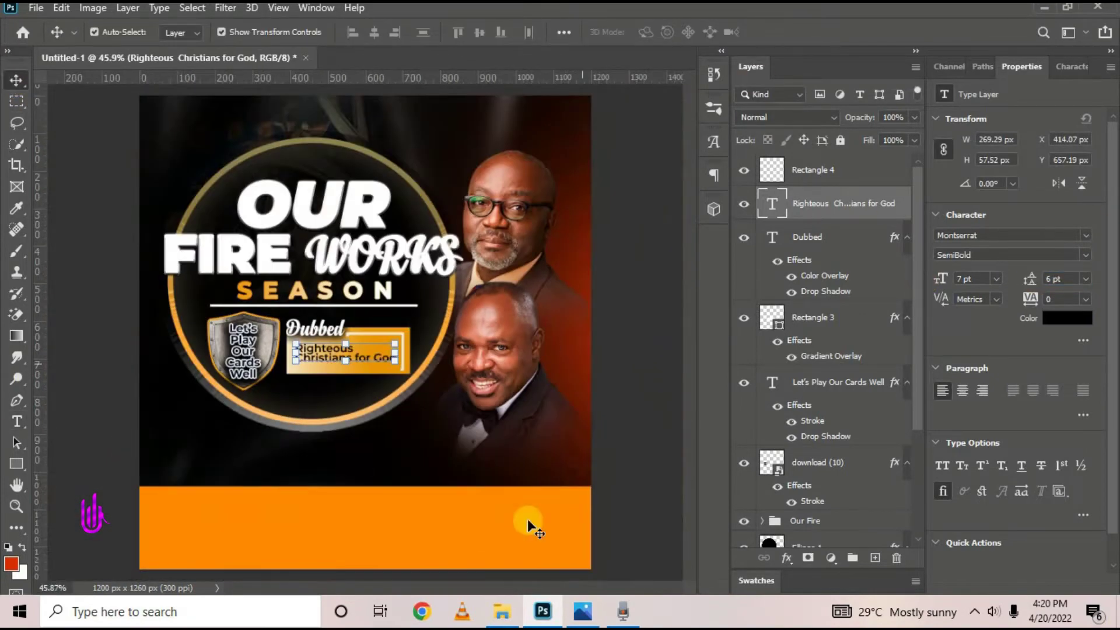
pyautogui.click(583, 612)
pyautogui.click(578, 619)
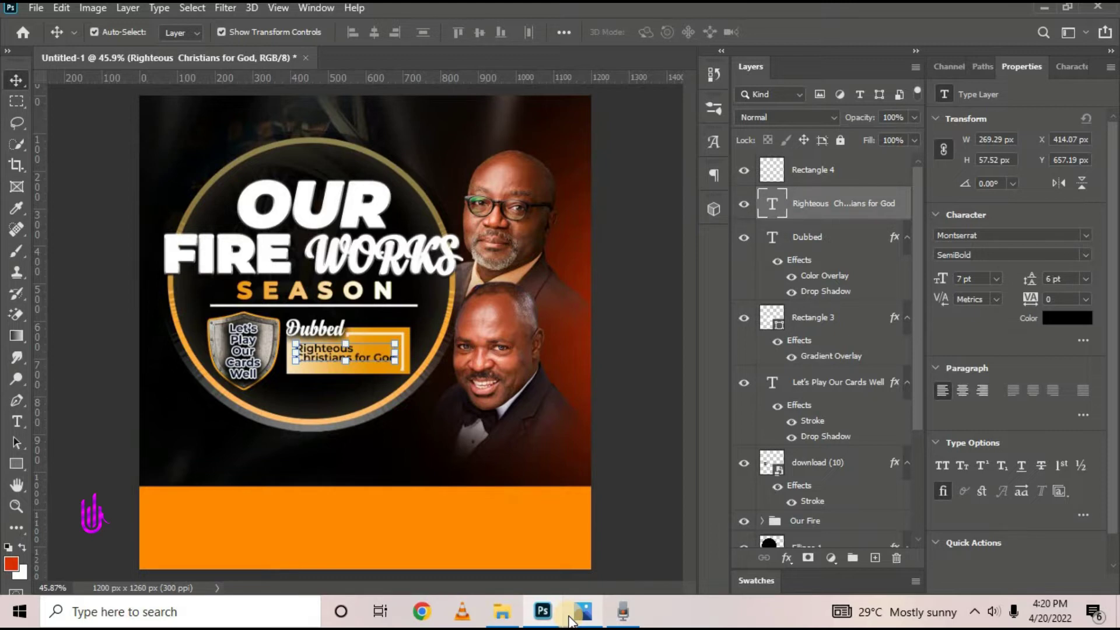
# Compare the design against the reference flyer, checking the frame and slogan layers, then minimize Photos
pyautogui.click(570, 620)
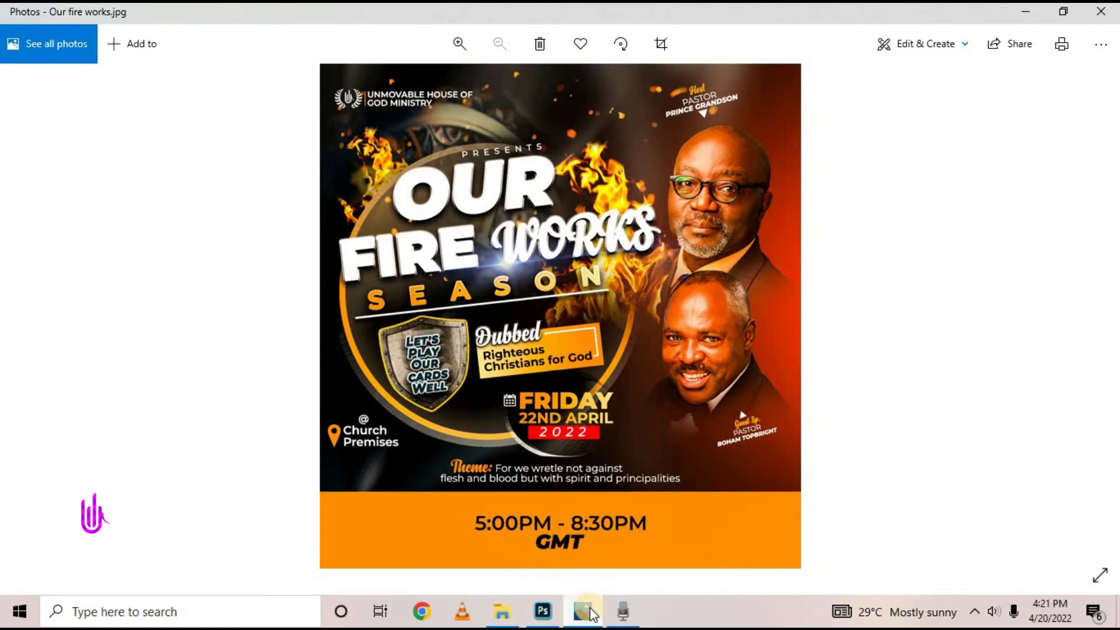
pyautogui.click(592, 613)
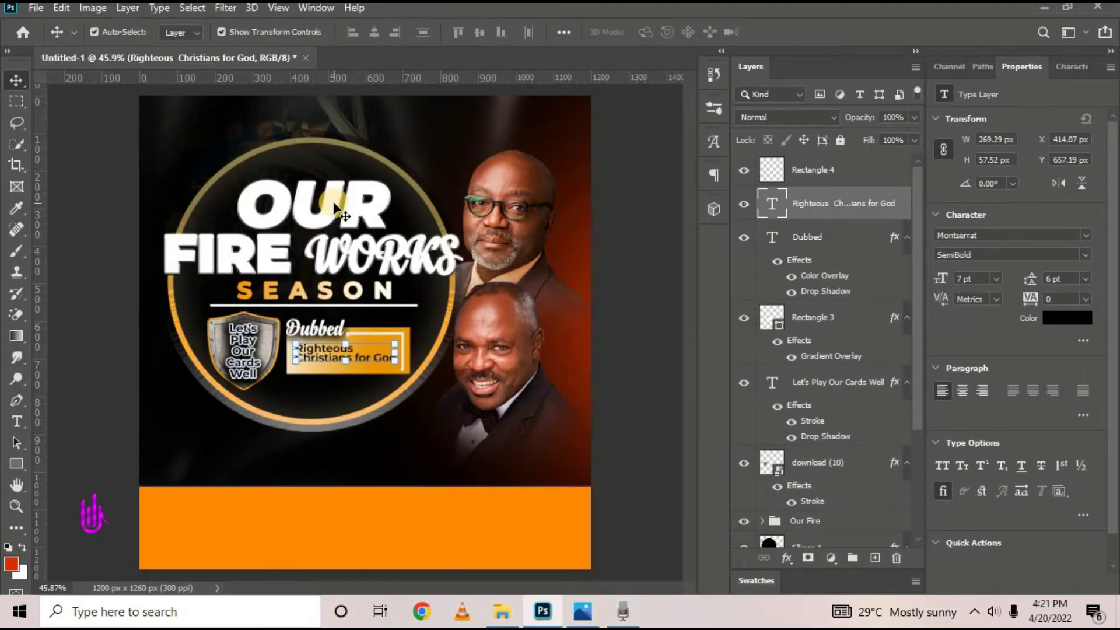
pyautogui.click(801, 183)
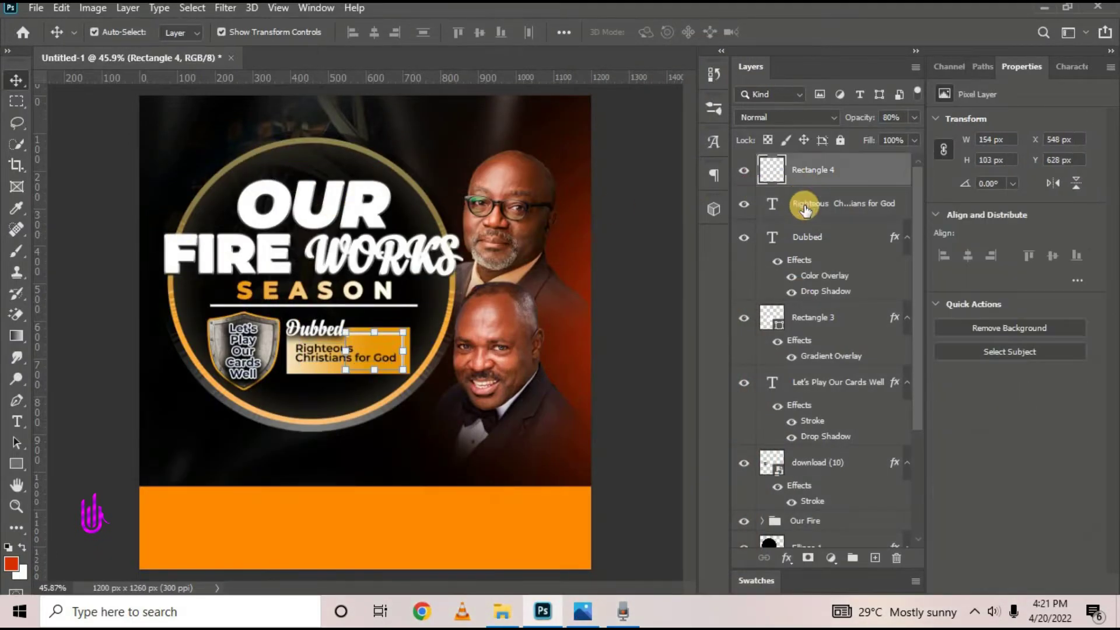
pyautogui.click(815, 196)
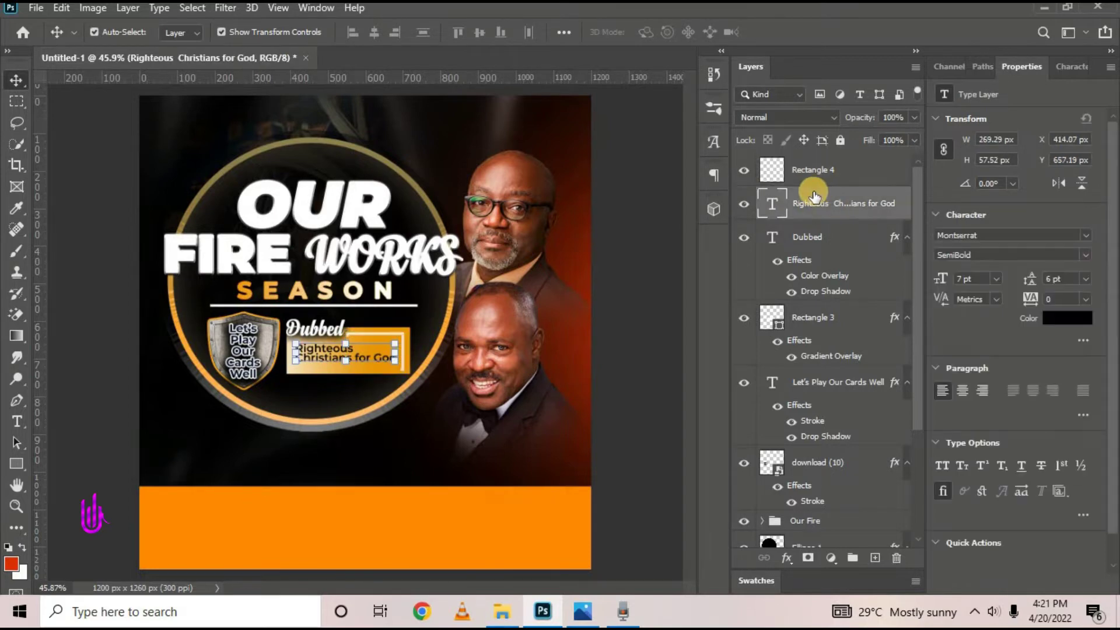
pyautogui.click(820, 177)
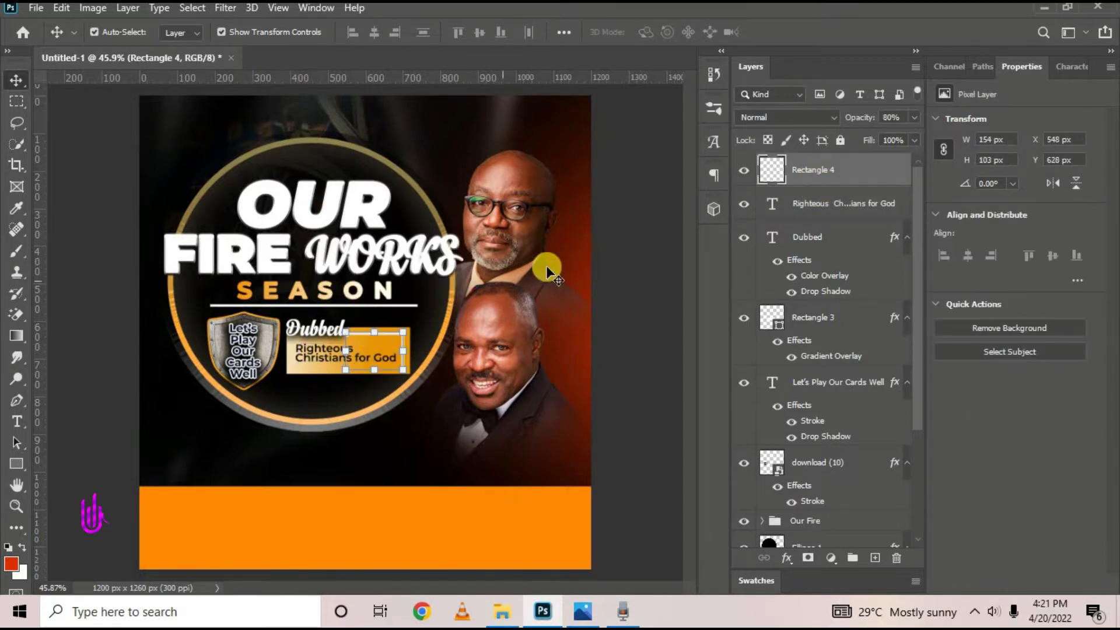
pyautogui.click(601, 268)
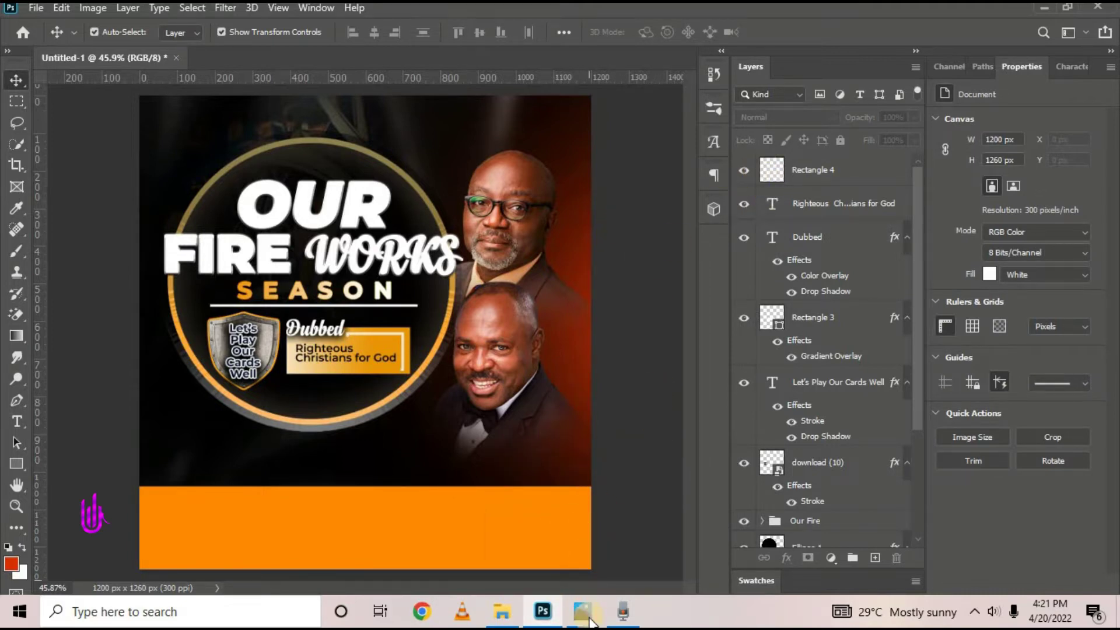
pyautogui.click(590, 620)
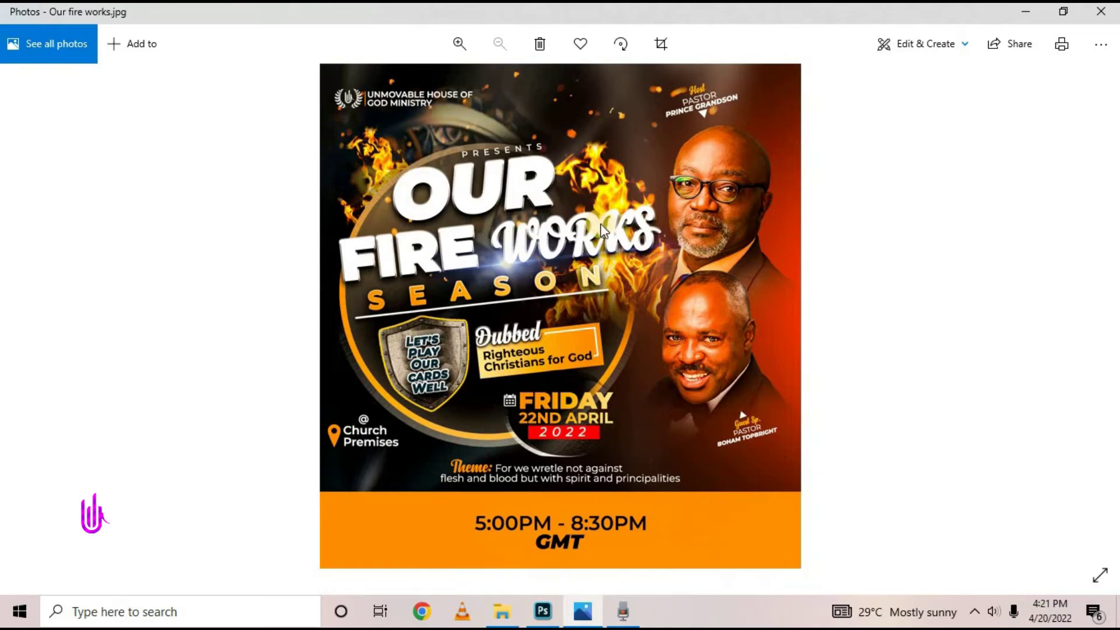
pyautogui.click(1025, 11)
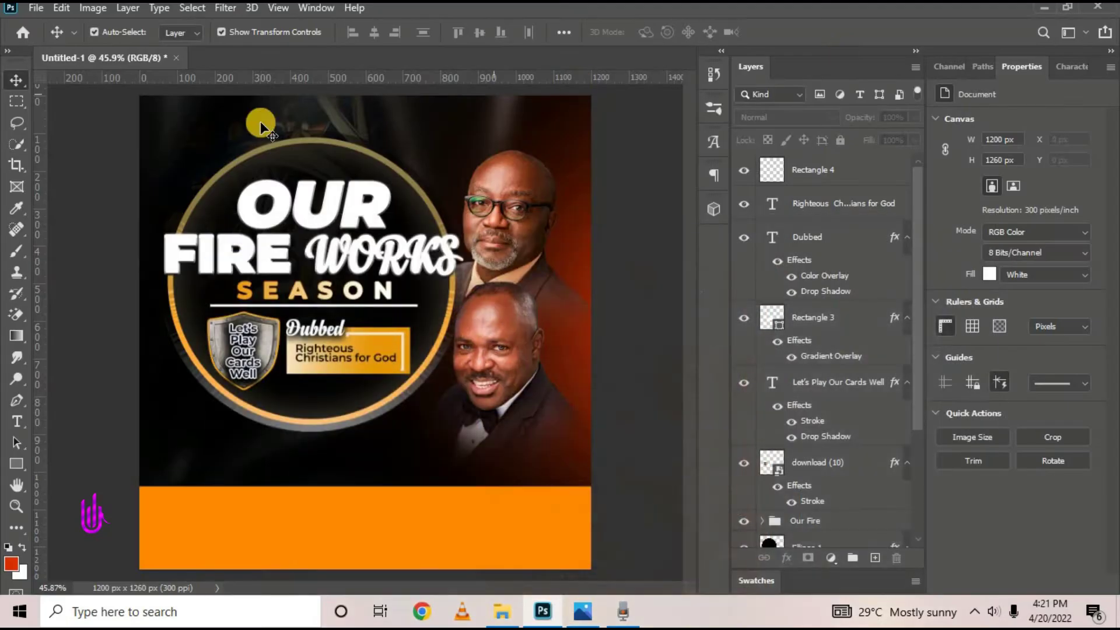
# Group the layers from Rectangle 4 down to Our Fire into Group 2, then select Ellipse 1
pyautogui.click(805, 165)
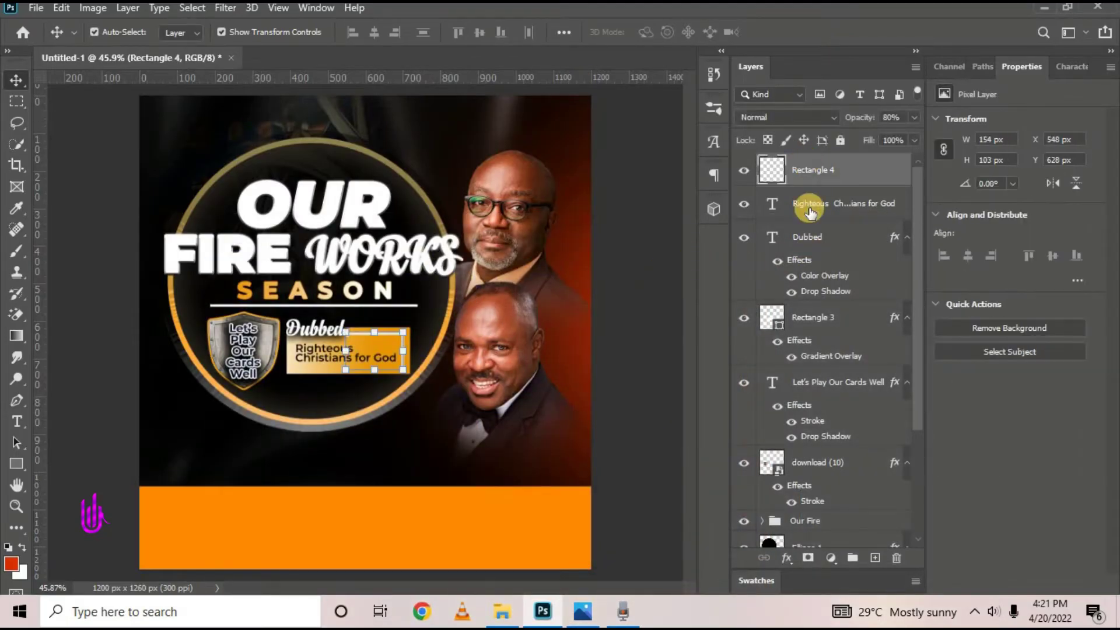
pyautogui.scroll(-5, 799, 251)
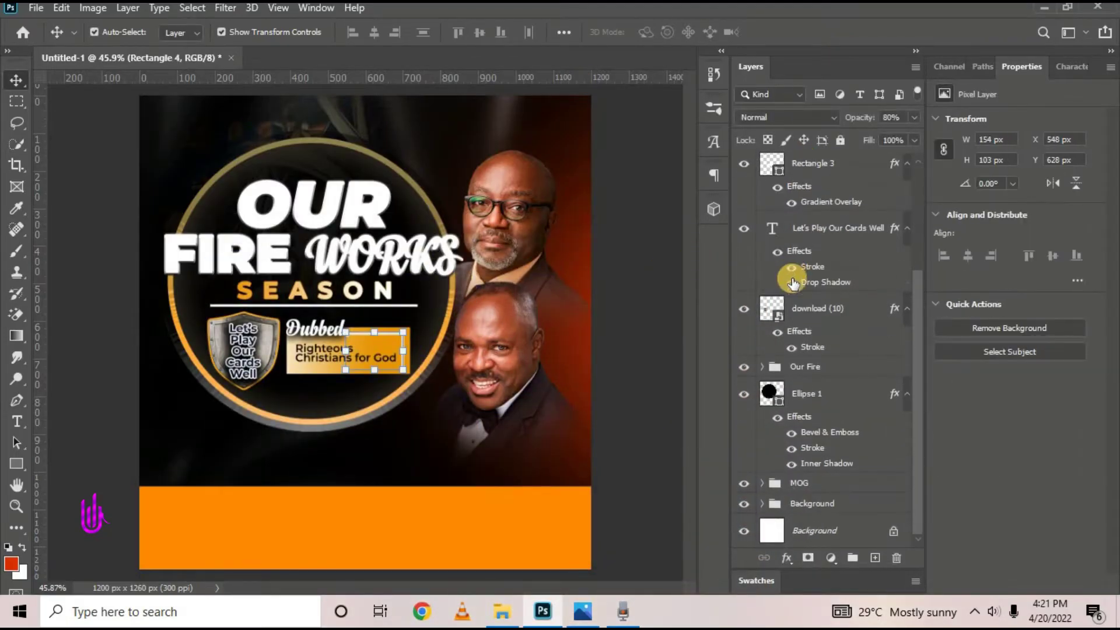
pyautogui.keyDown('shift'); pyautogui.click(836, 369); pyautogui.keyUp('shift')
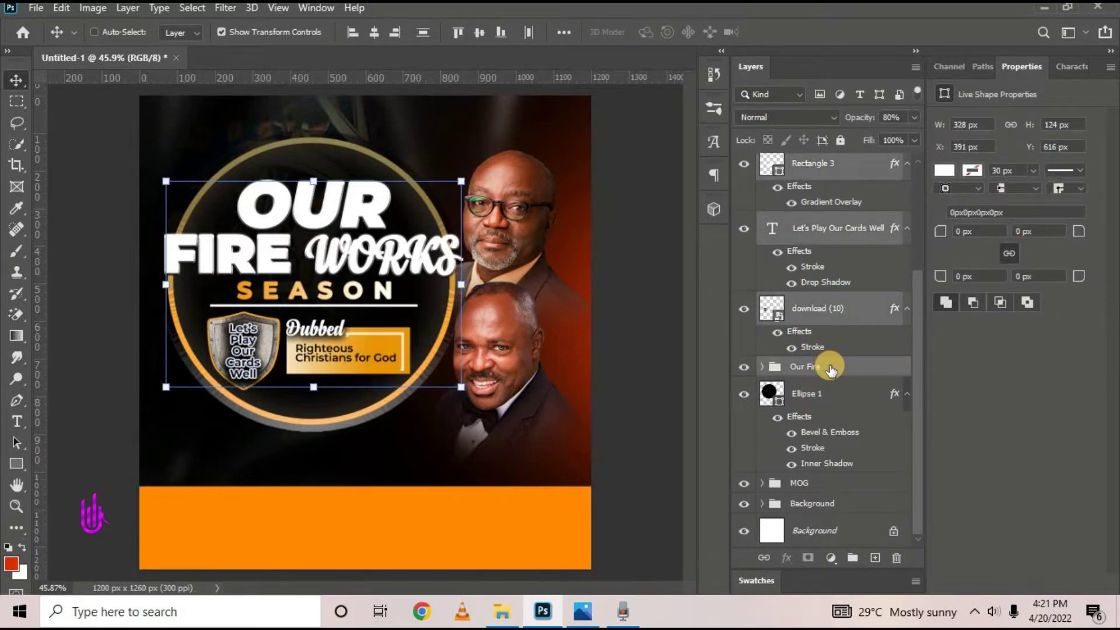
pyautogui.hotkey('ctrl', 'g')
pyautogui.click(745, 164)
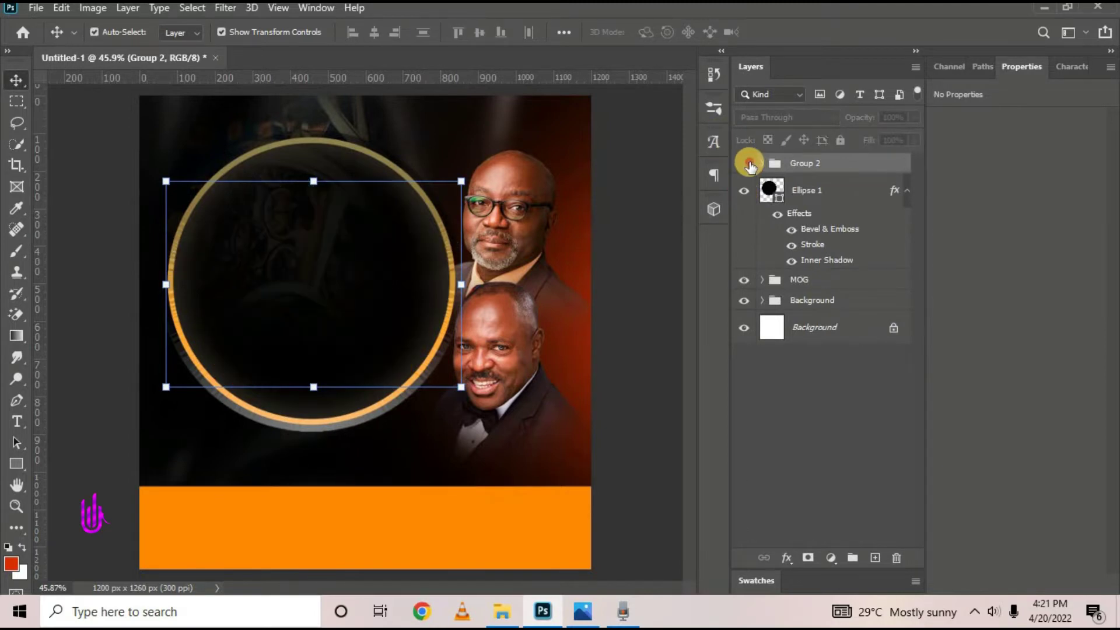
pyautogui.click(745, 164)
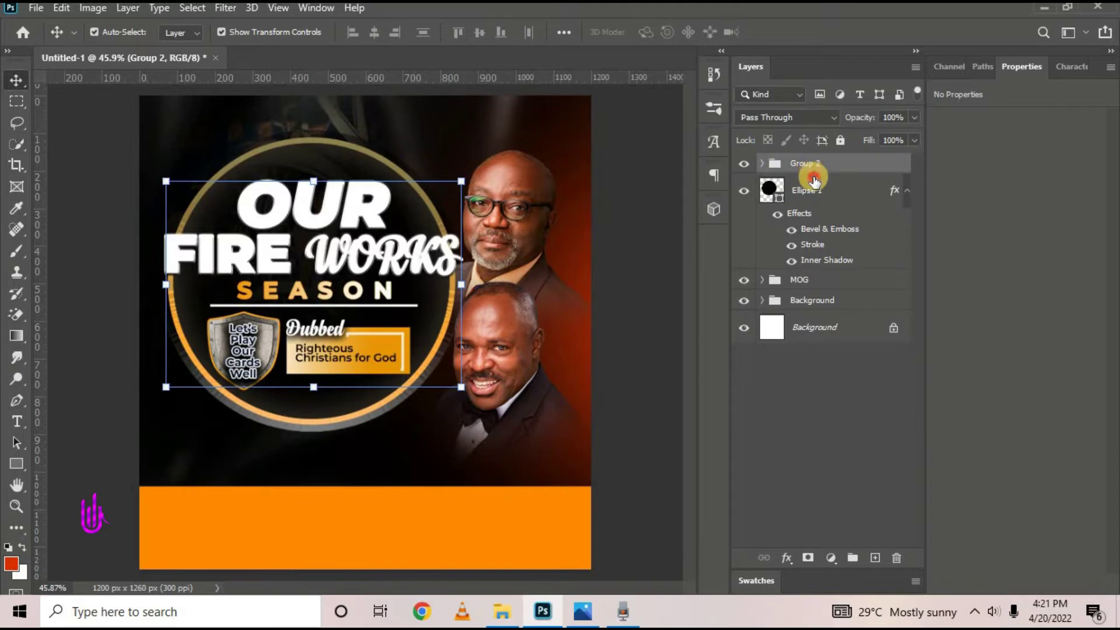
pyautogui.click(814, 182)
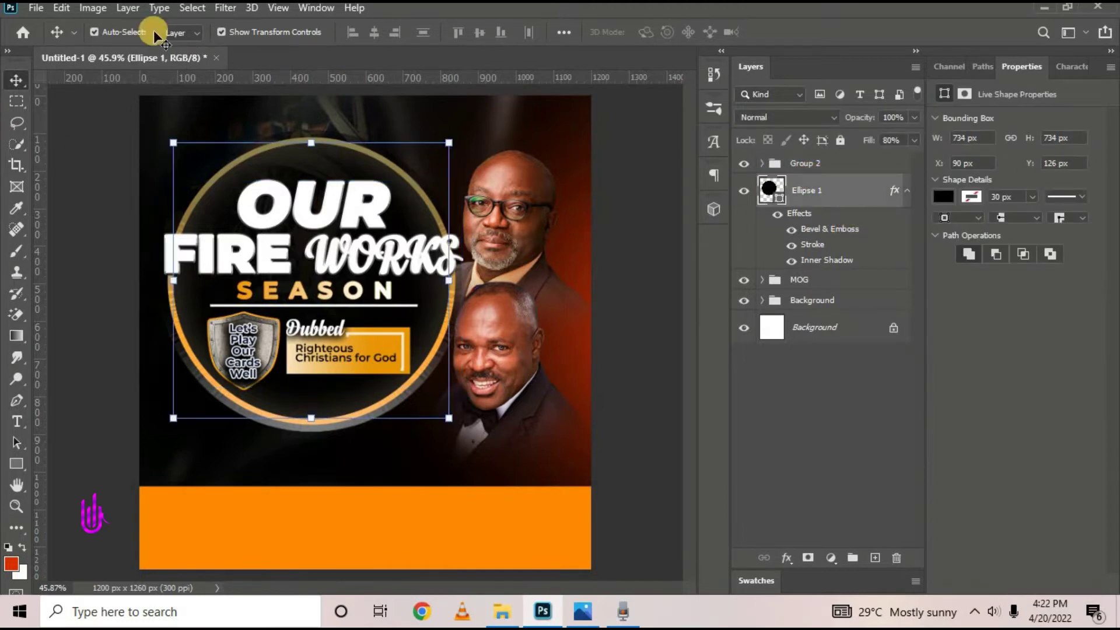
pyautogui.click(35, 8)
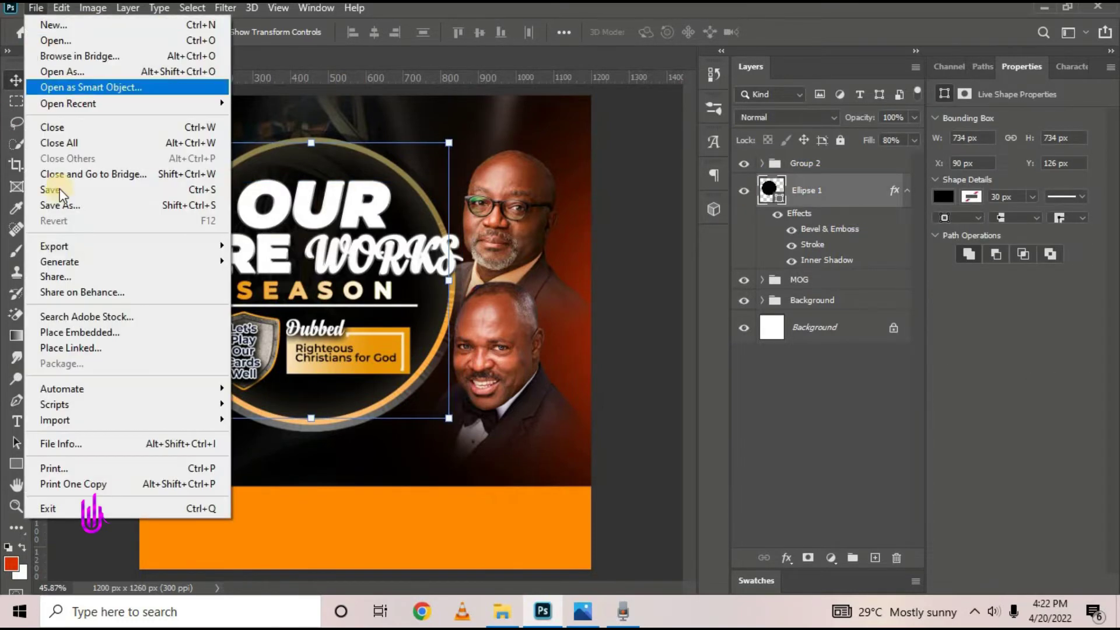
# Place the Fire image as an embedded layer and scale it to about 80%
pyautogui.click(100, 330)
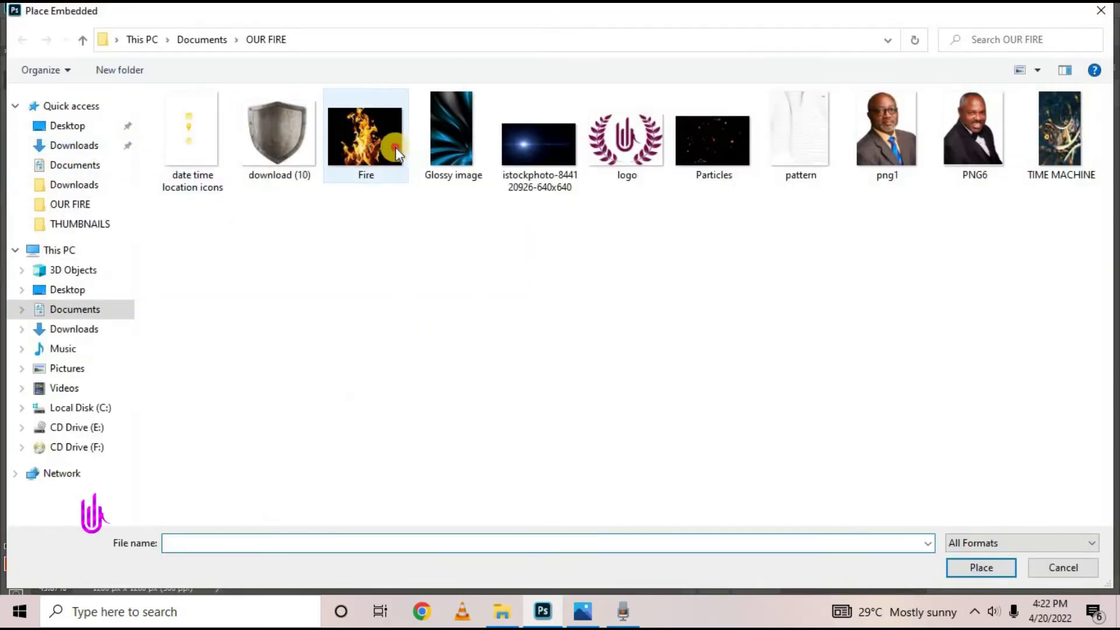
pyautogui.click(395, 147)
pyautogui.click(995, 572)
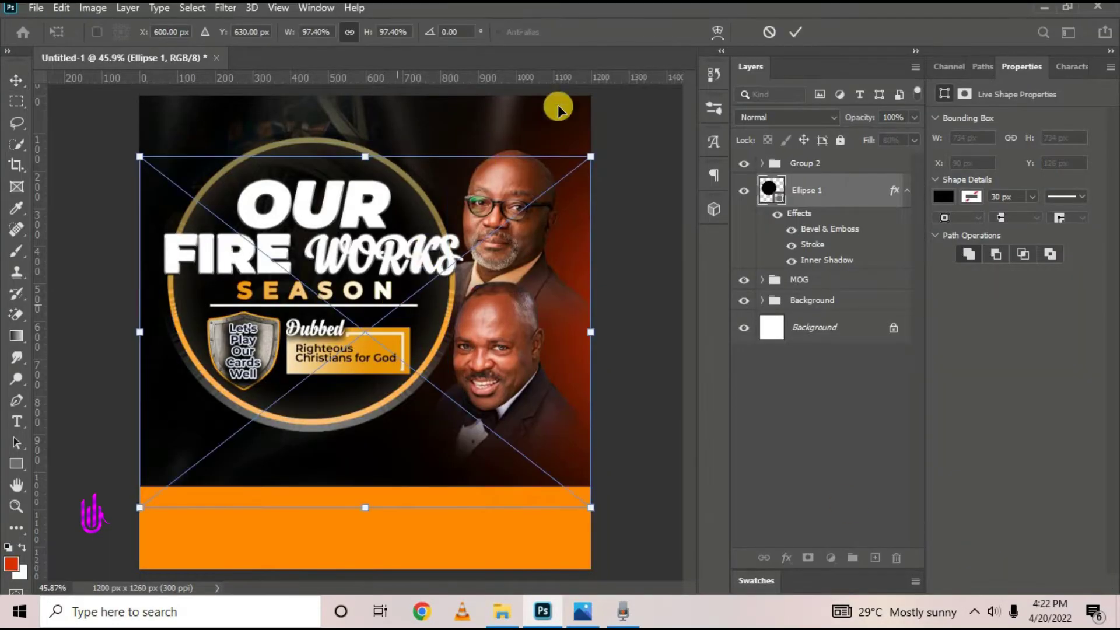
pyautogui.click(790, 34)
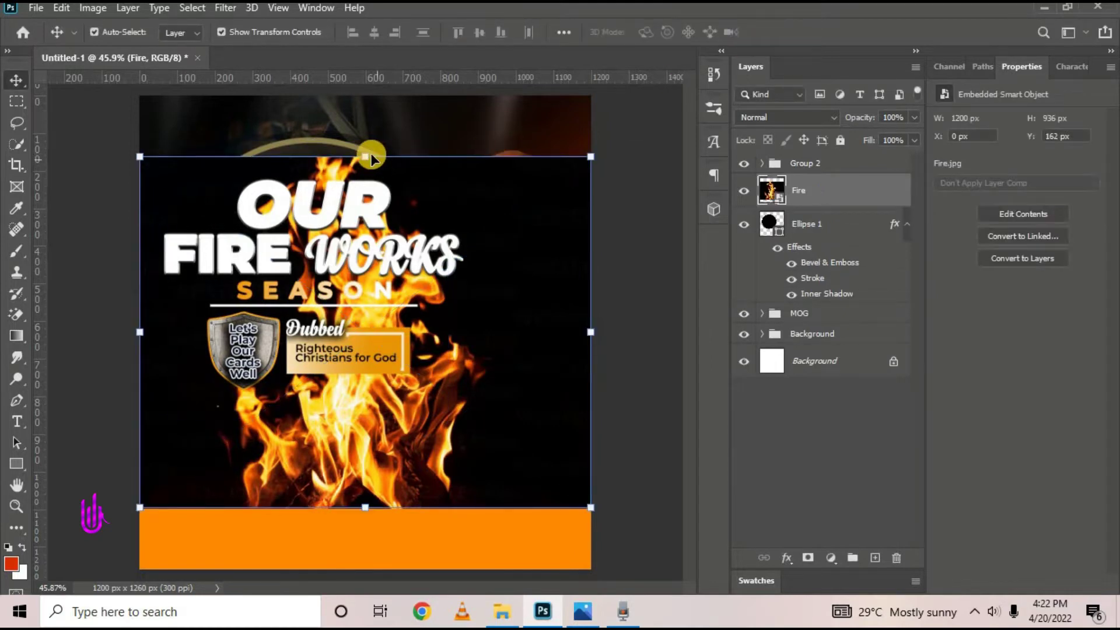
pyautogui.moveTo(370, 155); pyautogui.dragTo(374, 221)
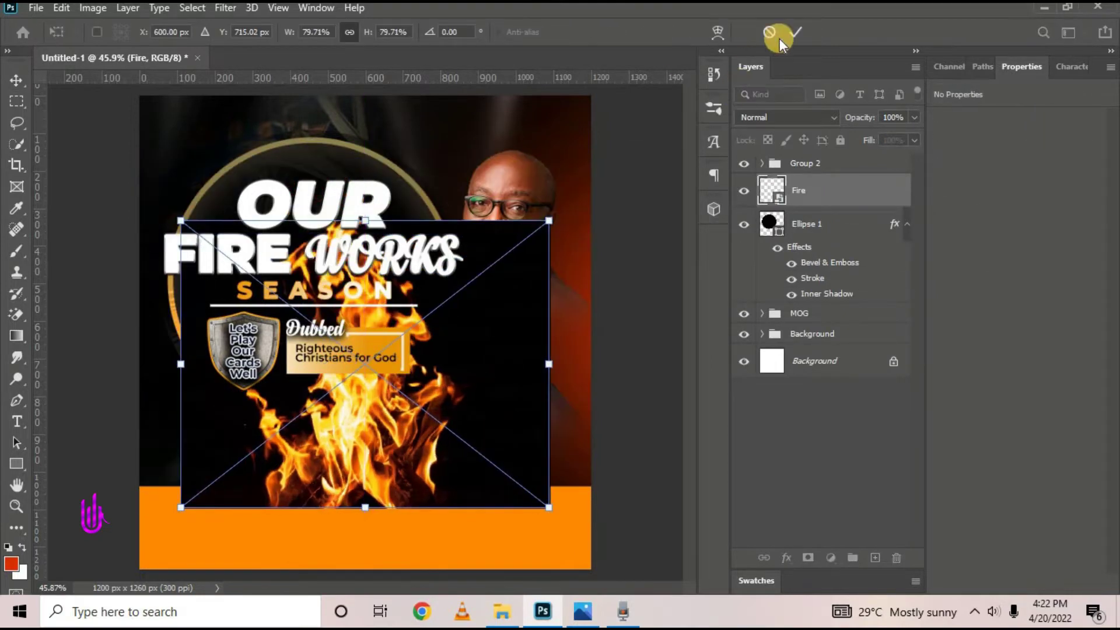
pyautogui.click(796, 33)
# Move the Fire layer above Group 2 and shrink the flames further
pyautogui.click(820, 183)
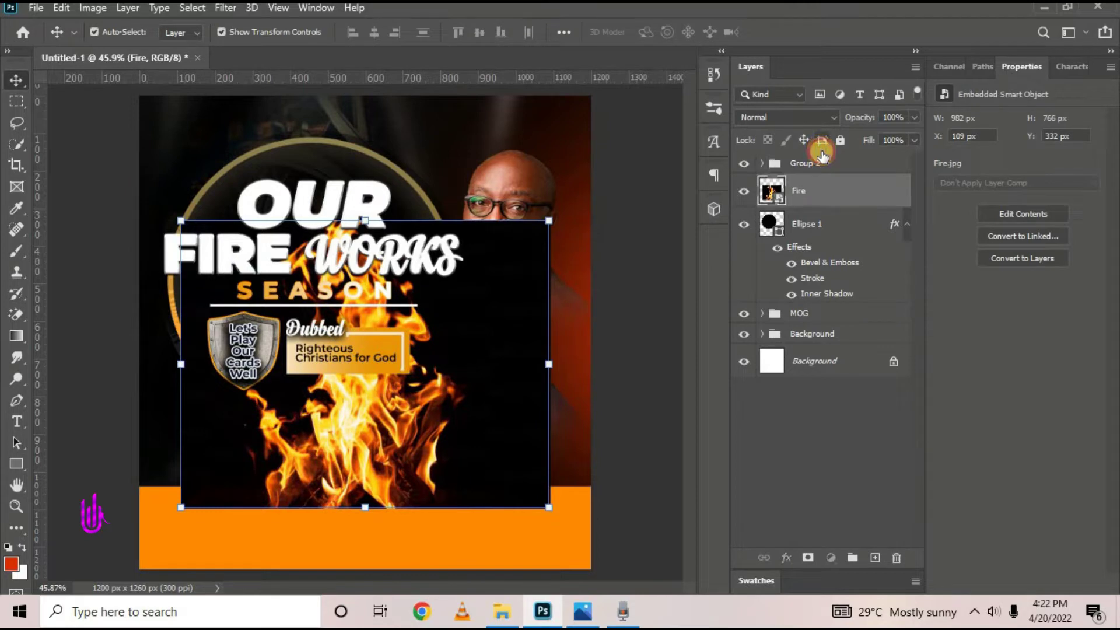
pyautogui.moveTo(823, 155); pyautogui.dragTo(829, 169)
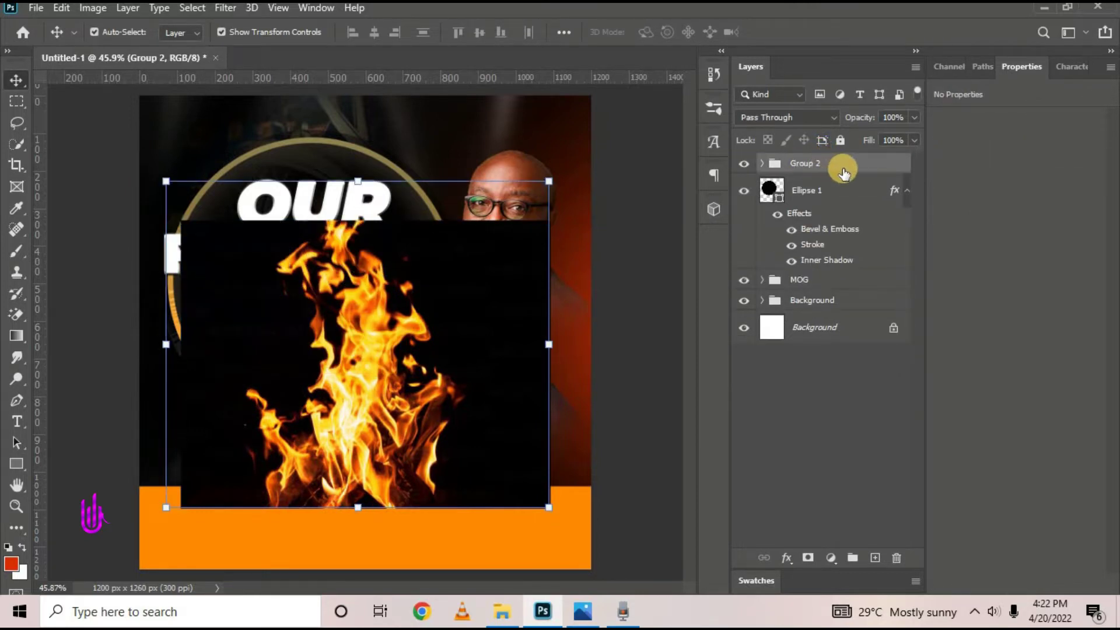
pyautogui.hotkey('ctrl', 'z')
pyautogui.moveTo(835, 191); pyautogui.dragTo(848, 156)
pyautogui.moveTo(365, 508); pyautogui.dragTo(379, 438)
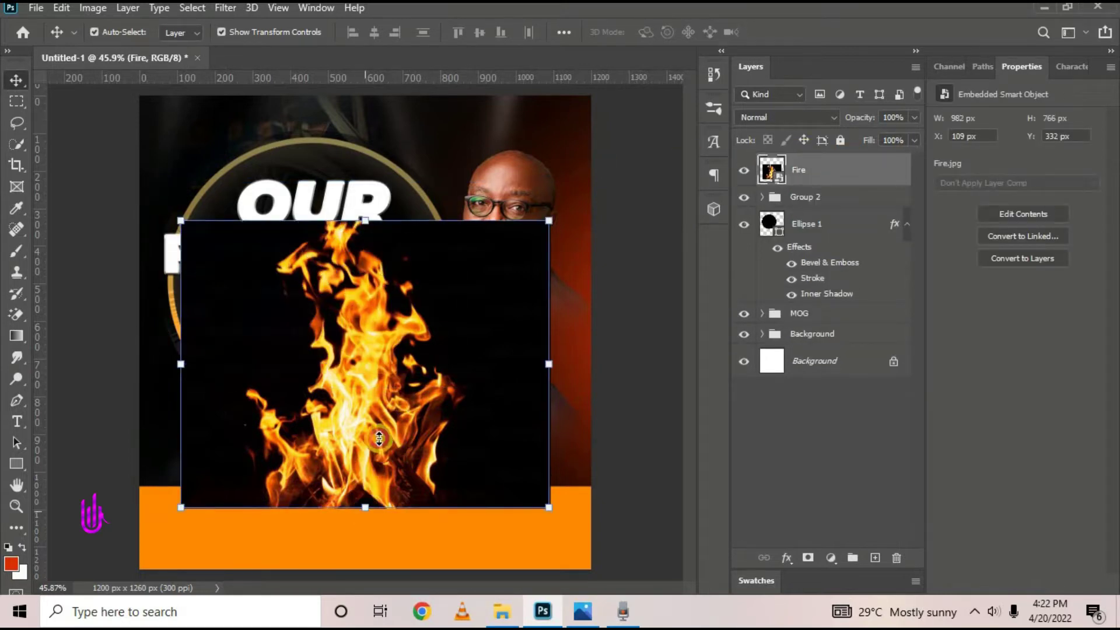
pyautogui.click(796, 28)
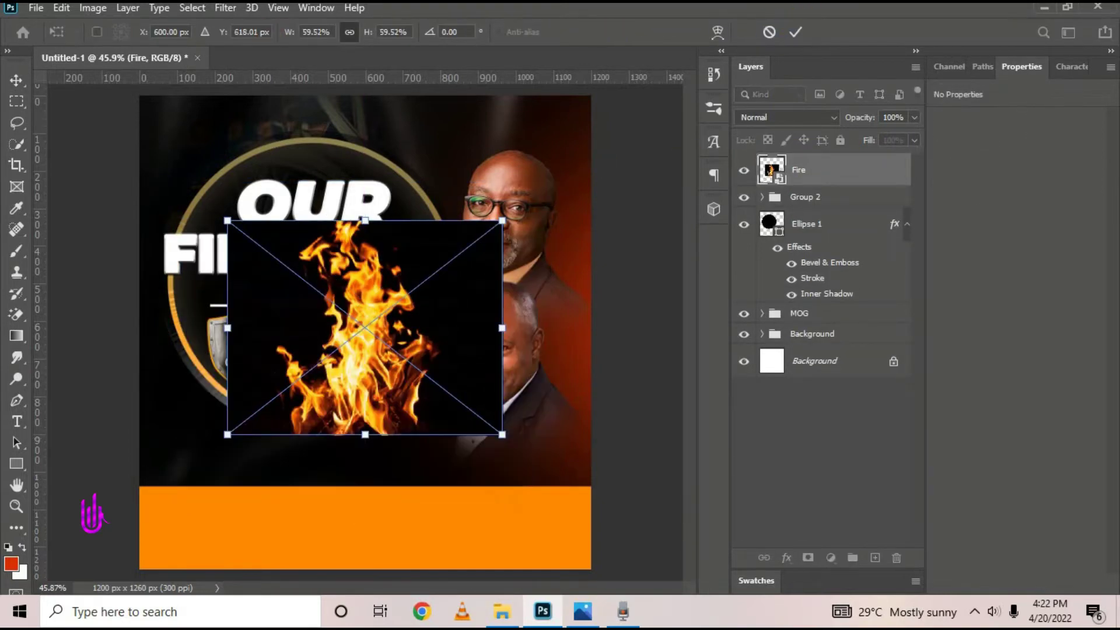
pyautogui.click(36, 10)
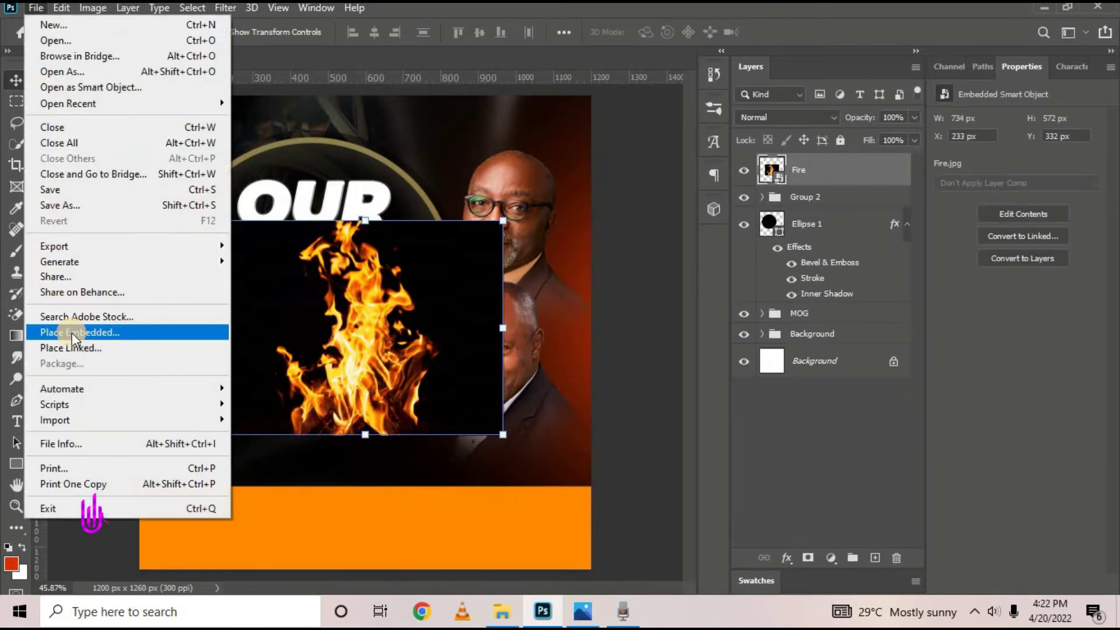
# Embed the blue istockphoto light-flare image near the bottom, scaled to about 84%
pyautogui.click(72, 333)
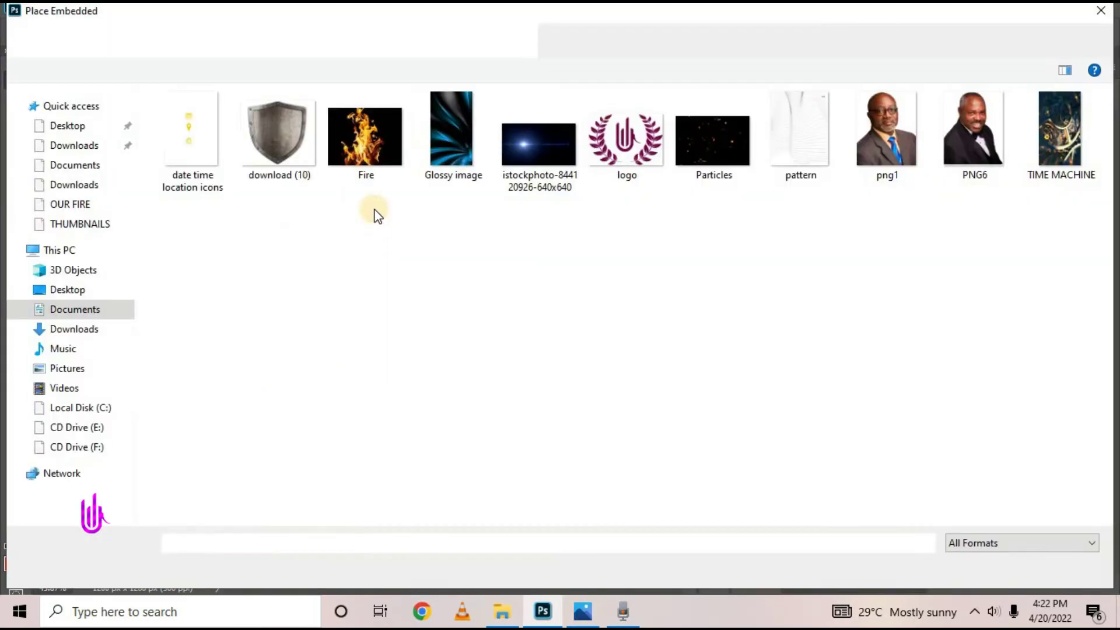
pyautogui.click(507, 155)
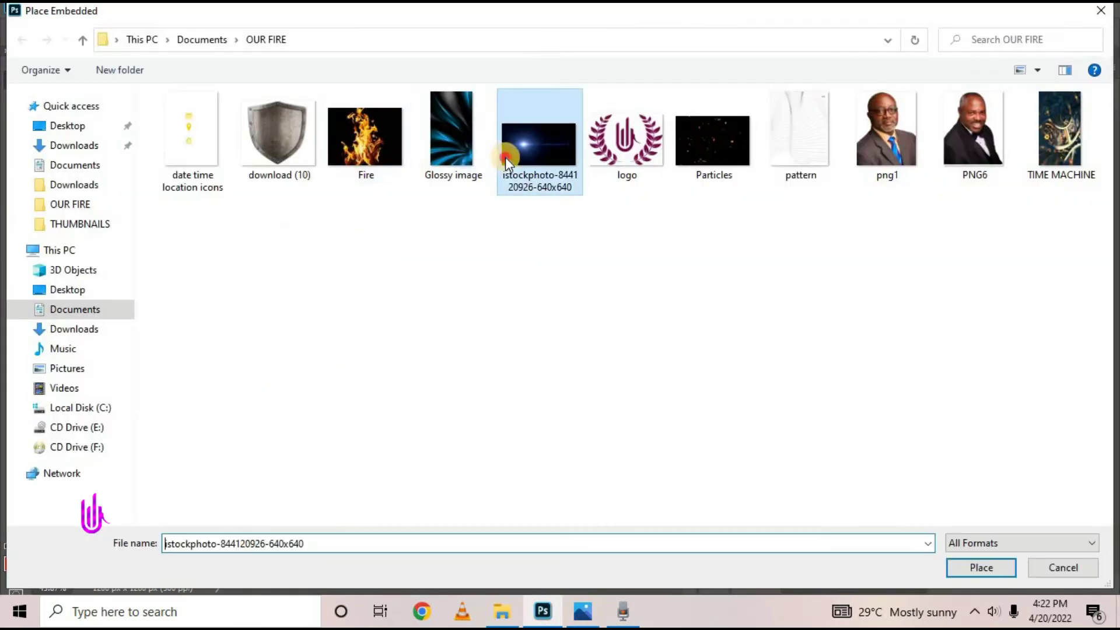
pyautogui.click(986, 567)
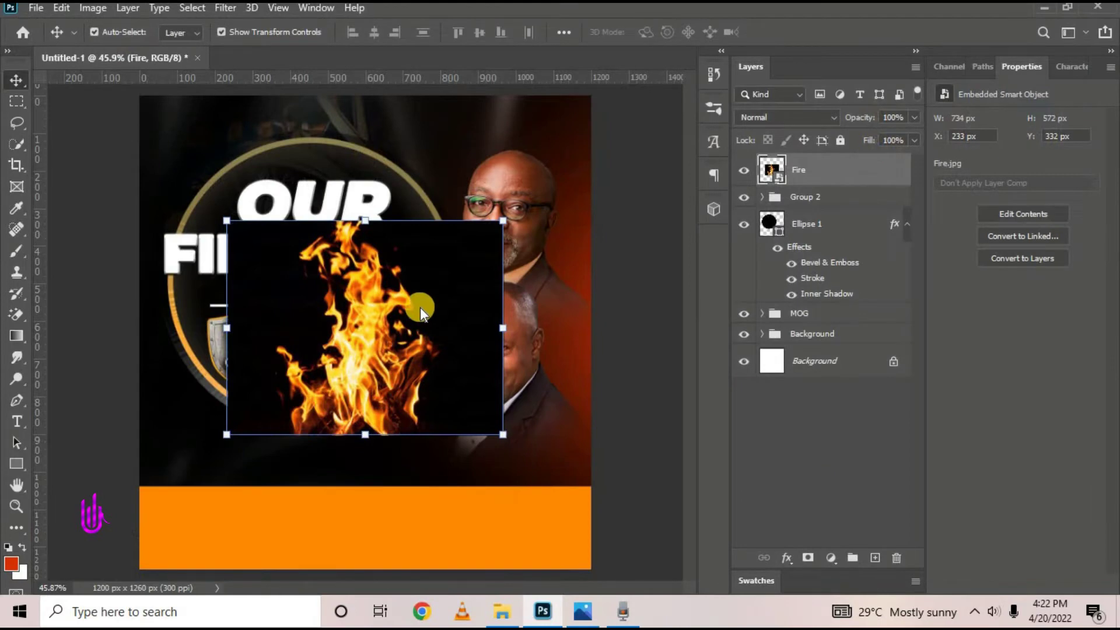
pyautogui.moveTo(377, 380); pyautogui.dragTo(367, 480)
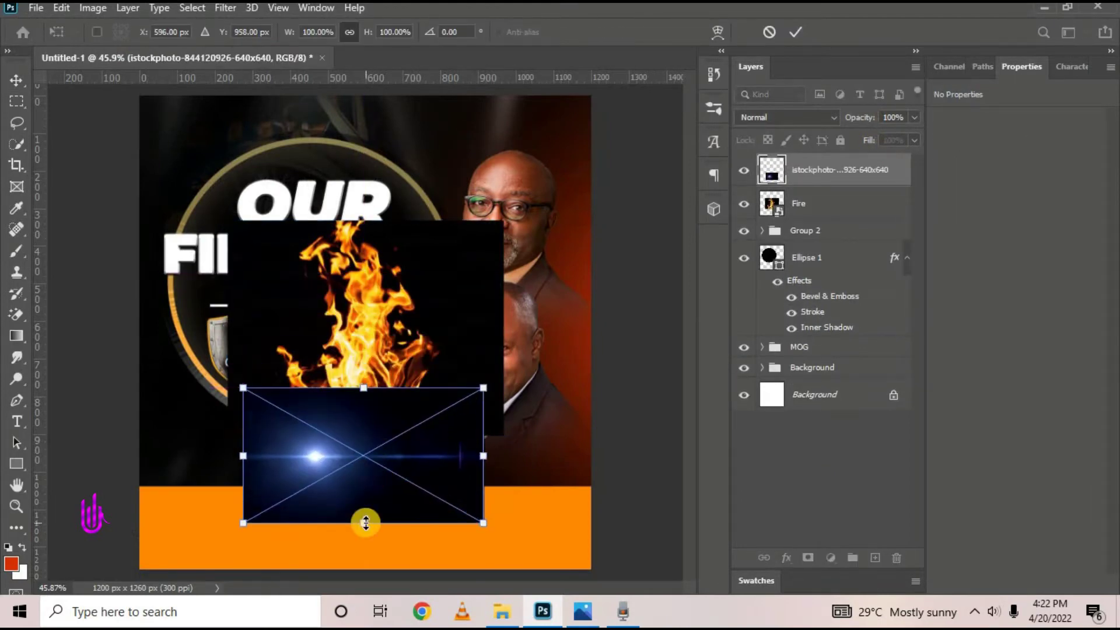
pyautogui.moveTo(365, 523); pyautogui.dragTo(364, 500)
pyautogui.click(796, 33)
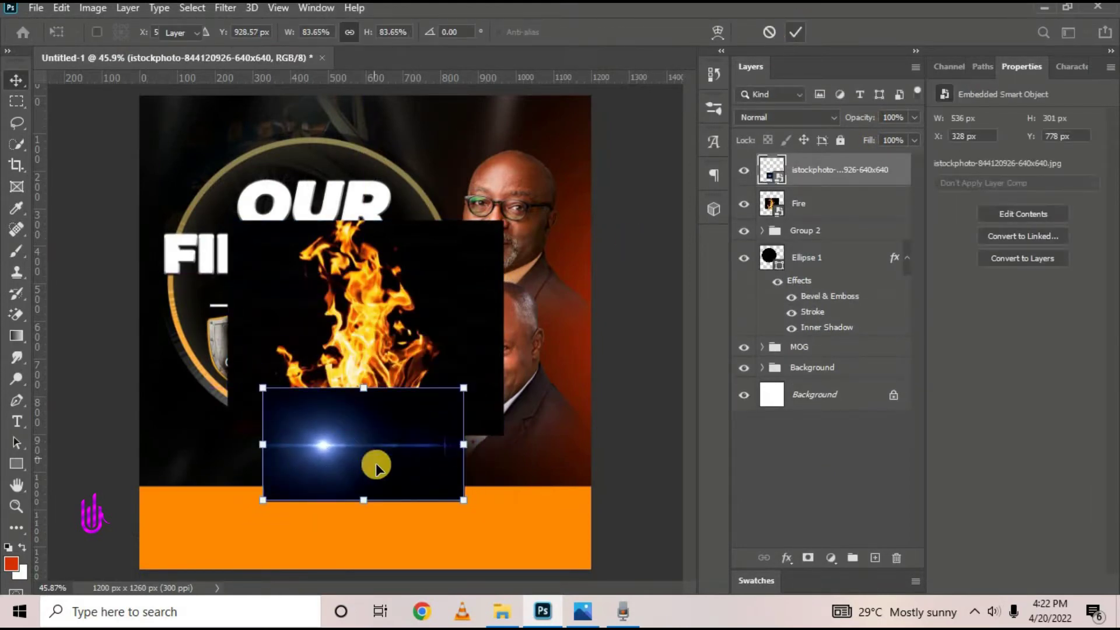
pyautogui.moveTo(375, 462); pyautogui.dragTo(410, 464)
# Move the fire image up and right, checking what lies beneath the Fire layer
pyautogui.moveTo(369, 275); pyautogui.dragTo(399, 181)
pyautogui.click(406, 410)
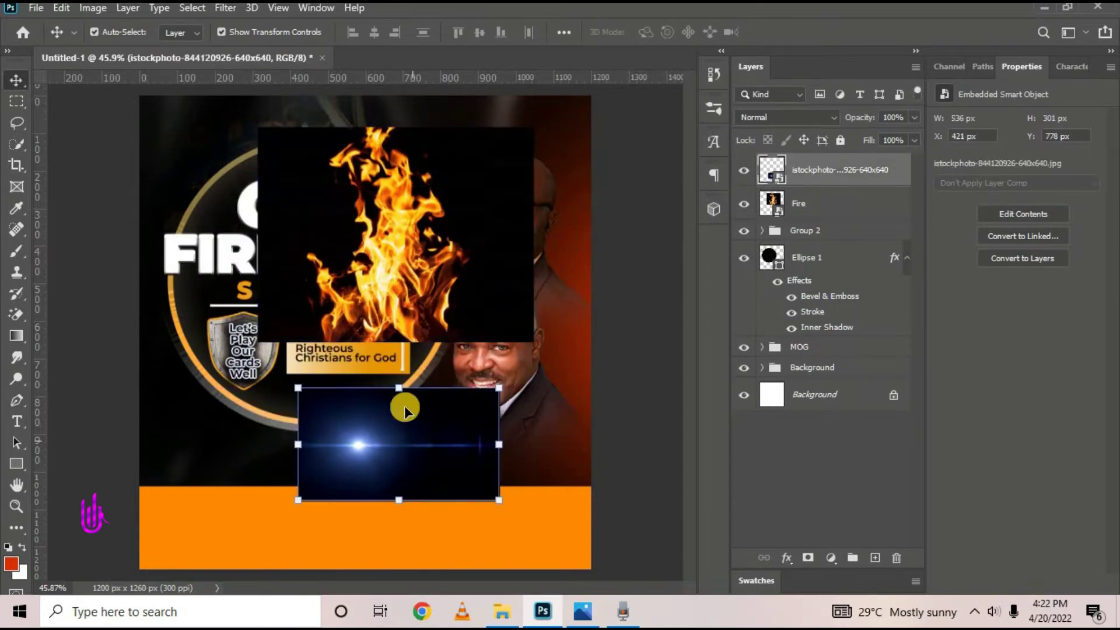
pyautogui.click(403, 281)
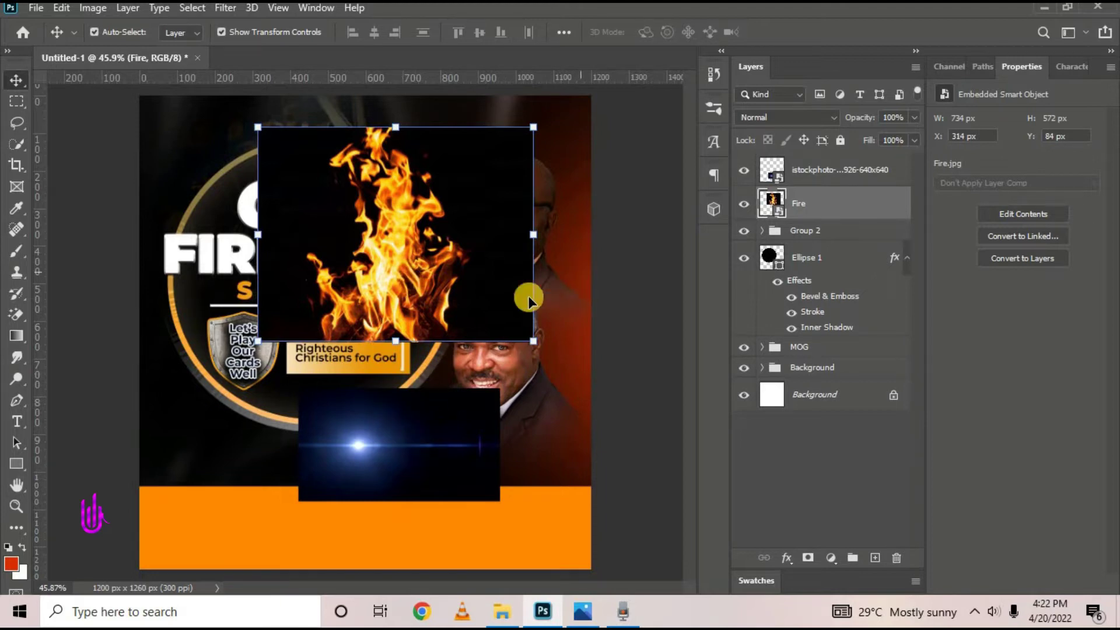
pyautogui.click(649, 263)
pyautogui.click(516, 255)
pyautogui.click(739, 204)
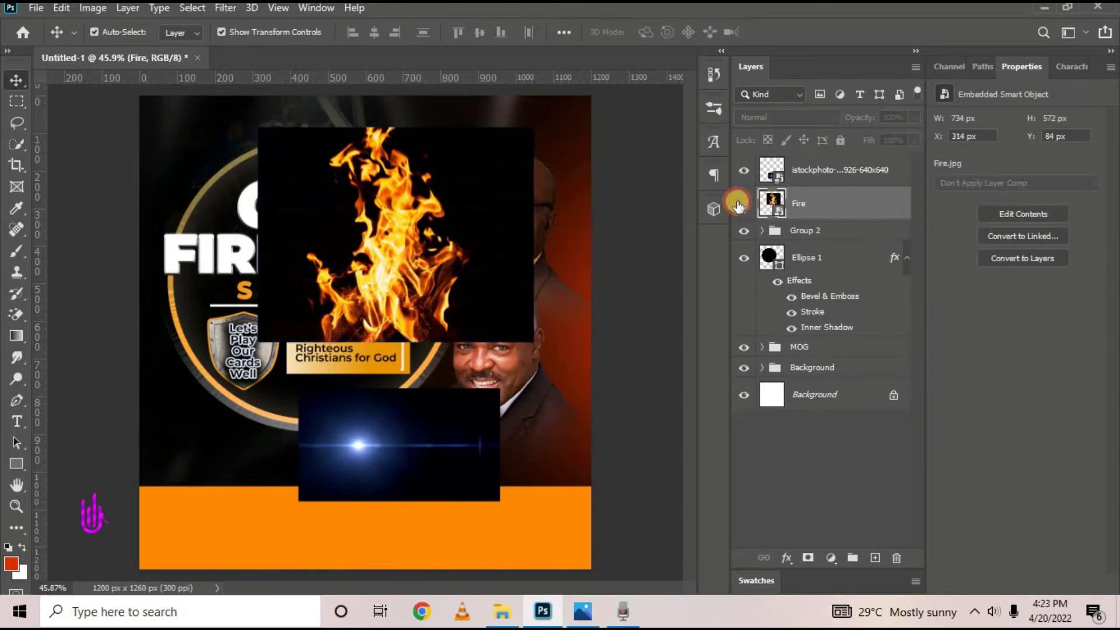
pyautogui.click(739, 204)
# Hide the flare layer and shift the flames up and left over the title
pyautogui.click(402, 441)
pyautogui.click(741, 171)
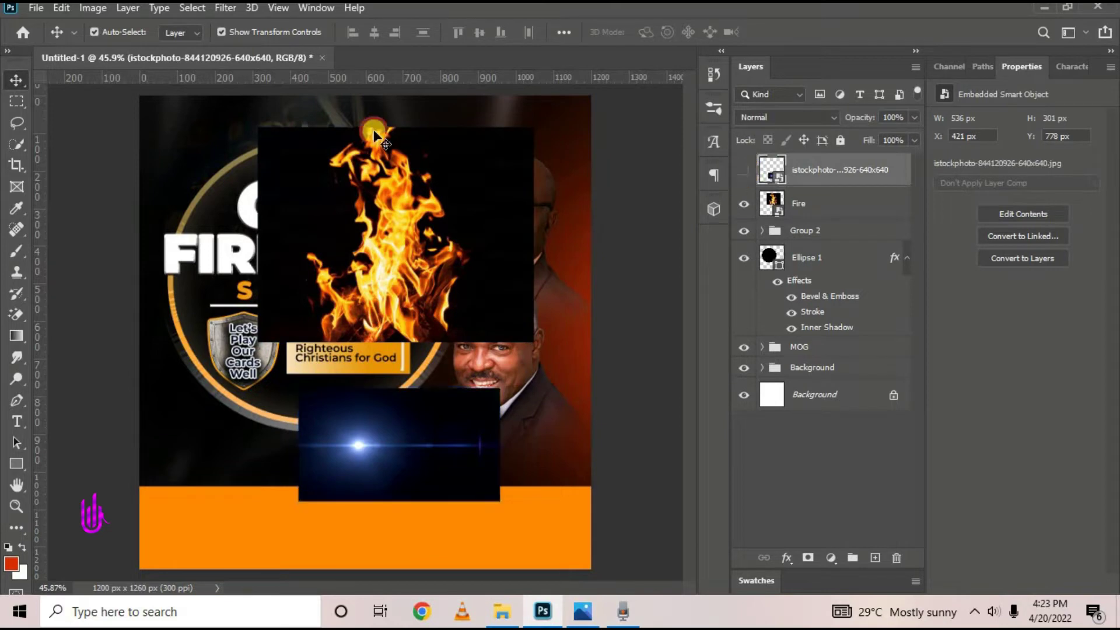
pyautogui.click(373, 129)
pyautogui.moveTo(464, 260); pyautogui.dragTo(442, 250)
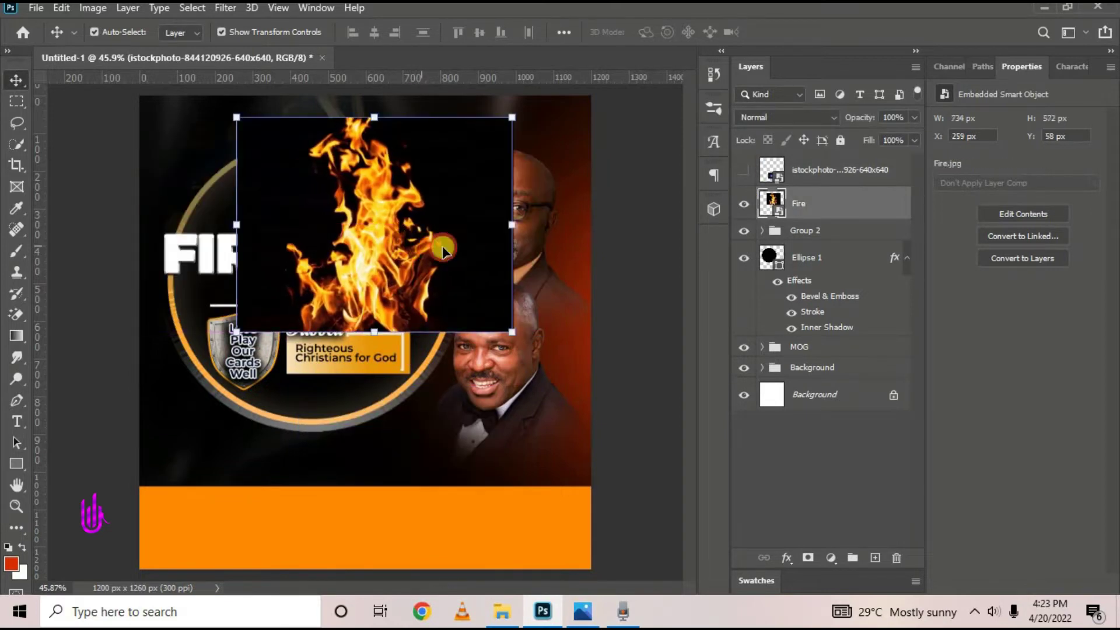
# Set the Fire layer to Screen blend mode and move it over the right side
pyautogui.click(787, 114)
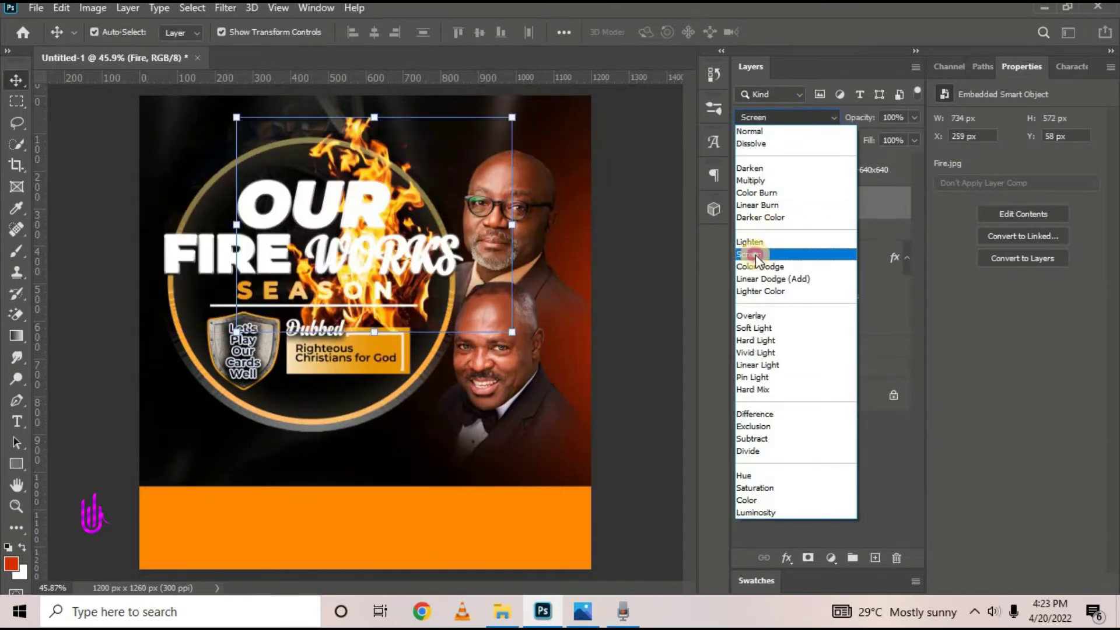
pyautogui.click(755, 255)
pyautogui.moveTo(386, 160); pyautogui.dragTo(462, 157)
# Add a mask to the Fire layer and paint black over most of the flames
pyautogui.click(808, 557)
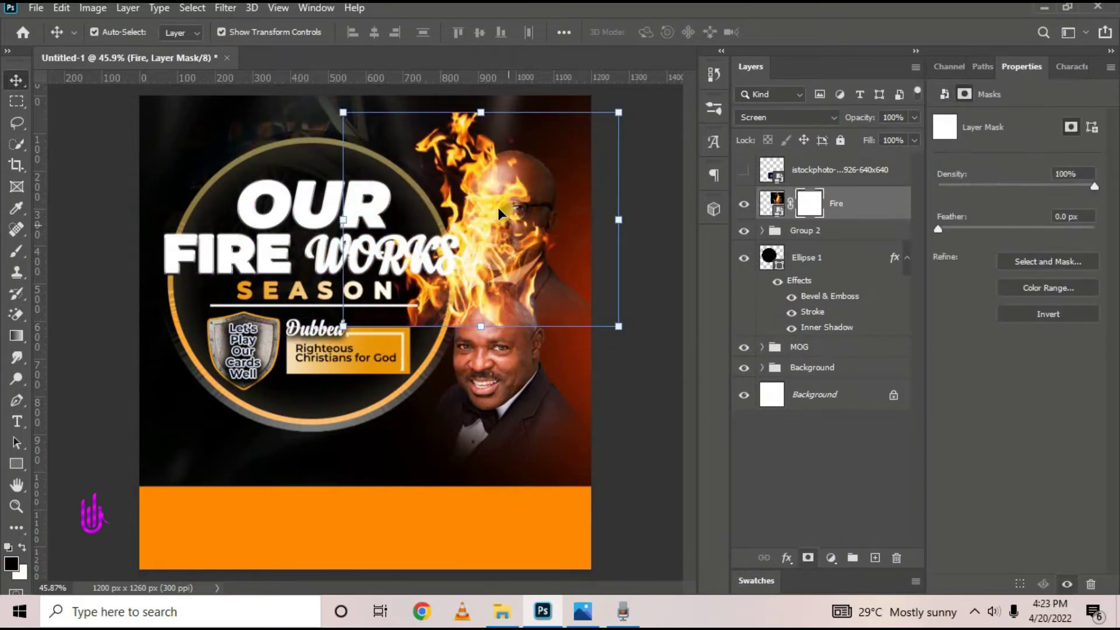
pyautogui.moveTo(498, 208); pyautogui.dragTo(460, 235)
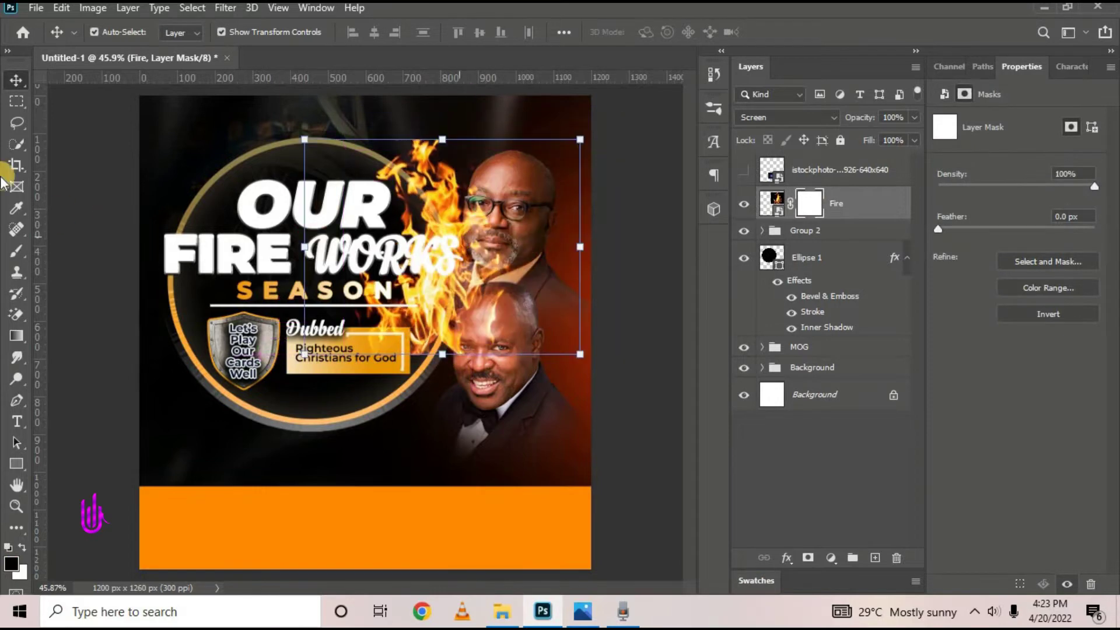
pyautogui.click(17, 251)
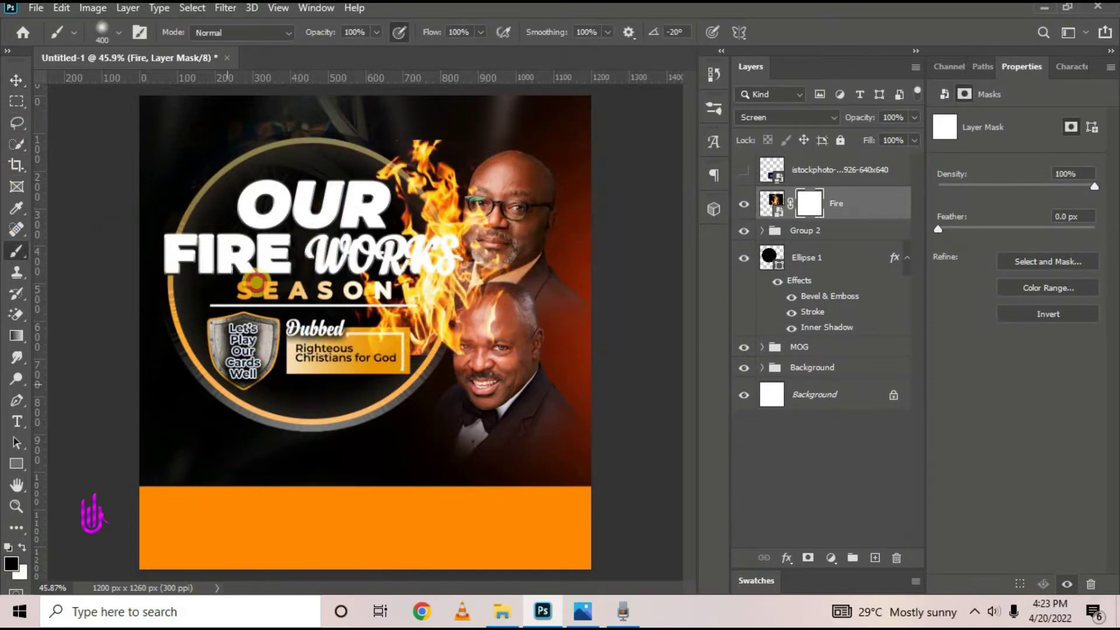
pyautogui.click(435, 97)
pyautogui.moveTo(435, 97)
pyautogui.mouseDown()
pyautogui.moveTo(395, 90)
pyautogui.moveTo(217, 158)
pyautogui.moveTo(430, 417)
pyautogui.moveTo(392, 540)
pyautogui.mouseUp()
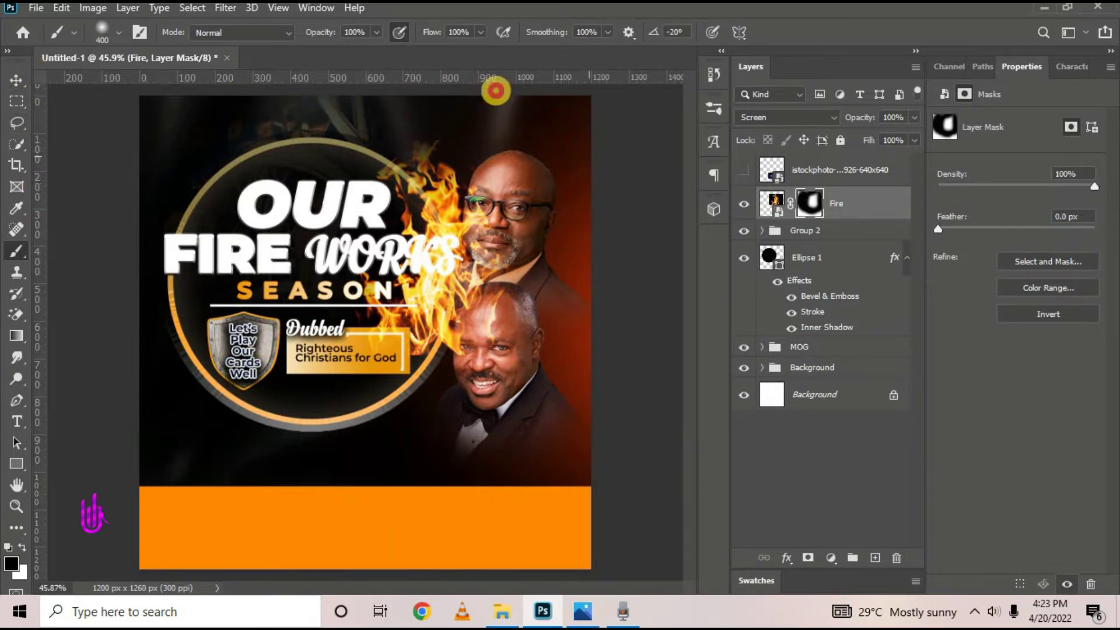
pyautogui.click(19, 84)
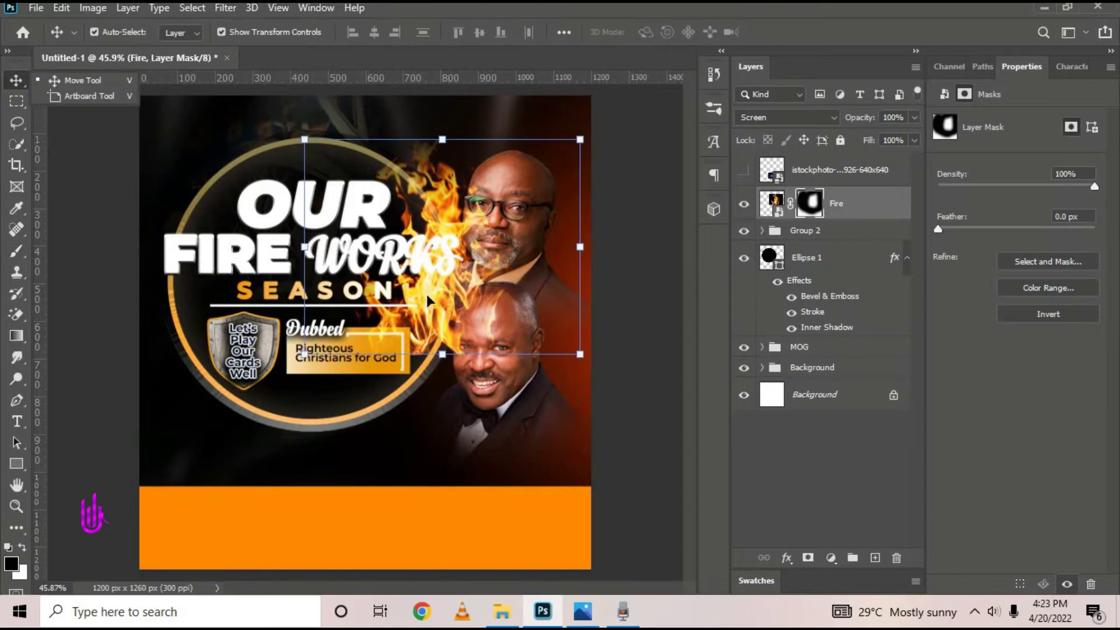
# Duplicate the Fire layer and stack both fire layers below Ellipse 1 at the upper left
pyautogui.moveTo(427, 295); pyautogui.dragTo(594, 251)
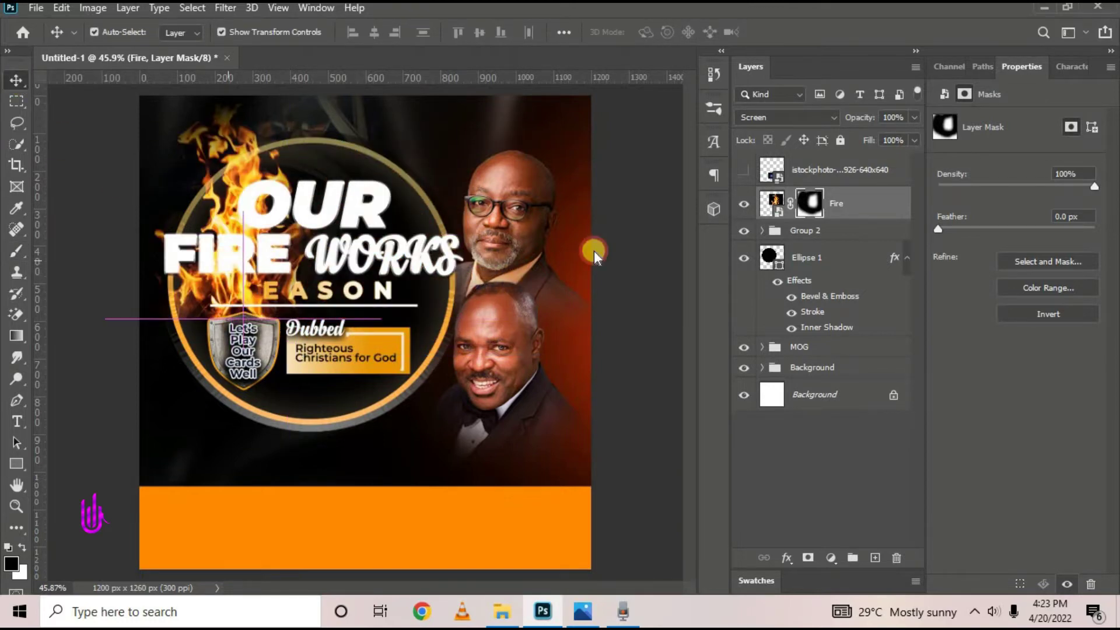
pyautogui.moveTo(870, 210); pyautogui.dragTo(876, 559)
pyautogui.click(750, 207)
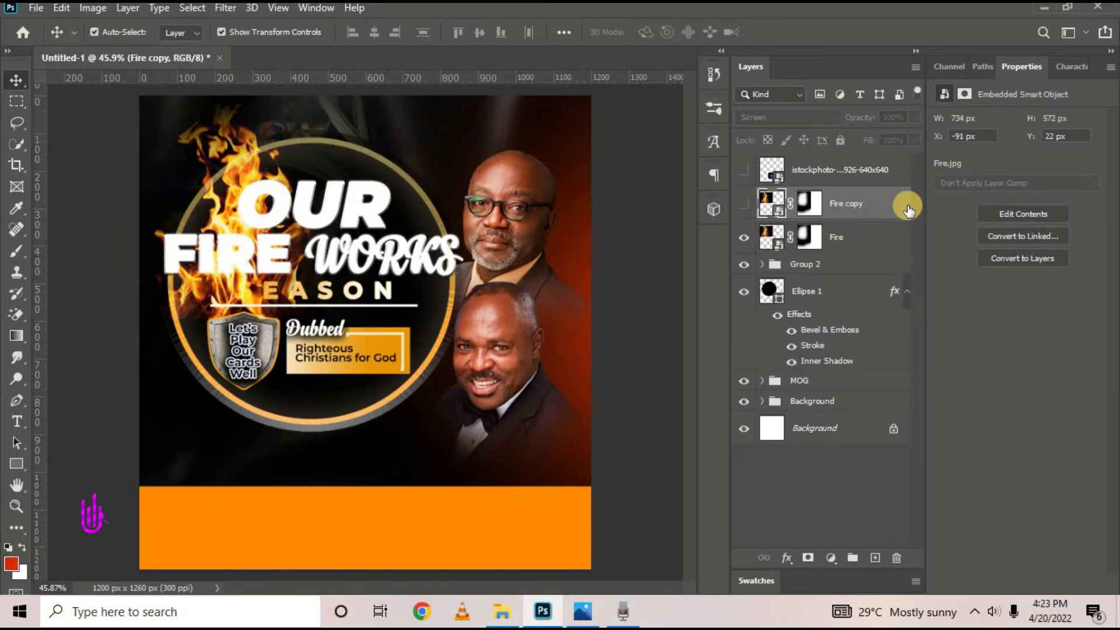
pyautogui.keyDown('shift'); pyautogui.click(845, 245); pyautogui.keyUp('shift')
pyautogui.moveTo(868, 240); pyautogui.dragTo(873, 359)
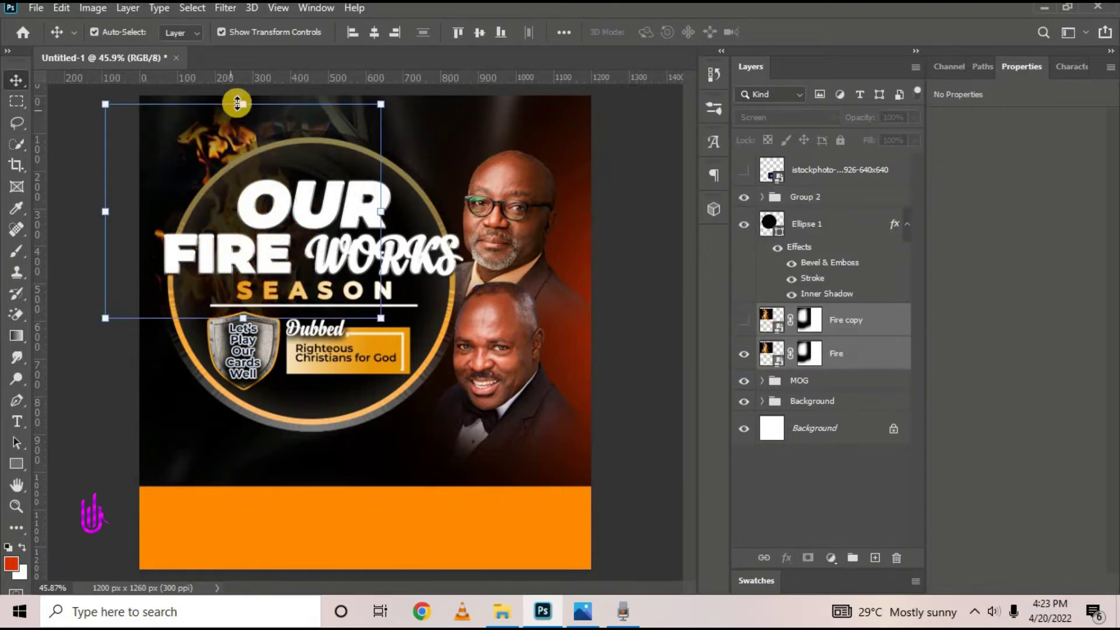
pyautogui.moveTo(233, 152); pyautogui.dragTo(127, 131)
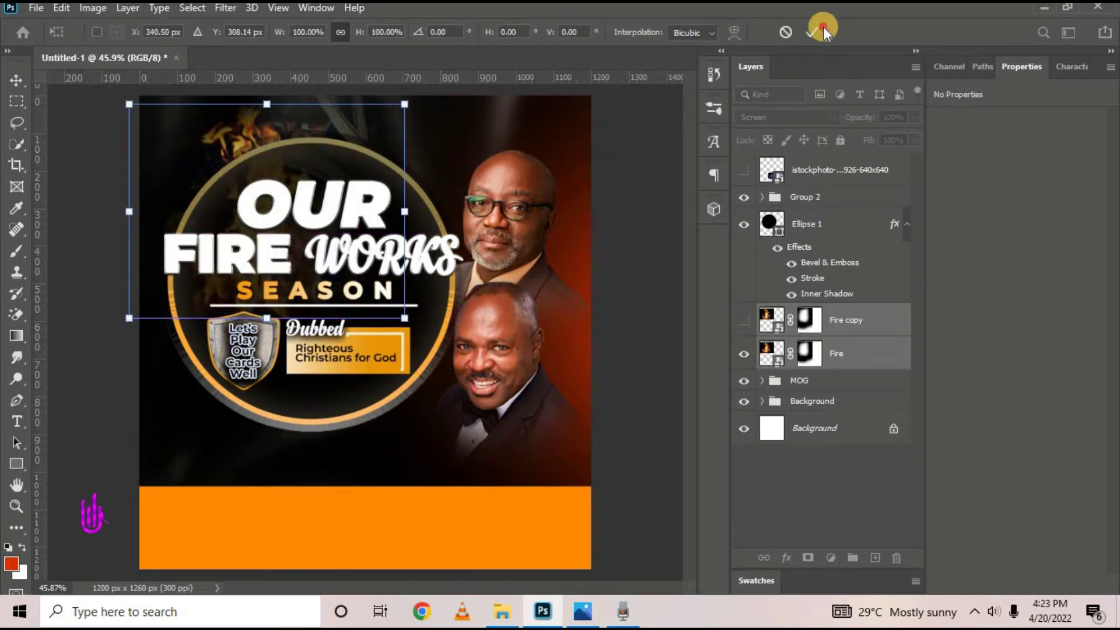
pyautogui.click(816, 32)
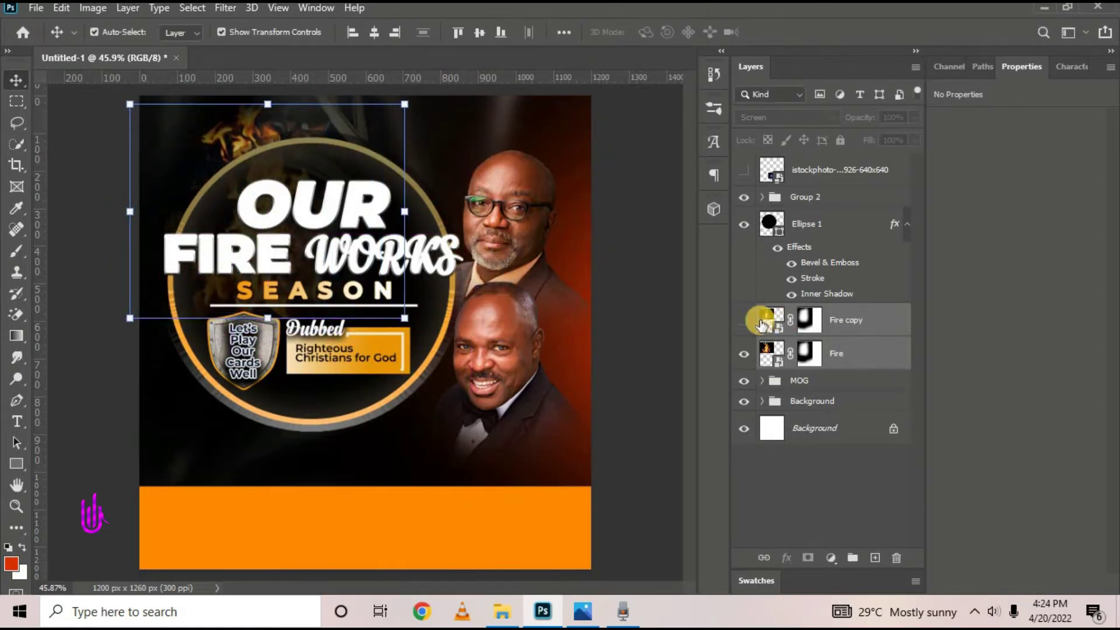
# Show Fire copy again and move it to the upper right of the ring emblem
pyautogui.click(760, 321)
pyautogui.click(744, 320)
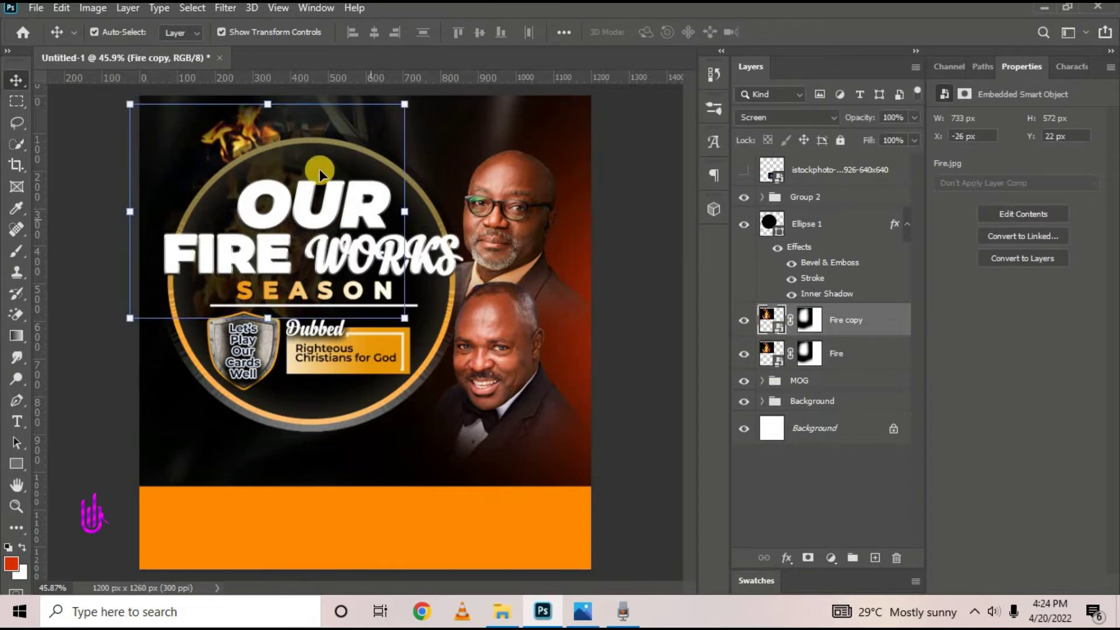
pyautogui.click(269, 104)
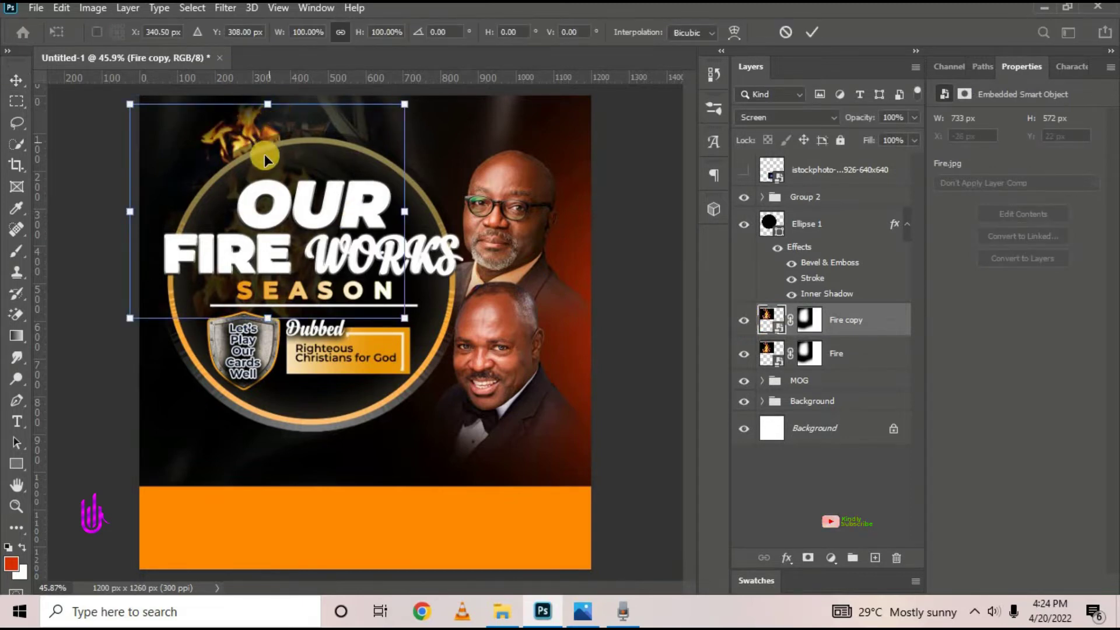
pyautogui.moveTo(265, 154); pyautogui.dragTo(426, 165)
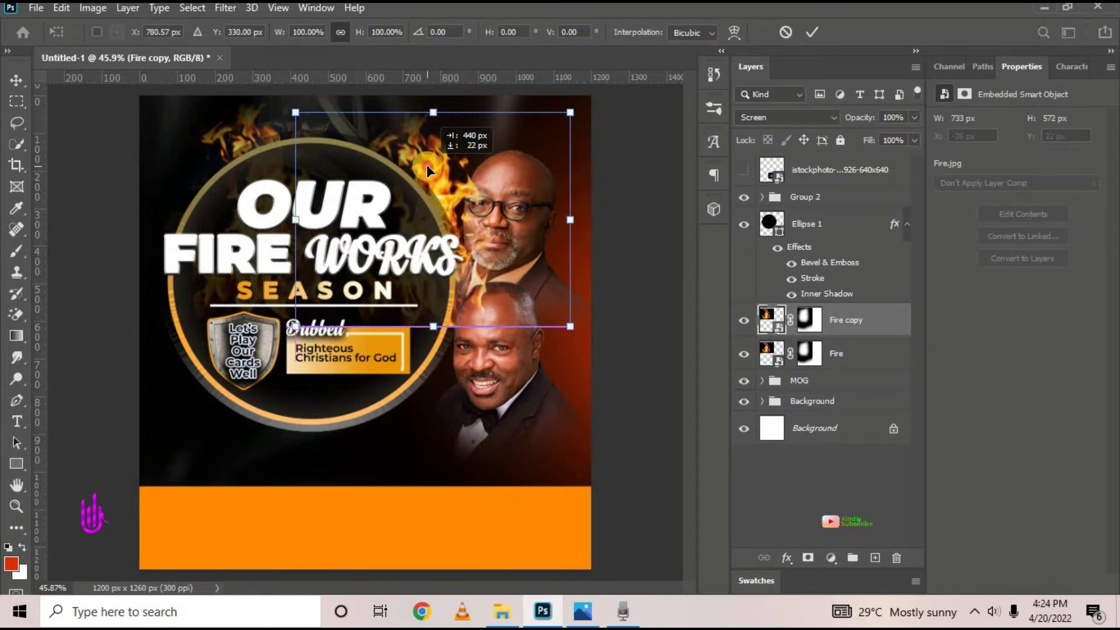
pyautogui.click(568, 63)
pyautogui.click(819, 34)
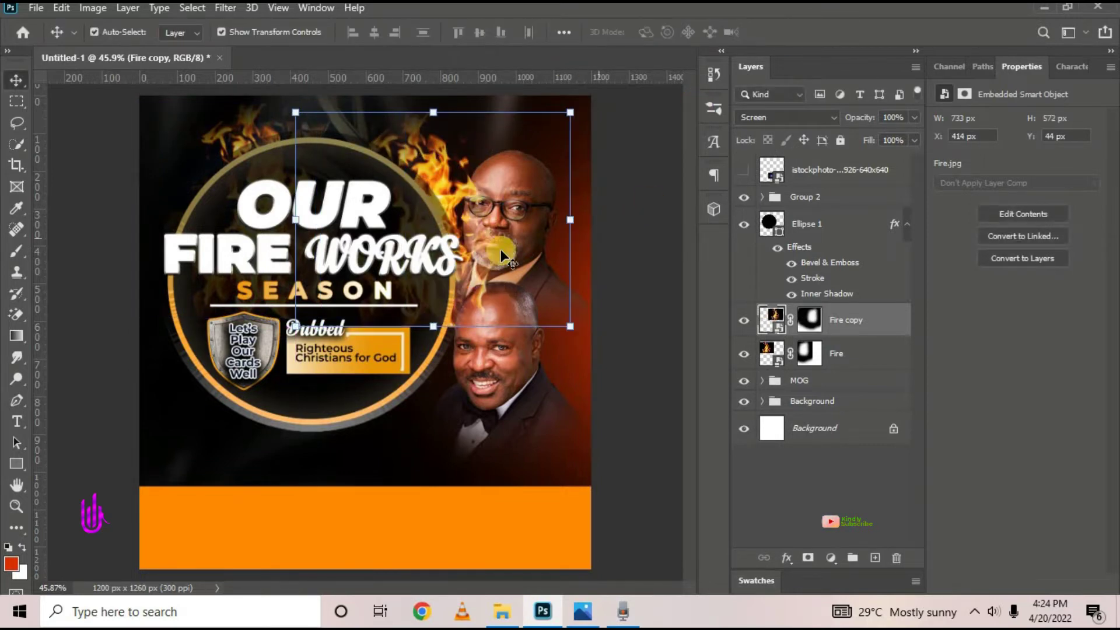
# Shift the original Fire flames further left along the circle
pyautogui.click(243, 124)
pyautogui.moveTo(242, 124); pyautogui.dragTo(188, 141)
pyautogui.click(614, 173)
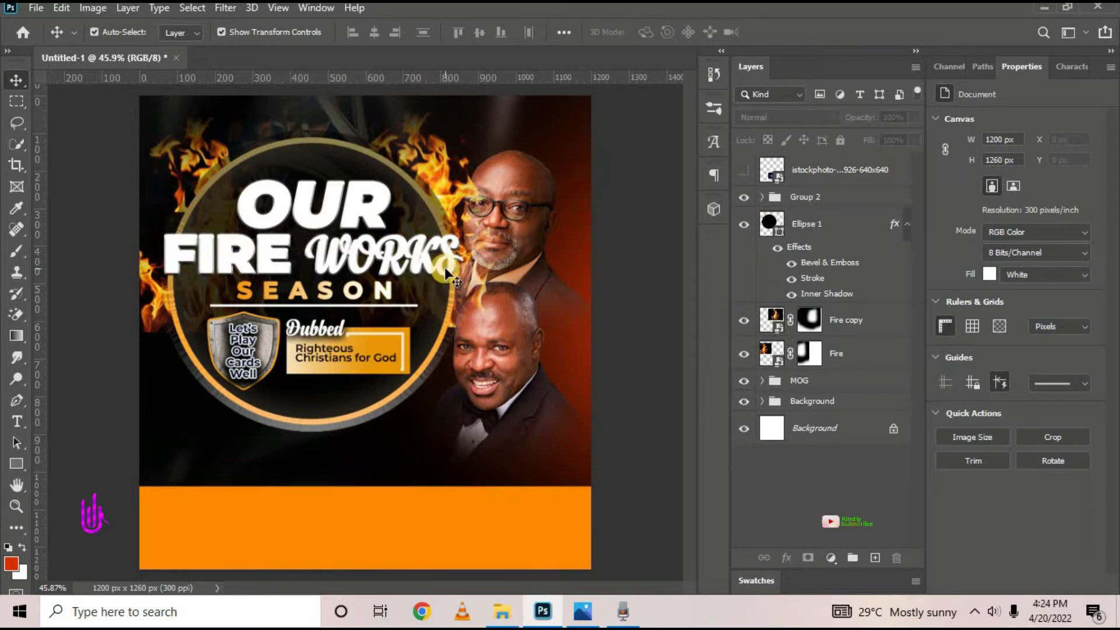
pyautogui.scroll(-3, 444, 268)
pyautogui.scroll(4, 445, 272)
pyautogui.scroll(-3, 443, 276)
pyautogui.scroll(2, 442, 276)
# Scale Ellipse 1 and Group 2 together to about 90% and move them slightly lower
pyautogui.click(812, 224)
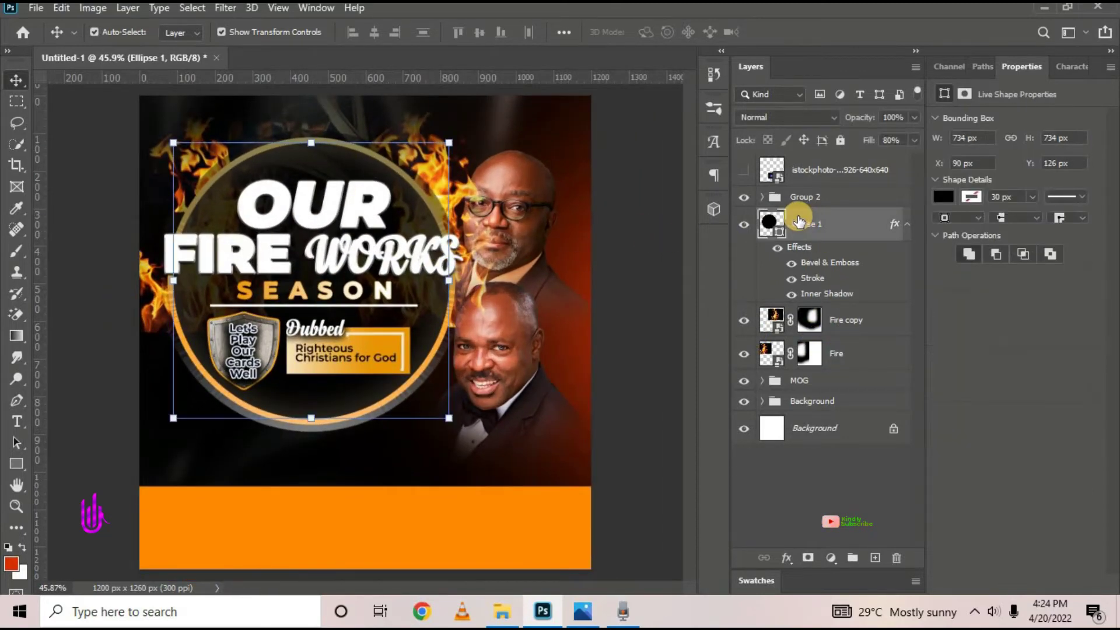
pyautogui.keyDown('shift'); pyautogui.click(800, 199); pyautogui.keyUp('shift')
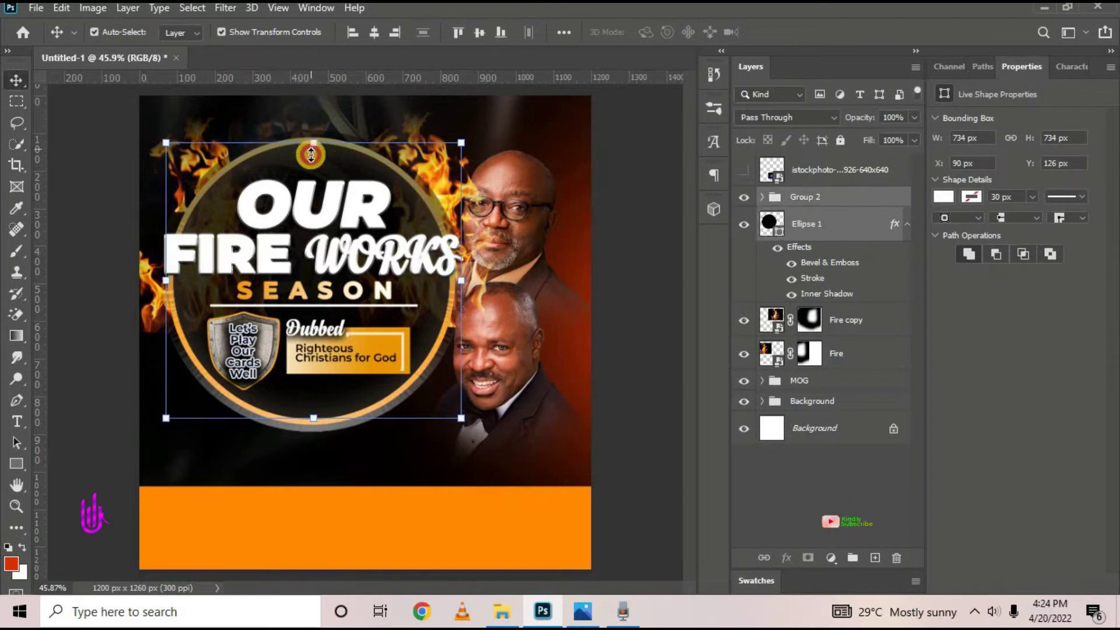
pyautogui.moveTo(311, 154); pyautogui.dragTo(311, 182)
pyautogui.moveTo(358, 393); pyautogui.dragTo(345, 384)
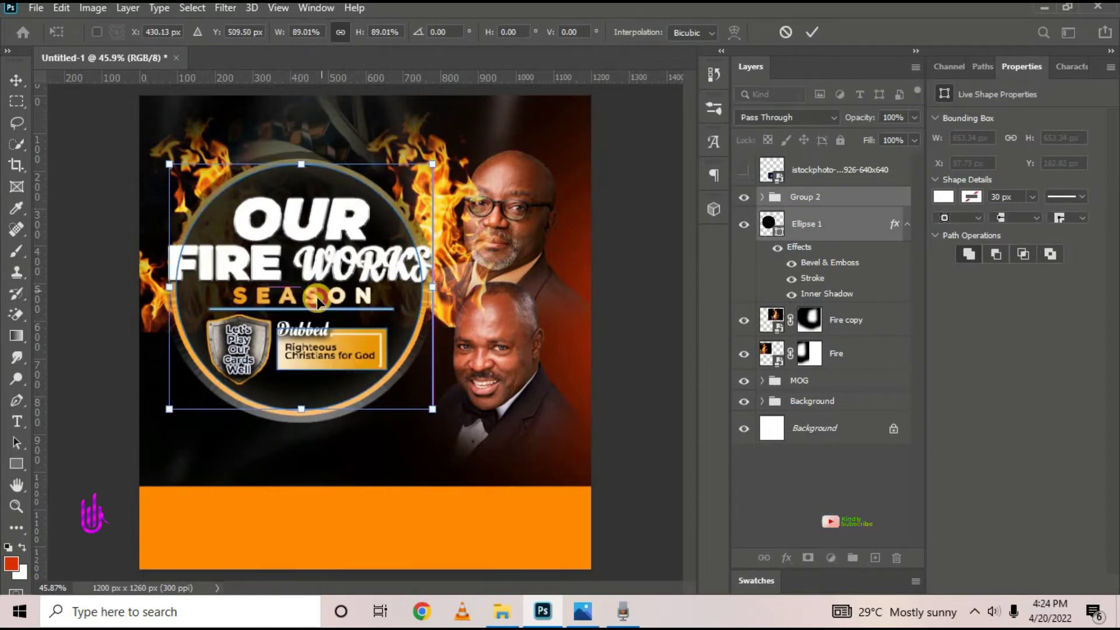
pyautogui.moveTo(433, 411); pyautogui.dragTo(437, 414)
pyautogui.moveTo(368, 312); pyautogui.dragTo(343, 298)
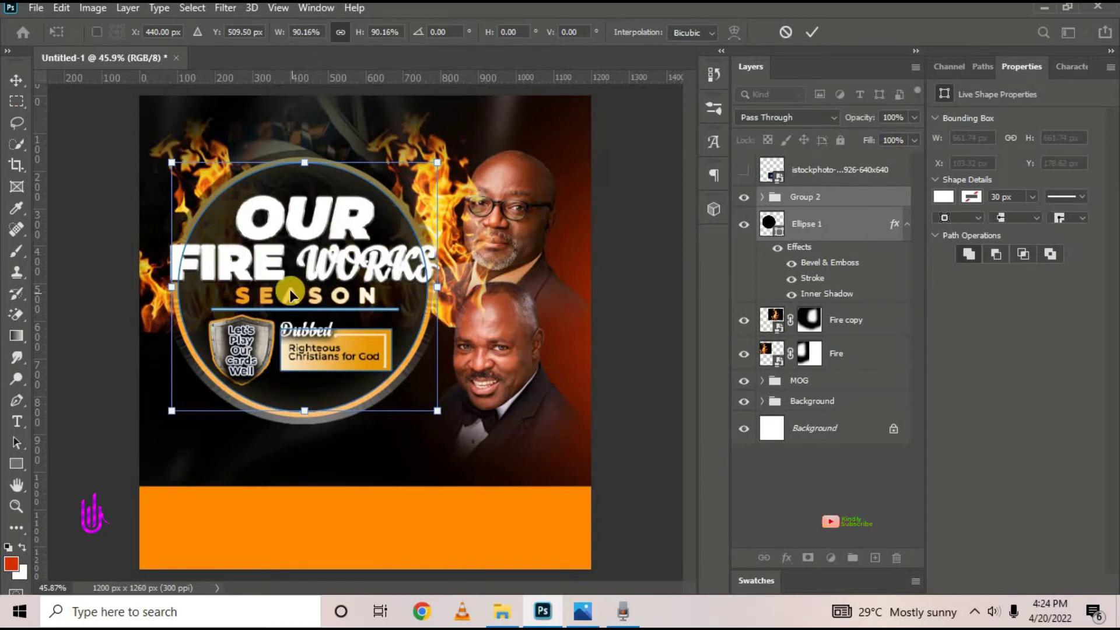
pyautogui.moveTo(288, 284); pyautogui.dragTo(289, 296)
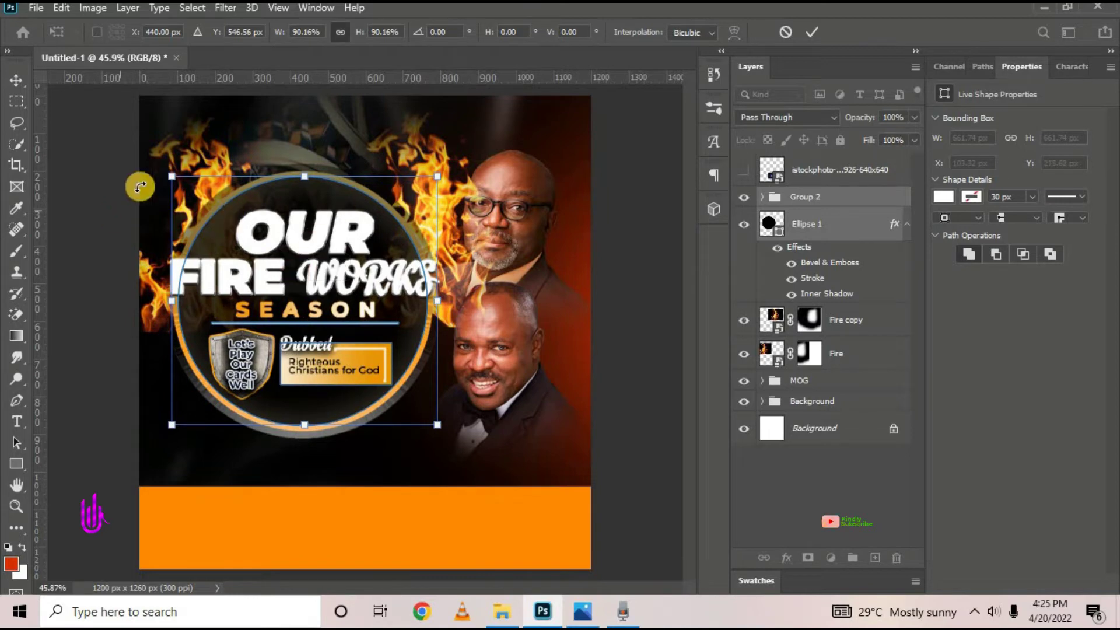
pyautogui.click(812, 33)
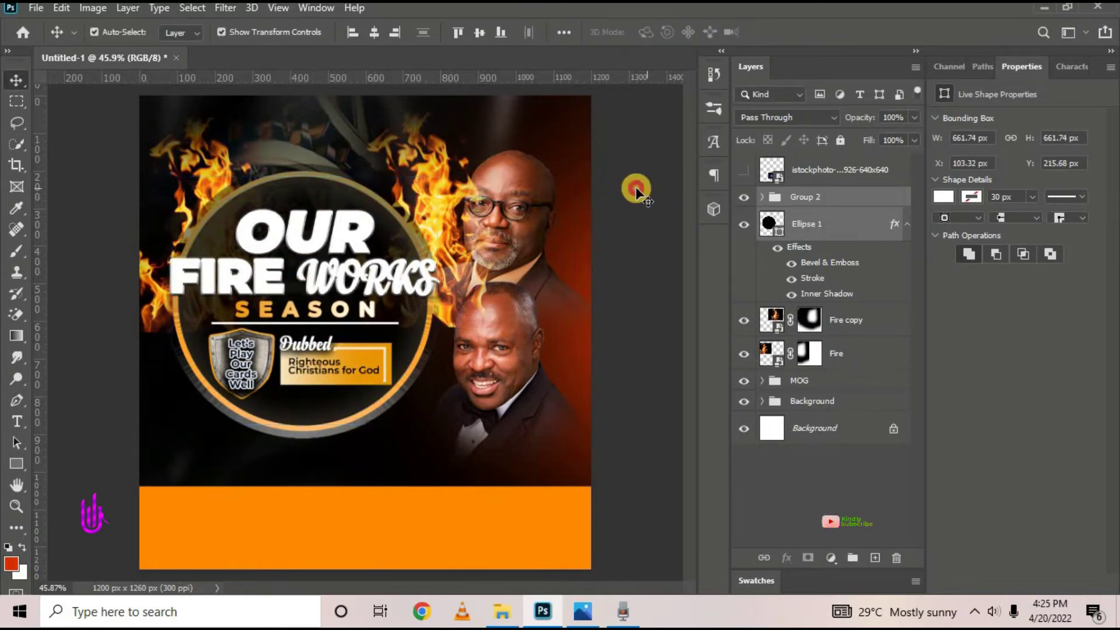
pyautogui.click(445, 199)
# Scale the Fire copy flames to 94.47% and shift them slightly left
pyautogui.moveTo(553, 122); pyautogui.dragTo(549, 124)
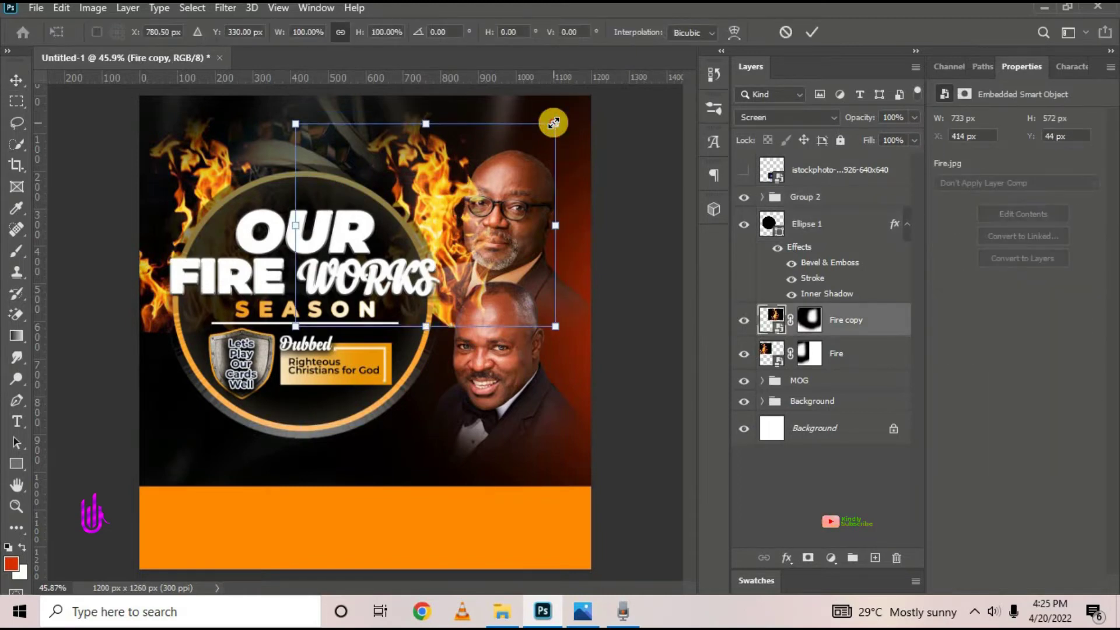
pyautogui.moveTo(454, 239); pyautogui.dragTo(425, 239)
pyautogui.moveTo(424, 240); pyautogui.dragTo(426, 238)
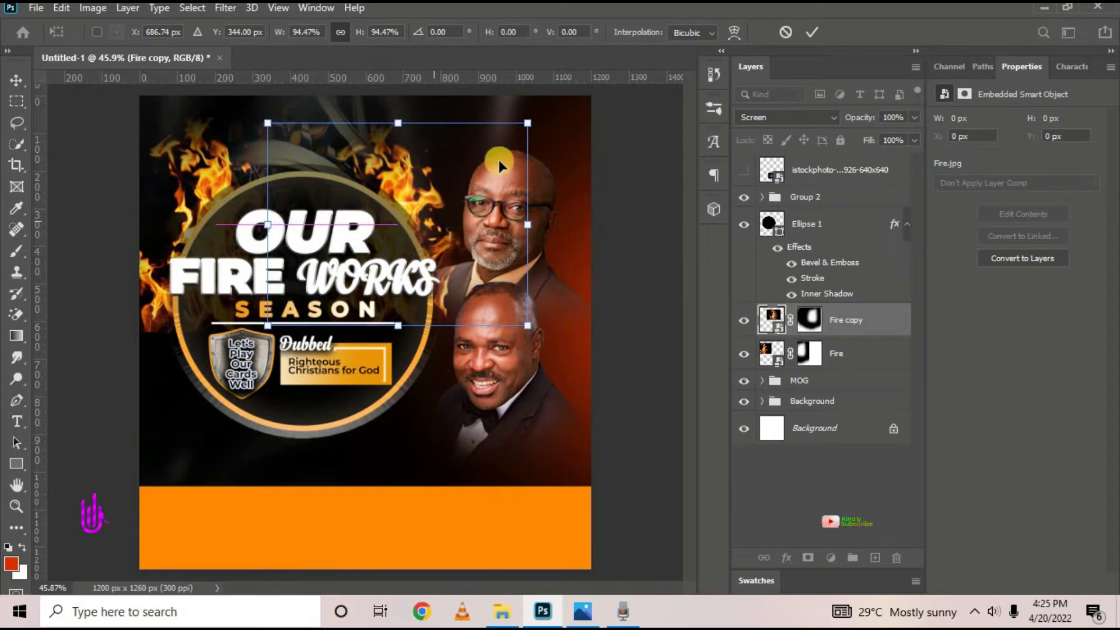
pyautogui.click(815, 32)
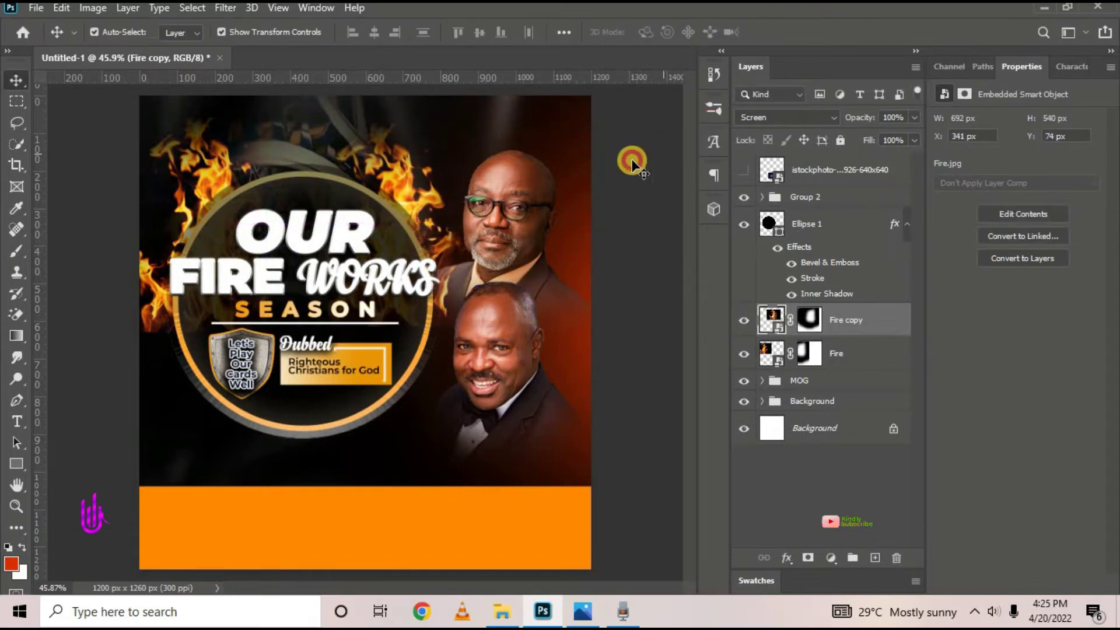
# Compare with the reference flyer and paint further on the Fire layer mask
pyautogui.click(397, 178)
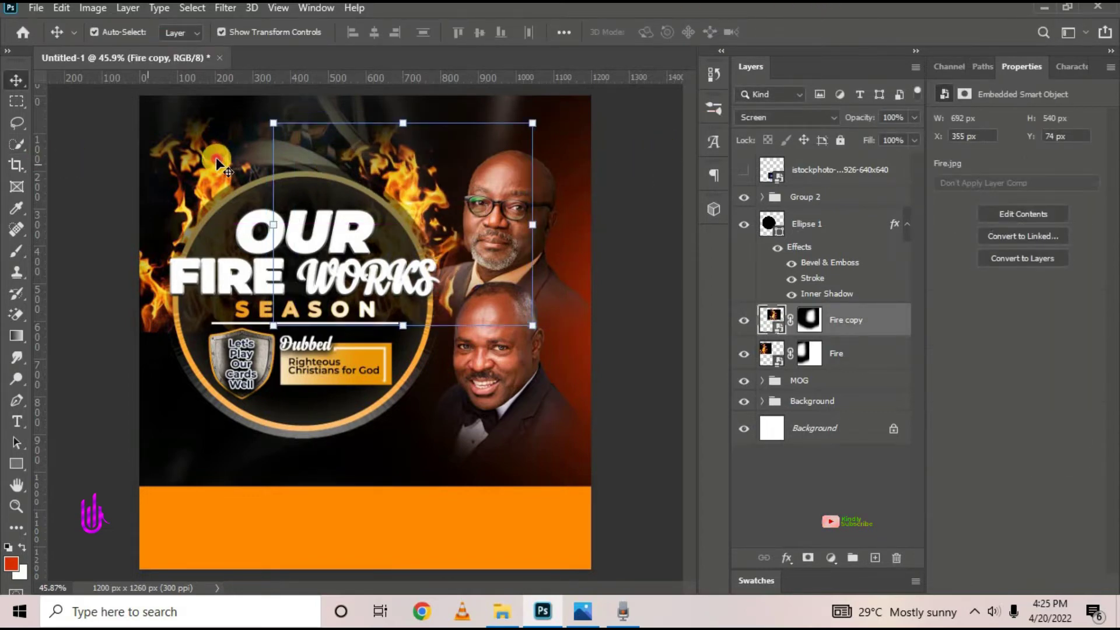
pyautogui.click(215, 158)
pyautogui.click(583, 612)
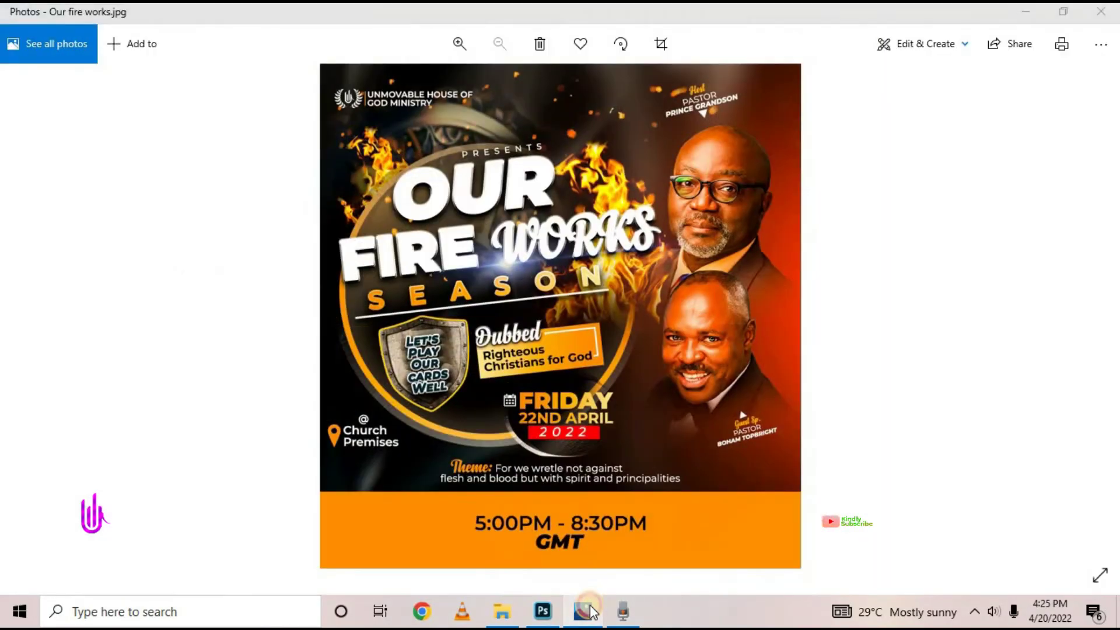
pyautogui.click(584, 610)
pyautogui.click(177, 173)
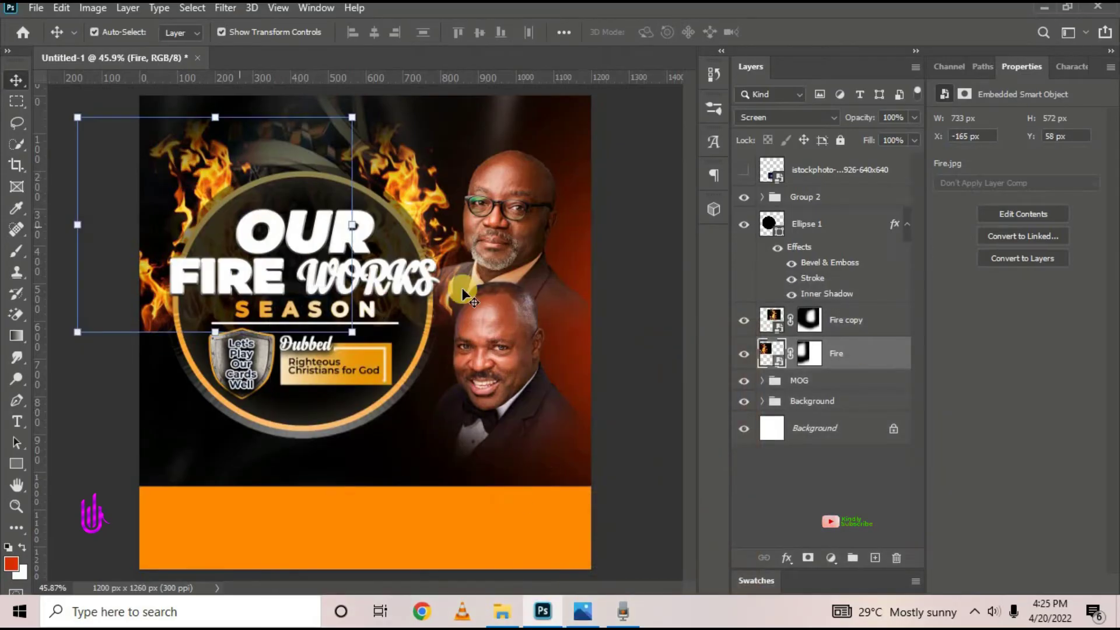
pyautogui.click(809, 354)
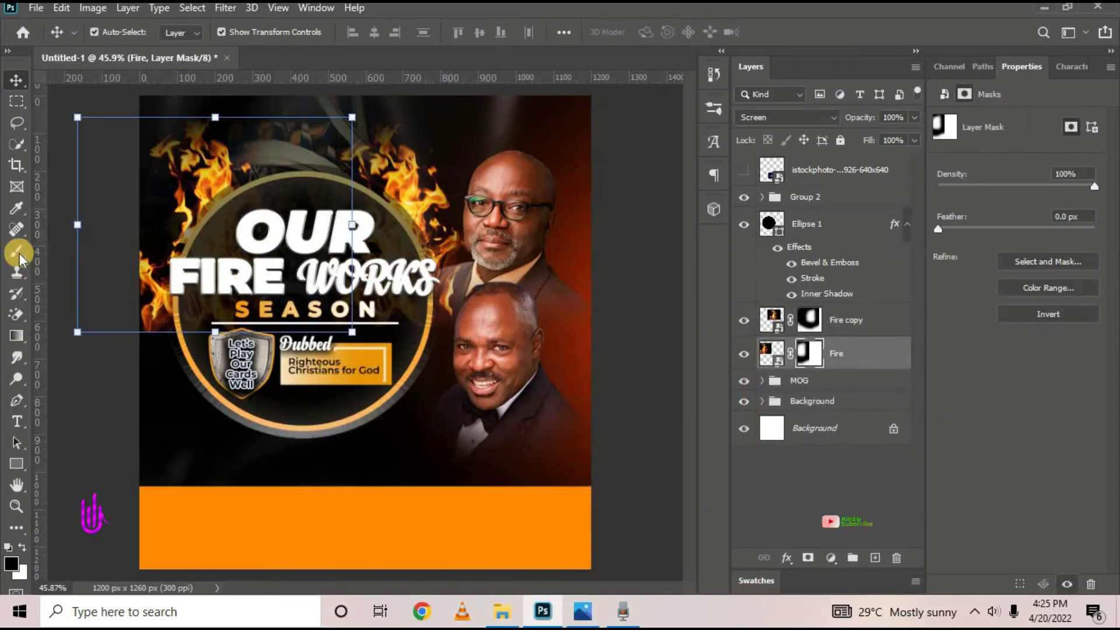
pyautogui.moveTo(16, 251); pyautogui.dragTo(92, 258)
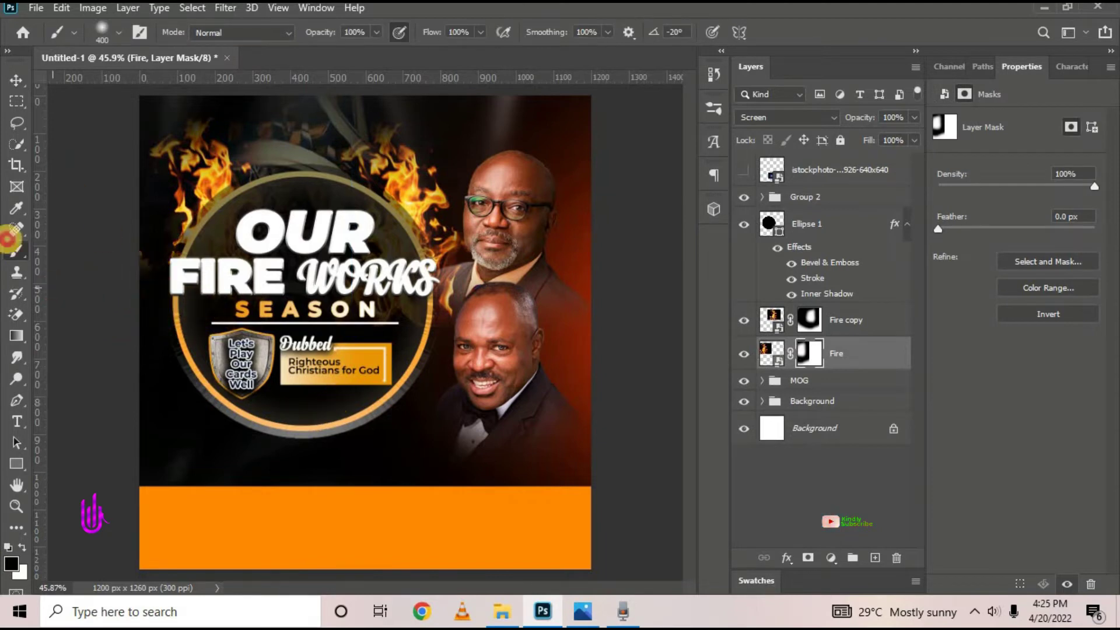
# Move the Fire flames down 16 px to X −147 px, Y 101 px
pyautogui.click(15, 80)
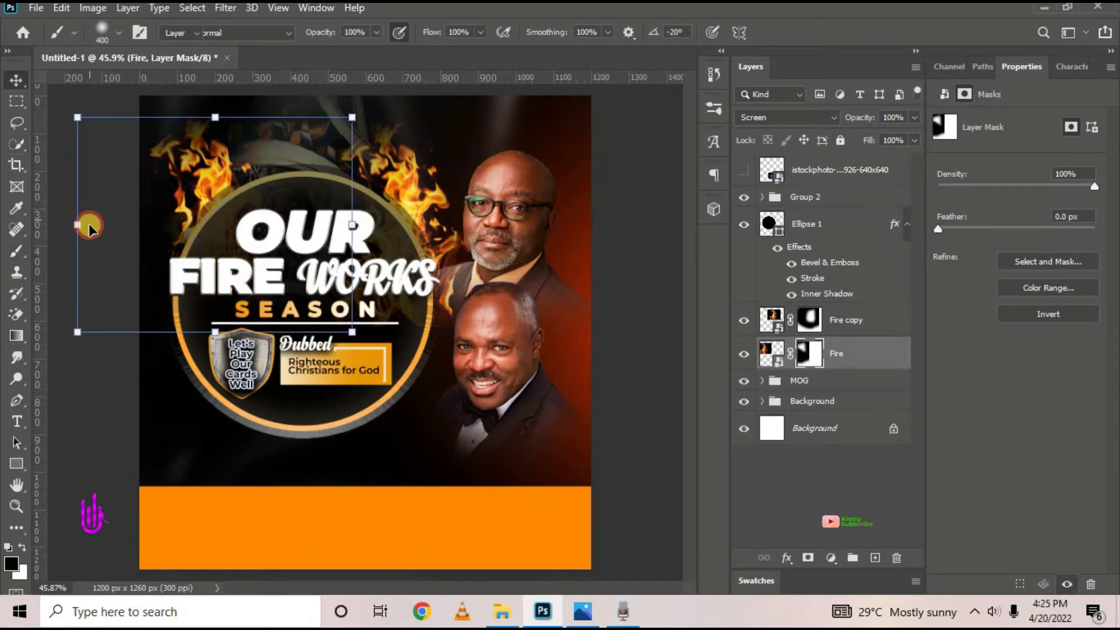
pyautogui.click(204, 158)
pyautogui.moveTo(204, 165); pyautogui.dragTo(209, 183)
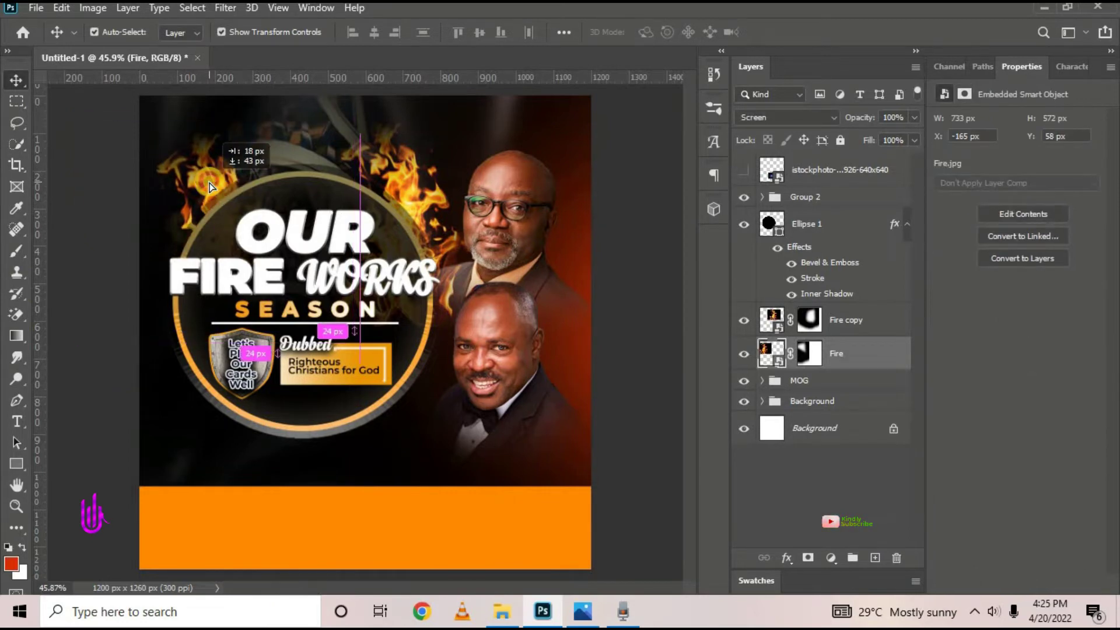
pyautogui.click(852, 319)
# Stack Fire copy above the ring emblem, nudge it slightly right, then hide it
pyautogui.moveTo(852, 319); pyautogui.dragTo(851, 209)
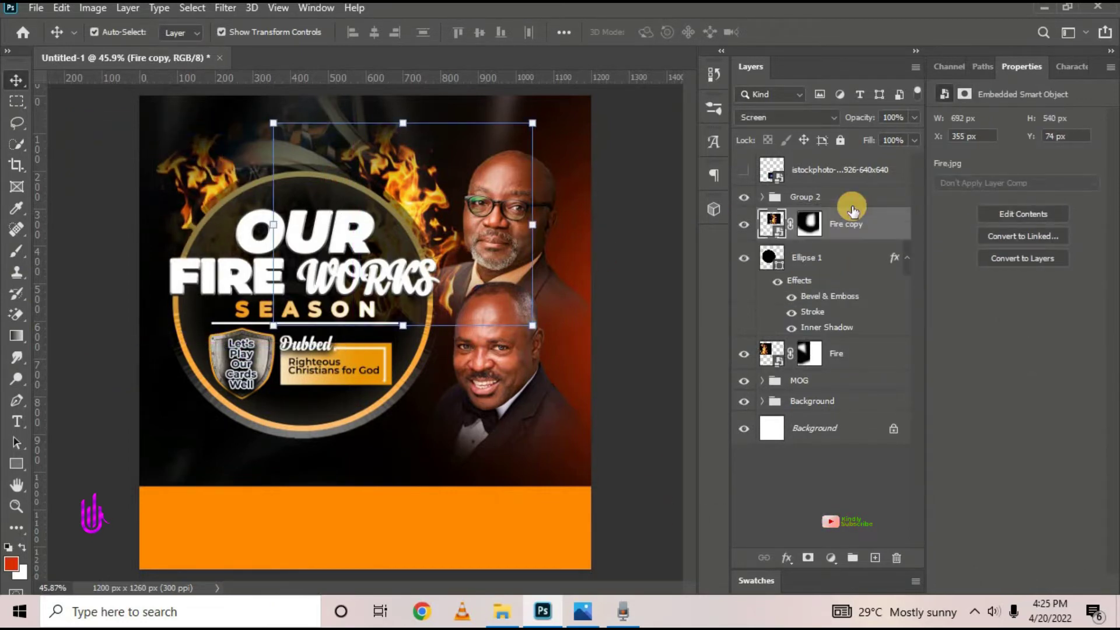
pyautogui.click(583, 613)
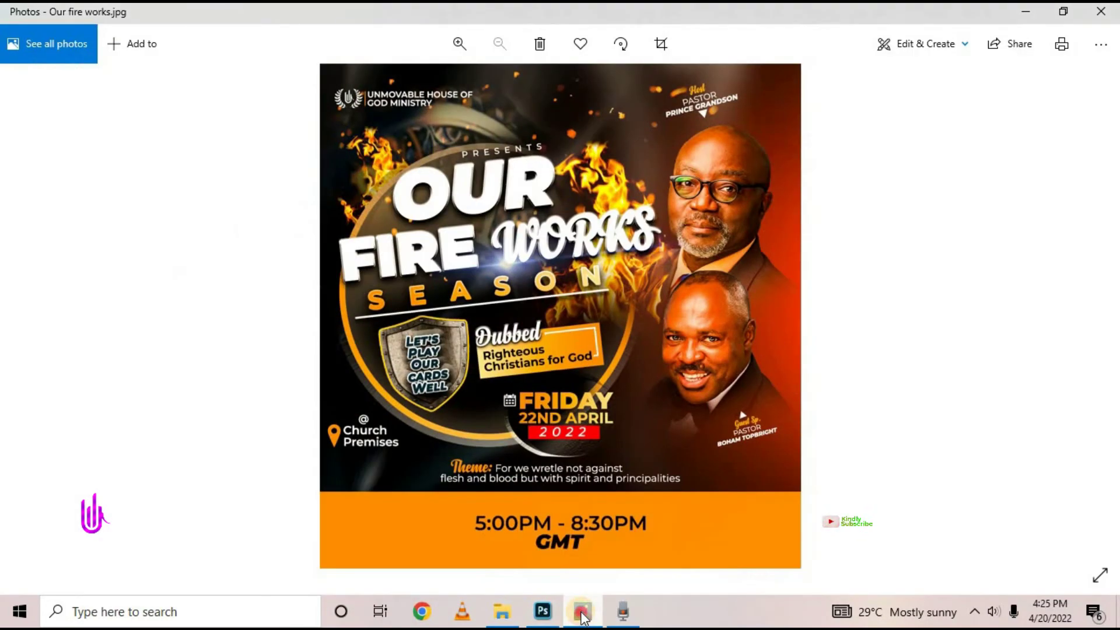
pyautogui.click(583, 614)
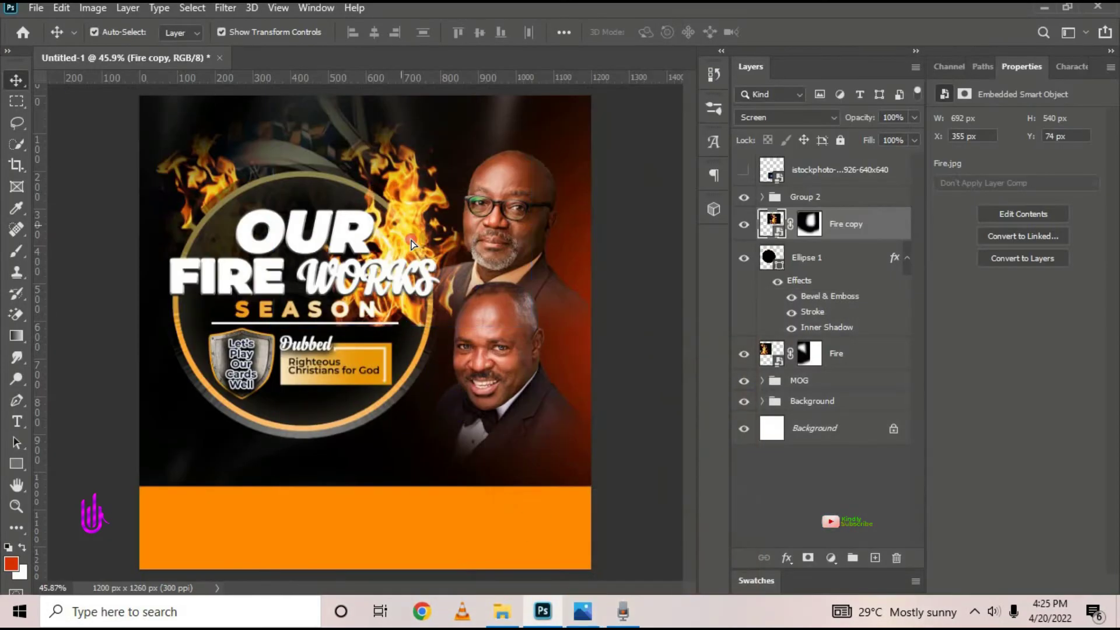
pyautogui.moveTo(405, 224); pyautogui.dragTo(414, 225)
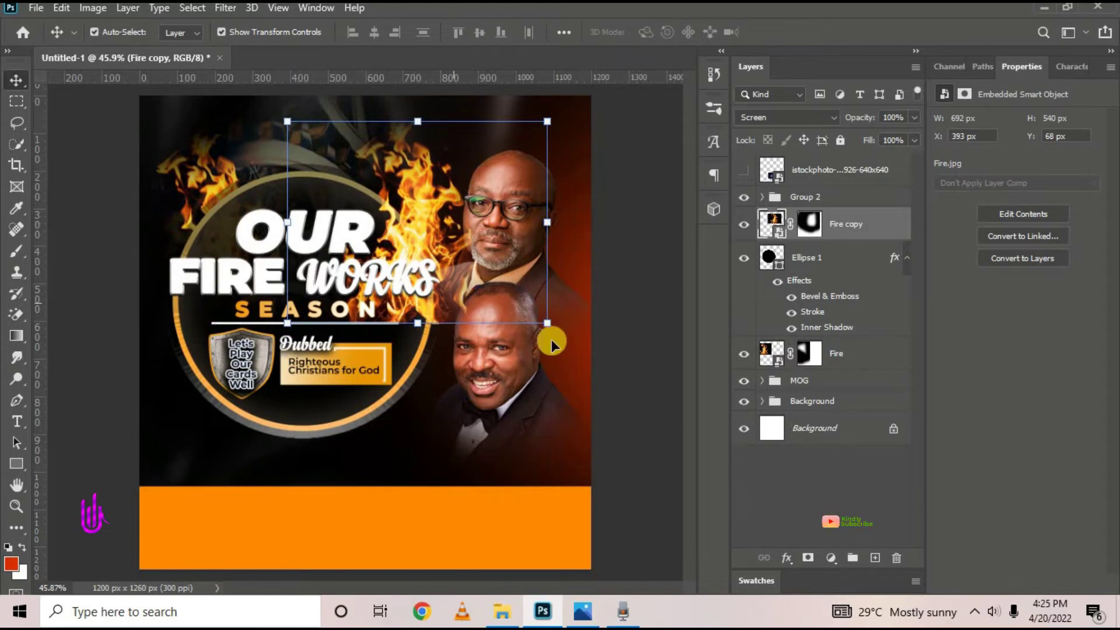
pyautogui.click(744, 225)
pyautogui.click(813, 198)
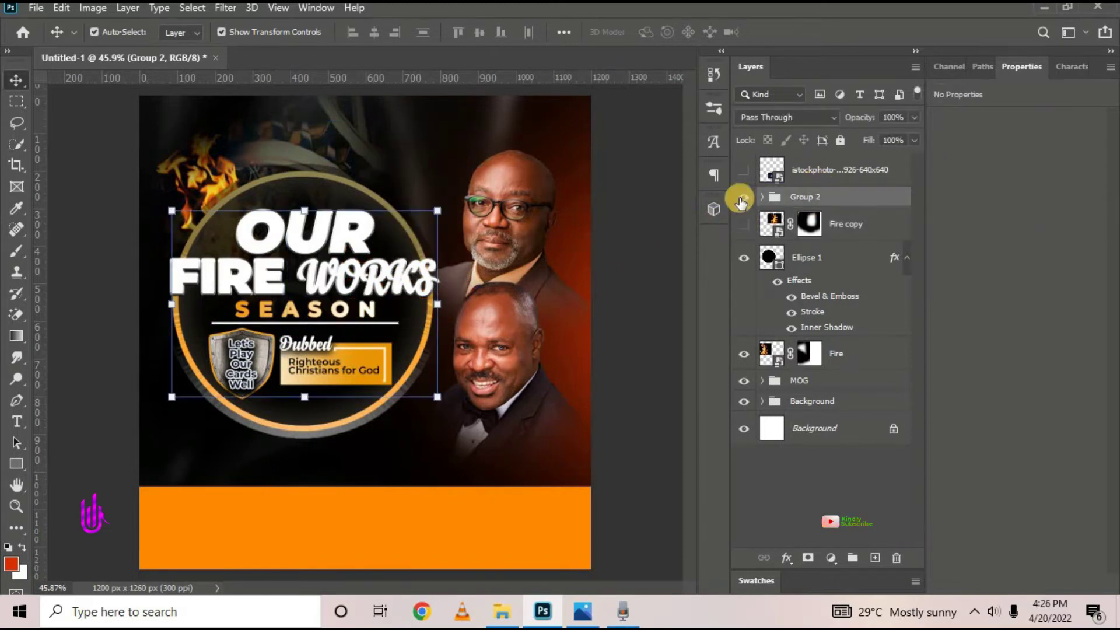
pyautogui.click(743, 198)
pyautogui.click(743, 199)
# Rotate Group 2 about 7.86° counter-clockwise, scale it near 107% and move it up-left
pyautogui.click(297, 395)
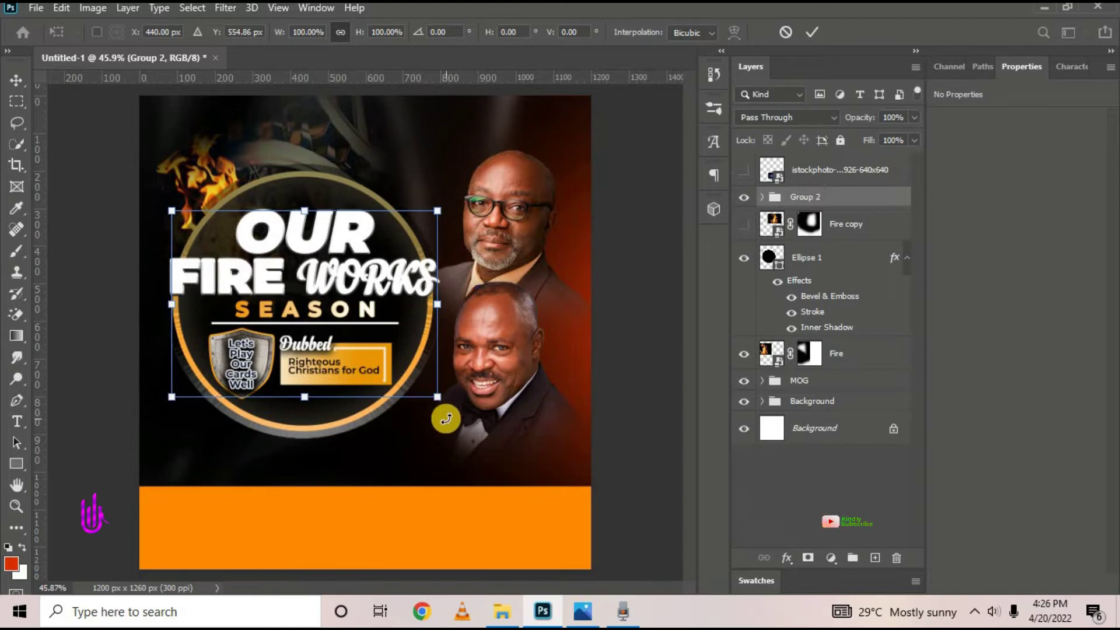
pyautogui.moveTo(446, 419); pyautogui.dragTo(470, 406)
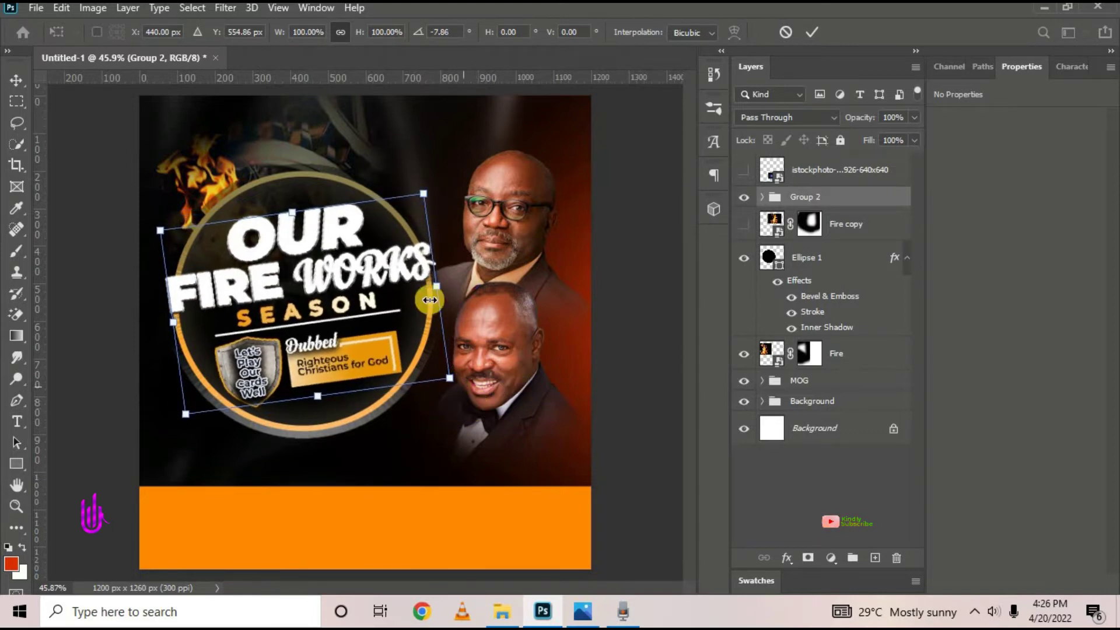
pyautogui.moveTo(425, 195); pyautogui.dragTo(443, 173)
pyautogui.moveTo(317, 347); pyautogui.dragTo(310, 332)
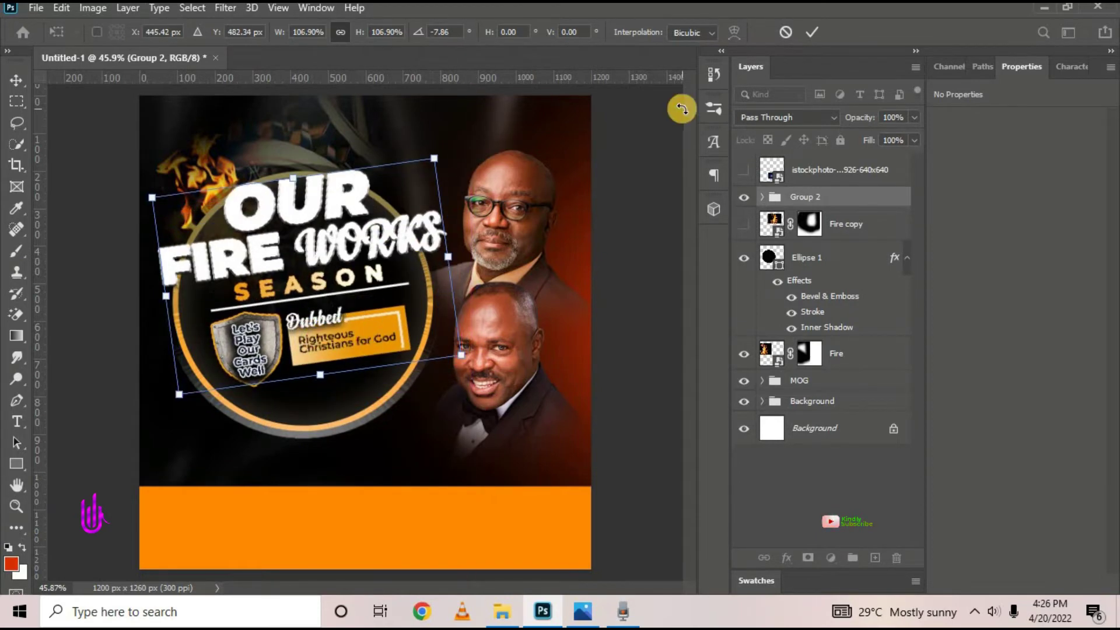
pyautogui.click(807, 29)
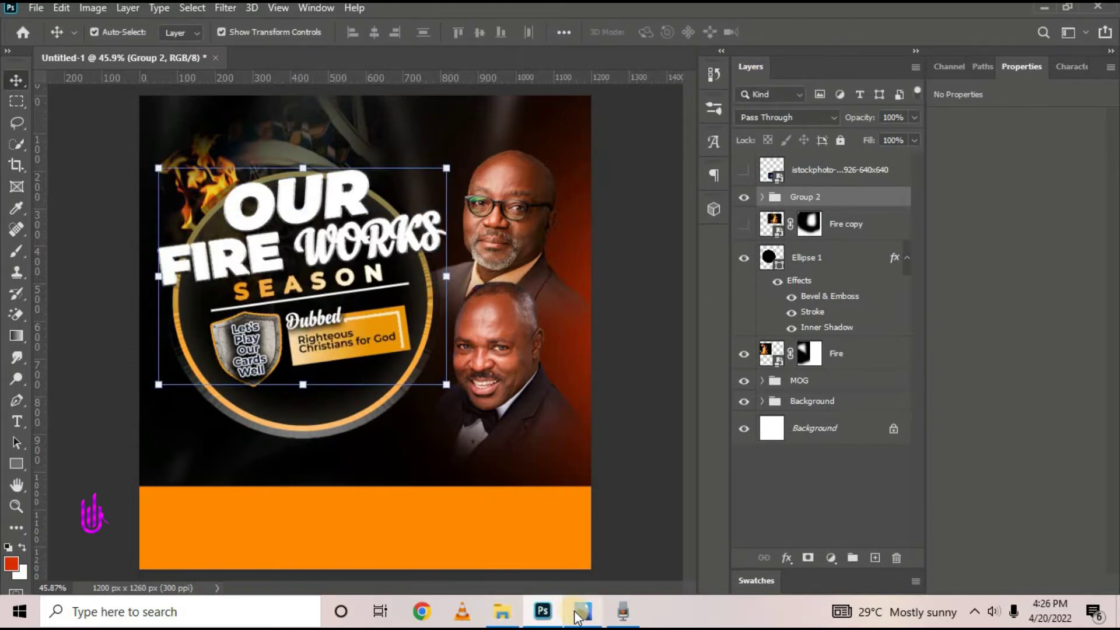
# Refine Group 2's transform against the reference to about 106.88% and commit it
pyautogui.click(579, 613)
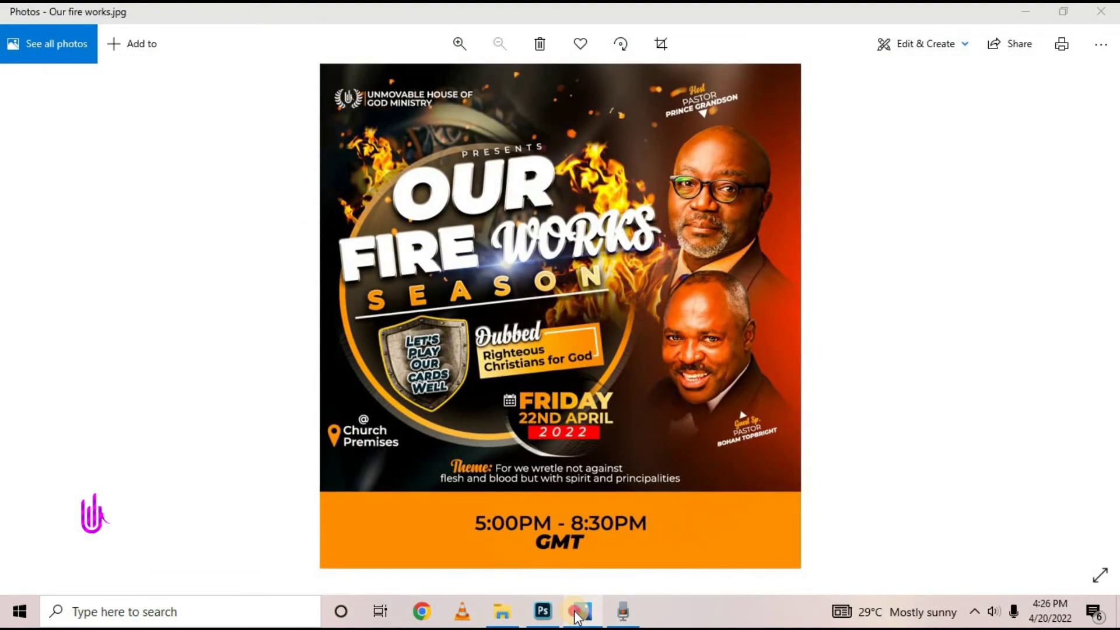
pyautogui.click(576, 613)
pyautogui.click(302, 384)
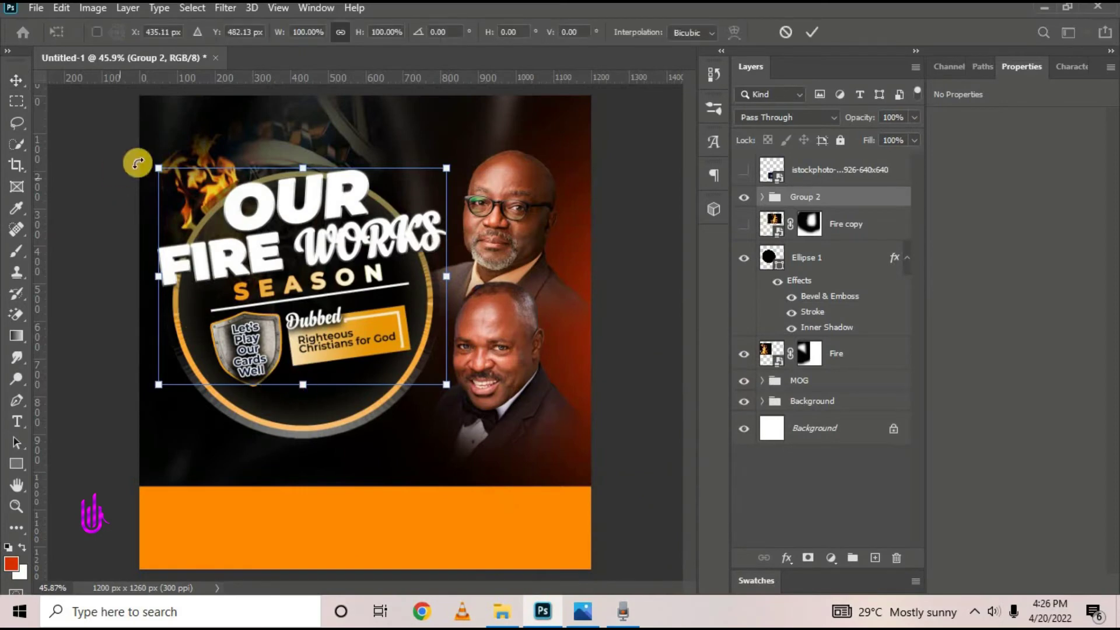
pyautogui.moveTo(156, 155); pyautogui.dragTo(152, 148)
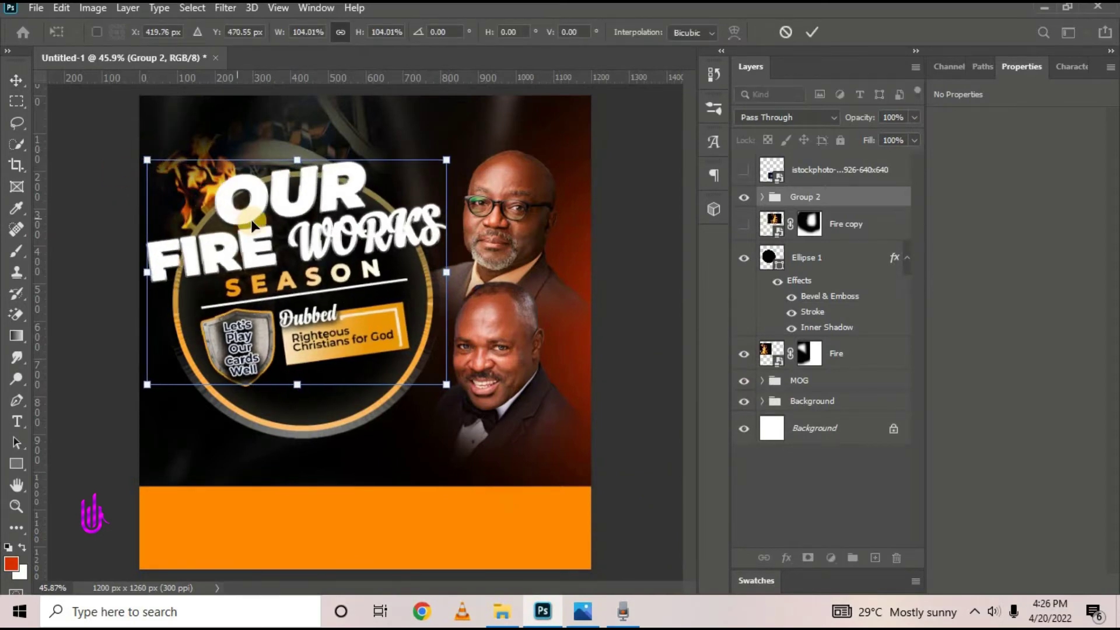
pyautogui.moveTo(256, 220); pyautogui.dragTo(263, 219)
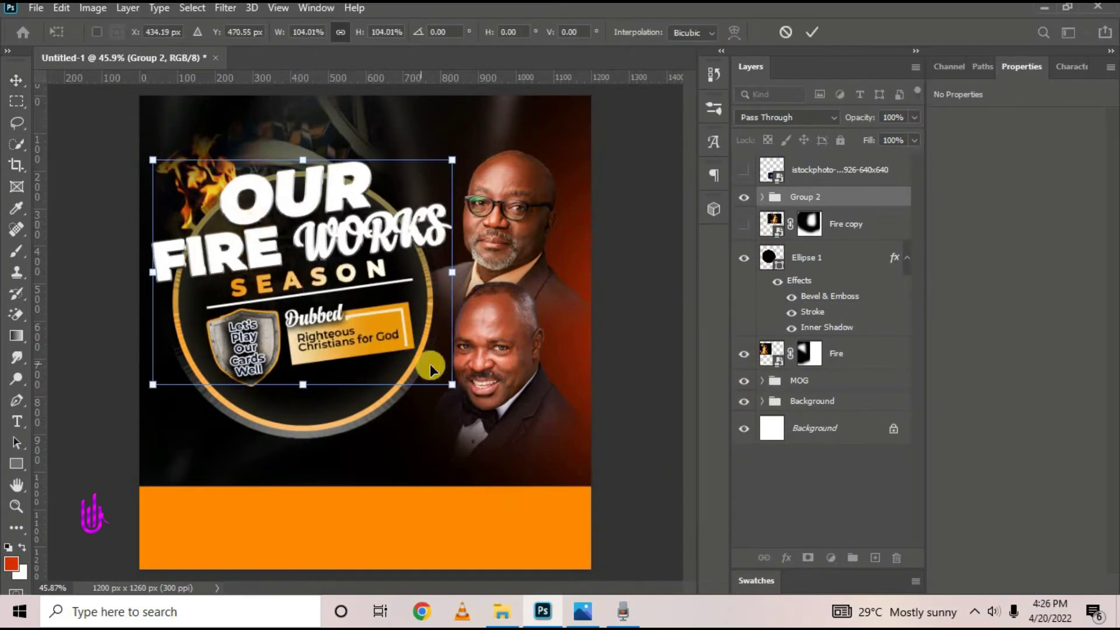
pyautogui.moveTo(451, 393); pyautogui.dragTo(447, 391)
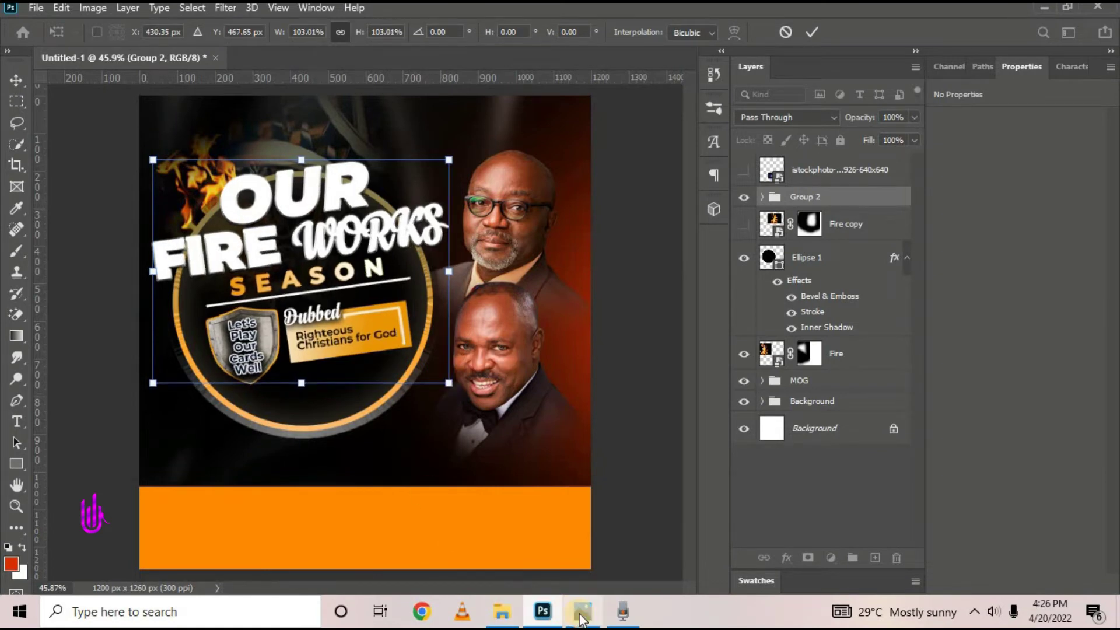
pyautogui.moveTo(583, 612)
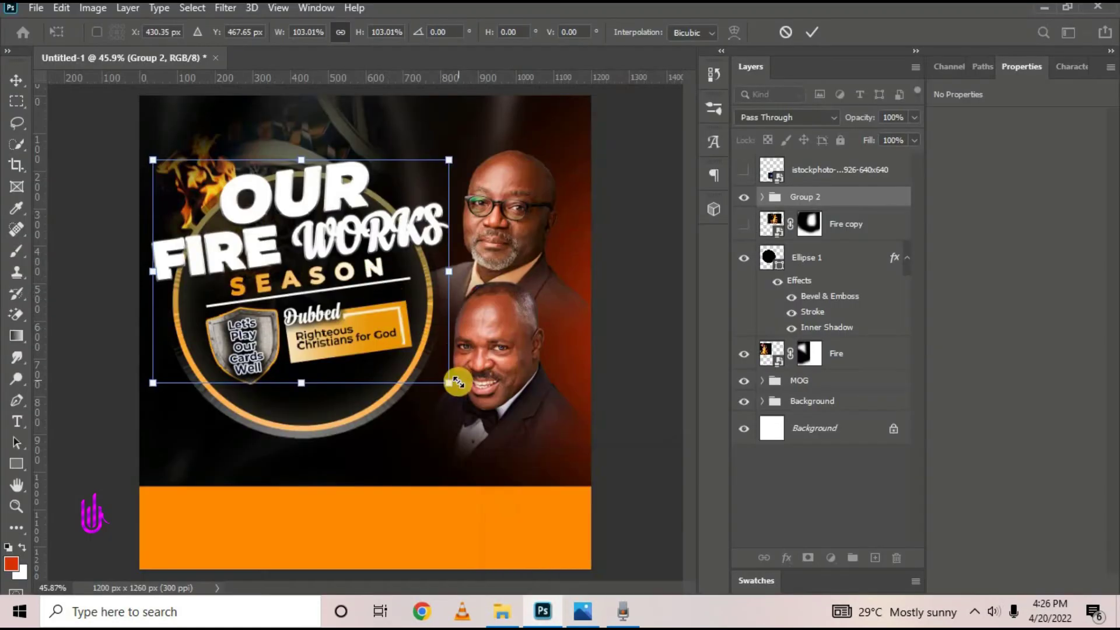
pyautogui.moveTo(458, 382)
pyautogui.mouseDown()
pyautogui.moveTo(463, 403)
pyautogui.moveTo(464, 392)
pyautogui.mouseUp()
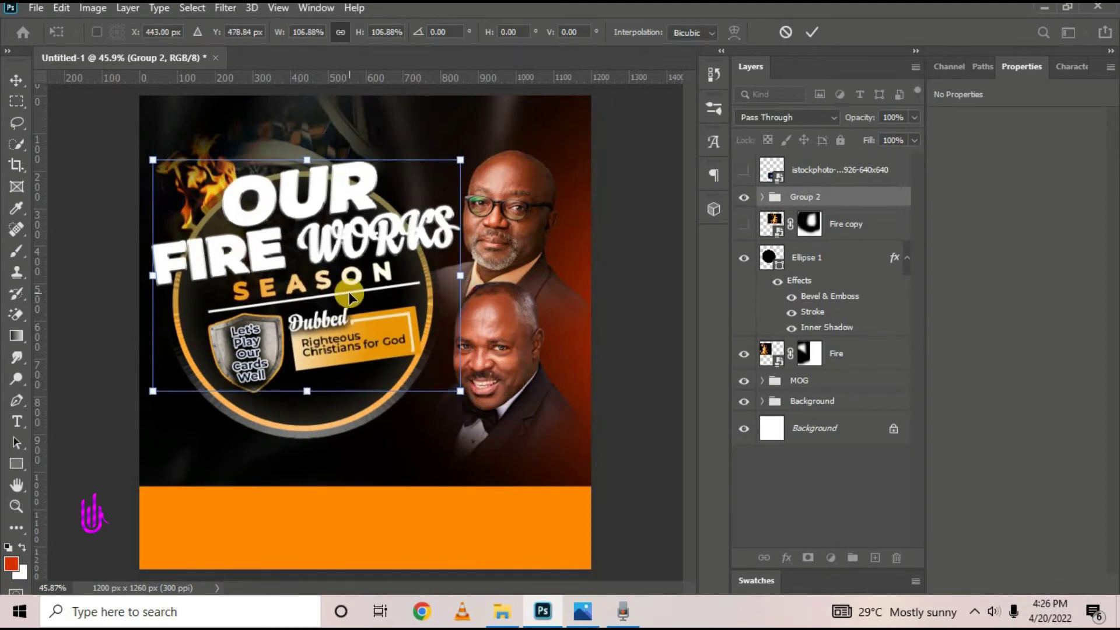
pyautogui.moveTo(349, 297); pyautogui.dragTo(343, 296)
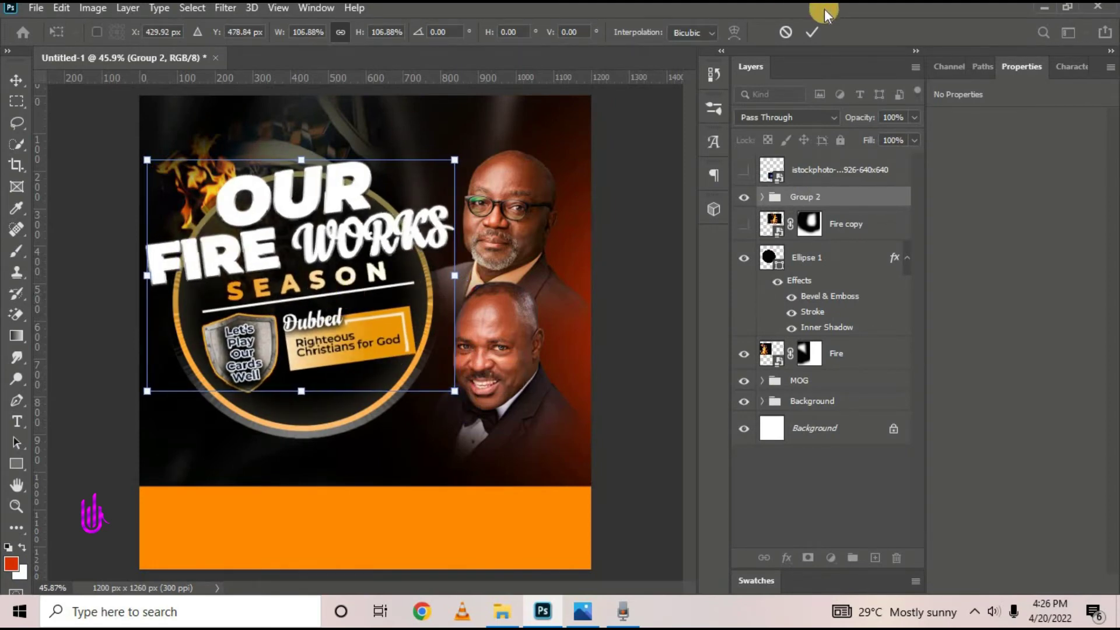
pyautogui.click(813, 31)
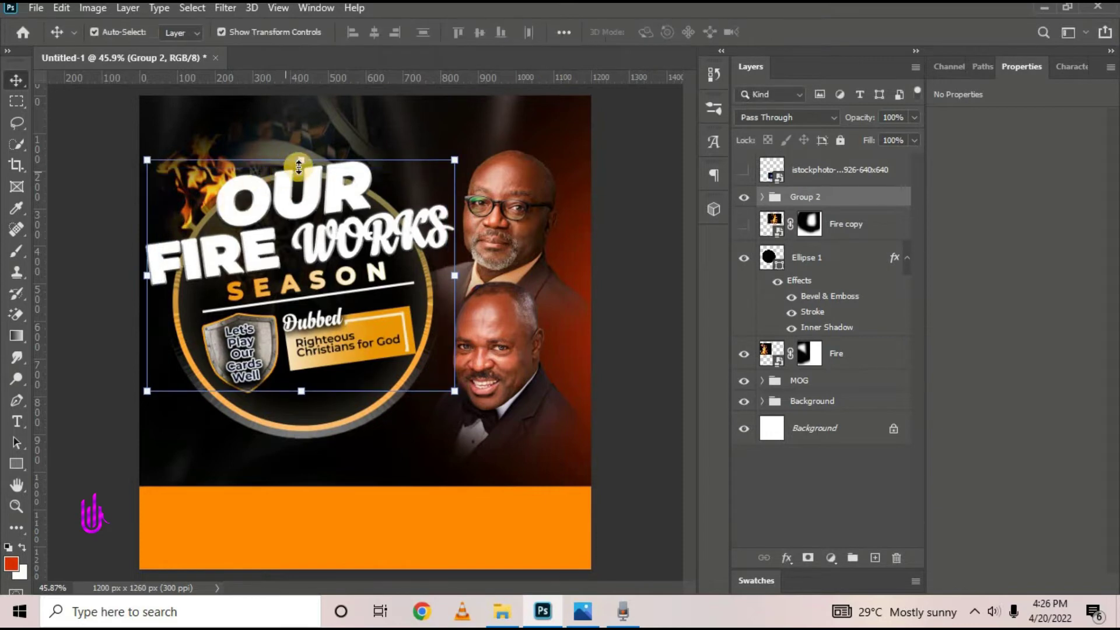
# Show the Fire copy flames again and compare the flyer with the reference
pyautogui.click(744, 224)
pyautogui.click(627, 117)
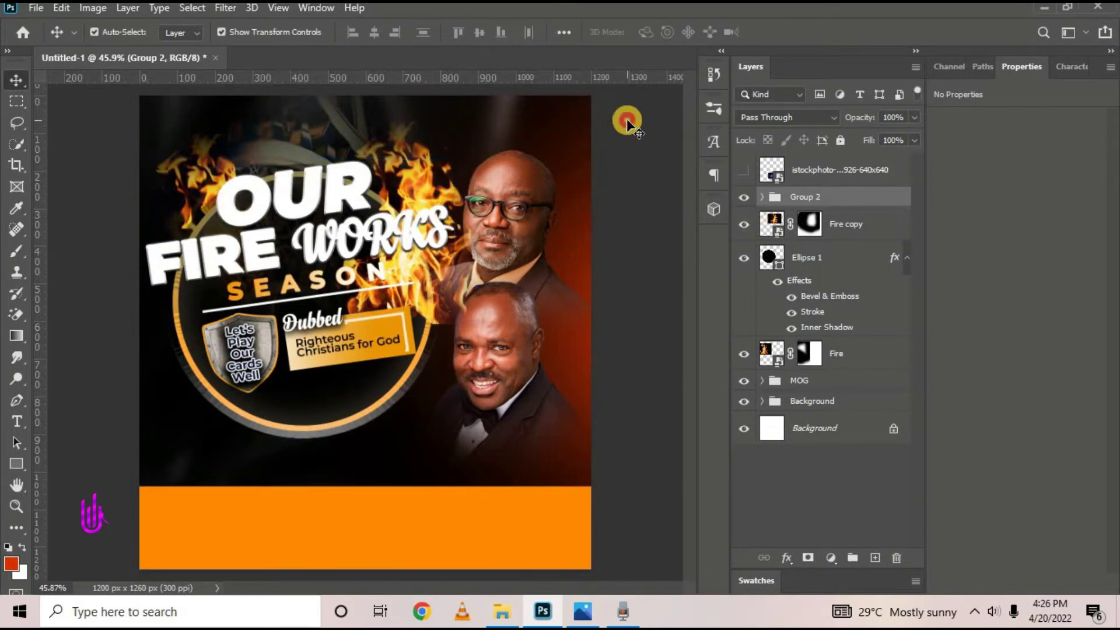
pyautogui.click(434, 189)
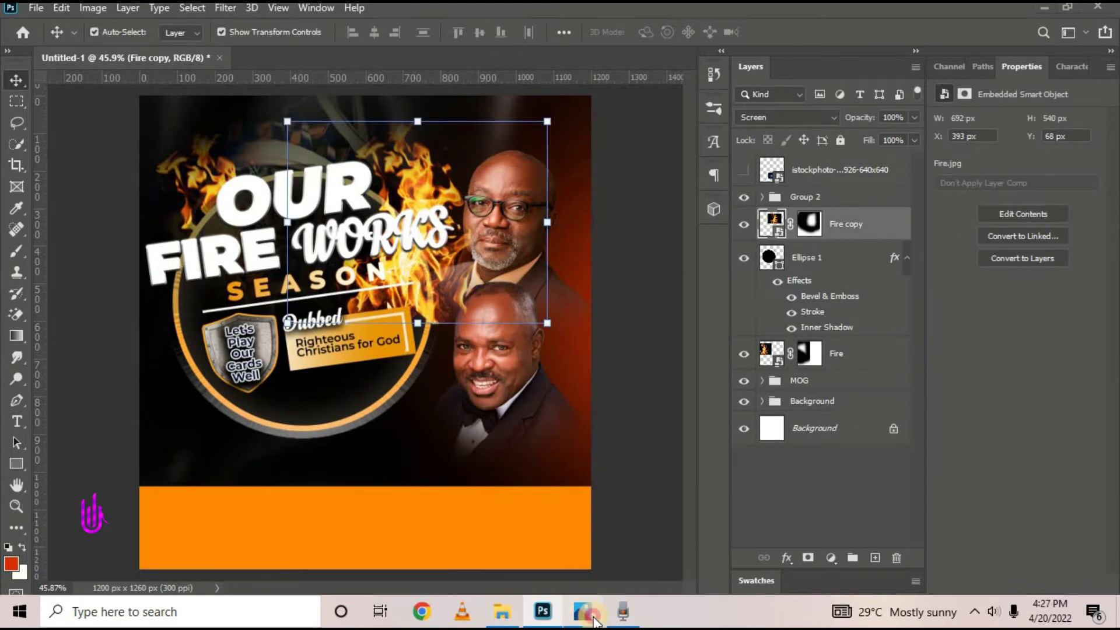
pyautogui.click(587, 612)
pyautogui.click(595, 621)
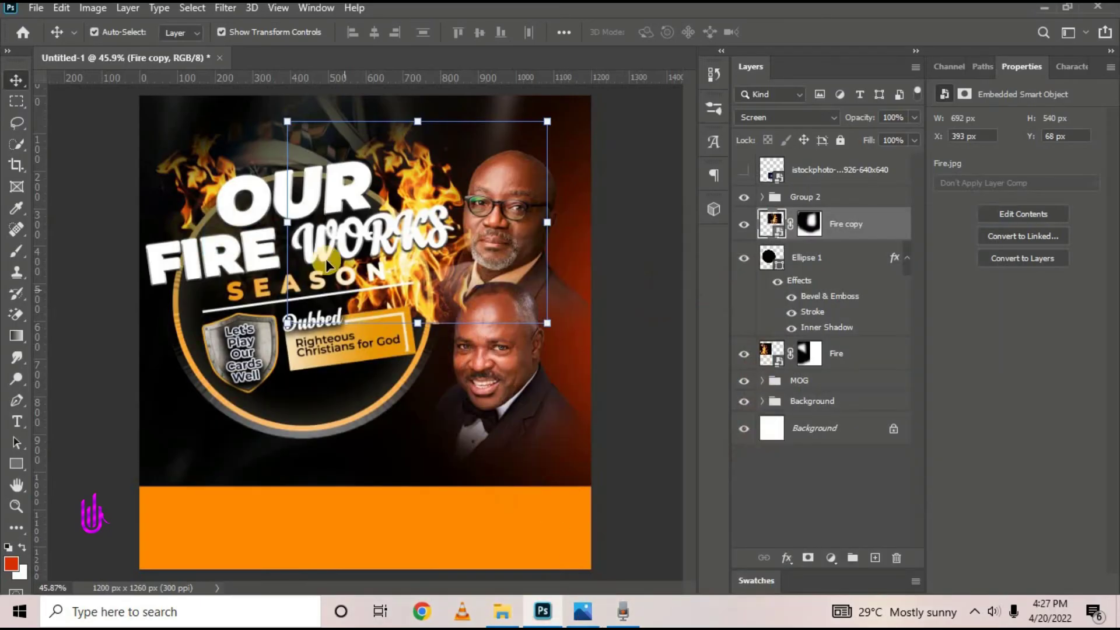
pyautogui.click(586, 620)
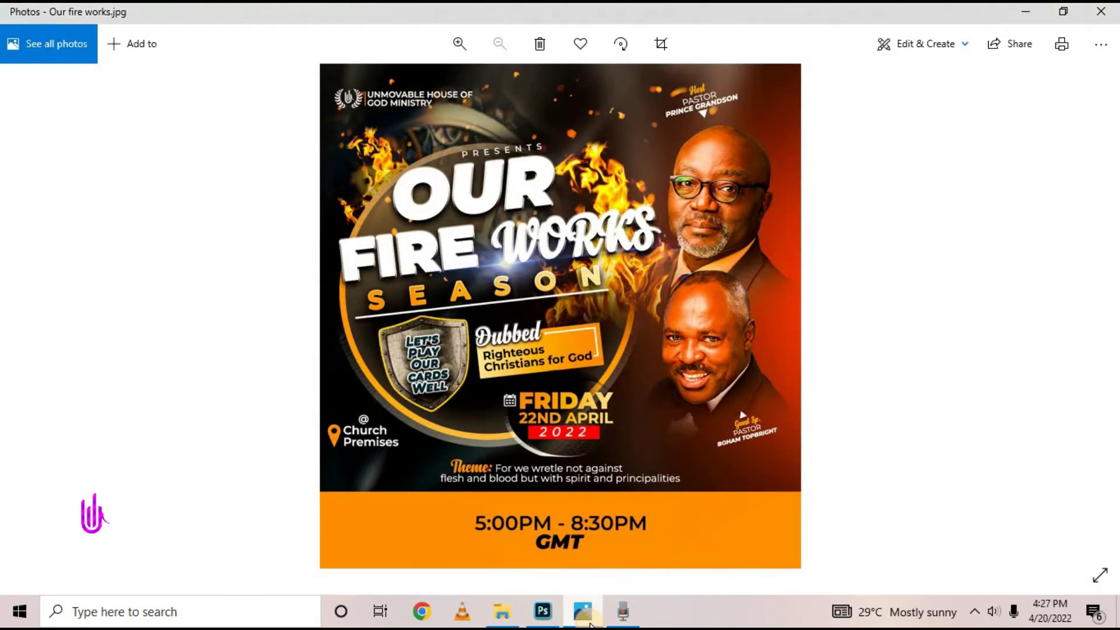
pyautogui.click(586, 619)
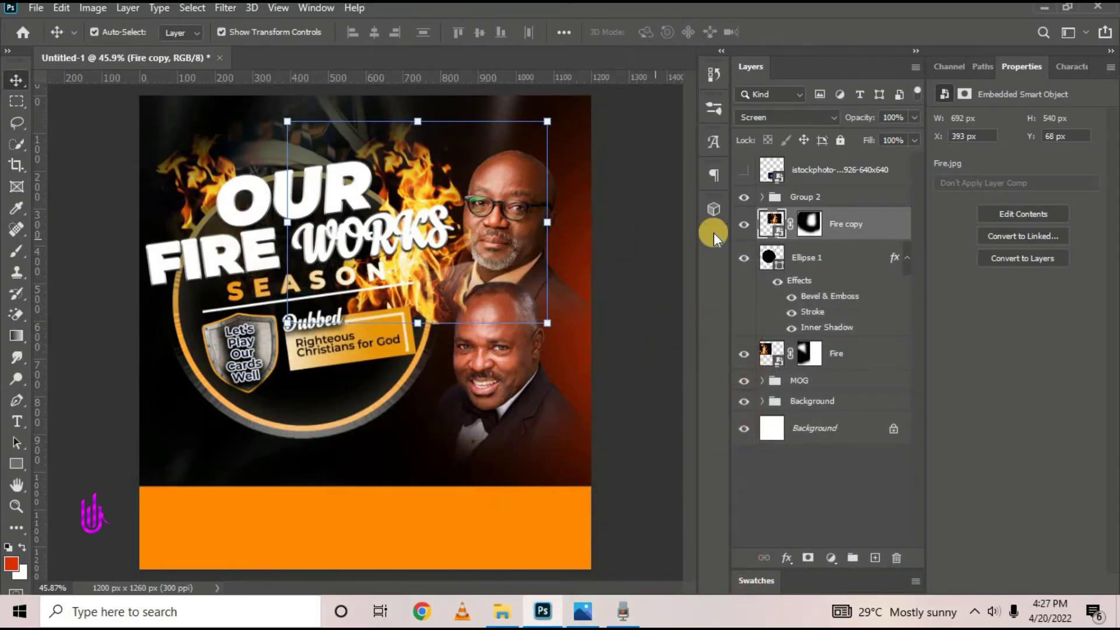
# Select Group 2 and expand its contents in the Layers panel
pyautogui.click(887, 200)
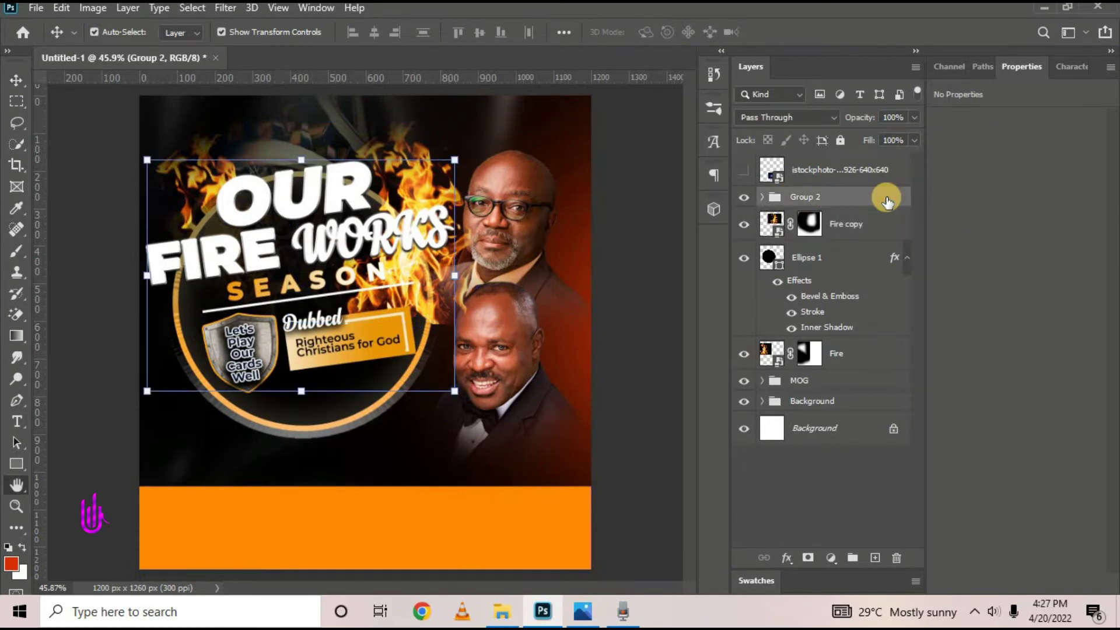
pyautogui.doubleClick(887, 200)
pyautogui.press('Escape')
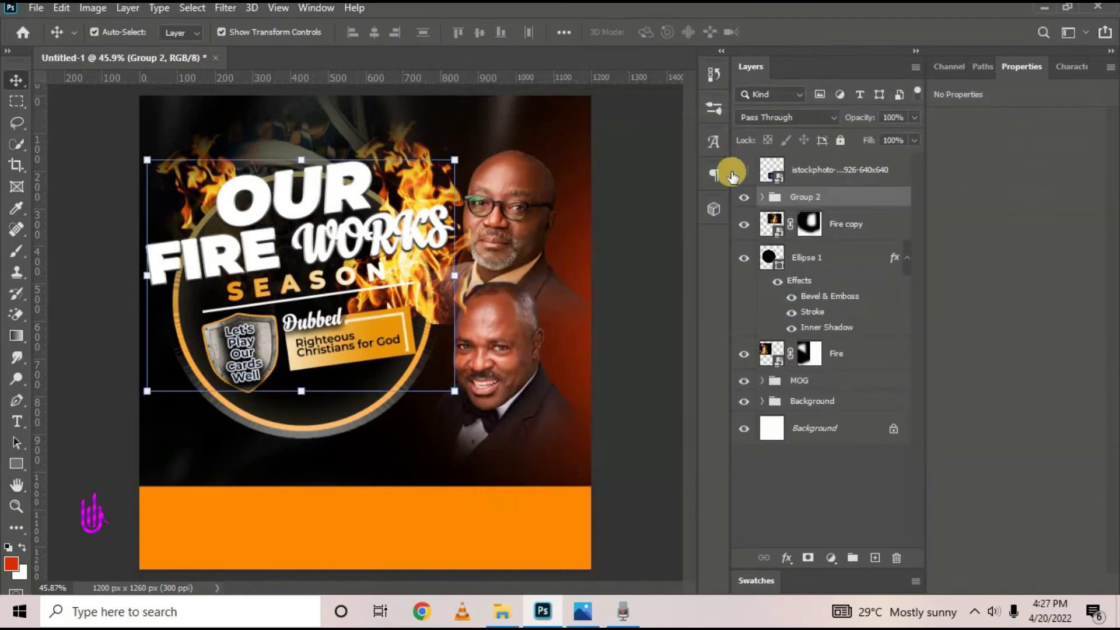
pyautogui.click(761, 197)
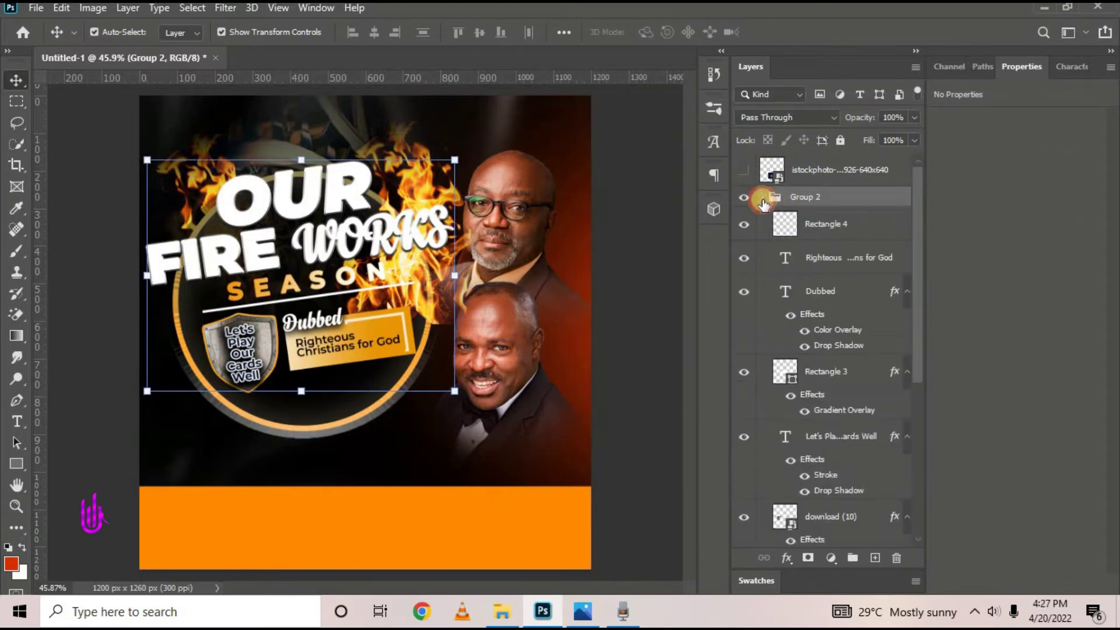
# Locate Group 1 holding the OUR FIRE WORKS title in the Layers panel
pyautogui.click(827, 239)
pyautogui.scroll(-5, 813, 508)
pyautogui.click(878, 535)
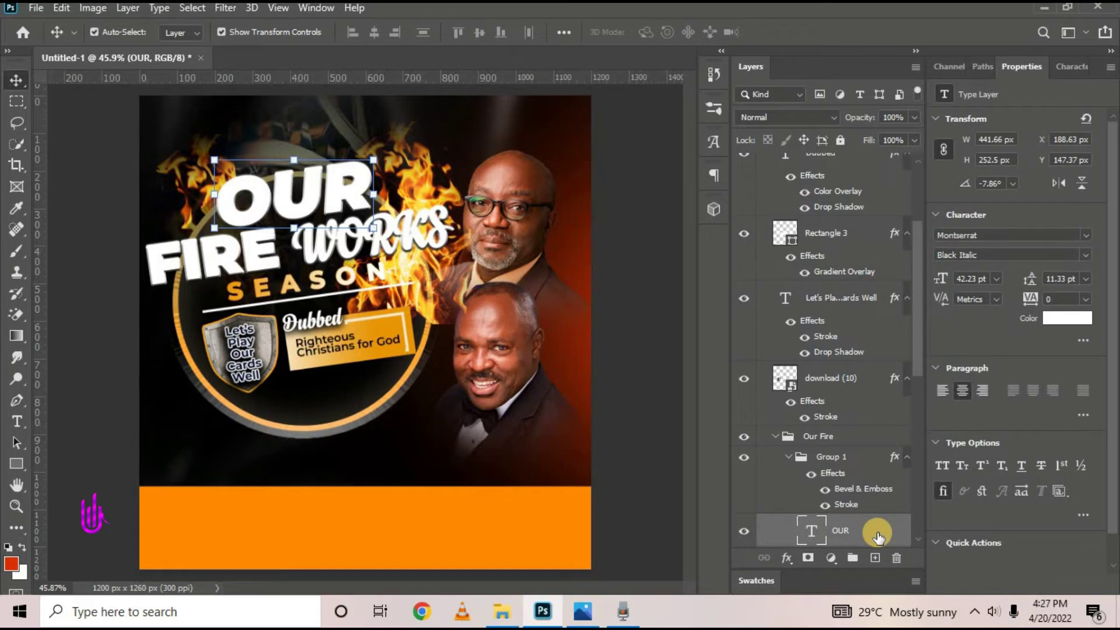
pyautogui.doubleClick(878, 535)
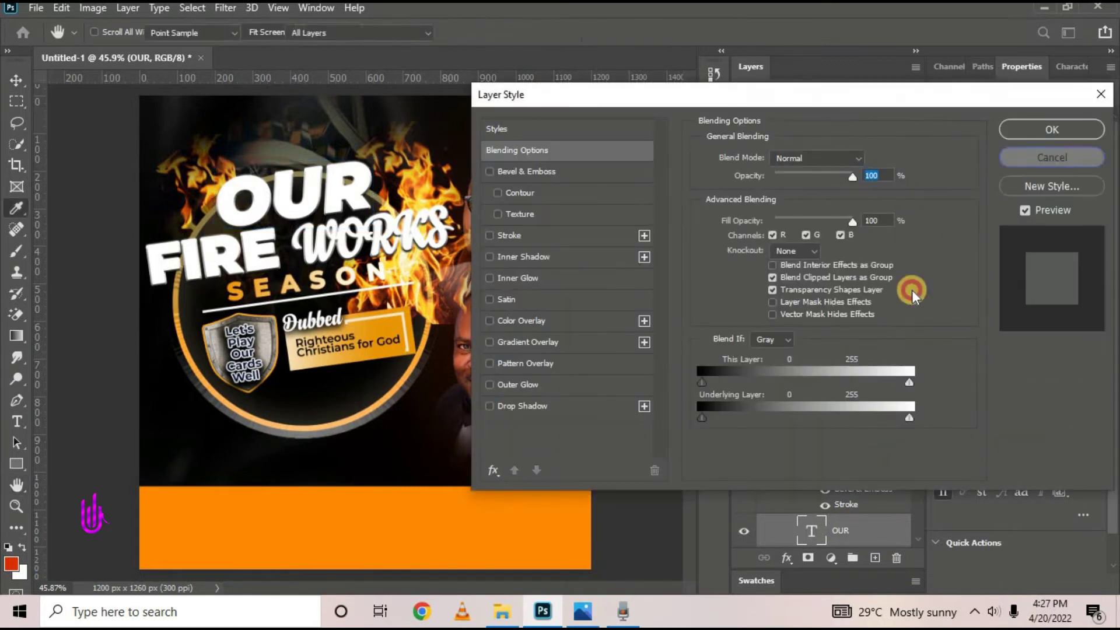
pyautogui.press('Escape')
pyautogui.click(786, 457)
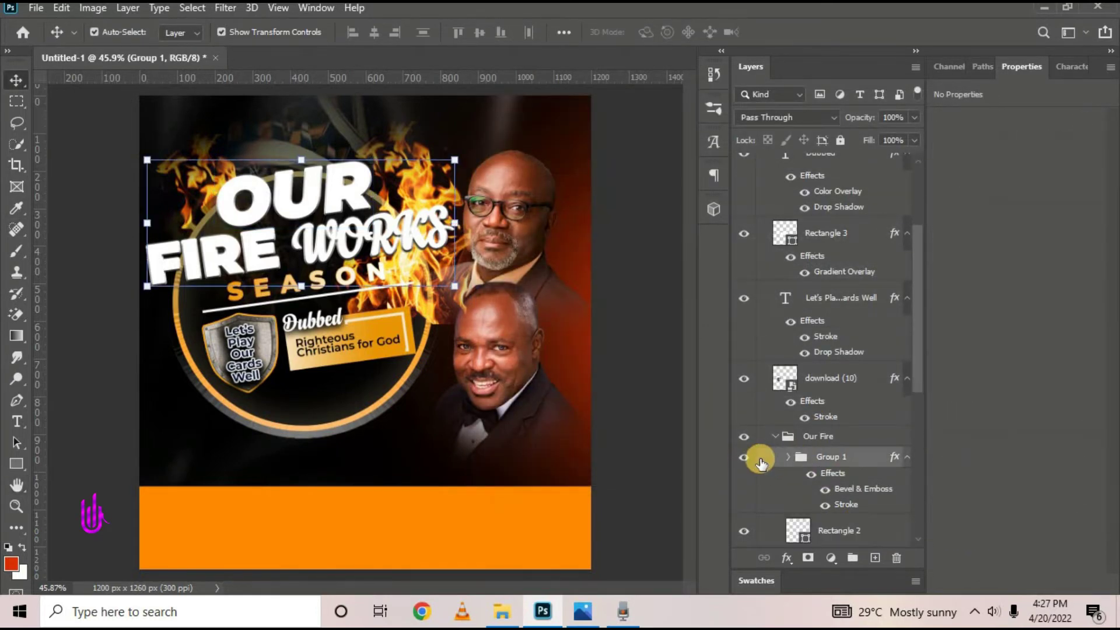
pyautogui.click(744, 457)
pyautogui.click(745, 460)
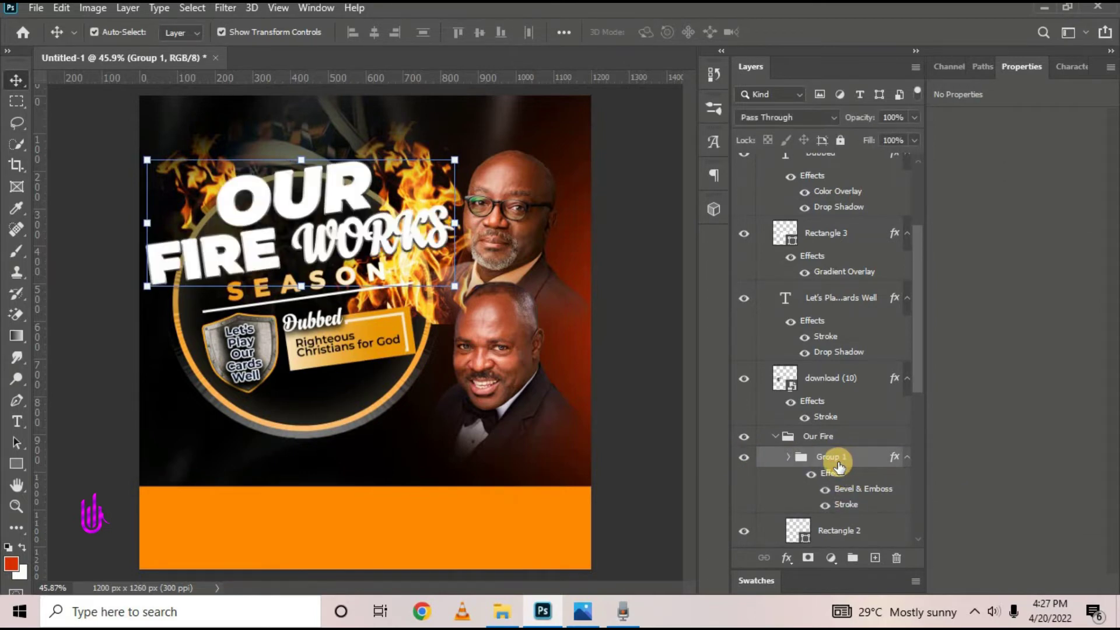
# Add a drop shadow to Group 1 with its size set to 35 px
pyautogui.doubleClick(838, 465)
pyautogui.click(537, 404)
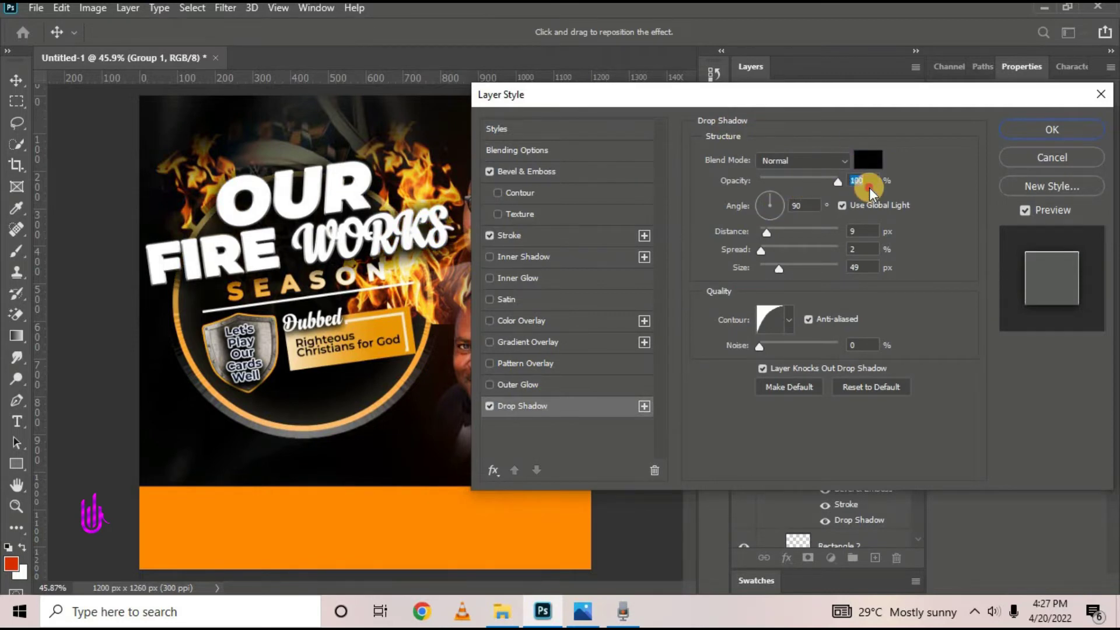
pyautogui.moveTo(780, 270); pyautogui.dragTo(781, 274)
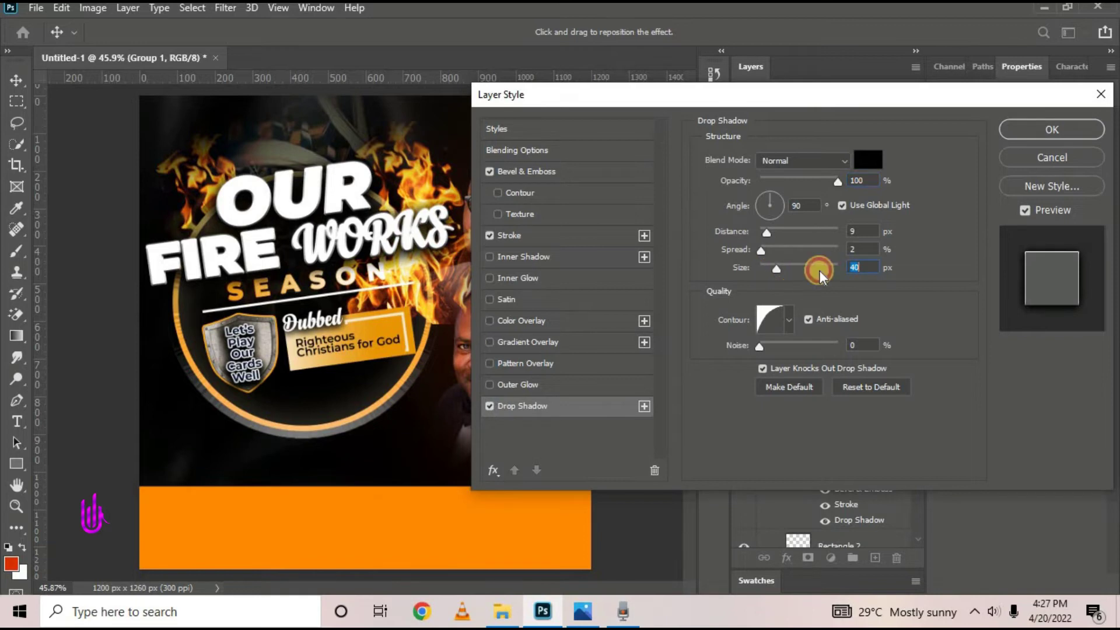
pyautogui.write('35')
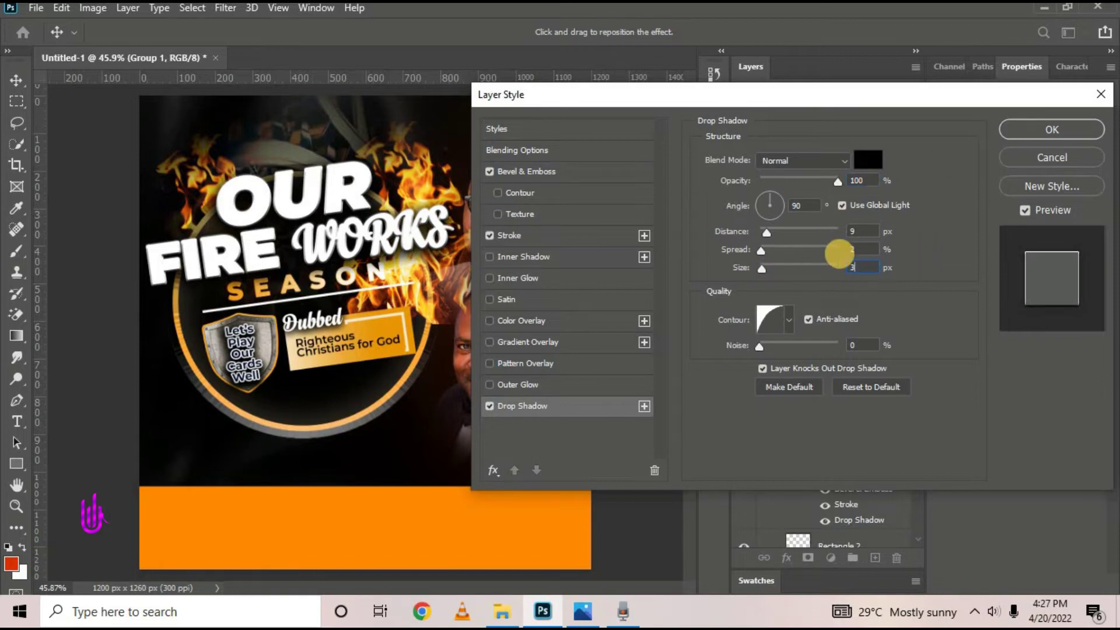
pyautogui.click(1017, 128)
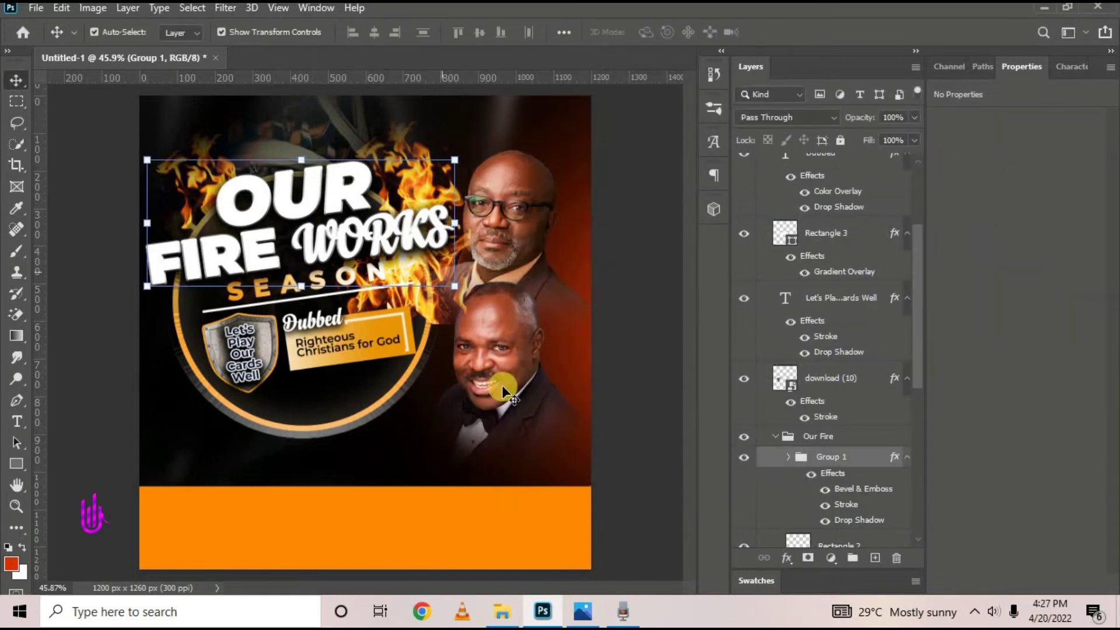
# Enable Drop Shadow on the SEASON text layer with spread 0% and size 29 px
pyautogui.click(359, 276)
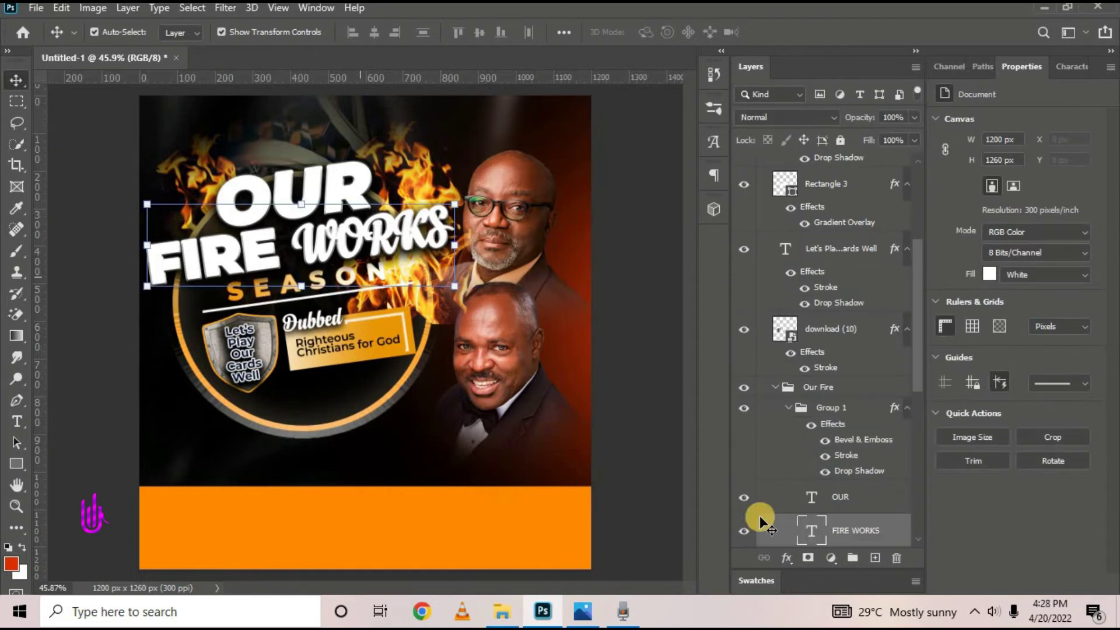
pyautogui.moveTo(759, 515); pyautogui.dragTo(807, 452)
pyautogui.scroll(-1, 807, 452)
pyautogui.click(835, 462)
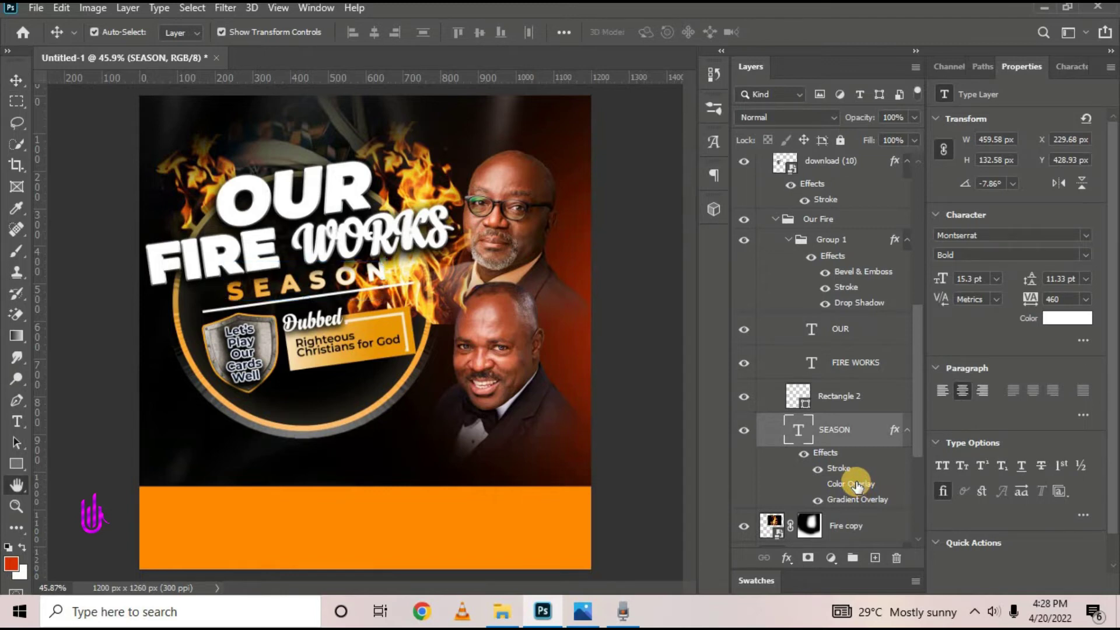
pyautogui.doubleClick(852, 483)
pyautogui.click(552, 411)
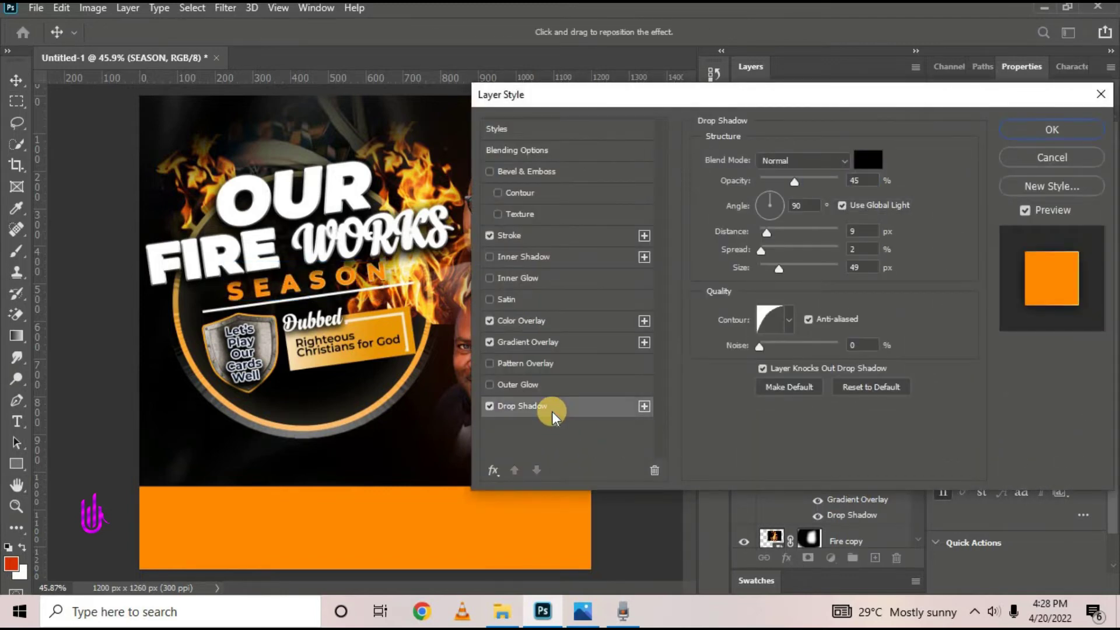
pyautogui.click(770, 247)
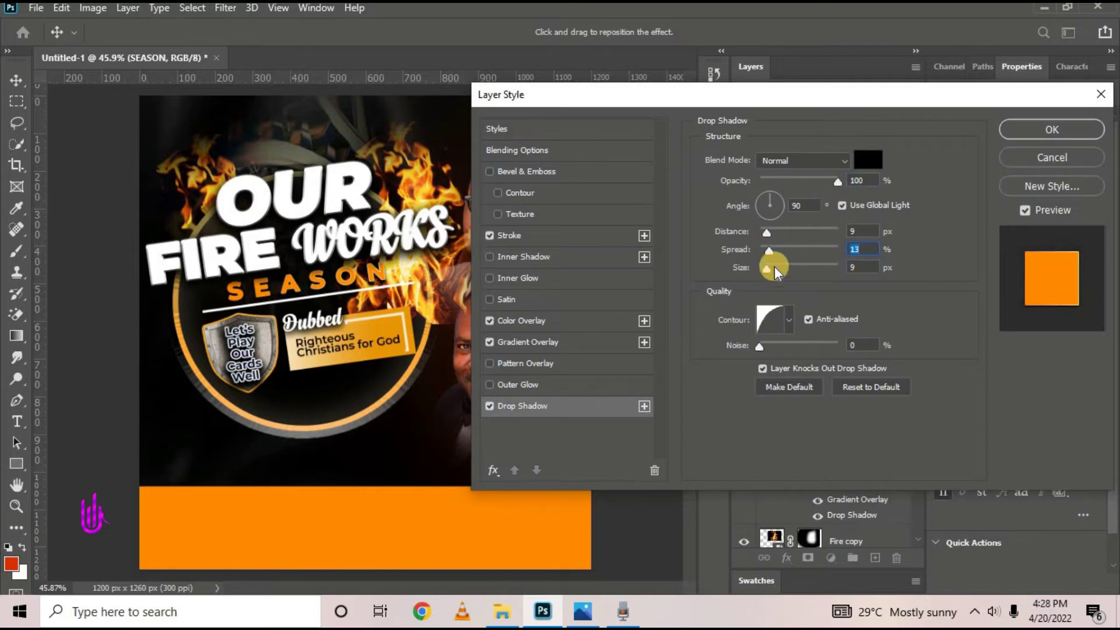
pyautogui.moveTo(772, 251); pyautogui.dragTo(760, 253)
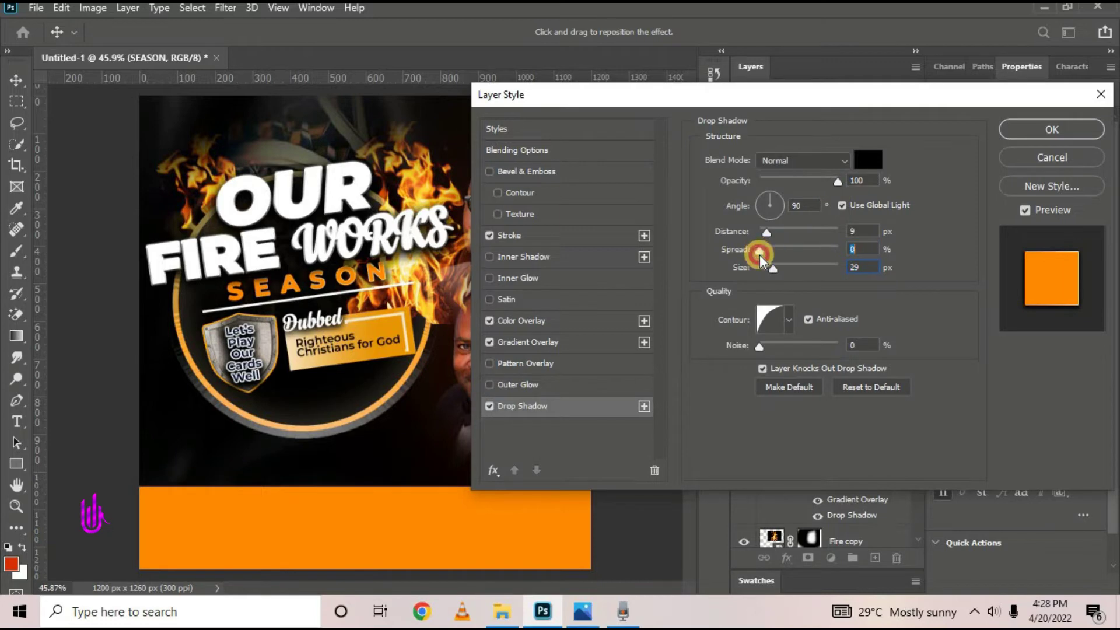
pyautogui.click(1010, 128)
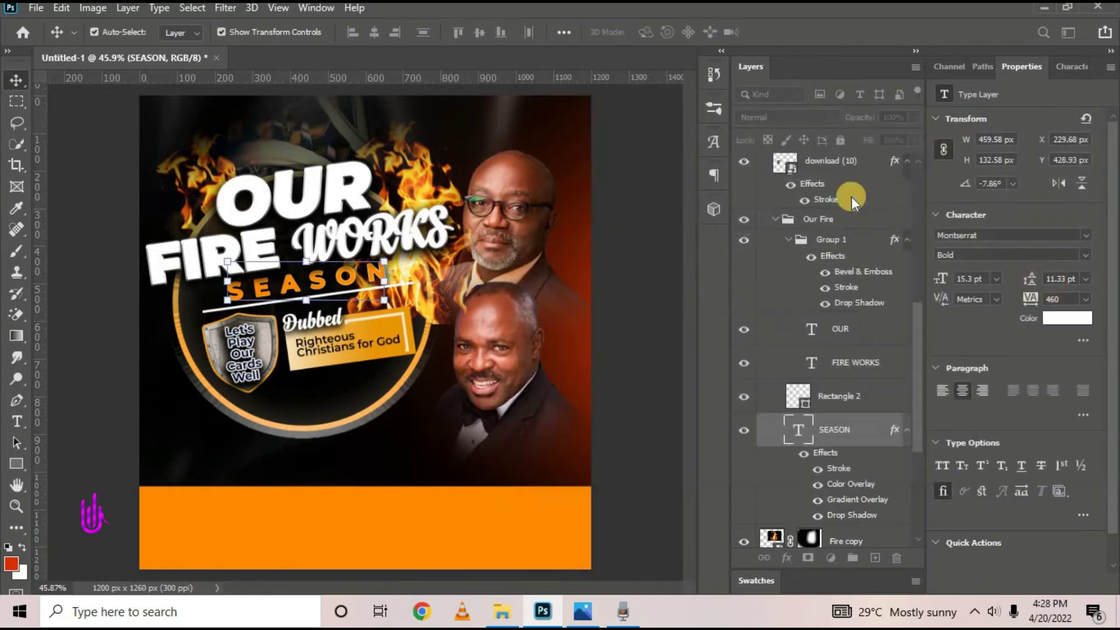
# Enable Drop Shadow on Rectangle 2 with 0 px distance and 18 px size
pyautogui.click(889, 396)
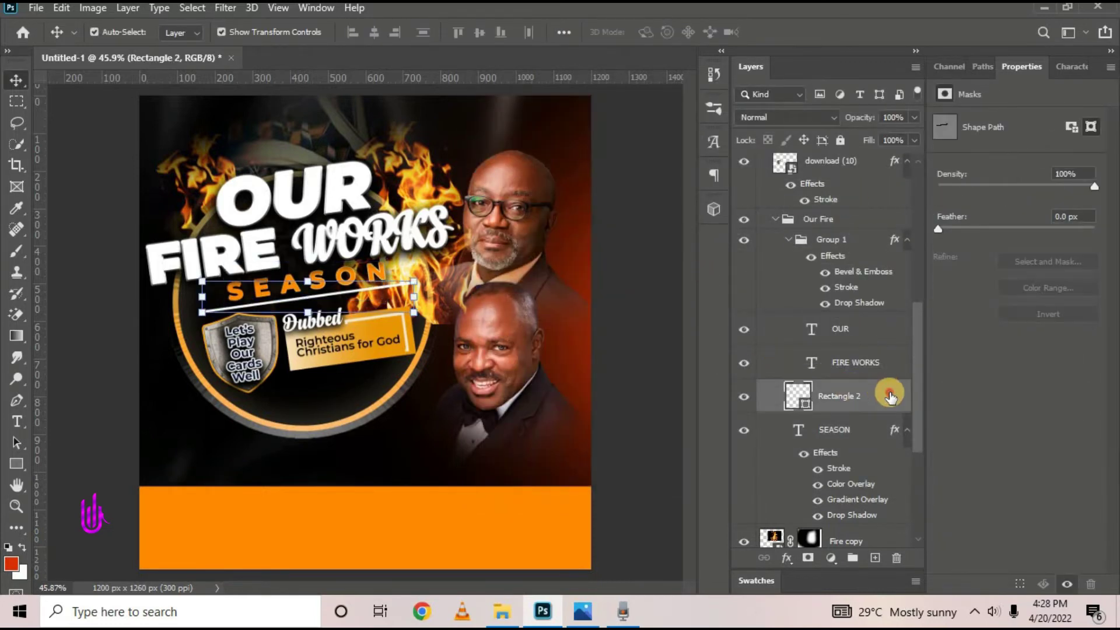
pyautogui.doubleClick(888, 396)
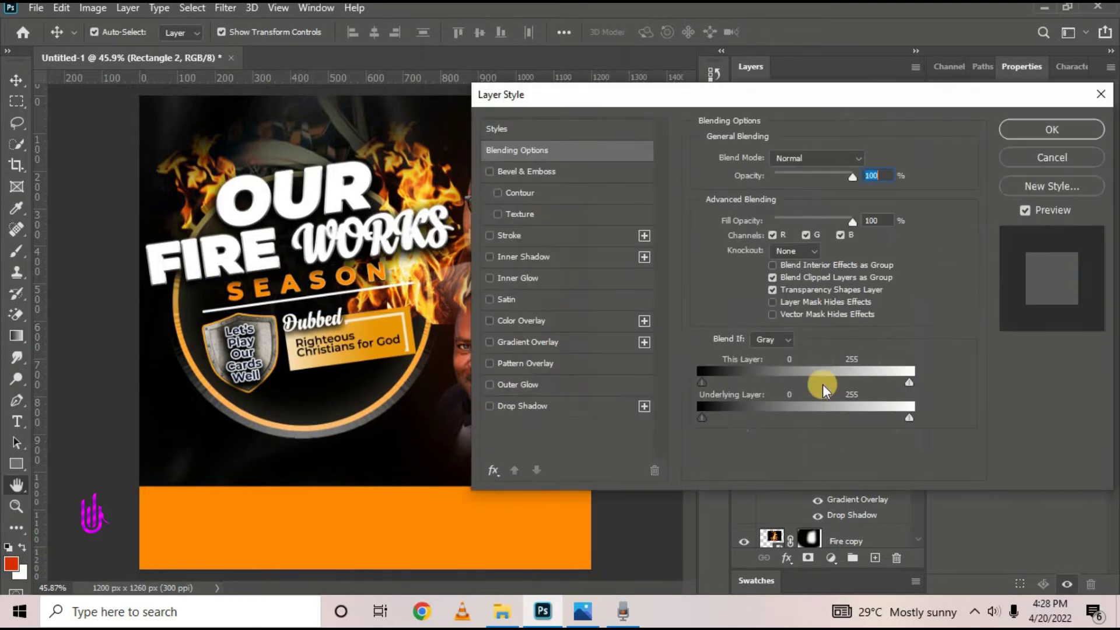
pyautogui.click(521, 405)
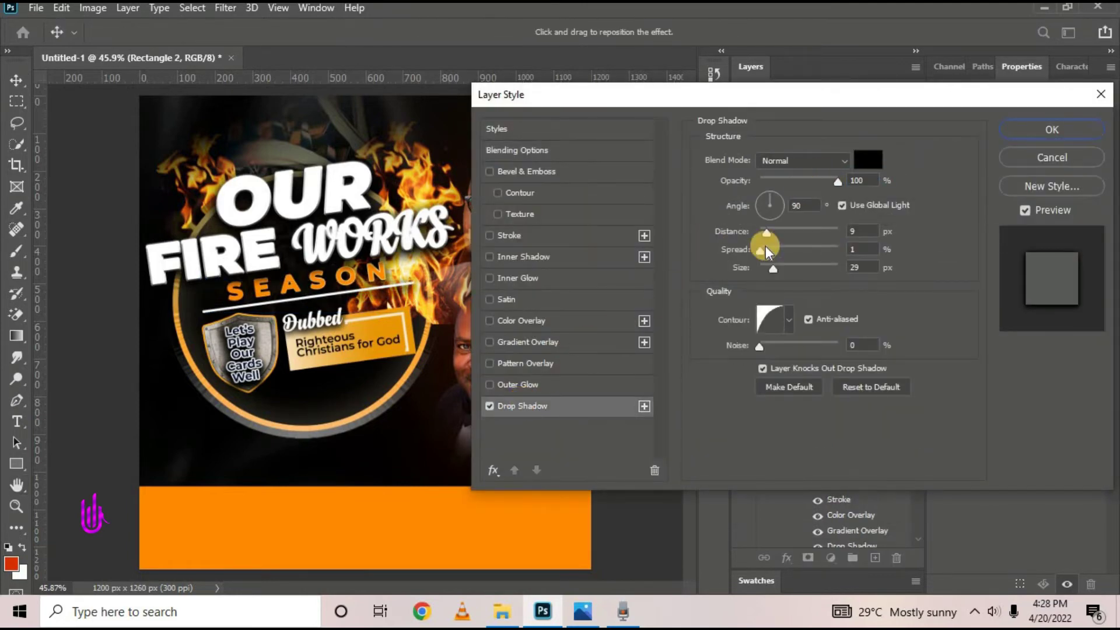
pyautogui.moveTo(765, 265); pyautogui.dragTo(749, 229)
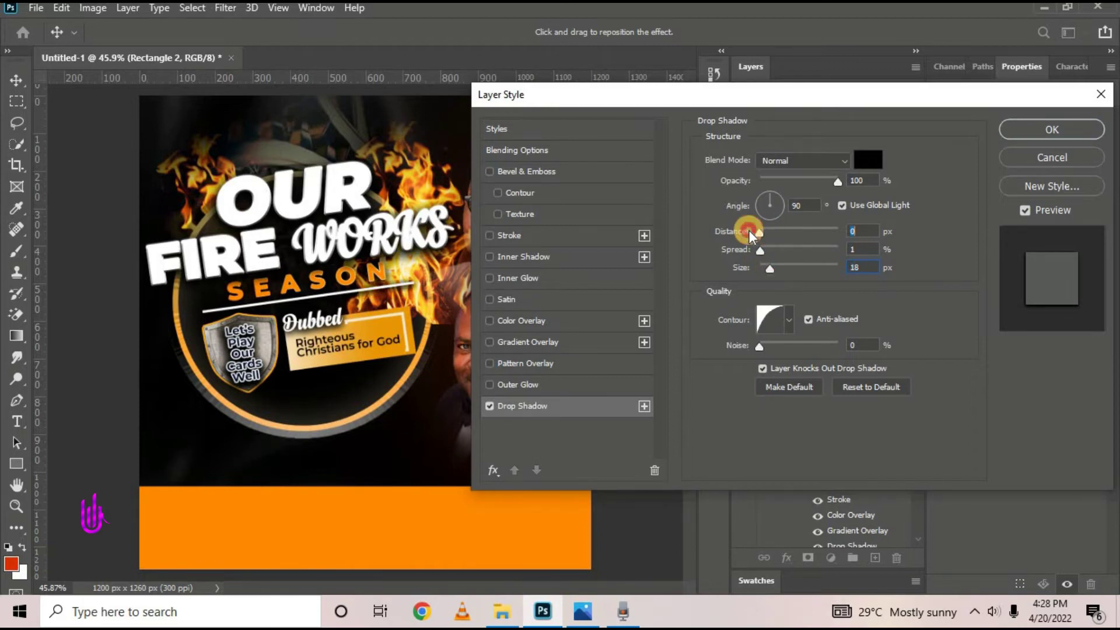
pyautogui.click(1021, 129)
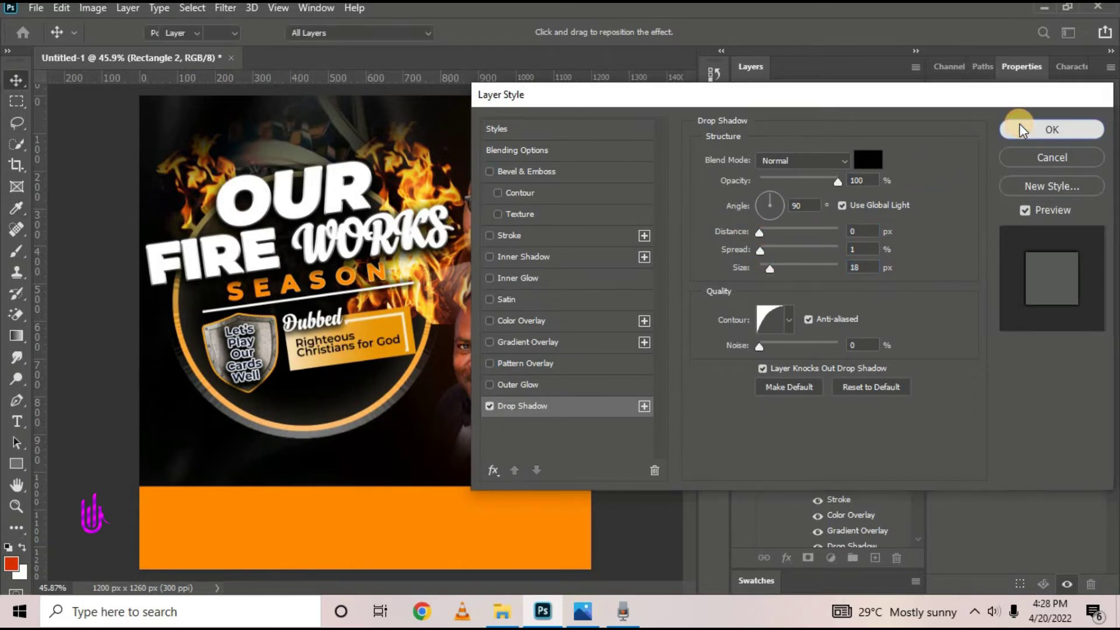
pyautogui.scroll(3, 805, 367)
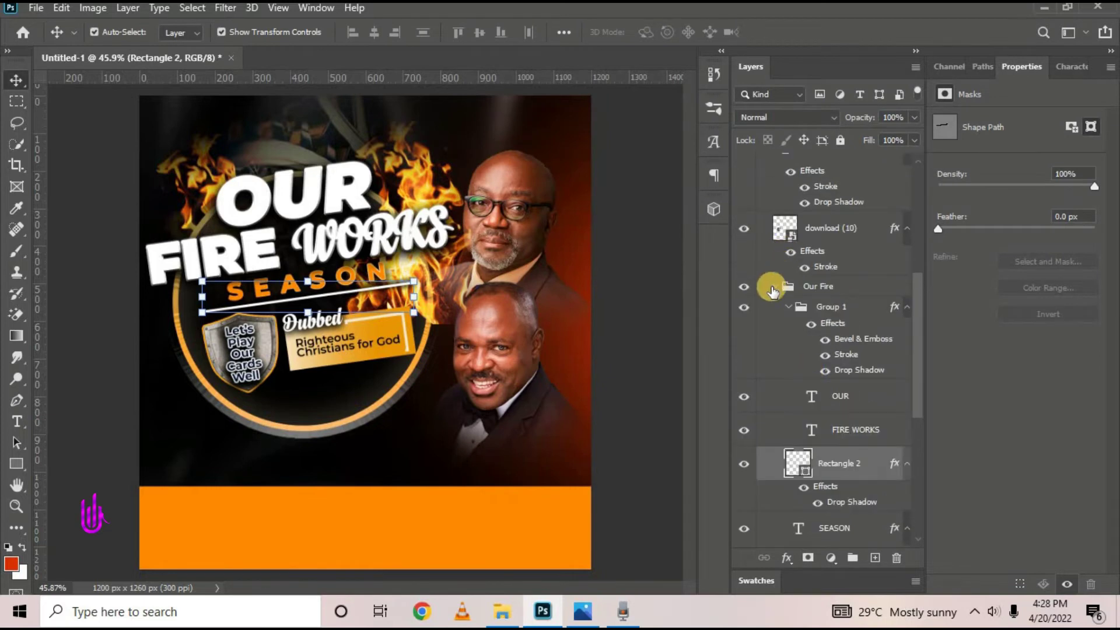
pyautogui.click(771, 289)
# Move the istockphoto lens-flare layer over the title and set it to Screen mode
pyautogui.click(774, 290)
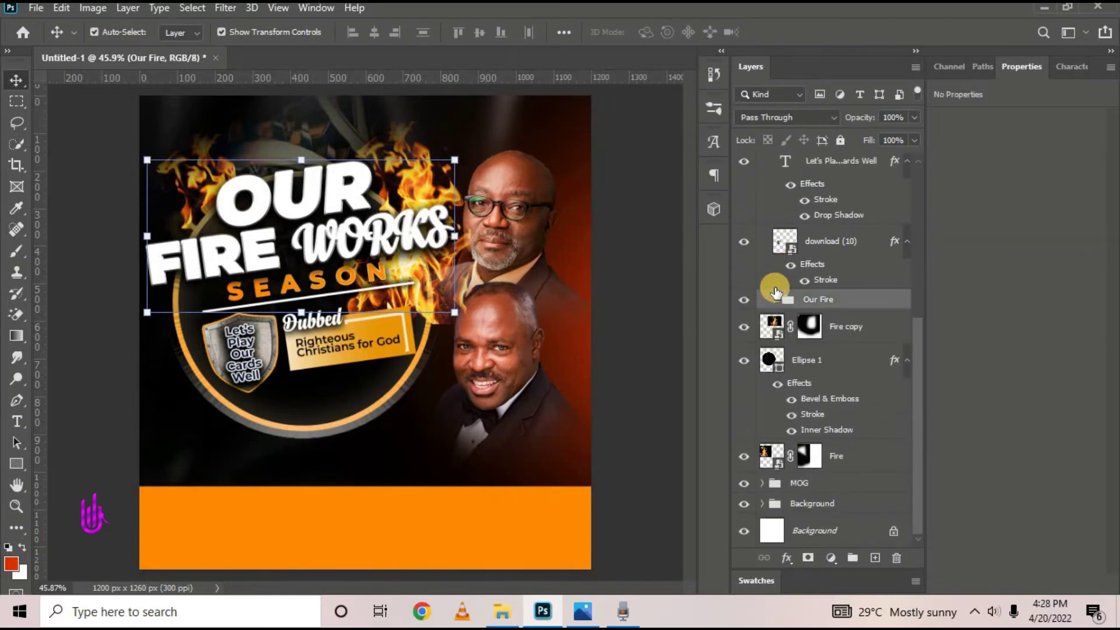
pyautogui.scroll(4, 784, 252)
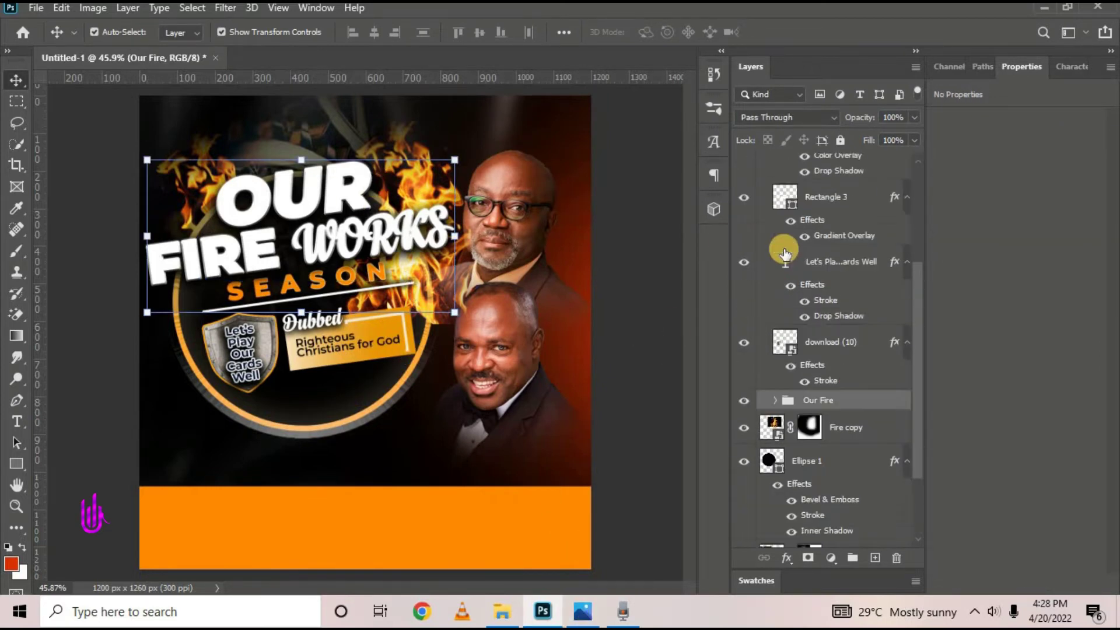
pyautogui.scroll(7, 785, 252)
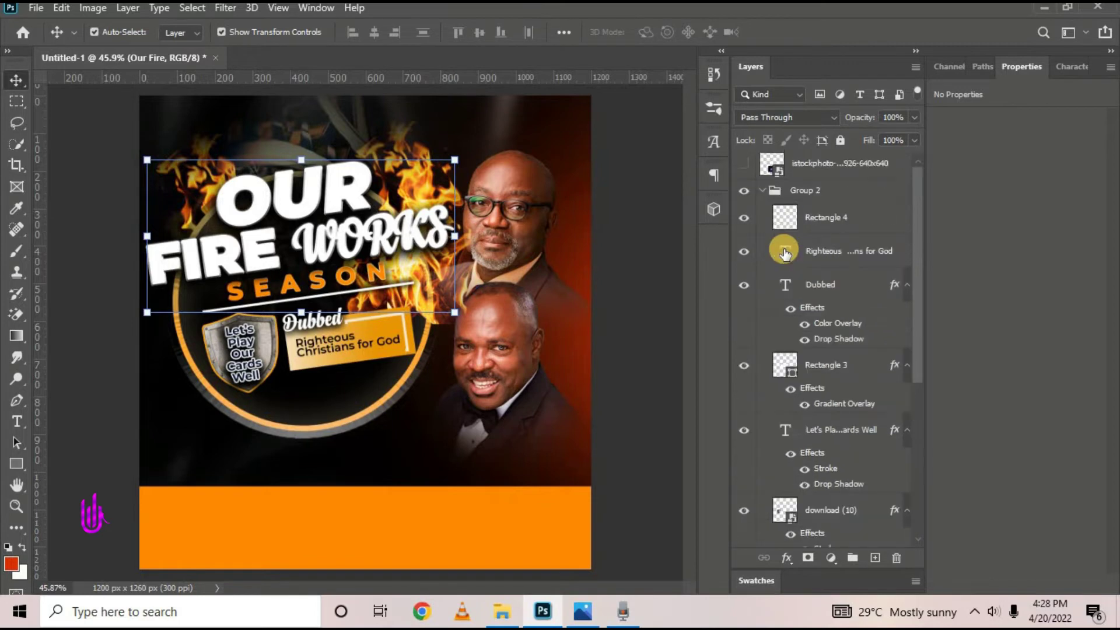
pyautogui.click(761, 197)
pyautogui.click(412, 453)
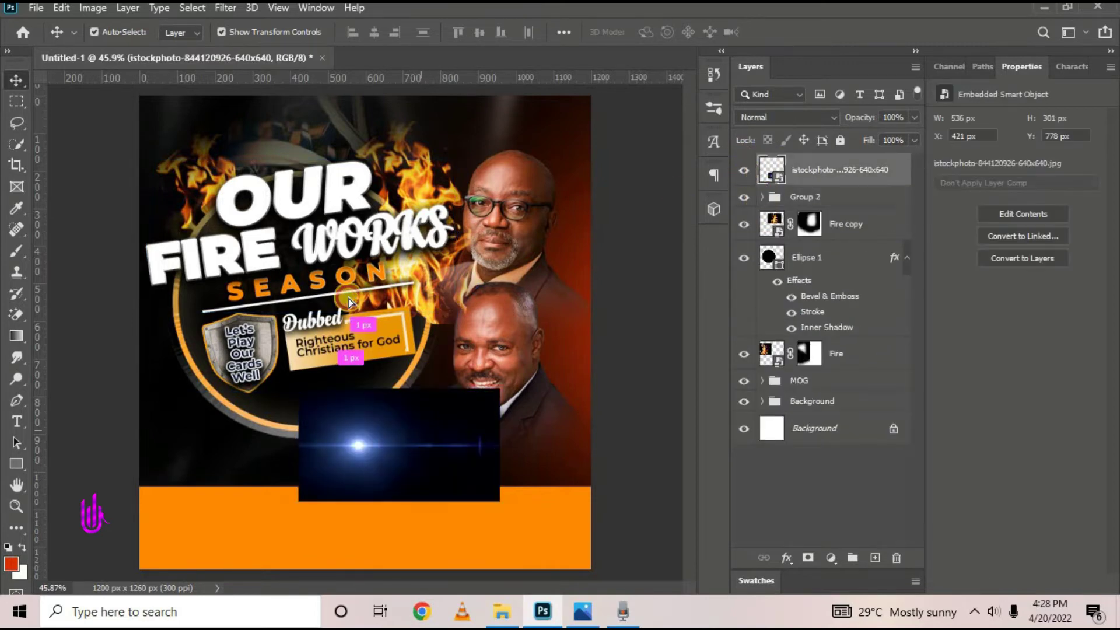
pyautogui.moveTo(349, 302); pyautogui.dragTo(345, 308)
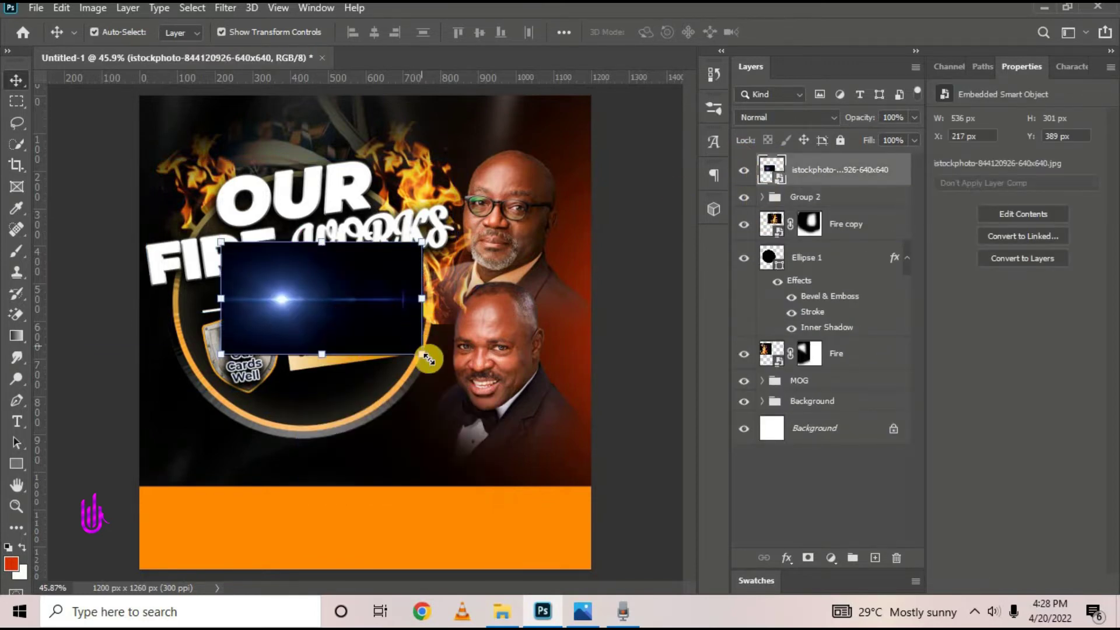
pyautogui.click(812, 115)
pyautogui.click(759, 252)
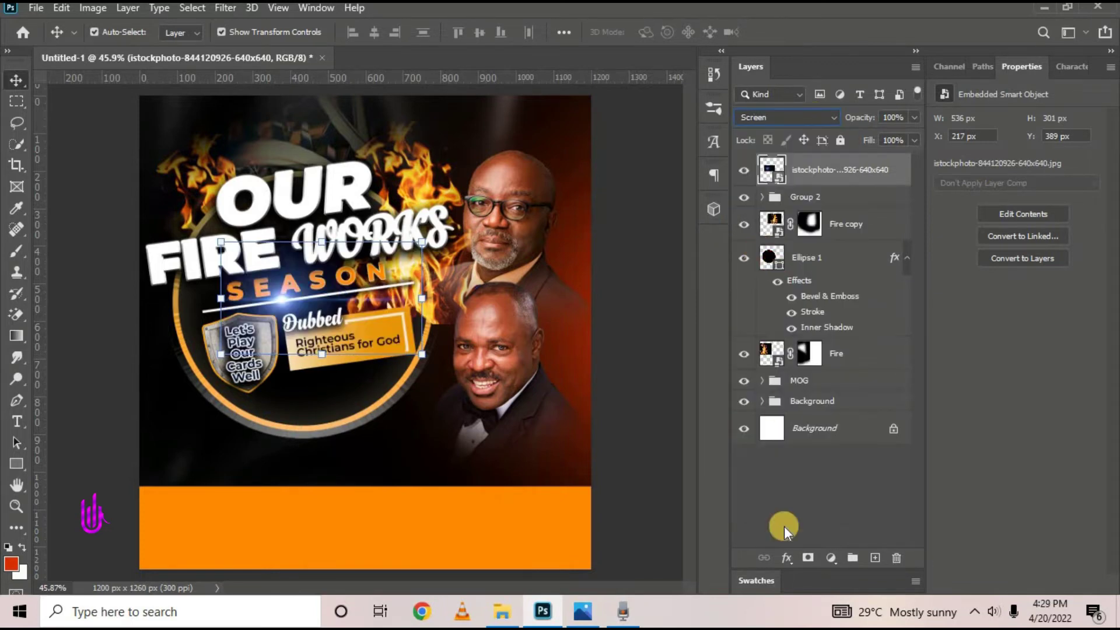
# Add a layer mask to the flare and paint out its lower part
pyautogui.click(808, 558)
pyautogui.click(17, 251)
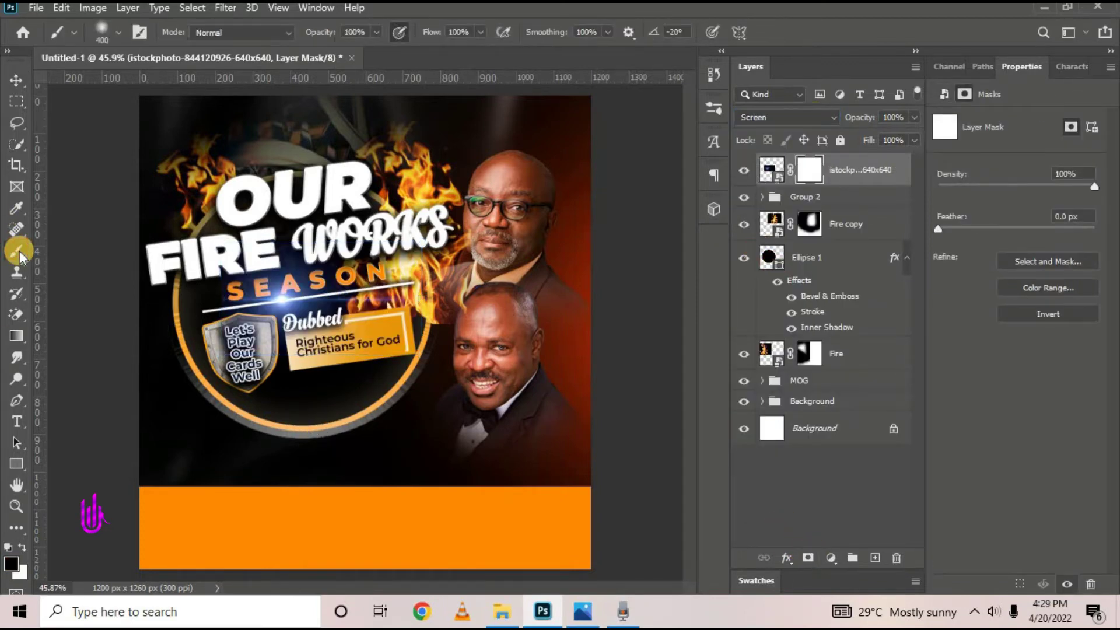
pyautogui.moveTo(461, 377)
pyautogui.mouseDown()
pyautogui.moveTo(266, 388)
pyautogui.moveTo(45, 322)
pyautogui.mouseUp()
pyautogui.moveTo(189, 279)
pyautogui.mouseDown()
pyautogui.moveTo(146, 420)
pyautogui.moveTo(219, 205)
pyautogui.moveTo(533, 238)
pyautogui.moveTo(406, 217)
pyautogui.mouseUp()
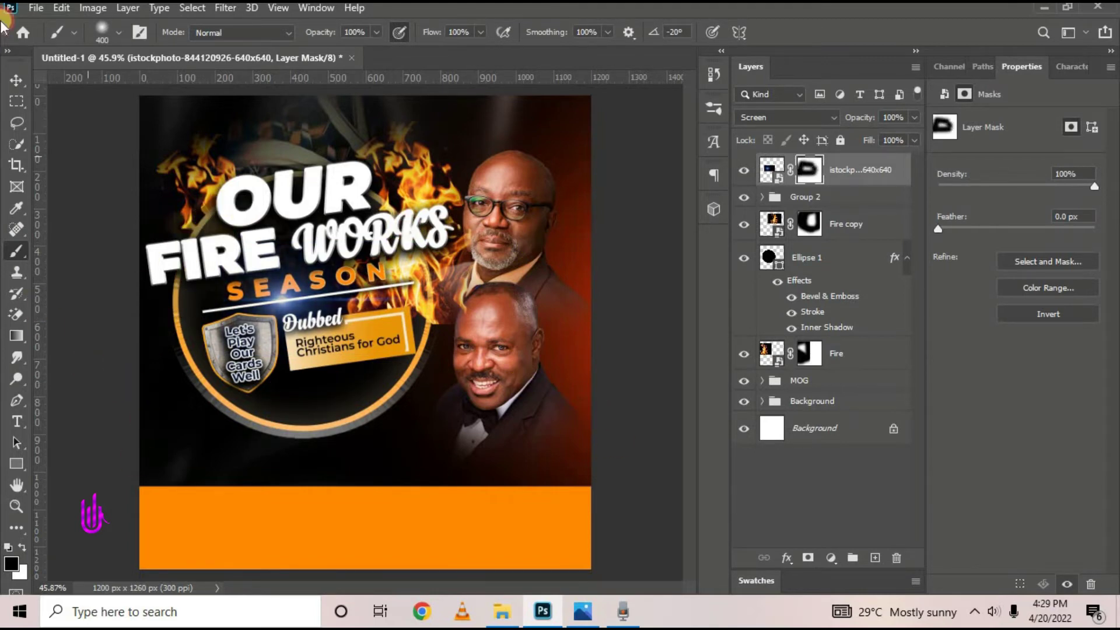
pyautogui.click(16, 80)
# Position the flare over WORKS and tilt it about 5 degrees
pyautogui.click(137, 254)
pyautogui.click(287, 315)
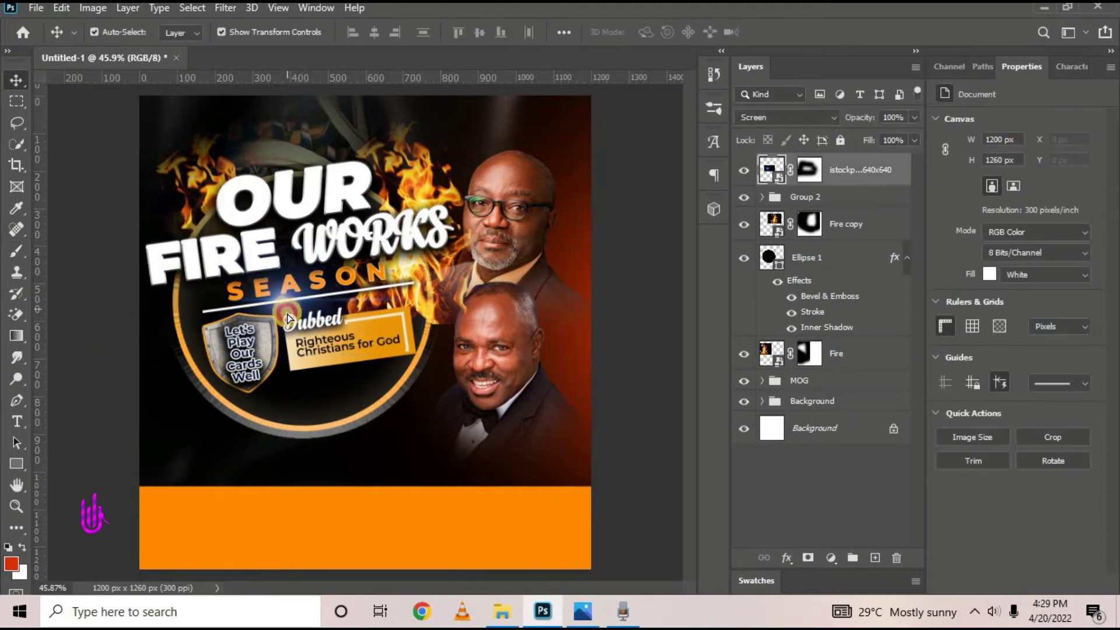
pyautogui.moveTo(327, 257)
pyautogui.mouseDown()
pyautogui.moveTo(296, 268)
pyautogui.moveTo(335, 264)
pyautogui.moveTo(317, 263)
pyautogui.mouseUp()
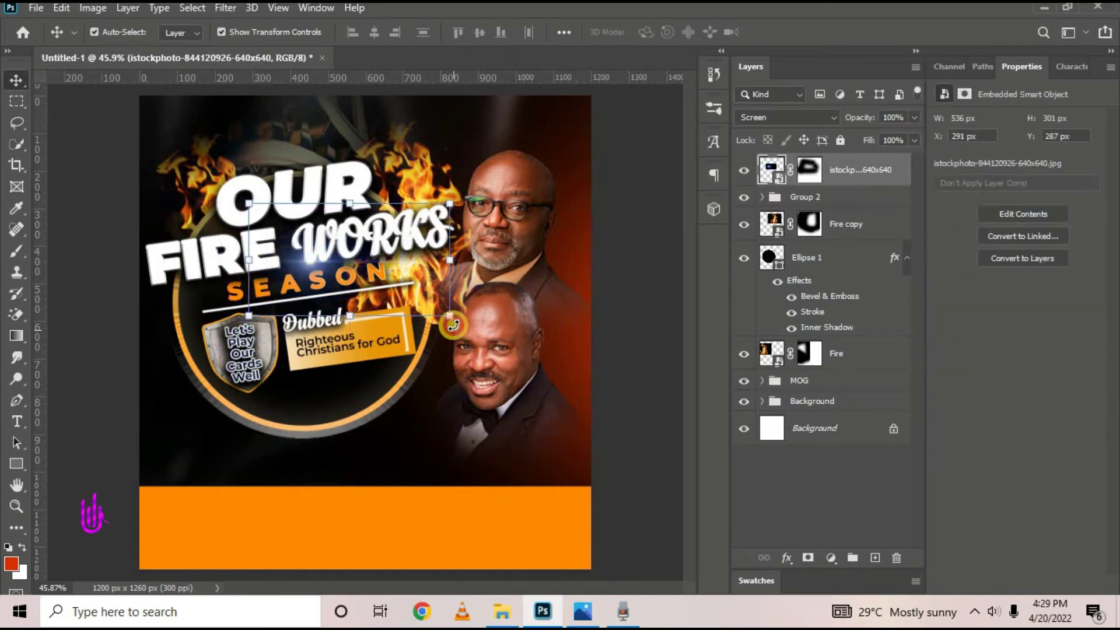
pyautogui.moveTo(453, 325); pyautogui.dragTo(461, 318)
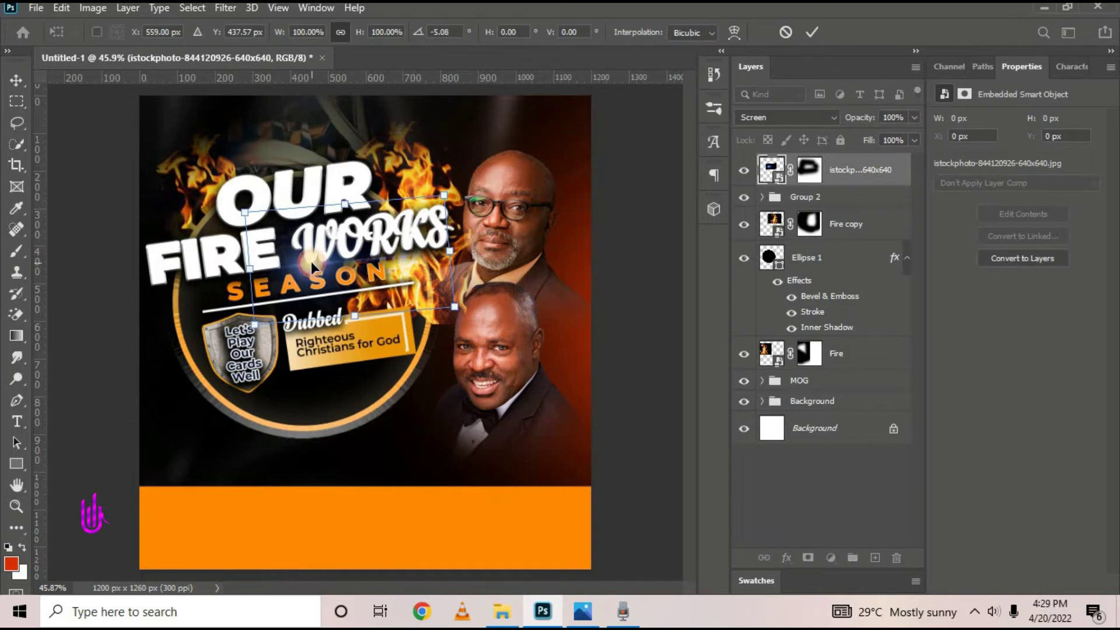
pyautogui.moveTo(311, 261); pyautogui.dragTo(310, 256)
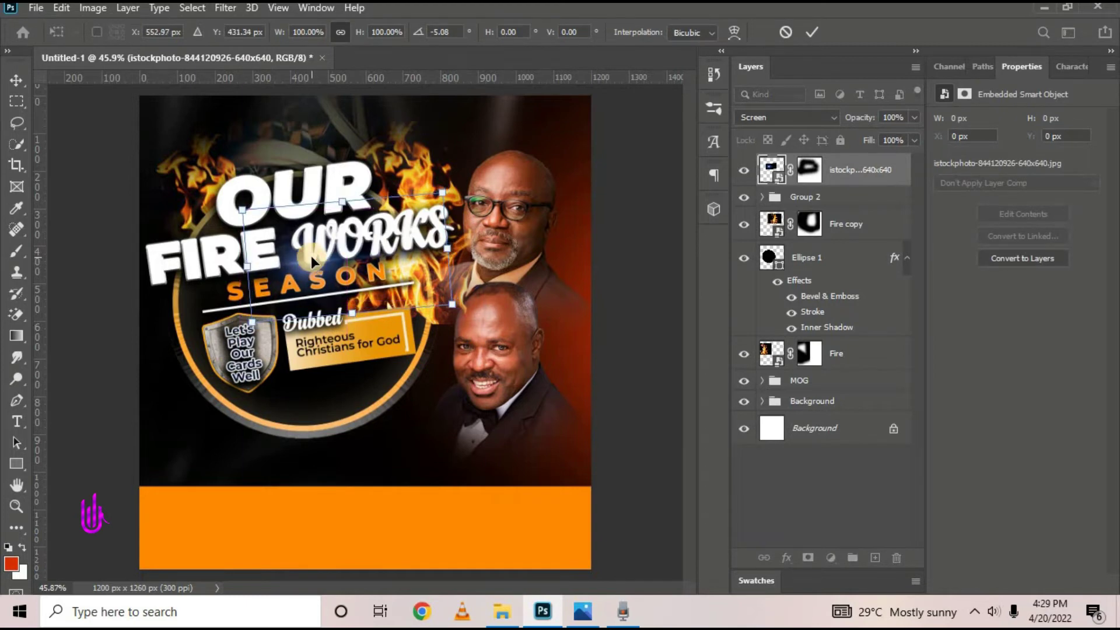
pyautogui.click(813, 33)
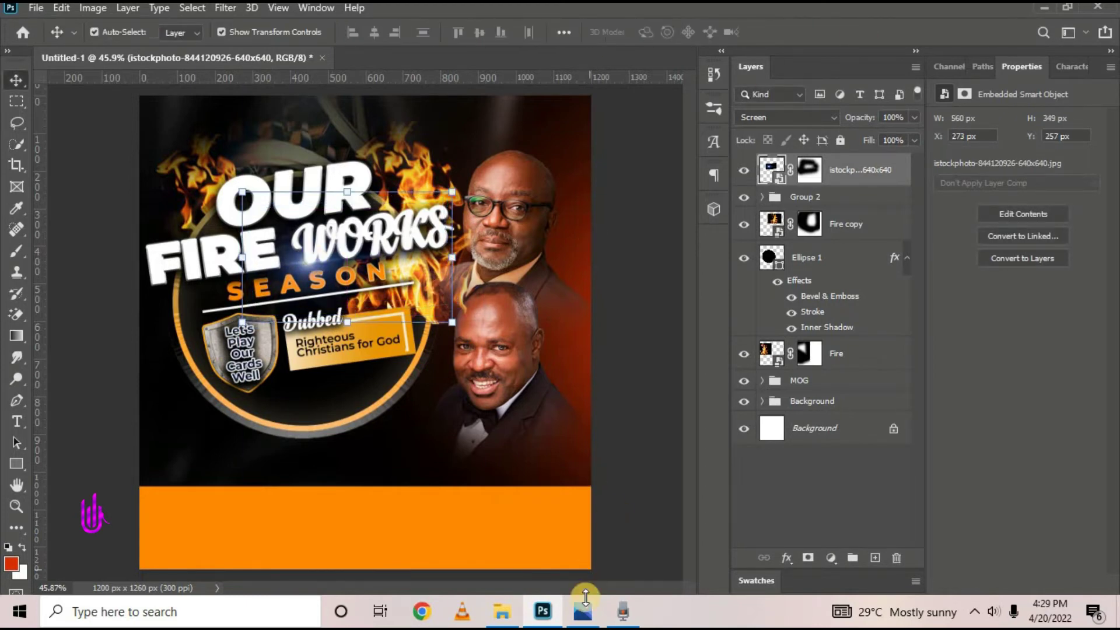
# Duplicate the lens-flare layer with Ctrl+J, checking against the reference flyer
pyautogui.click(586, 616)
pyautogui.click(586, 615)
pyautogui.hotkey('ctrl', 'j')
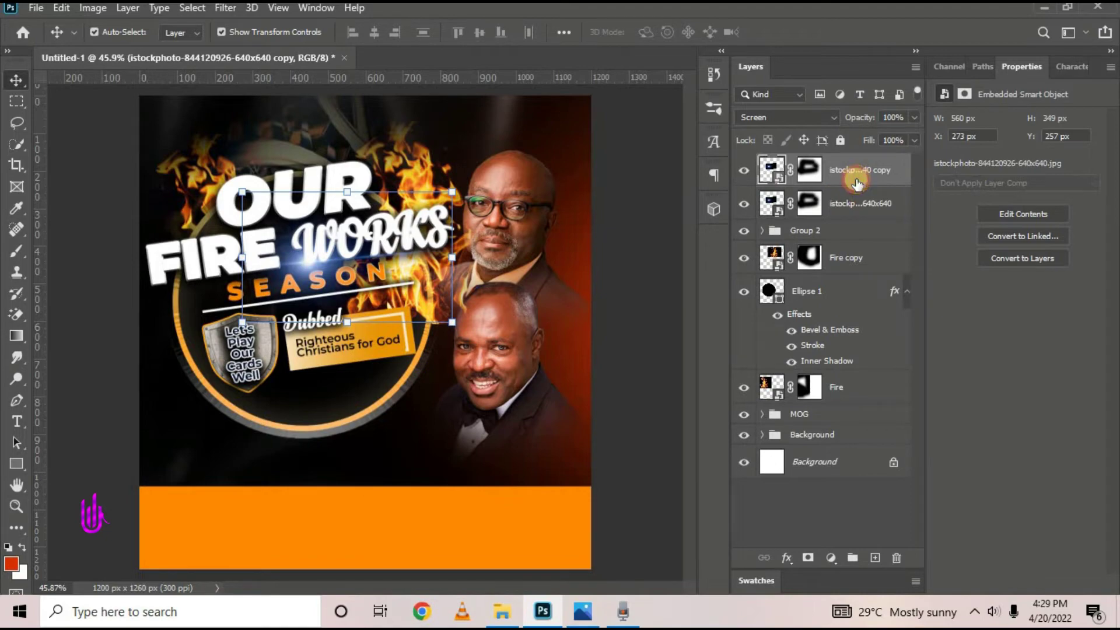
pyautogui.click(583, 612)
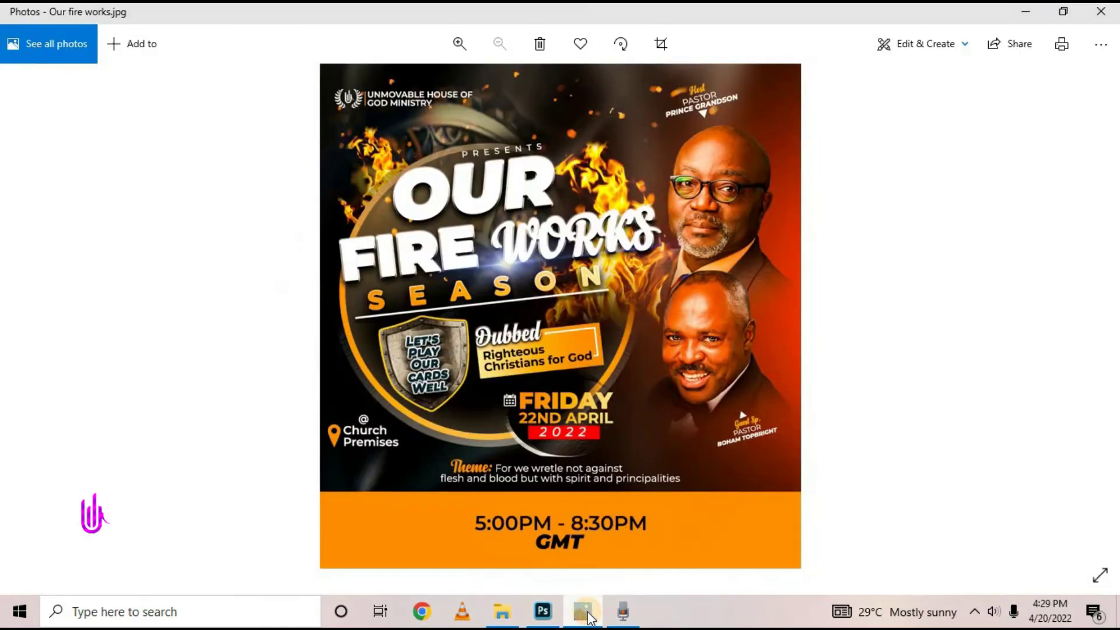
pyautogui.click(589, 617)
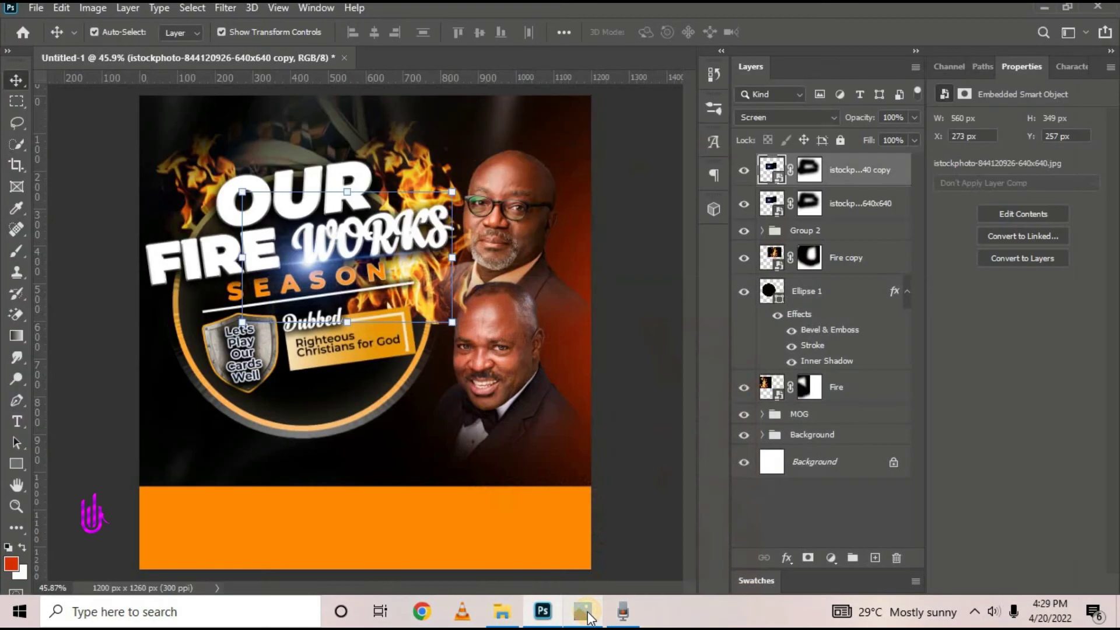
# Select the Fire copy layer and paint on its mask with the Brush to trim the flames
pyautogui.click(845, 255)
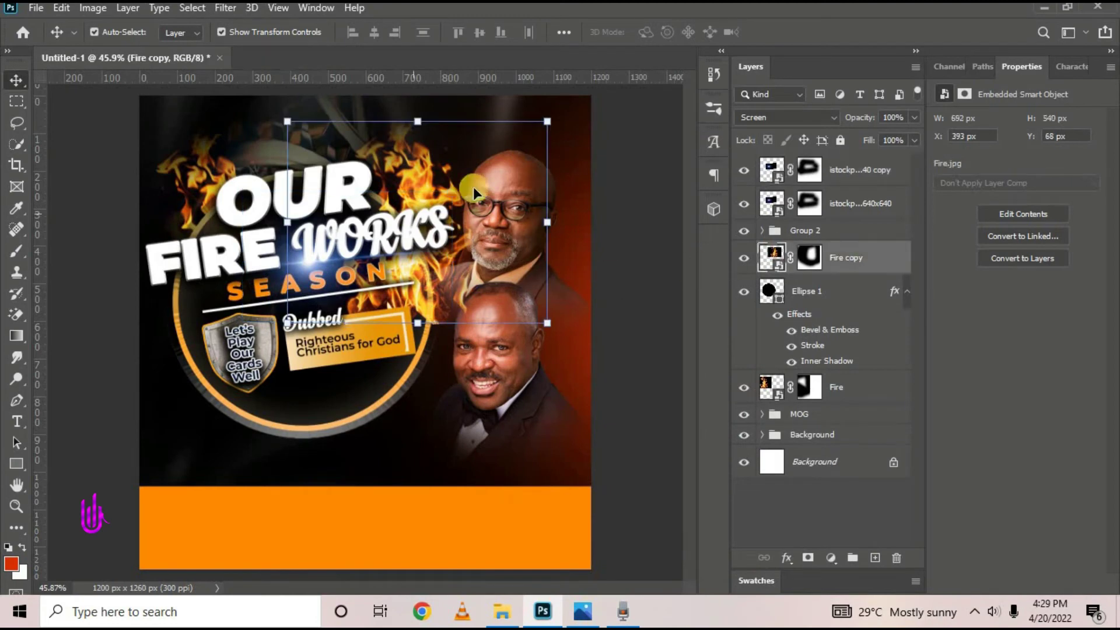
pyautogui.click(668, 256)
pyautogui.click(20, 254)
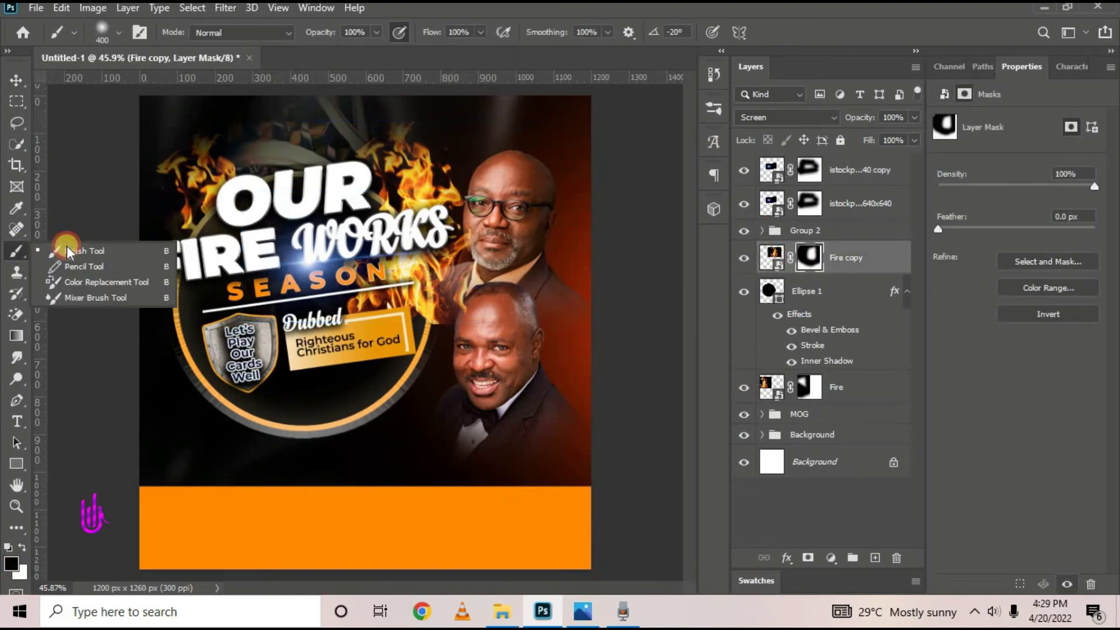
pyautogui.click(123, 250)
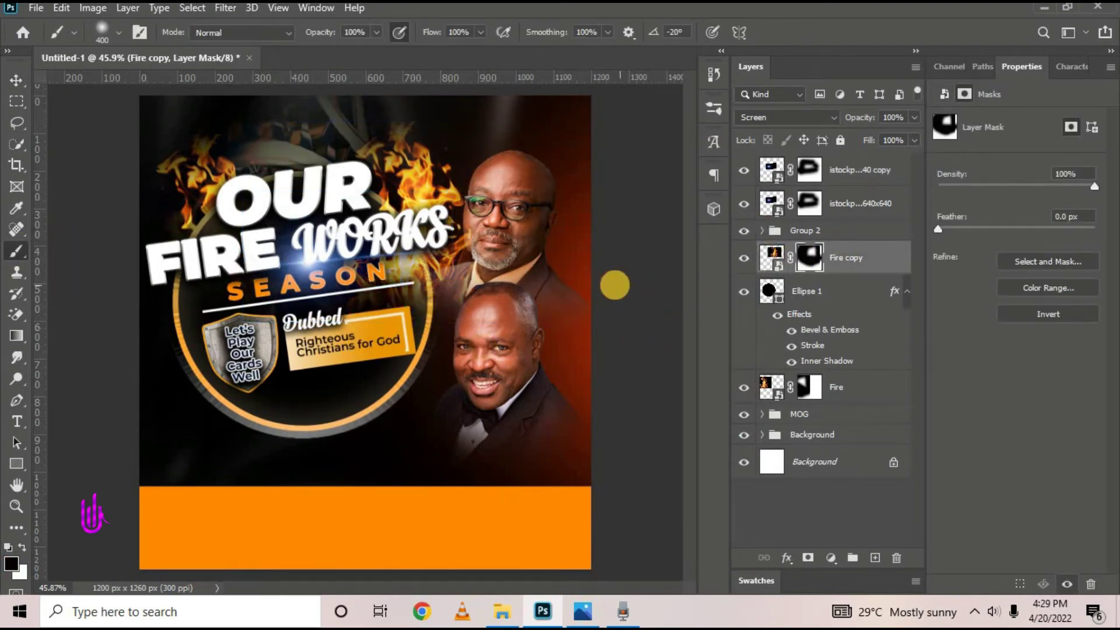
pyautogui.click(14, 83)
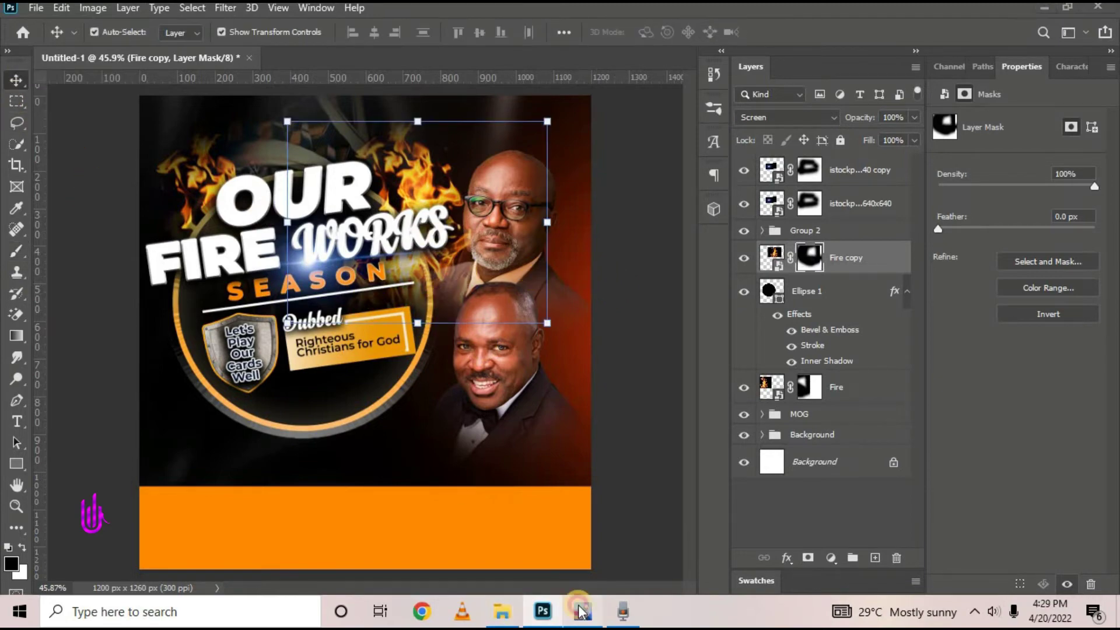
# Shift the Fire copy flames left, scale them to about 85%, and duplicate them as Fire copy 2
pyautogui.click(582, 610)
pyautogui.click(582, 611)
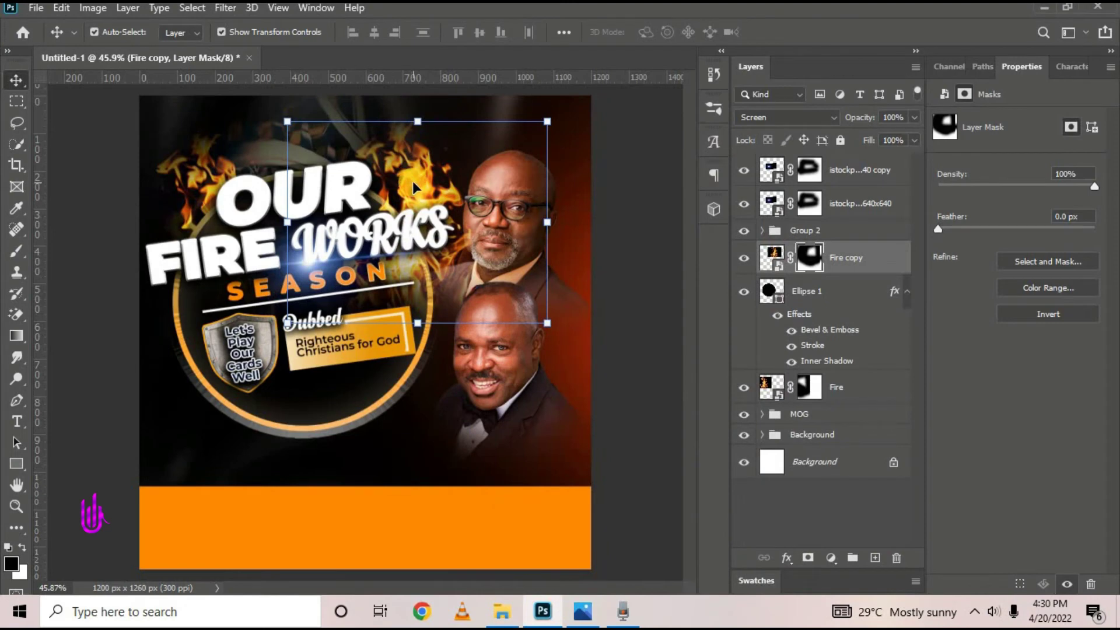
pyautogui.moveTo(413, 186); pyautogui.dragTo(289, 140)
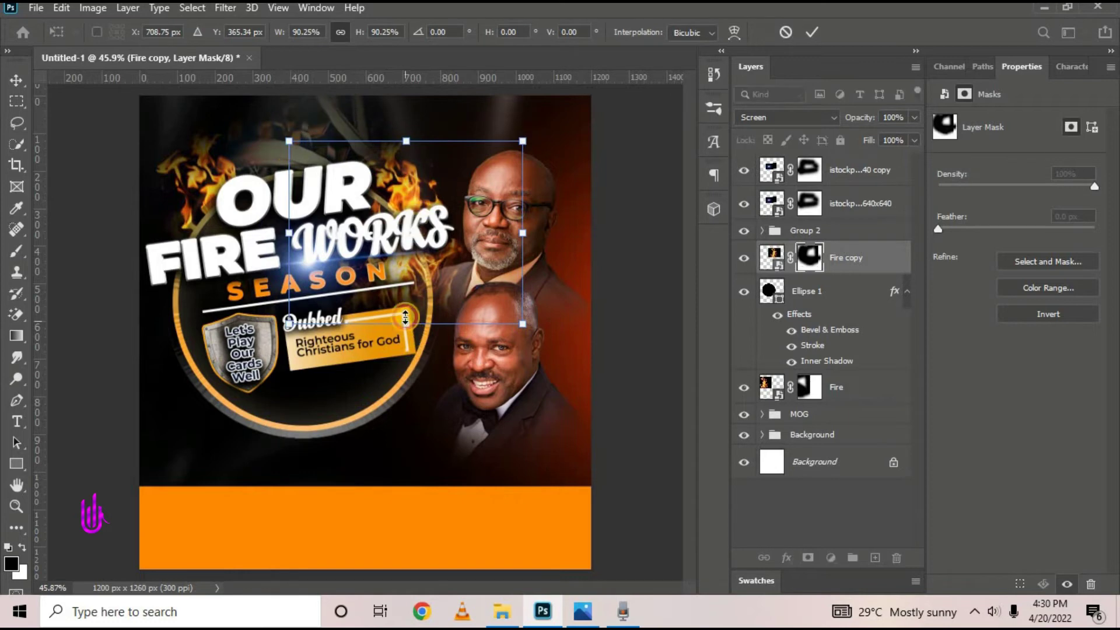
pyautogui.moveTo(406, 318)
pyautogui.mouseDown()
pyautogui.moveTo(401, 302)
pyautogui.moveTo(410, 313)
pyautogui.mouseUp()
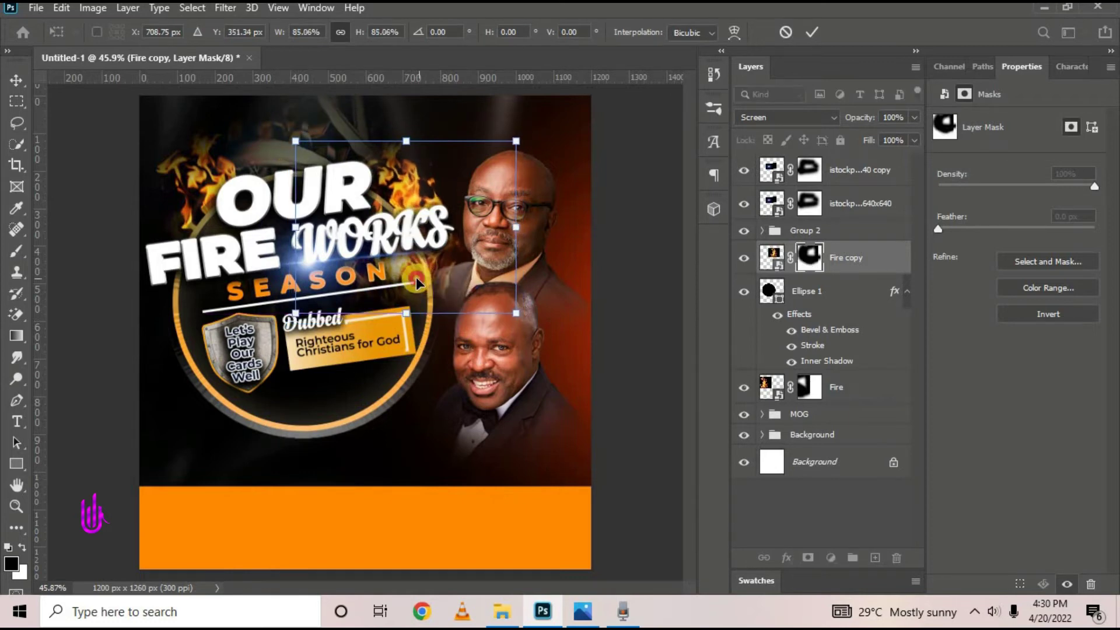
pyautogui.click(814, 31)
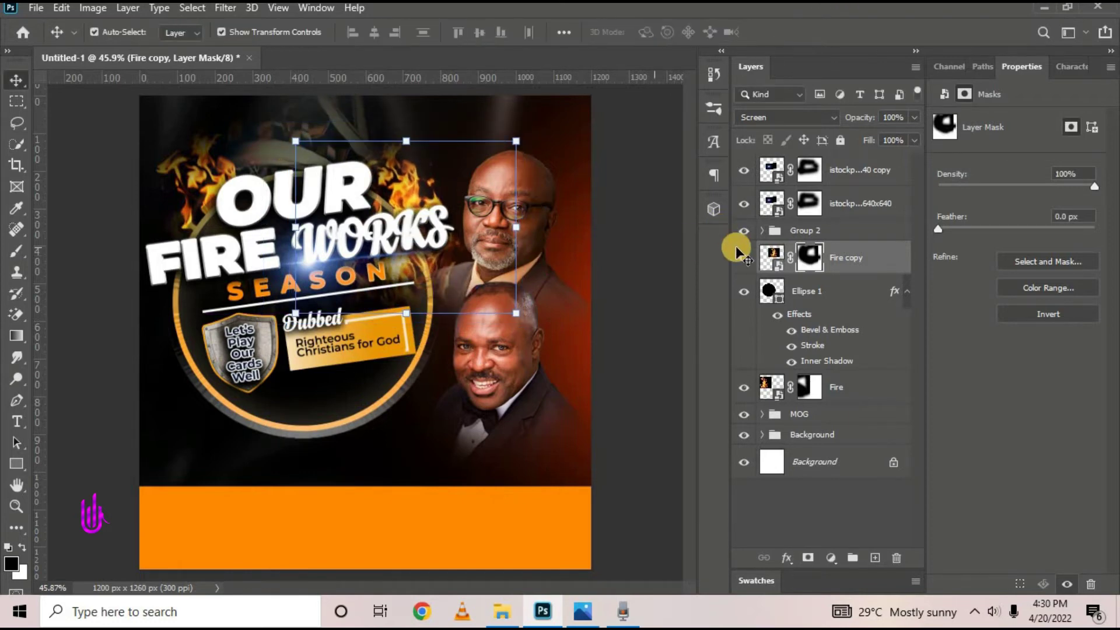
pyautogui.hotkey('ctrl', 'j')
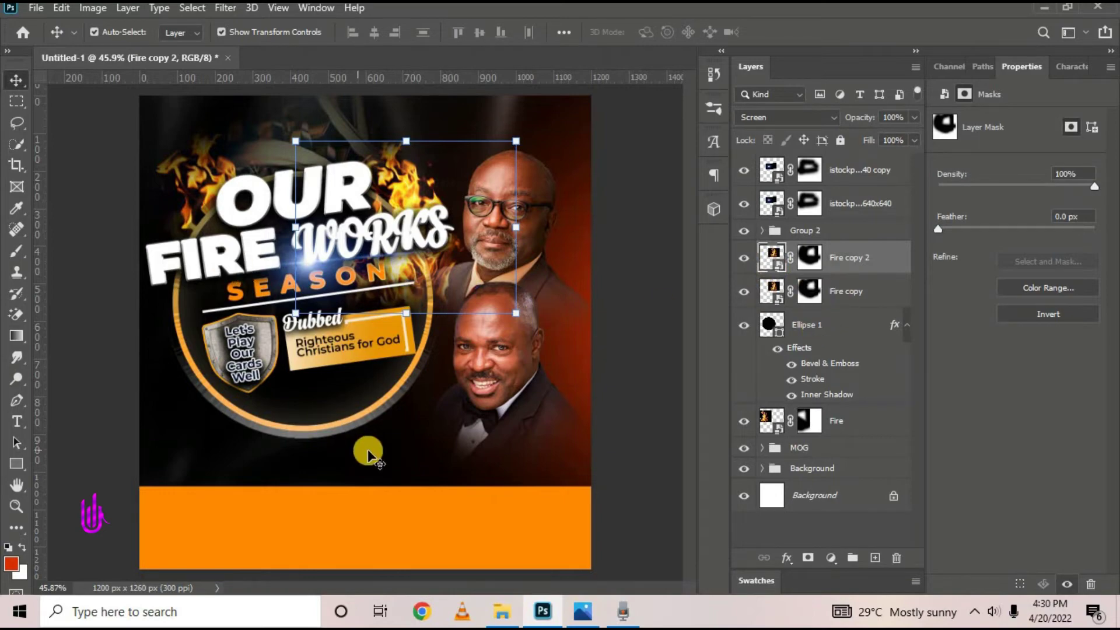
# Nudge the blue lens flare slightly down and select the Fire copy 2 layer
pyautogui.click(583, 611)
pyautogui.click(586, 613)
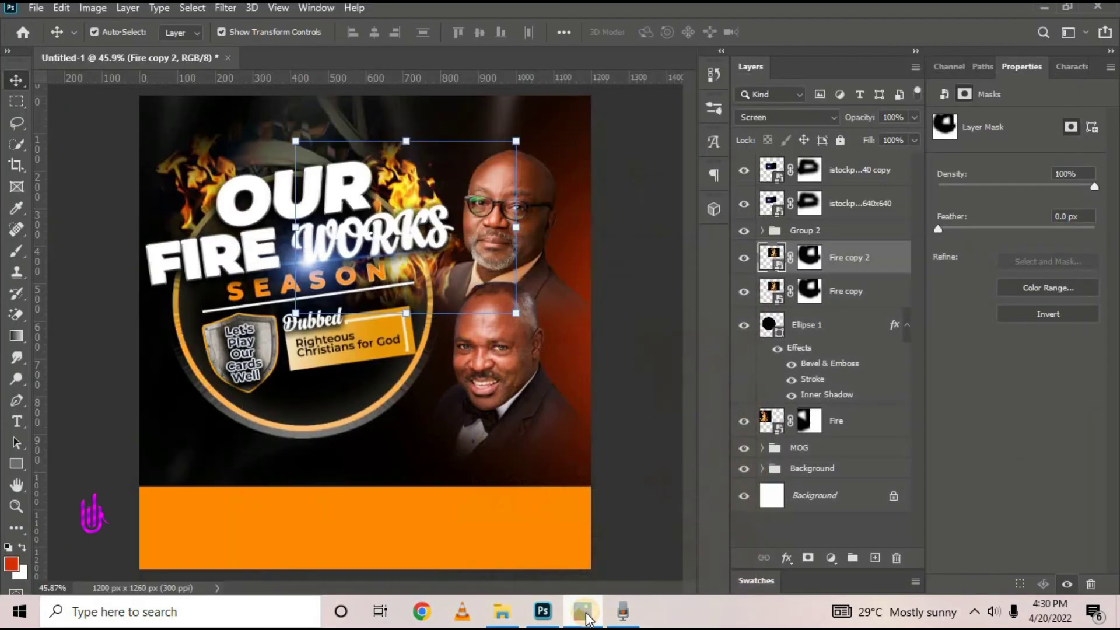
pyautogui.moveTo(414, 263); pyautogui.dragTo(415, 283)
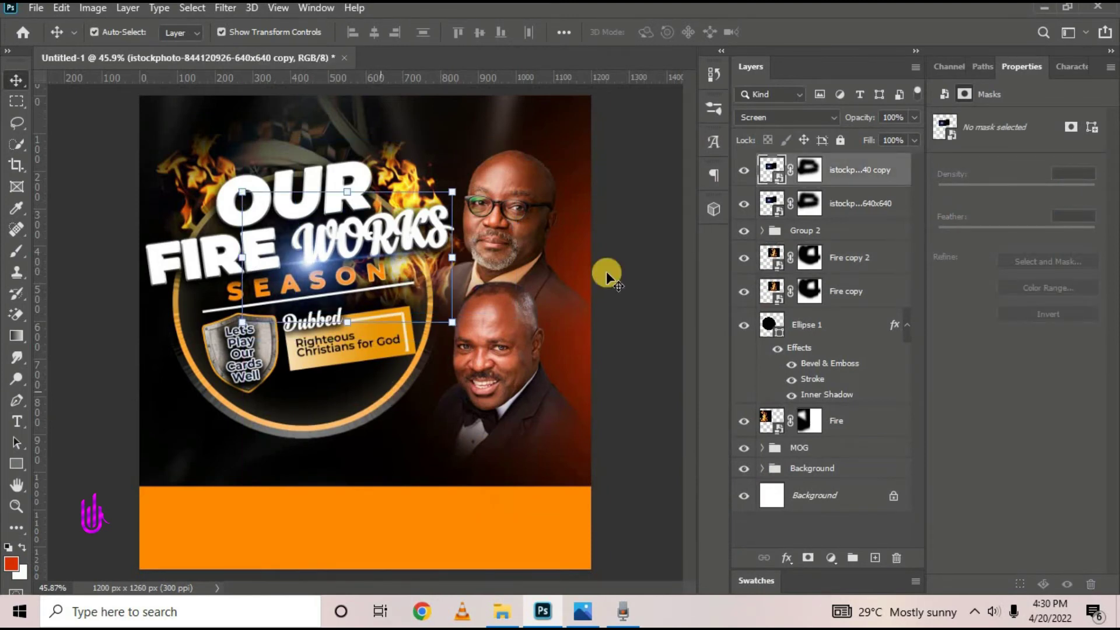
pyautogui.click(839, 265)
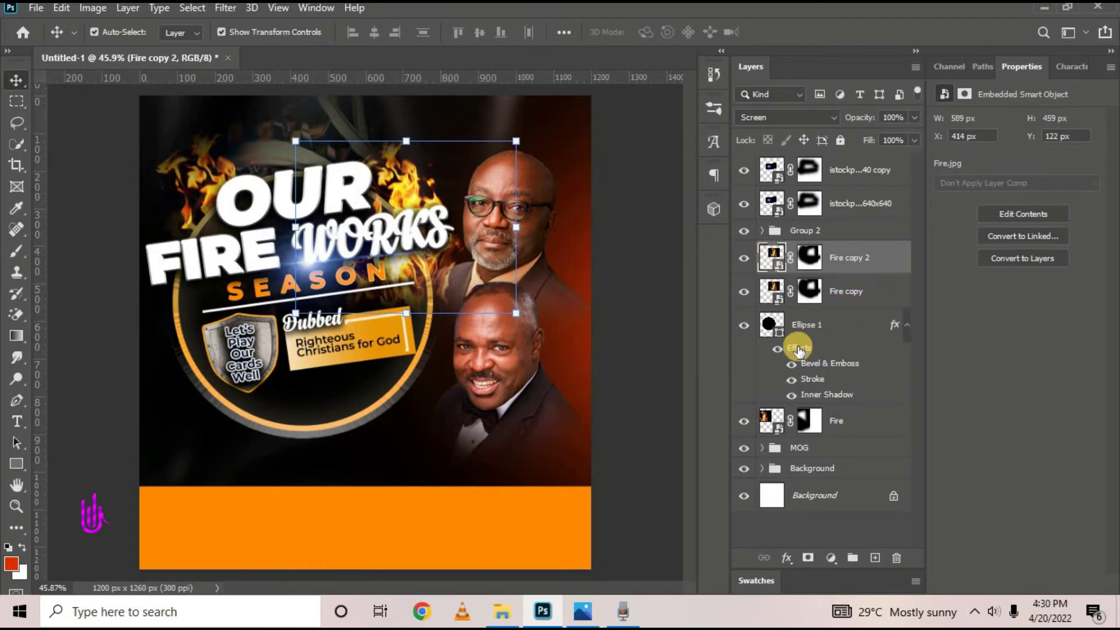
# Group every layer from the top flare copy down to Fire with Ctrl+G and name the group '3D shape'
pyautogui.click(808, 328)
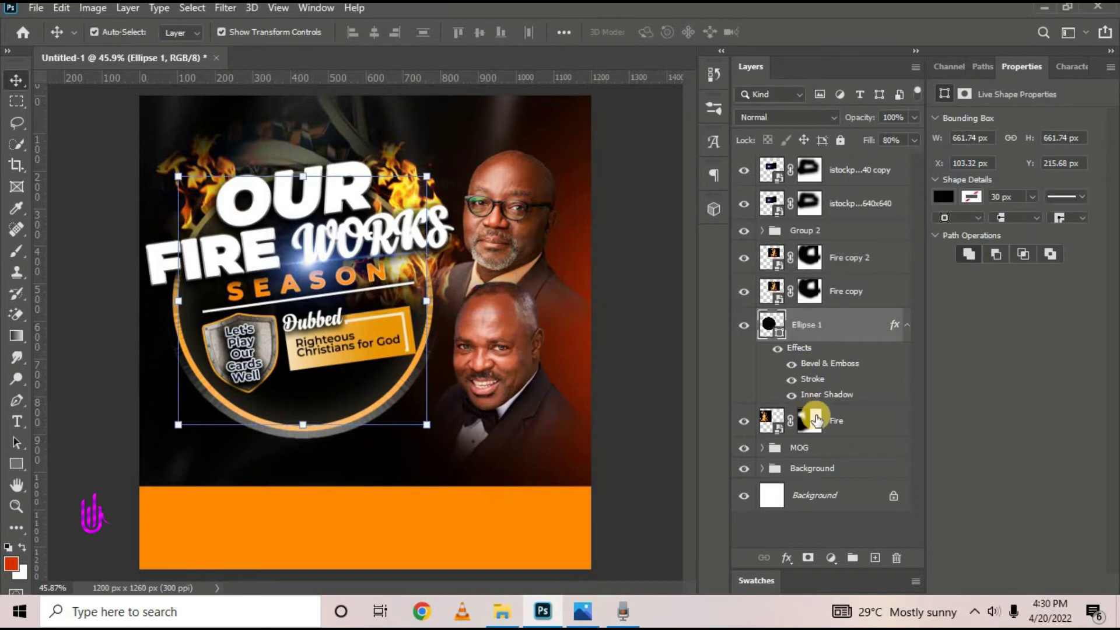
pyautogui.click(881, 420)
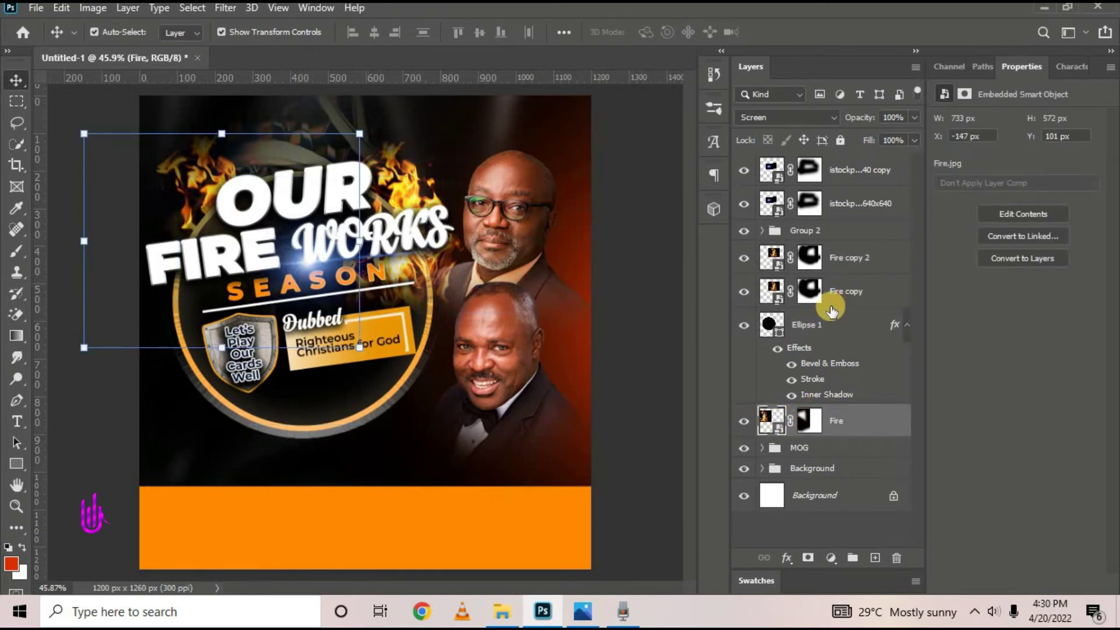
pyautogui.click(740, 426)
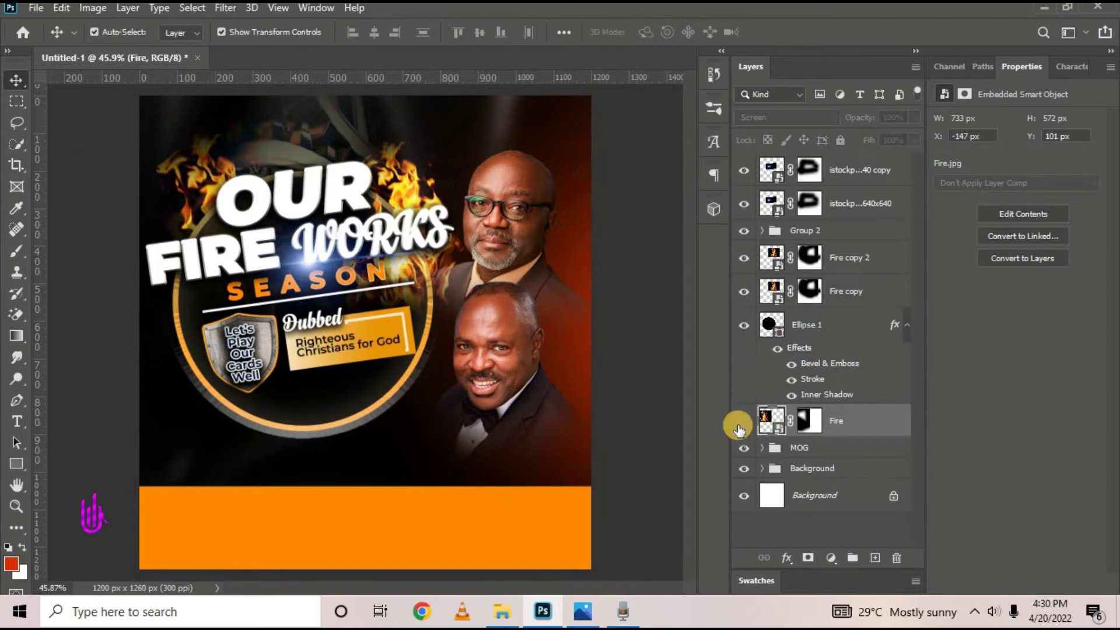
pyautogui.click(740, 428)
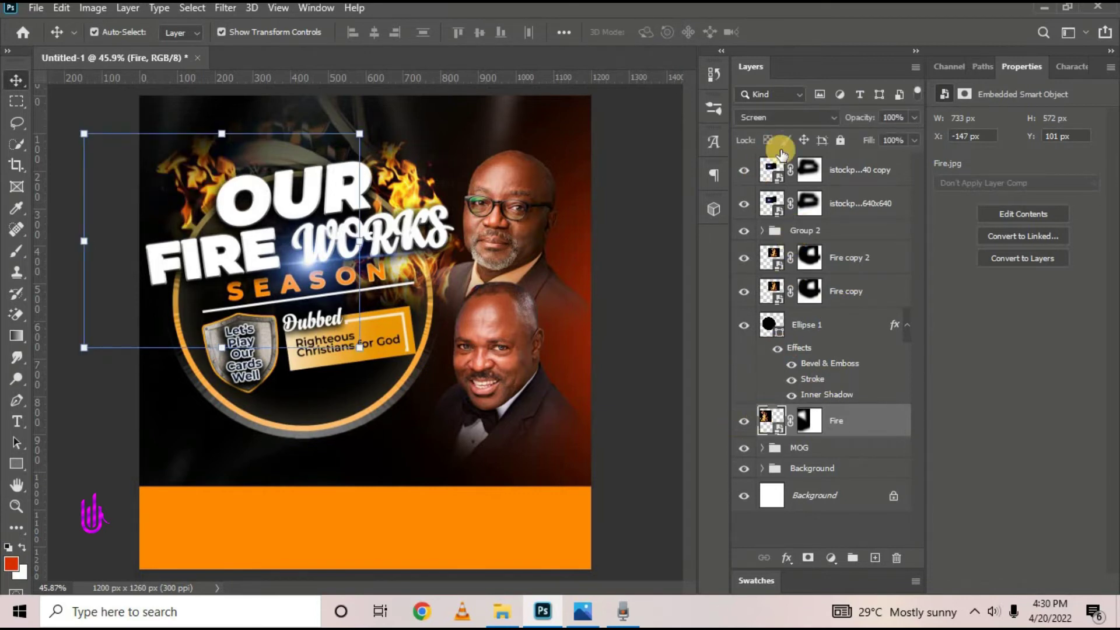
pyautogui.keyDown('shift'); pyautogui.click(856, 171); pyautogui.keyUp('shift')
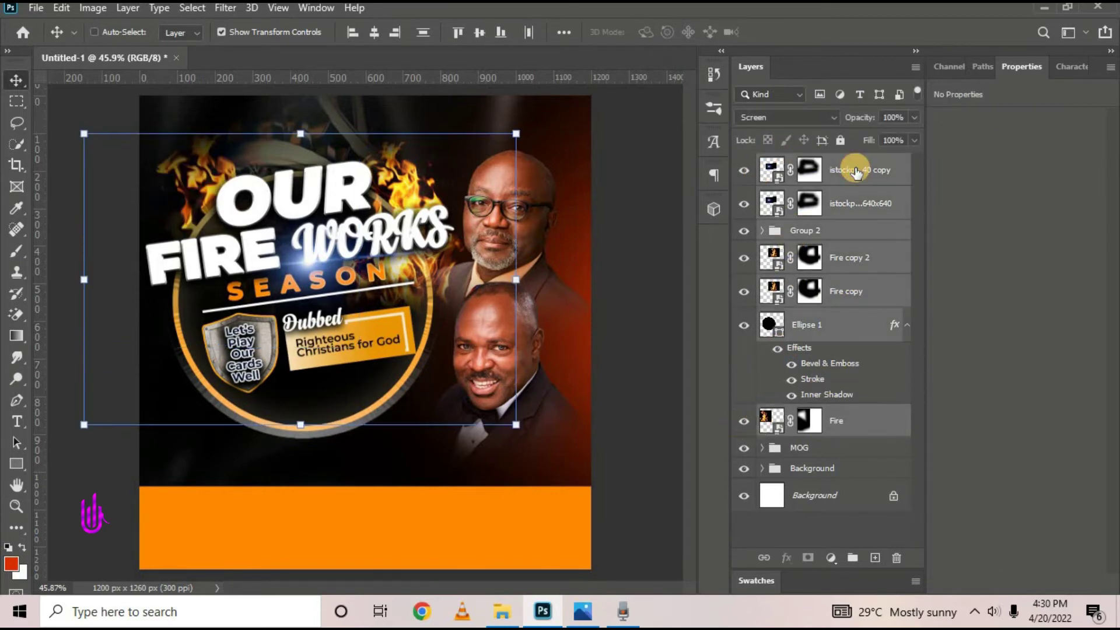
pyautogui.hotkey('ctrl', 'g')
pyautogui.doubleClick(805, 164)
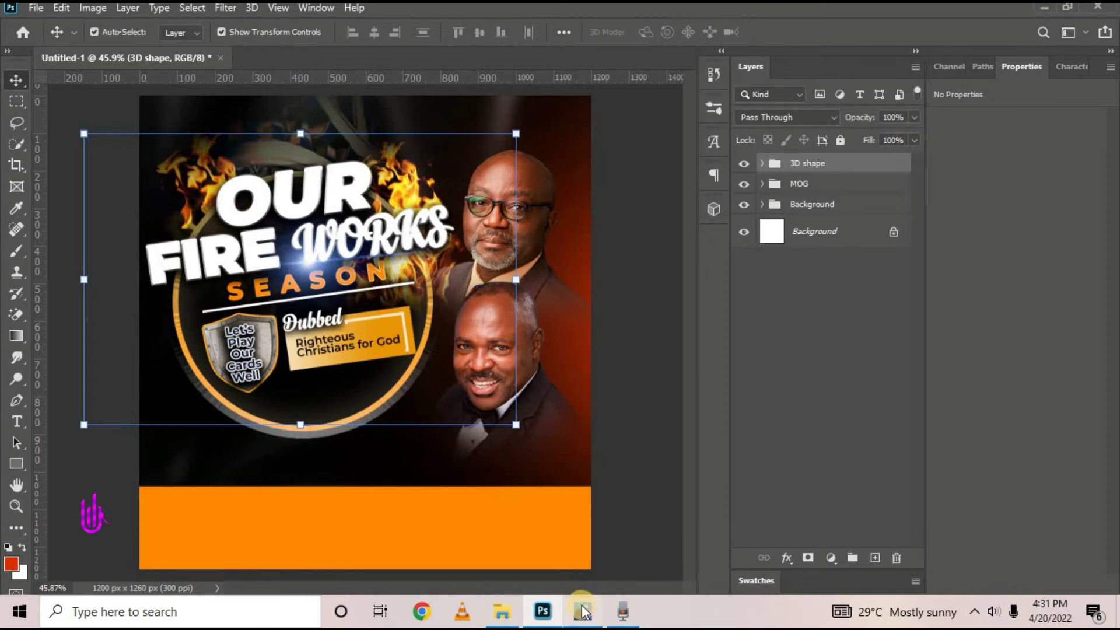
pyautogui.click(582, 612)
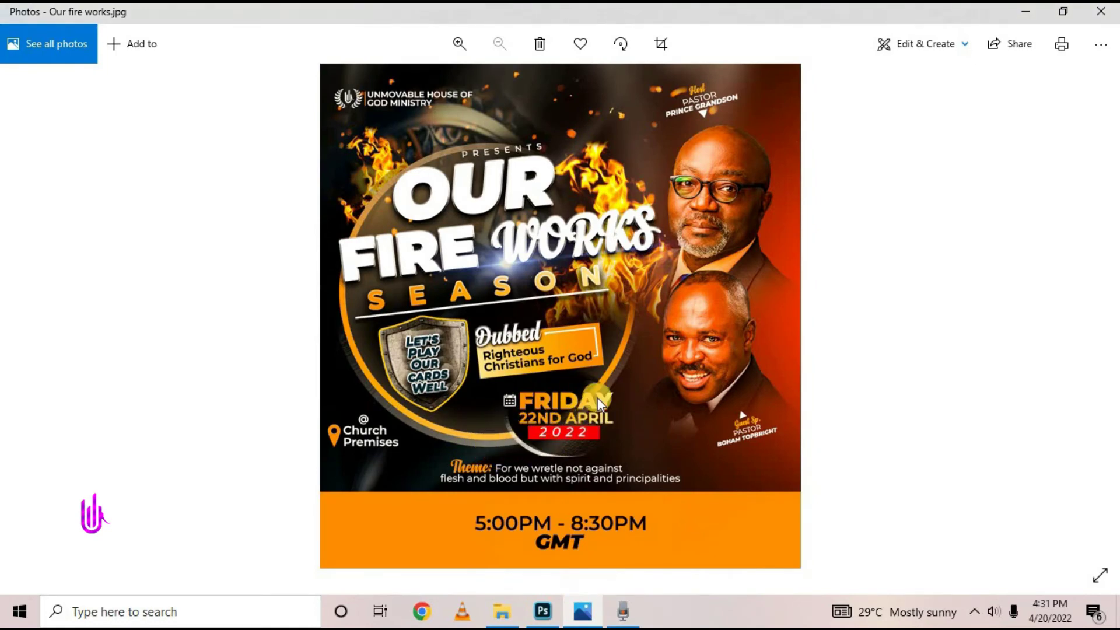
# Minimize the Photos reference poster to bring the Photoshop flyer back into view
pyautogui.click(1028, 10)
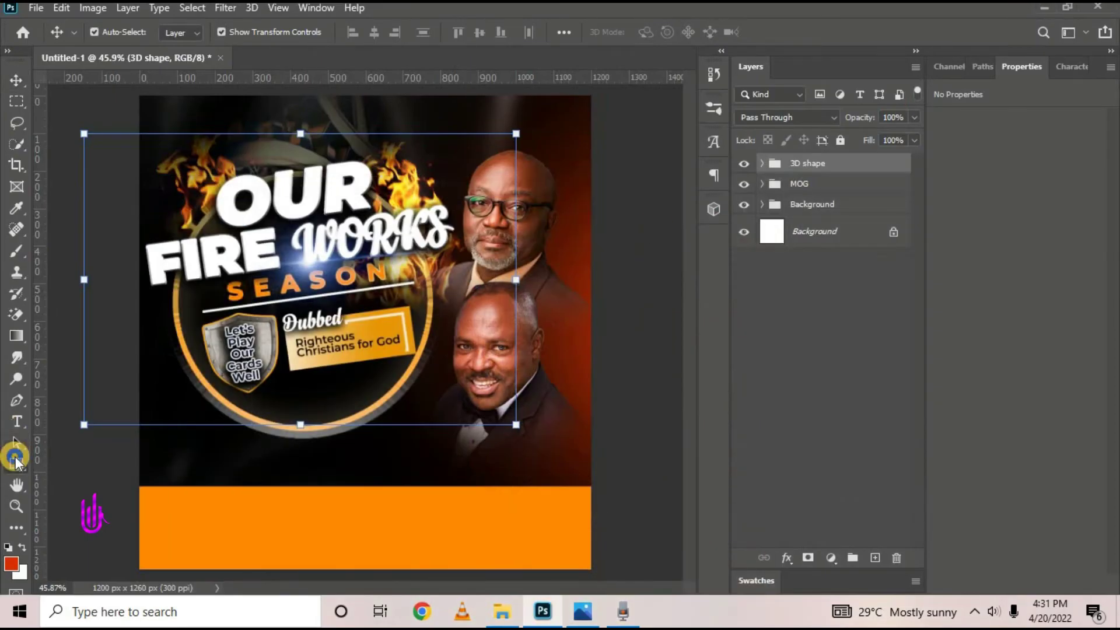
# Draw a 233 px circle, Ellipse 2, with the Ellipse Tool just below the emblem
pyautogui.click(17, 461)
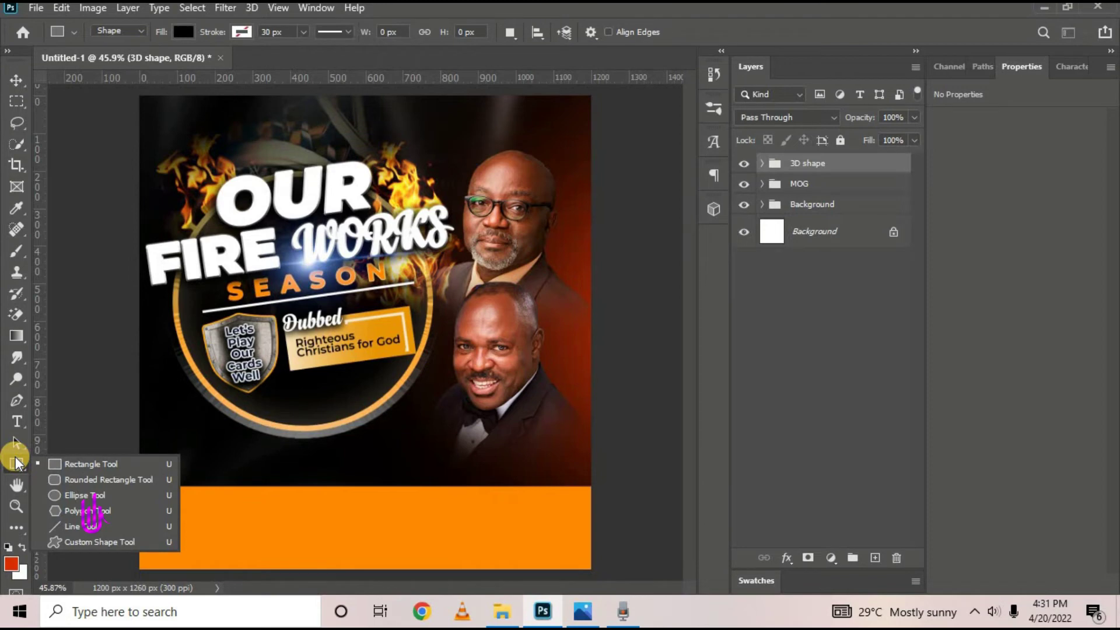
pyautogui.click(53, 495)
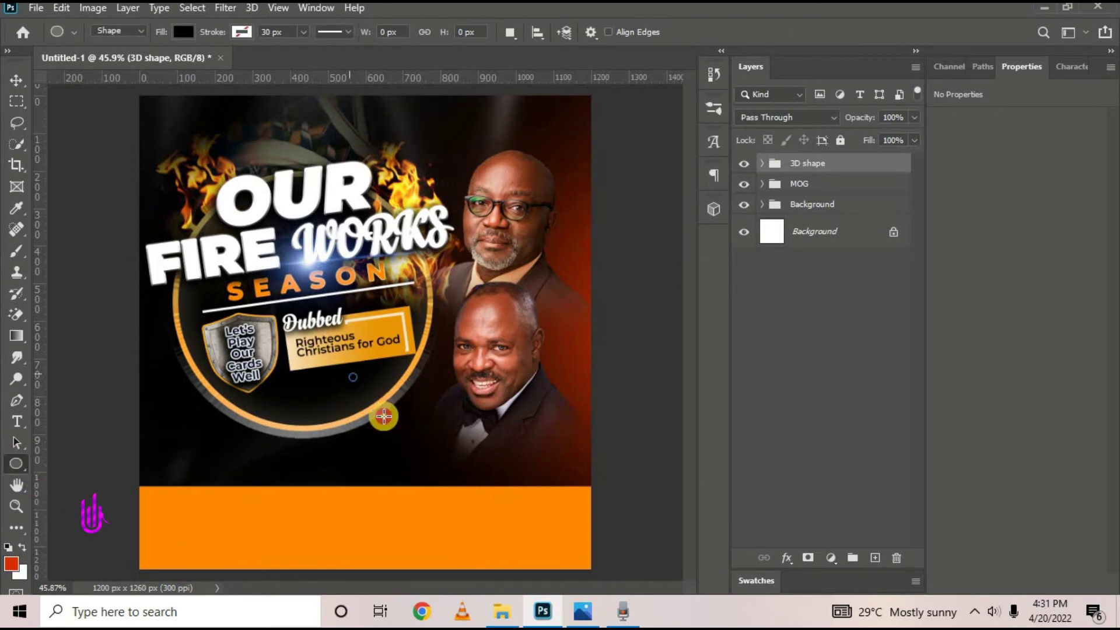
pyautogui.moveTo(384, 416)
pyautogui.mouseDown()
pyautogui.moveTo(437, 475)
pyautogui.moveTo(400, 462)
pyautogui.moveTo(378, 421)
pyautogui.mouseUp()
pyautogui.click(17, 80)
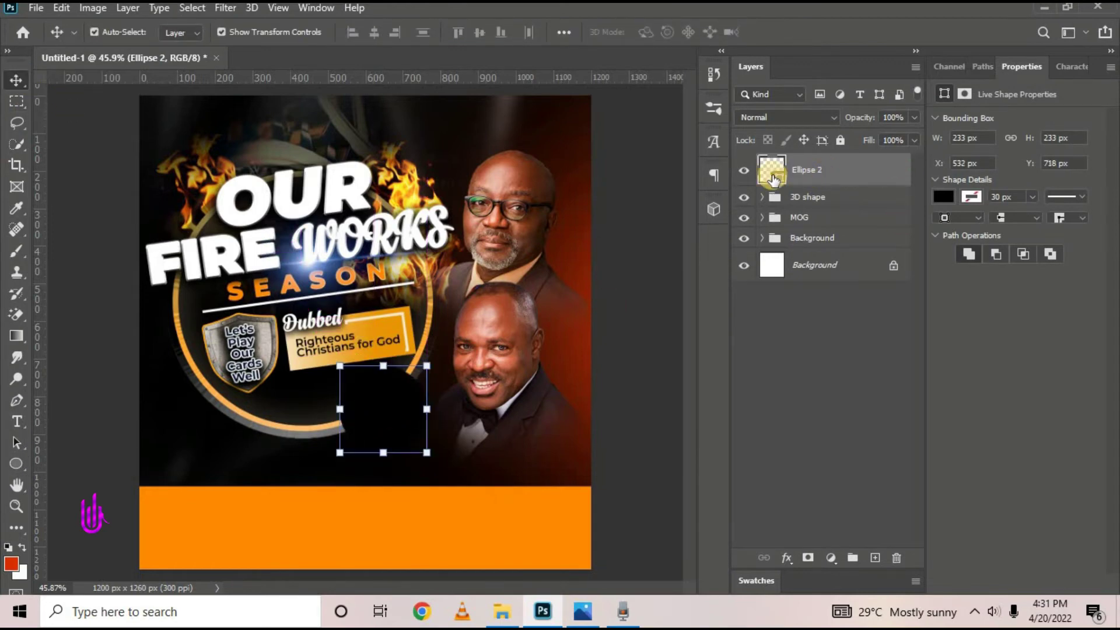
# Set the Ellipse 2 fill colour to white and commit a free transform of the circle
pyautogui.doubleClick(778, 178)
pyautogui.moveTo(782, 245); pyautogui.dragTo(670, 172)
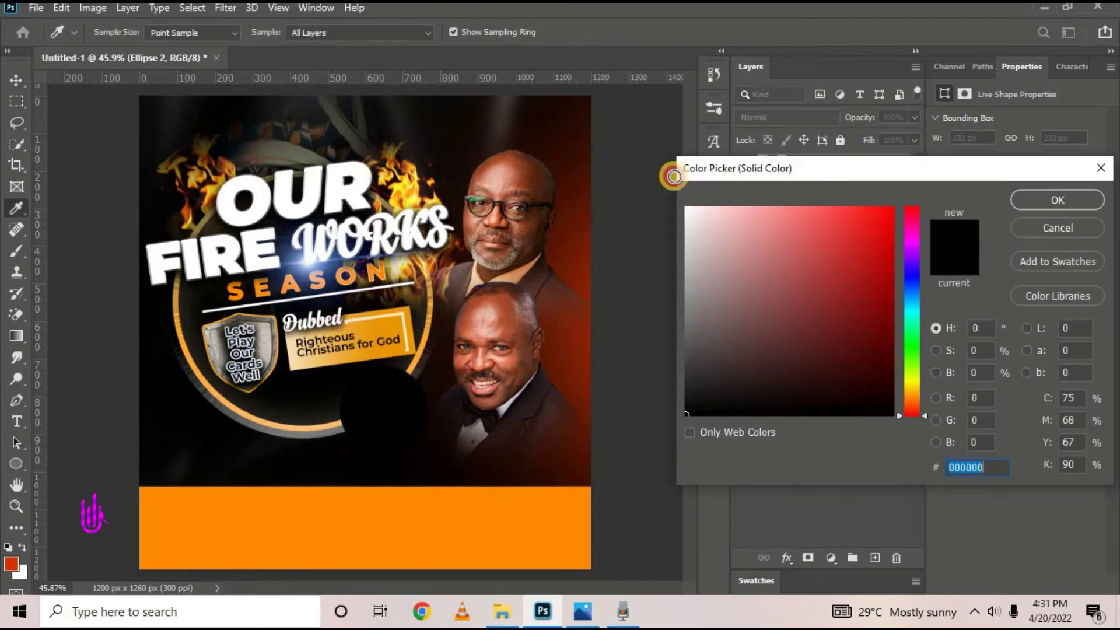
pyautogui.click(1058, 199)
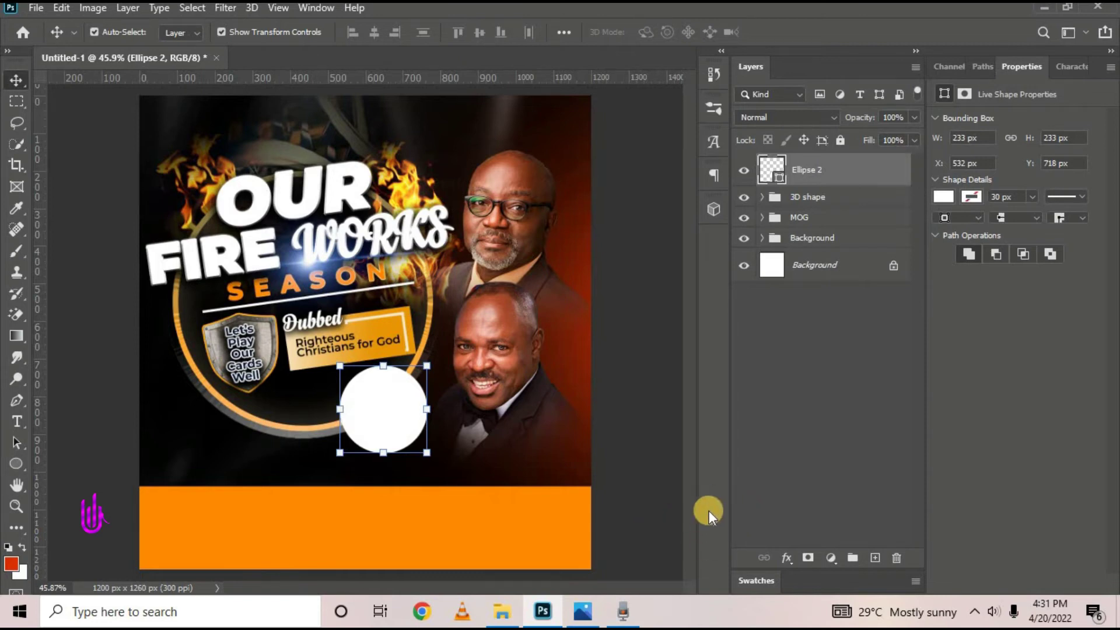
pyautogui.hotkey('ctrl', 't')
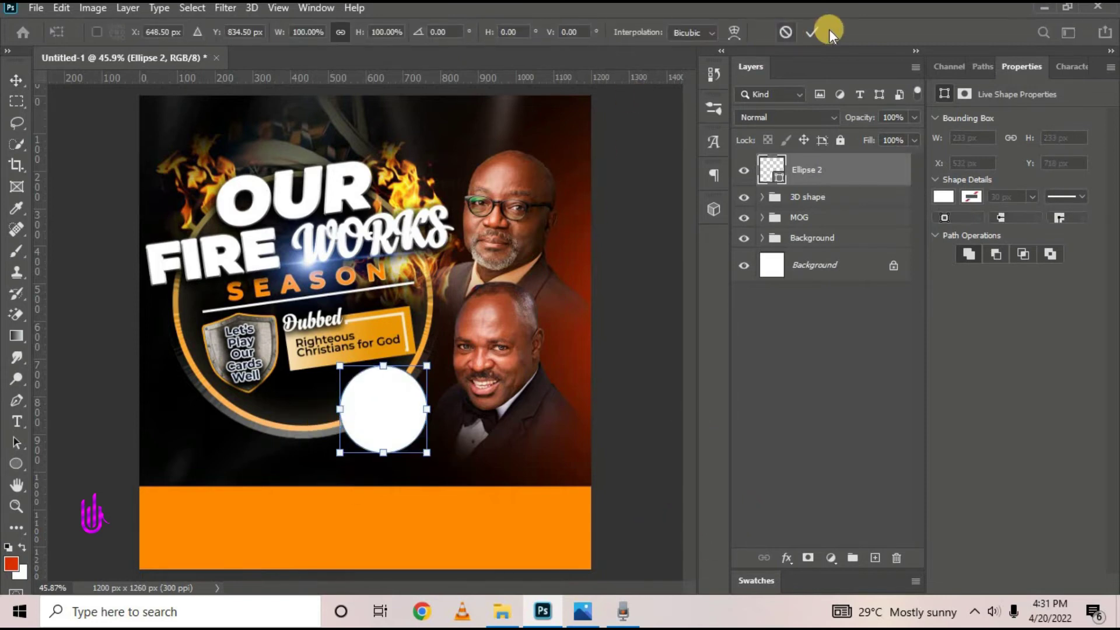
pyautogui.click(817, 31)
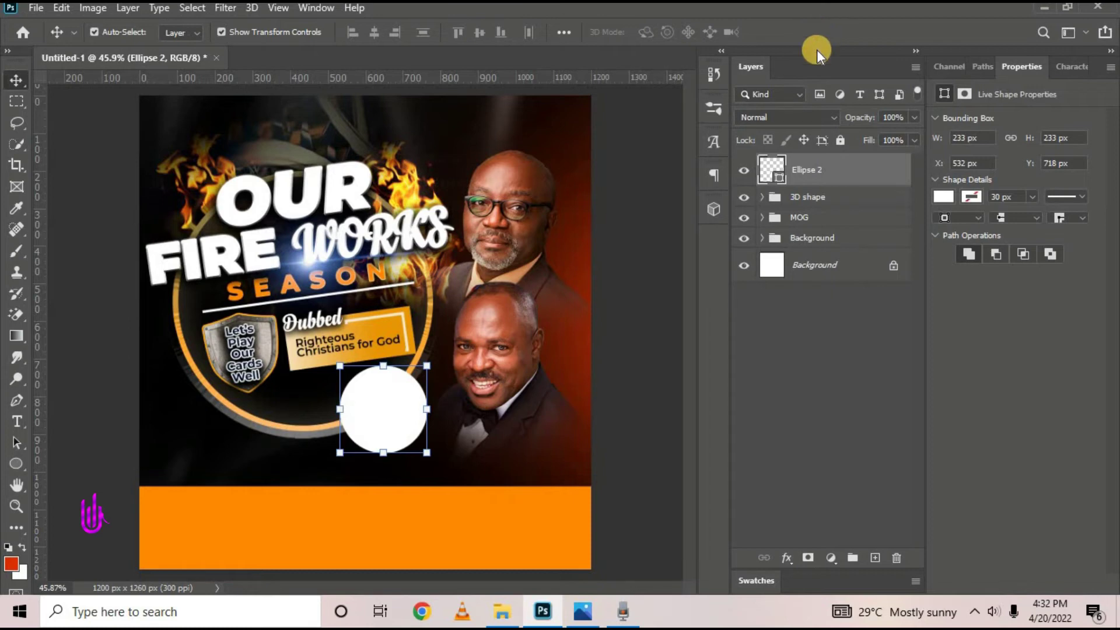
# Add a layer mask to Ellipse 2 and paint on it with the Brush
pyautogui.click(805, 558)
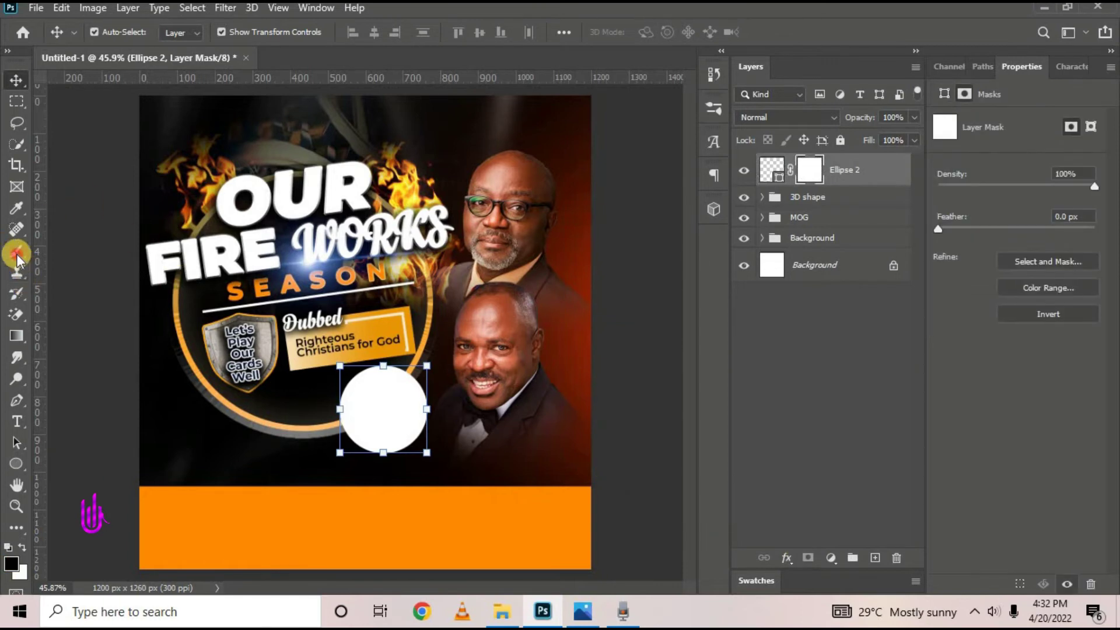
pyautogui.moveTo(17, 251); pyautogui.dragTo(173, 282)
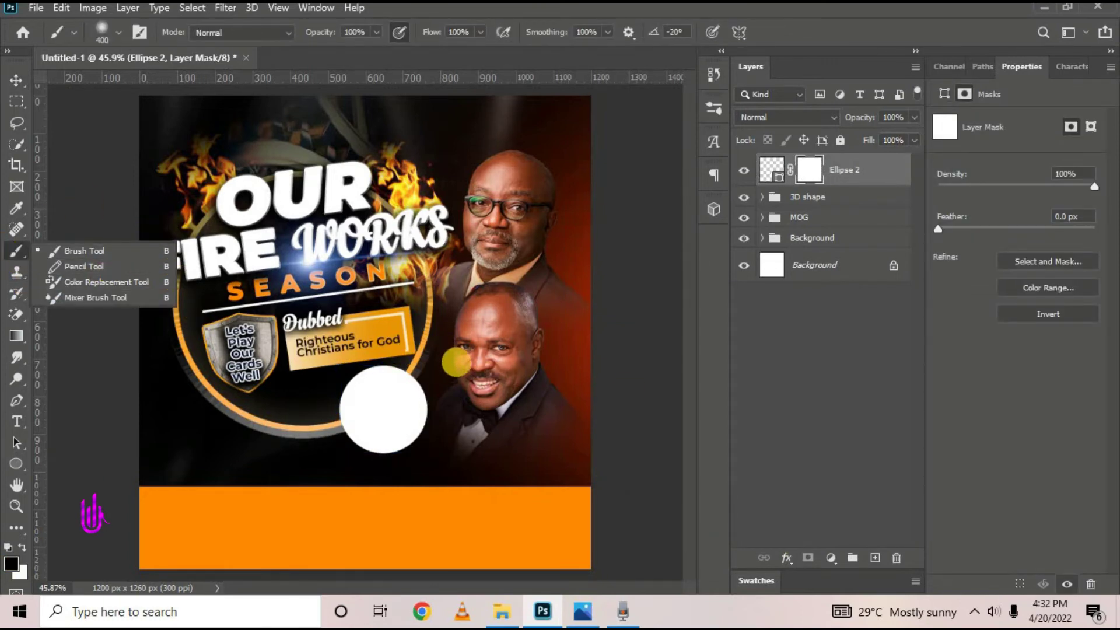
pyautogui.click(465, 388)
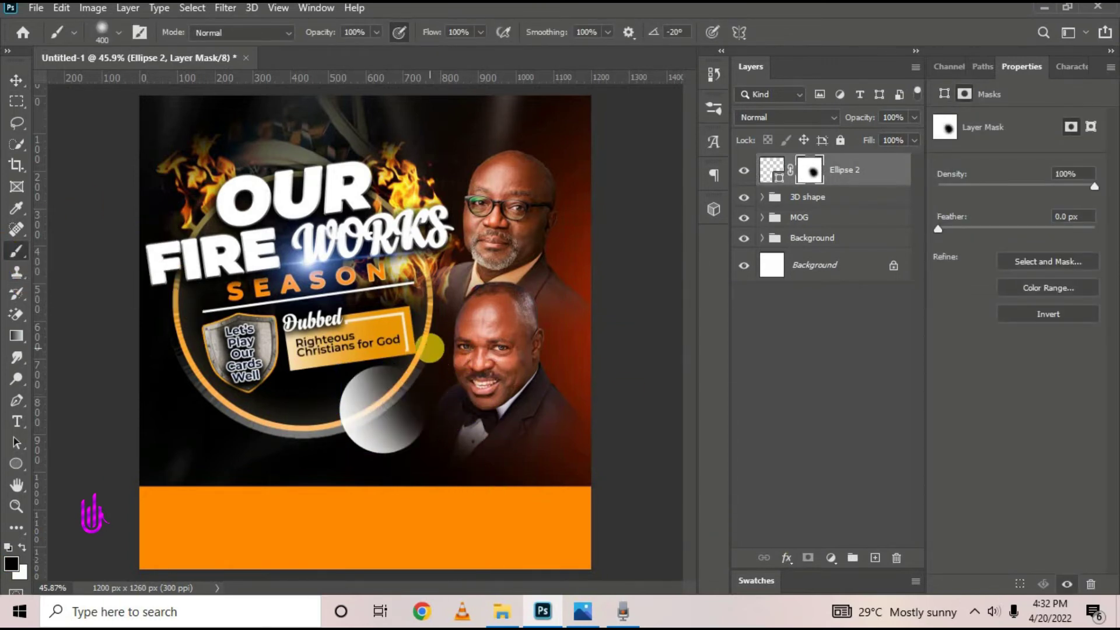
# Reselect the Ellipse 2 shape layer and change its fill colour to black
pyautogui.click(16, 80)
pyautogui.click(384, 408)
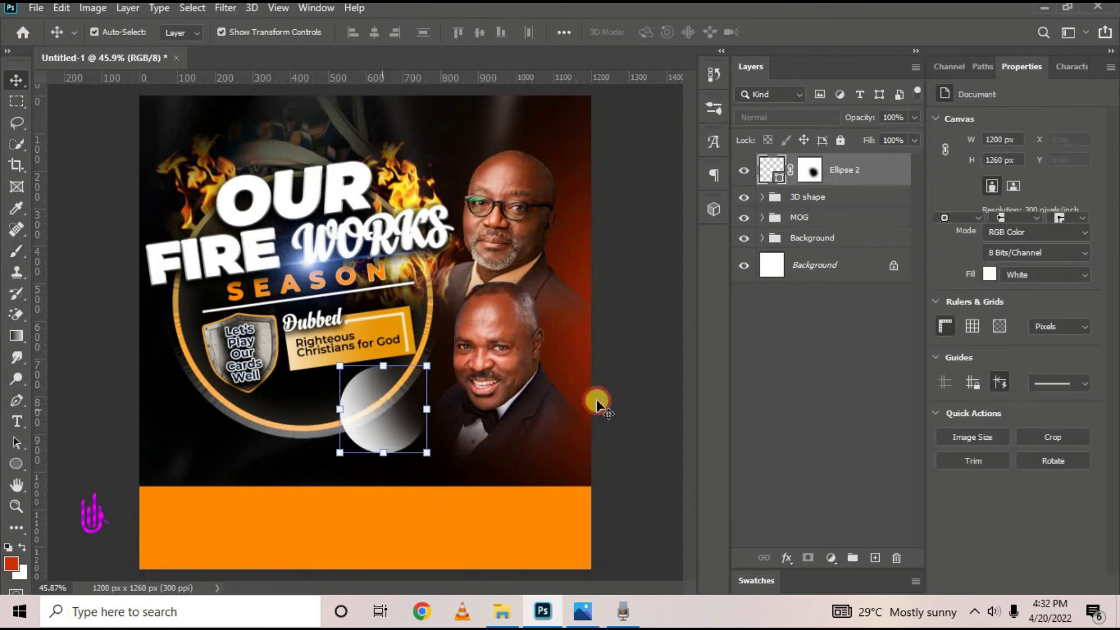
pyautogui.click(782, 310)
pyautogui.click(781, 176)
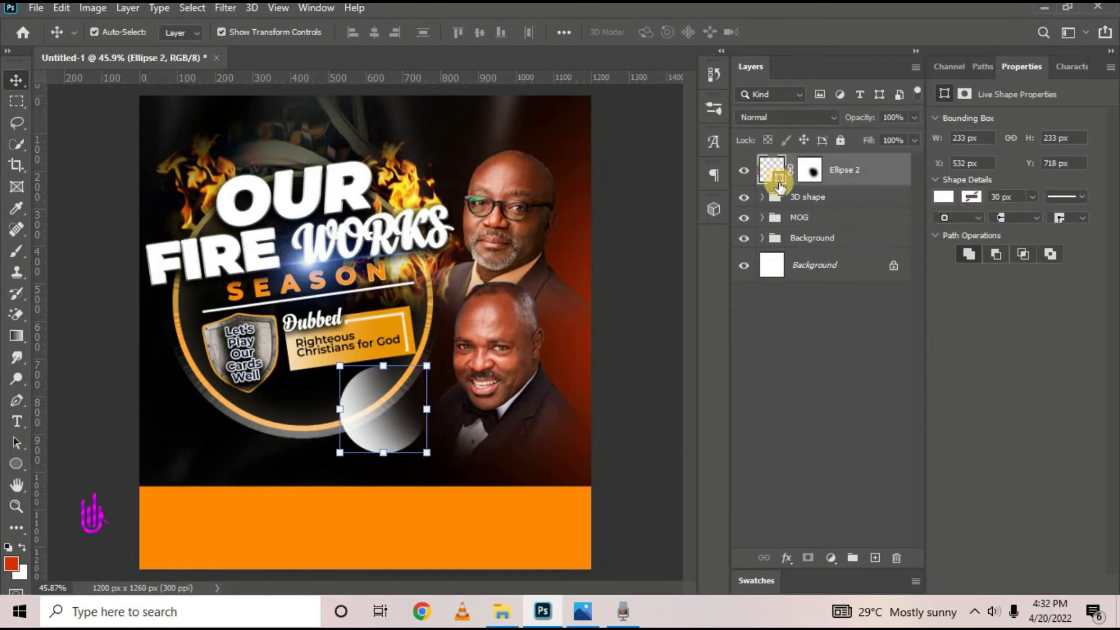
pyautogui.doubleClick(776, 174)
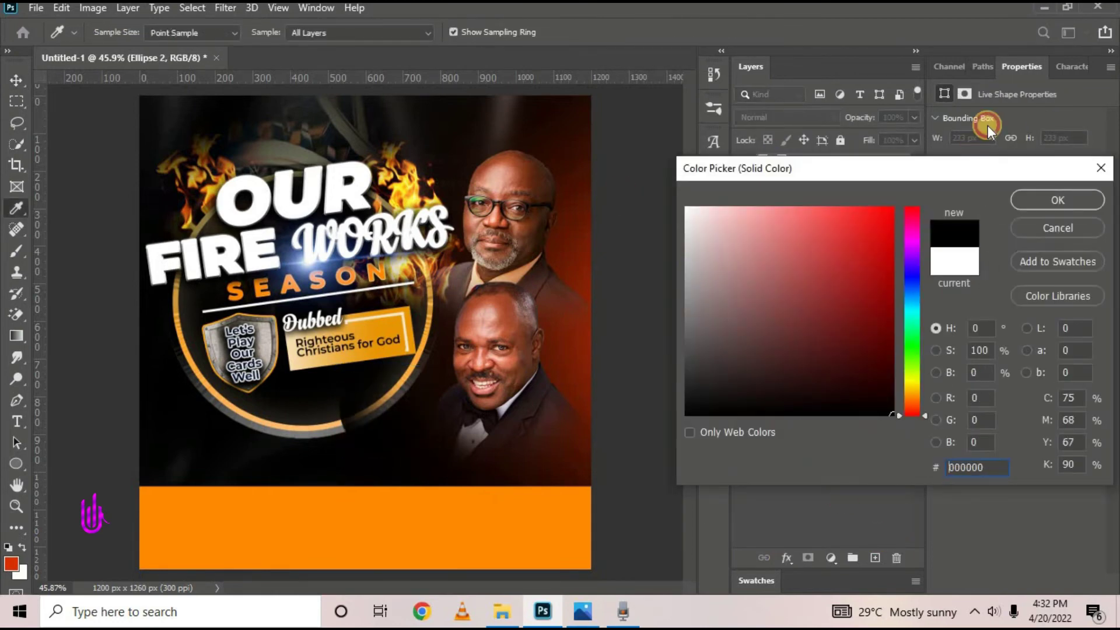
pyautogui.click(1034, 199)
pyautogui.click(787, 557)
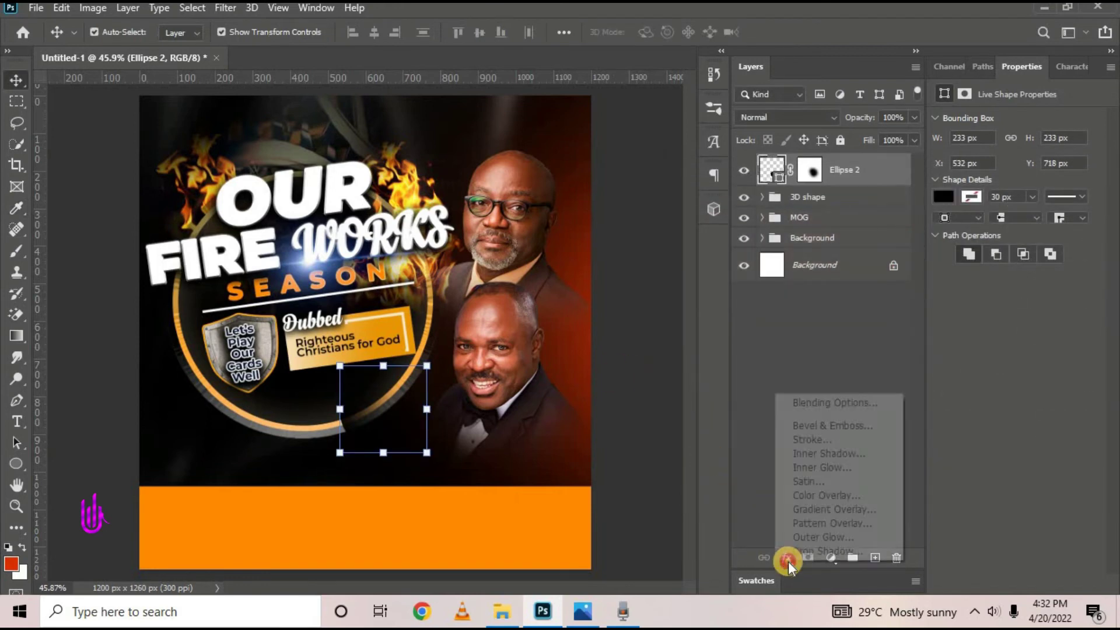
# Add a Bevel & Emboss effect to Ellipse 2 using the Chisel Soft technique
pyautogui.click(801, 402)
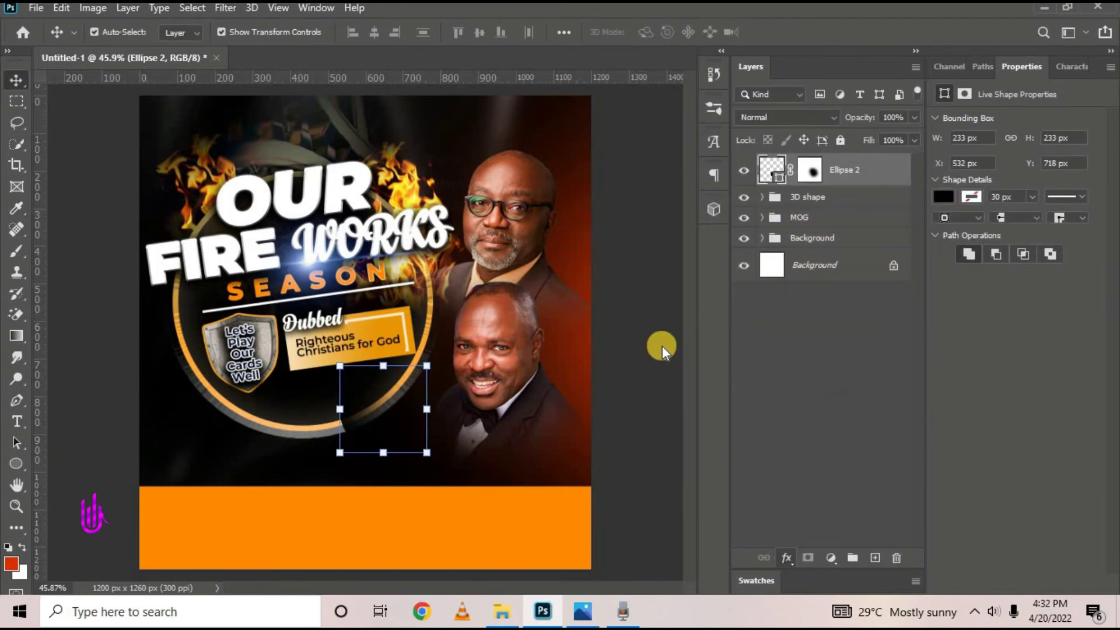
pyautogui.click(535, 177)
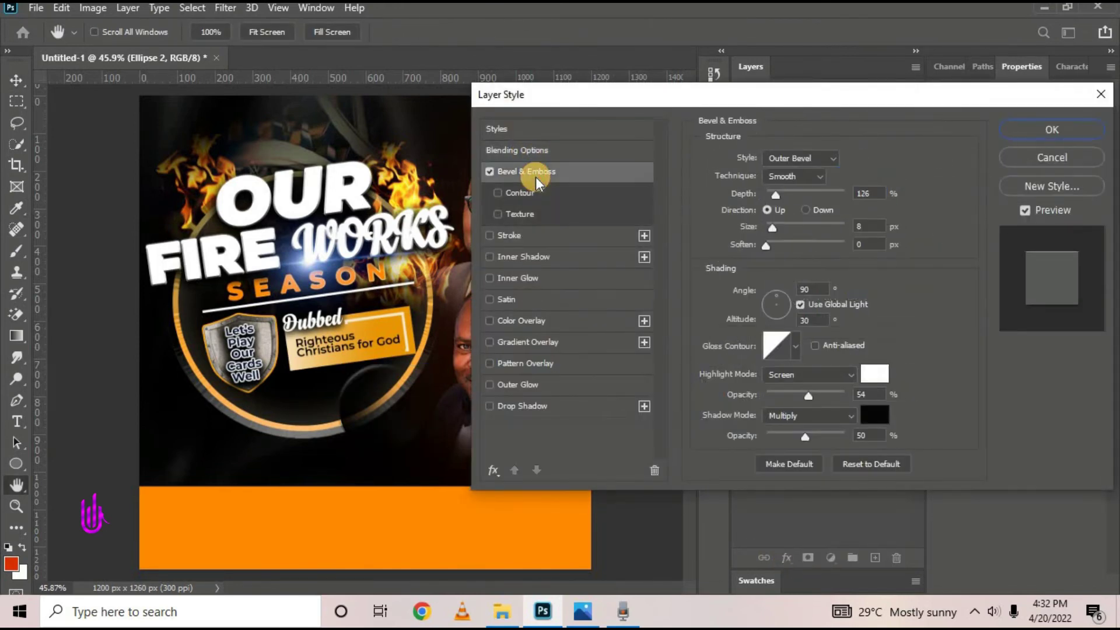
pyautogui.moveTo(607, 95); pyautogui.dragTo(610, 58)
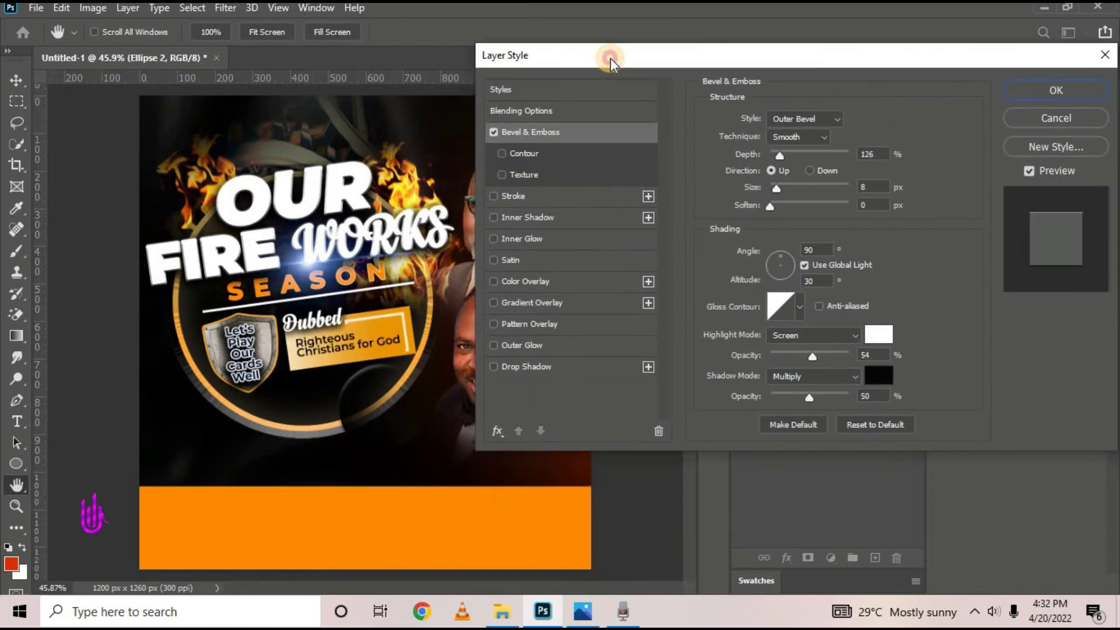
pyautogui.click(801, 140)
pyautogui.click(796, 171)
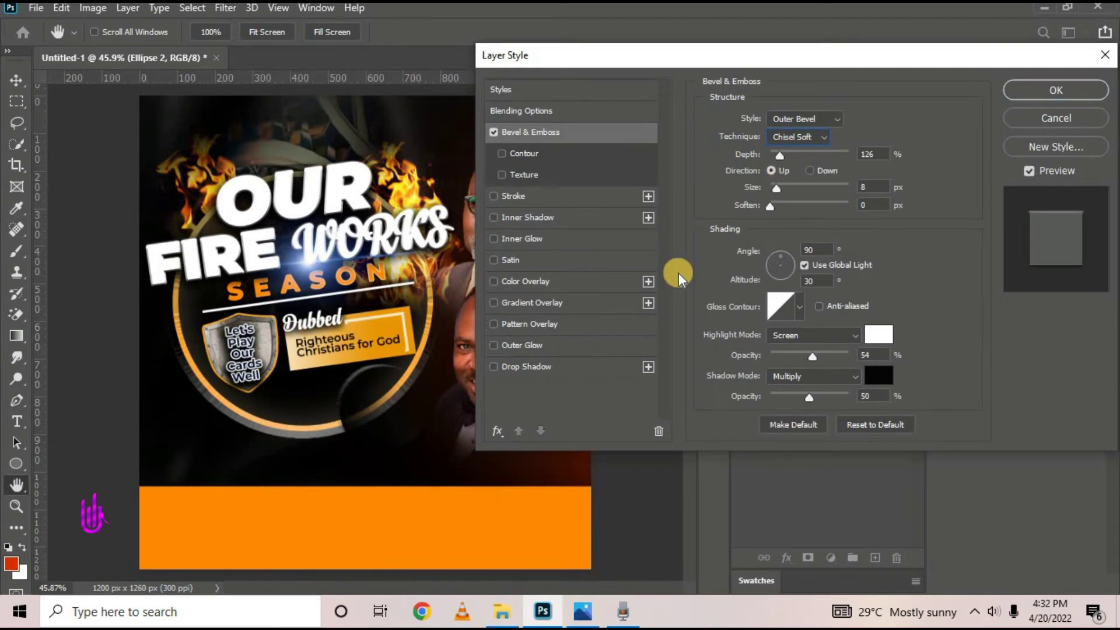
# Set bevel depth 200%, size 9 px, highlight and shadow opacity 45%, then slightly widen the ellipse
pyautogui.doubleClick(876, 154)
pyautogui.doubleClick(877, 187)
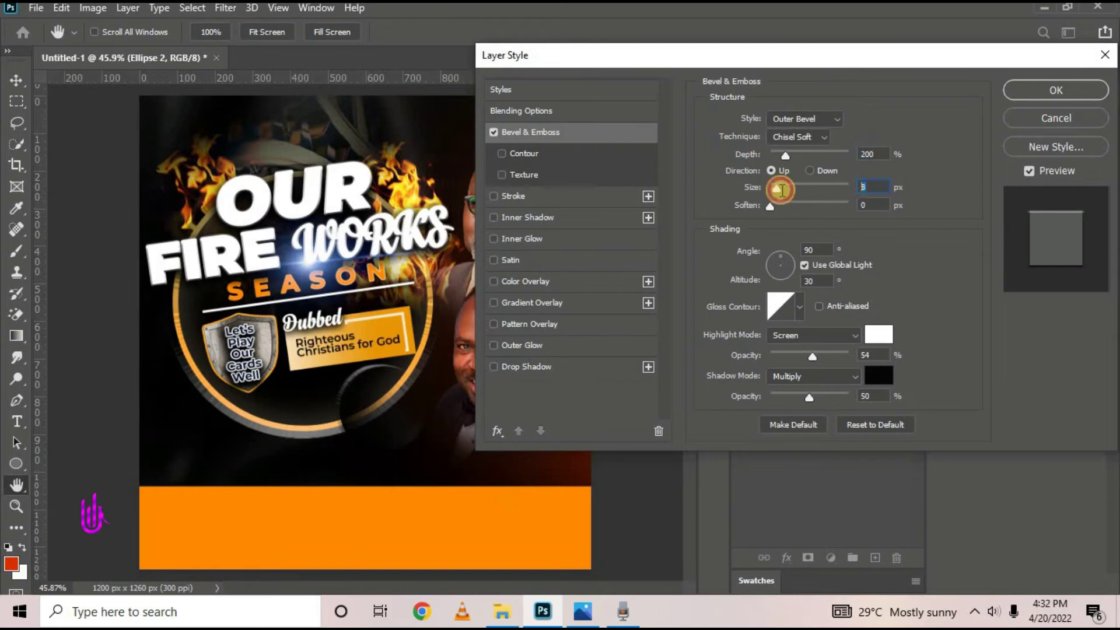
pyautogui.doubleClick(870, 355)
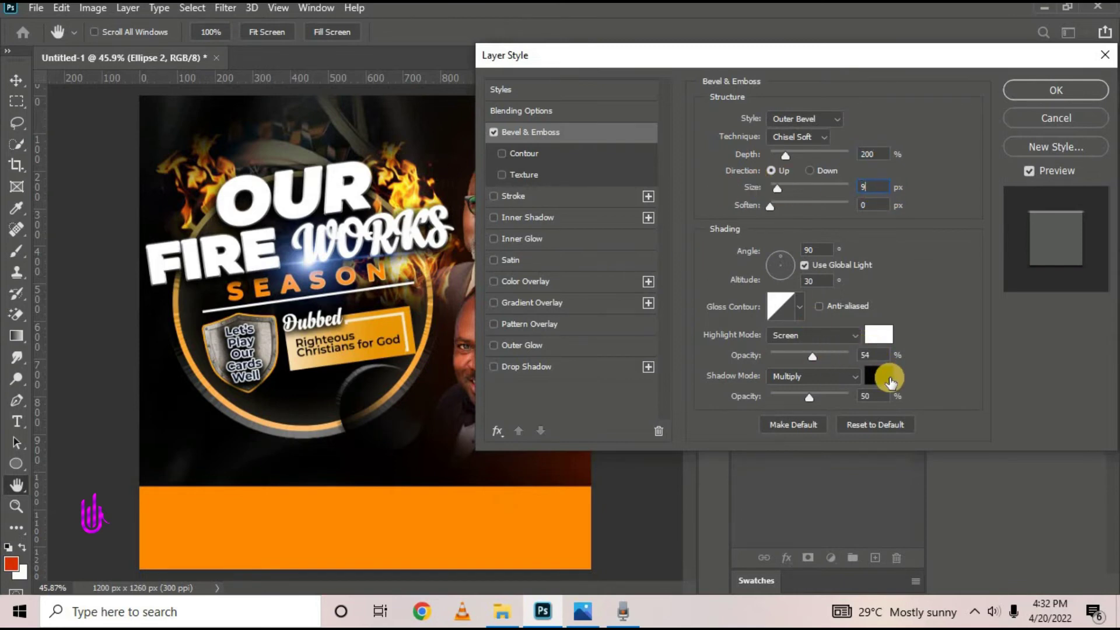
pyautogui.write('45')
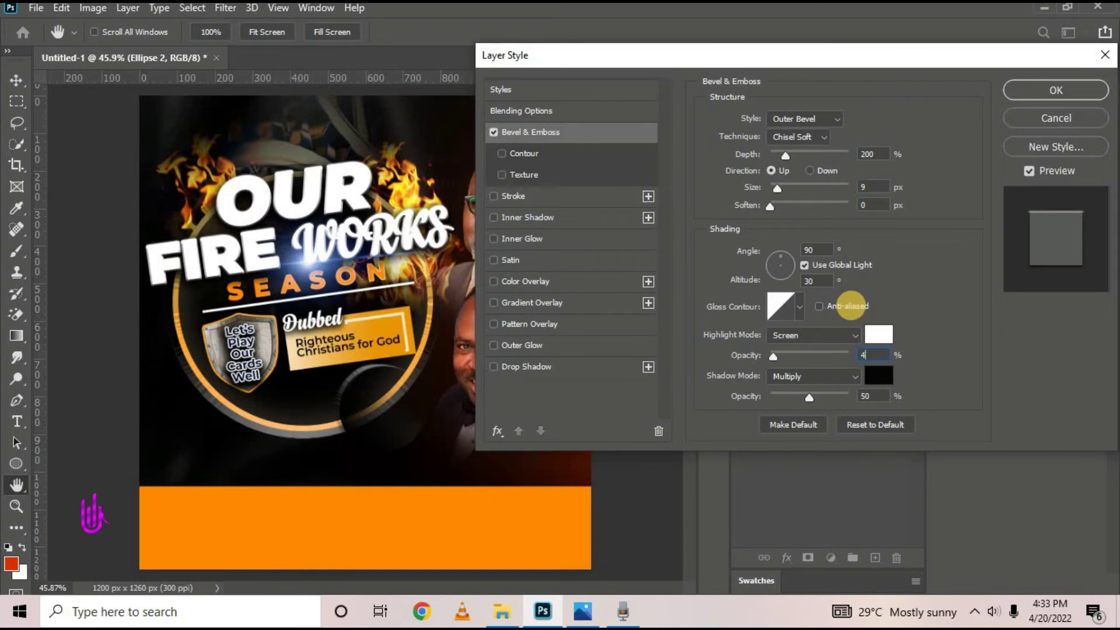
pyautogui.doubleClick(873, 396)
pyautogui.write('45')
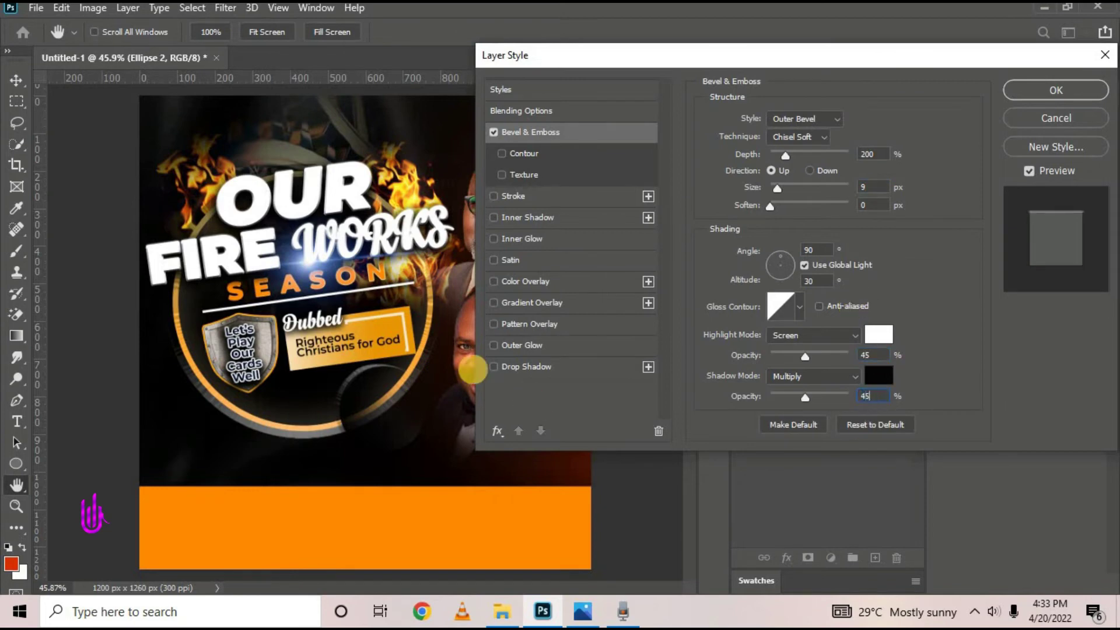
pyautogui.click(1049, 86)
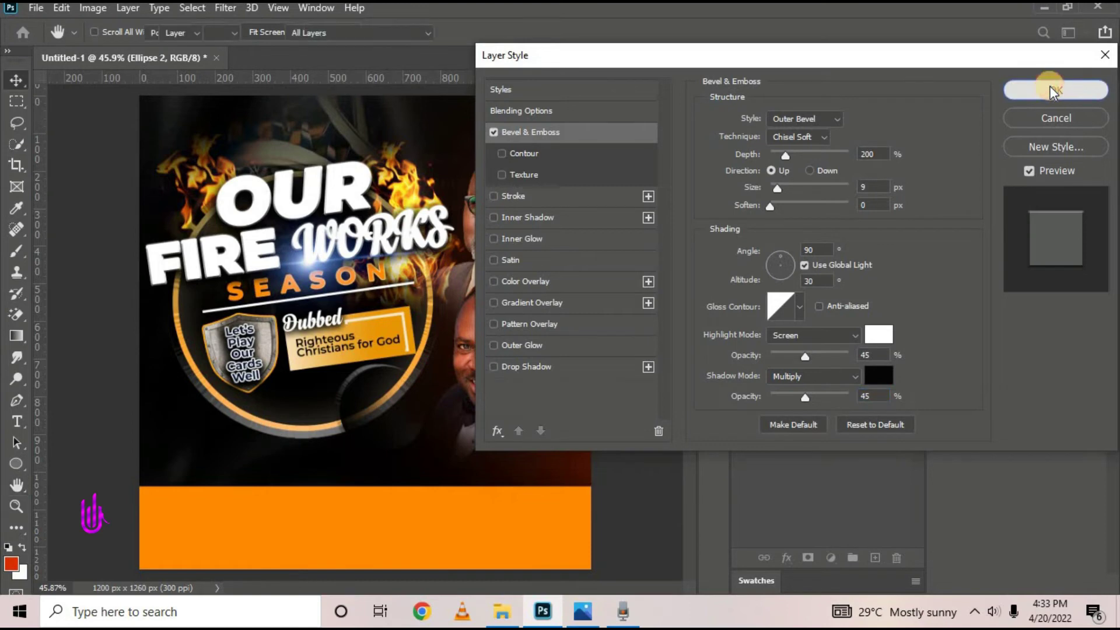
pyautogui.moveTo(426, 409); pyautogui.dragTo(437, 410)
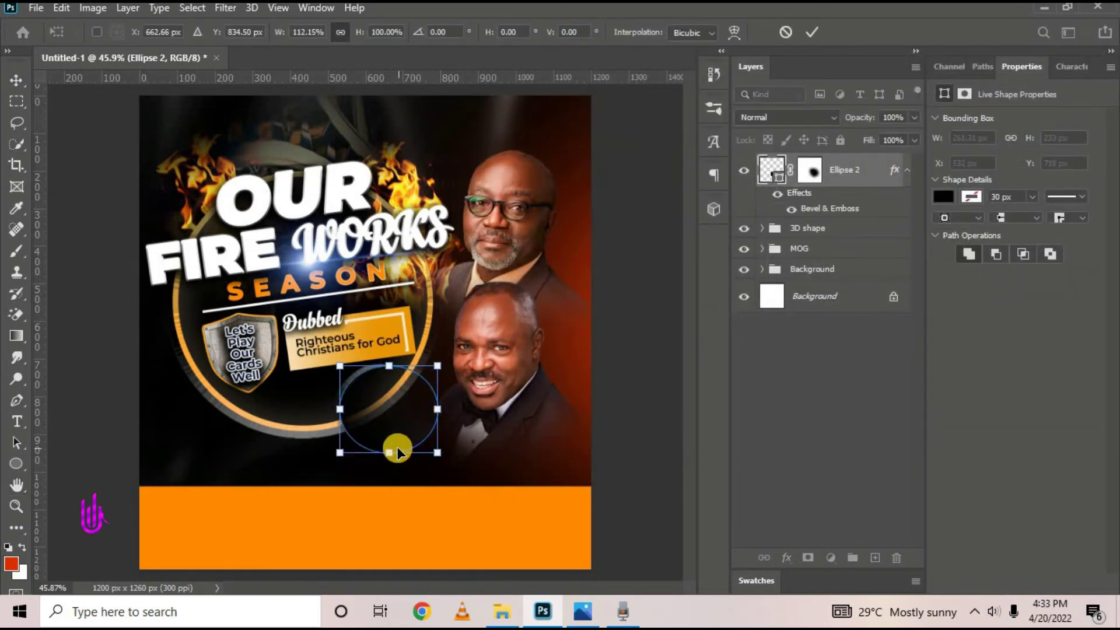
# Widen Ellipse 2 to about 112% and tilt it −11.6° into a flattened oval
pyautogui.moveTo(398, 454); pyautogui.dragTo(474, 404)
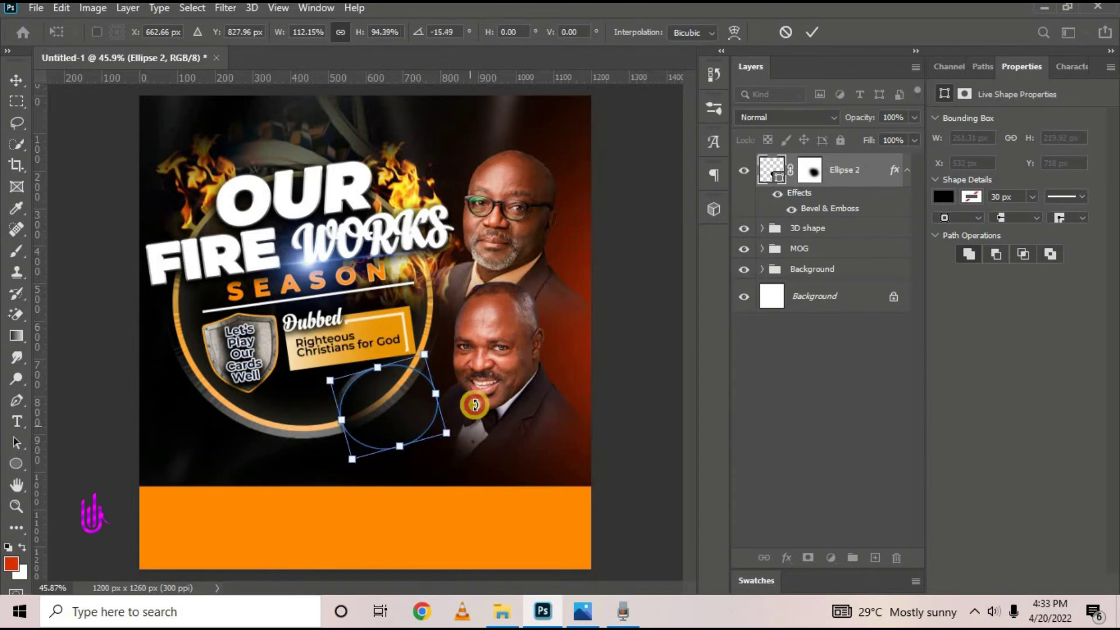
pyautogui.click(810, 32)
pyautogui.click(810, 170)
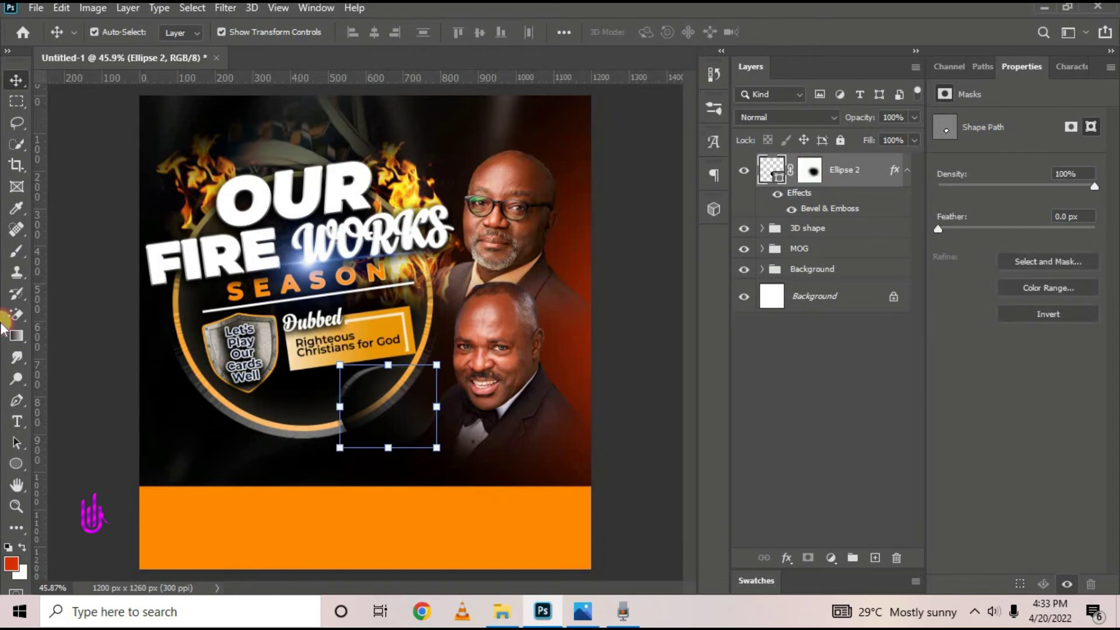
# Paint white on the ellipse's layer mask to reveal more of the ring at lower right
pyautogui.click(18, 253)
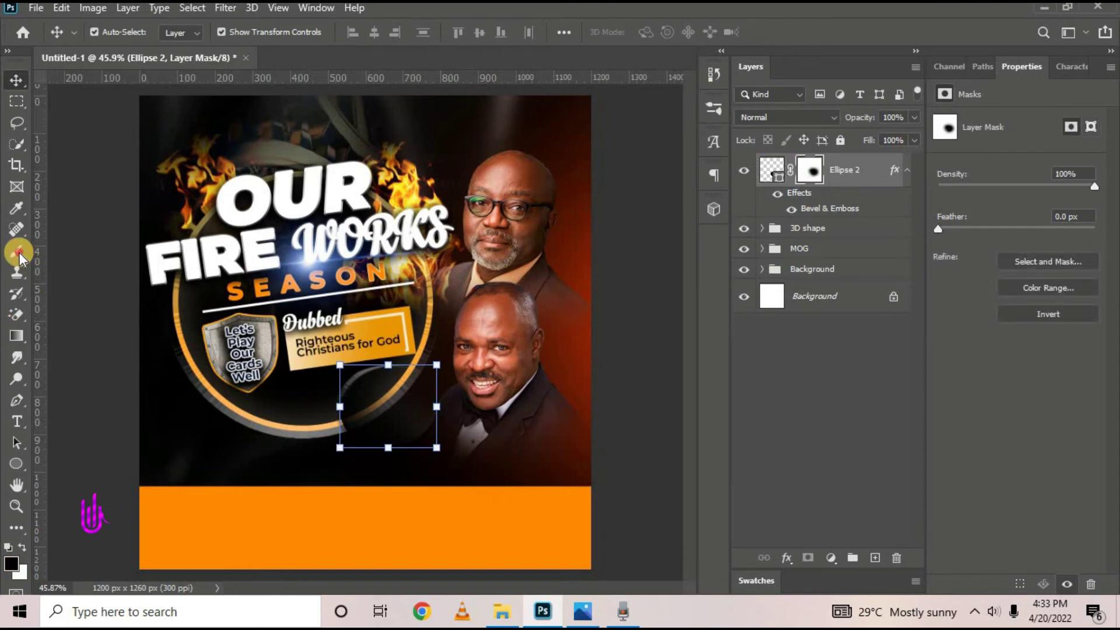
pyautogui.click(22, 547)
pyautogui.moveTo(332, 465)
pyautogui.mouseDown()
pyautogui.moveTo(368, 496)
pyautogui.moveTo(473, 522)
pyautogui.mouseUp()
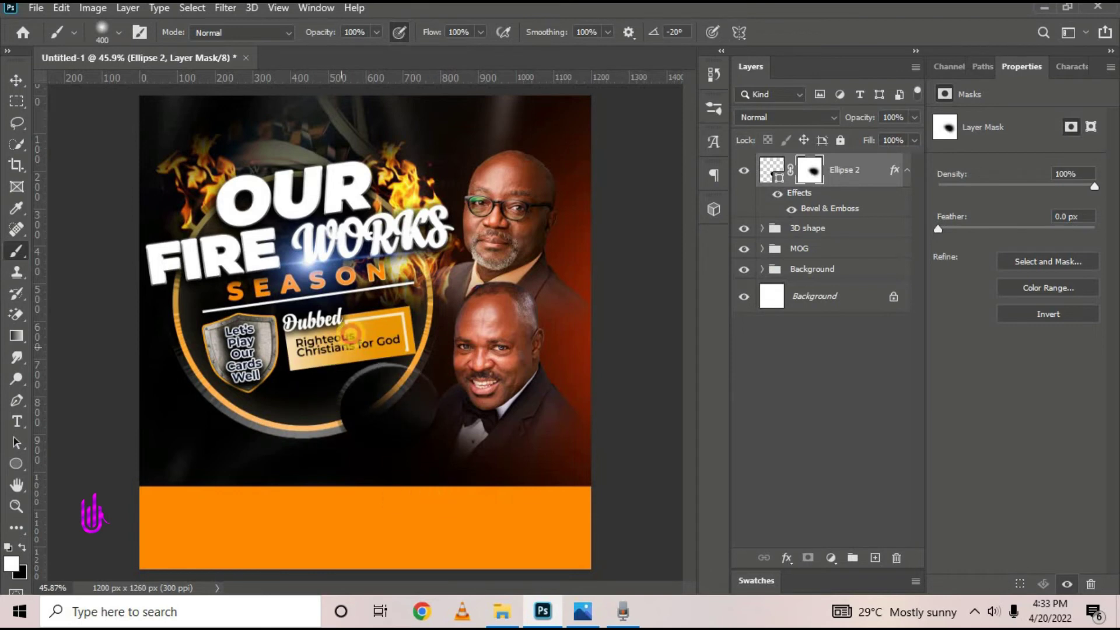
pyautogui.click(16, 80)
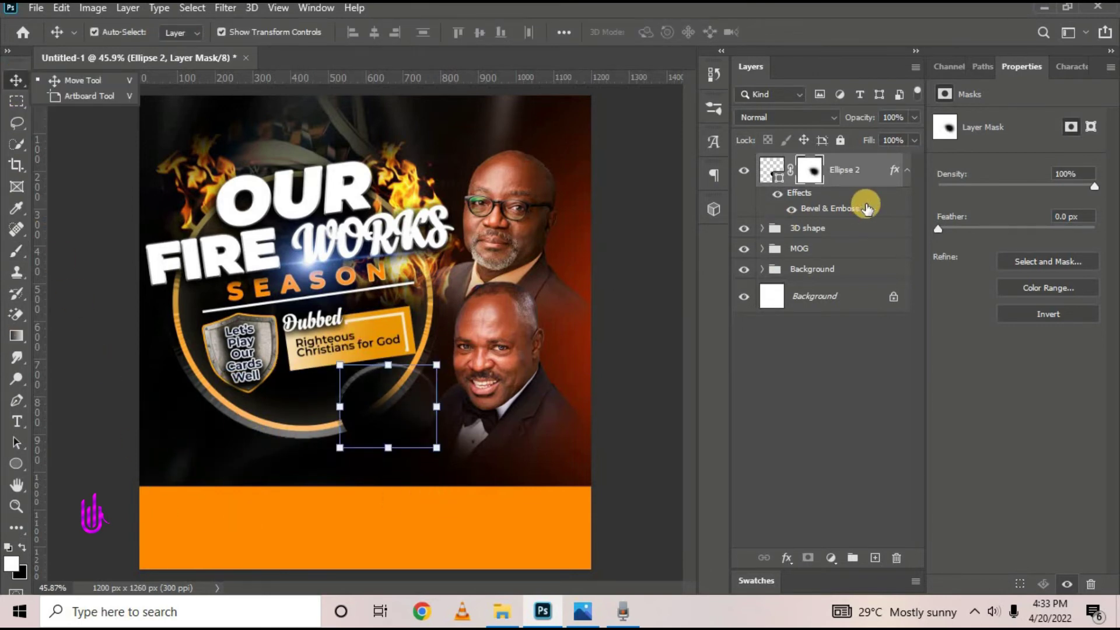
pyautogui.click(848, 211)
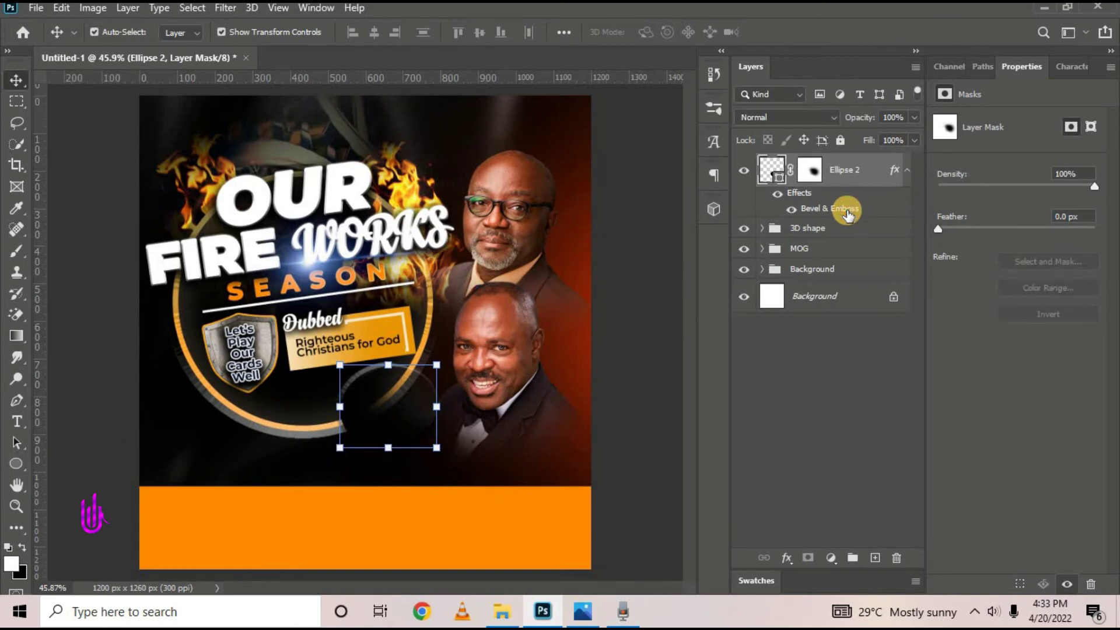
# Change the ellipse's Bevel & Emboss to Soften 0 and Direction Down
pyautogui.doubleClick(840, 210)
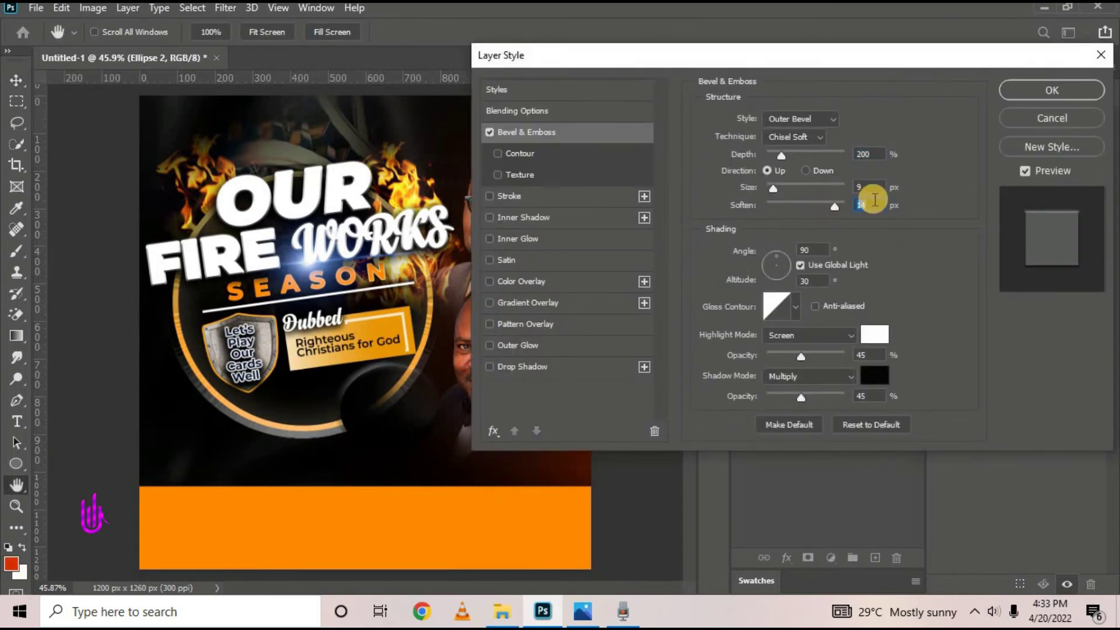
pyautogui.write('0')
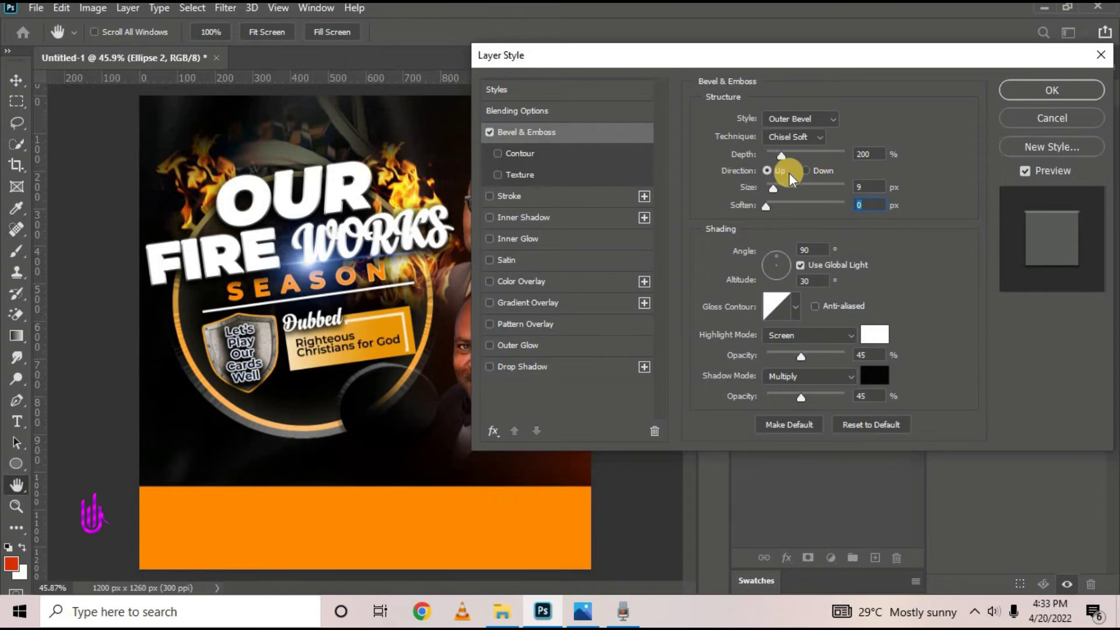
pyautogui.click(806, 170)
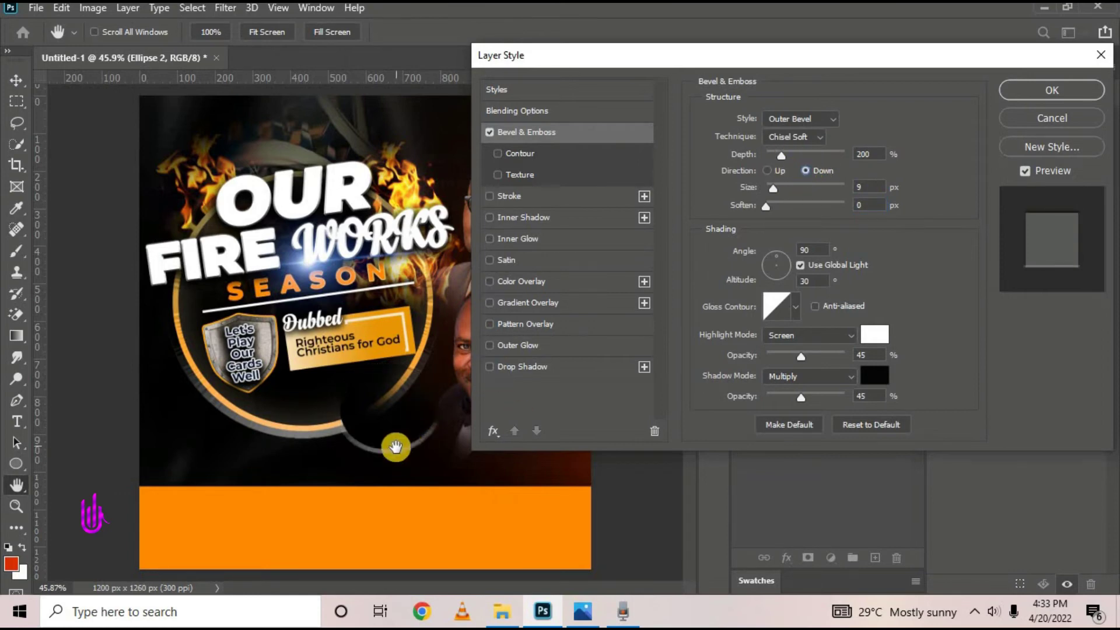
pyautogui.click(1034, 92)
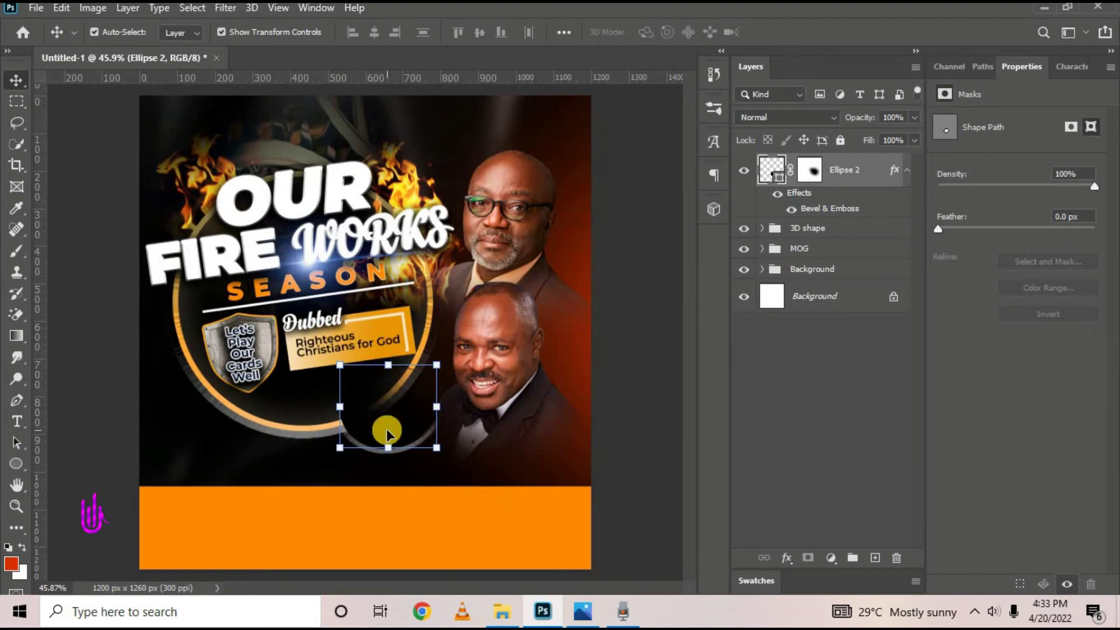
# Nudge the ellipse slightly left and up and tilt it a few degrees
pyautogui.click(582, 611)
pyautogui.click(583, 612)
pyautogui.moveTo(380, 425); pyautogui.dragTo(370, 423)
pyautogui.moveTo(435, 475); pyautogui.dragTo(424, 488)
# Commit the ellipse rotation, compare against Our fire works.jpg in Photos, and return to Photoshop
pyautogui.click(816, 36)
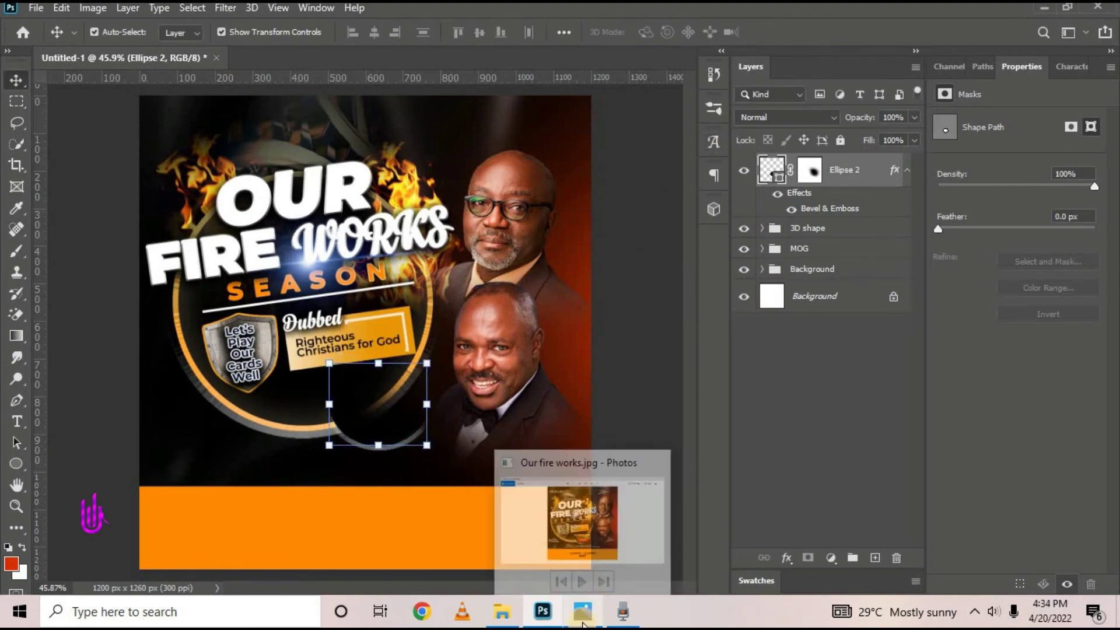
pyautogui.click(582, 611)
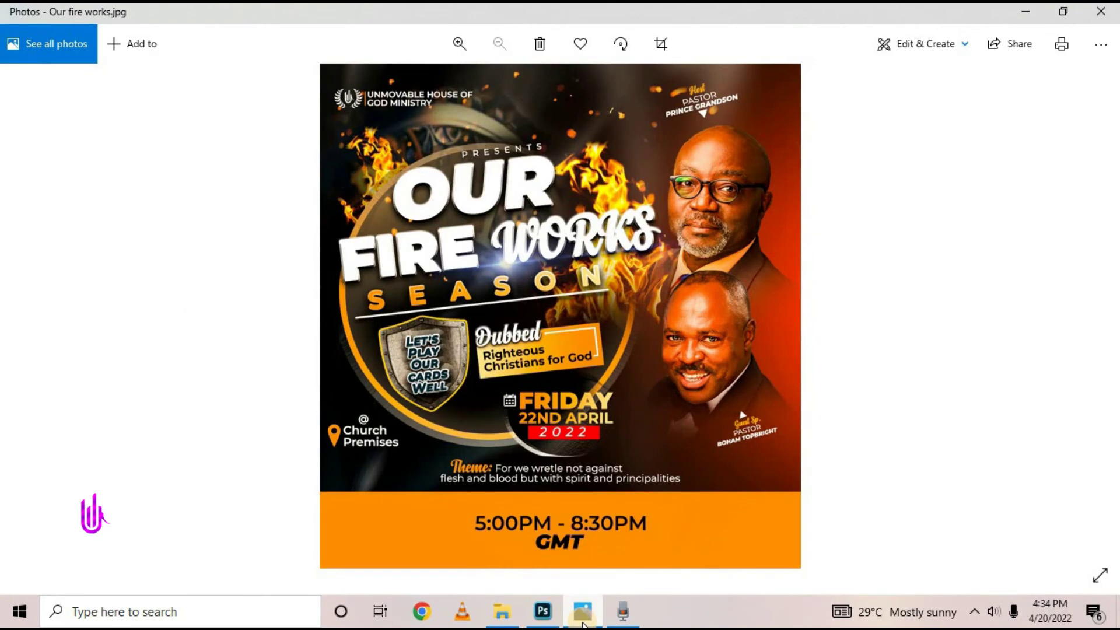
pyautogui.moveTo(594, 599)
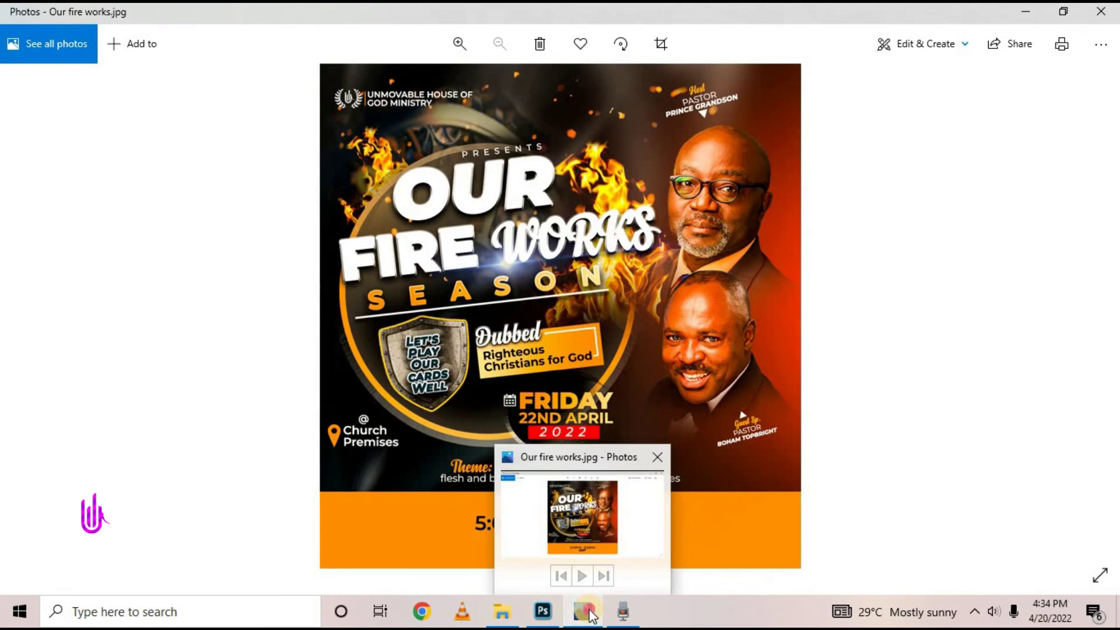
pyautogui.click(586, 612)
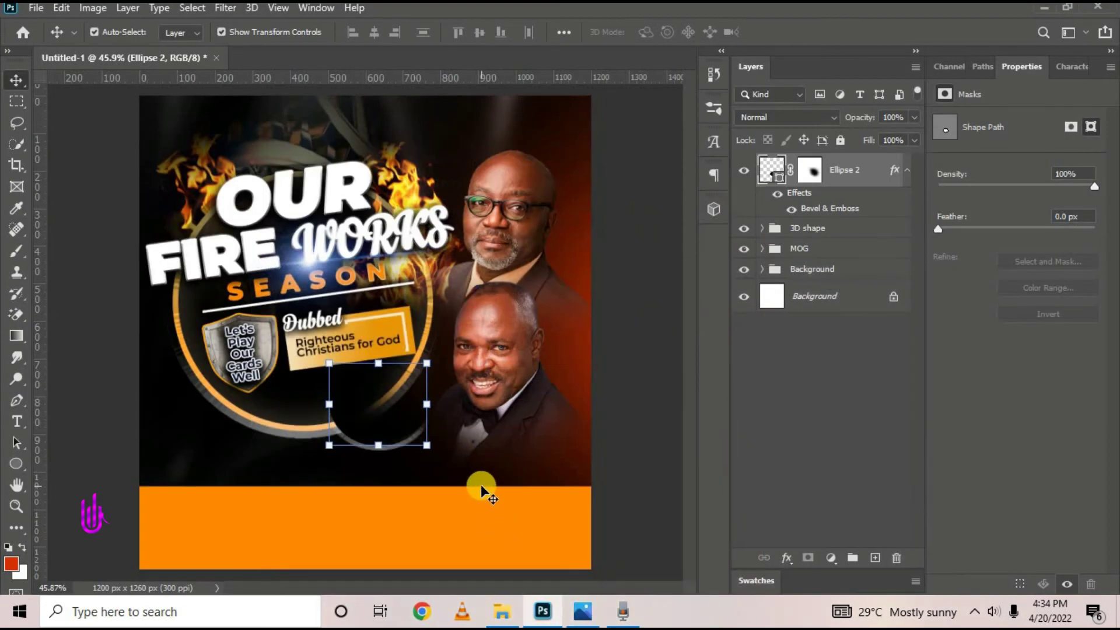
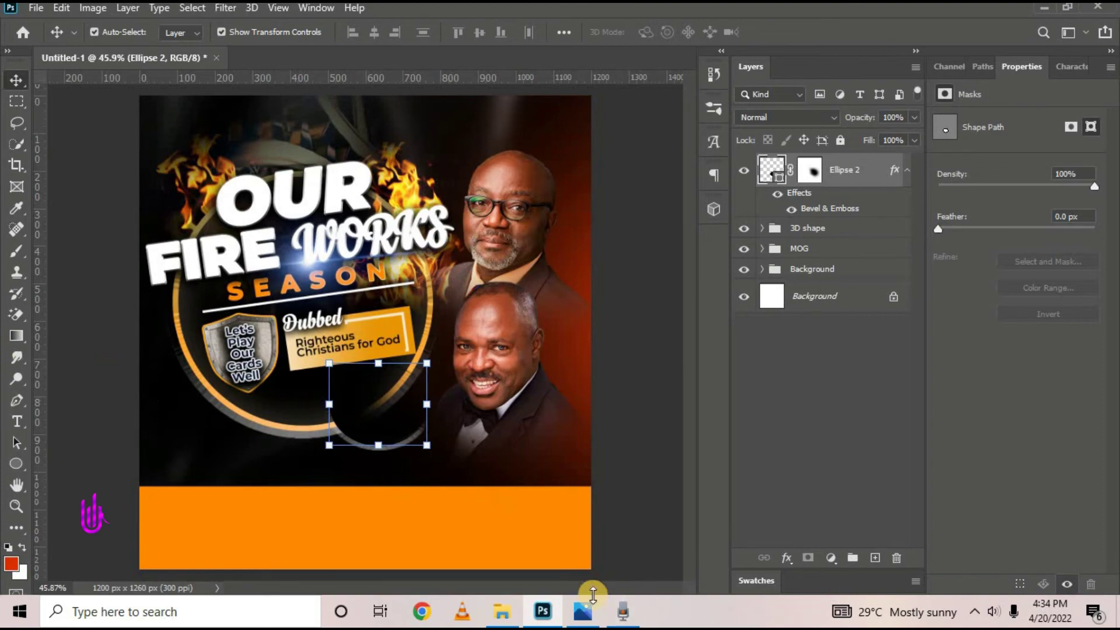
# After checking the reference flyer, add FRIDAY and 22ND APRIL in Montserrat Black below the circle
pyautogui.click(584, 479)
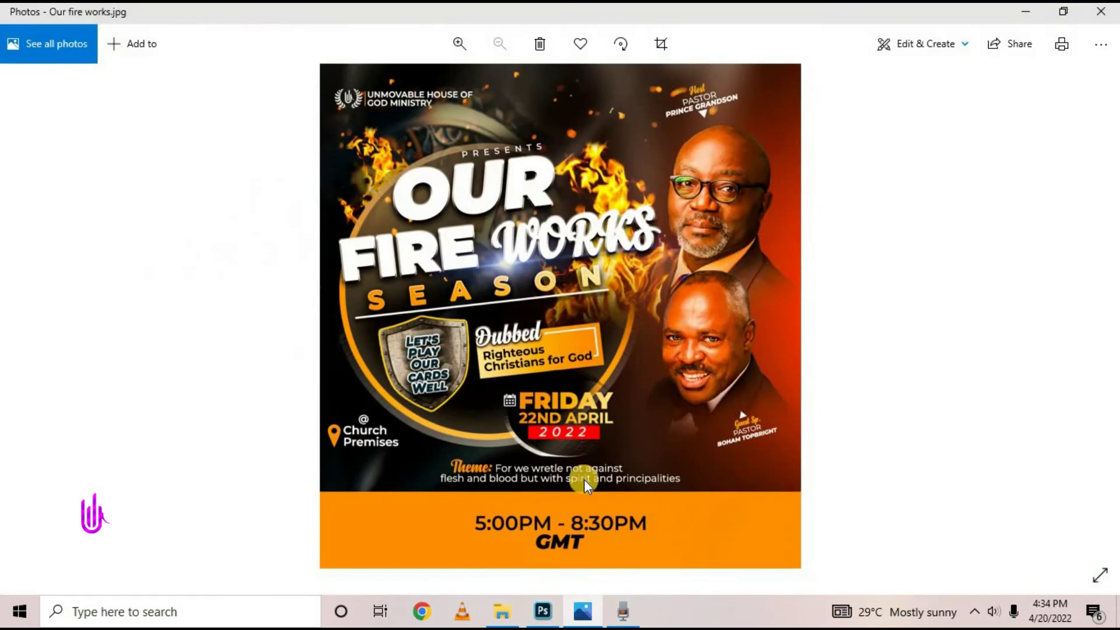
pyautogui.click(542, 609)
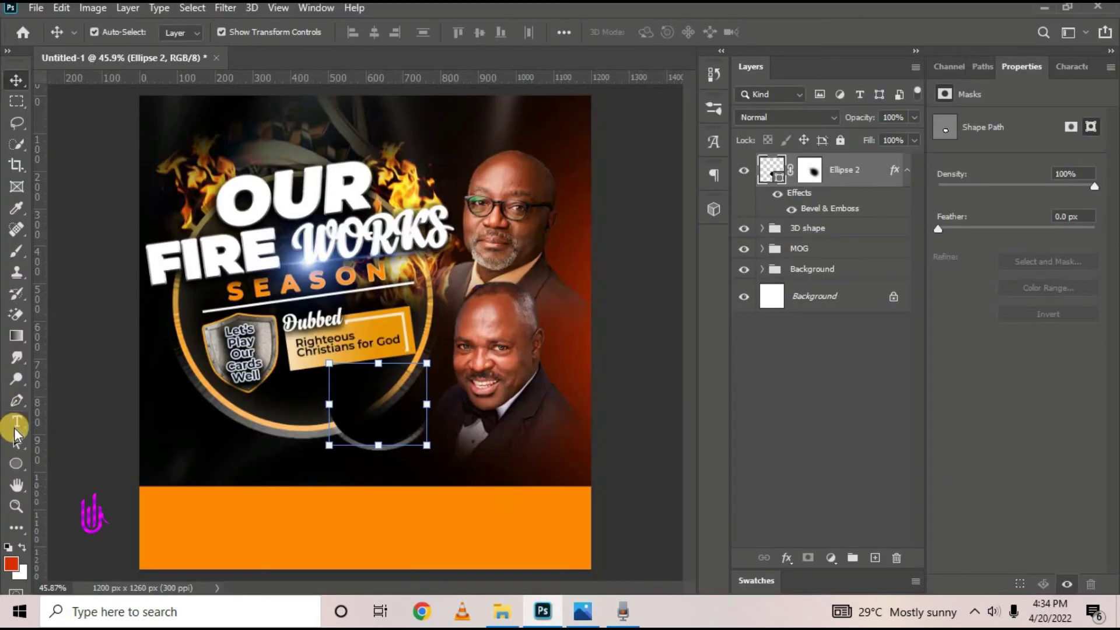
pyautogui.click(17, 422)
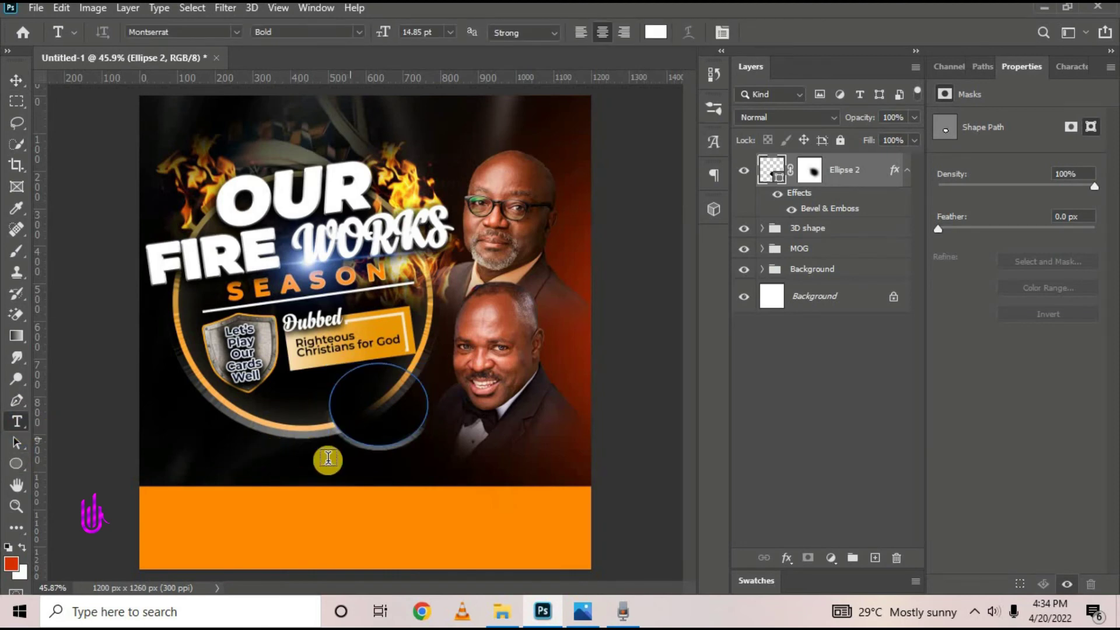
pyautogui.click(306, 460)
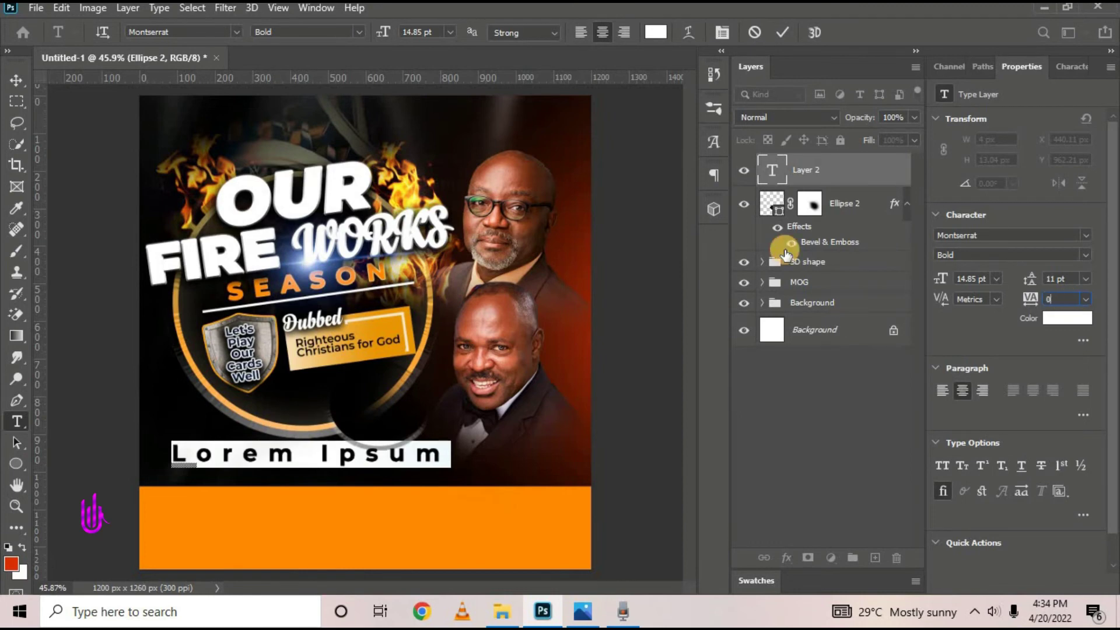
pyautogui.press('Return')
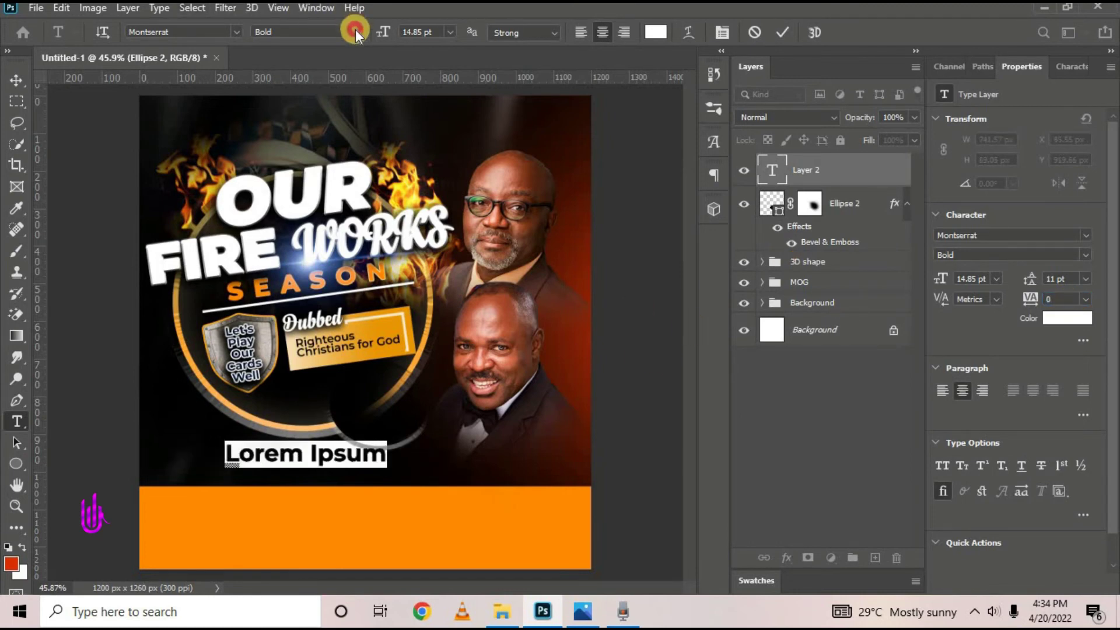
pyautogui.click(355, 29)
pyautogui.click(318, 254)
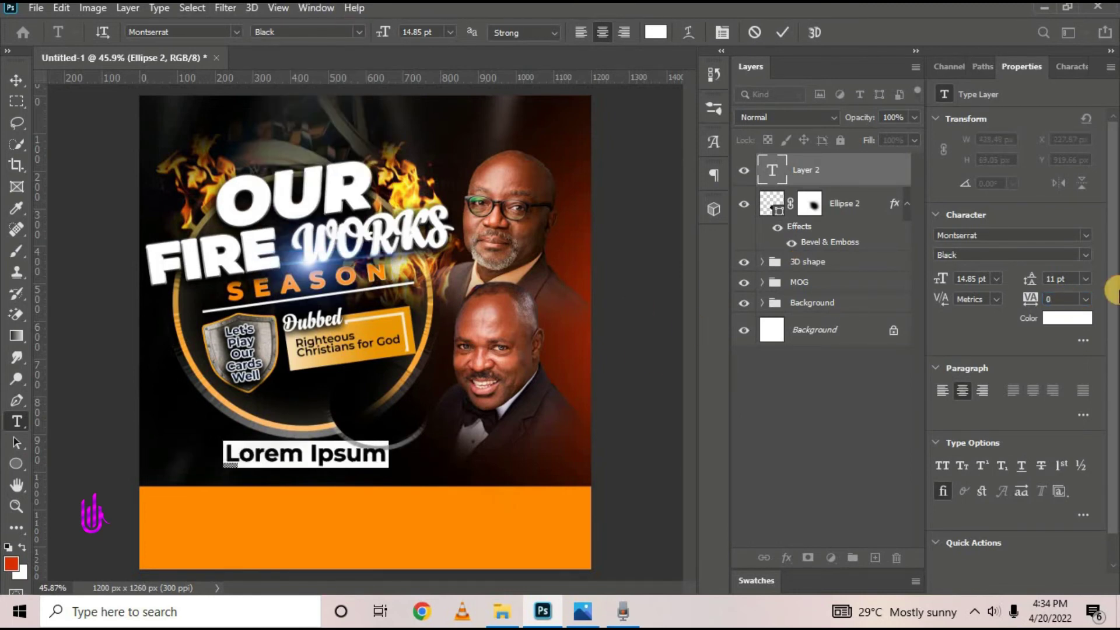
pyautogui.write('FRIDAY')
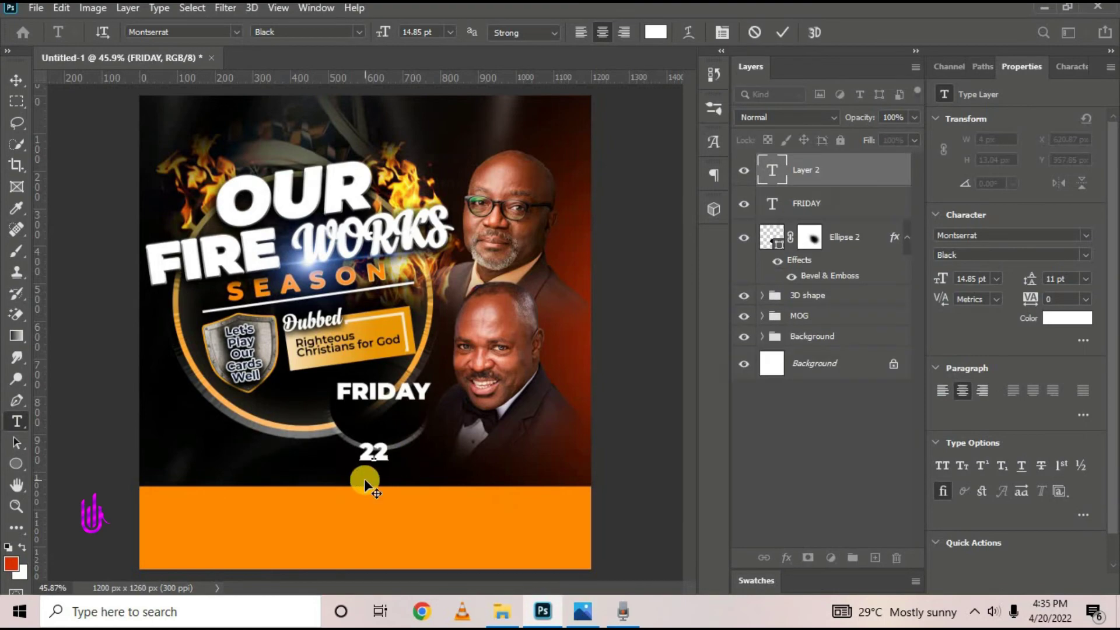
pyautogui.write('ND APRIL')
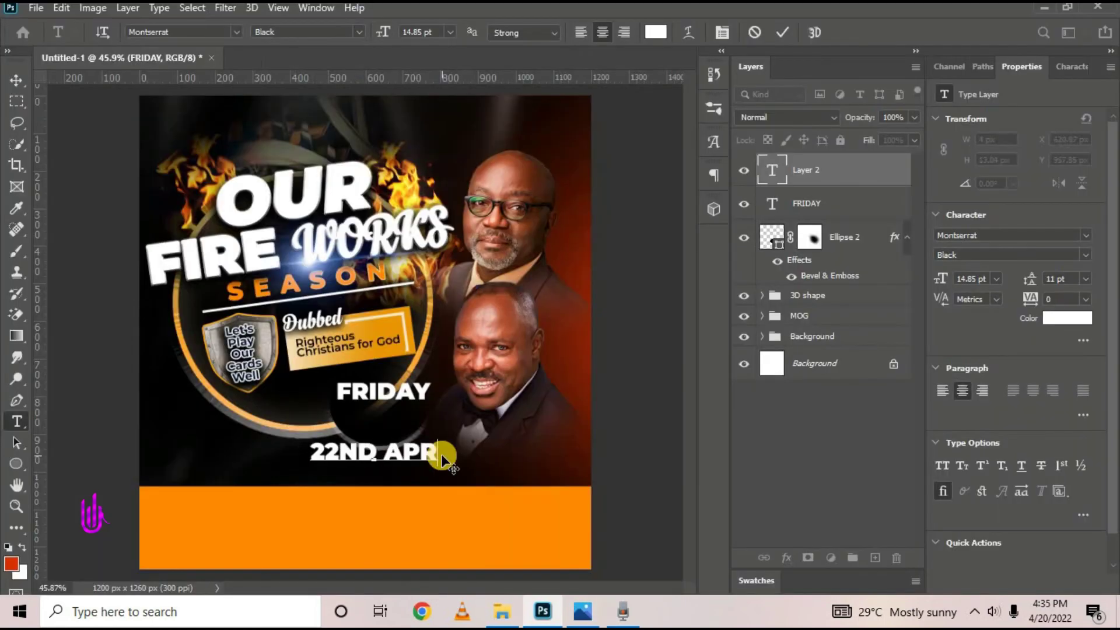
# Set the font weight of the 2022 text in the red box and begin the Theme: line
pyautogui.click(355, 32)
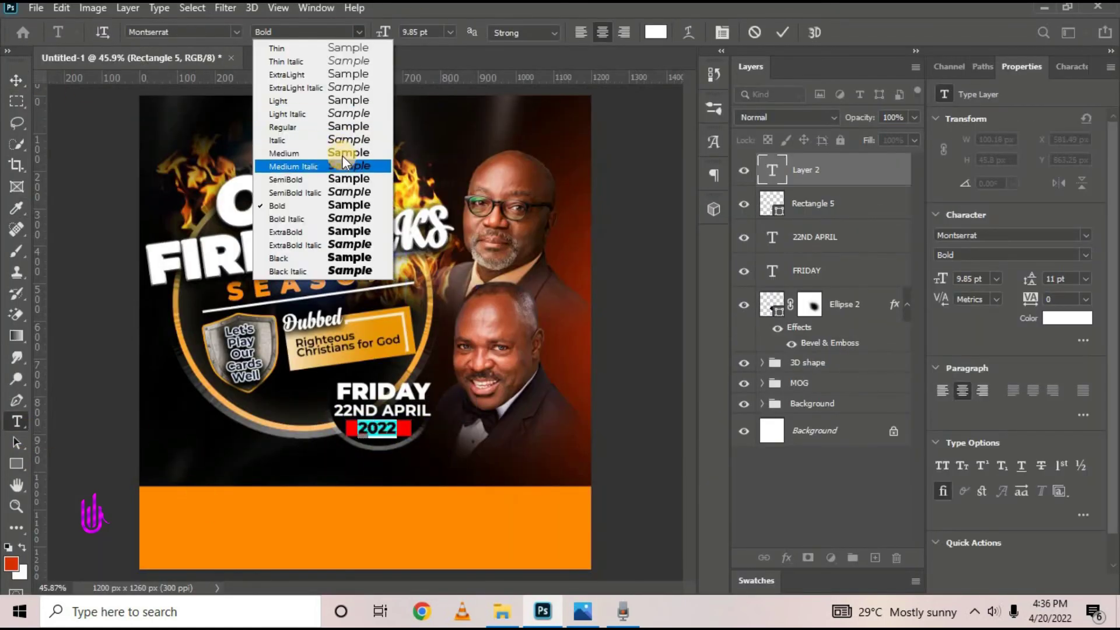
pyautogui.click(345, 163)
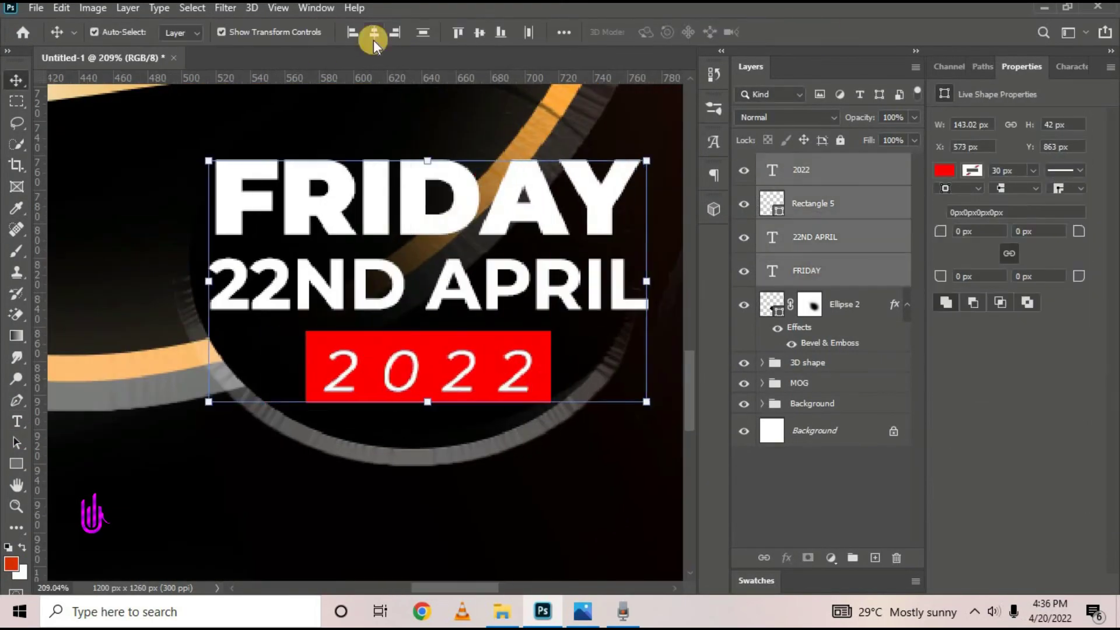
pyautogui.hotkey('ctrl', '0')
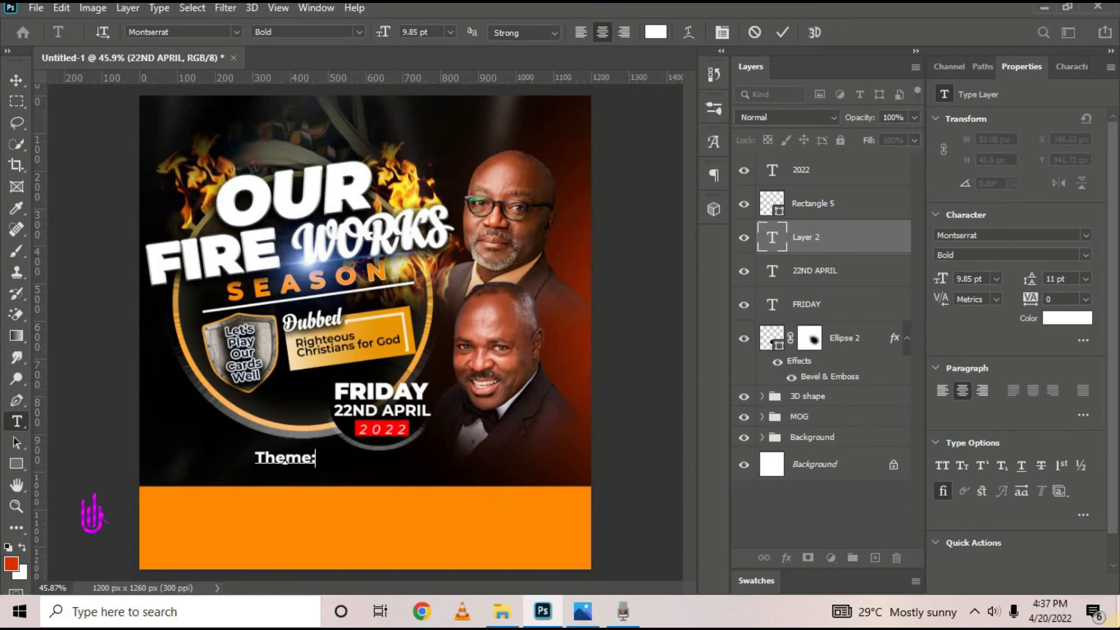
pyautogui.click(582, 611)
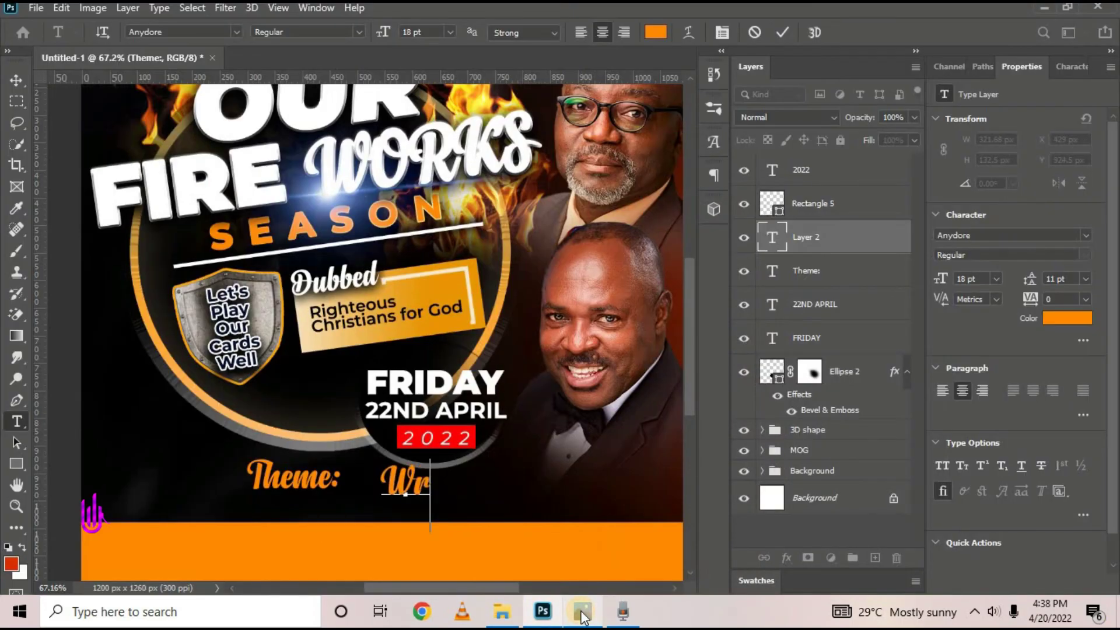
# Type the theme sentence 'For we wrestle not against flesh and blood…' in white 8 pt Montserrat Medium
pyautogui.write('etleAA')
pyautogui.hotkey('ctrl', 'a')
pyautogui.click(237, 33)
pyautogui.click(284, 98)
pyautogui.write('For we wretle not against flesh and blood bus agai')
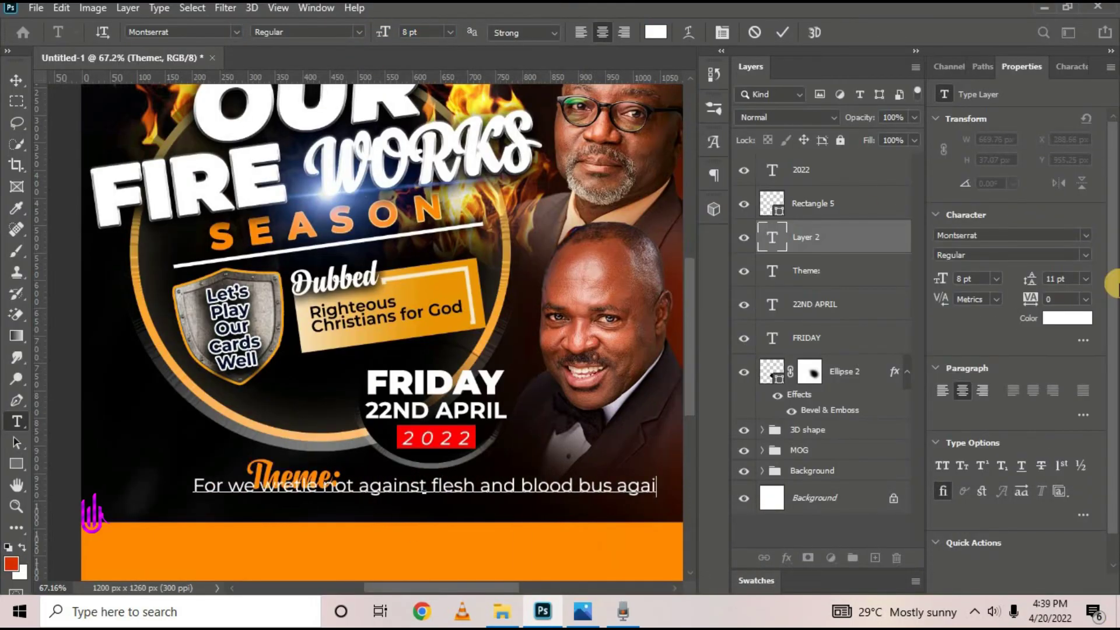
pyautogui.press('BackSpace')
pyautogui.press('BackSpace')
pyautogui.press('BackSpace')
pyautogui.press('BackSpace')
pyautogui.write('spirits and pri')
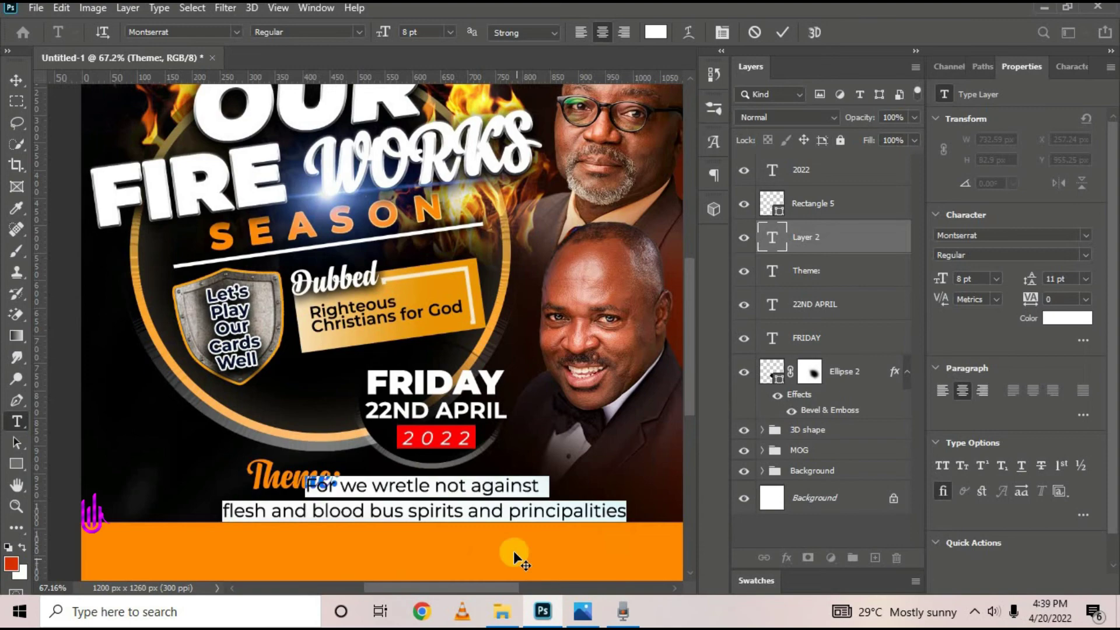
pyautogui.click(358, 33)
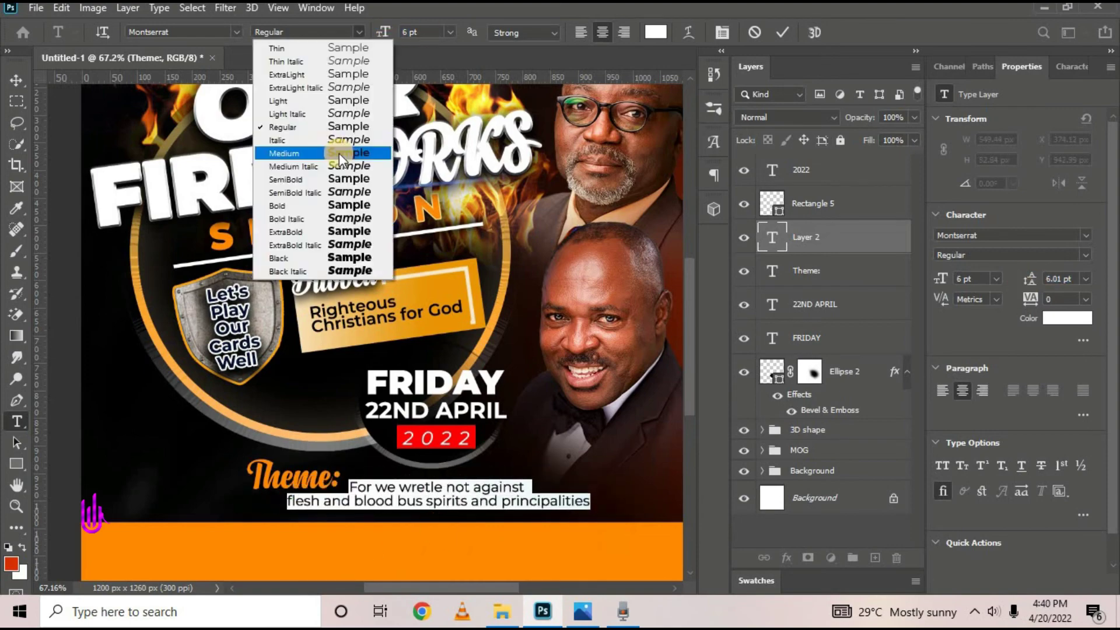
pyautogui.click(342, 156)
pyautogui.click(783, 33)
# Move the Theme: label and sentence together under the date block and scale them down
pyautogui.press('v')
pyautogui.click(292, 476)
pyautogui.moveTo(248, 460); pyautogui.dragTo(306, 475)
pyautogui.press('Return')
pyautogui.keyDown('shift'); pyautogui.click(435, 488); pyautogui.keyUp('shift')
pyautogui.hotkey('ctrl', '0')
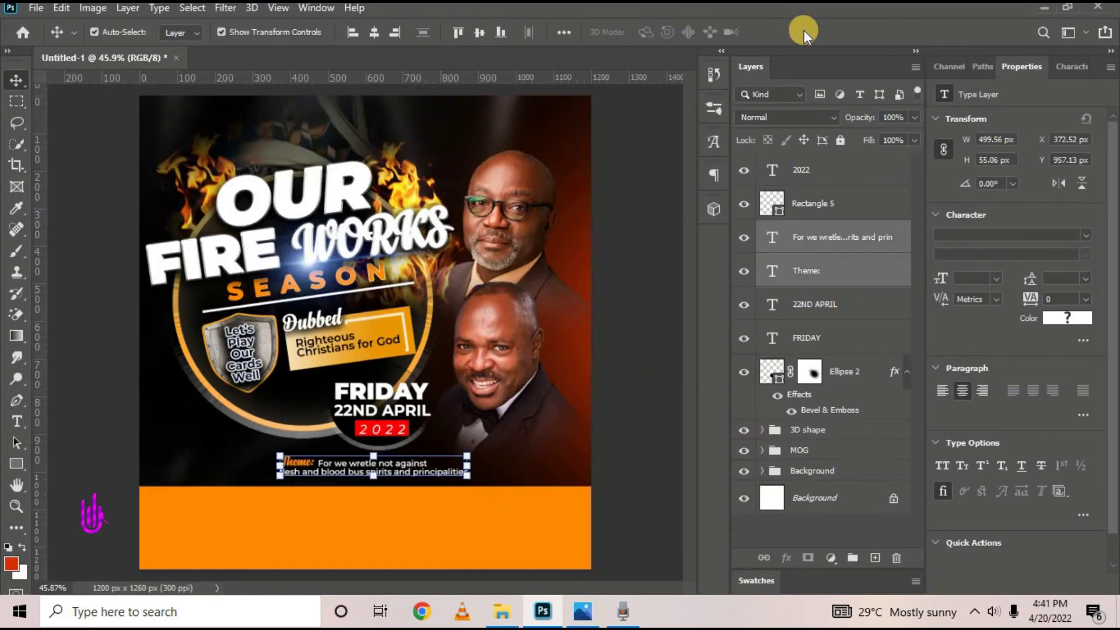
# Add an @ label with 'Church Premises' beneath it on the left side
pyautogui.click(816, 170)
pyautogui.click(16, 422)
pyautogui.click(170, 438)
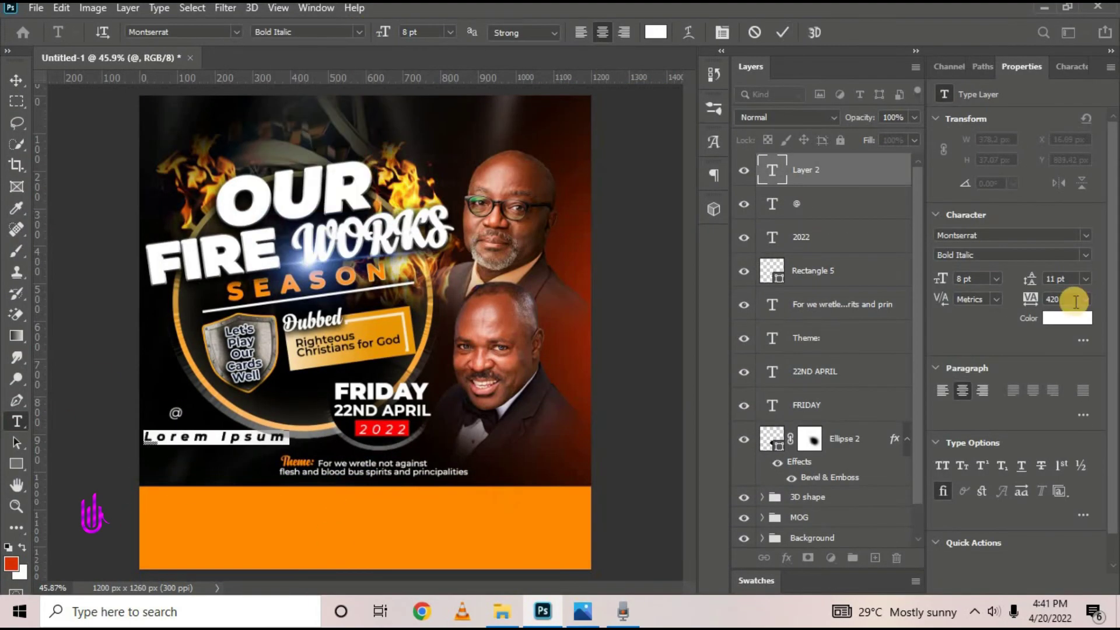
pyautogui.write('Church Prem')
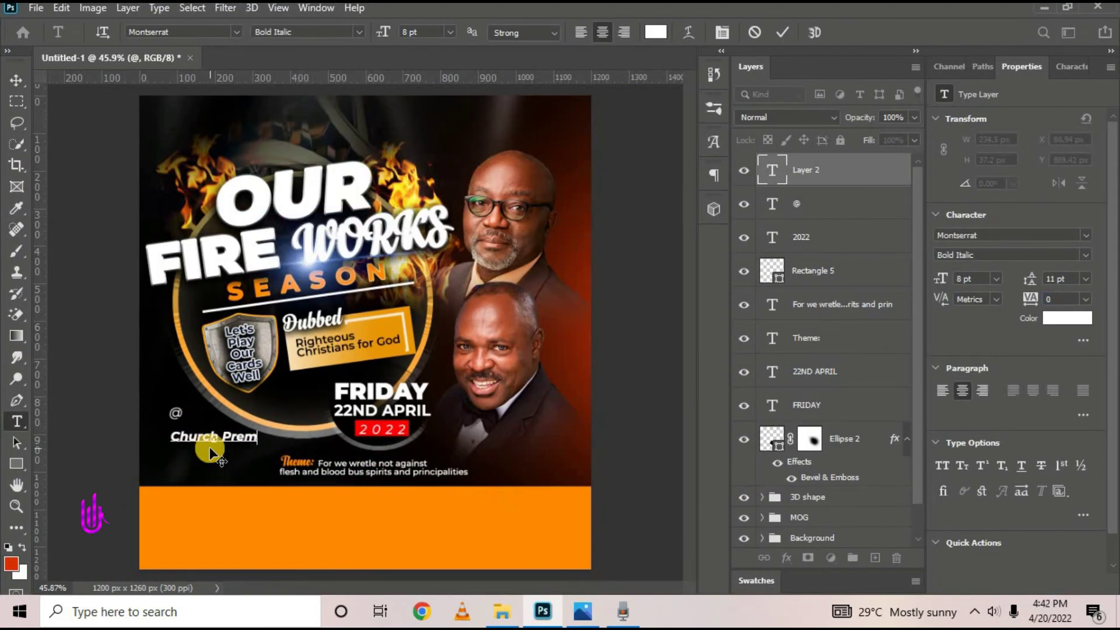
pyautogui.write('ises')
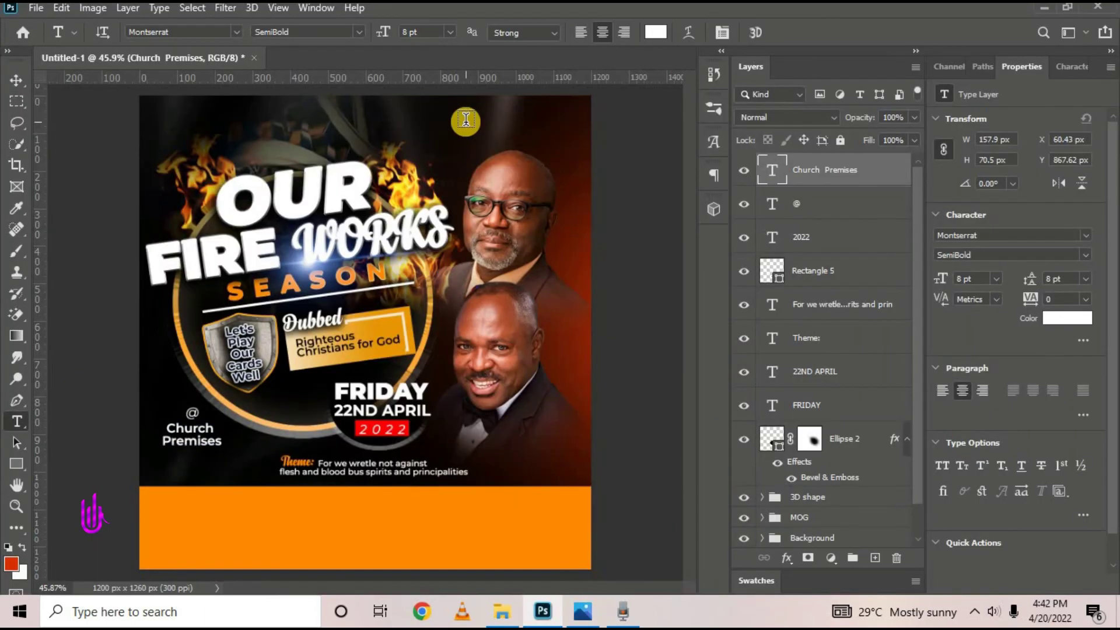
pyautogui.click(656, 32)
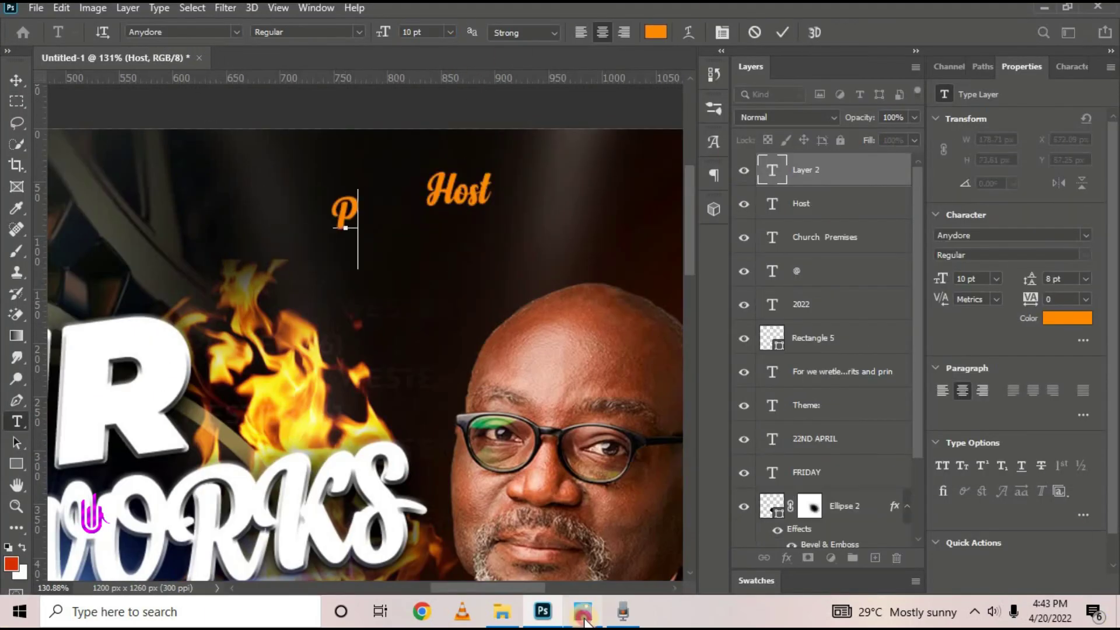
# Build the Host PASTOR label with the host's name at 10 pt, and shrink it above the top man
pyautogui.write('ASTOR')
pyautogui.hotkey('ctrl', 'a')
pyautogui.moveTo(384, 32); pyautogui.dragTo(385, 32)
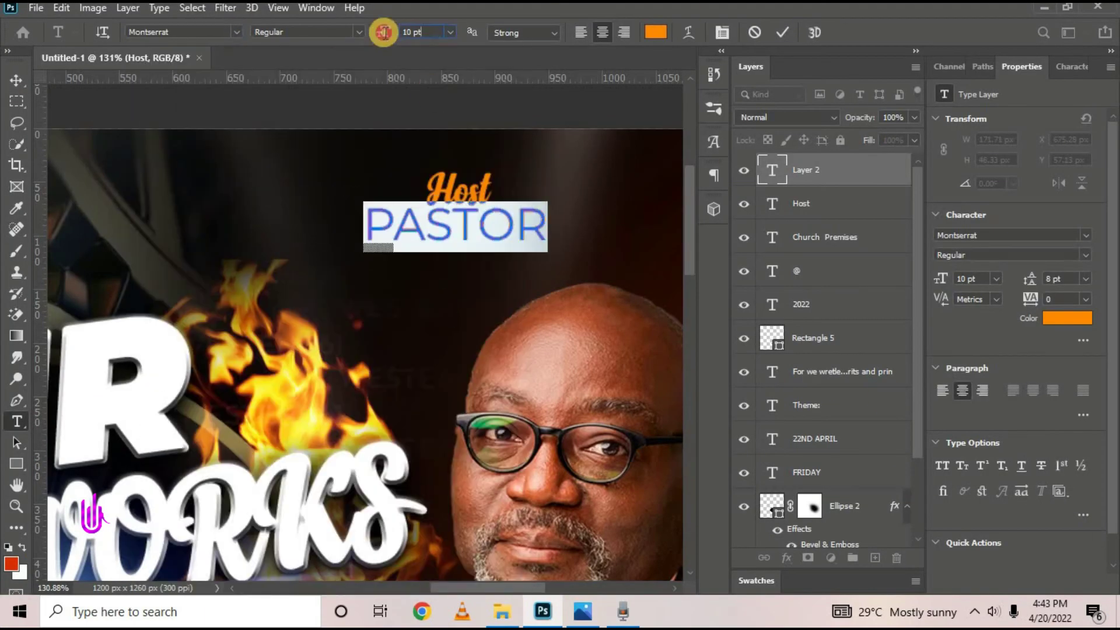
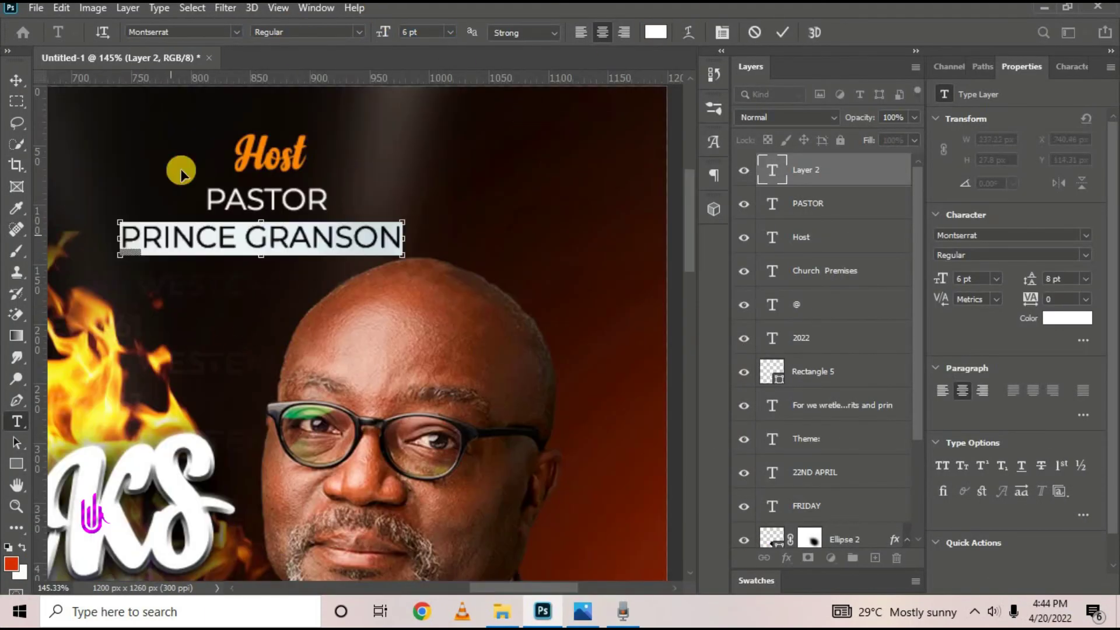
pyautogui.click(744, 169)
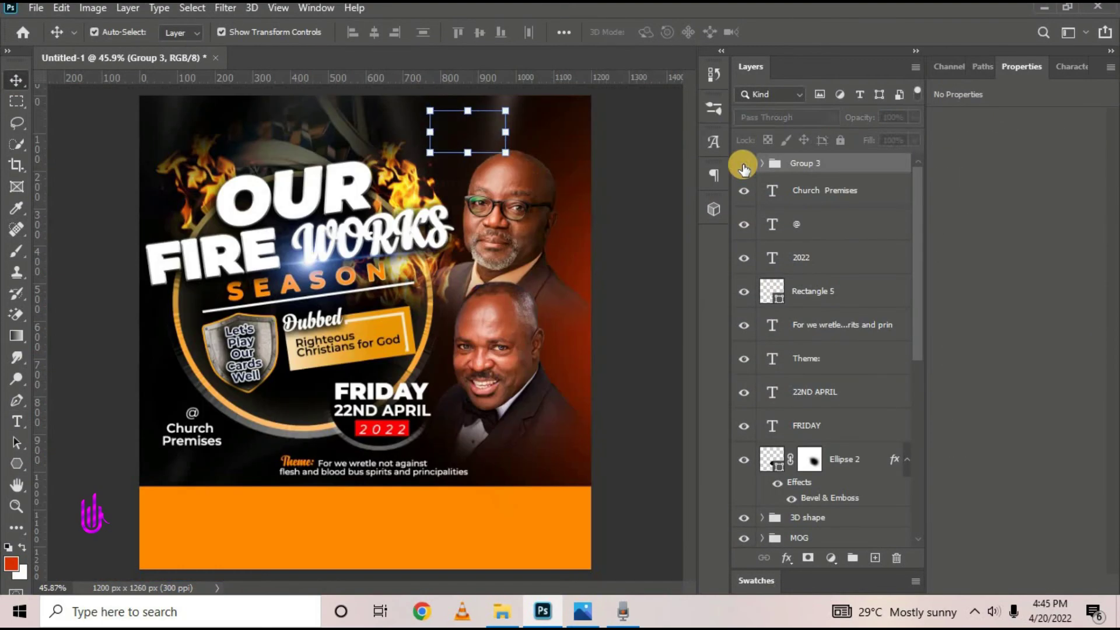
pyautogui.click(744, 169)
pyautogui.moveTo(468, 133); pyautogui.dragTo(533, 443)
# Duplicate the label beside the lower man, tilt it, and retype it as Guest Sp. with the guest's name
pyautogui.press('Return')
pyautogui.moveTo(610, 501); pyautogui.dragTo(590, 521)
pyautogui.press('Return')
pyautogui.scroll(15, 567, 462)
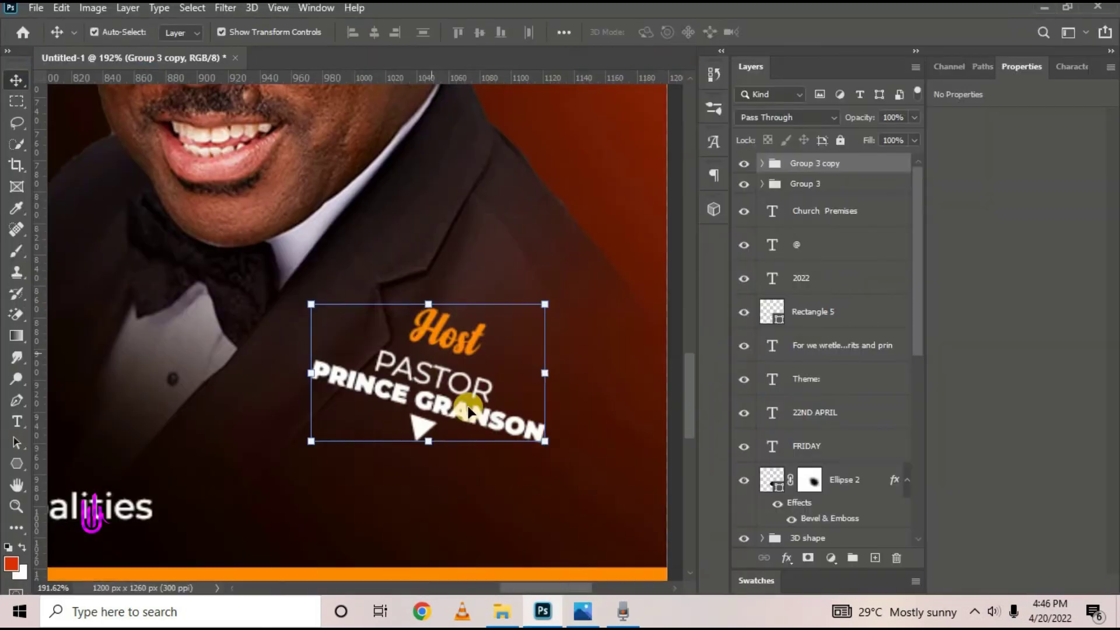
pyautogui.write('Guest Sp.')
pyautogui.hotkey('ctrl', '0')
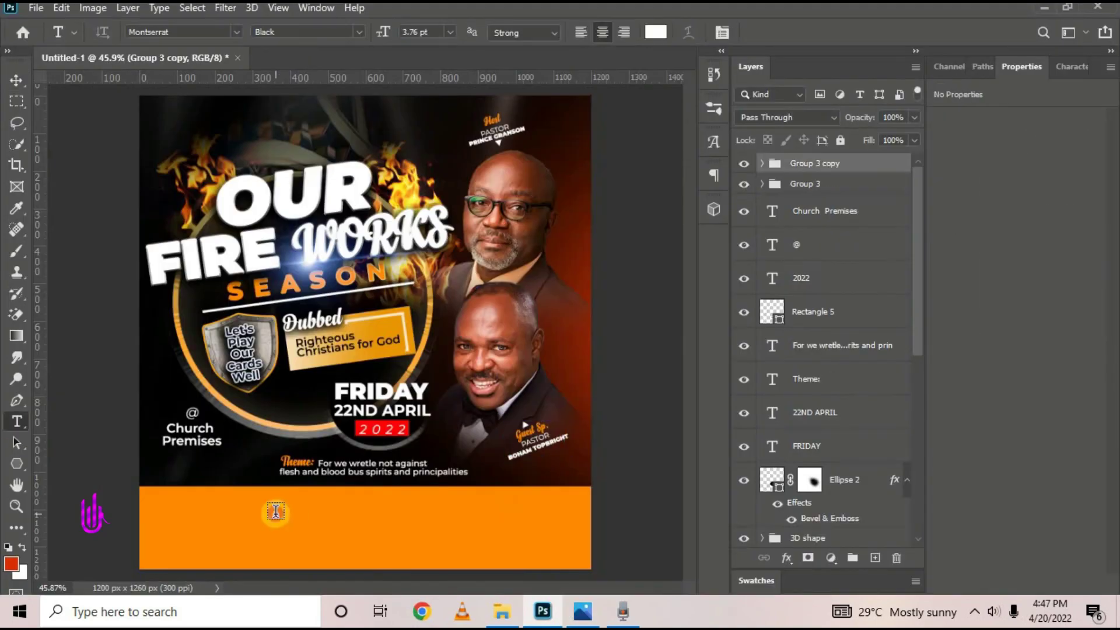
pyautogui.press('t')
pyautogui.click(355, 516)
# Type 5:00PM - 8:30PM with GMT below it in the orange bar and group the two layers
pyautogui.write('5:00PM - 8:30PM')
pyautogui.hotkey('ctrl', 'a')
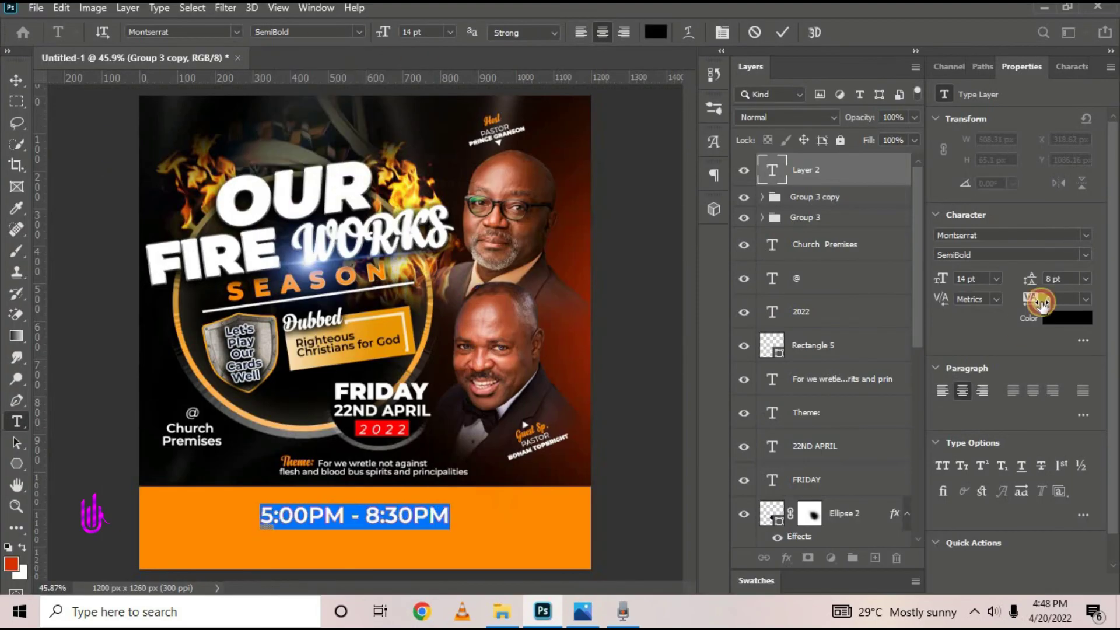
pyautogui.hotkey('ctrl', 'Return')
pyautogui.click(340, 540)
pyautogui.write('GMT')
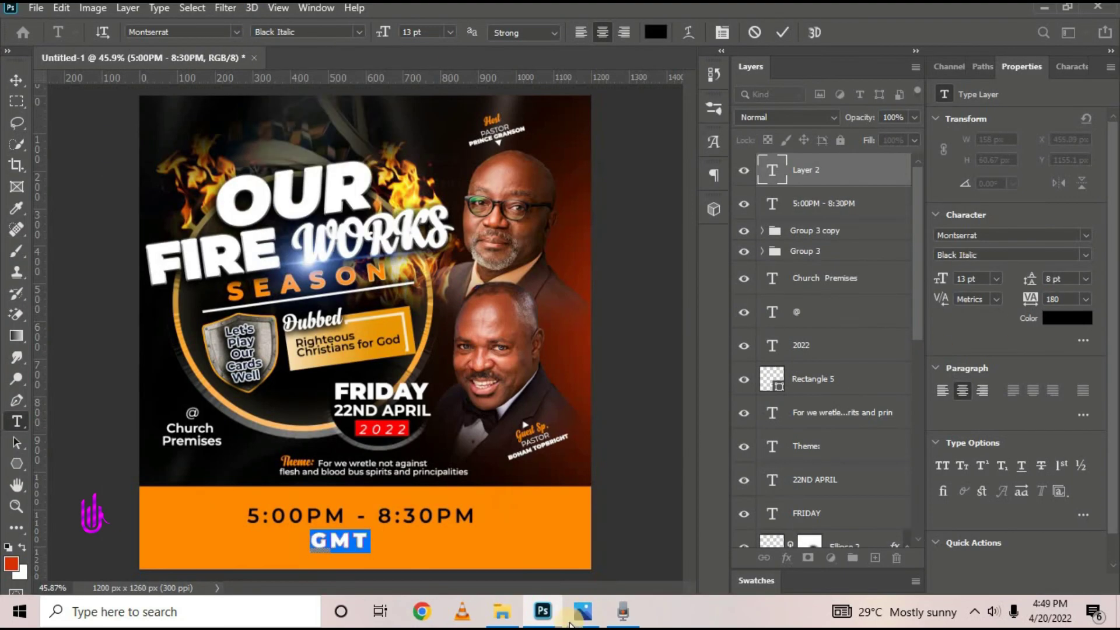
pyautogui.hotkey('ctrl', 'Return')
pyautogui.press('v')
pyautogui.click(780, 203)
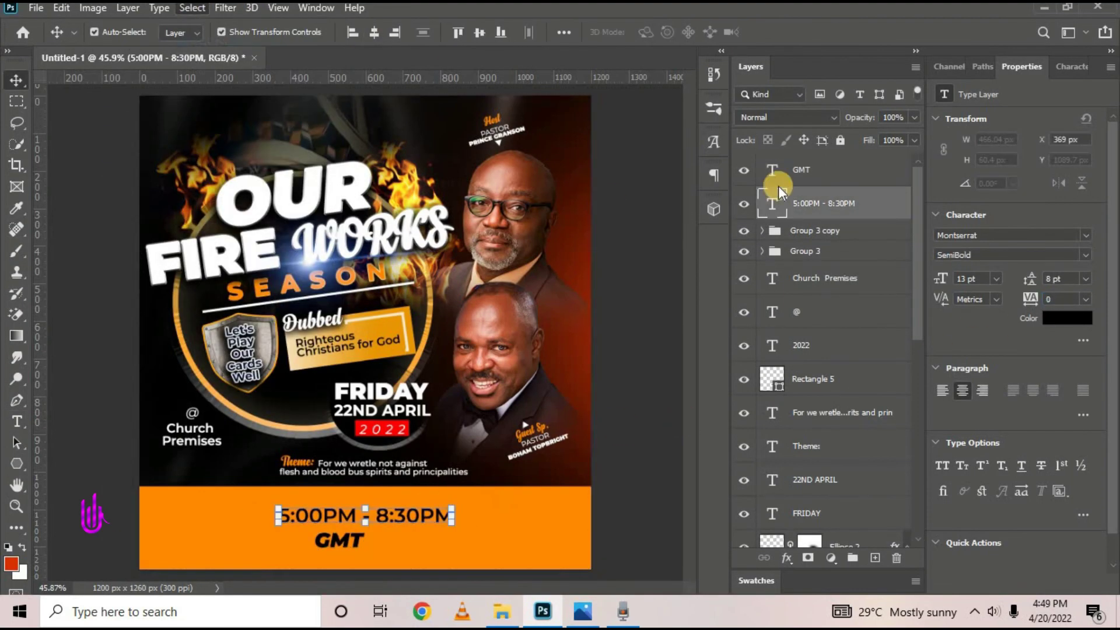
pyautogui.click(192, 8)
pyautogui.hotkey('ctrl', 'g')
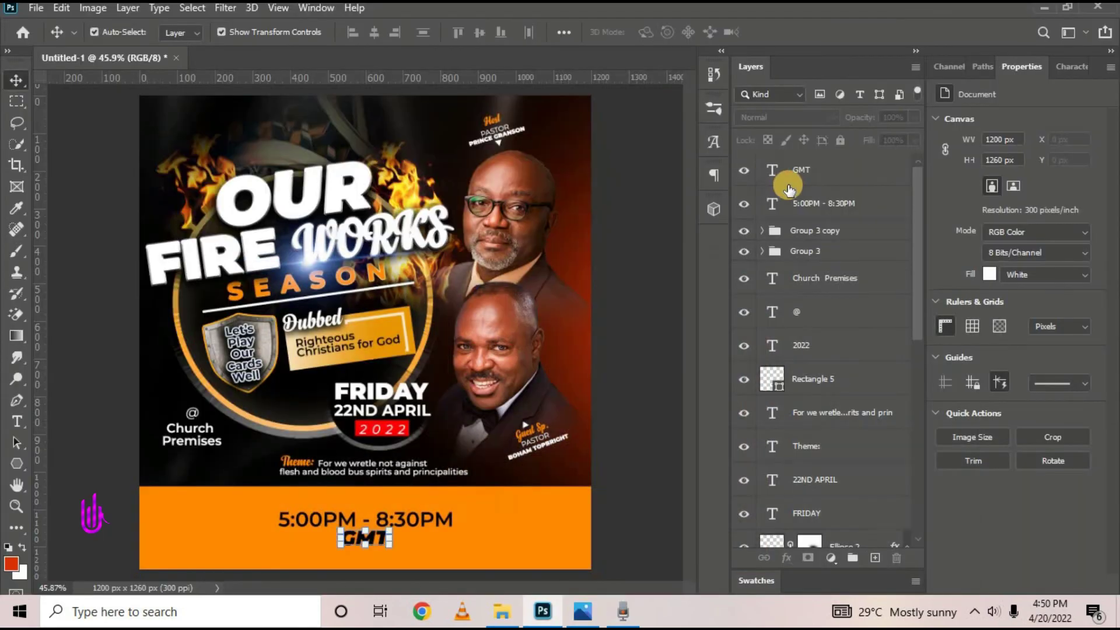
# Add UNMOVABLE HOUSE OF GOD MINISTRY left-aligned at the top of the flyer
pyautogui.press('t')
pyautogui.click(259, 115)
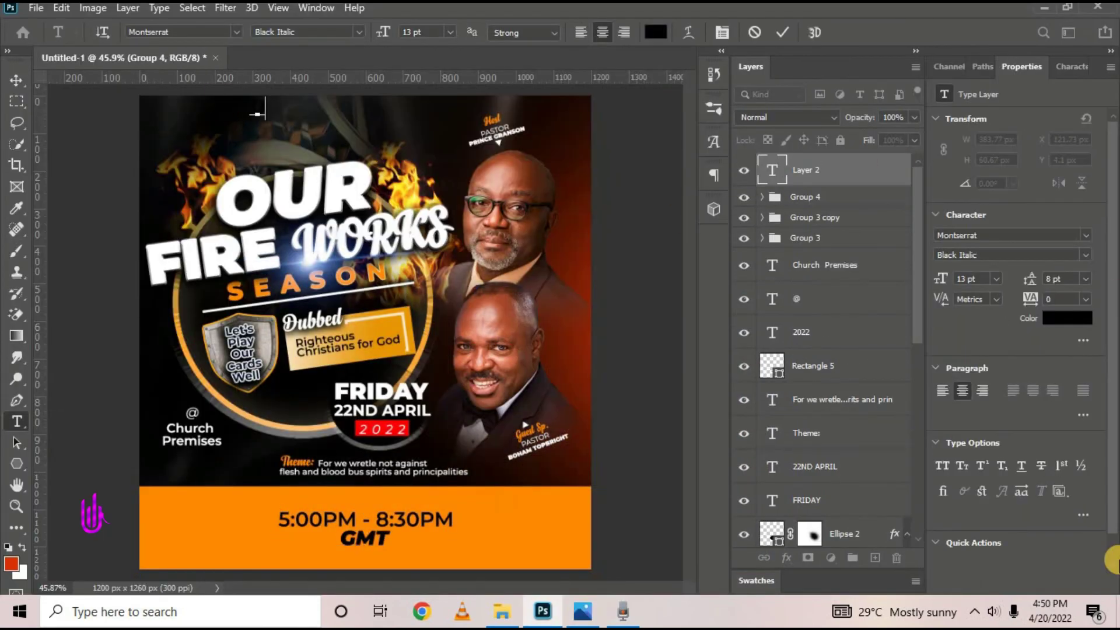
pyautogui.write('UNMOVABLE HOUSE OF GOD MINISTRY')
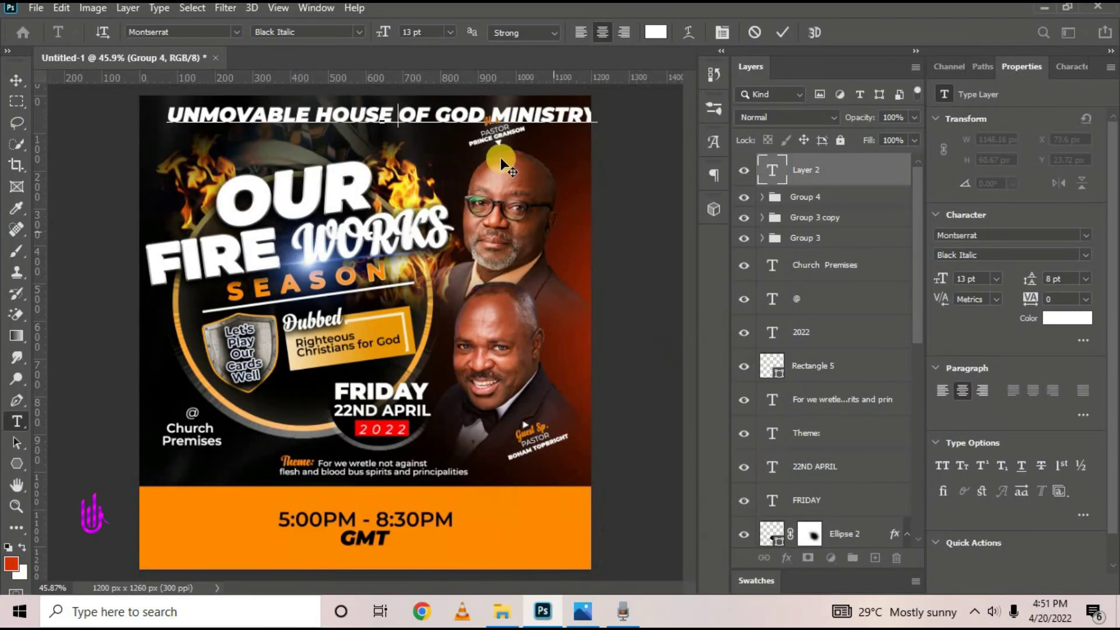
pyautogui.hotkey('ctrl', 'a')
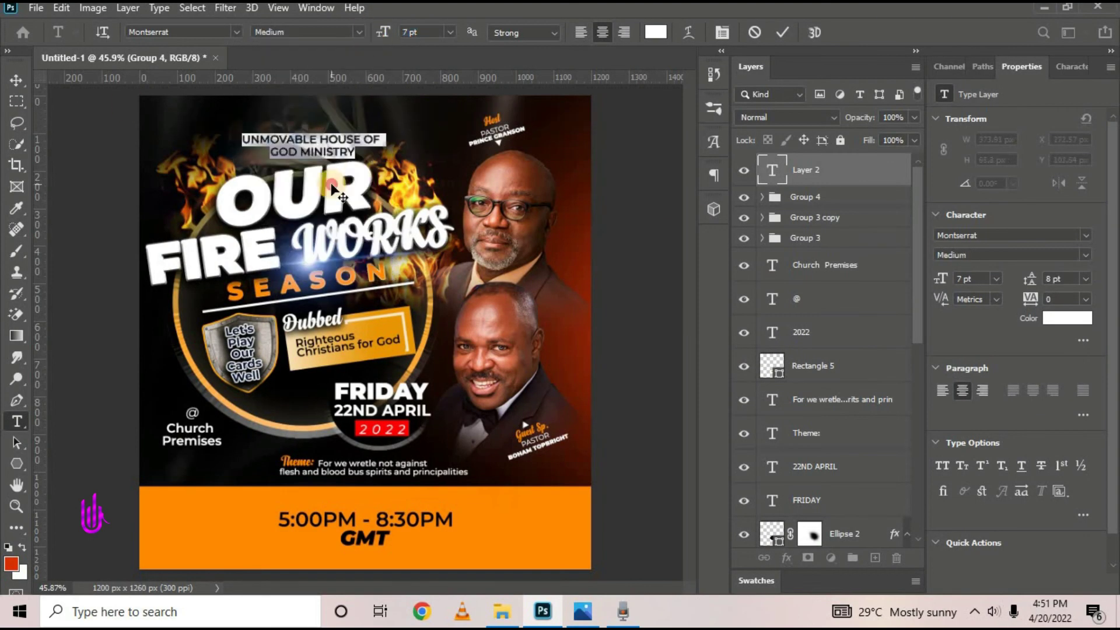
pyautogui.click(581, 32)
pyautogui.scroll(5, 290, 220)
# Draw a thin orange accent bar beside the ministry name, then view the reference flyer
pyautogui.hotkey('ctrl', 'Return')
pyautogui.press('u')
pyautogui.moveTo(225, 156); pyautogui.dragTo(230, 190)
pyautogui.press('v')
pyautogui.hotkey('ctrl', '0')
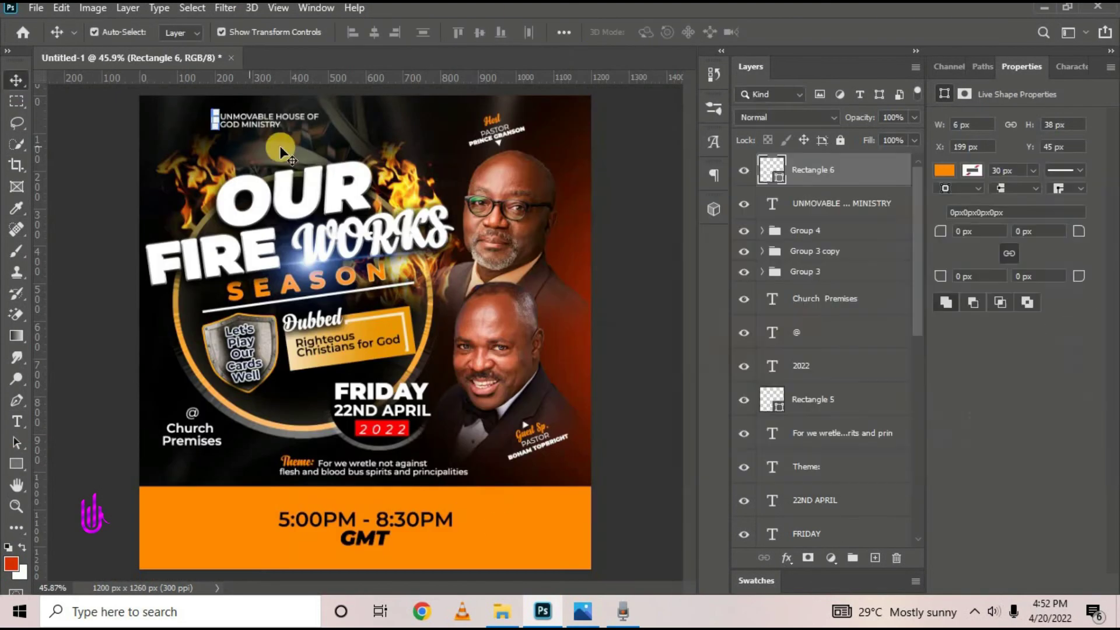
pyautogui.click(584, 611)
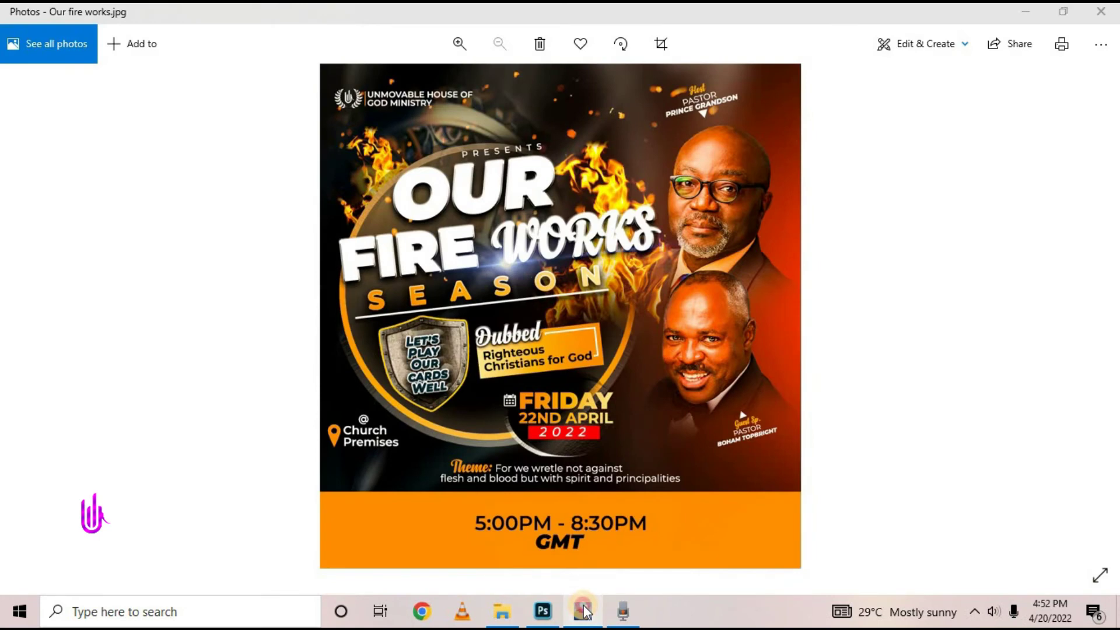
pyautogui.click(584, 611)
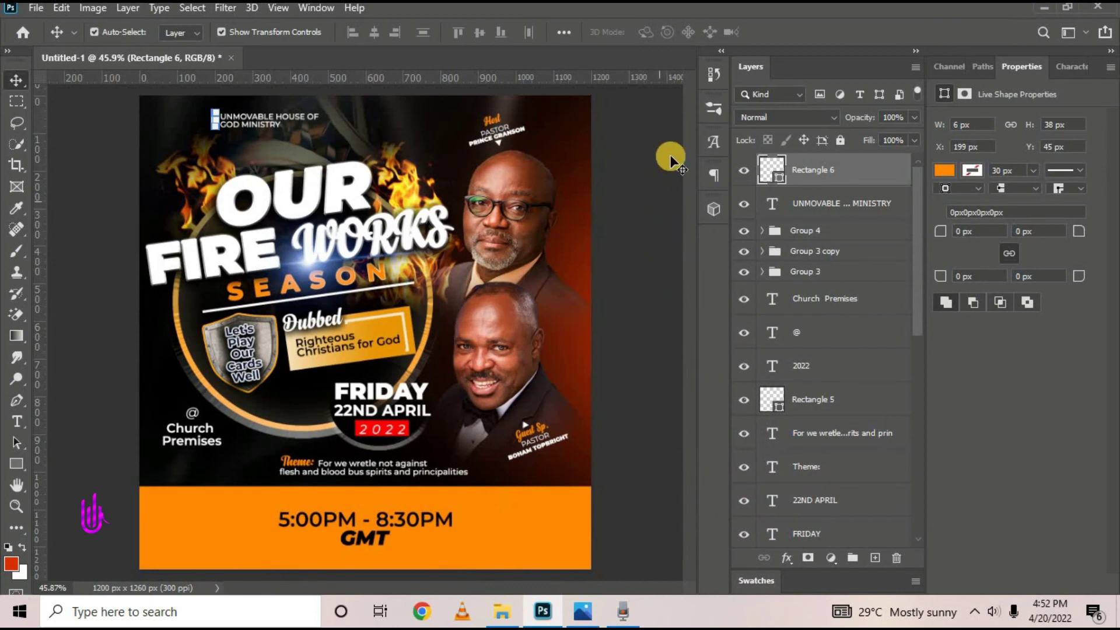
pyautogui.click(671, 157)
pyautogui.click(851, 162)
pyautogui.click(790, 228)
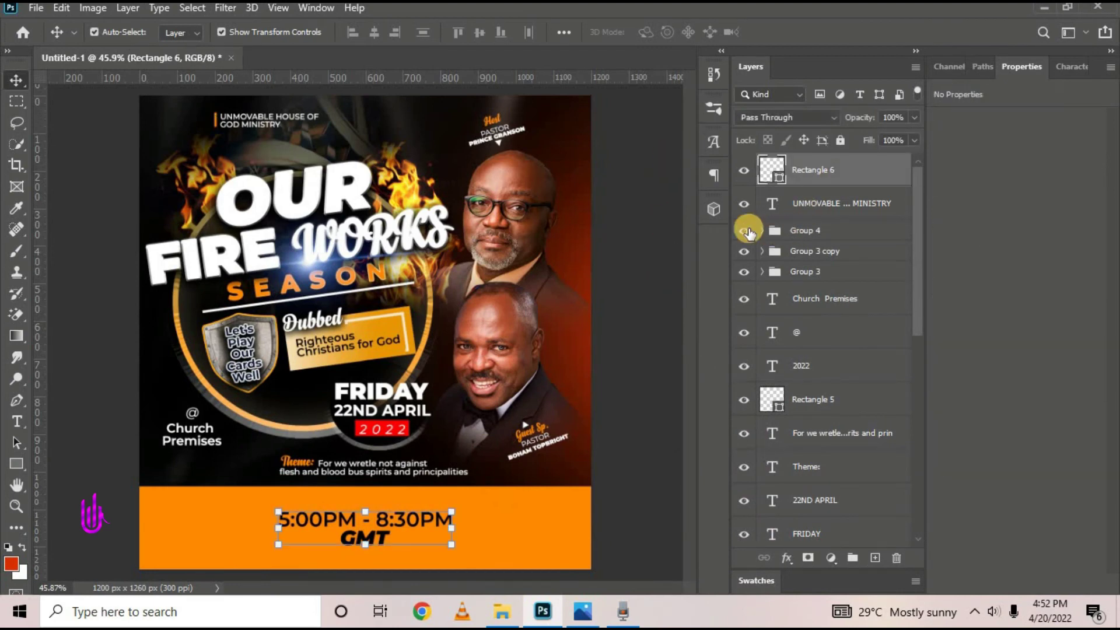
pyautogui.click(745, 231)
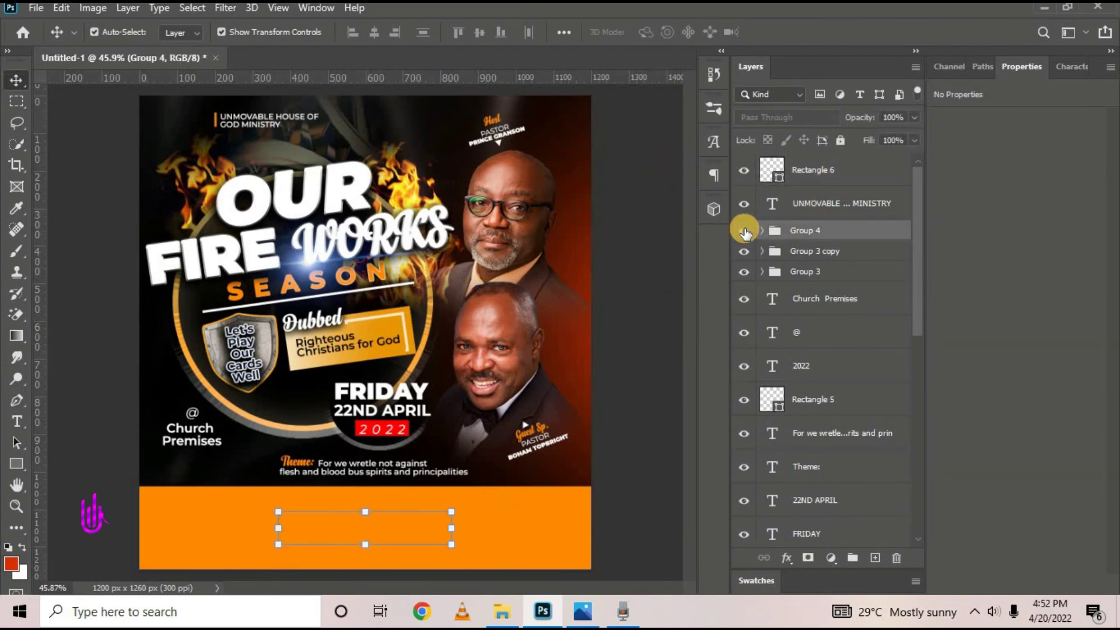
pyautogui.click(745, 231)
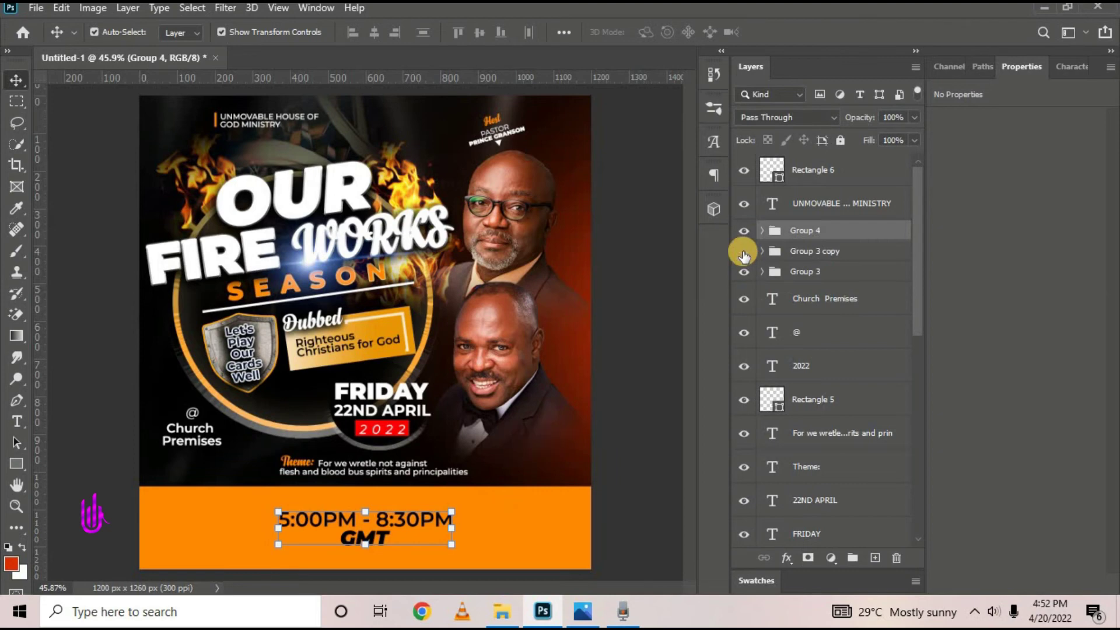
pyautogui.keyDown('ctrl'); pyautogui.click(806, 238); pyautogui.keyUp('ctrl')
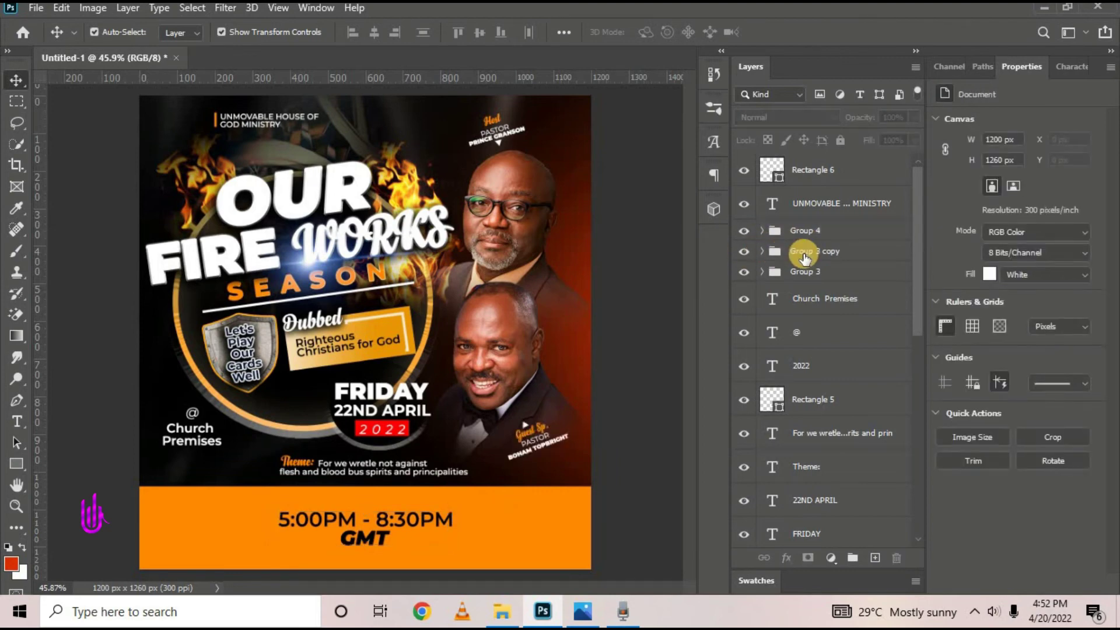
pyautogui.click(804, 257)
pyautogui.click(808, 230)
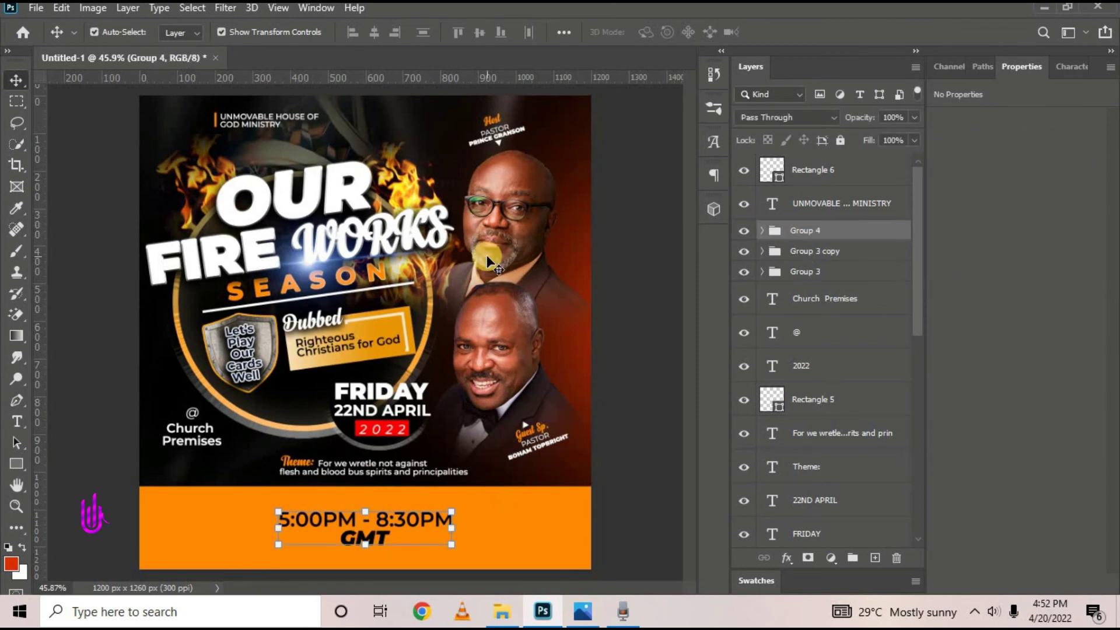
pyautogui.click(814, 166)
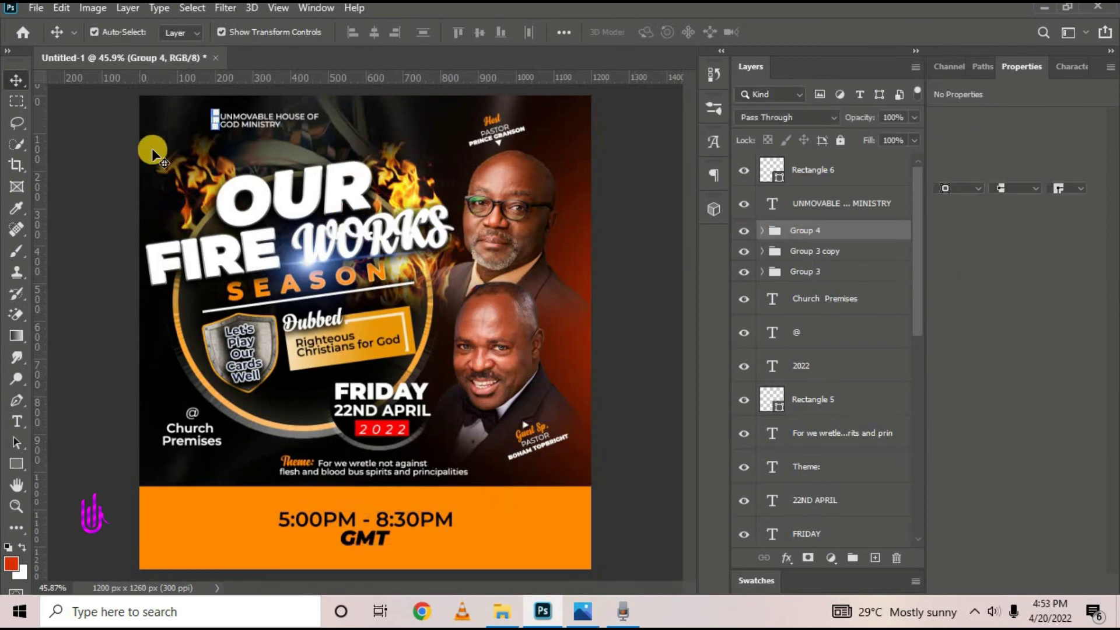
pyautogui.click(121, 149)
pyautogui.click(234, 117)
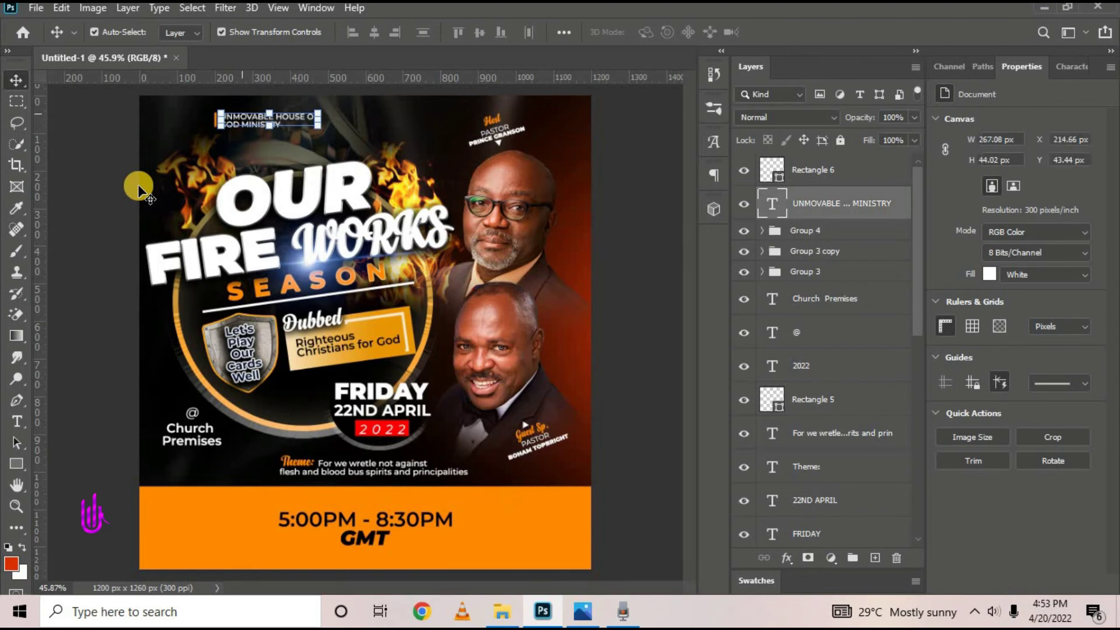
pyautogui.click(389, 245)
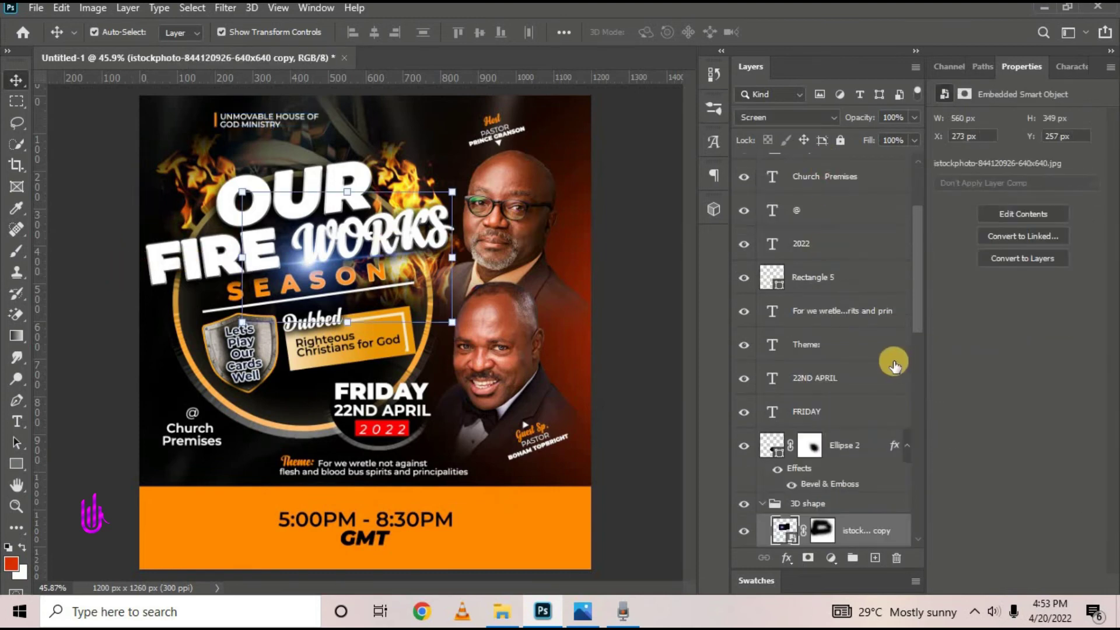
pyautogui.scroll(3, 895, 365)
pyautogui.click(629, 175)
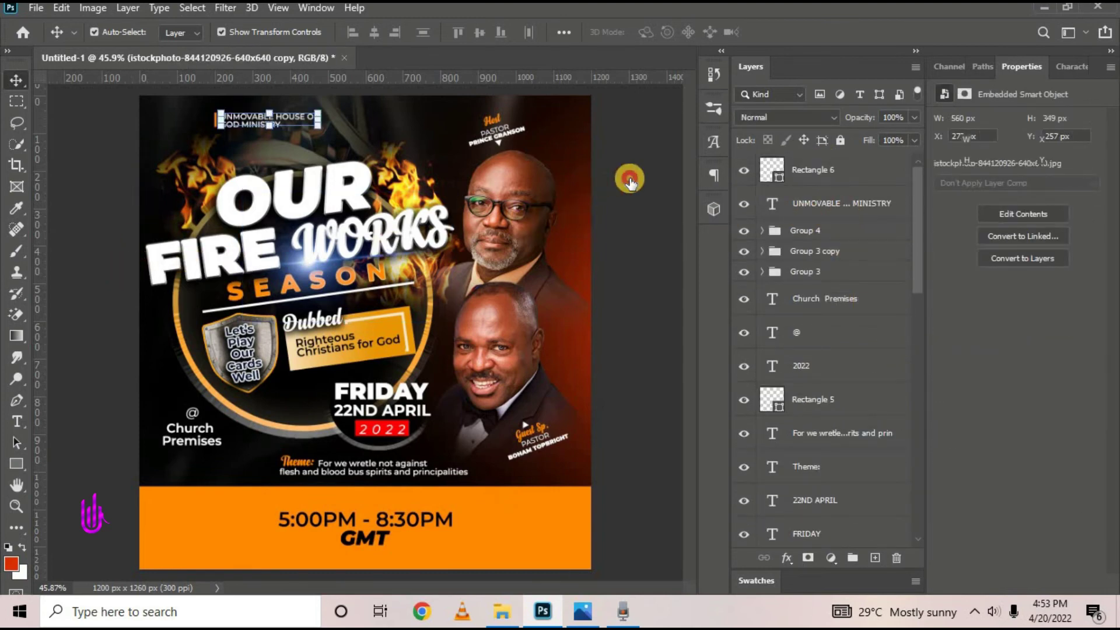
pyautogui.click(861, 231)
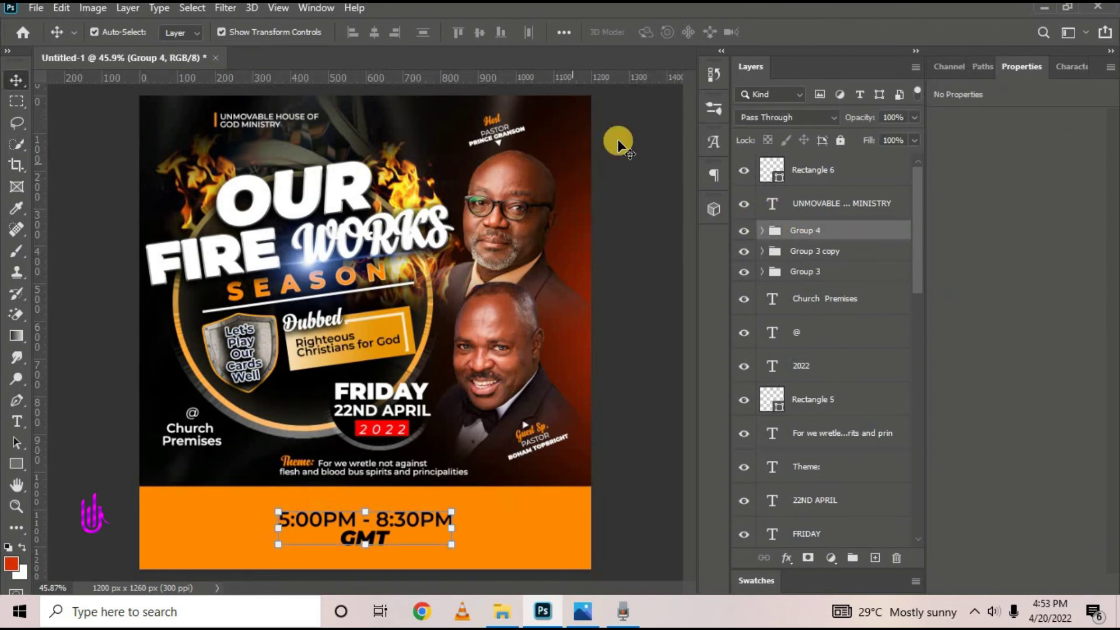
pyautogui.click(620, 142)
pyautogui.click(789, 228)
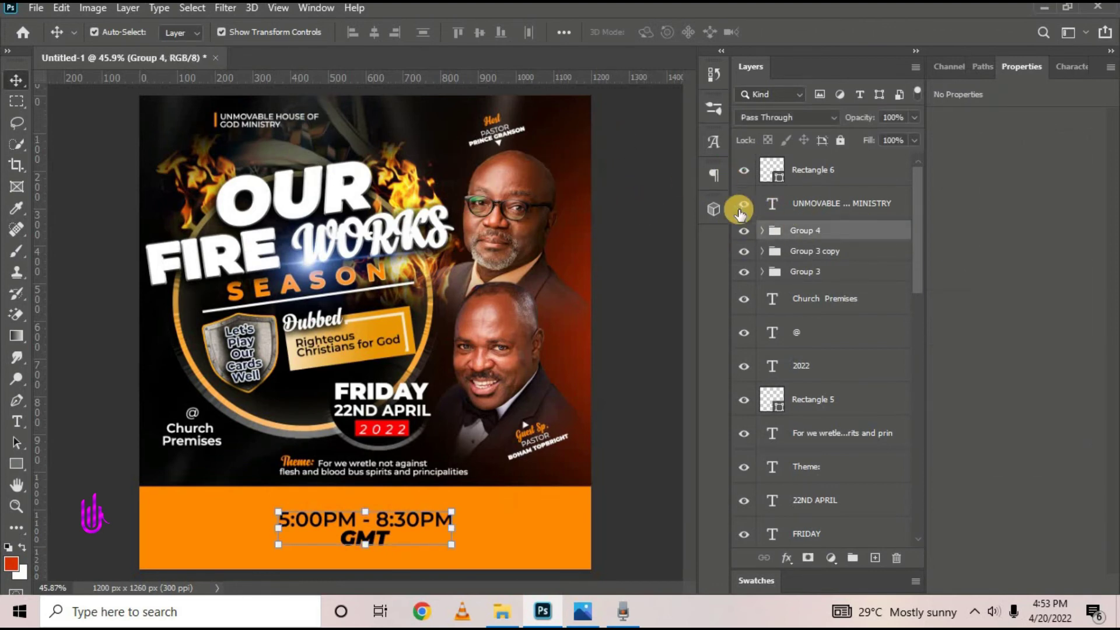
# Place the logo file as an embedded image at the top-left beside the ministry name
pyautogui.click(783, 178)
pyautogui.click(36, 7)
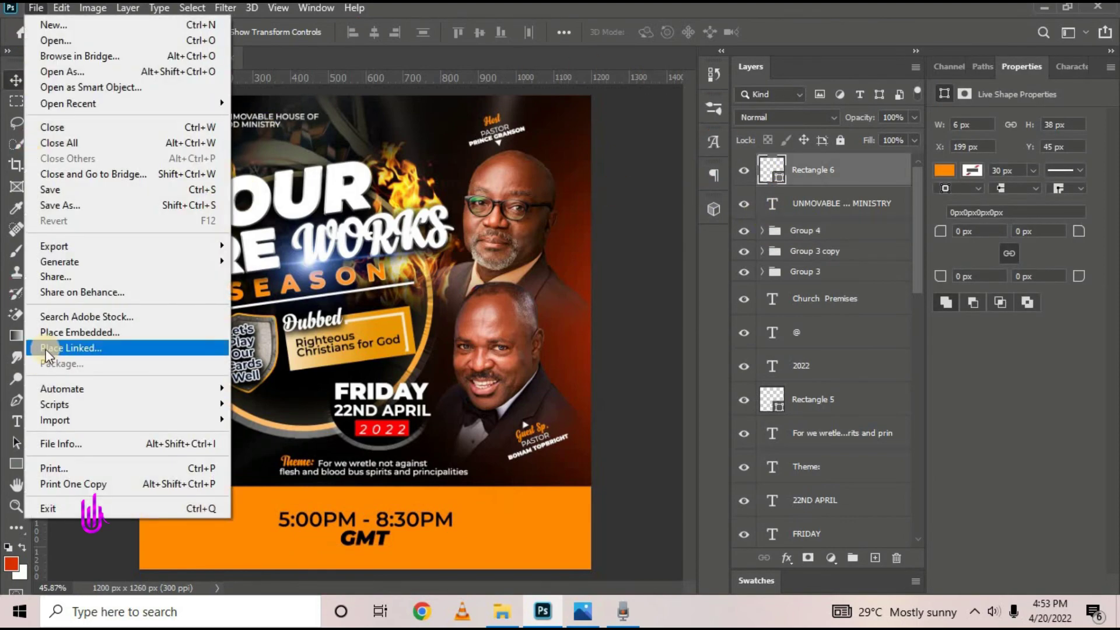
pyautogui.click(55, 331)
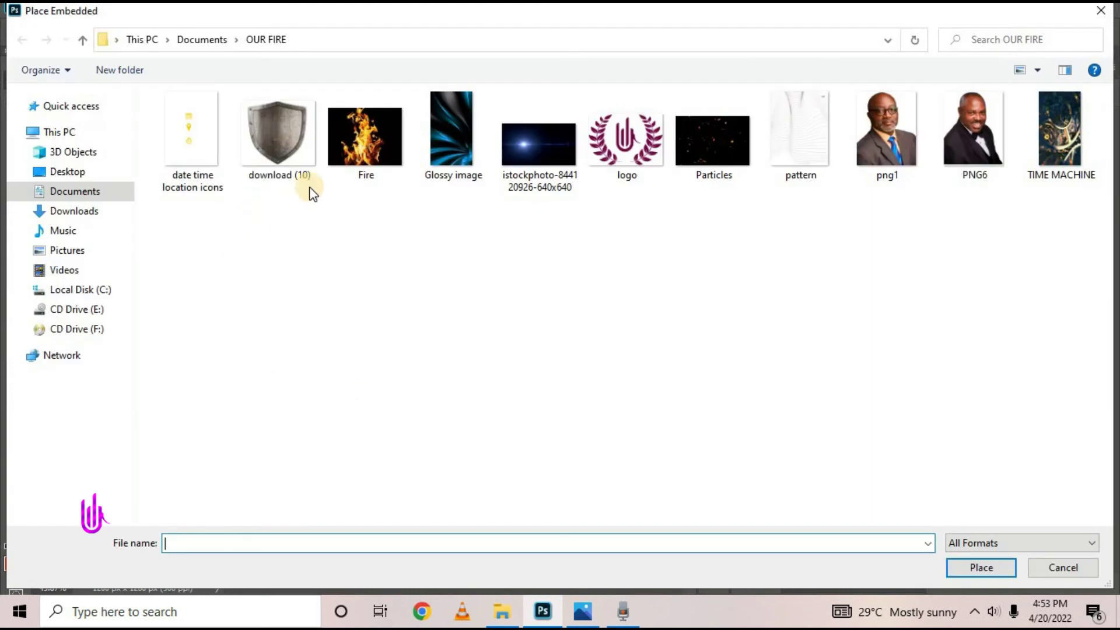
pyautogui.click(626, 140)
pyautogui.click(980, 569)
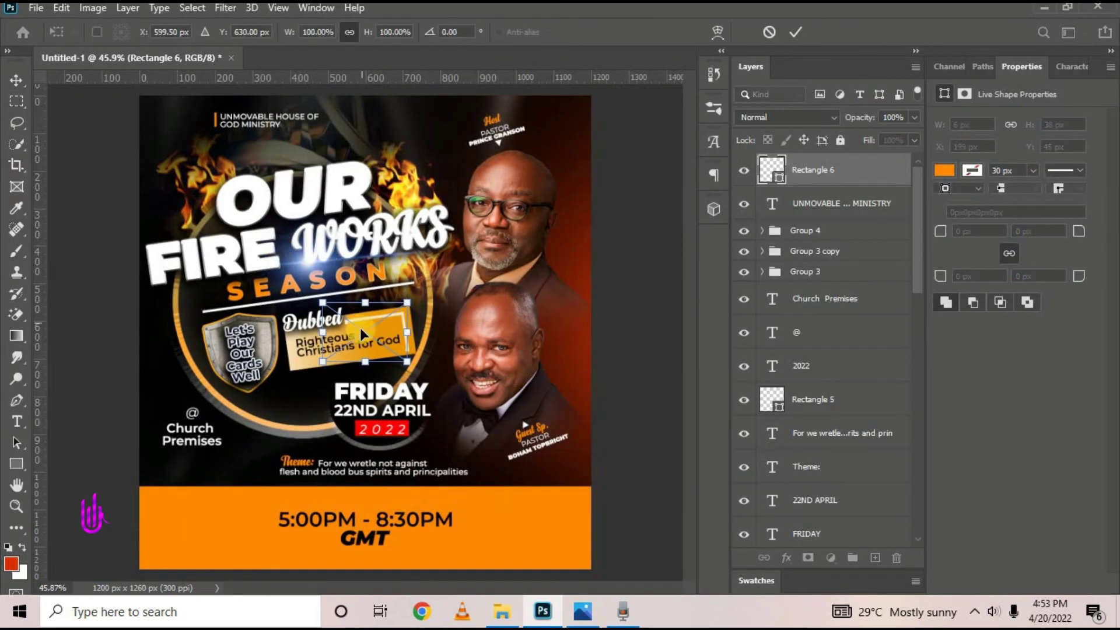
pyautogui.moveTo(361, 336); pyautogui.dragTo(209, 133)
pyautogui.click(796, 40)
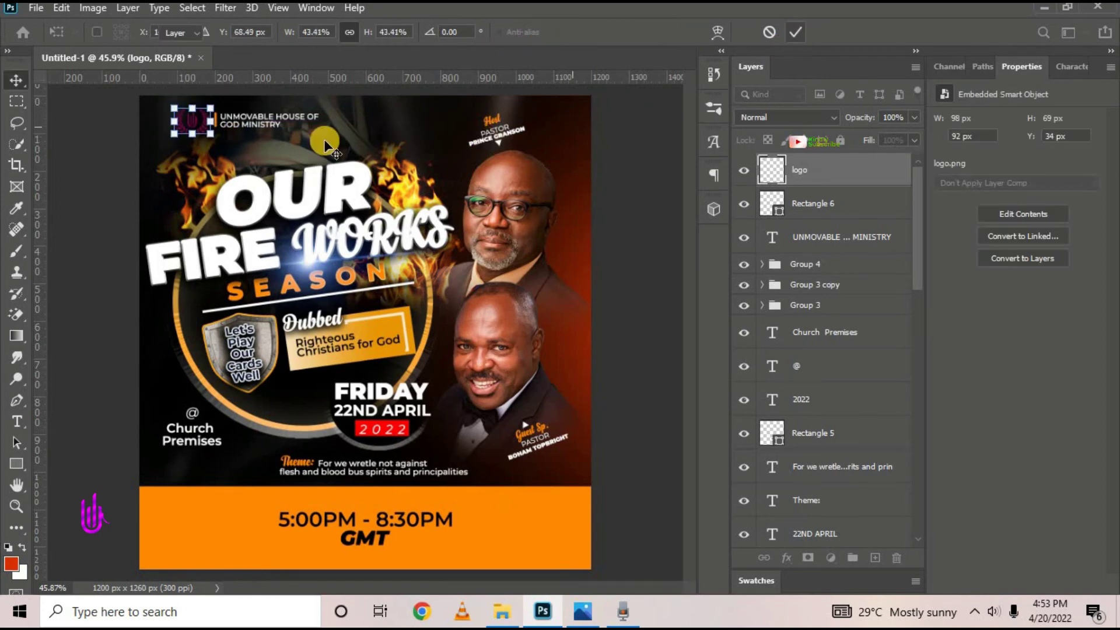
pyautogui.click(118, 196)
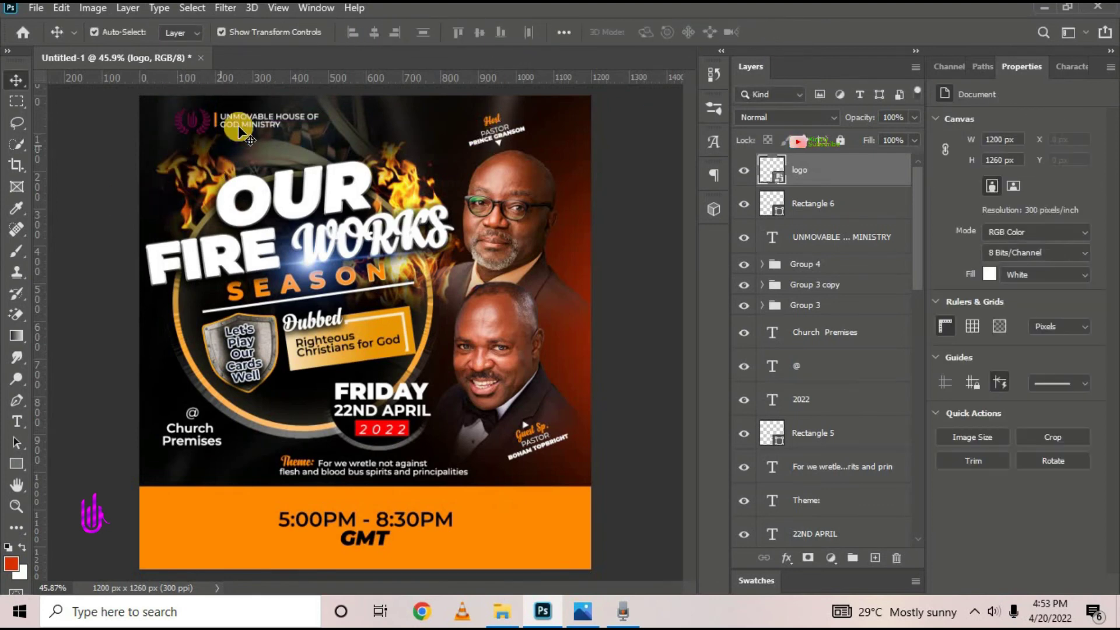
# Turn the logo white with a Color Overlay layer style, then view the reference flyer
pyautogui.click(847, 176)
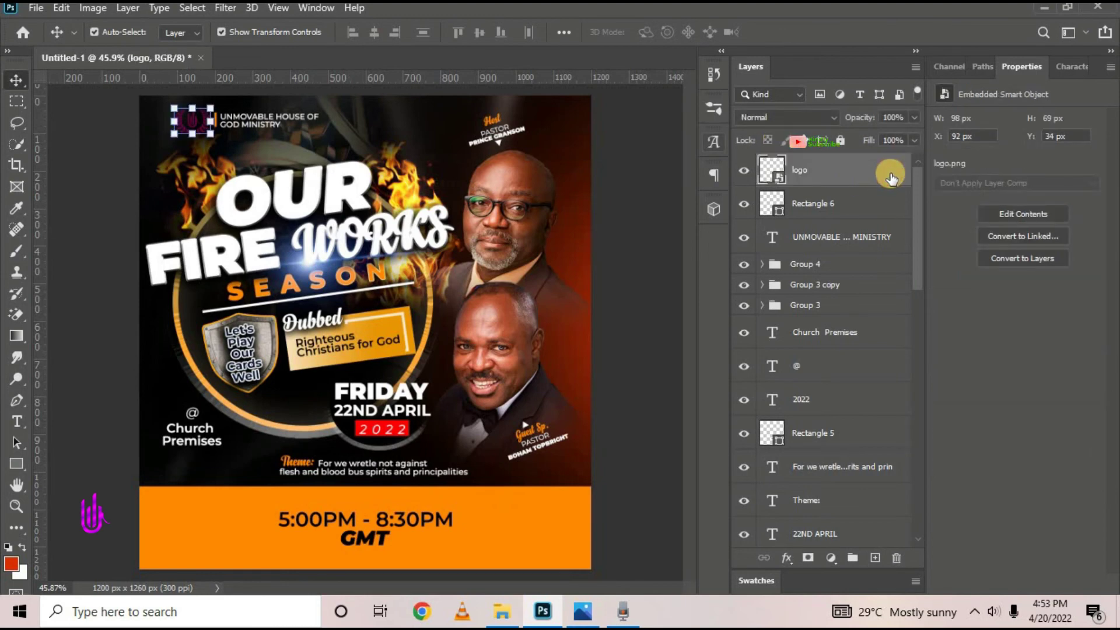
pyautogui.press('h')
pyautogui.doubleClick(891, 173)
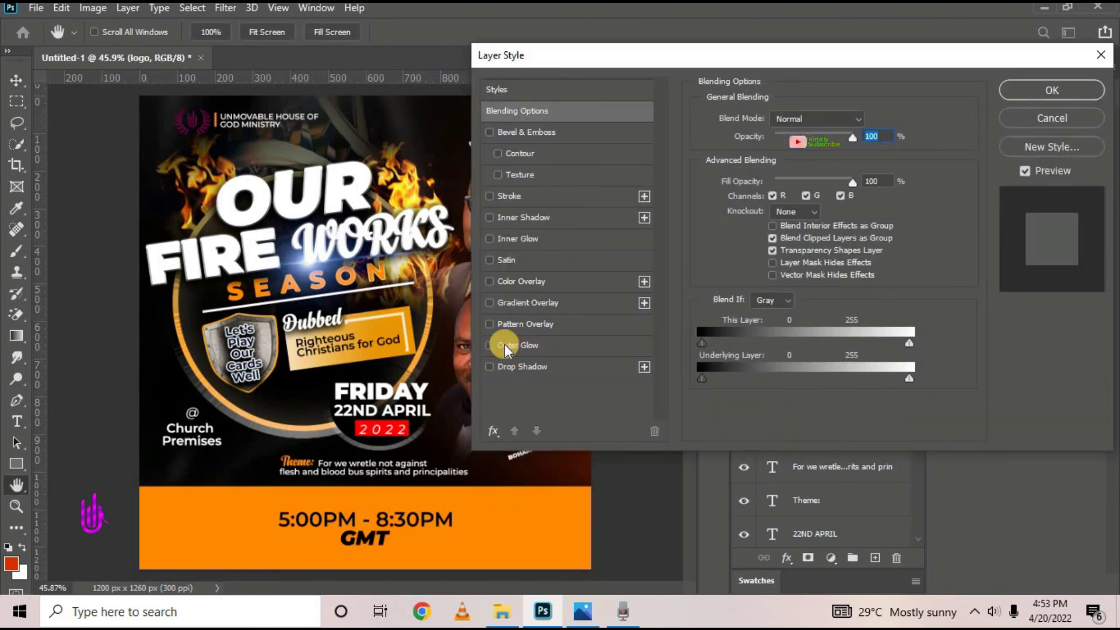
pyautogui.click(528, 281)
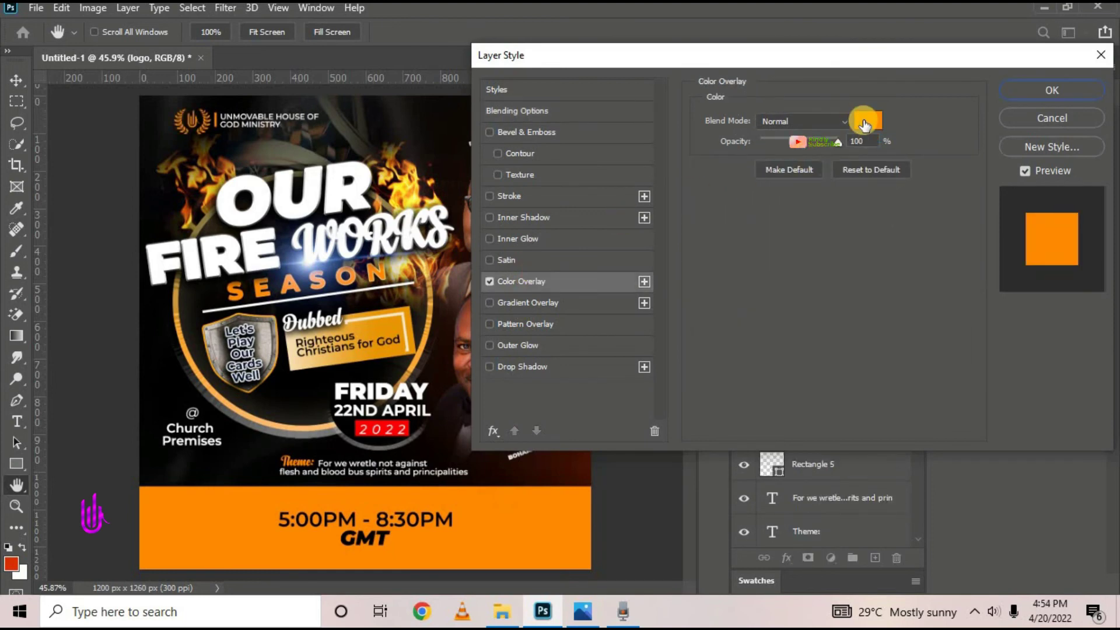
pyautogui.click(869, 120)
pyautogui.moveTo(735, 243); pyautogui.dragTo(671, 192)
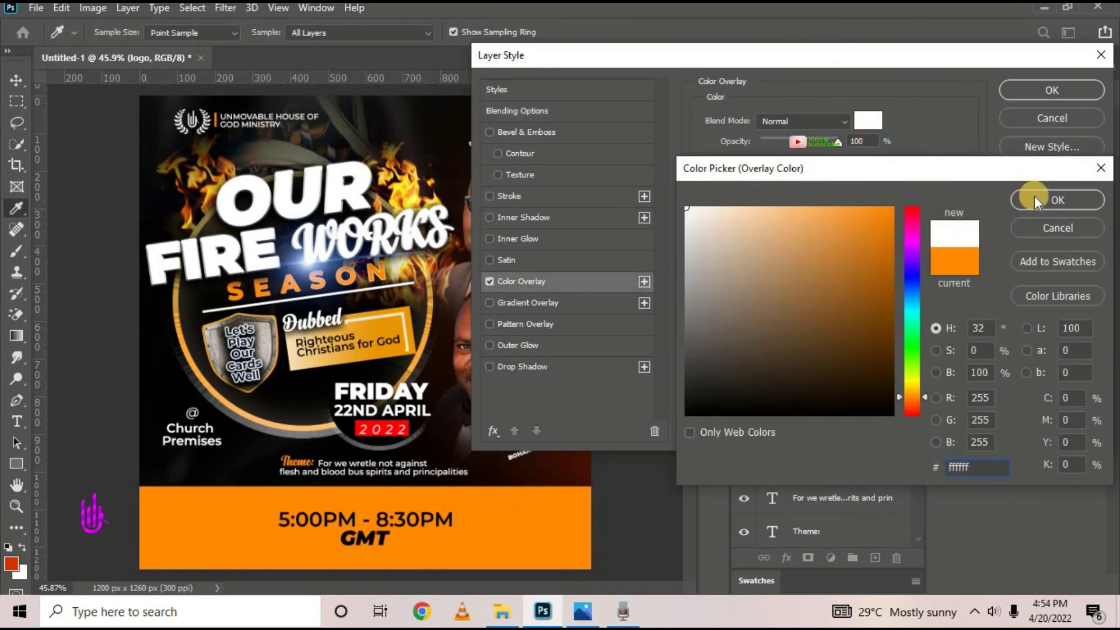
pyautogui.click(1025, 196)
pyautogui.click(1034, 87)
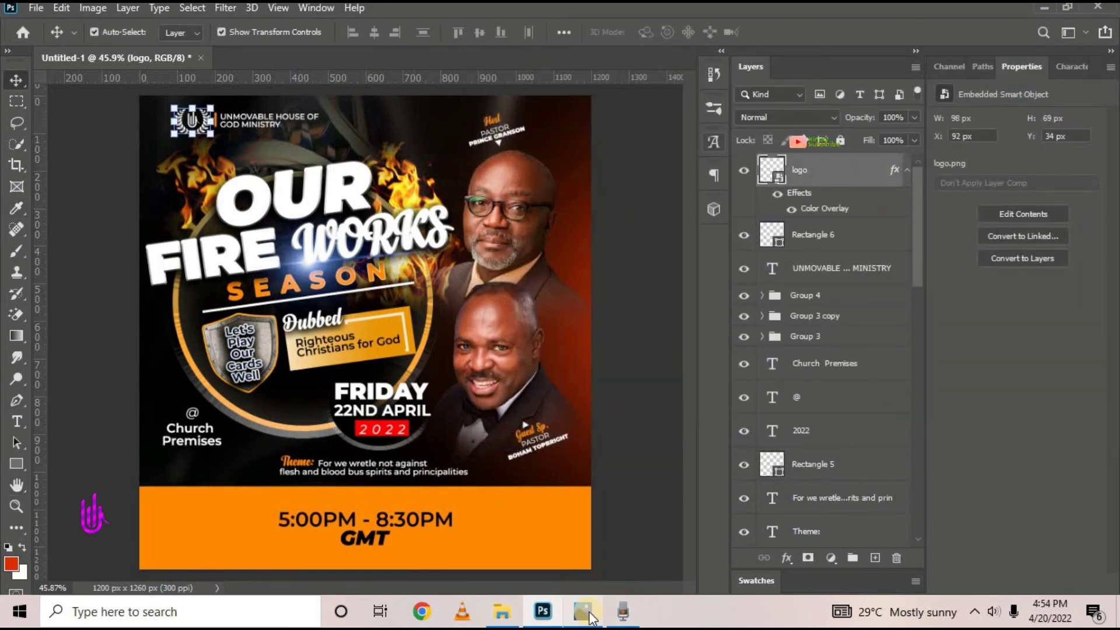
pyautogui.click(590, 612)
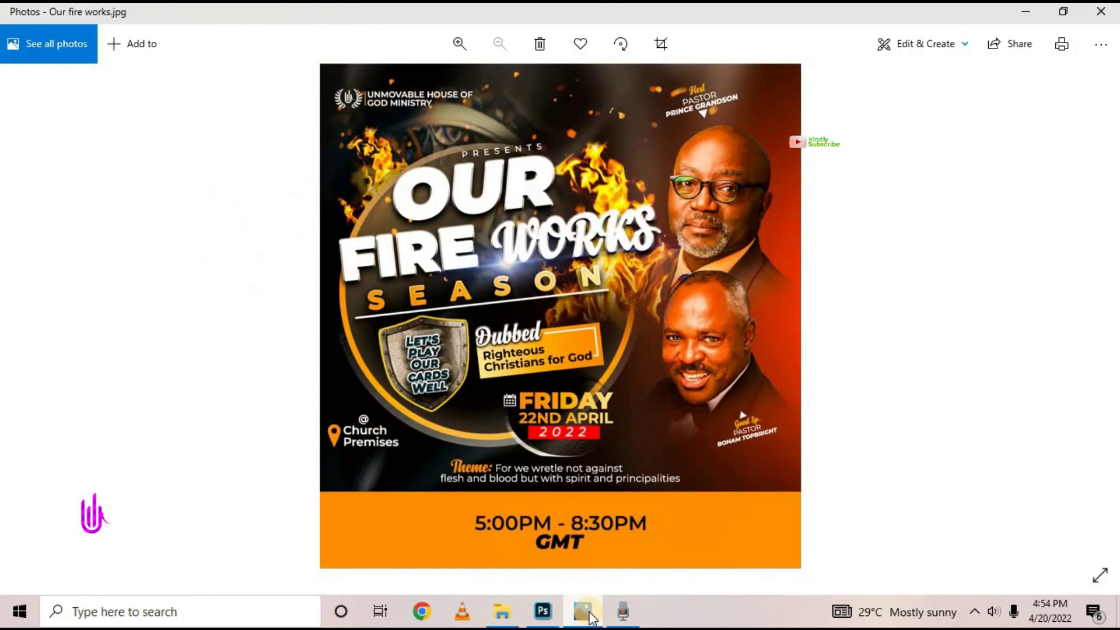
# Type PRESENTS below the ministry name, then enlarge it and tilt it slightly
pyautogui.click(587, 613)
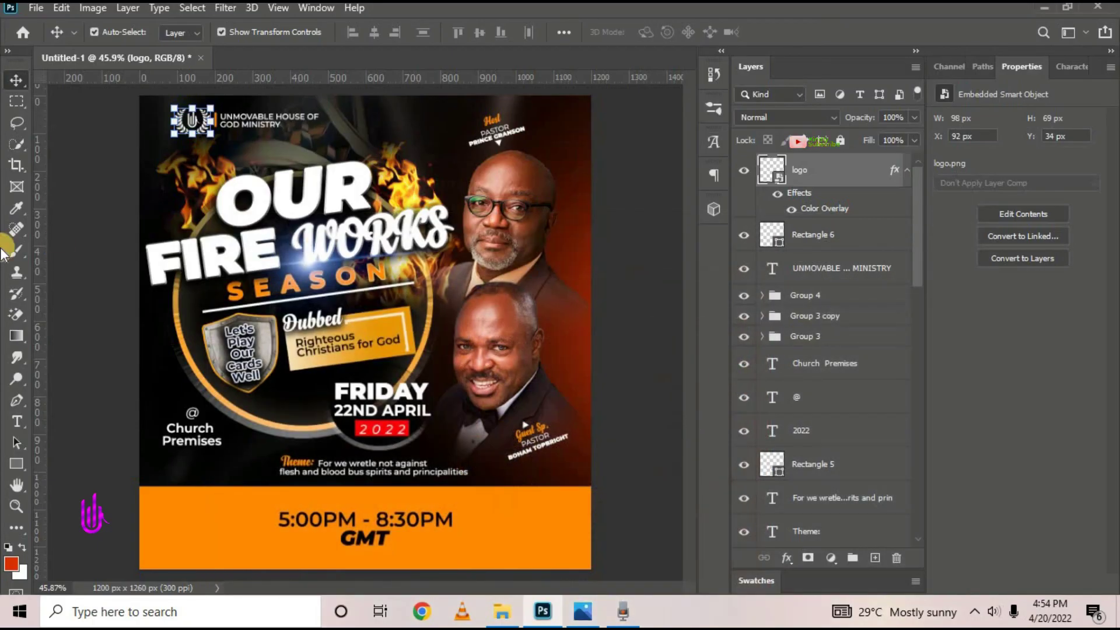
pyautogui.click(17, 422)
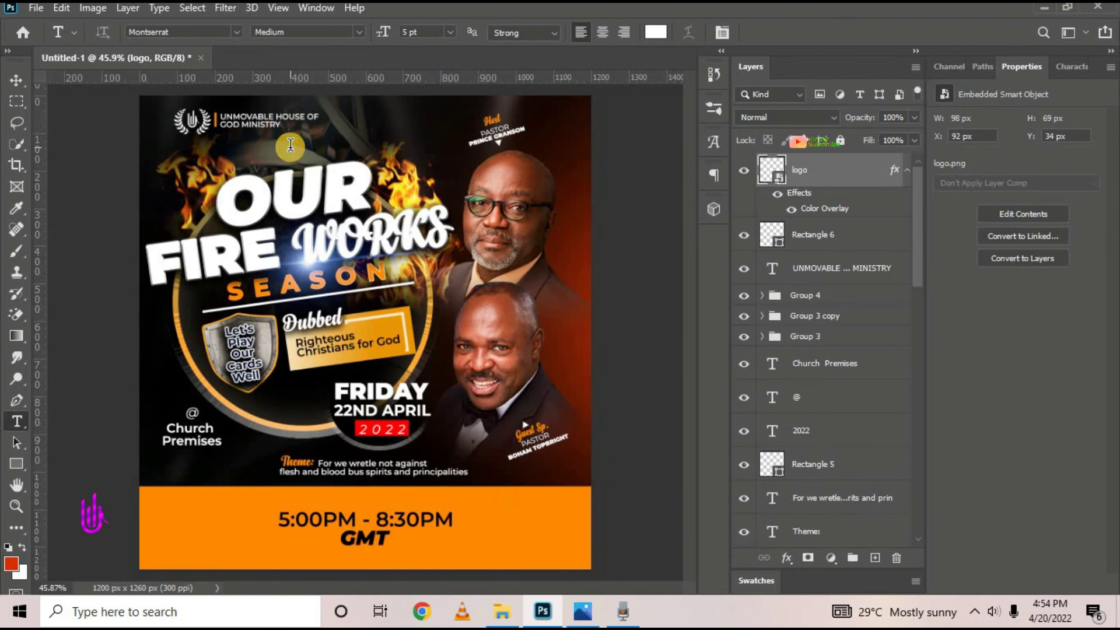
pyautogui.click(290, 144)
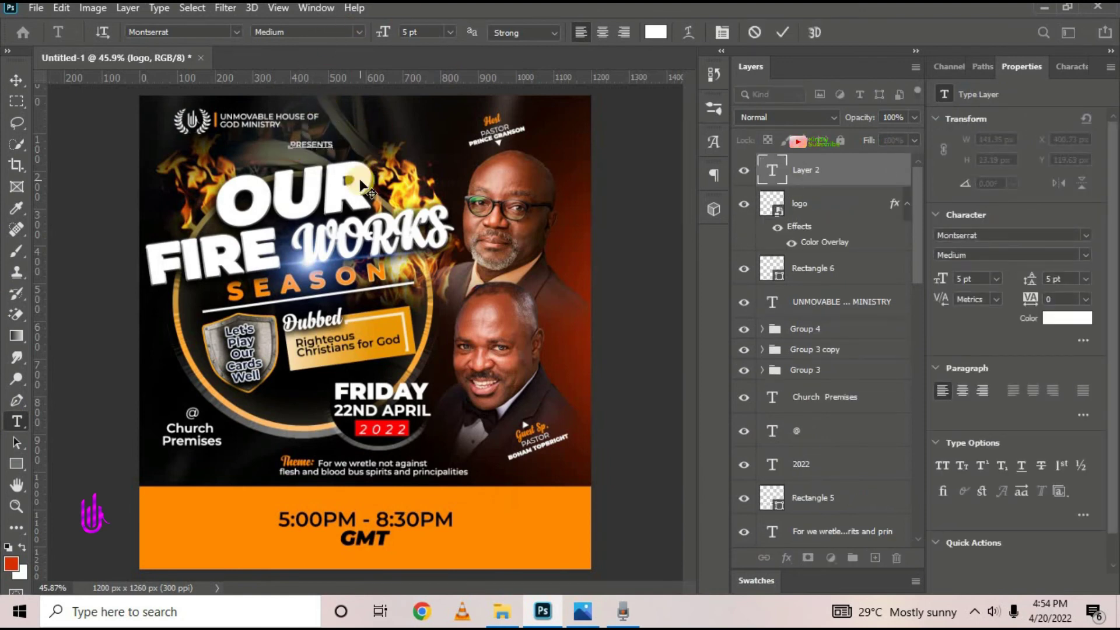
pyautogui.click(64, 65)
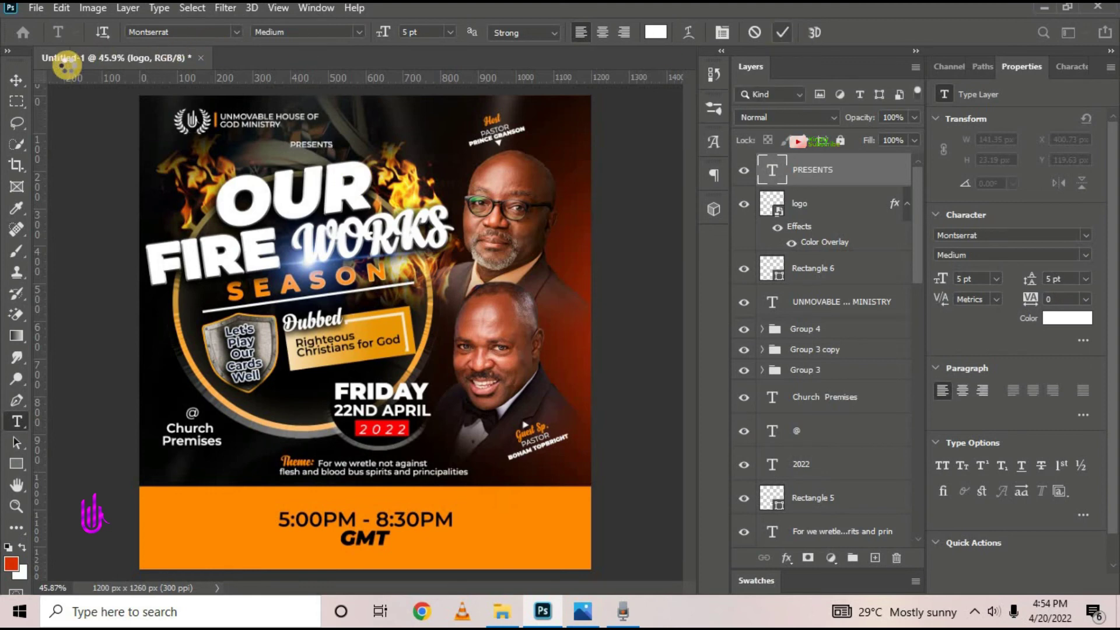
pyautogui.click(16, 80)
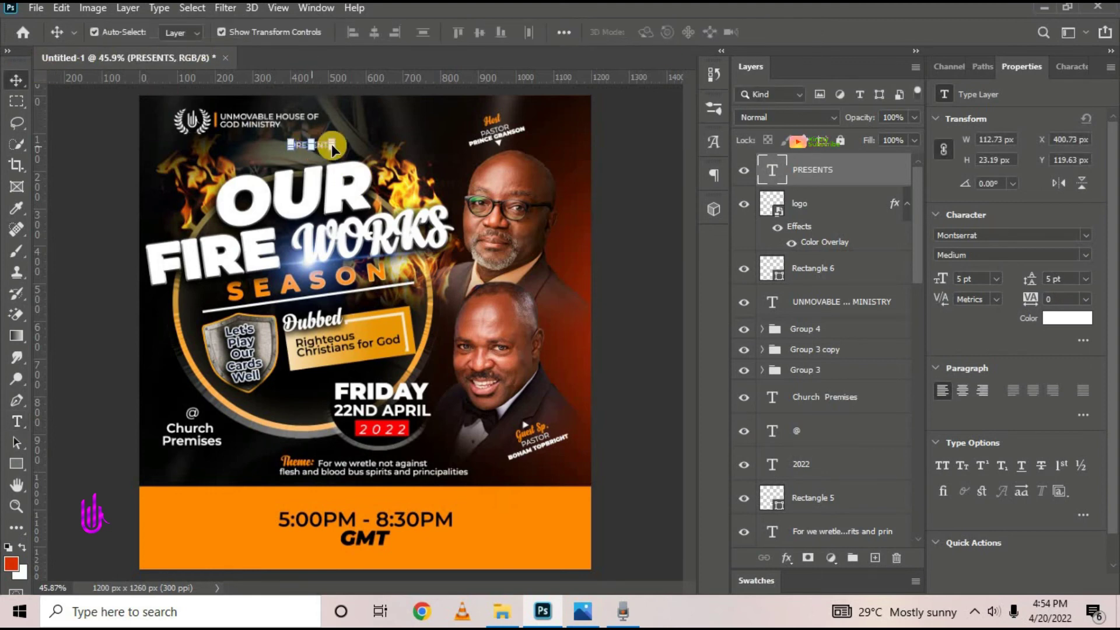
pyautogui.moveTo(332, 151)
pyautogui.mouseDown()
pyautogui.moveTo(343, 162)
pyautogui.moveTo(333, 157)
pyautogui.mouseUp()
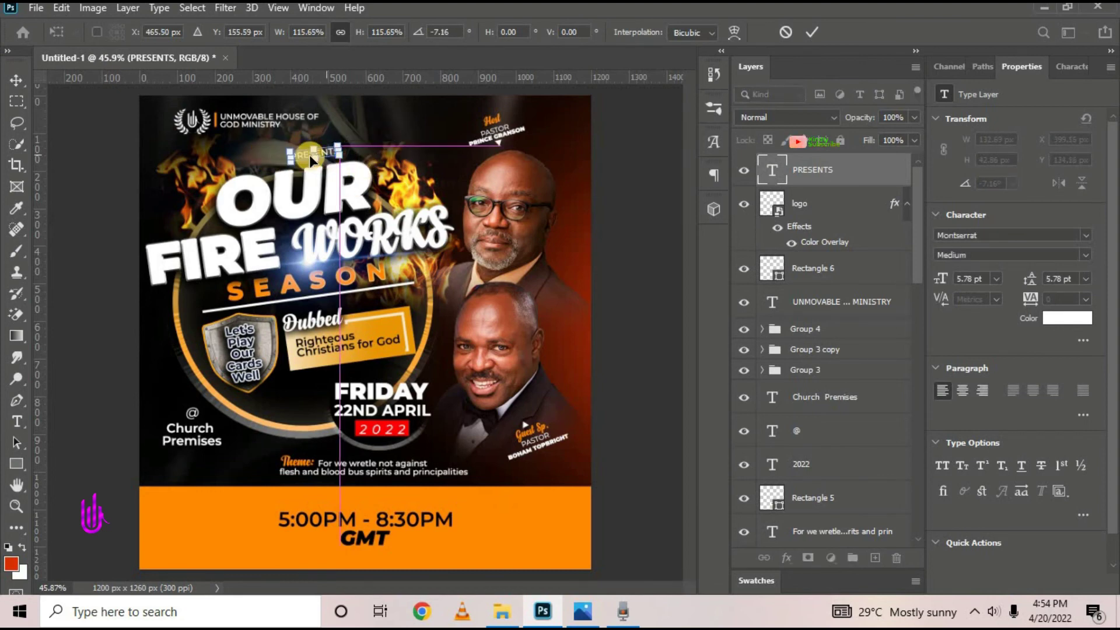
pyautogui.click(813, 32)
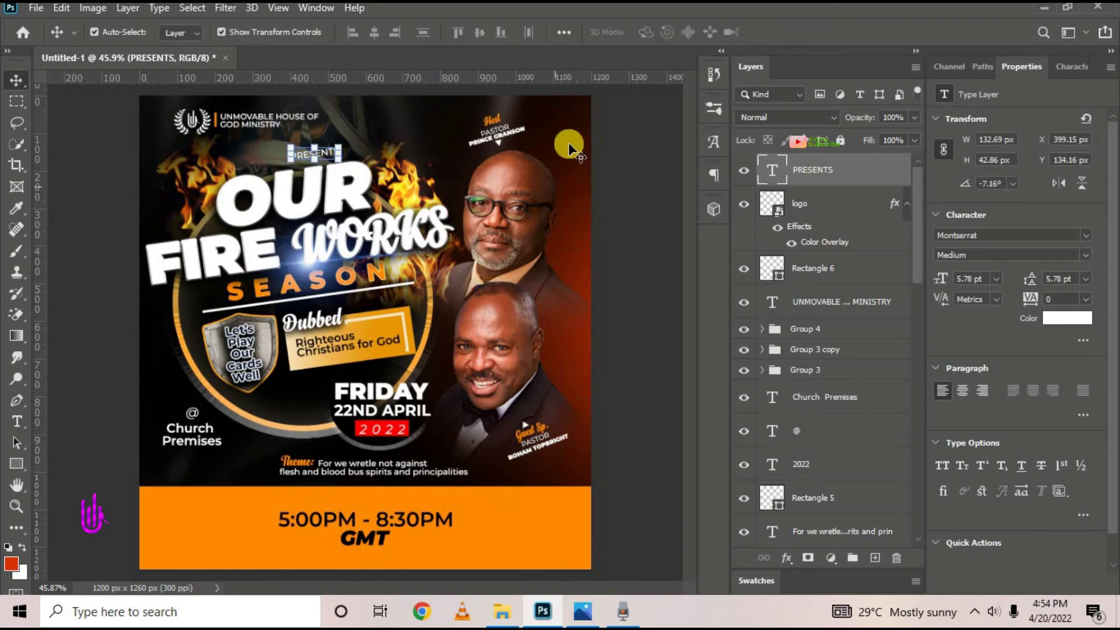
pyautogui.click(68, 184)
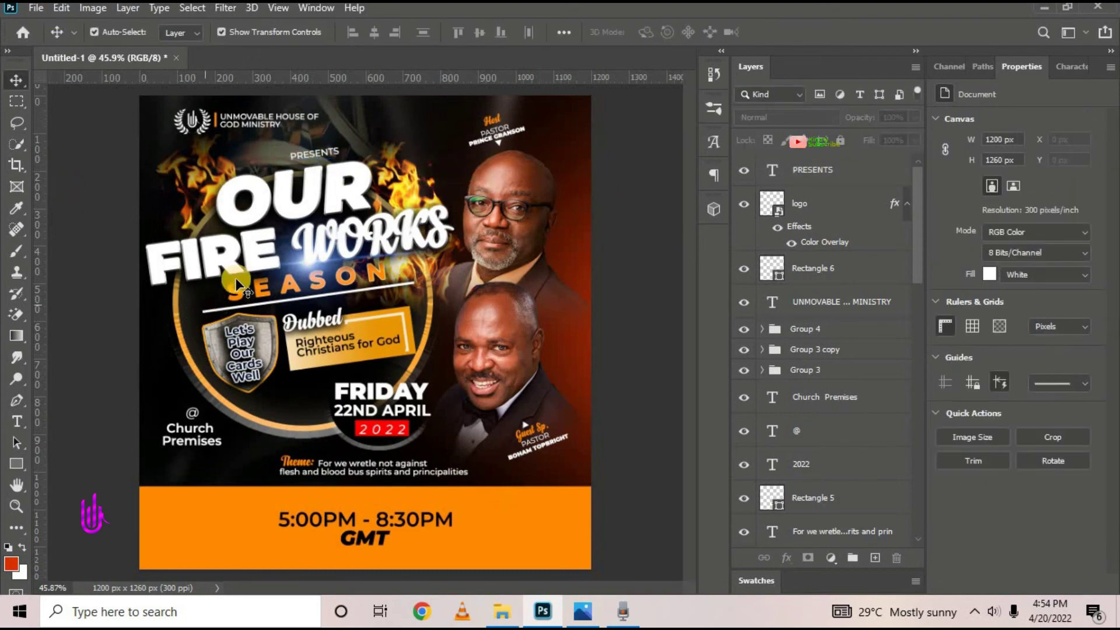
# Place the date/time/location icons PNG as an embedded layer above PRESENTS
pyautogui.scroll(-5, 359, 257)
pyautogui.scroll(4, 326, 350)
pyautogui.scroll(-1, 415, 467)
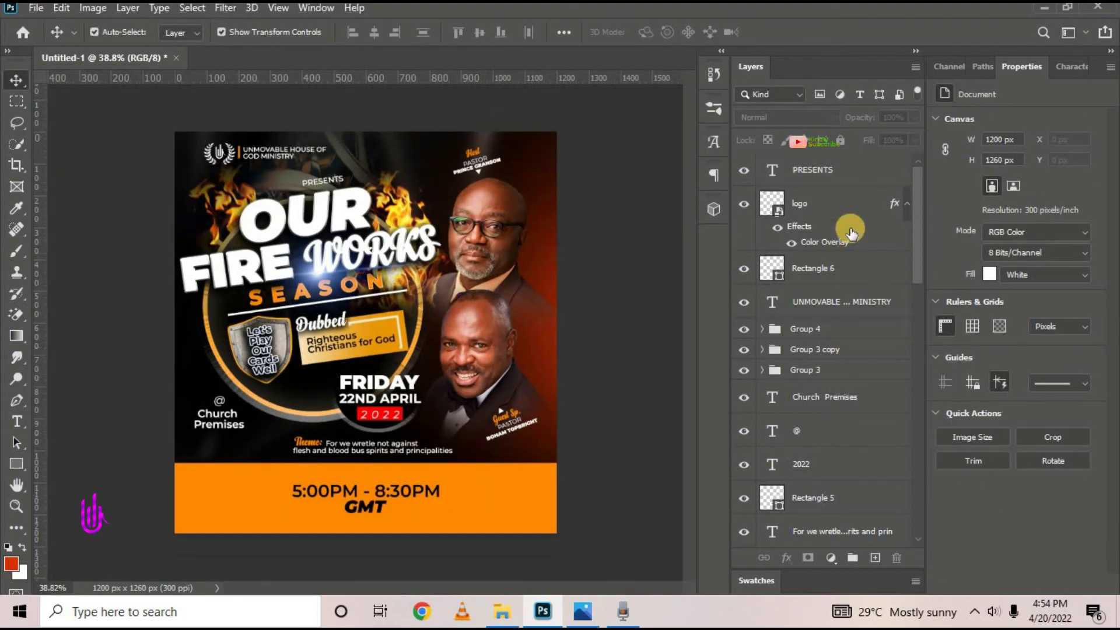
pyautogui.click(843, 178)
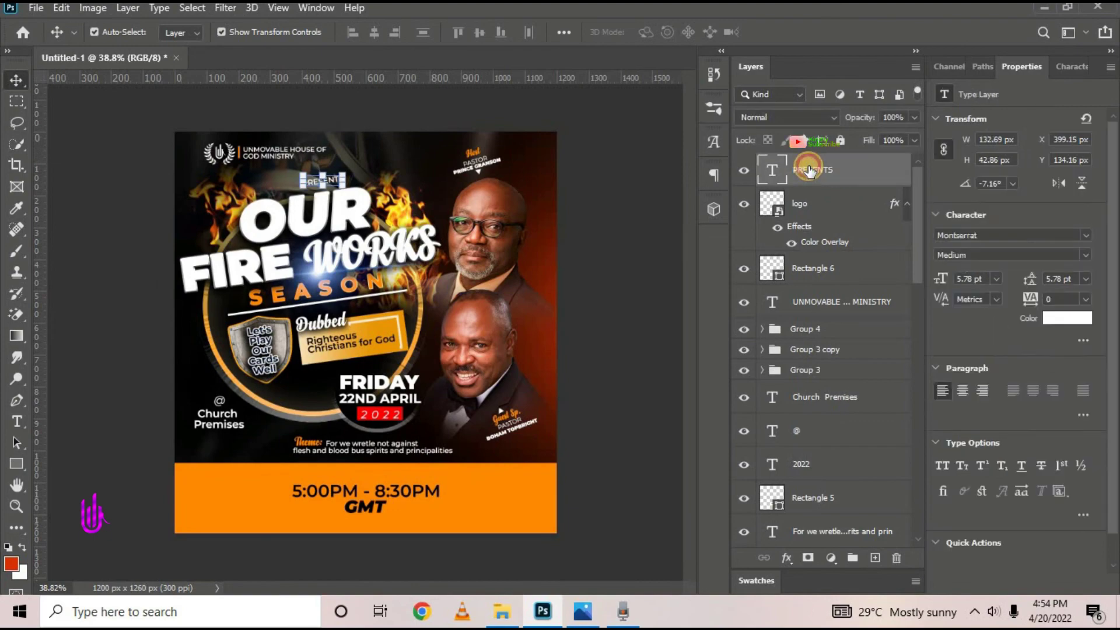
pyautogui.click(35, 7)
pyautogui.click(87, 328)
pyautogui.click(978, 565)
pyautogui.click(795, 32)
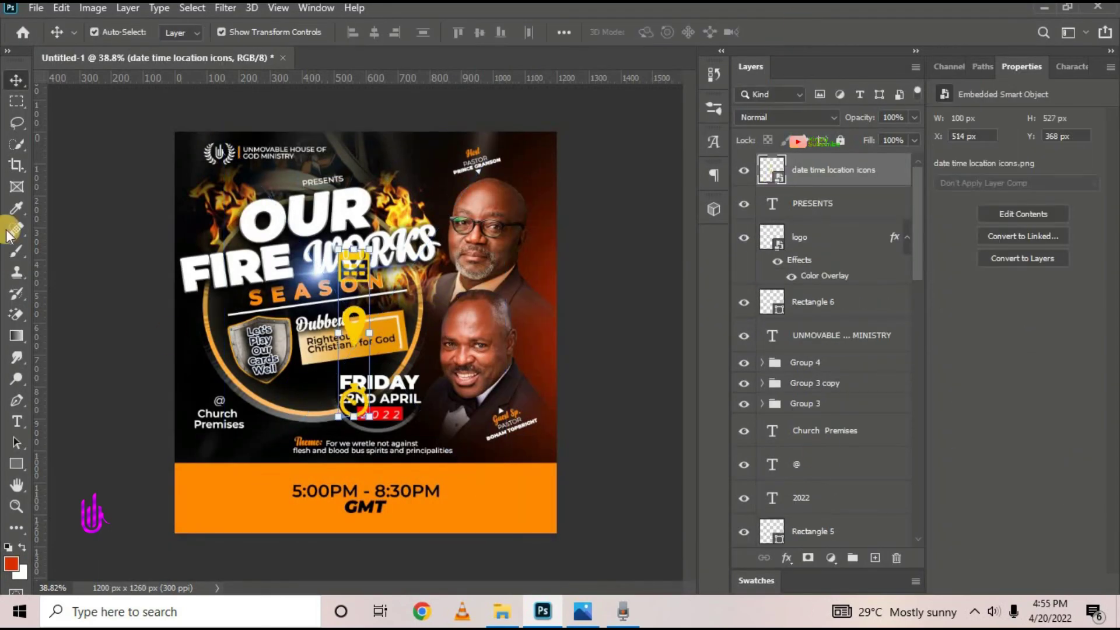
# Lasso the calendar icon out of the icons image onto its own layer
pyautogui.click(17, 123)
pyautogui.moveTo(337, 240); pyautogui.dragTo(336, 244)
pyautogui.hotkey('ctrl', 'j')
pyautogui.hotkey('ctrl', 'j')
pyautogui.click(744, 237)
pyautogui.click(836, 239)
pyautogui.press('Delete')
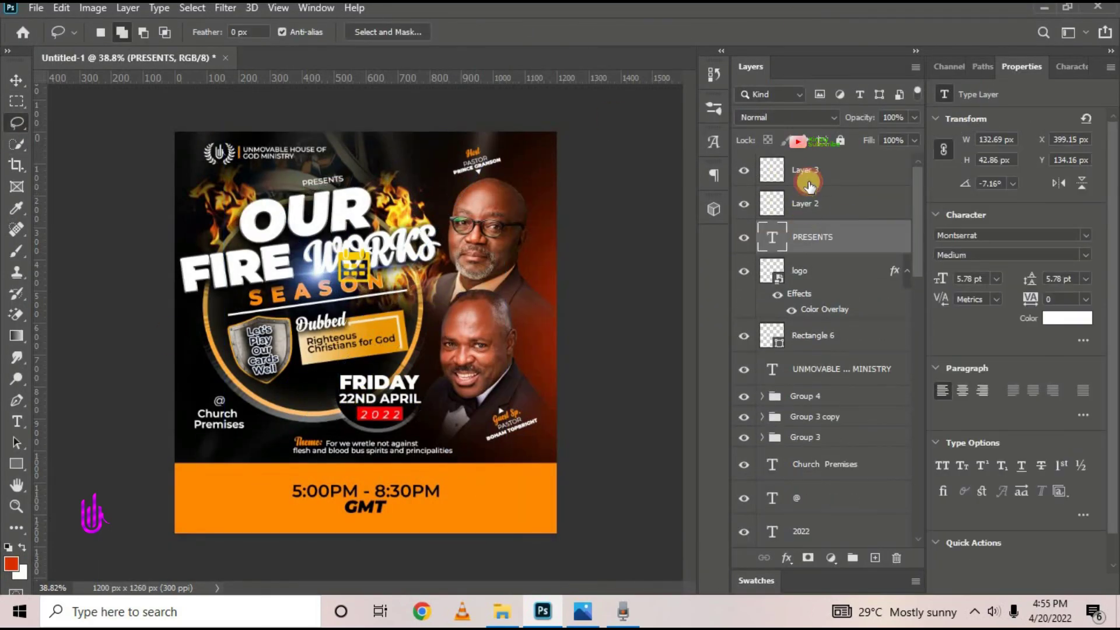
pyautogui.click(808, 178)
pyautogui.hotkey('ctrl', 'z')
pyautogui.hotkey('ctrl', 'z')
pyautogui.hotkey('ctrl', 'j')
# Sort out the icon layers, toggling visibility and undoing an accidental layer deletion
pyautogui.click(744, 238)
pyautogui.click(745, 266)
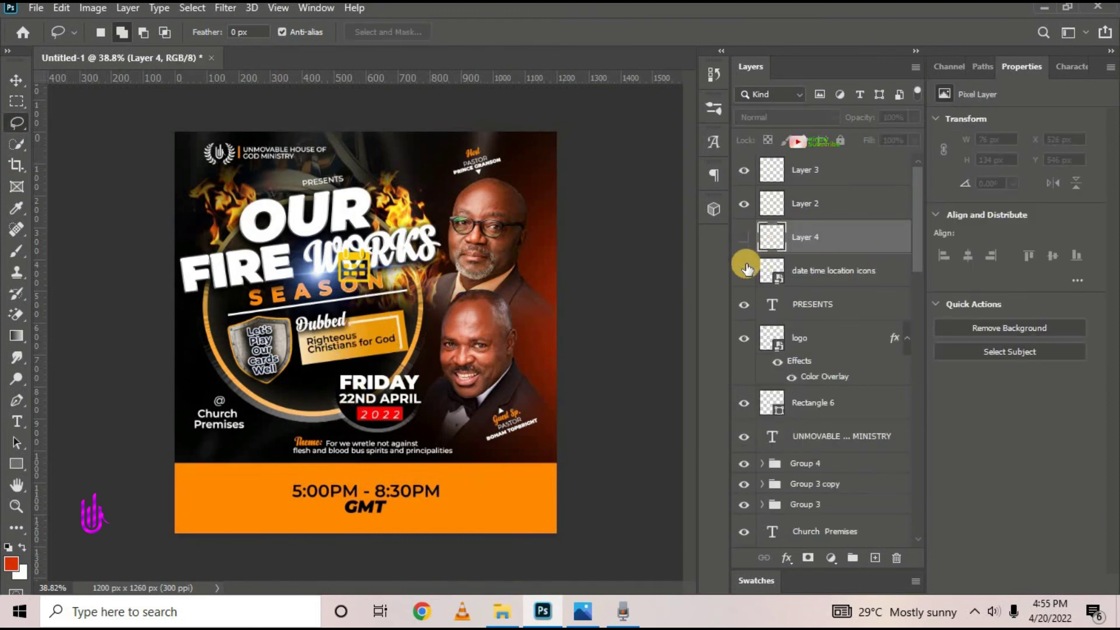
pyautogui.click(745, 270)
pyautogui.doubleClick(744, 271)
pyautogui.press('Delete')
pyautogui.click(744, 238)
pyautogui.click(817, 203)
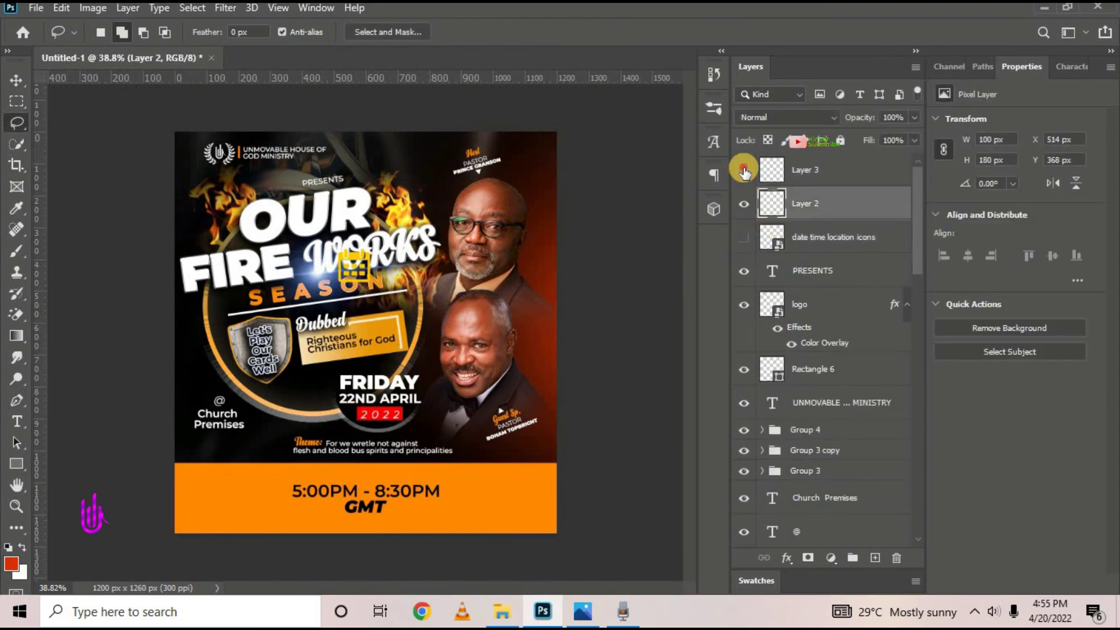
pyautogui.click(744, 170)
pyautogui.press('Delete')
pyautogui.hotkey('ctrl', 'z')
# Lasso the location pin onto its own layer and delete the original icons layer
pyautogui.click(828, 241)
pyautogui.moveTo(326, 294); pyautogui.dragTo(294, 307)
pyautogui.hotkey('ctrl', 'j')
pyautogui.click(773, 270)
pyautogui.press('Delete')
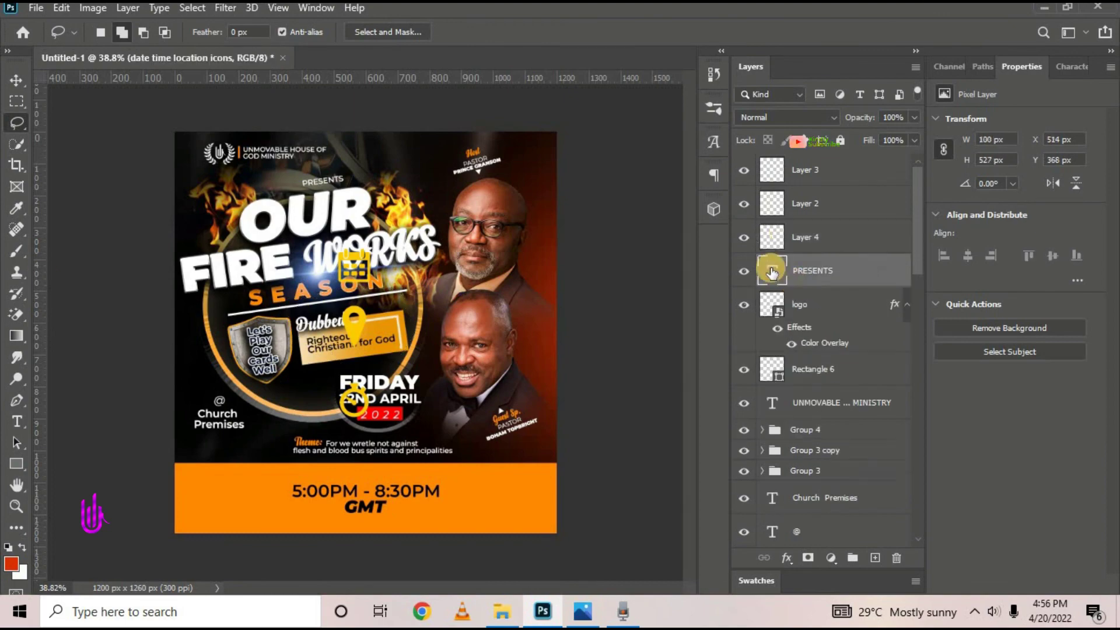
# Move the calendar beside FRIDAY and the pin beside Church Premises, nudging that text right
pyautogui.press('v')
pyautogui.moveTo(355, 277)
pyautogui.mouseDown()
pyautogui.moveTo(325, 404)
pyautogui.moveTo(499, 448)
pyautogui.mouseUp()
pyautogui.scroll(3, 315, 420)
pyautogui.moveTo(551, 307); pyautogui.dragTo(327, 449)
pyautogui.click(315, 488)
pyautogui.keyDown('shift'); pyautogui.click(311, 448); pyautogui.keyUp('shift')
# Shrink the calendar icon to fit beside FRIDAY
pyautogui.click(500, 423)
pyautogui.moveTo(528, 508); pyautogui.dragTo(509, 422)
pyautogui.click(808, 33)
pyautogui.hotkey('ctrl', '0')
# Add a white Color Overlay to the calendar and an orange Color Overlay to the pin
pyautogui.doubleClick(829, 177)
pyautogui.click(530, 280)
pyautogui.press('Return')
pyautogui.doubleClick(854, 240)
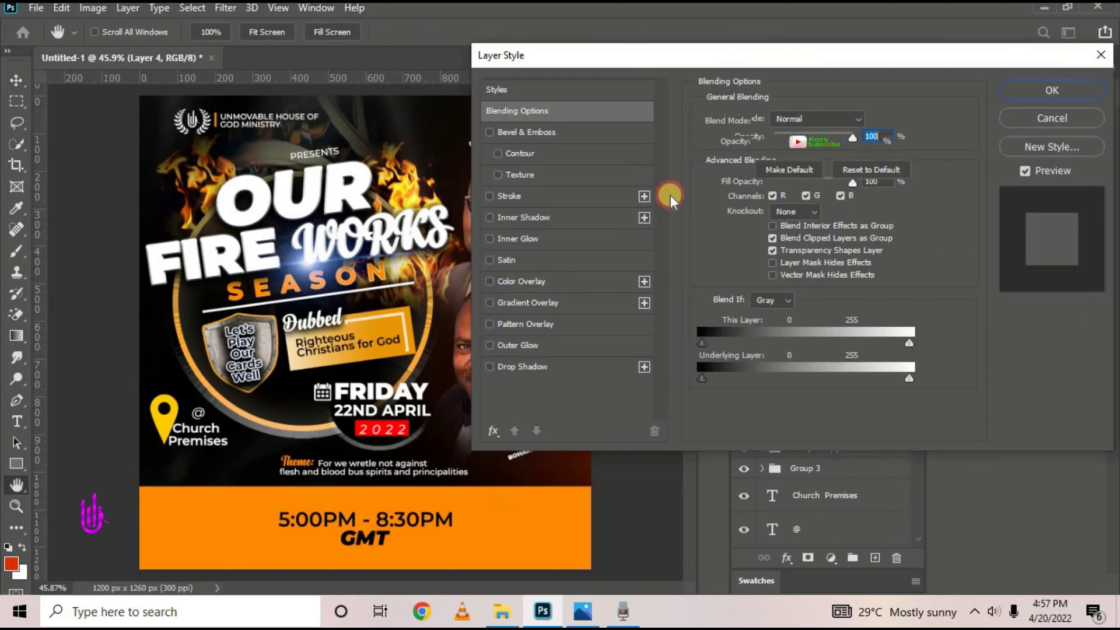
pyautogui.click(531, 281)
pyautogui.click(868, 119)
pyautogui.press('Return')
pyautogui.press('Return')
pyautogui.click(628, 226)
# Shrink the pin beside Church Premises, then view the reference flyer in Photos
pyautogui.click(162, 447)
pyautogui.scroll(3, 162, 447)
pyautogui.moveTo(218, 312); pyautogui.dragTo(178, 416)
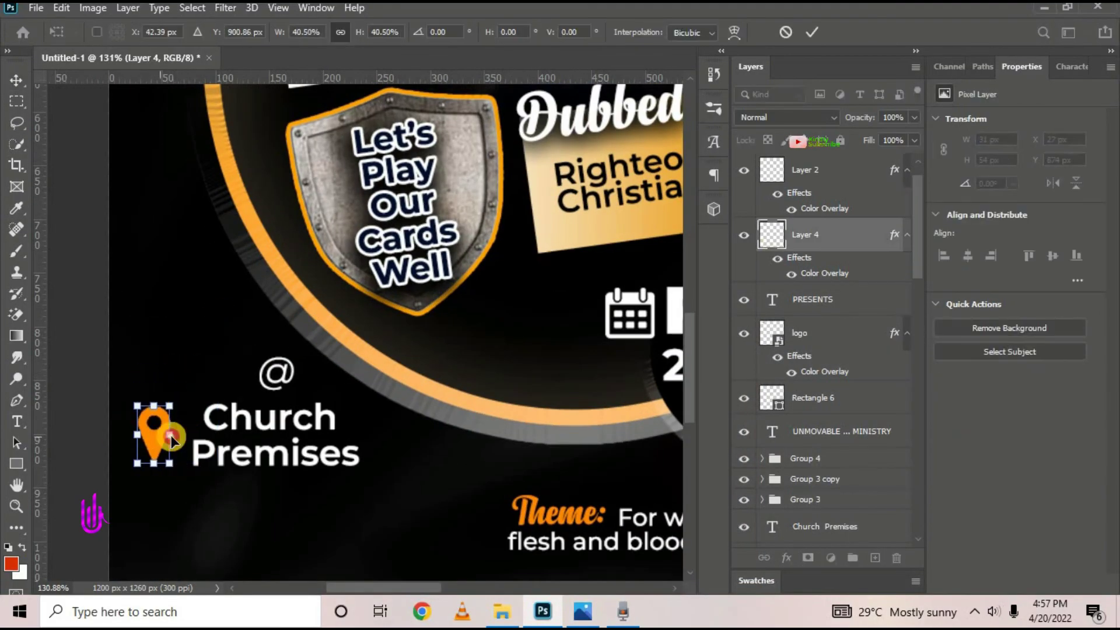
pyautogui.click(807, 34)
pyautogui.hotkey('ctrl', '0')
pyautogui.click(581, 613)
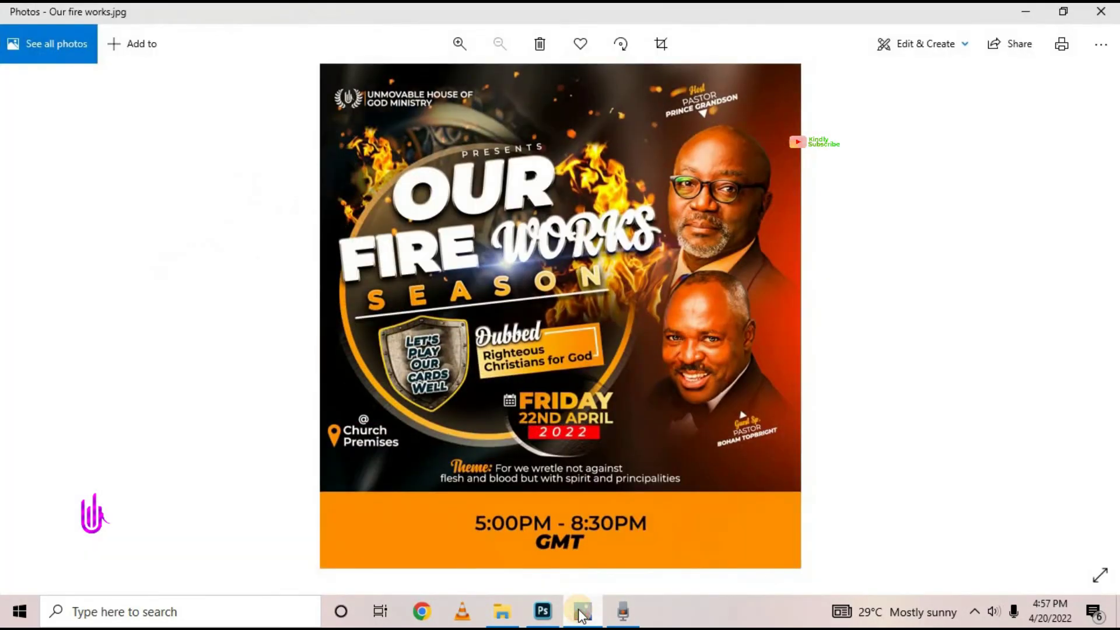
# Group all layers from Layer 3 down to FRIDAY into Group 5 and toggle it to check
pyautogui.click(582, 612)
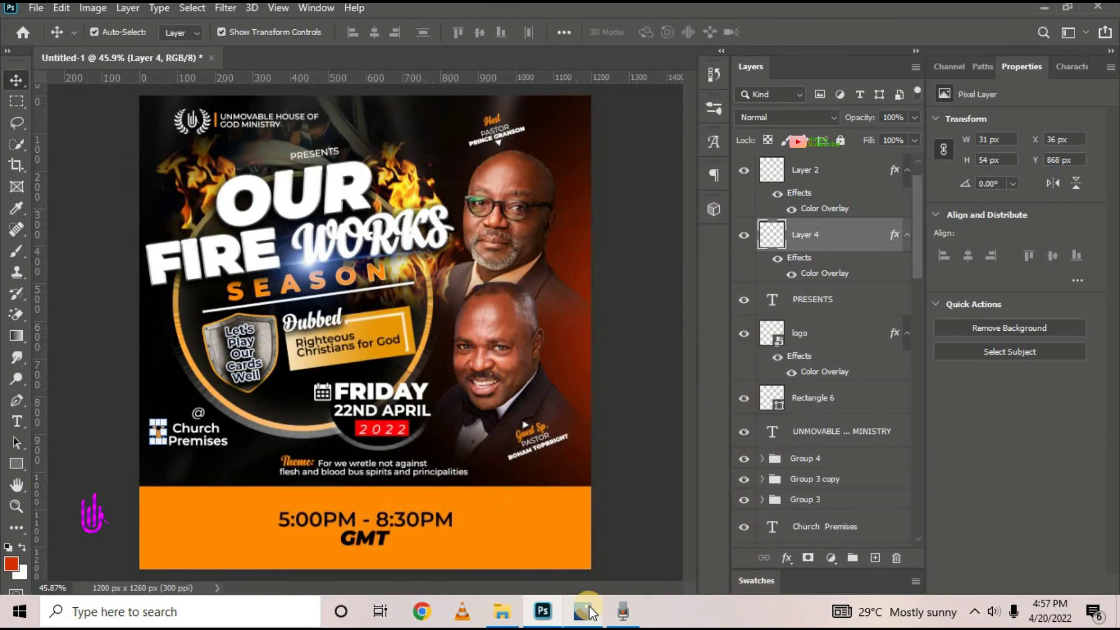
pyautogui.scroll(-2, 824, 305)
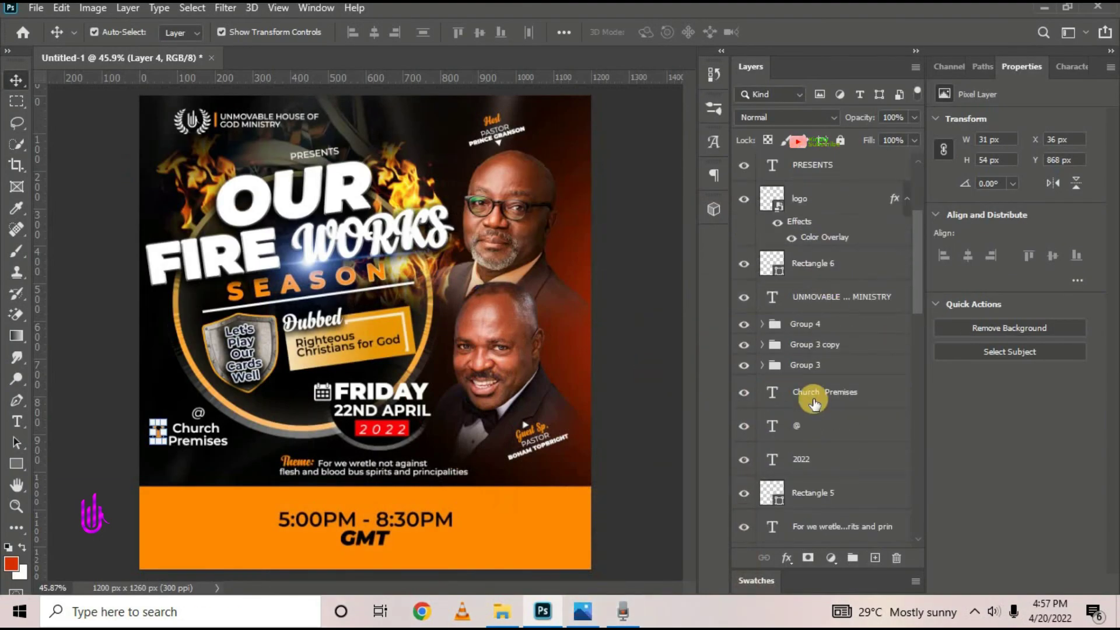
pyautogui.scroll(-6, 814, 403)
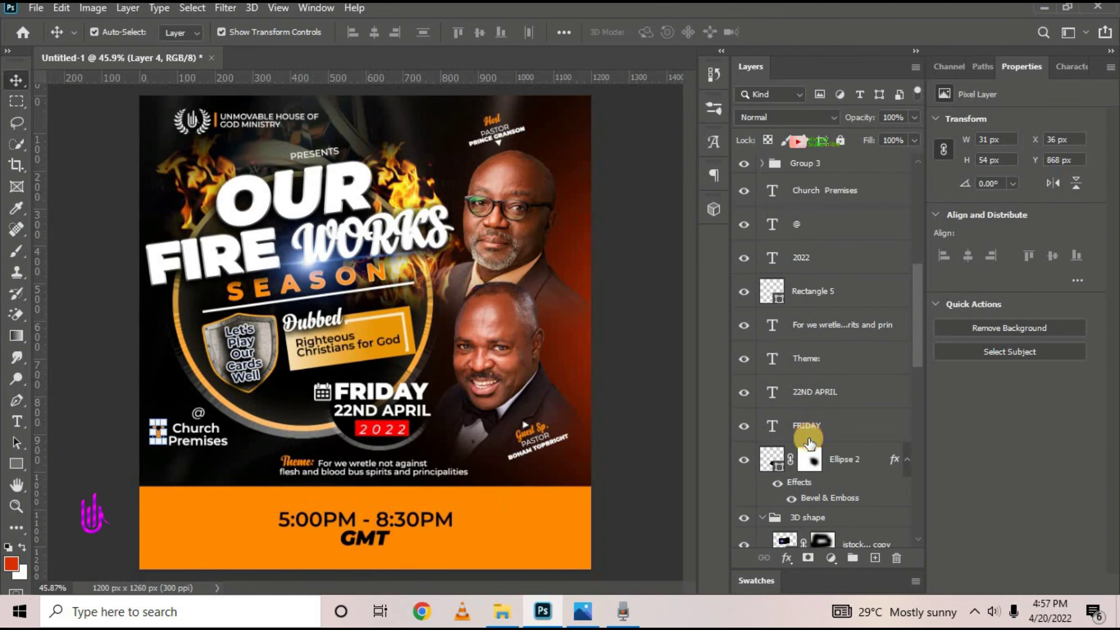
pyautogui.click(809, 442)
pyautogui.click(762, 517)
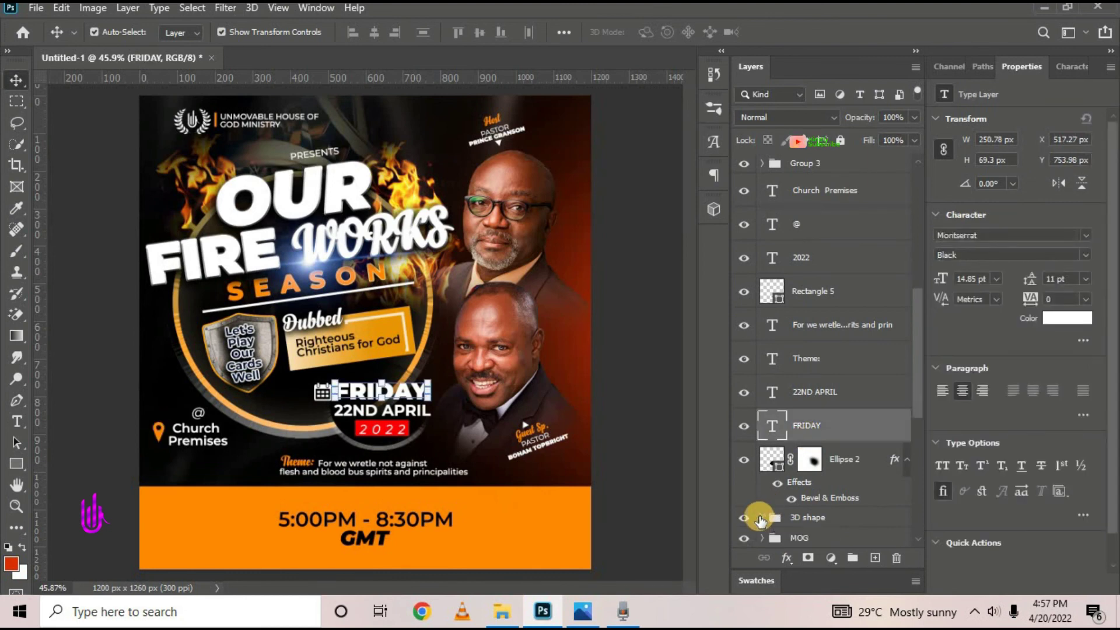
pyautogui.scroll(10, 818, 447)
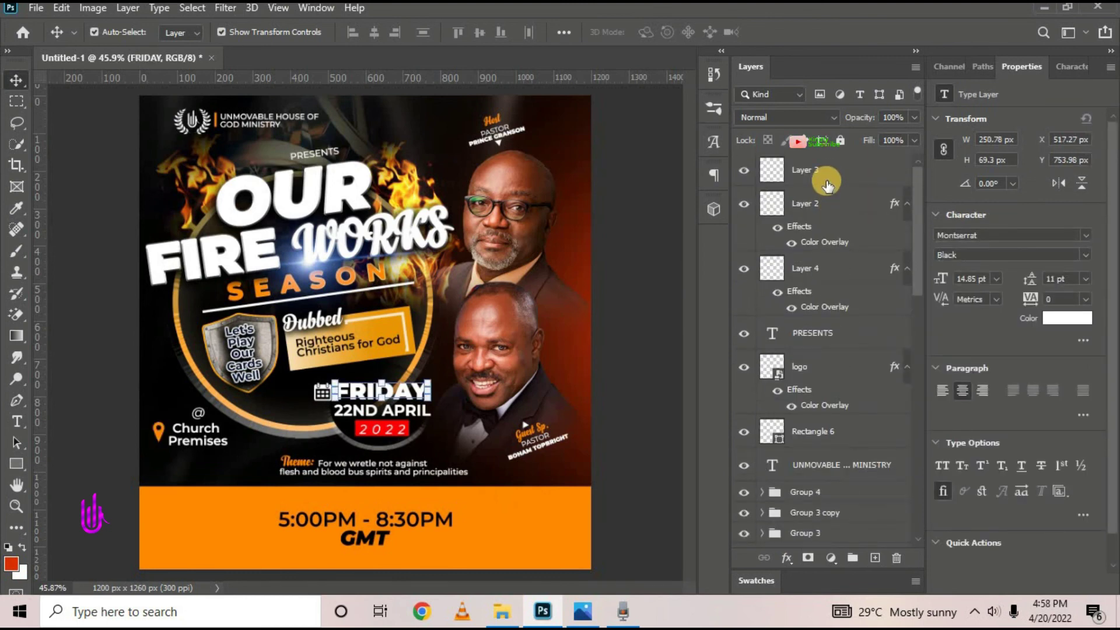
pyautogui.click(827, 182)
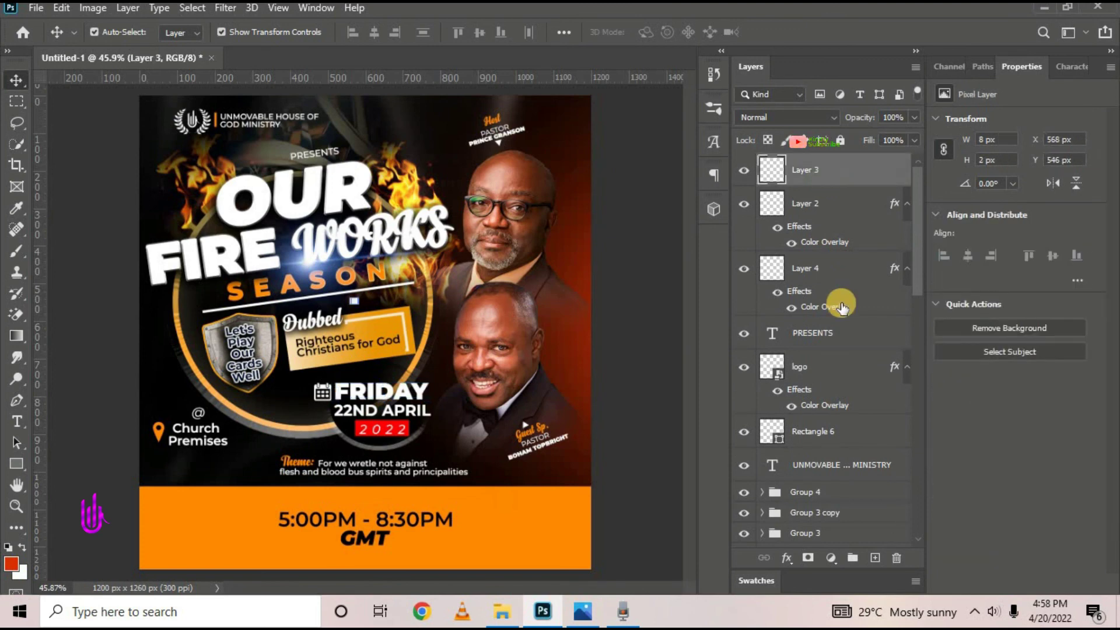
pyautogui.scroll(-9, 829, 350)
pyautogui.keyDown('shift'); pyautogui.click(855, 501); pyautogui.keyUp('shift')
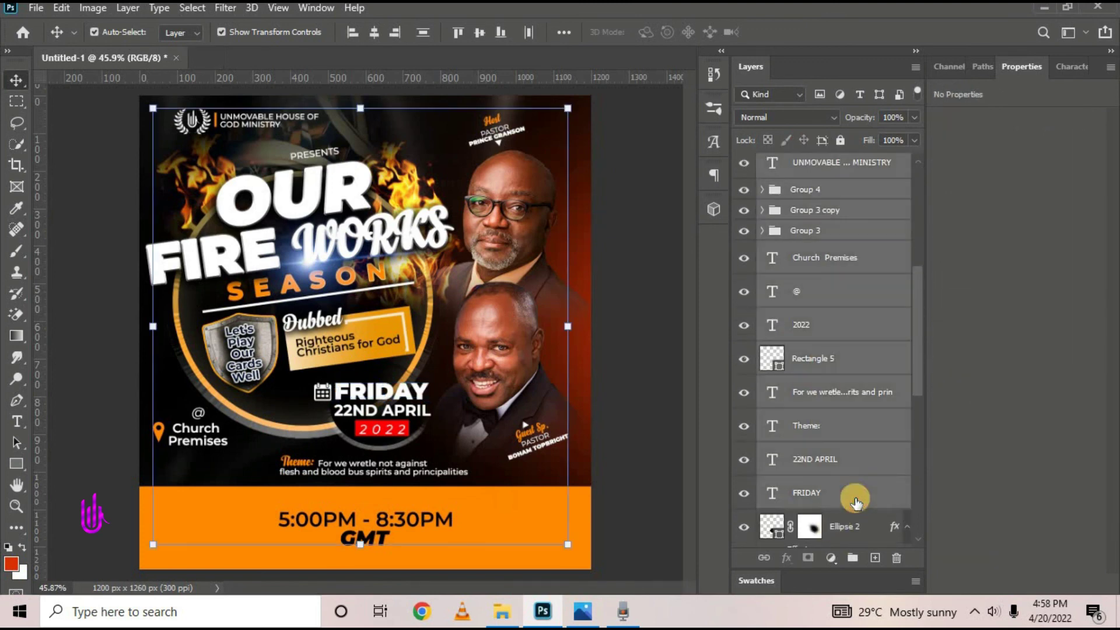
pyautogui.hotkey('ctrl', 'g')
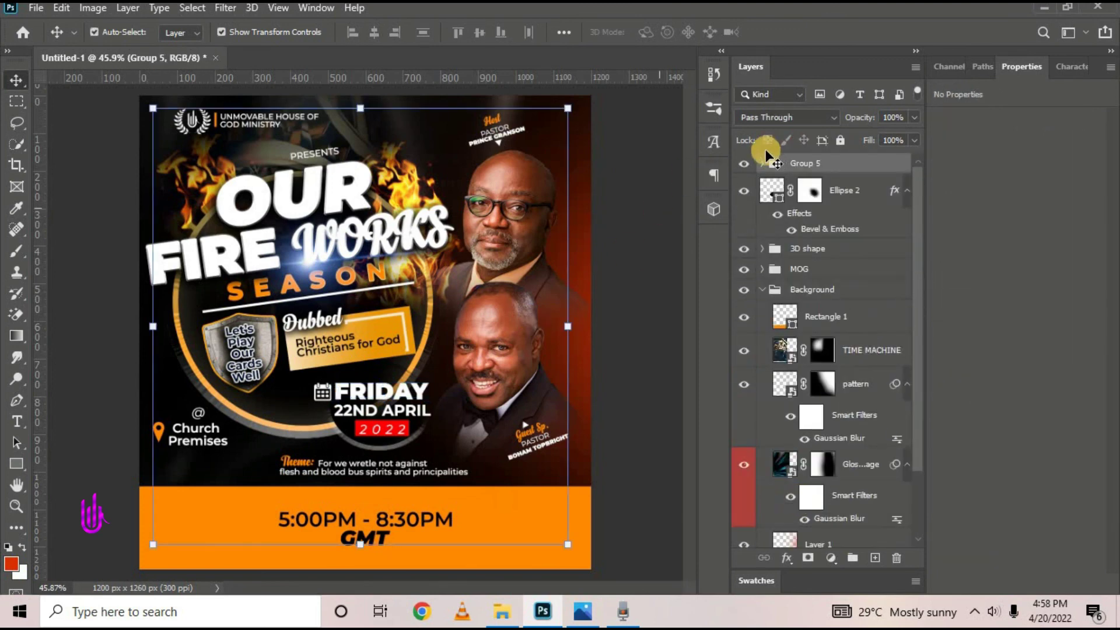
pyautogui.click(745, 165)
pyautogui.click(745, 166)
# With Group 5 selected, place the Particles image from the OUR FIRE folder as embedded
pyautogui.click(762, 290)
pyautogui.click(822, 189)
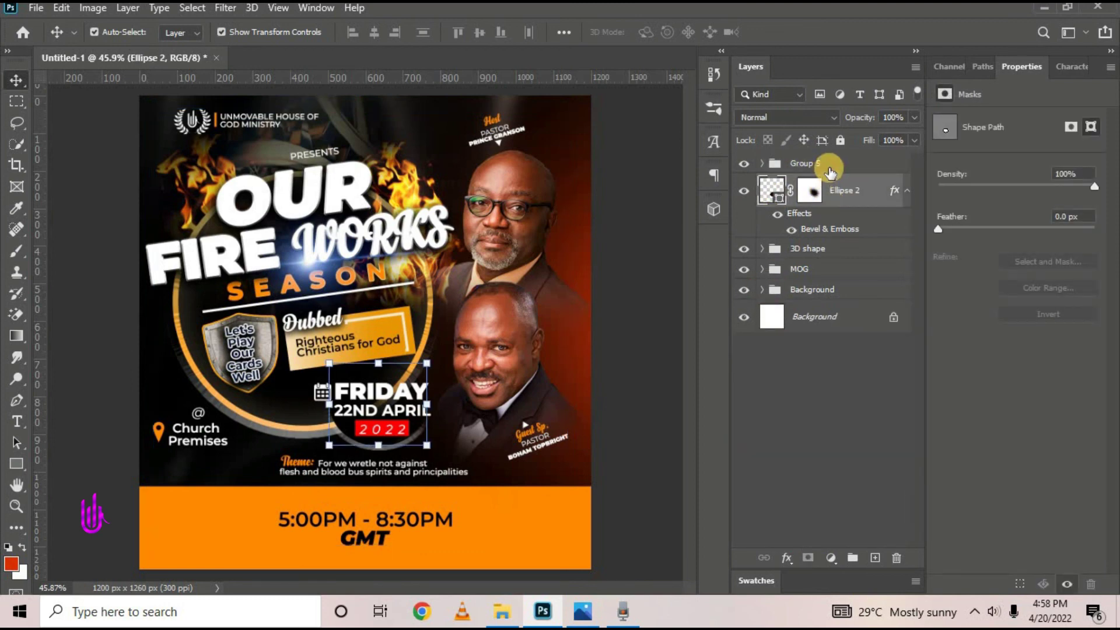
pyautogui.click(829, 169)
pyautogui.click(35, 8)
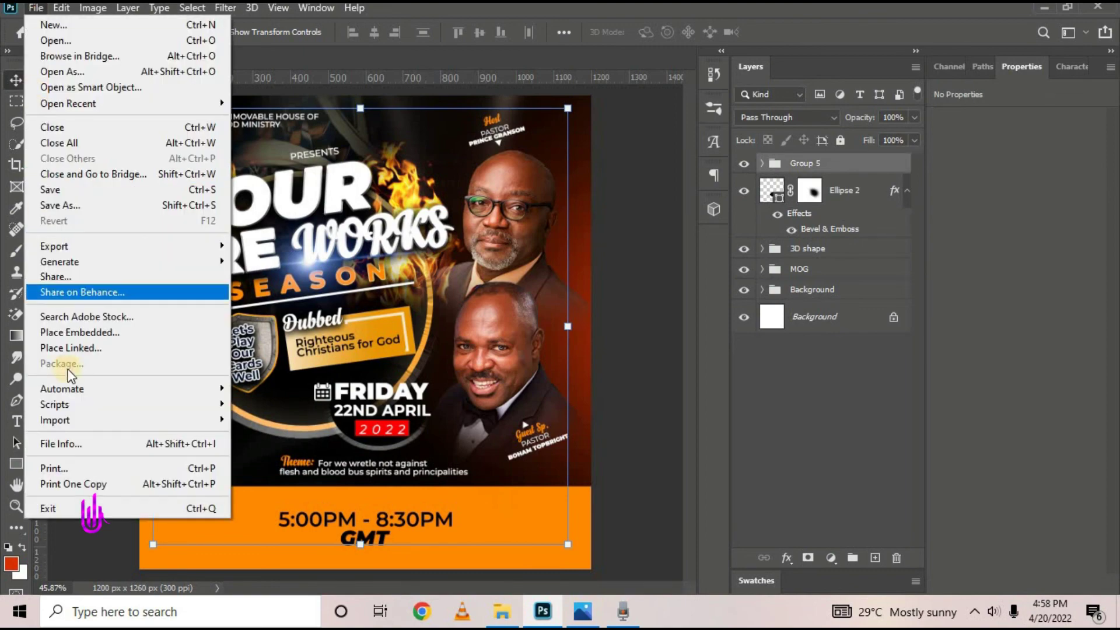
pyautogui.click(77, 333)
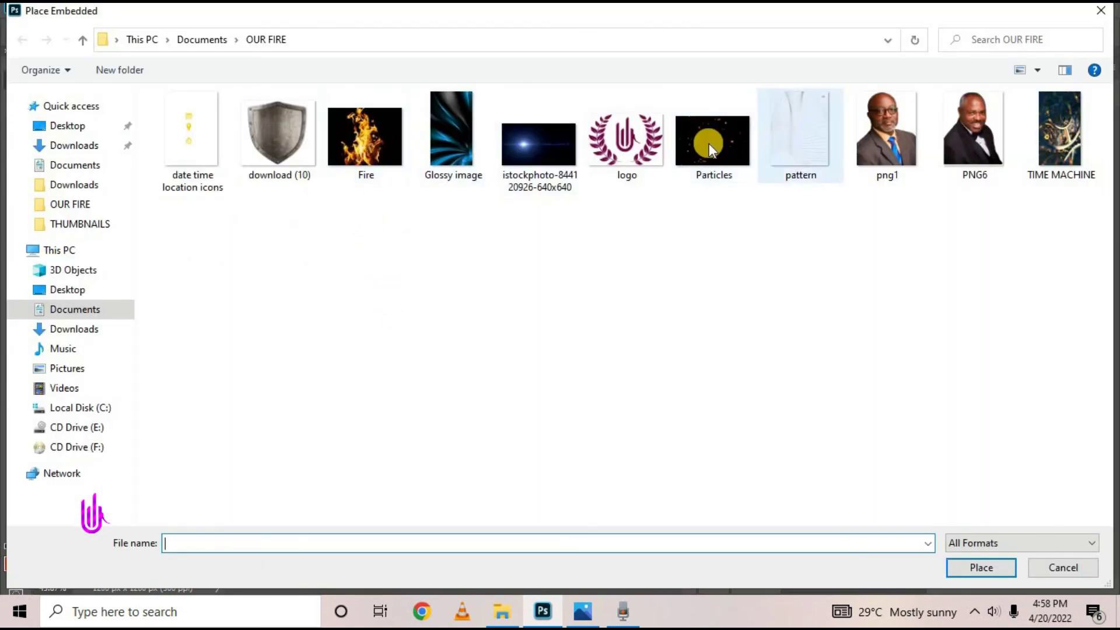
pyautogui.click(709, 142)
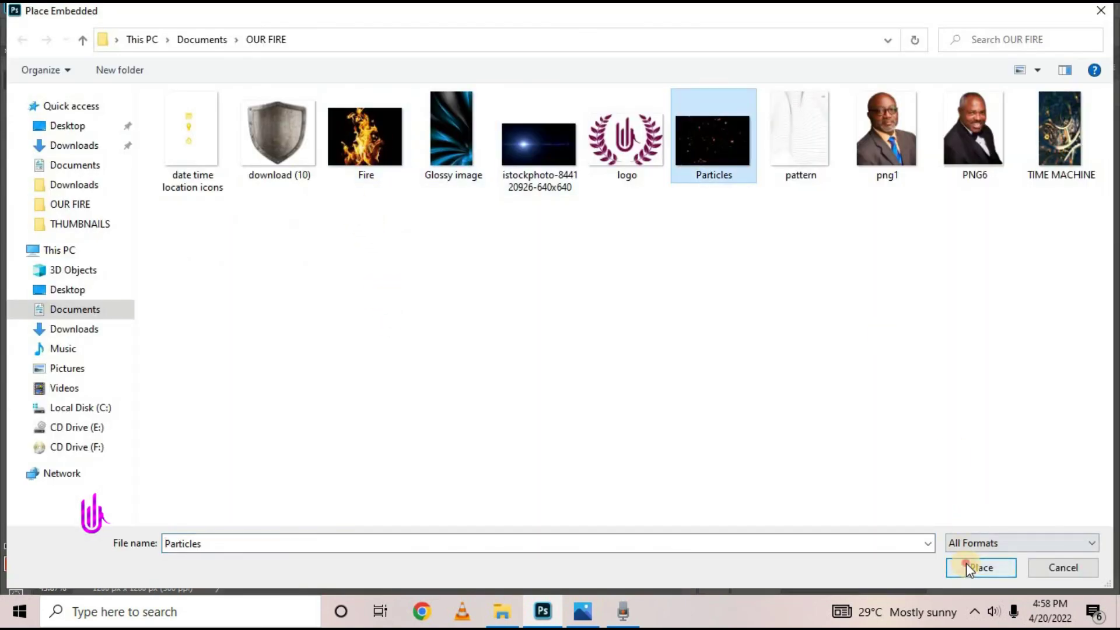
pyautogui.click(966, 564)
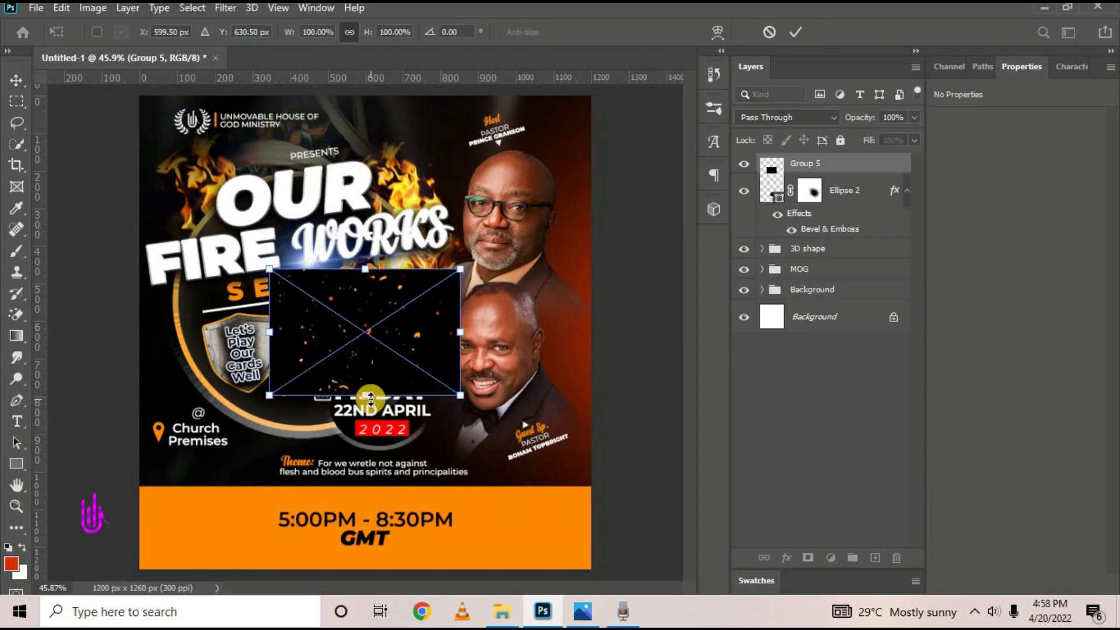
# Stretch the Particles image and move it up over the title, then commit it
pyautogui.moveTo(370, 399); pyautogui.dragTo(376, 508)
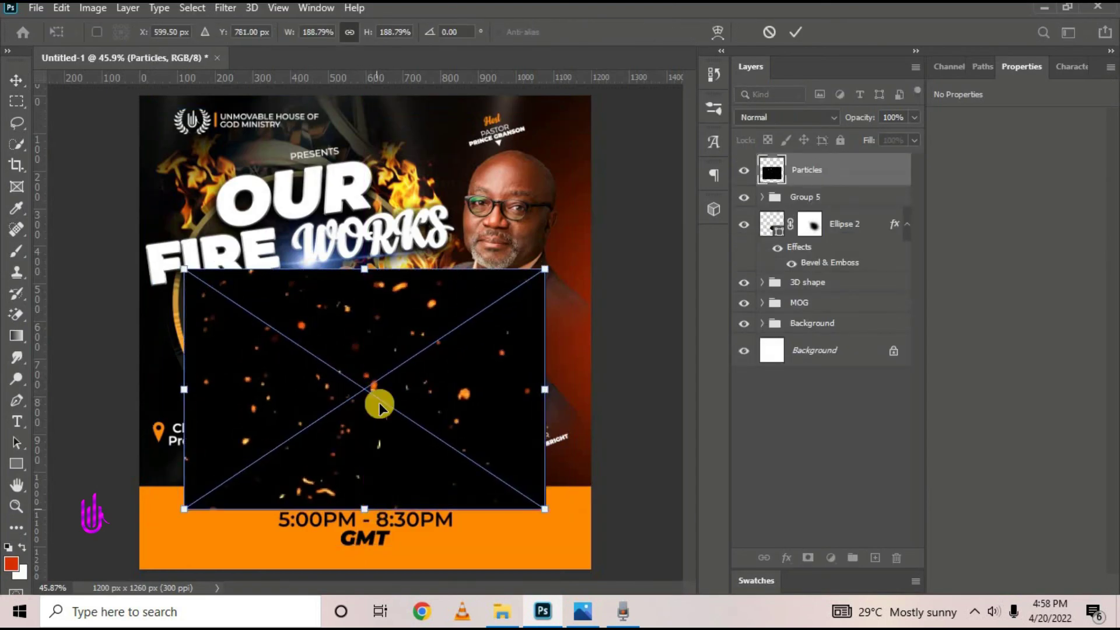
pyautogui.moveTo(380, 402); pyautogui.dragTo(352, 243)
pyautogui.moveTo(335, 342); pyautogui.dragTo(335, 350)
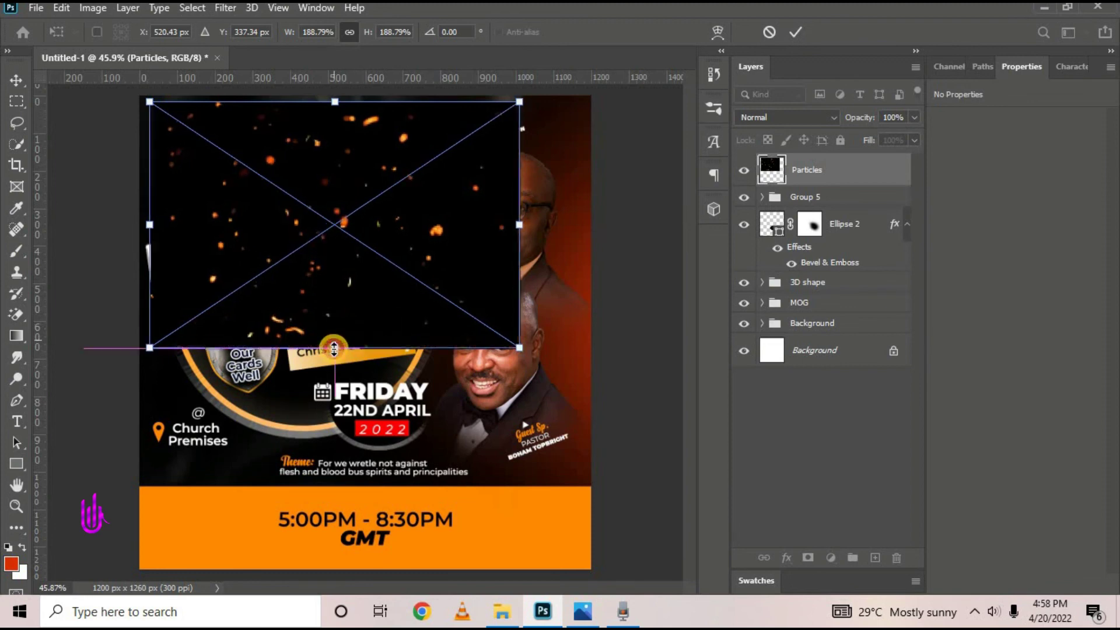
pyautogui.click(790, 40)
pyautogui.click(779, 119)
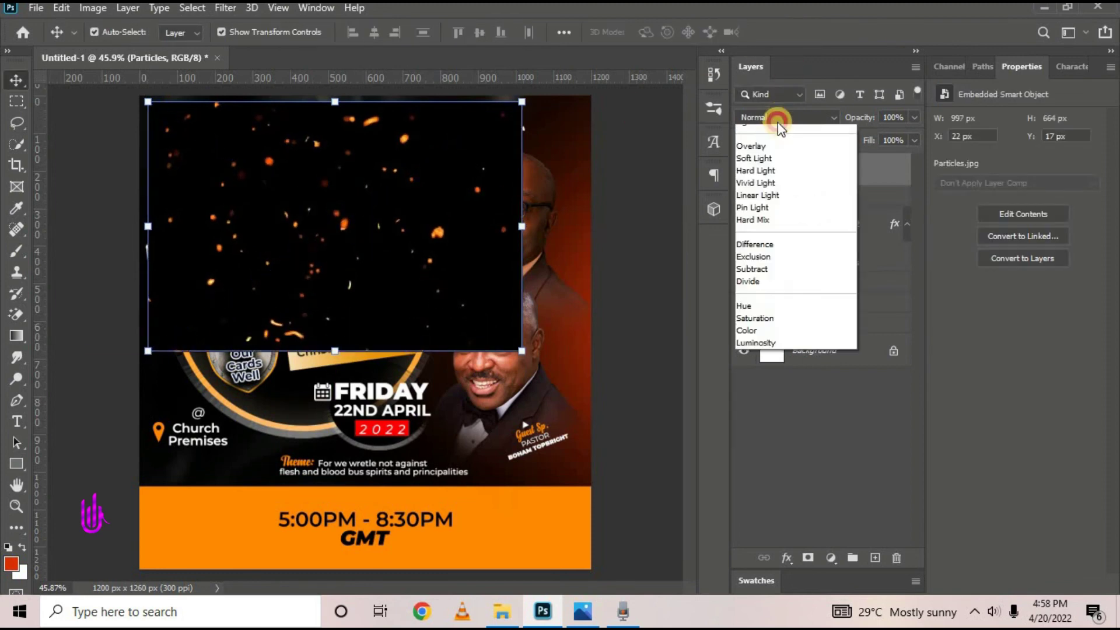
pyautogui.click(780, 117)
# Duplicate the Particles layer, shift the copy right across the top, and merge both layers
pyautogui.moveTo(817, 170); pyautogui.dragTo(875, 559)
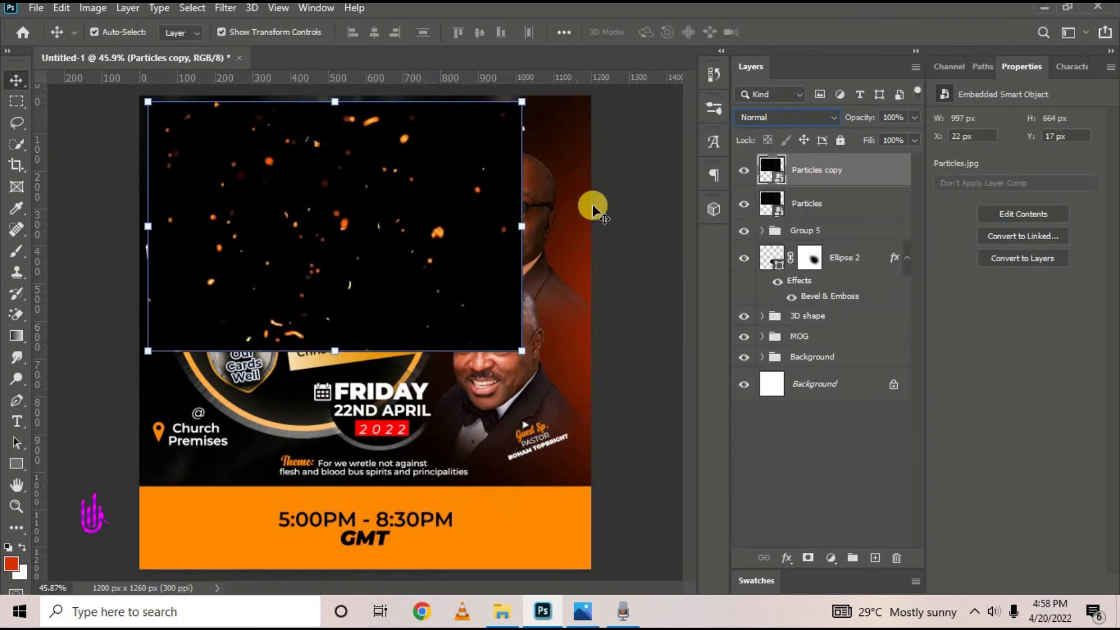
pyautogui.moveTo(375, 240); pyautogui.dragTo(429, 238)
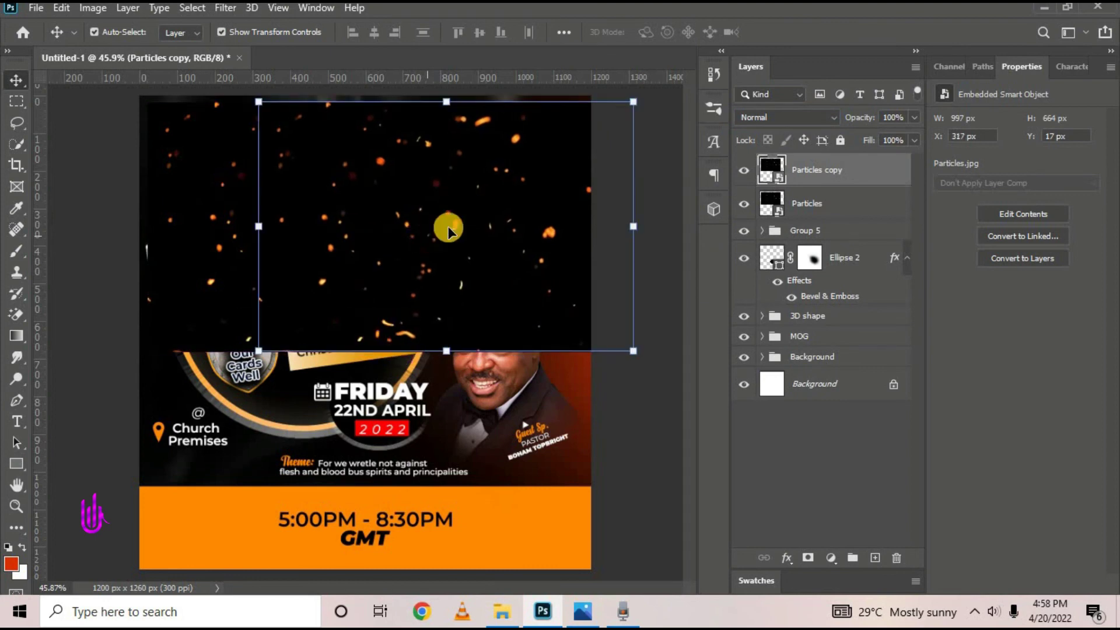
pyautogui.keyDown('shift'); pyautogui.click(841, 204); pyautogui.keyUp('shift')
pyautogui.rightClick(840, 206)
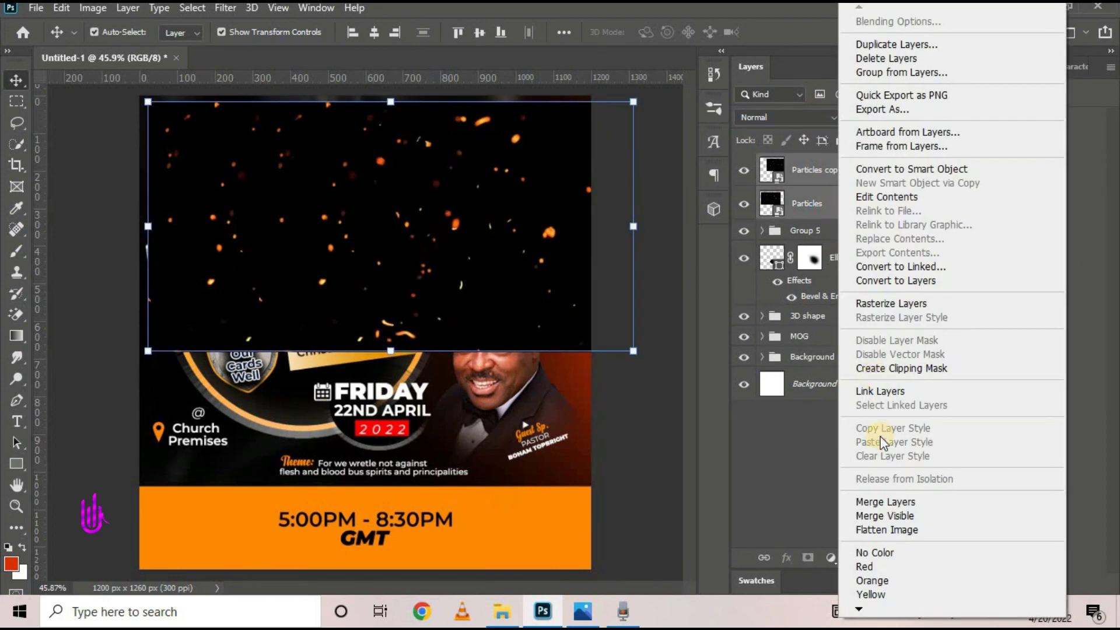
pyautogui.click(886, 502)
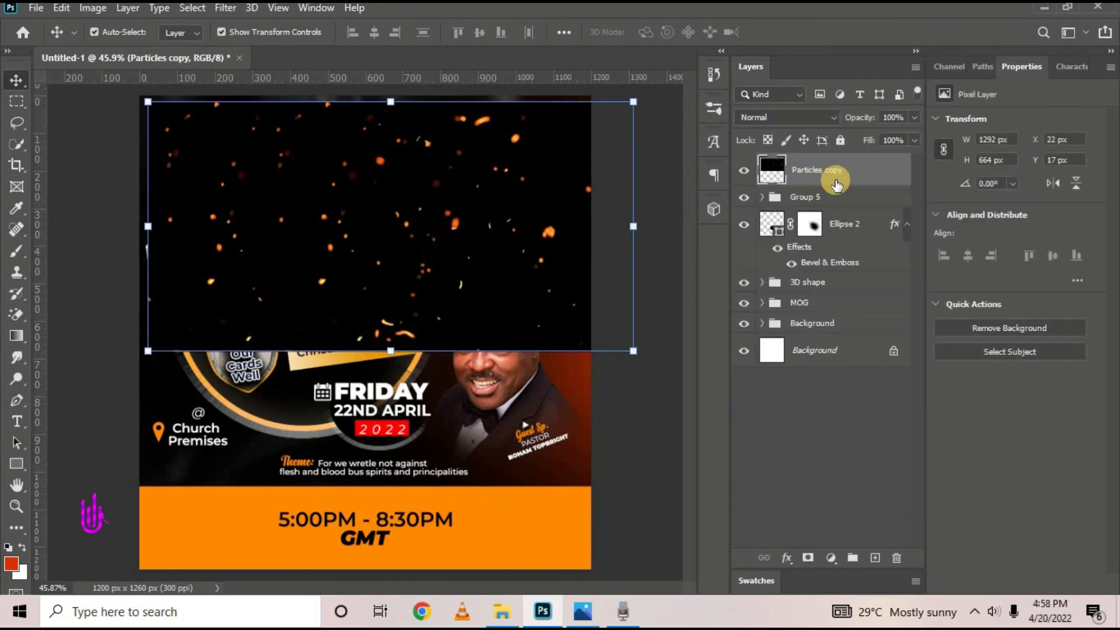
# Set the merged particles layer's blend mode to Screen
pyautogui.click(803, 117)
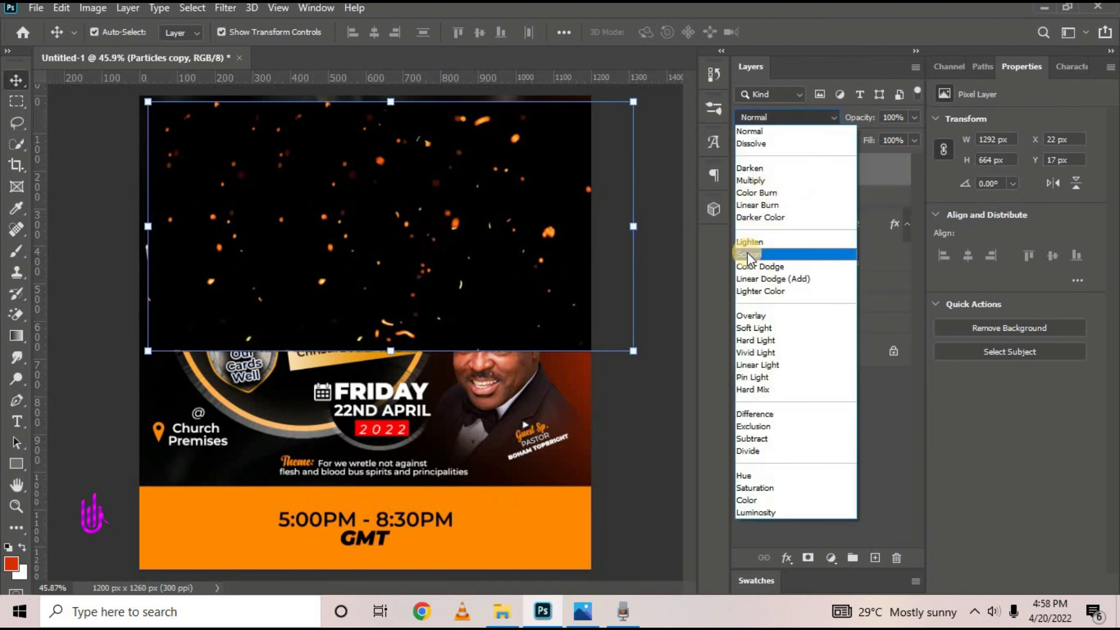
pyautogui.click(748, 255)
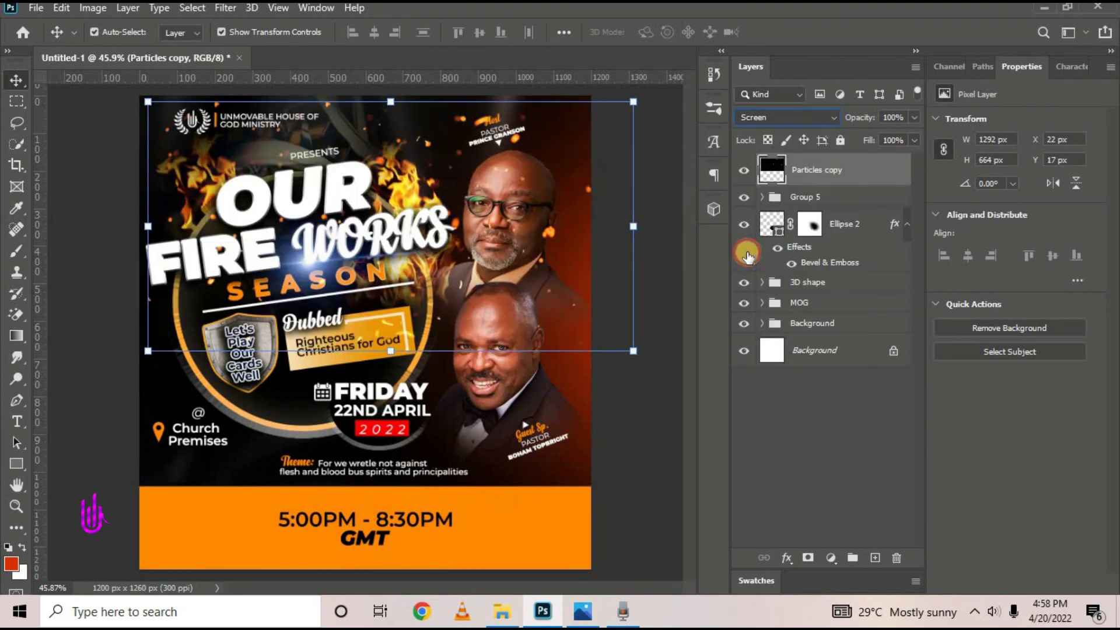
pyautogui.click(790, 110)
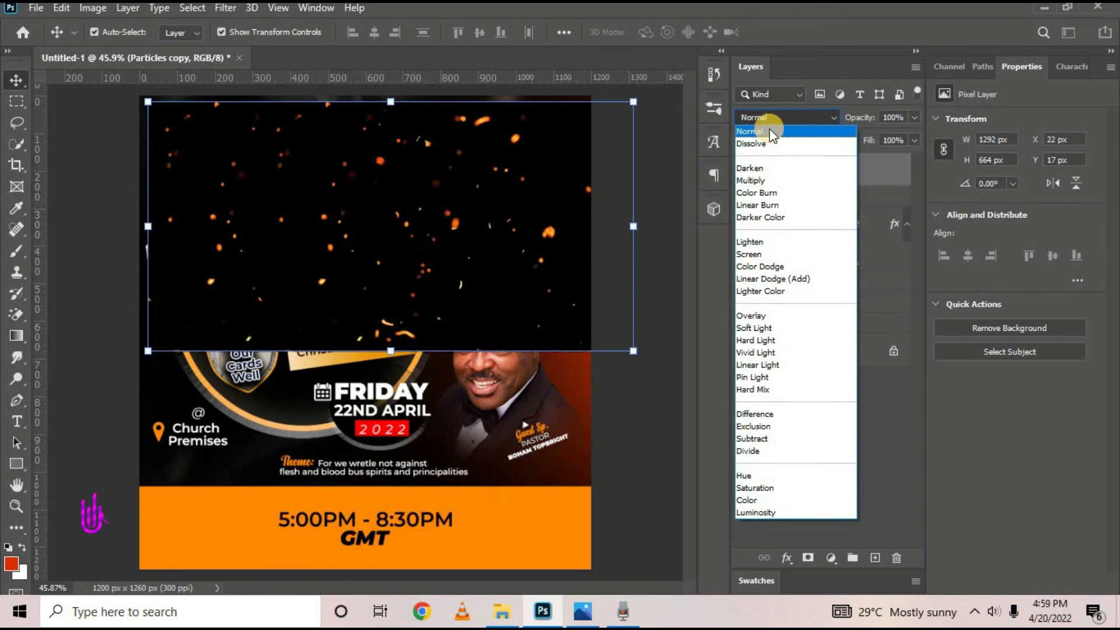
pyautogui.click(750, 255)
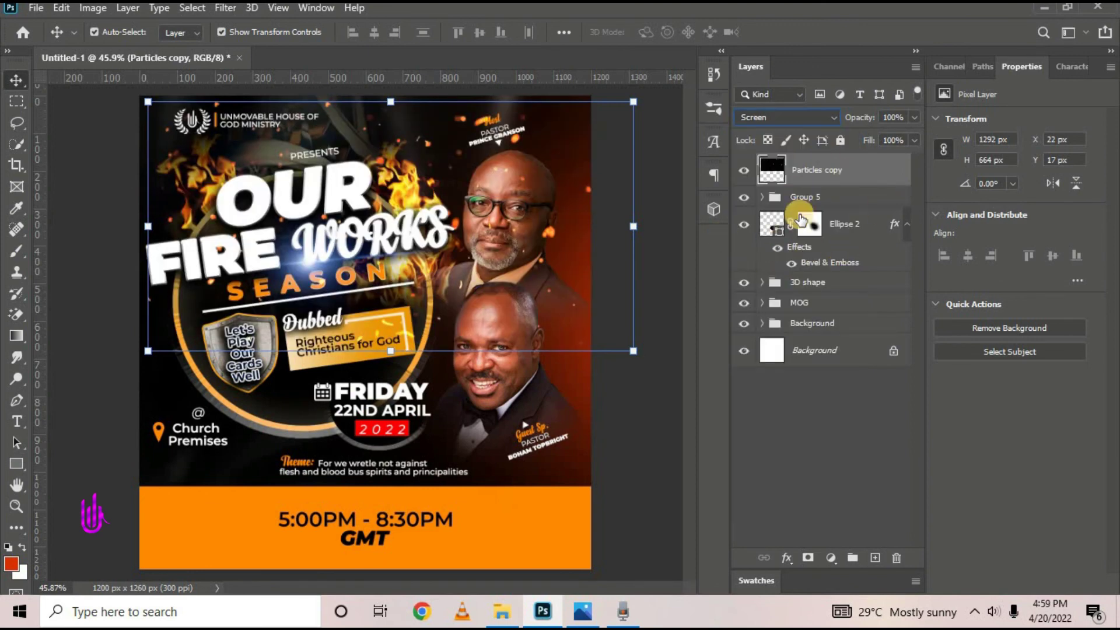
# Add an inverted layer mask to the particles and brush white to reveal sparks around the title
pyautogui.click(807, 558)
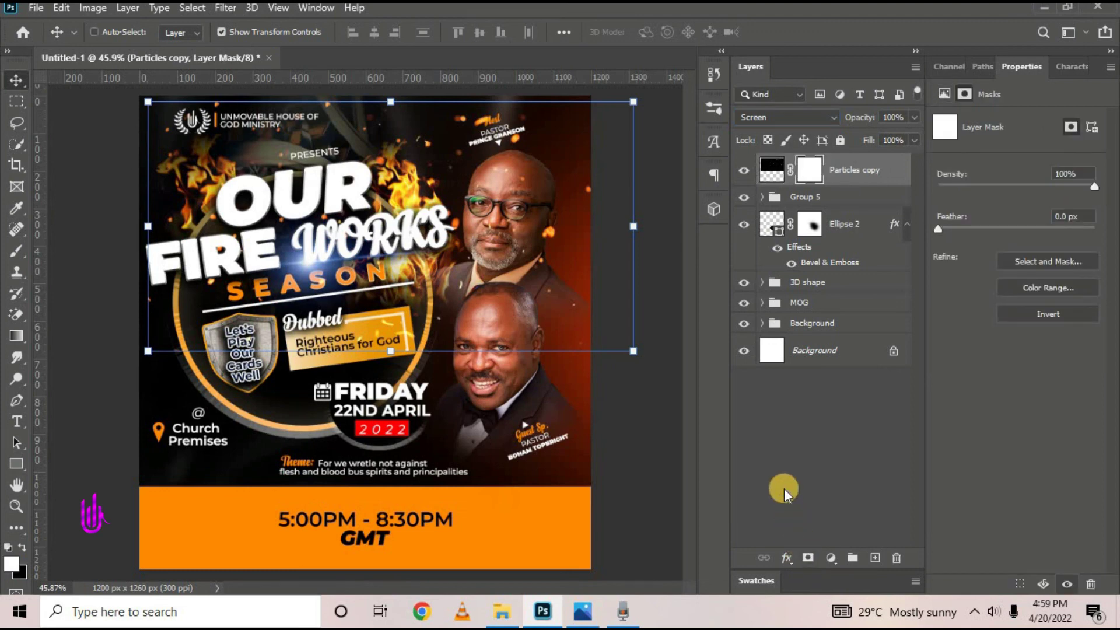
pyautogui.hotkey('ctrl', 'i')
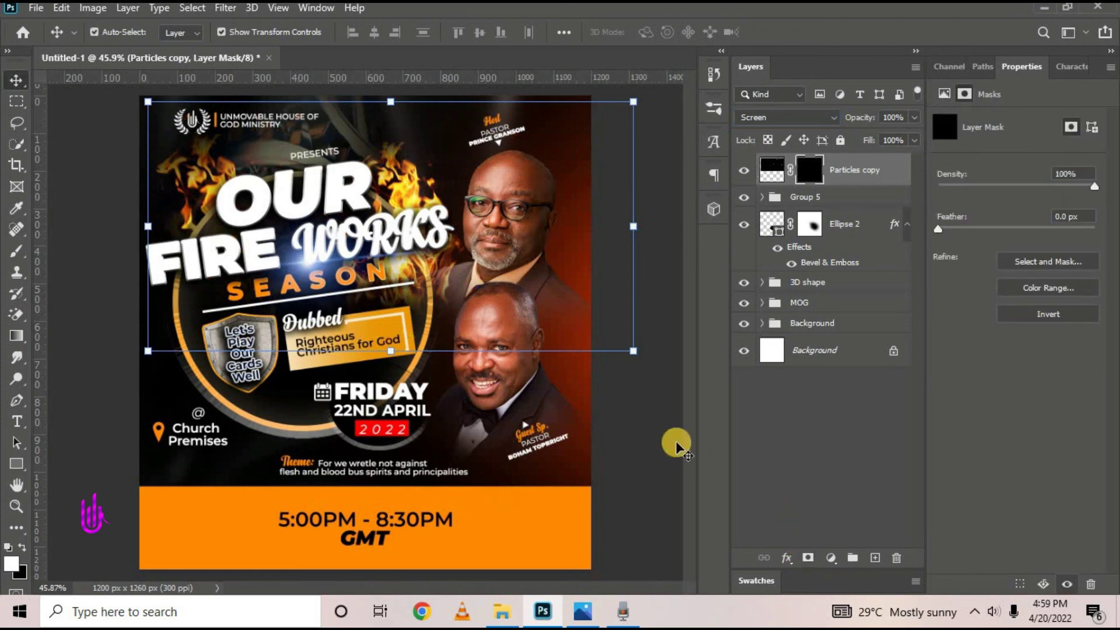
pyautogui.click(18, 260)
pyautogui.click(49, 253)
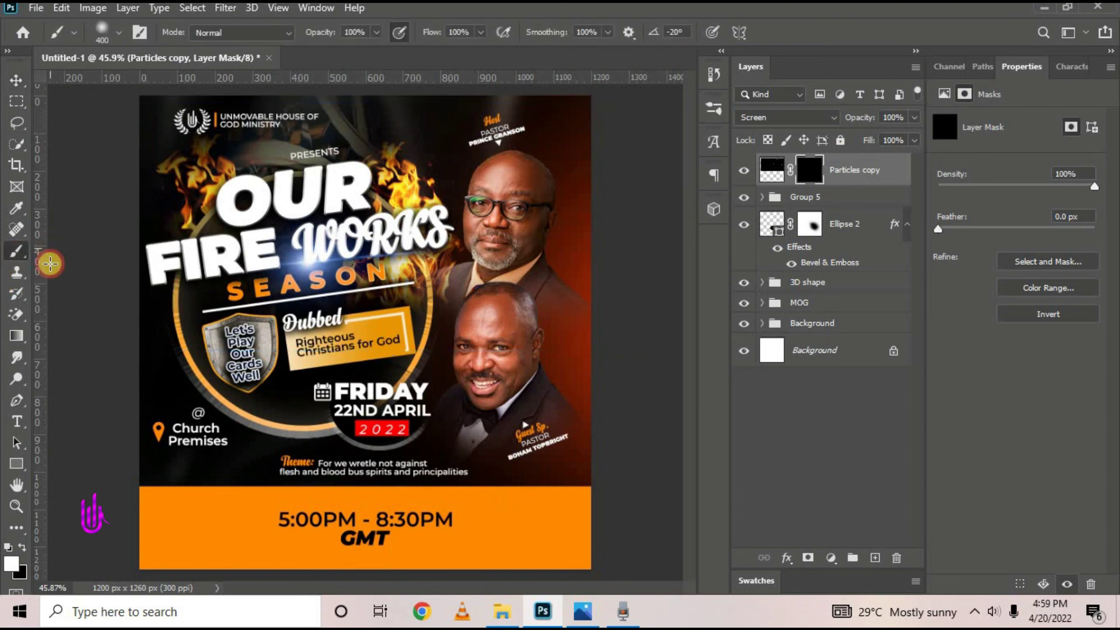
pyautogui.click(26, 563)
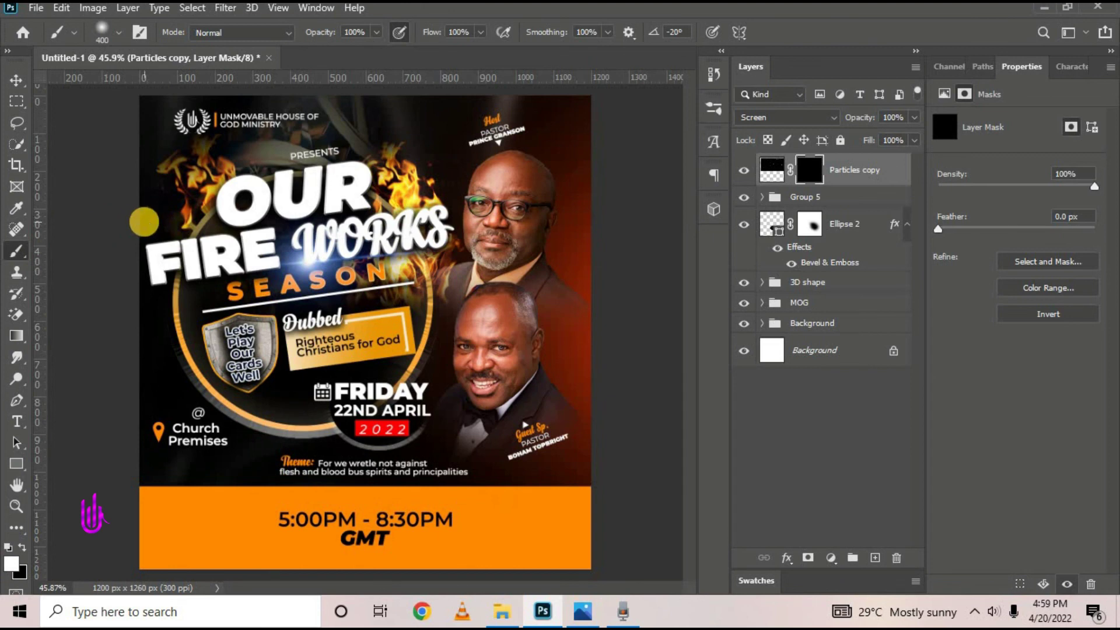
pyautogui.click(418, 133)
pyautogui.click(429, 188)
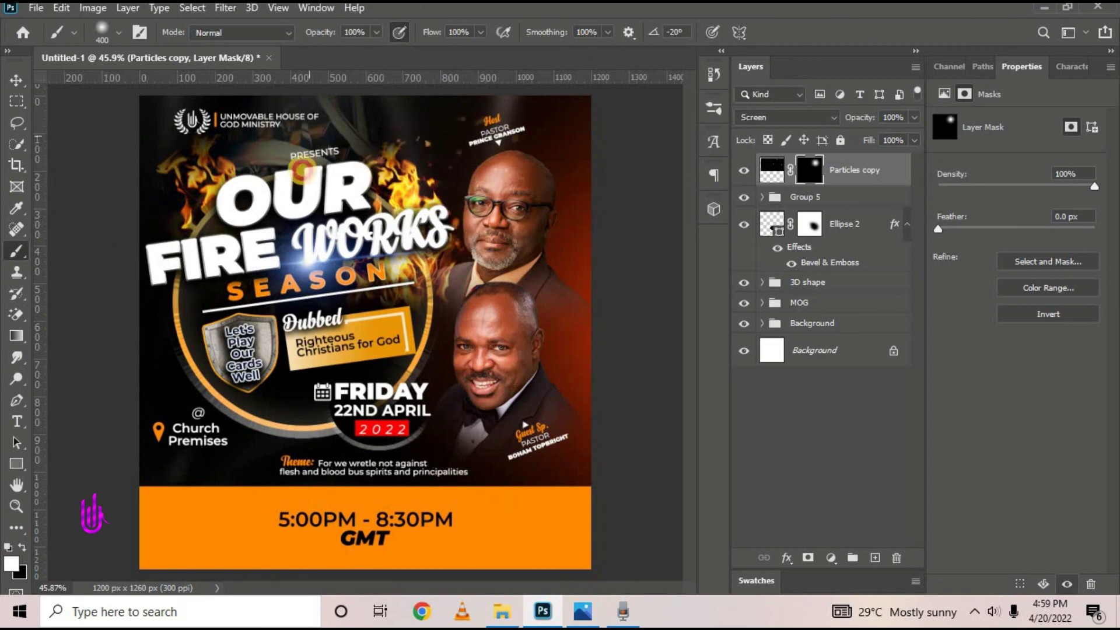
pyautogui.moveTo(301, 169)
pyautogui.mouseDown()
pyautogui.moveTo(298, 158)
pyautogui.moveTo(209, 244)
pyautogui.moveTo(33, 207)
pyautogui.moveTo(458, 207)
pyautogui.moveTo(646, 247)
pyautogui.moveTo(1, 158)
pyautogui.moveTo(586, 358)
pyautogui.moveTo(487, 286)
pyautogui.mouseUp()
# Paint black over the upper man's glasses to remove the spark there
pyautogui.press('x')
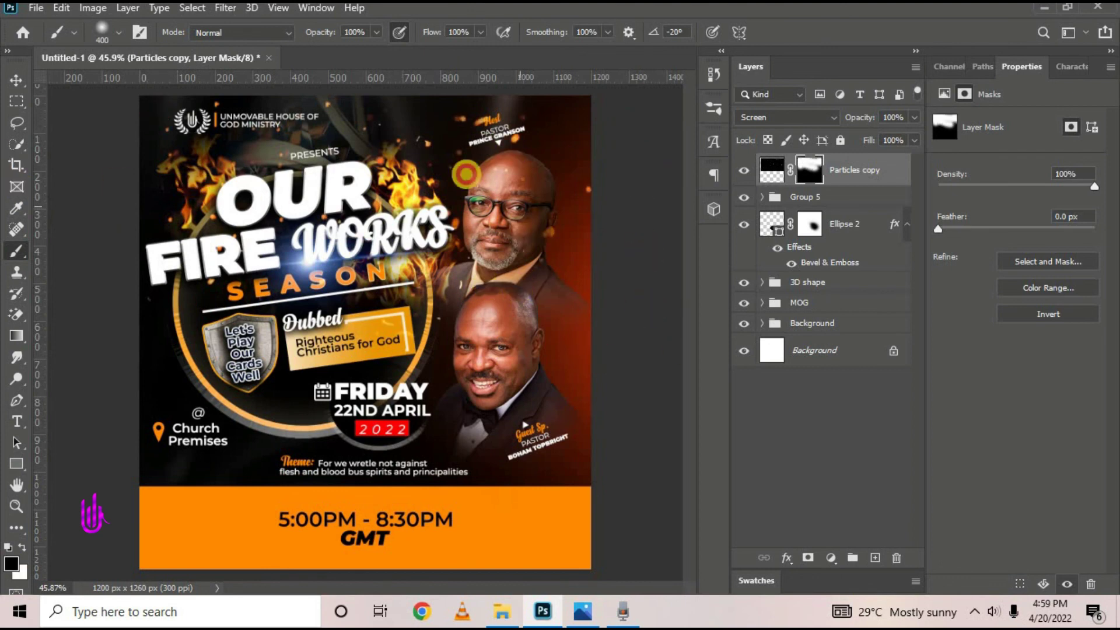
pyautogui.moveTo(467, 174)
pyautogui.mouseDown()
pyautogui.moveTo(501, 211)
pyautogui.moveTo(527, 206)
pyautogui.mouseUp()
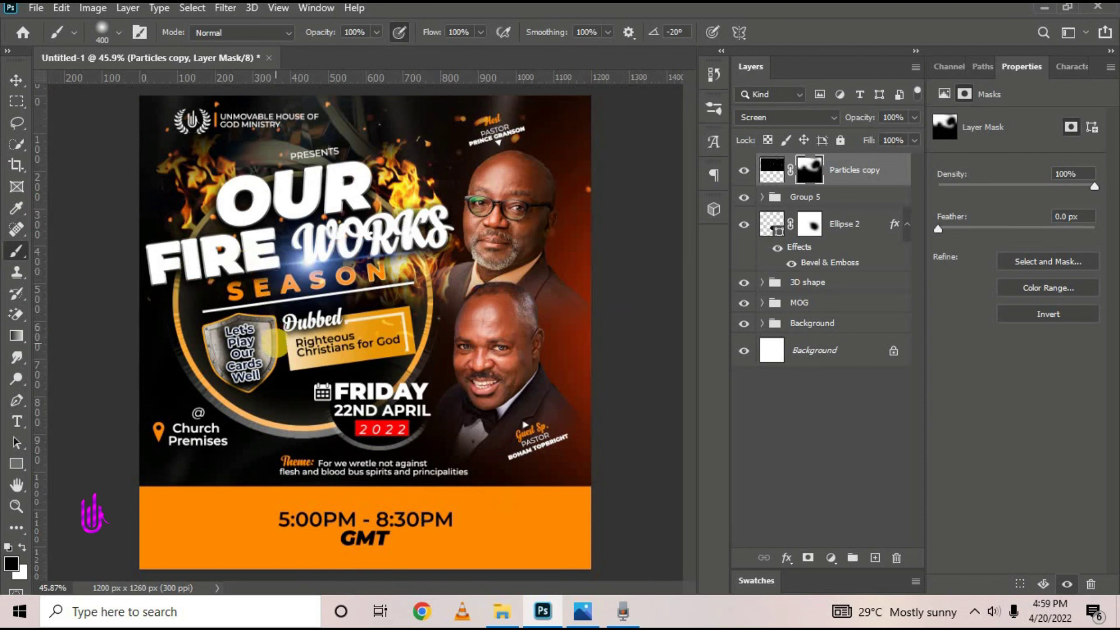
pyautogui.click(18, 80)
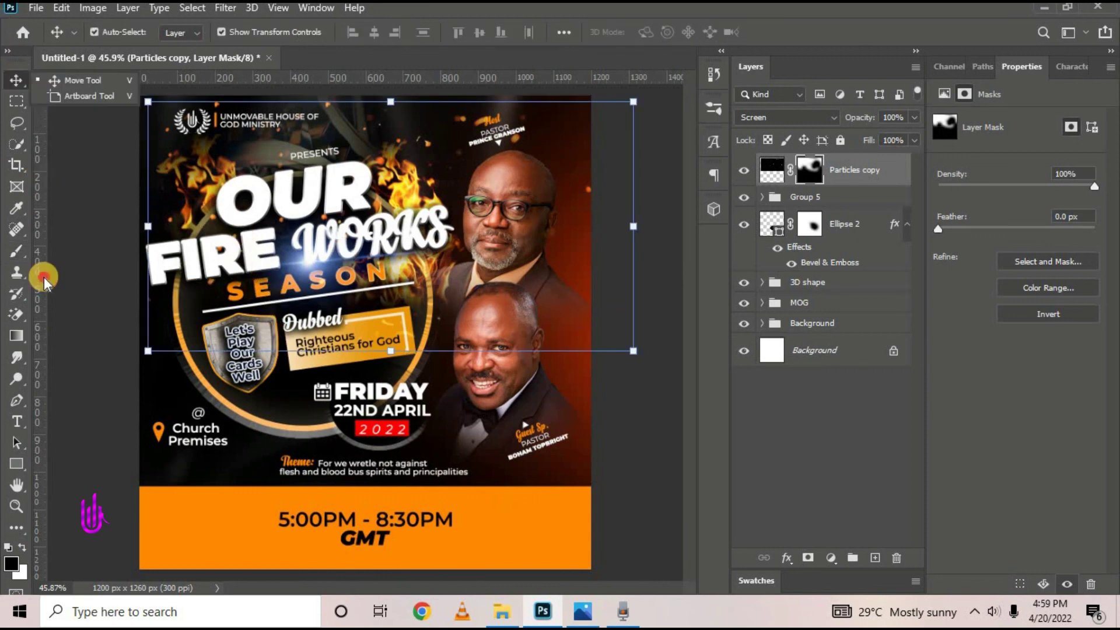
pyautogui.scroll(-3, 282, 370)
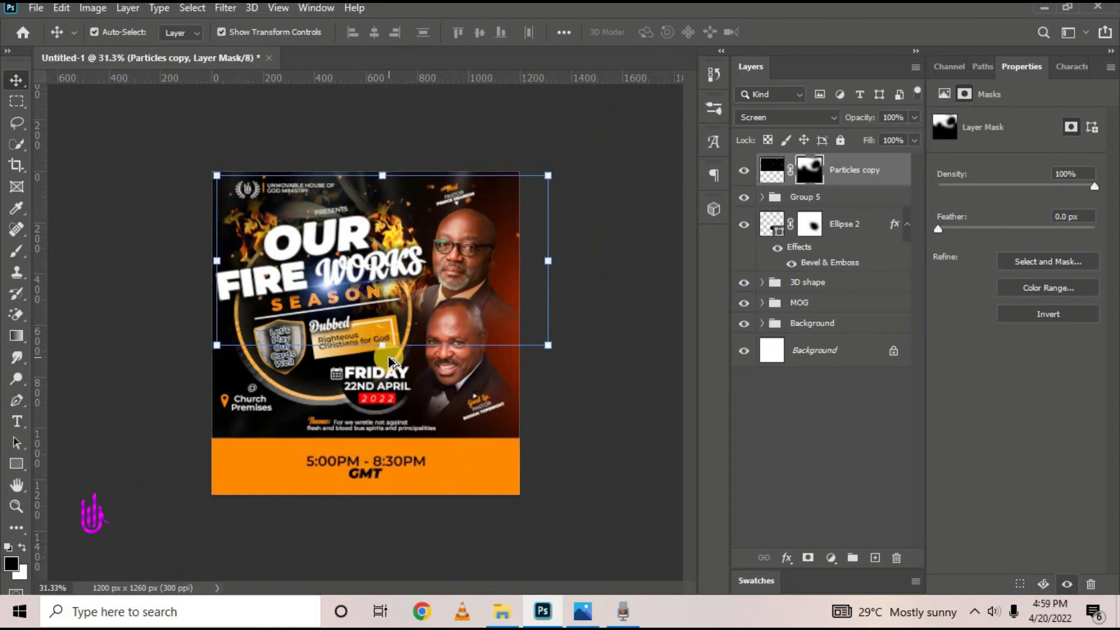
pyautogui.scroll(2, 388, 358)
pyautogui.scroll(-2, 401, 397)
pyautogui.scroll(3, 401, 397)
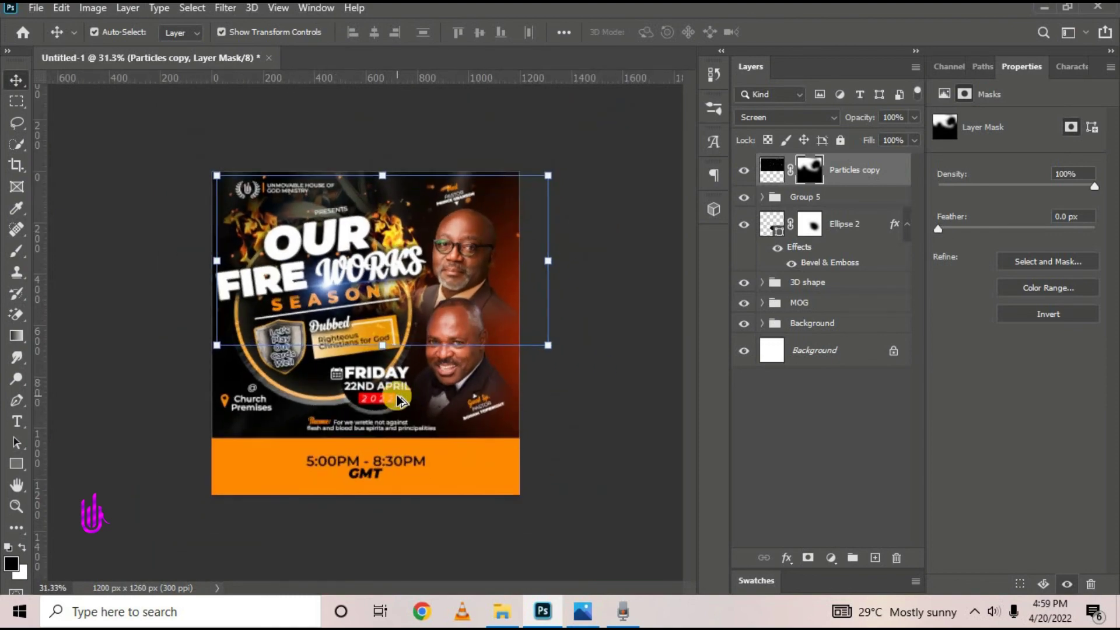
pyautogui.scroll(-2, 399, 324)
pyautogui.scroll(1, 399, 324)
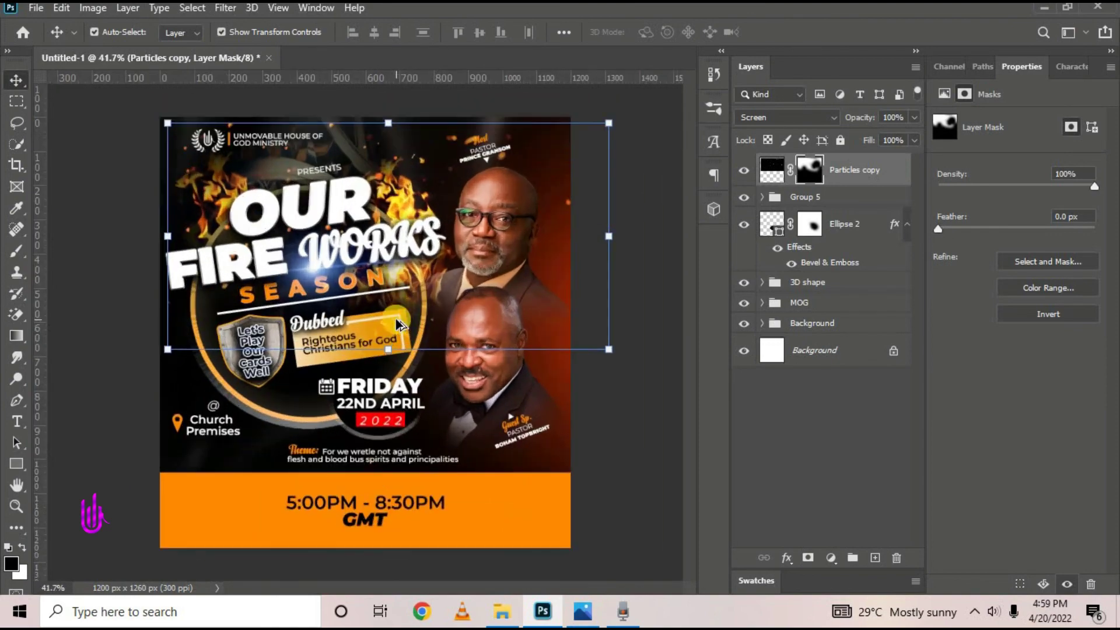
pyautogui.click(615, 440)
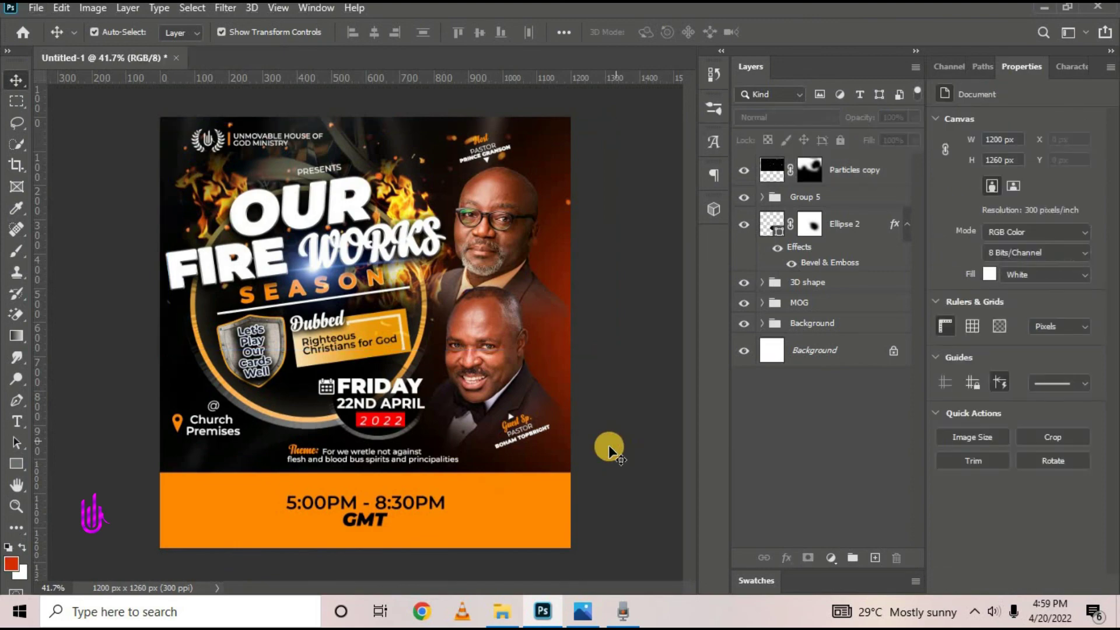
pyautogui.click(583, 612)
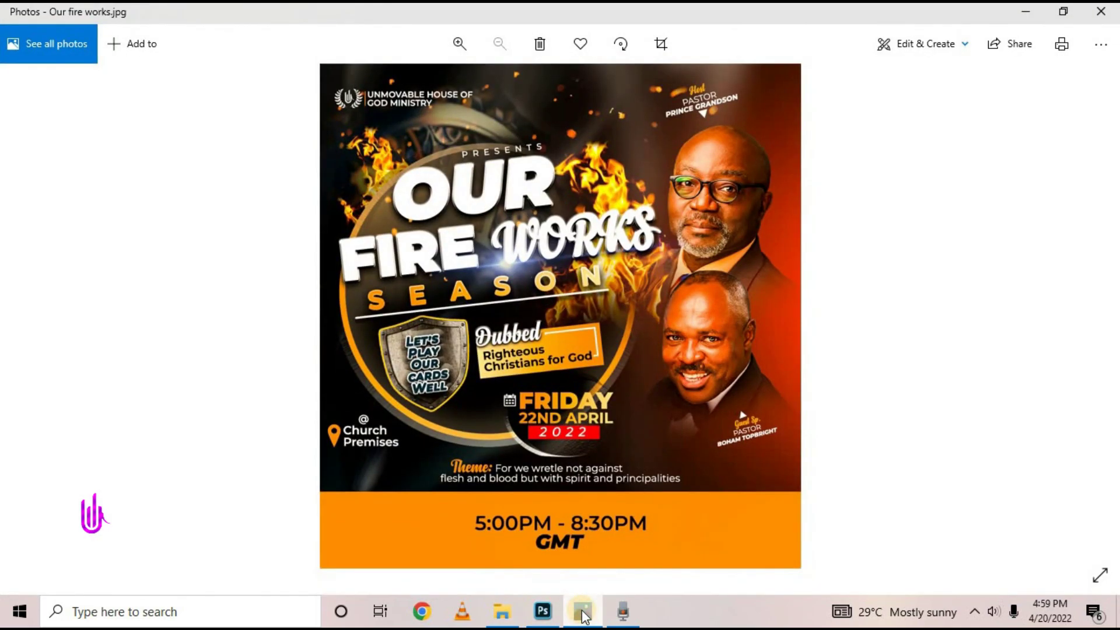
pyautogui.click(583, 612)
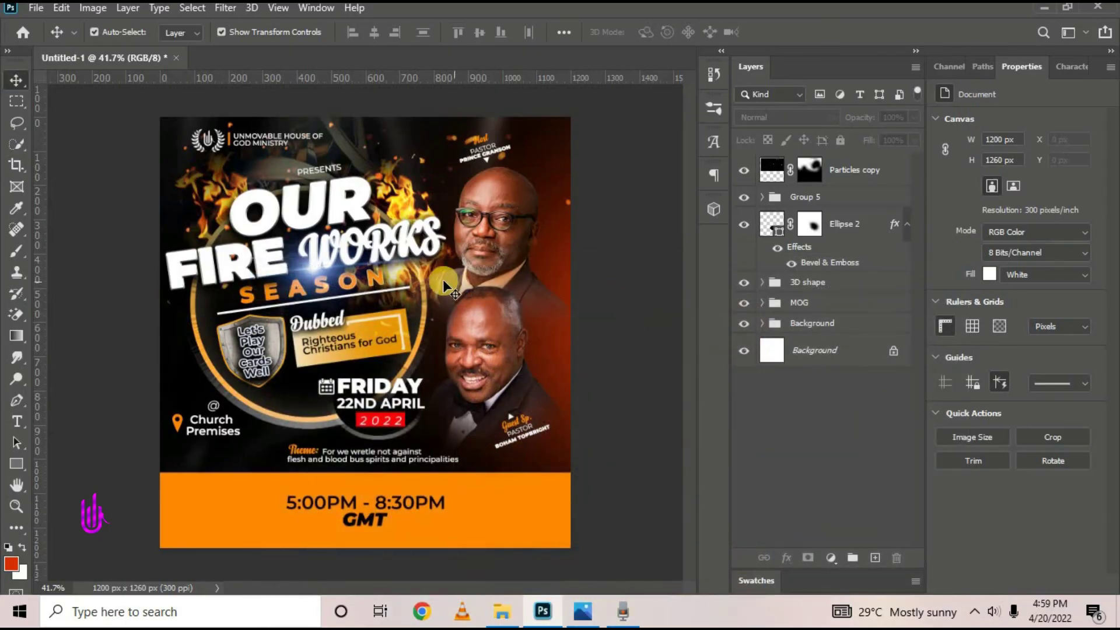
pyautogui.scroll(1, 435, 283)
pyautogui.scroll(2, 435, 283)
pyautogui.scroll(-3, 436, 282)
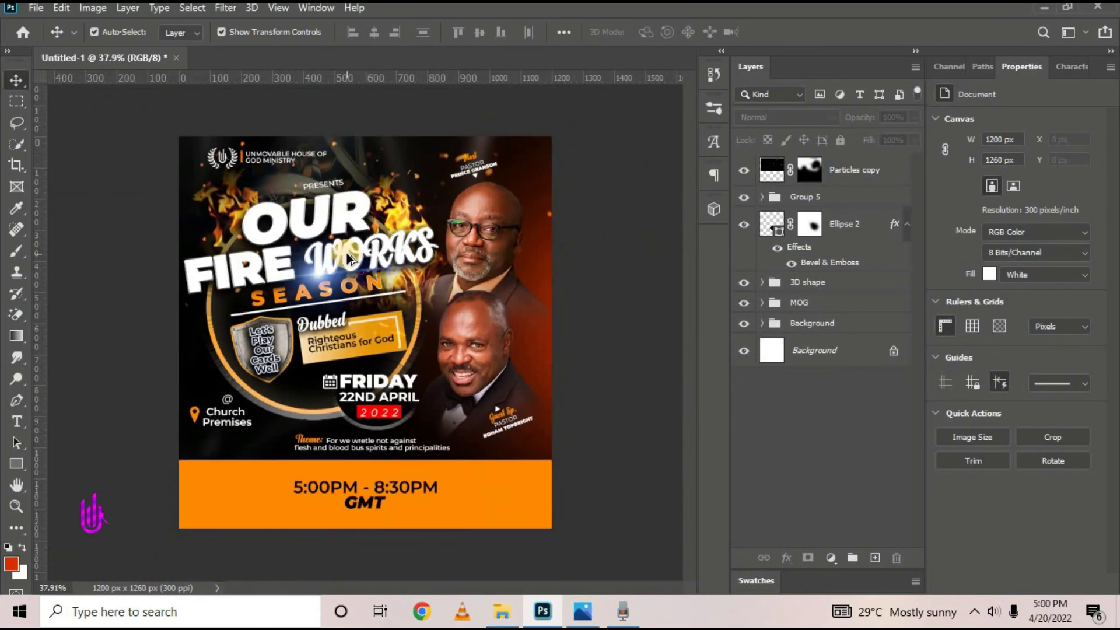
pyautogui.scroll(4, 349, 259)
pyautogui.scroll(-2, 346, 257)
pyautogui.scroll(-1, 345, 252)
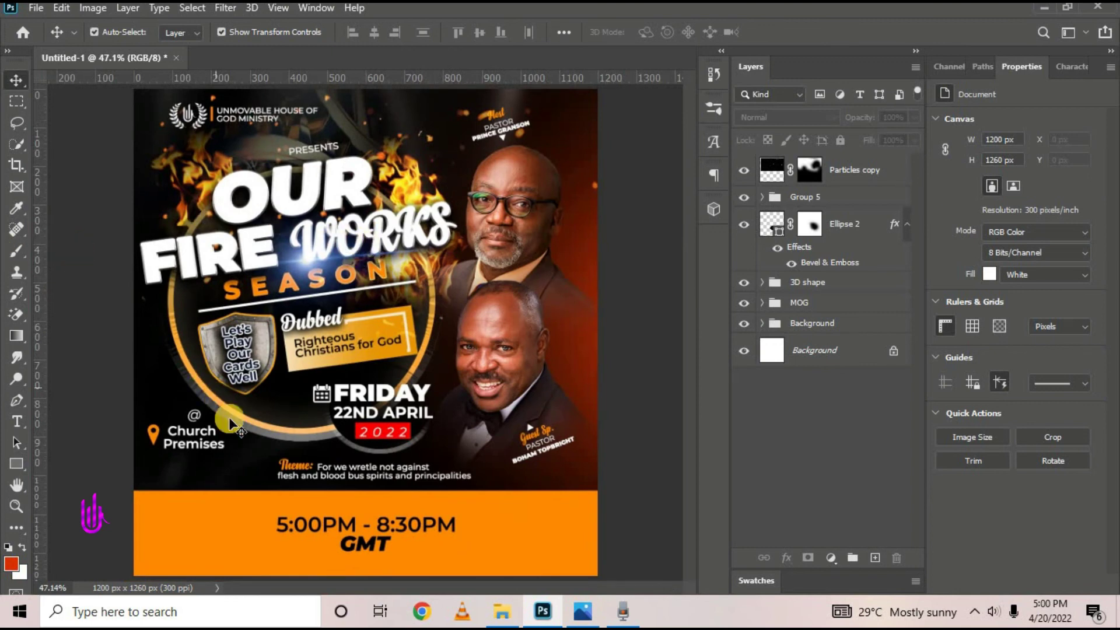
pyautogui.click(590, 613)
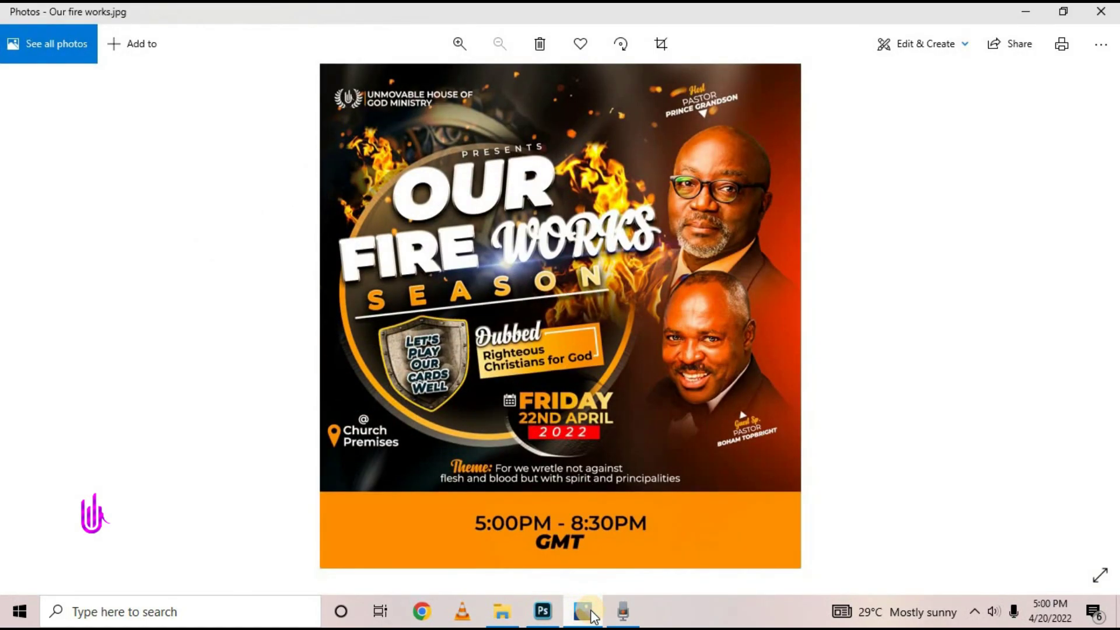
pyautogui.click(591, 614)
pyautogui.click(592, 614)
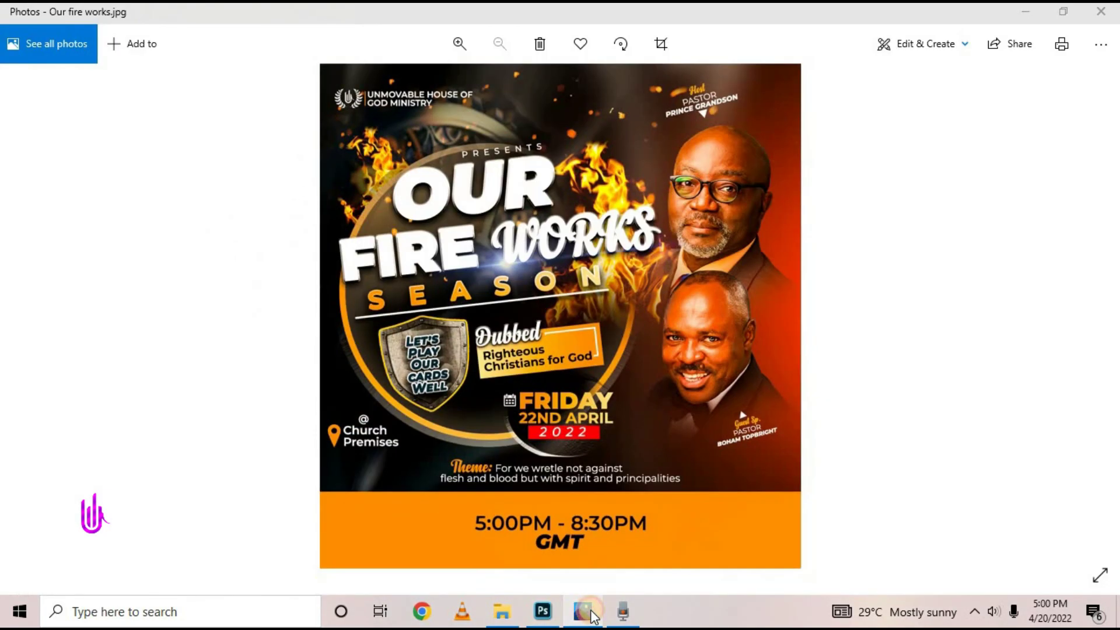
pyautogui.click(594, 617)
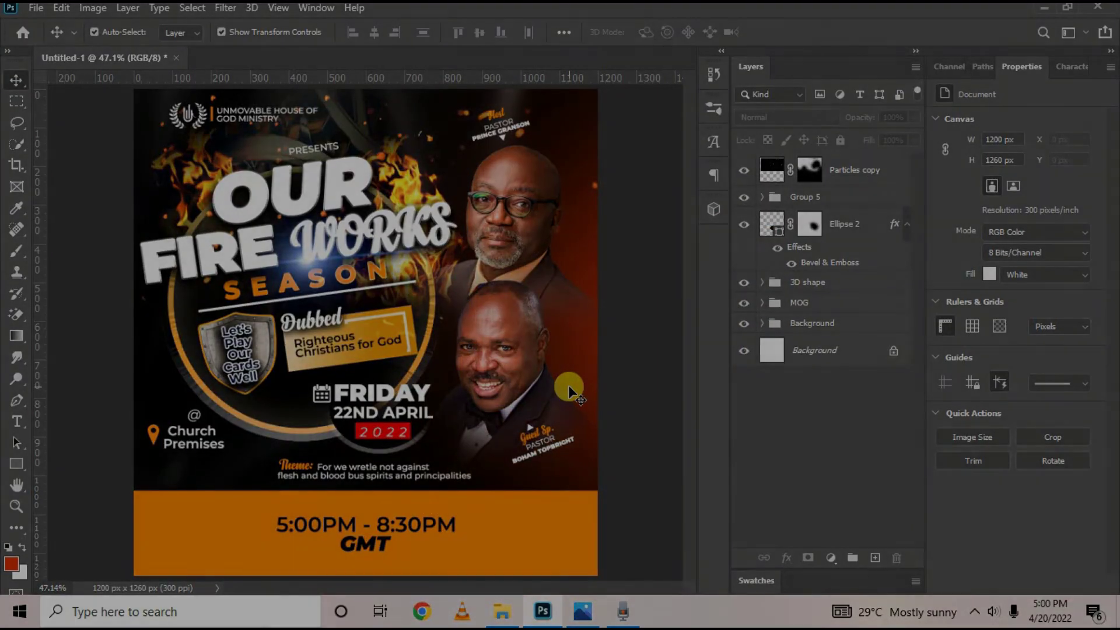